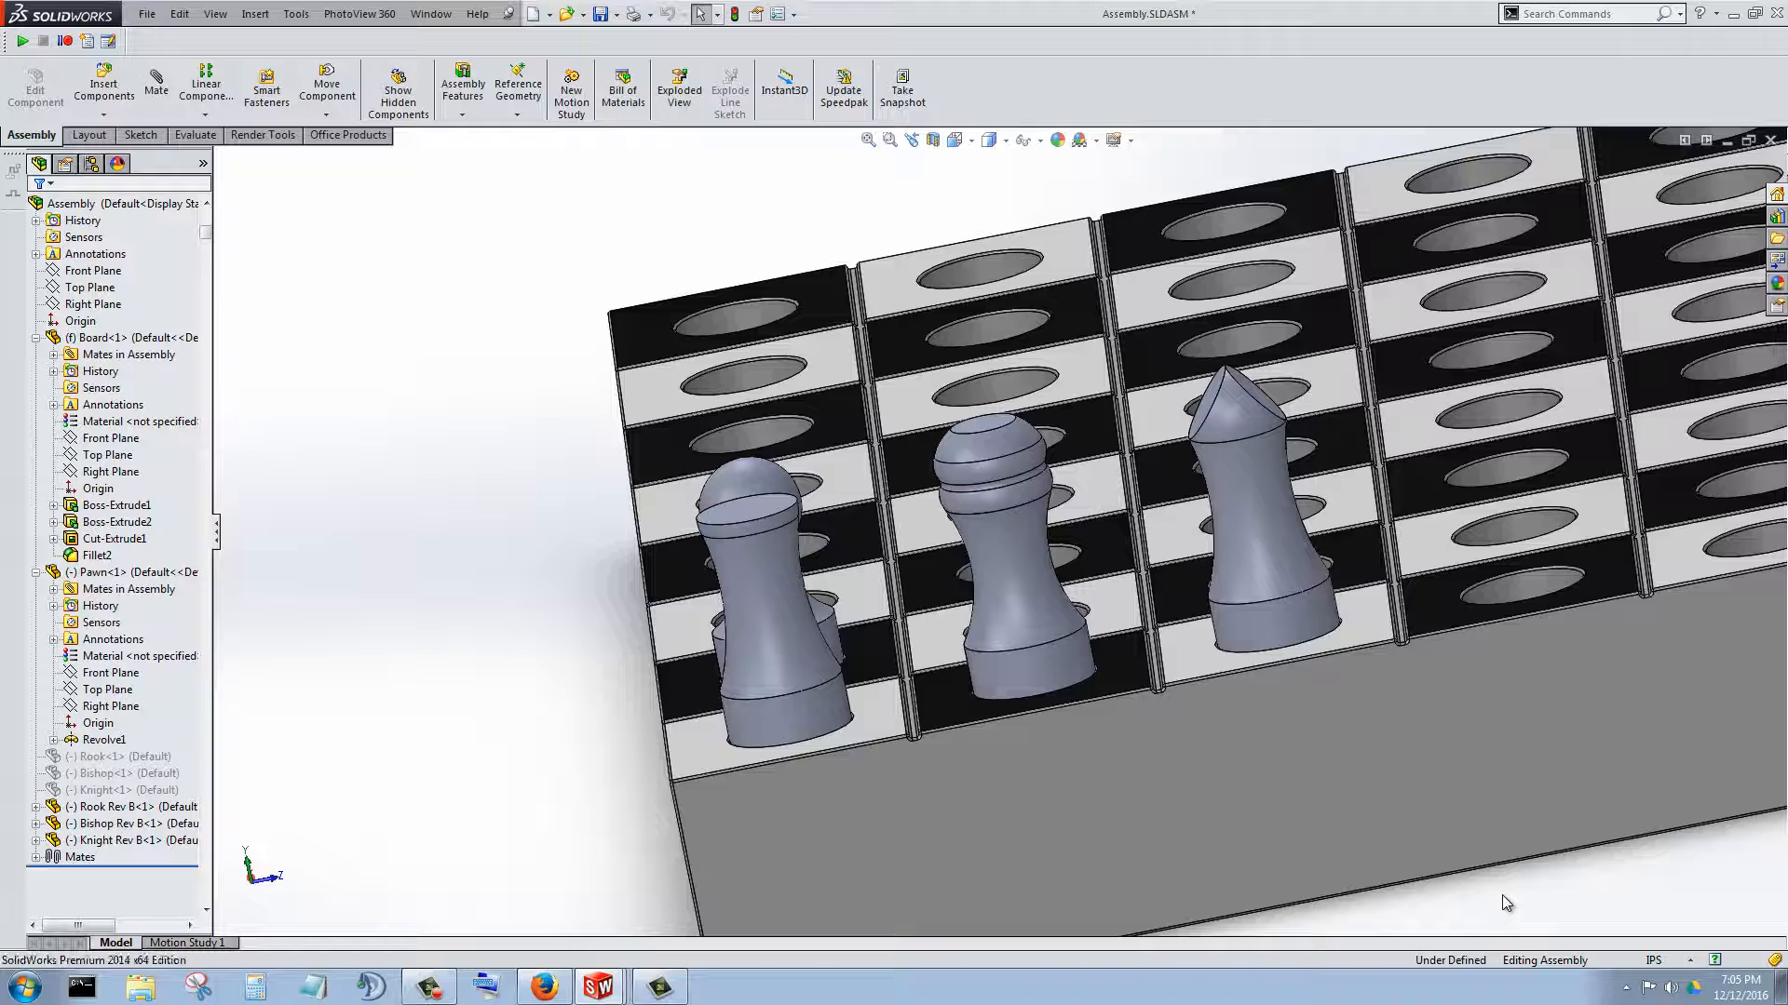
- Switch to the Knight Rev B part and unsuppress Cut-Extrude2 to inspect the side cuts on its head
key("ctrl+Tab")
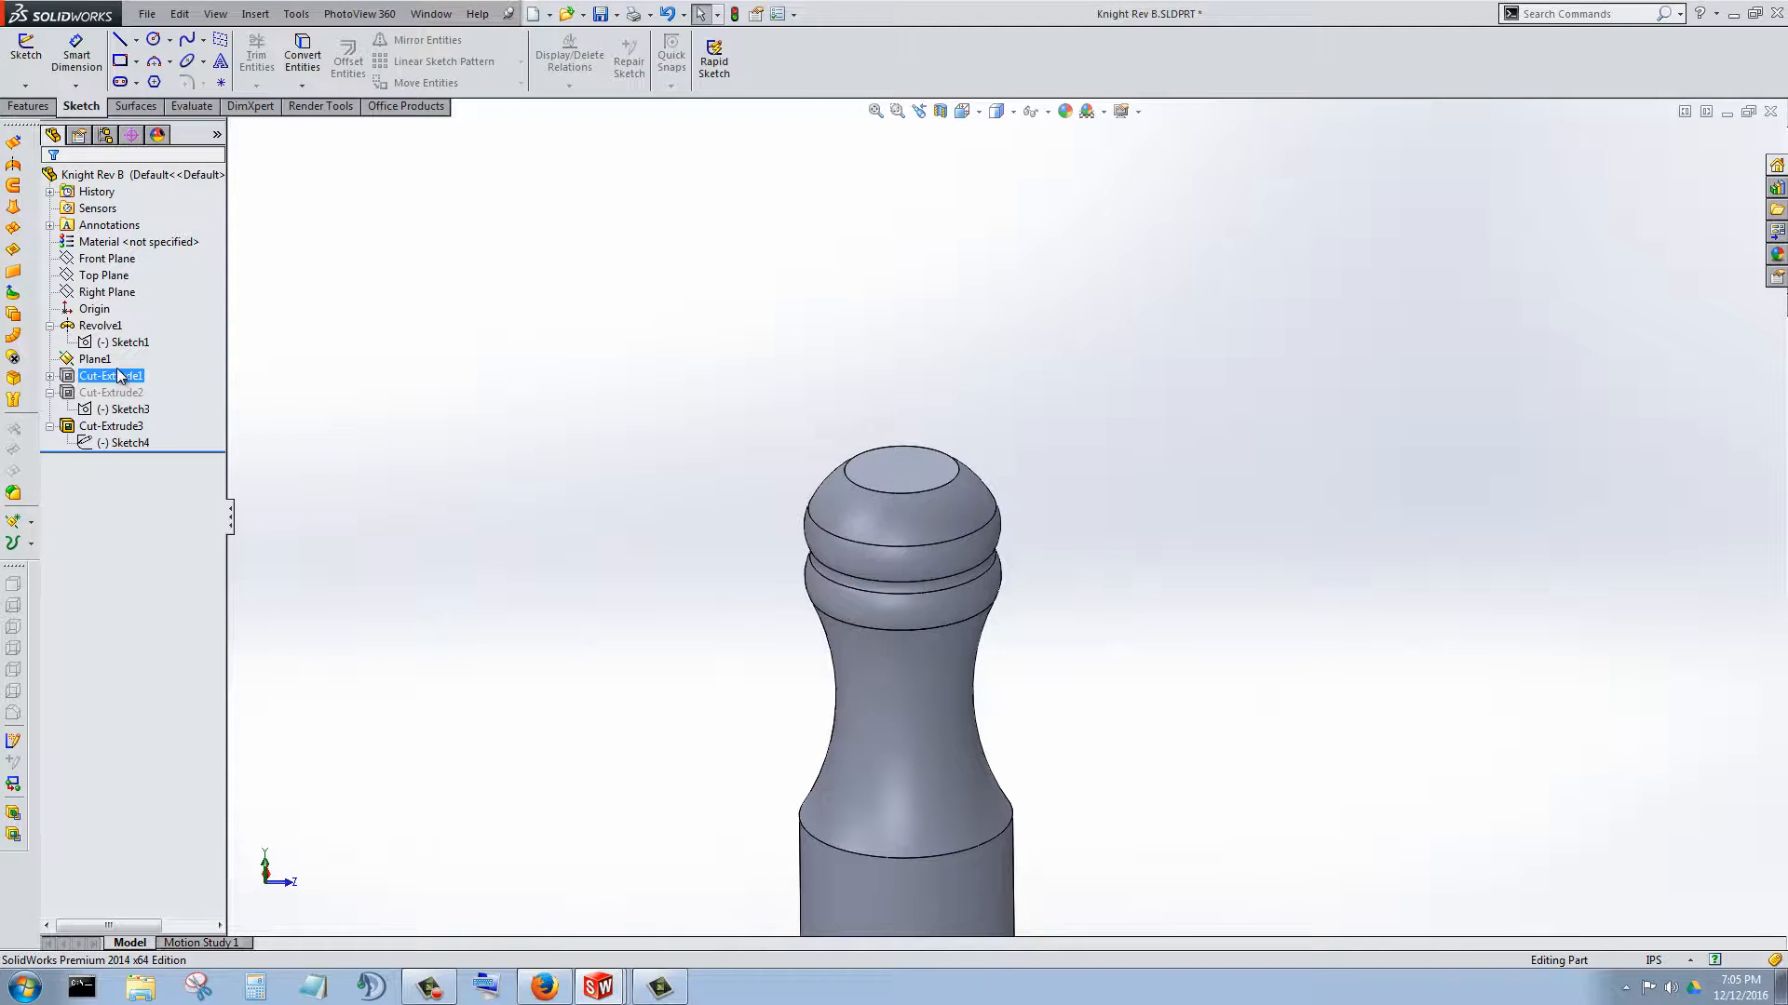
right_click(111, 390)
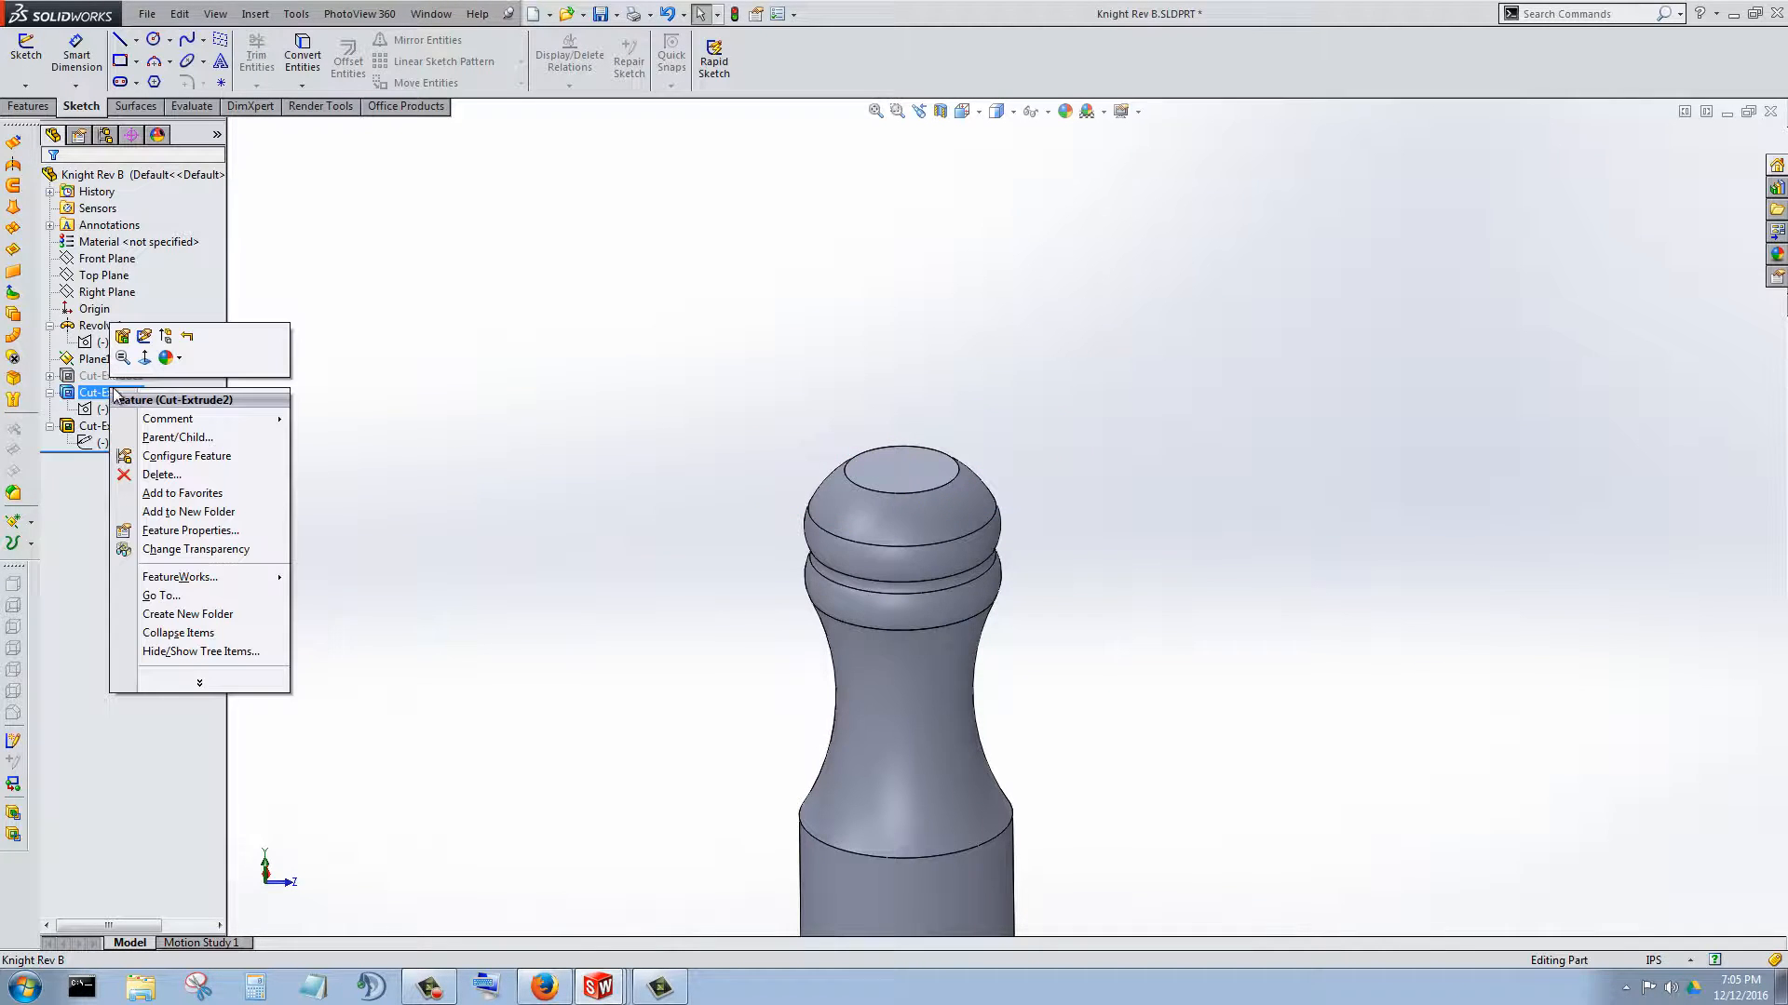
left_click(167, 337)
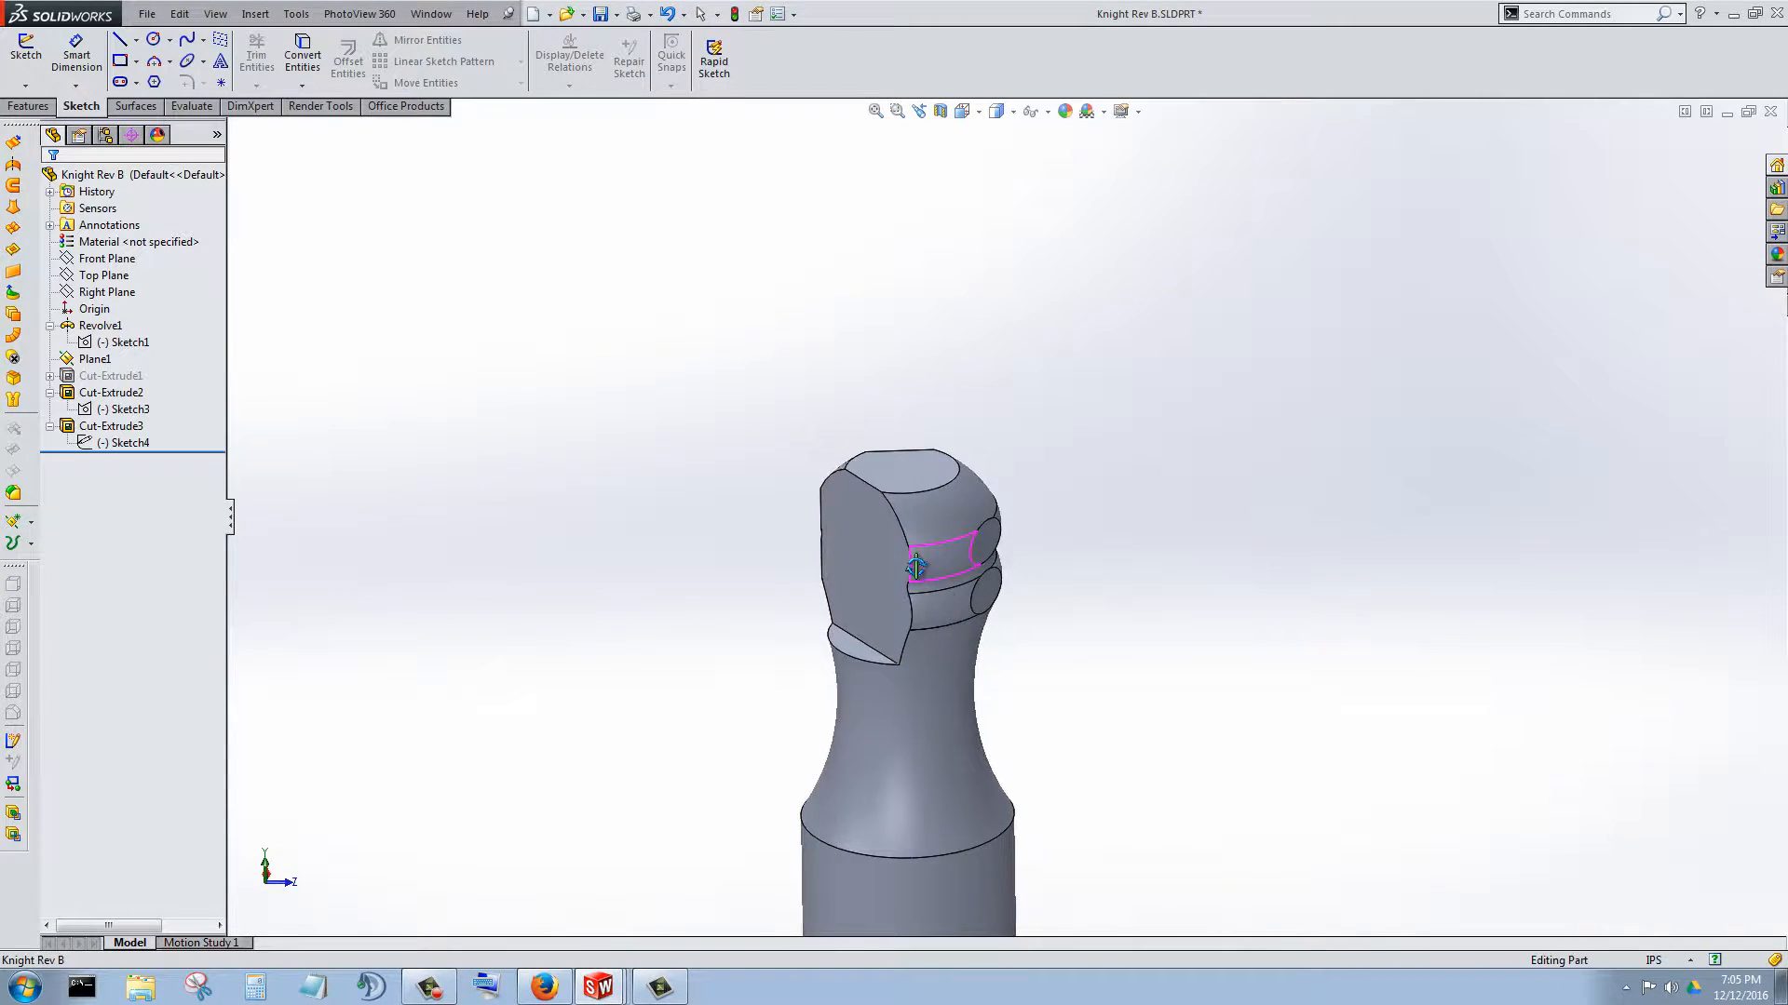
mouse_move(931, 559)
middle_mouse_down()
mouse_move(710, 630)
mouse_move(298, 883)
mouse_move(831, 713)
mouse_move(961, 577)
mouse_move(947, 489)
mouse_move(841, 700)
middle_mouse_up()
left_click(108, 376)
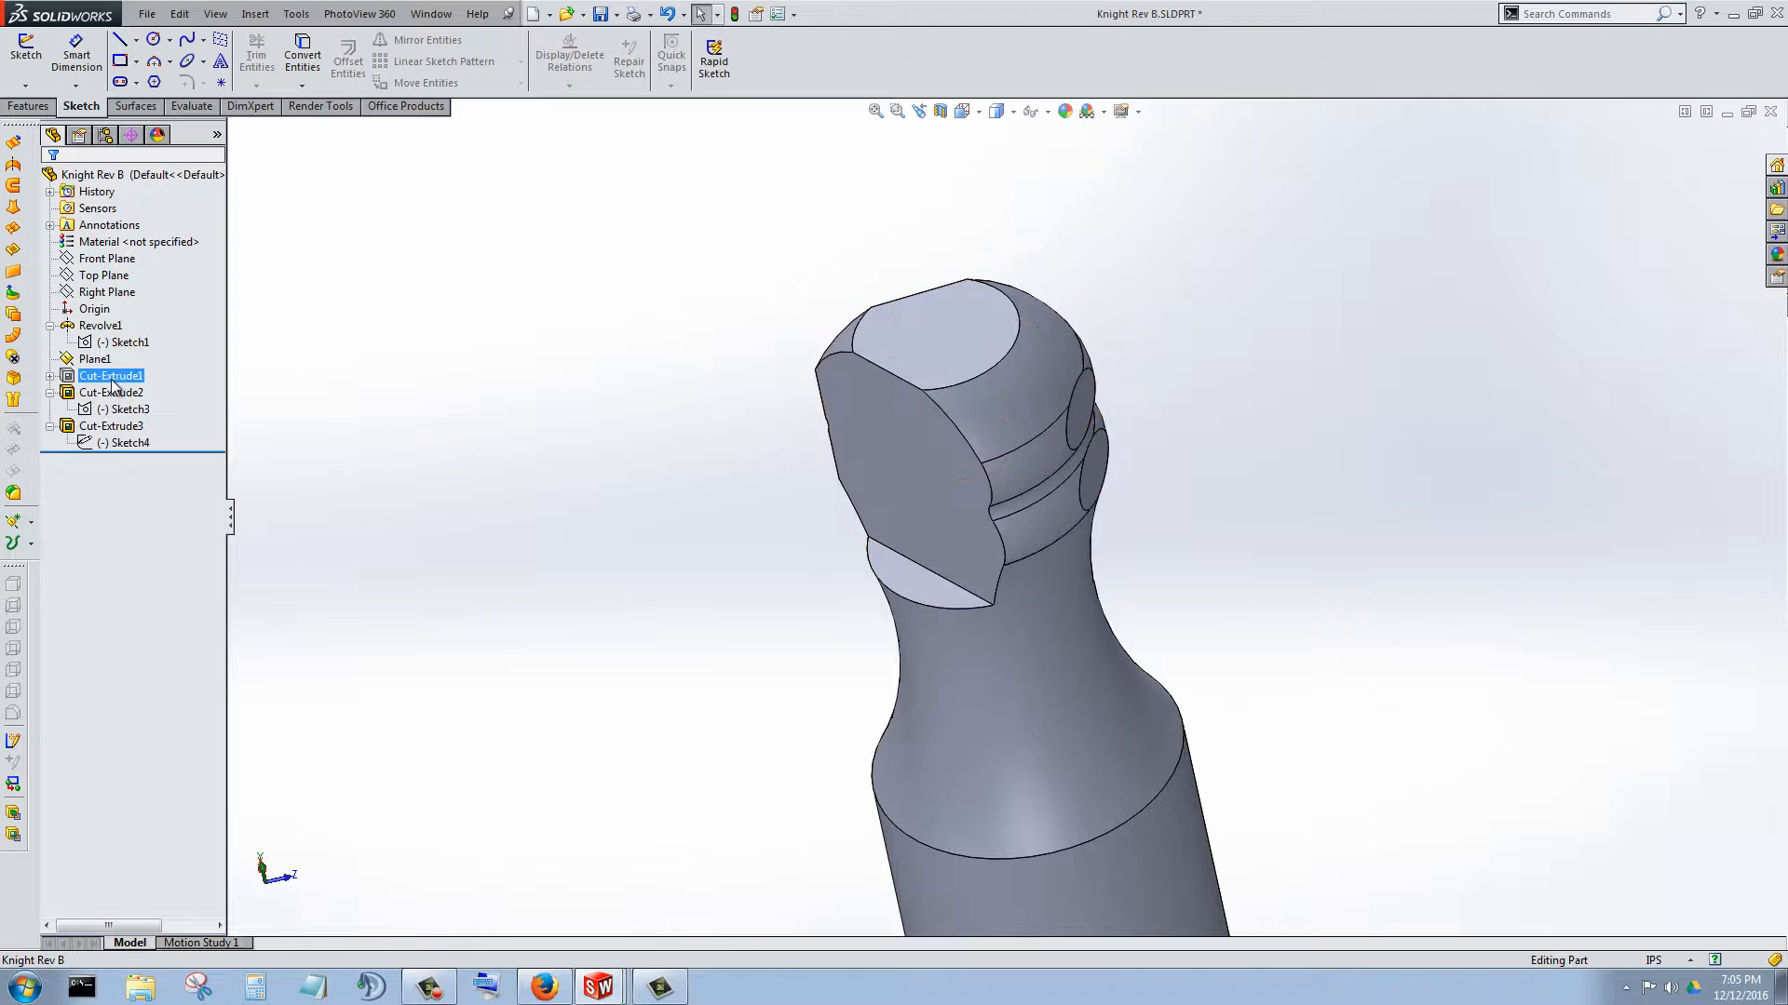
mouse_move(947, 542)
middle_mouse_down()
mouse_move(997, 391)
mouse_move(1165, 280)
mouse_move(1341, 307)
mouse_move(952, 523)
middle_mouse_up()
scroll(951, 524, "down", 3)
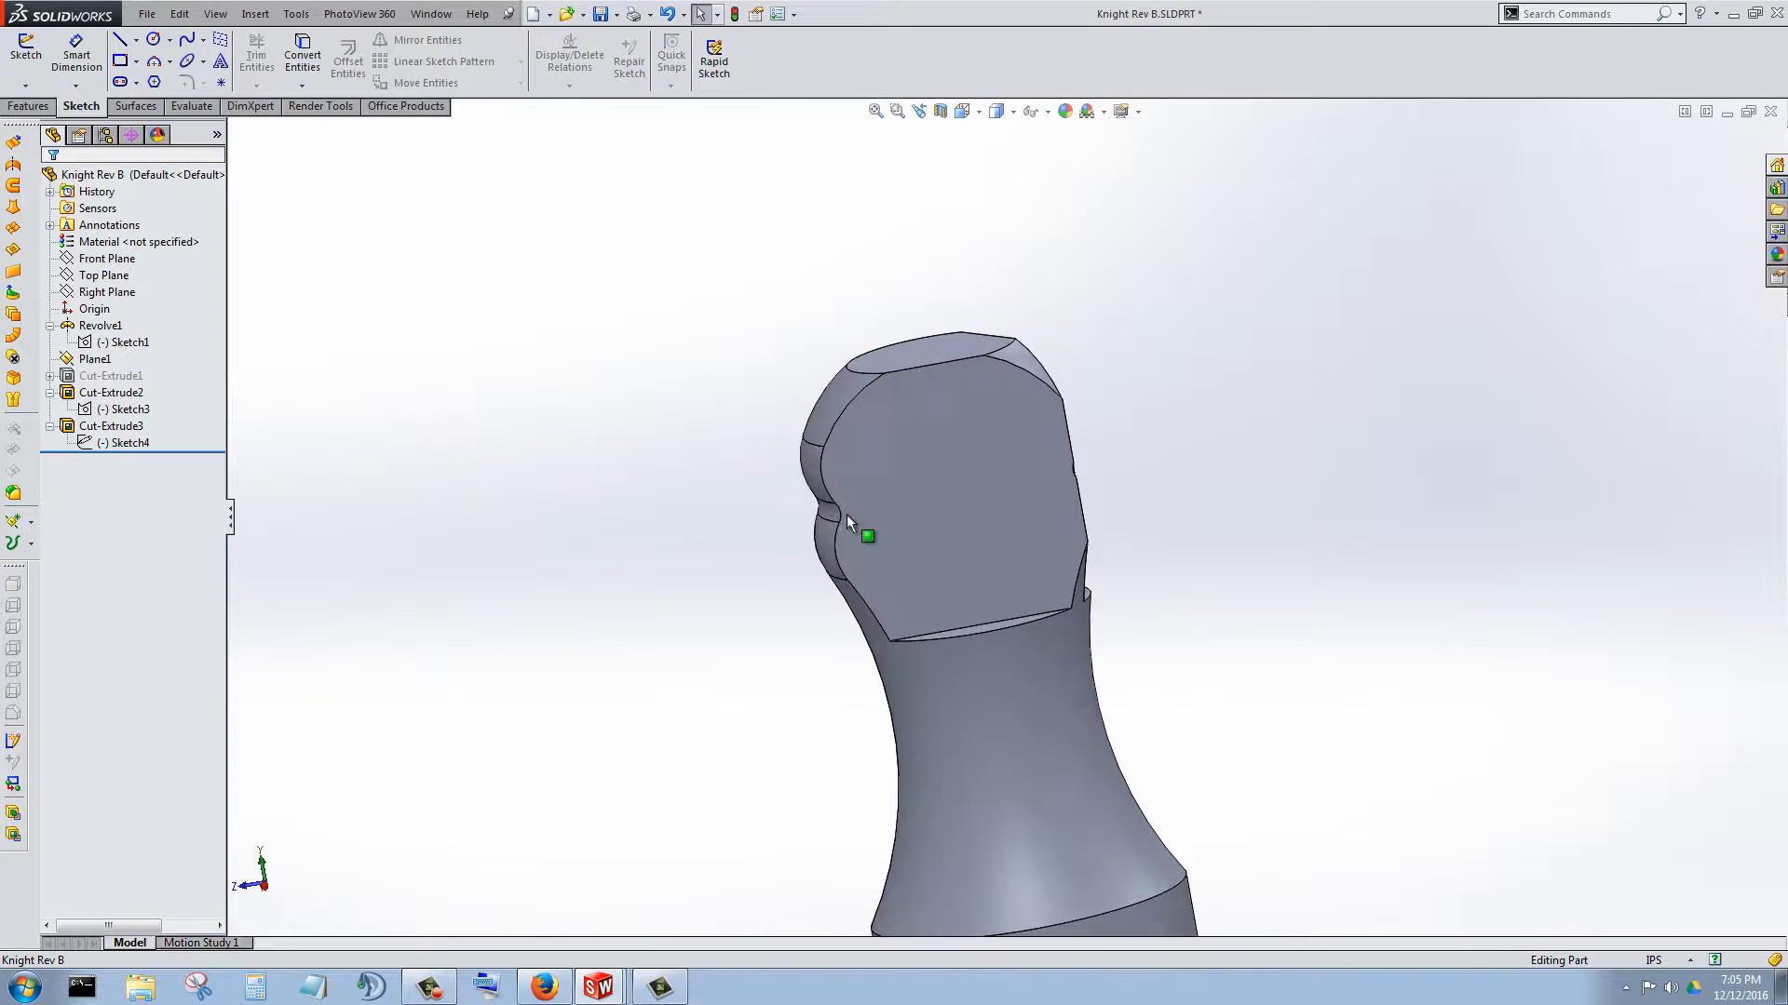
- Suppress Cut-Extrude2 on the knight and inspect the uncut rounded head and its groove
right_click(118, 392)
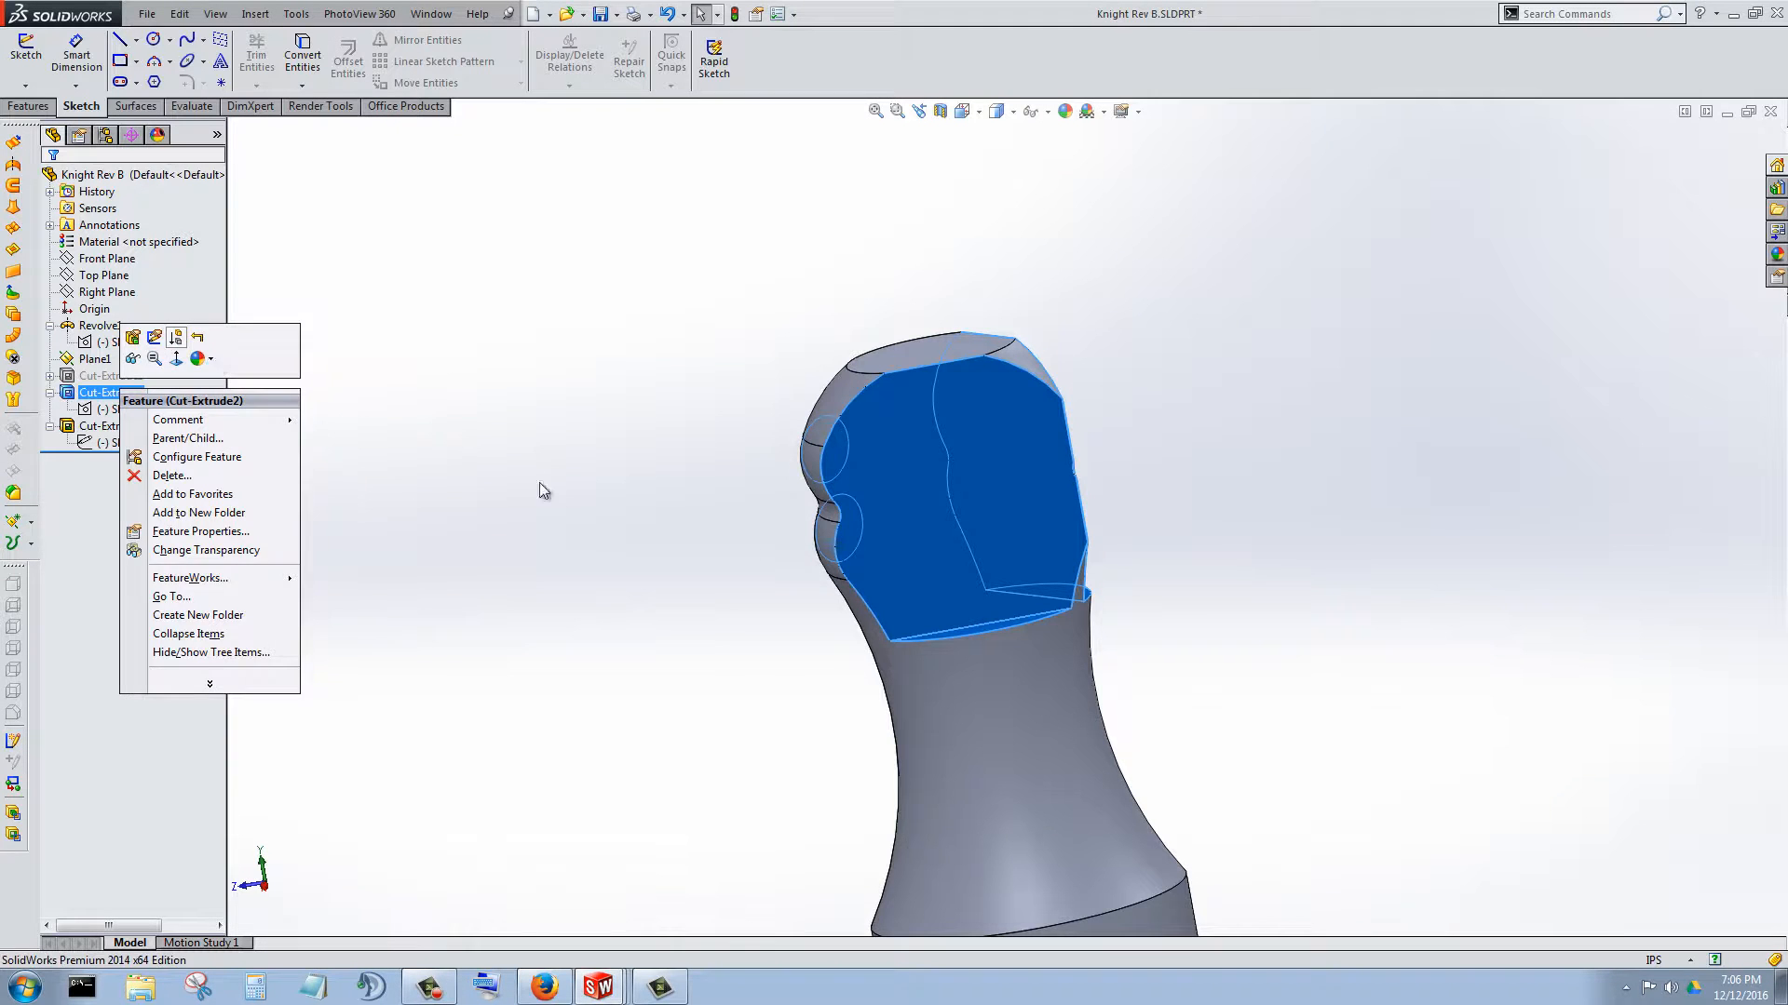
middle_click_drag(1056, 585, 1086, 524)
scroll(1078, 487, "down", 4)
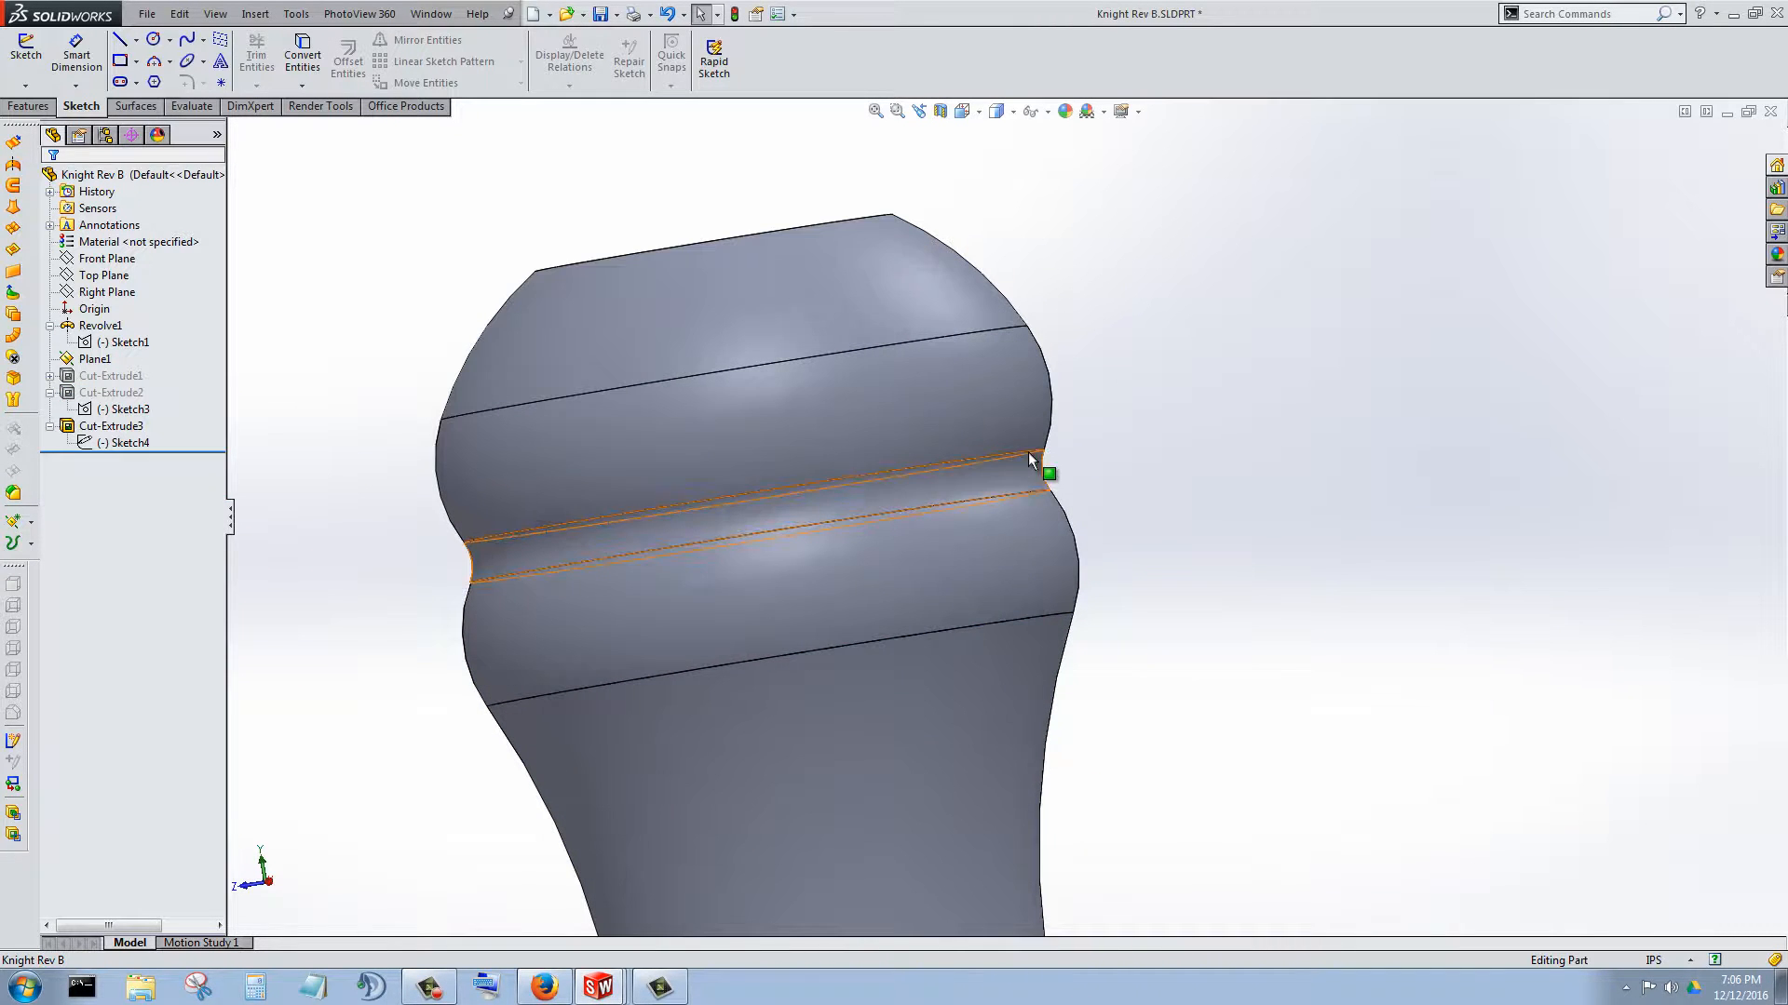
middle_click(959, 567)
middle_click_drag(959, 567, 1049, 490)
scroll(1083, 534, "up", 2)
scroll(881, 508, "down", 4)
scroll(1024, 518, "up", 5)
scroll(987, 521, "down", 4)
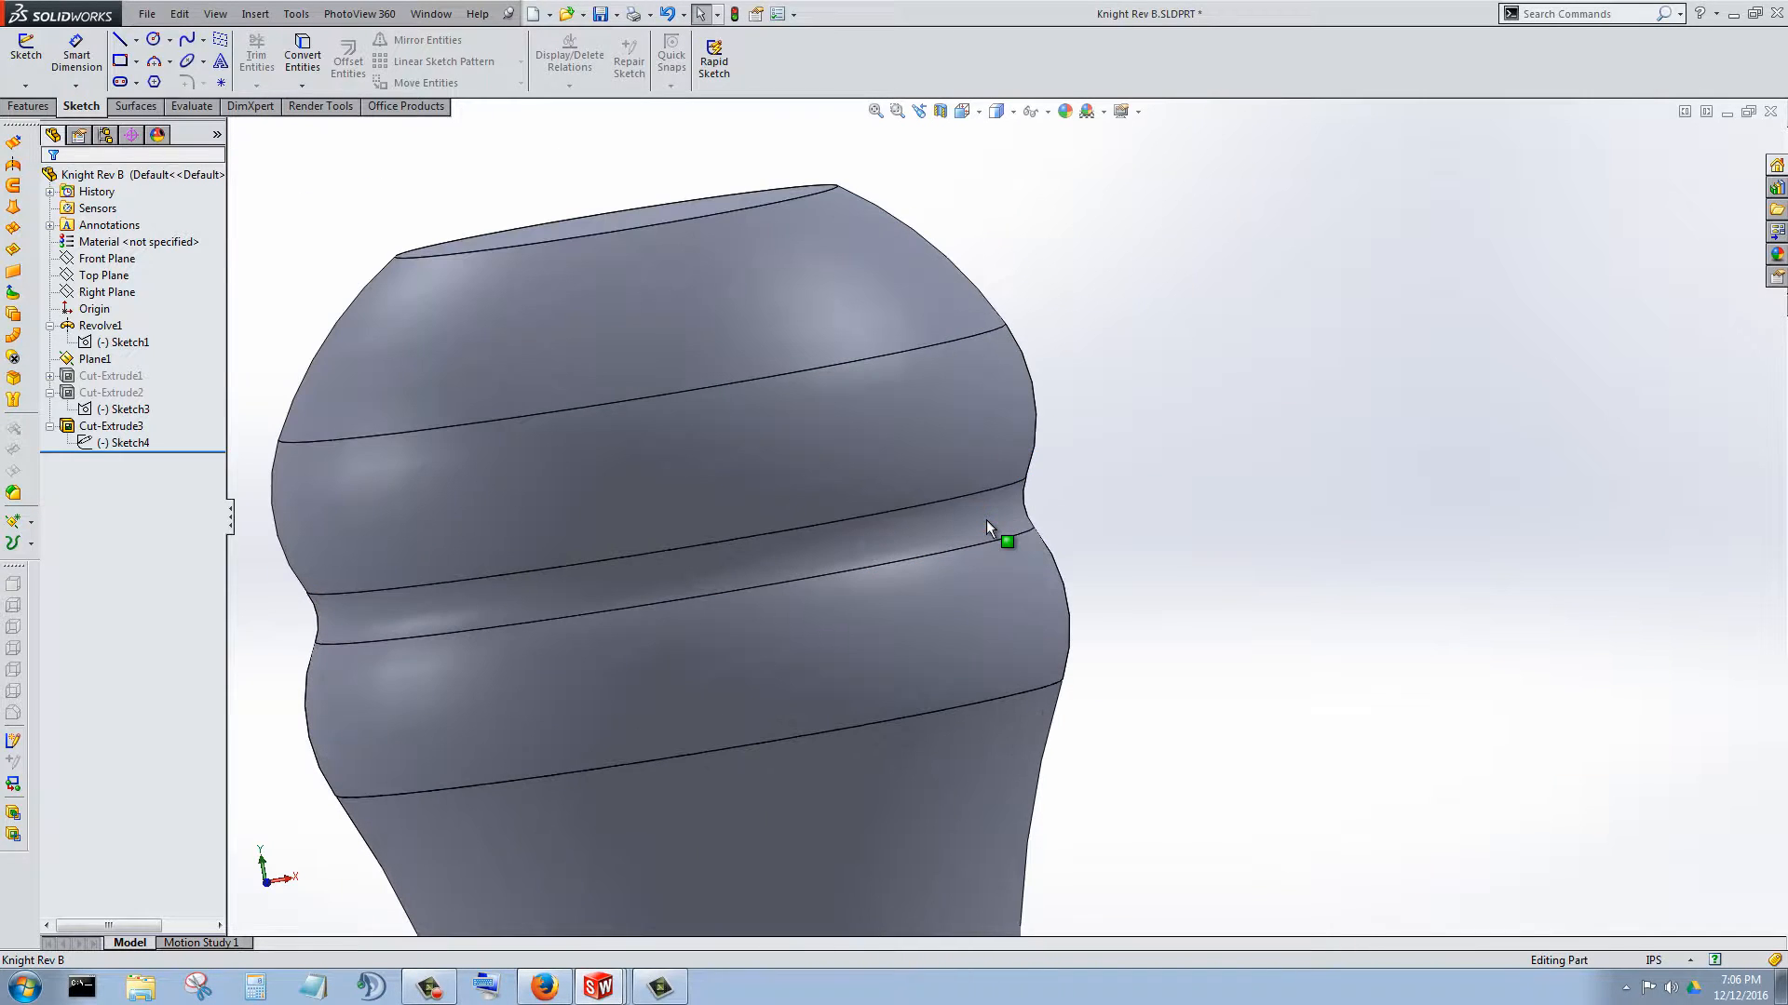
- Open Sketch1 of the knight's Revolve1 facing the view, examine the head profile arcs, and exit the sketch
left_click(124, 343)
right_click(132, 341)
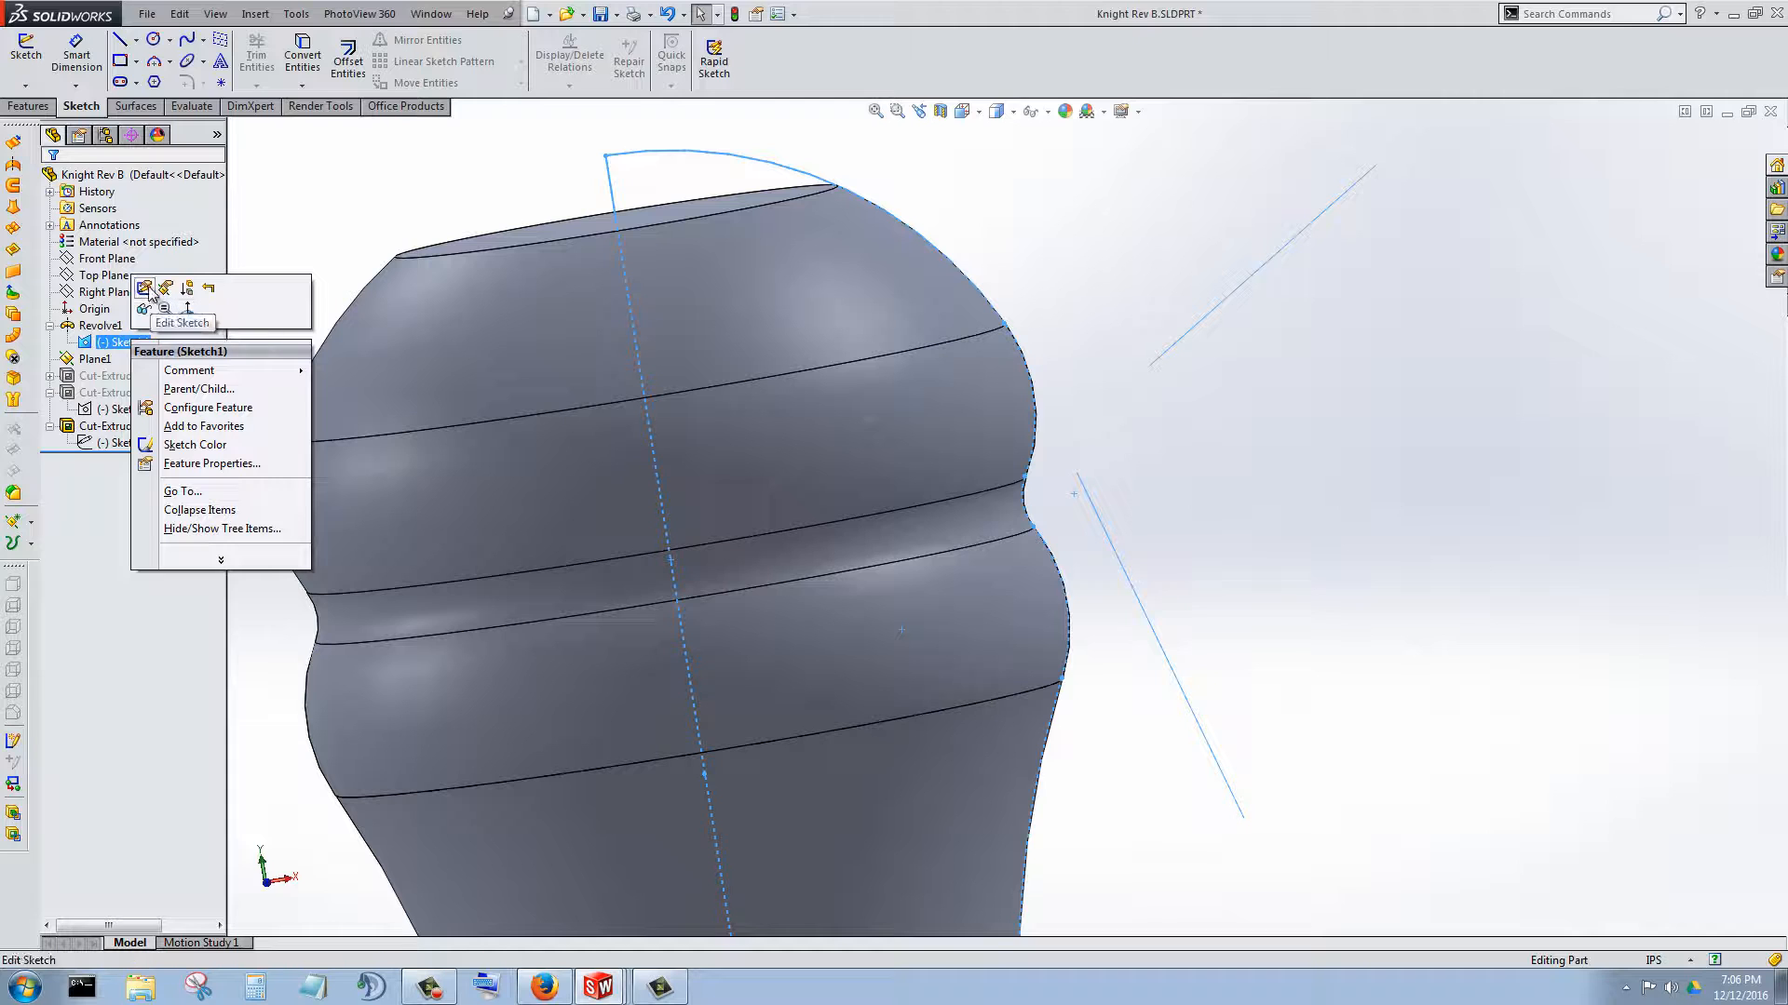
left_click(146, 290)
right_click(126, 343)
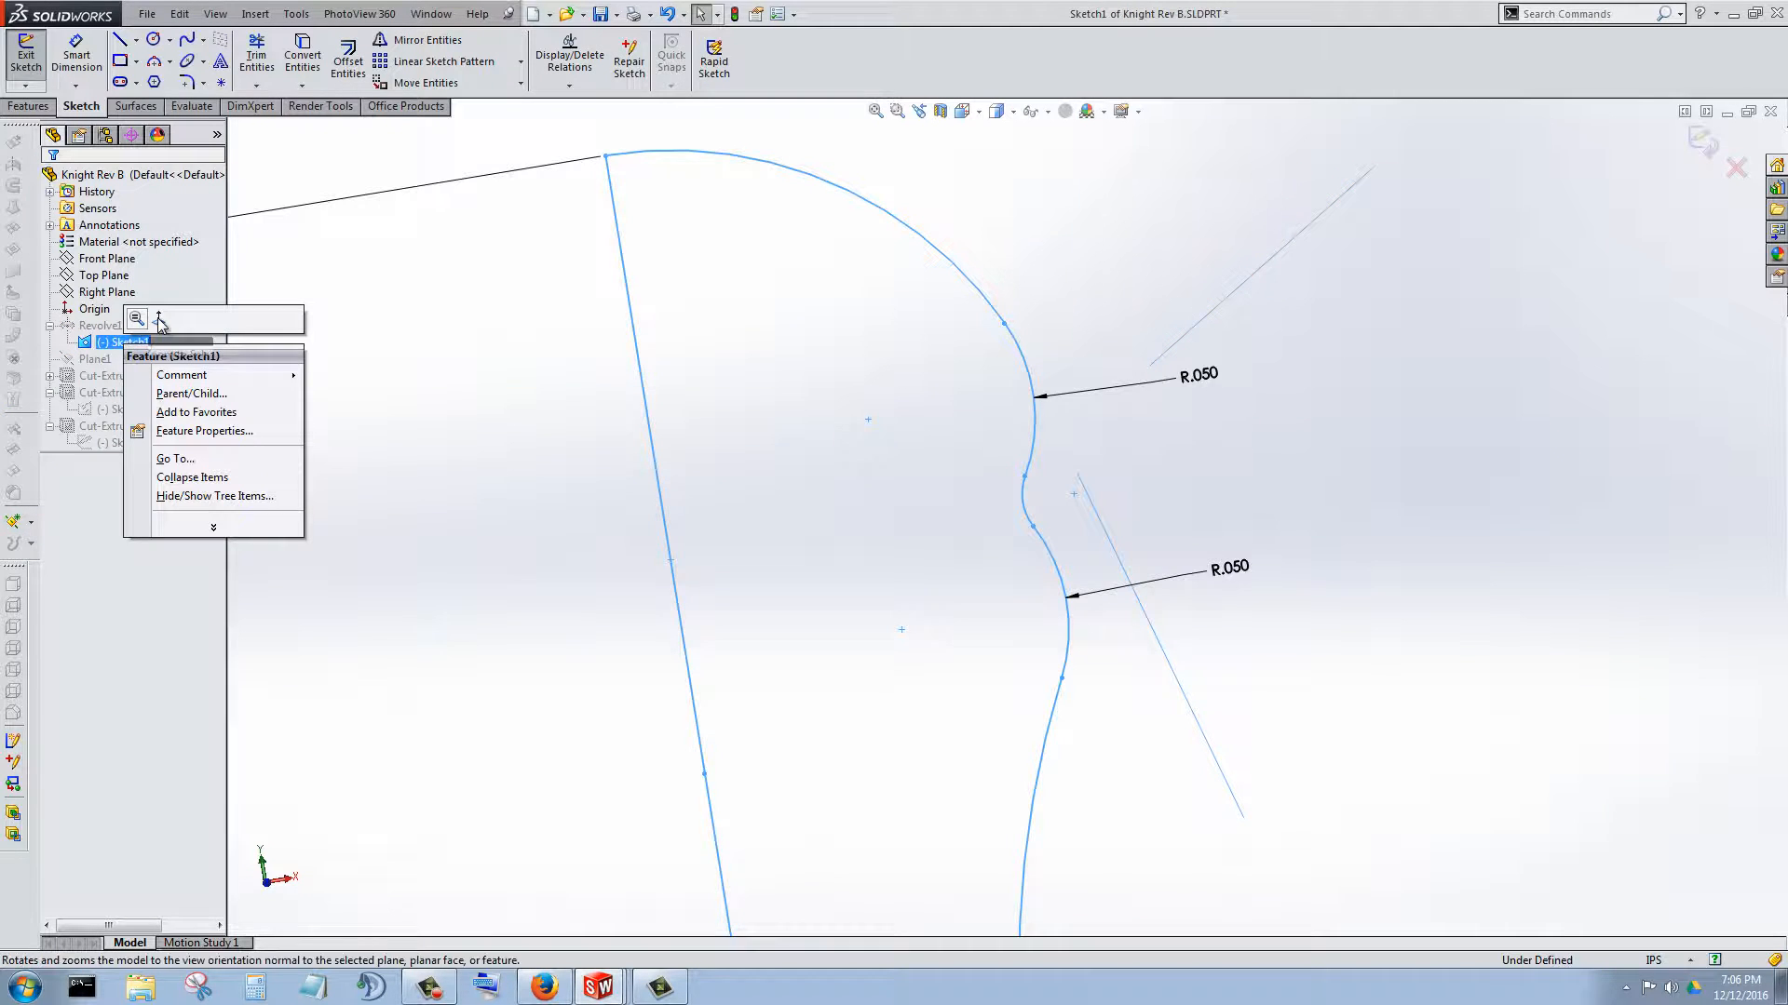
scroll(1175, 263, "down", 7)
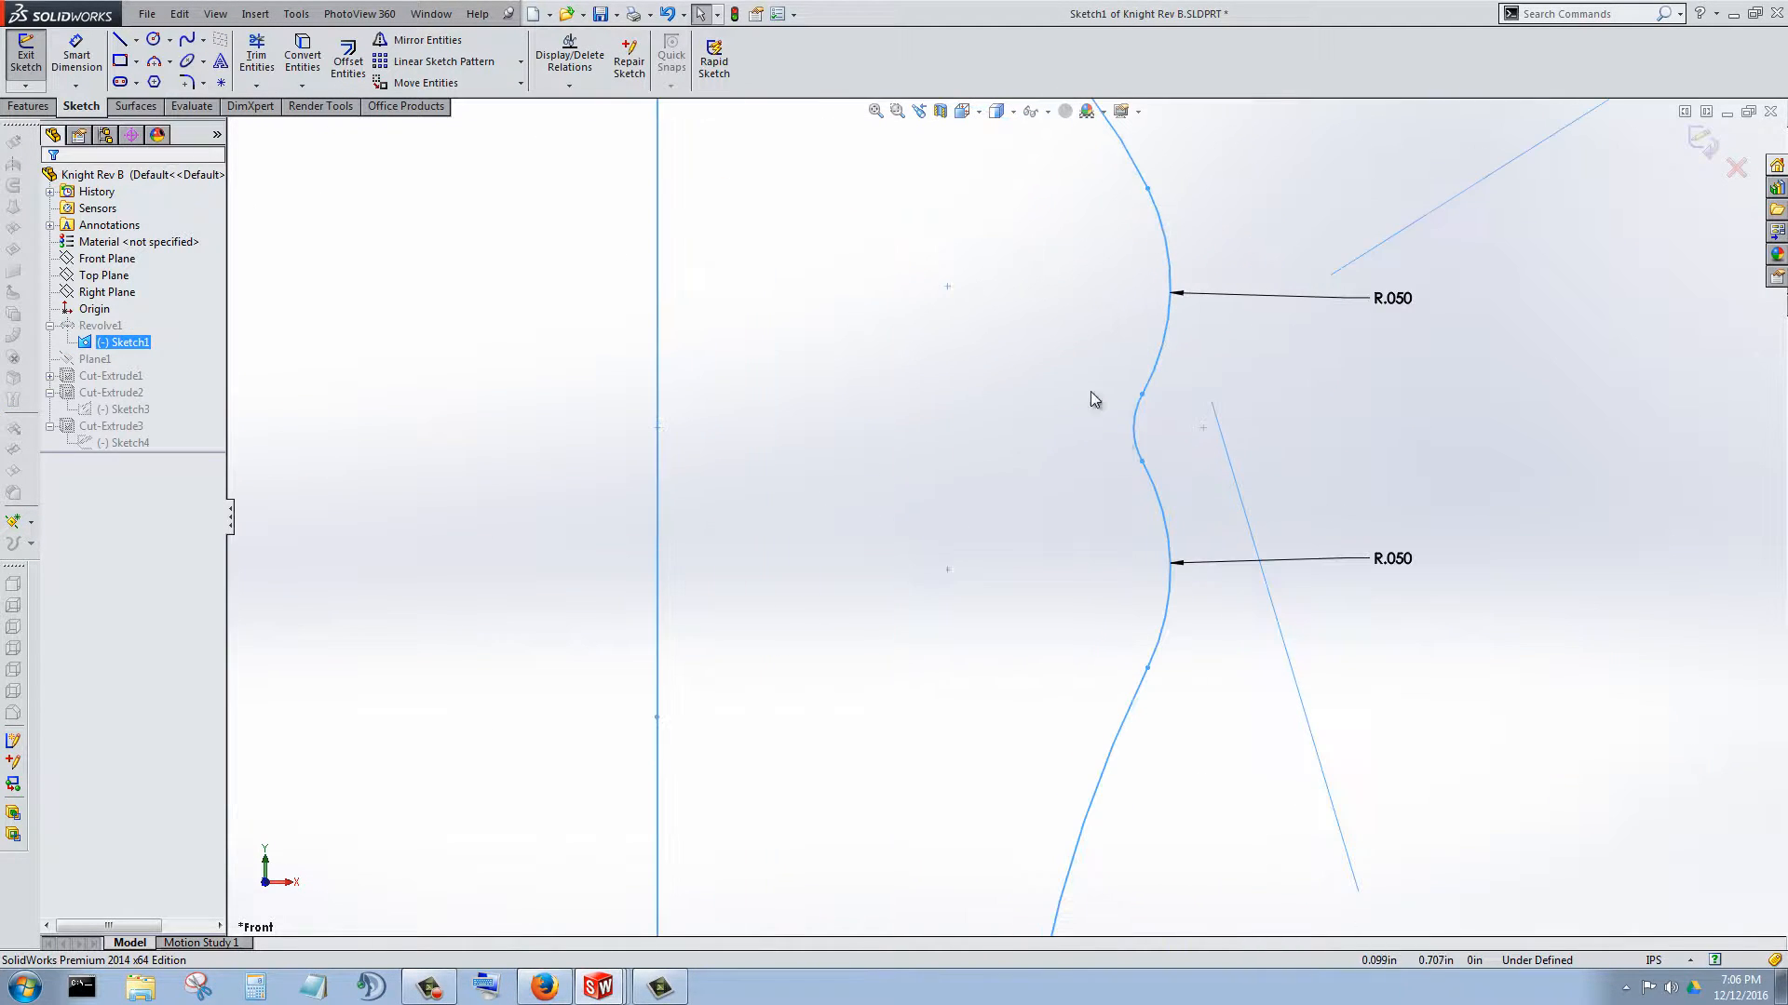
left_click(26, 56)
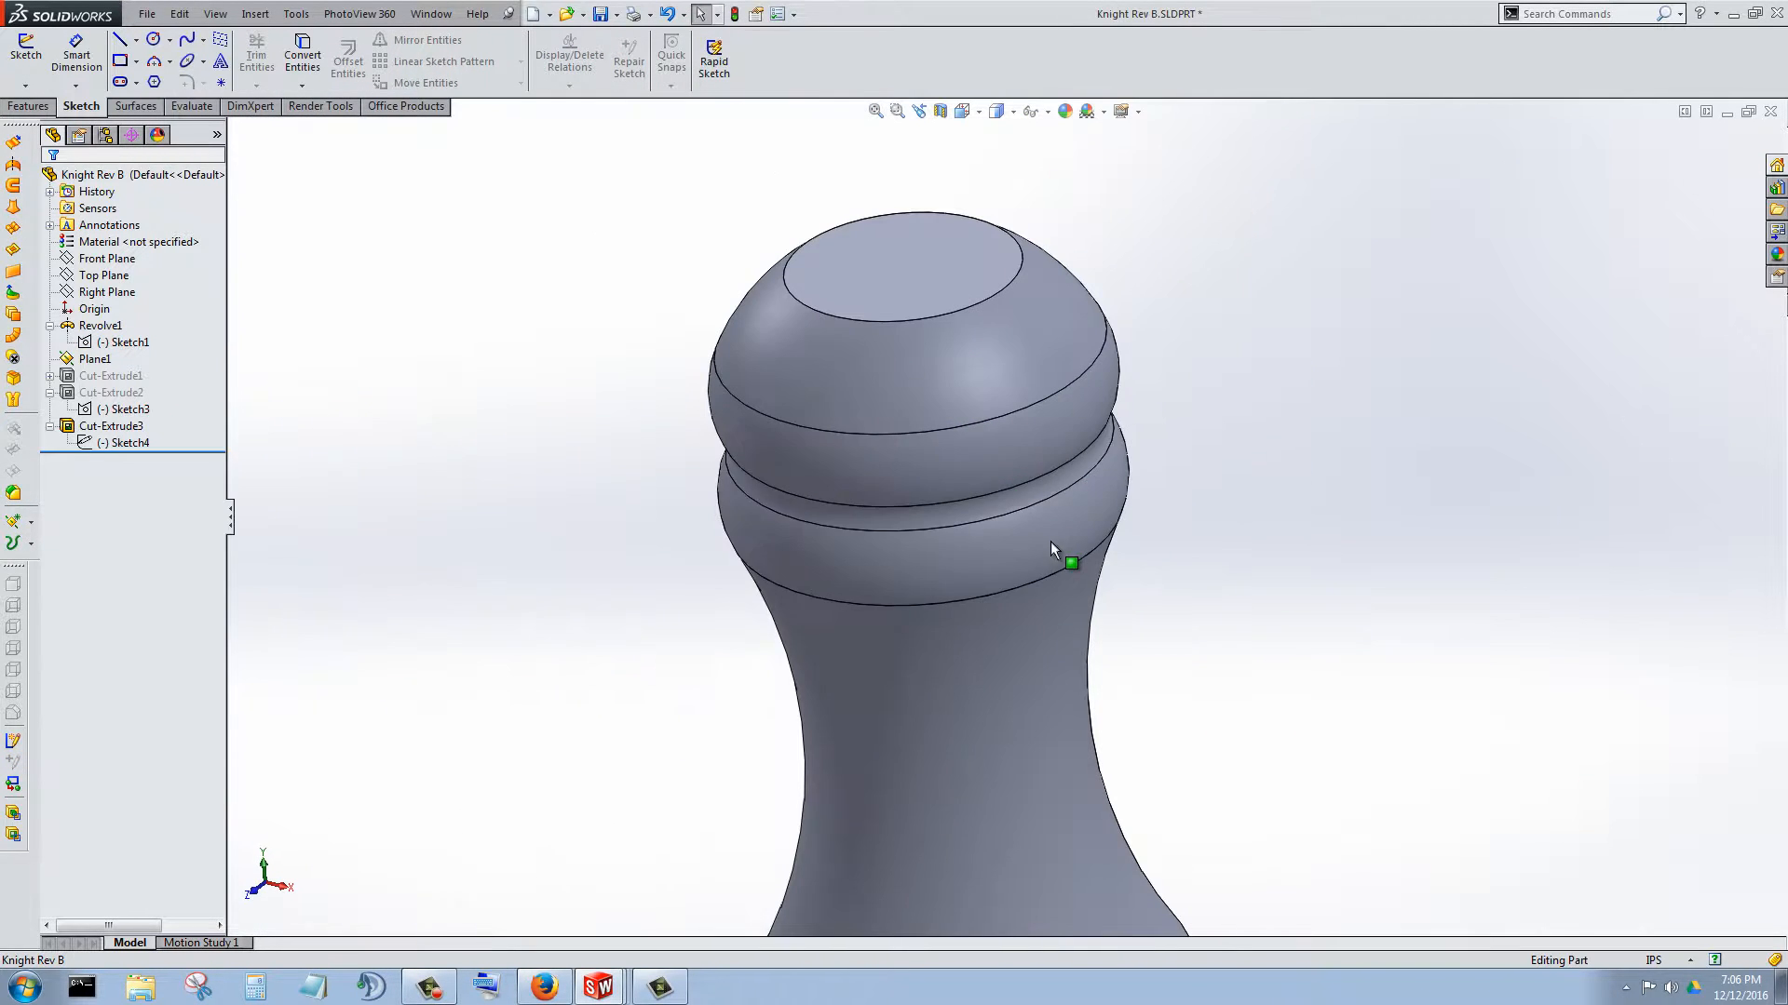
- Examine the narrow groove face between the two rounded rings of the knight's head
left_click(902, 521)
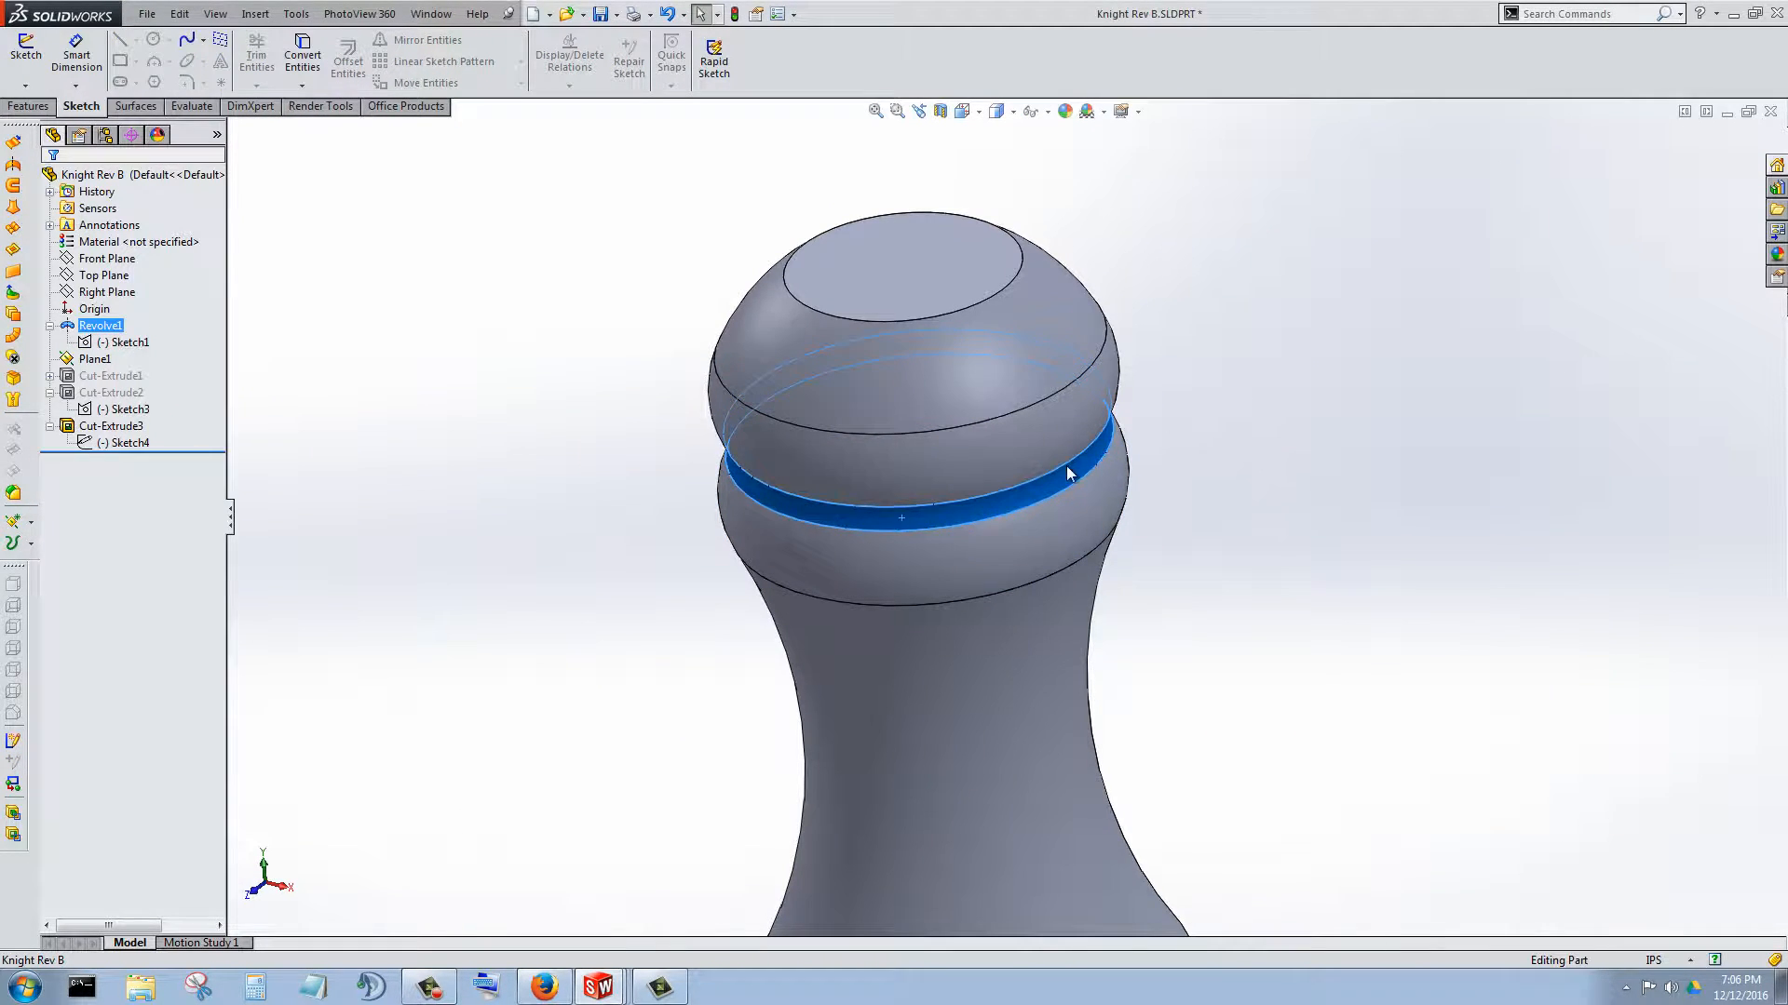
scroll(1028, 494, "up", 5)
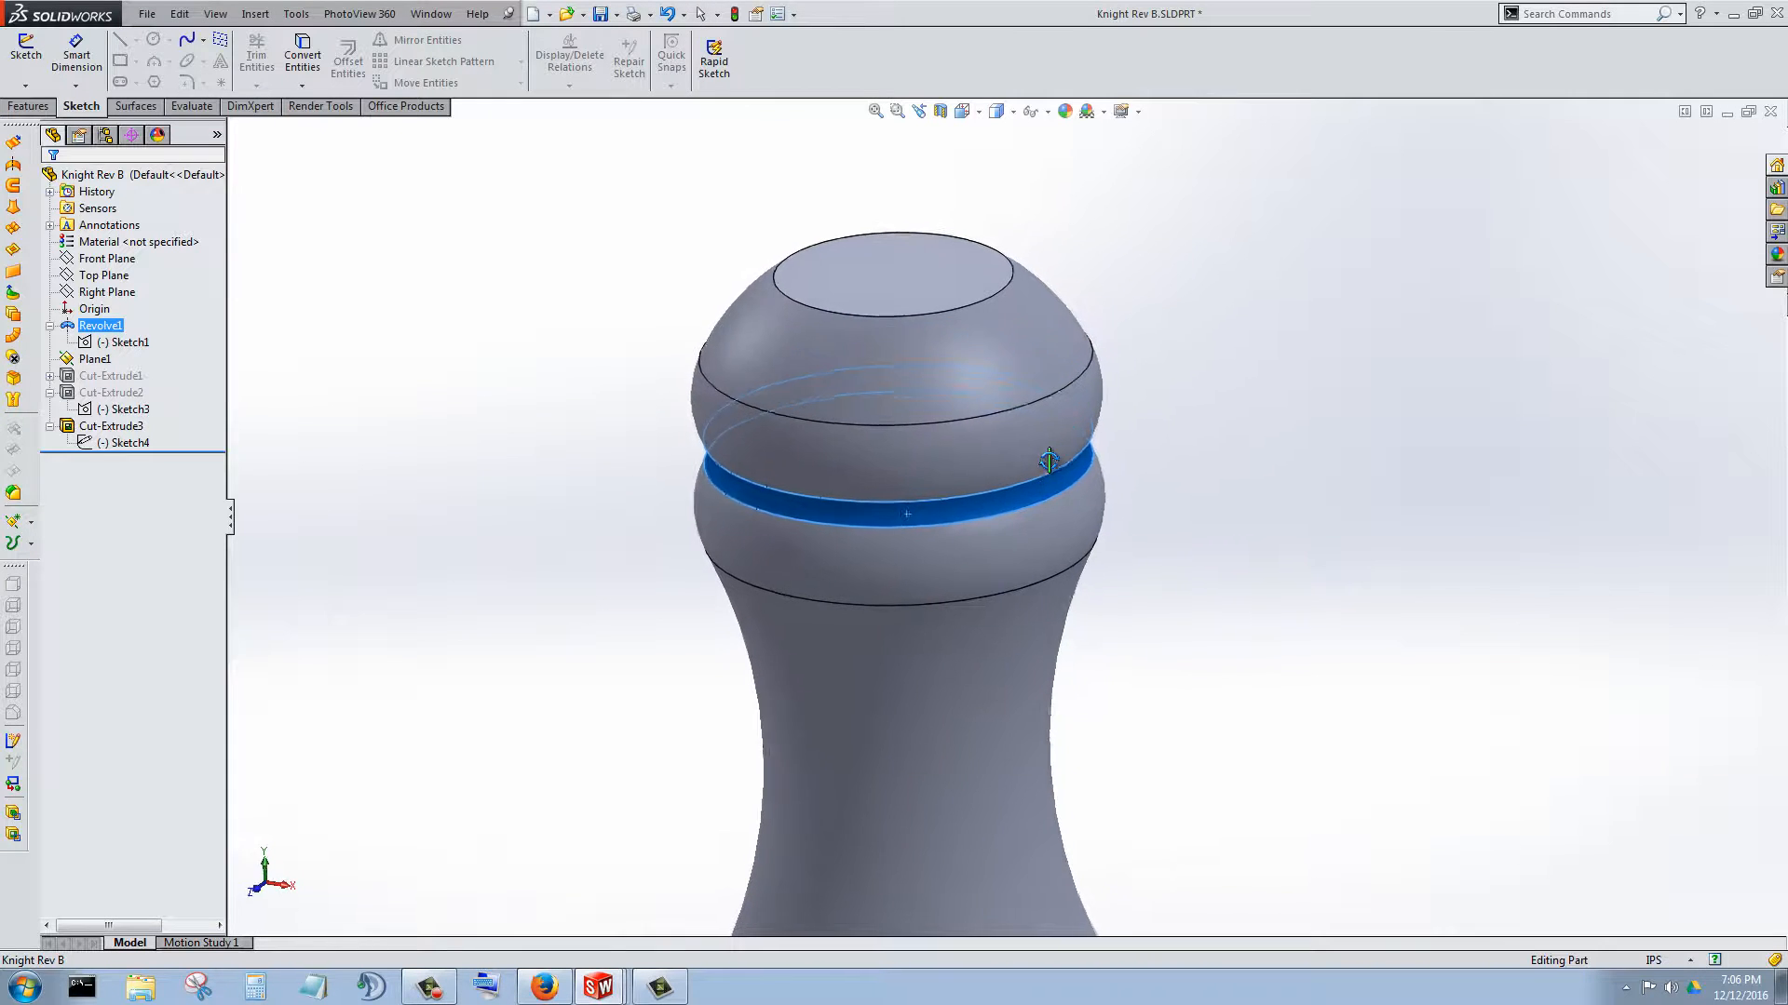
scroll(965, 522, "down", 5)
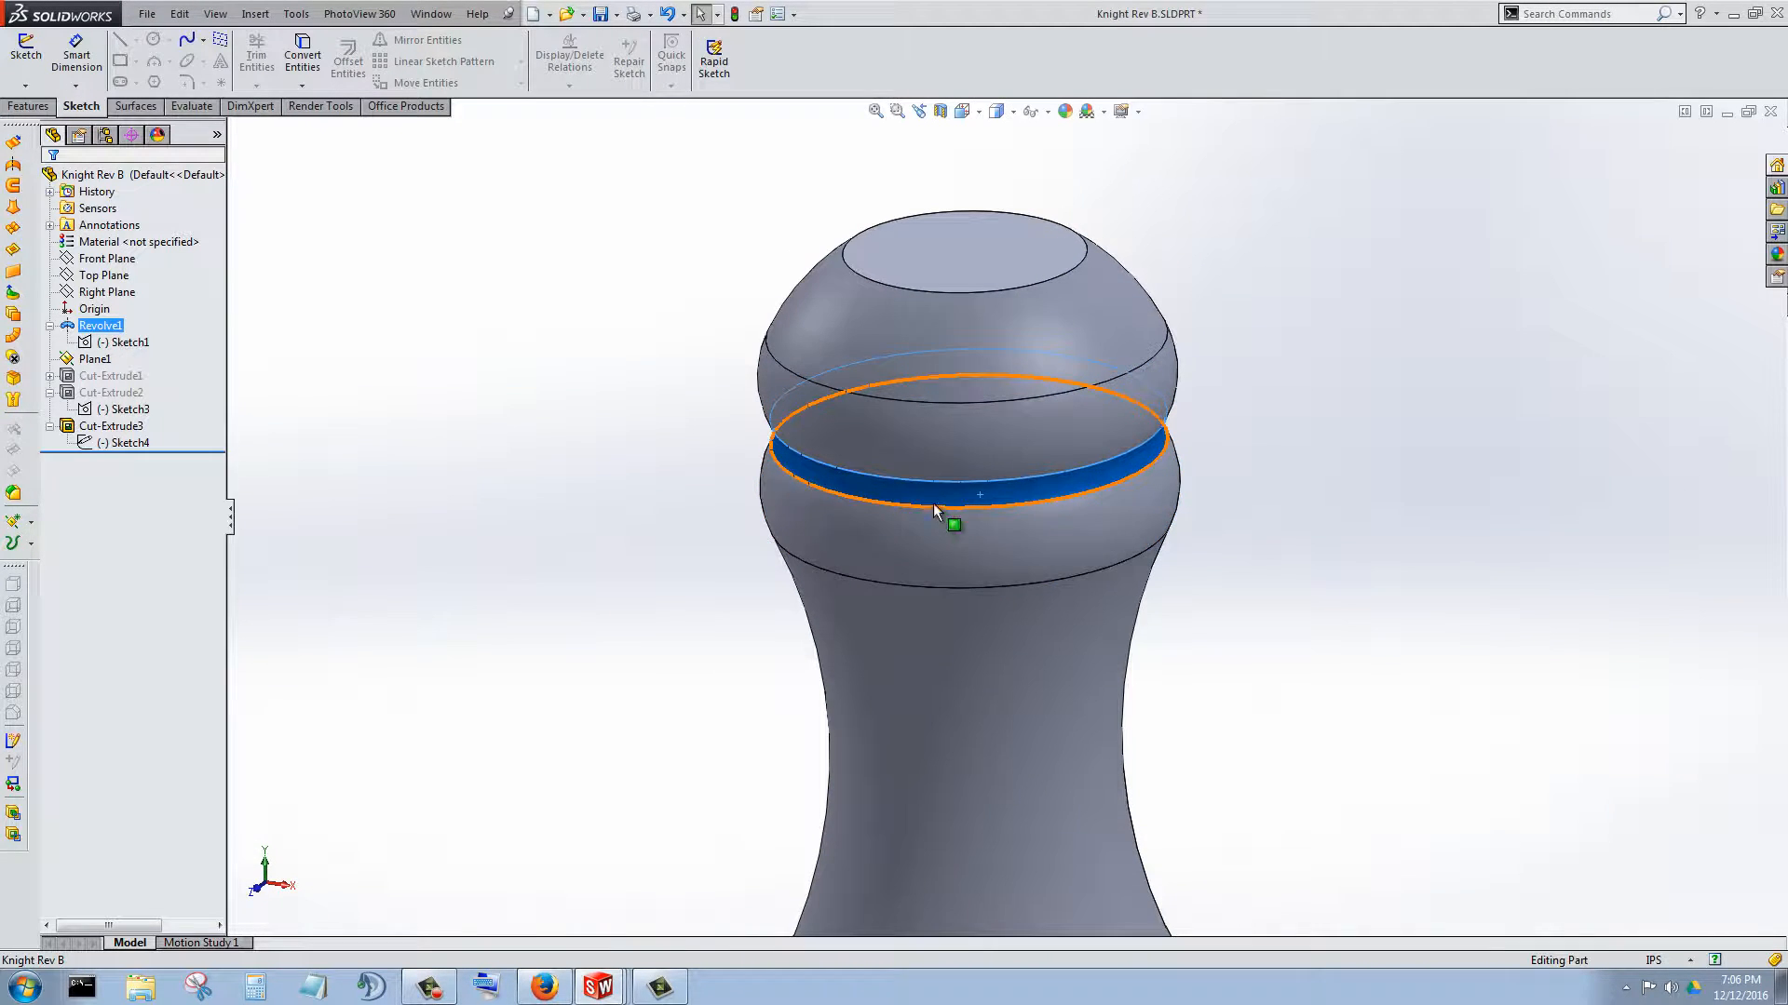
scroll(911, 524, "up", 3)
scroll(1011, 485, "down", 6)
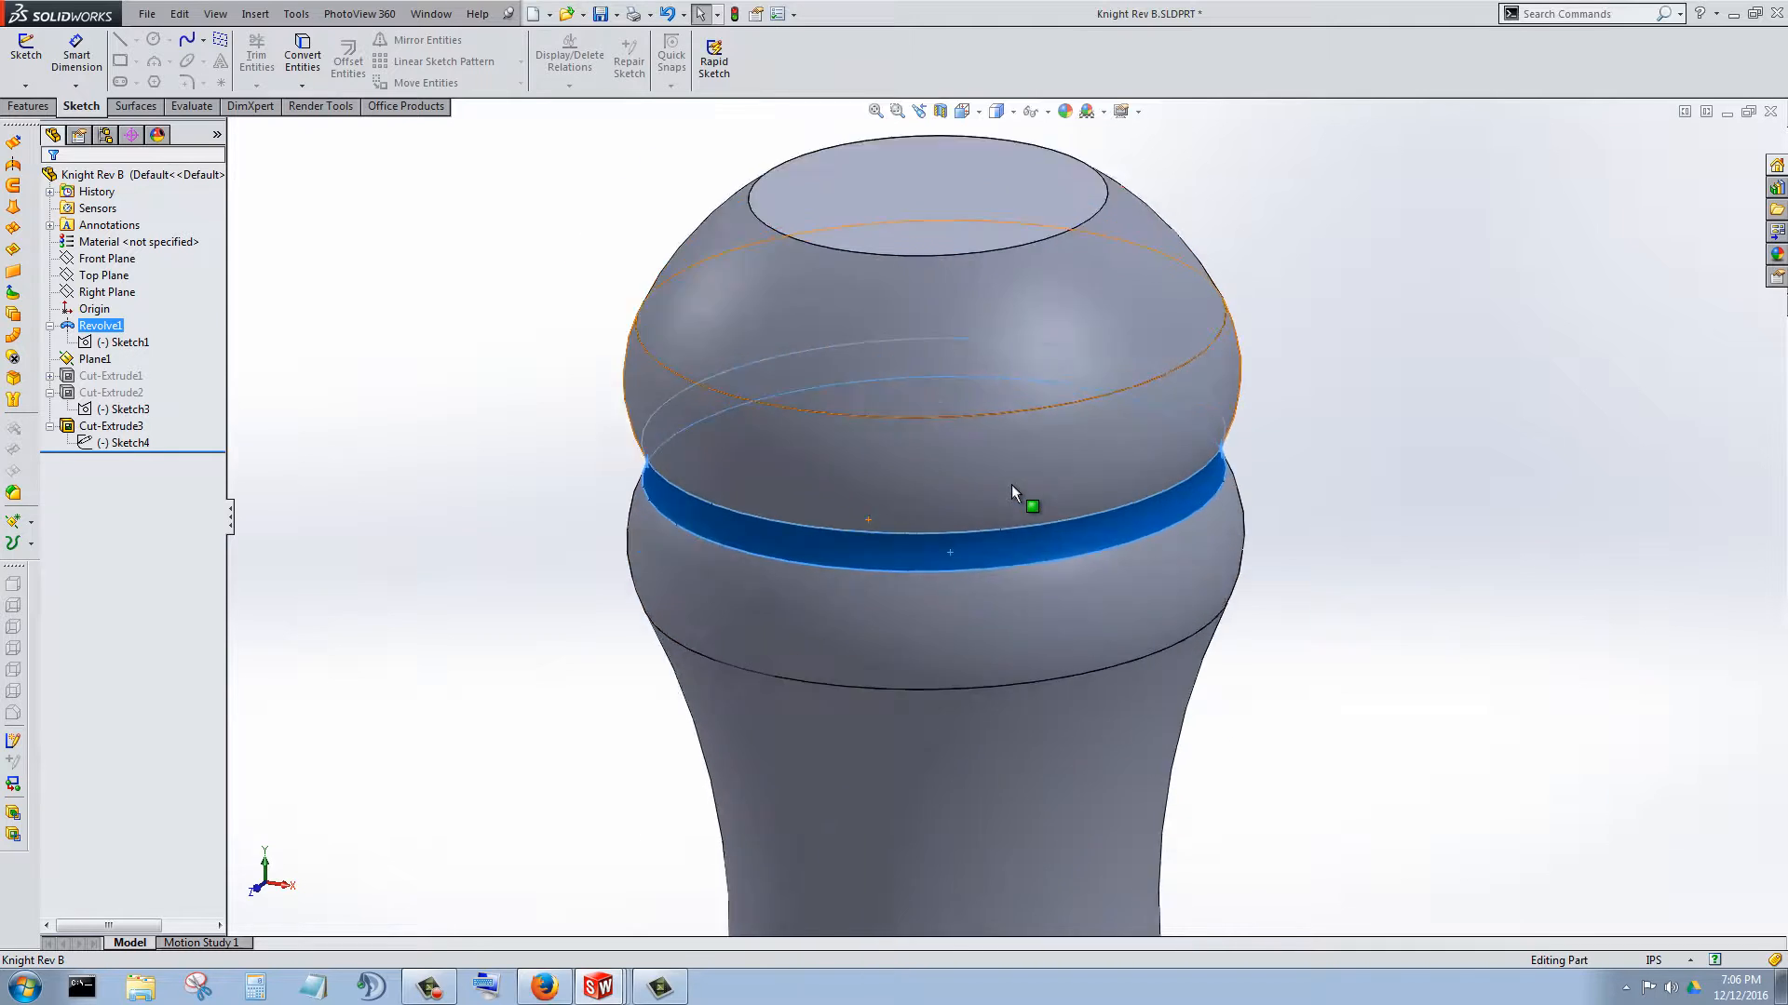
middle_click_drag(959, 593, 1229, 543)
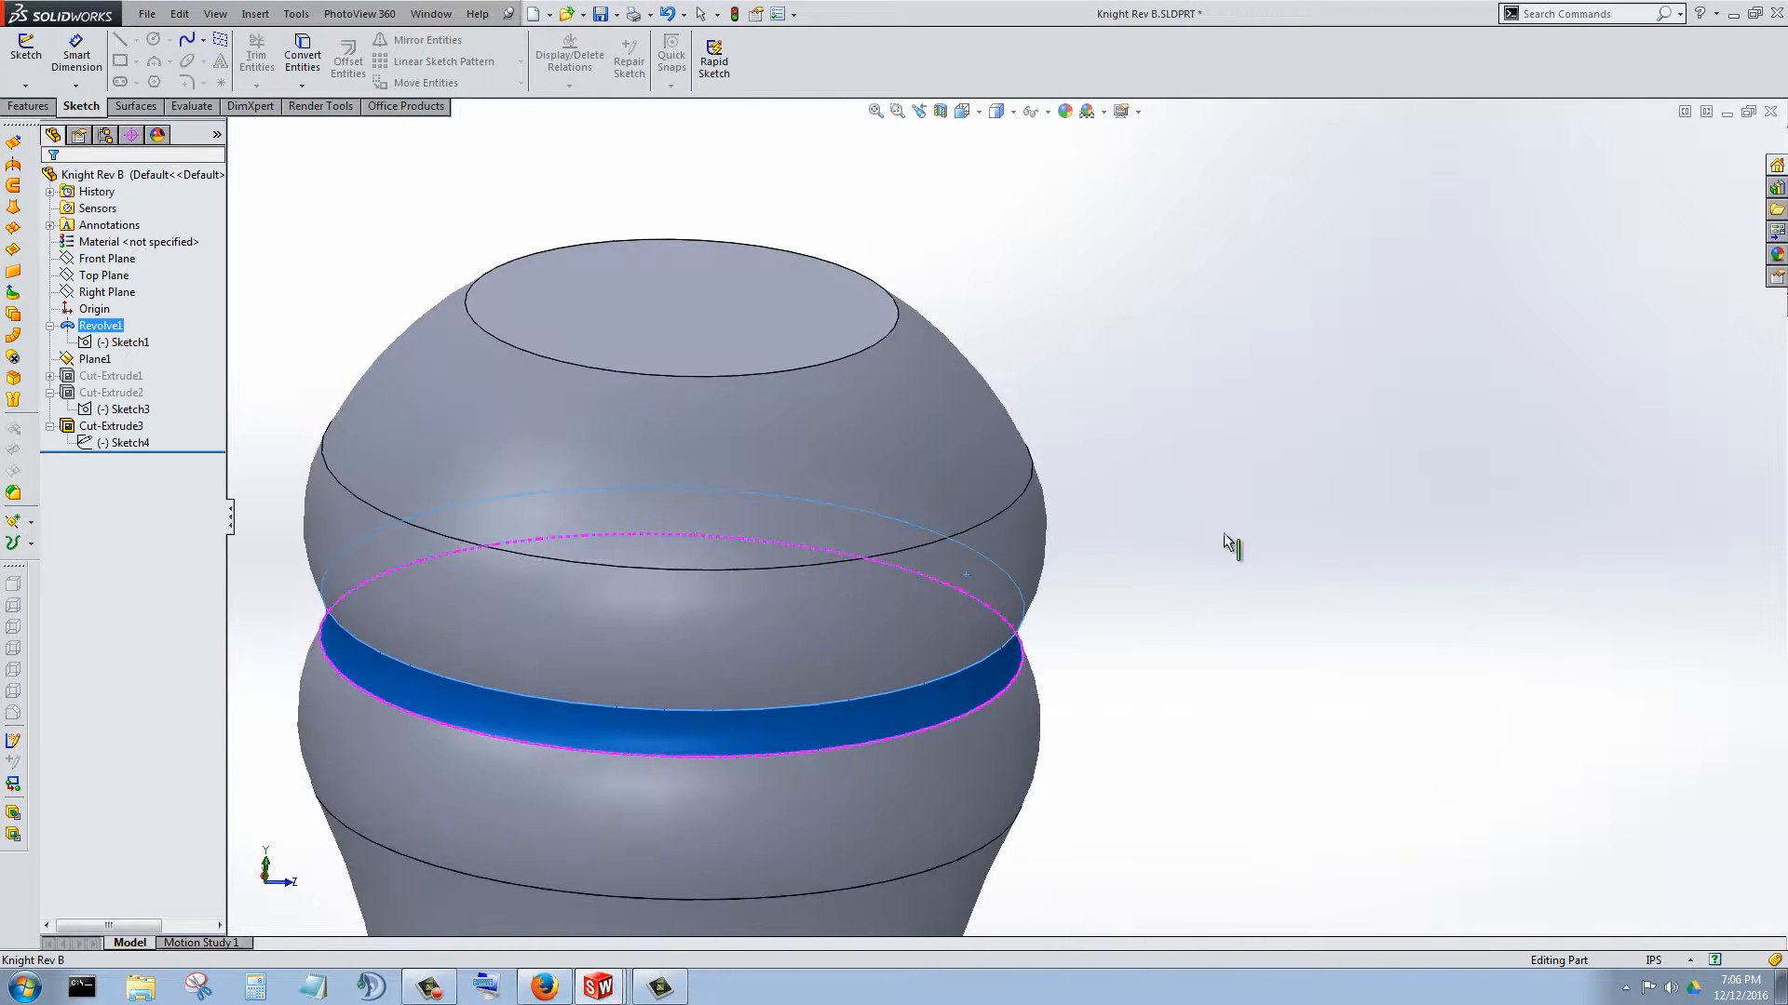
scroll(1034, 610, "up", 3)
scroll(858, 579, "down", 5)
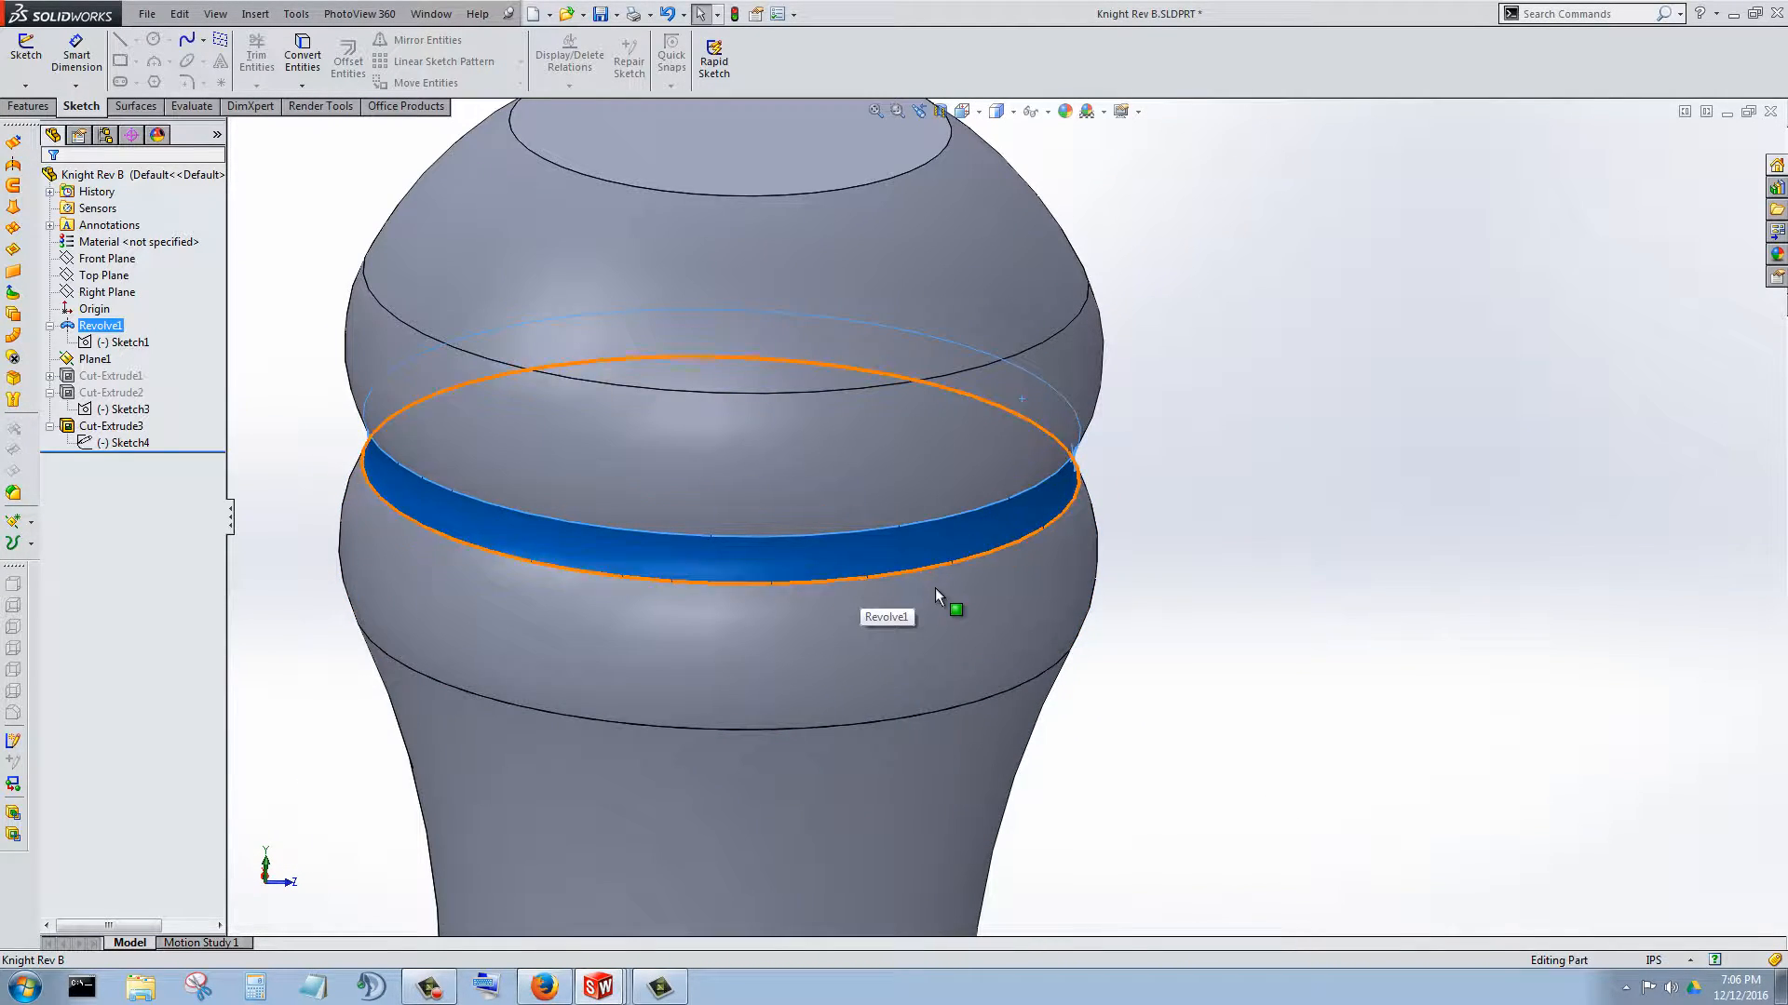
middle_click_drag(935, 588, 1002, 646)
scroll(910, 503, "up", 4)
left_click(1426, 571)
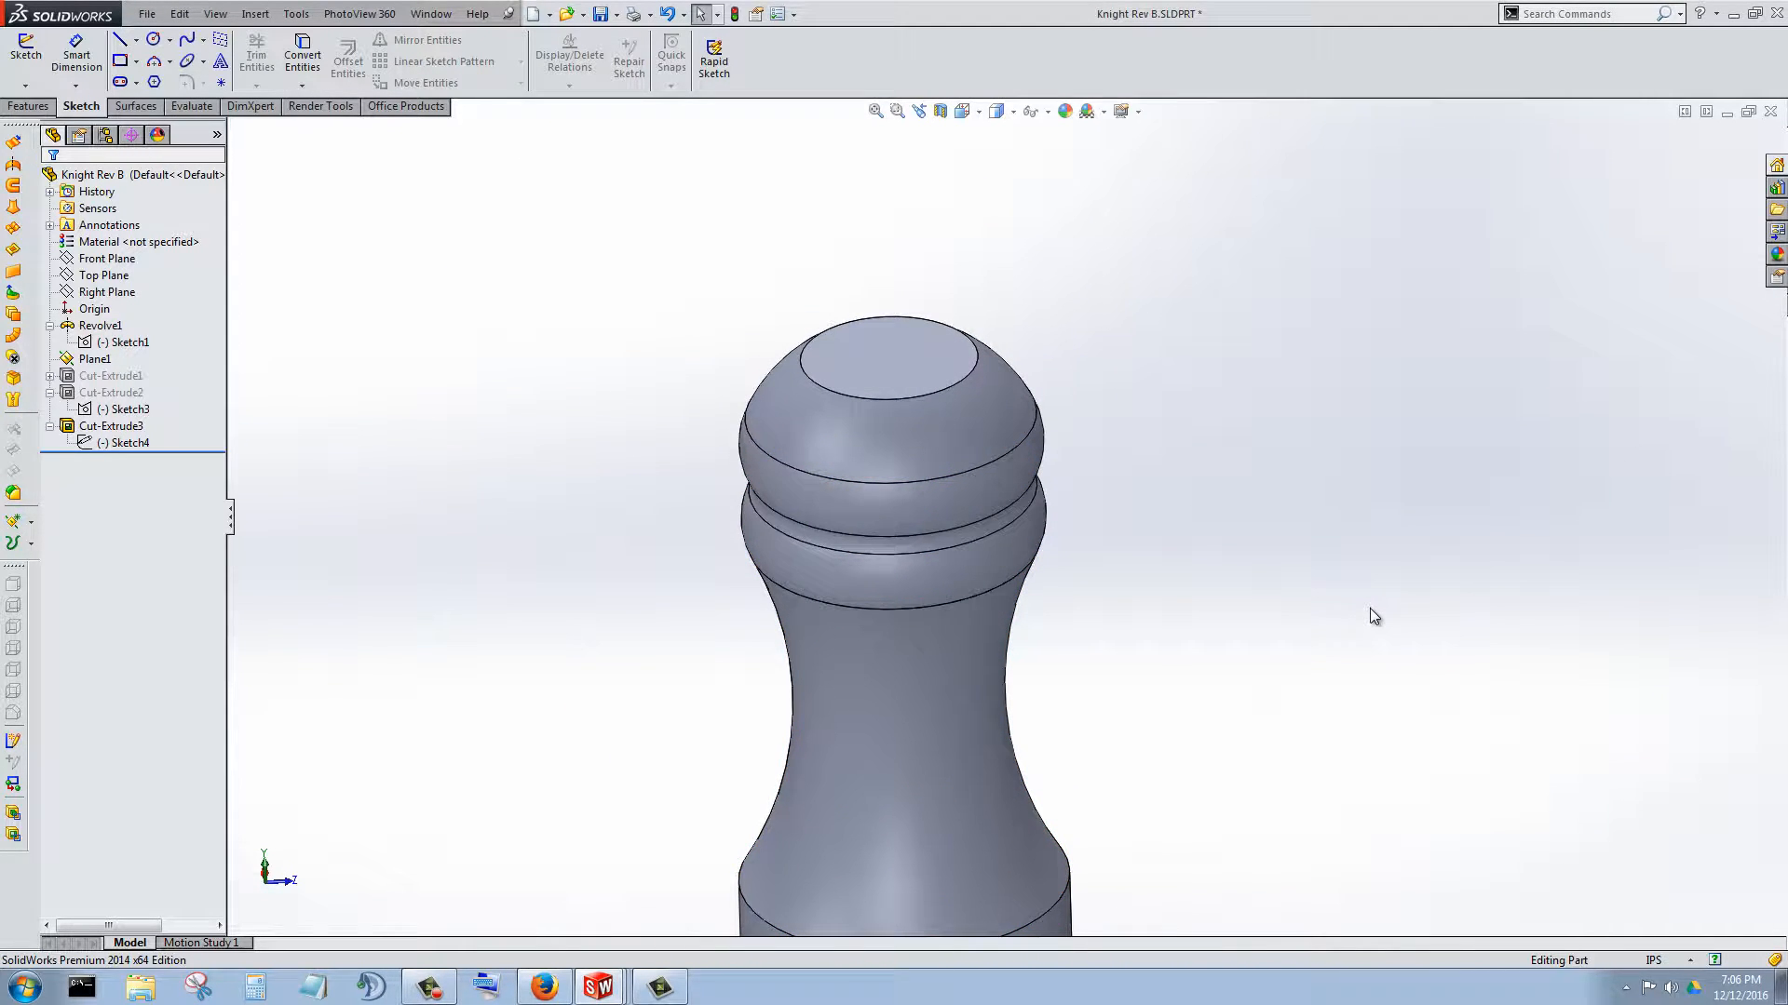
- Switch to the chess assembly and compare the bishop's shape with the neighbouring pieces on the board
key("ctrl+Tab")
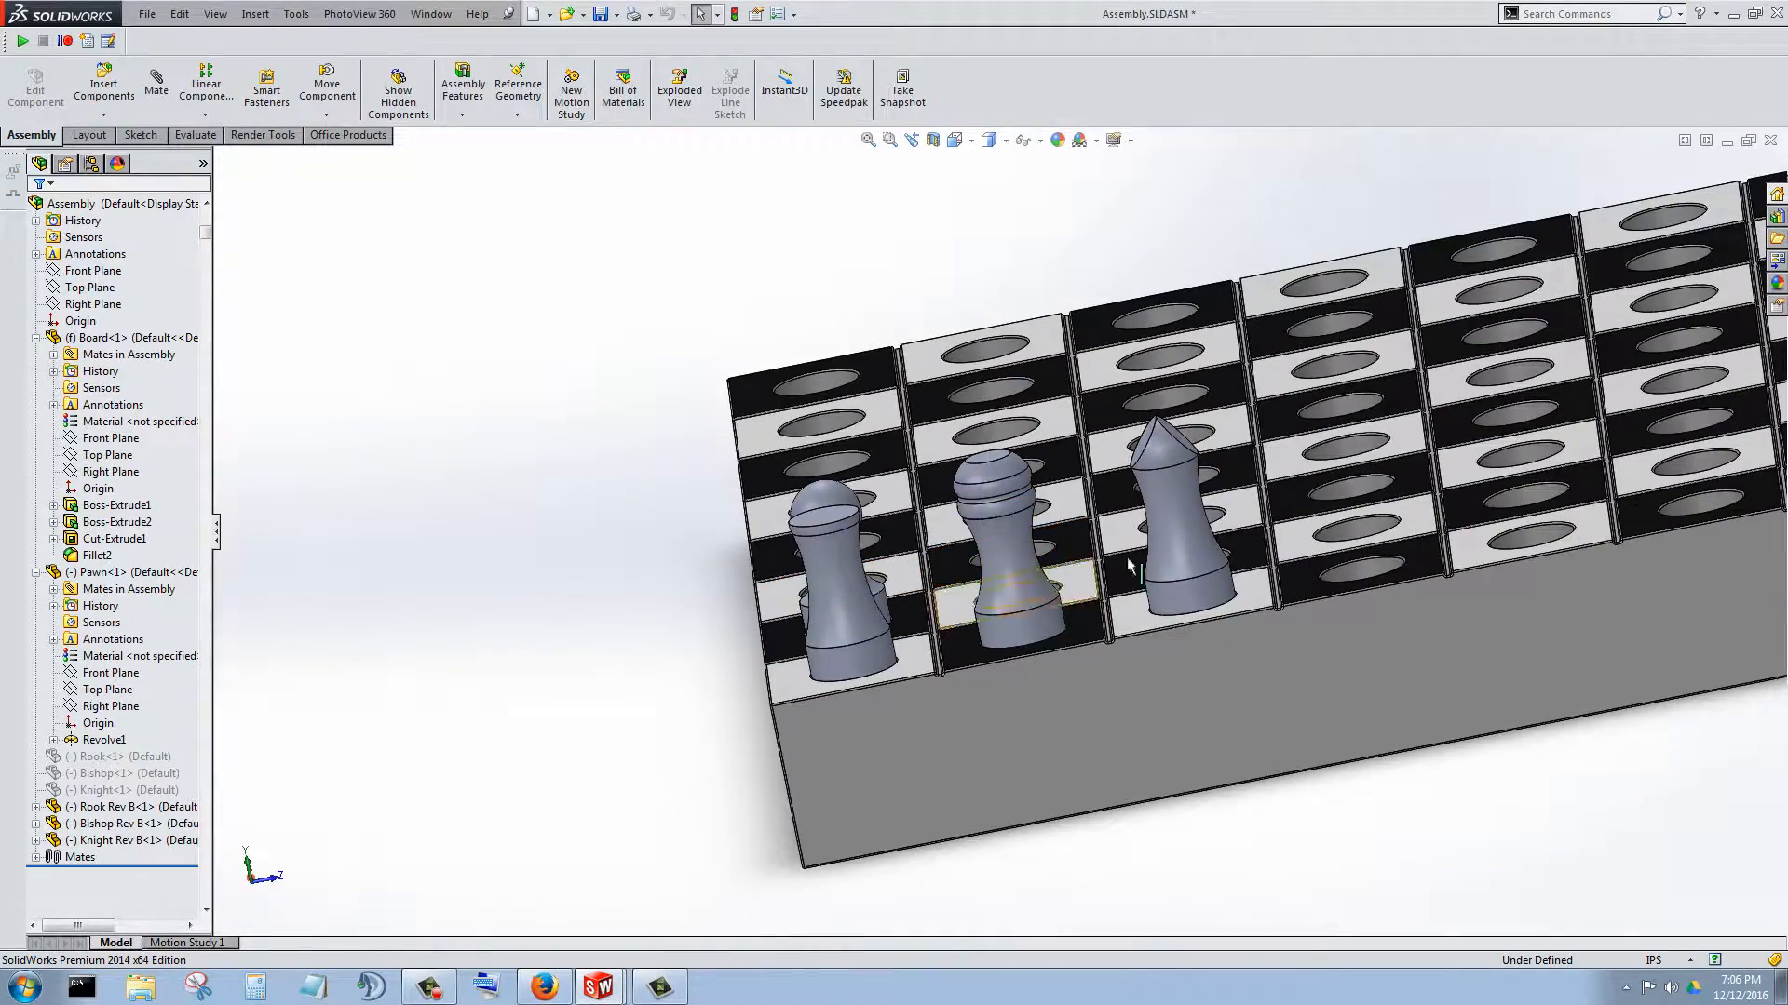
middle_click_drag(1181, 531, 1268, 559)
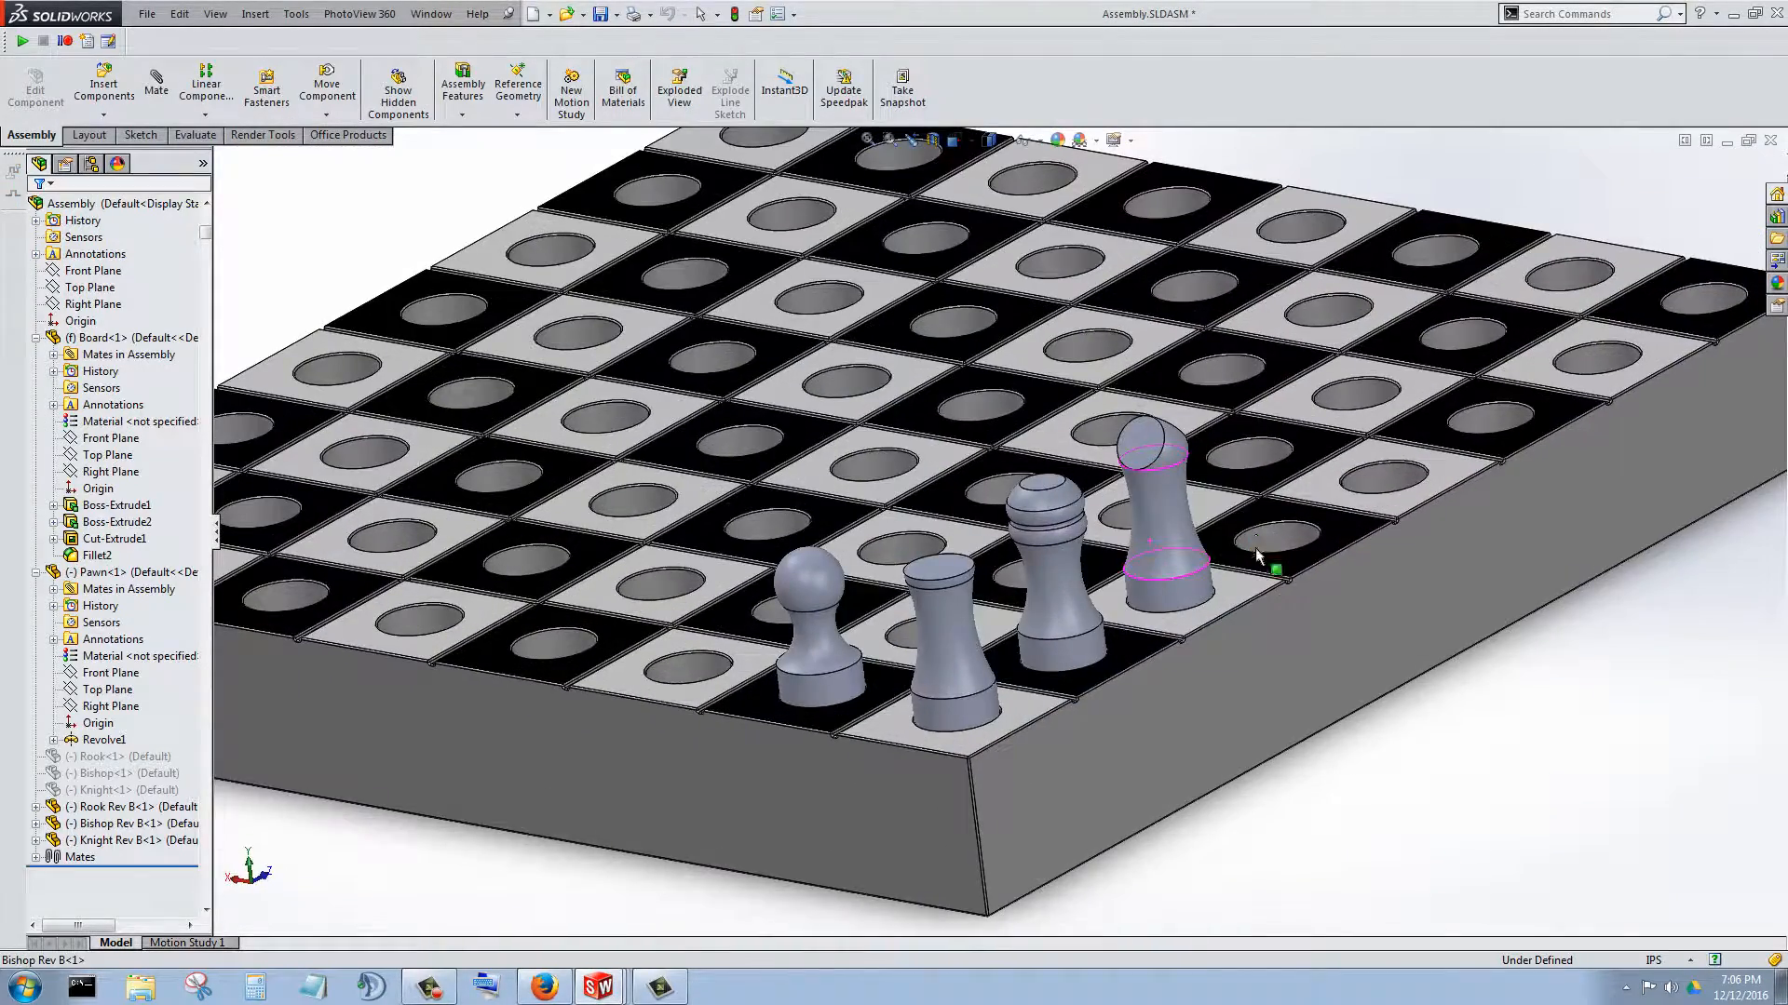
scroll(1213, 511, "down", 4)
middle_click_drag(1114, 594, 1110, 550)
left_click(1085, 561)
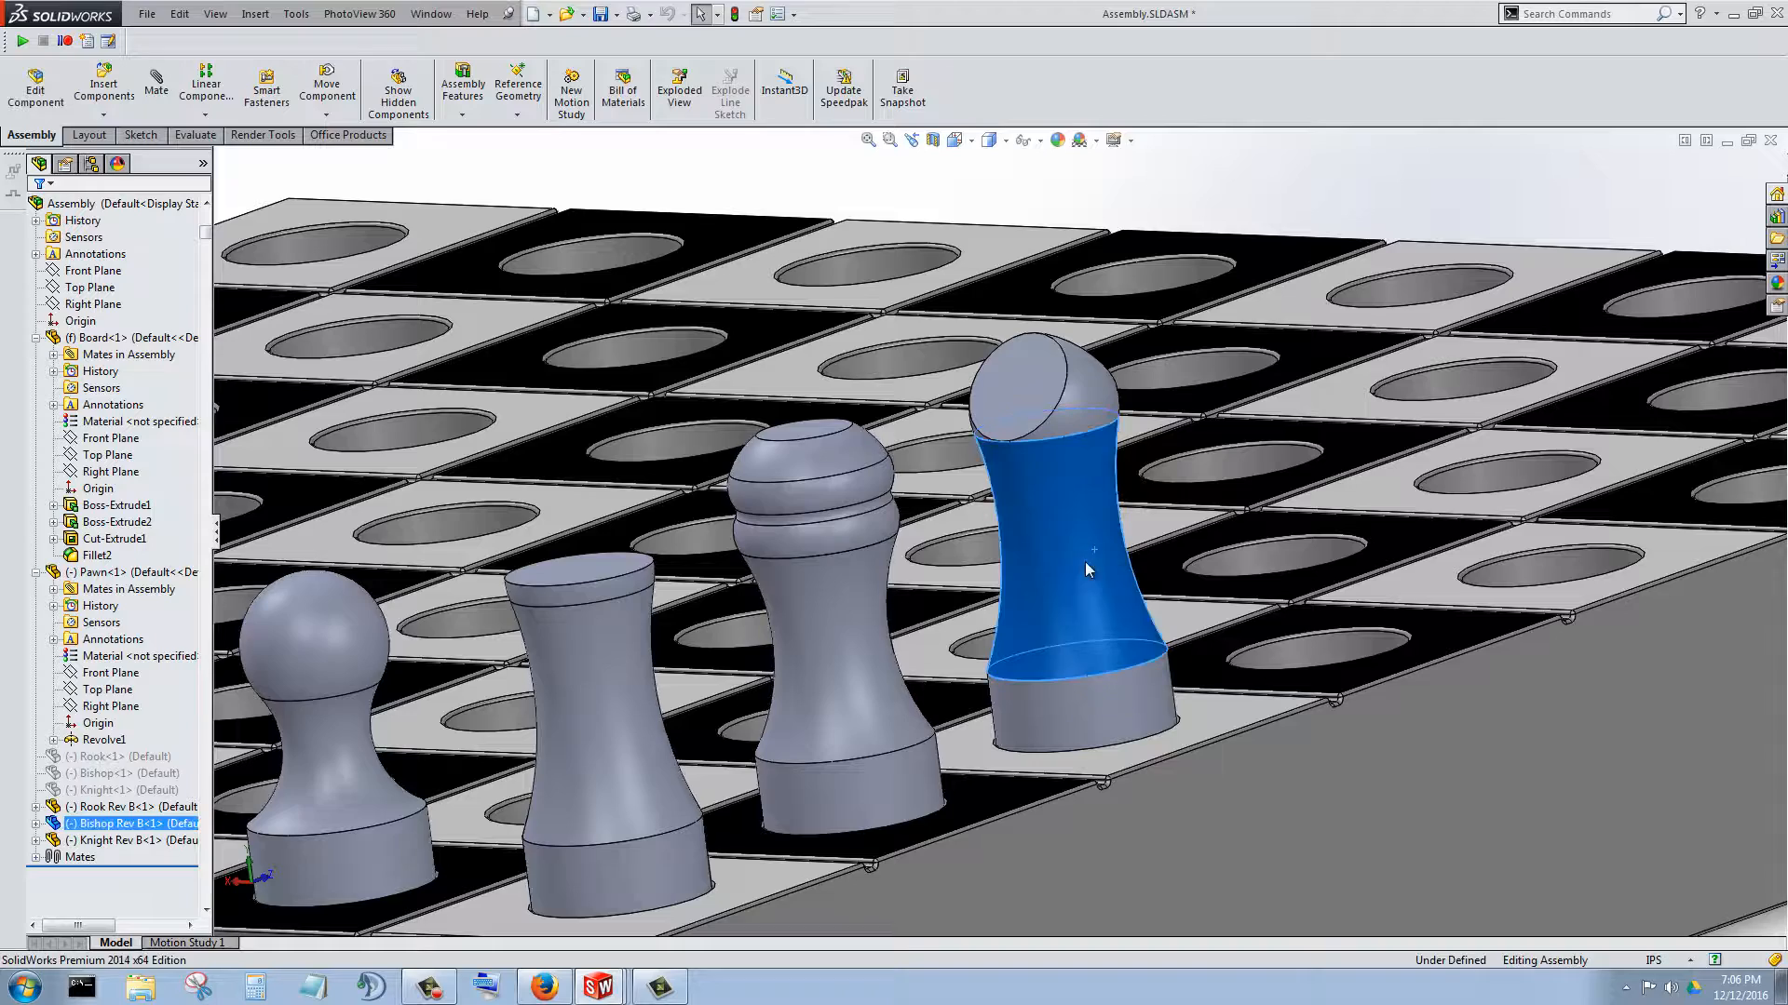
middle_click_drag(1052, 607, 1082, 540)
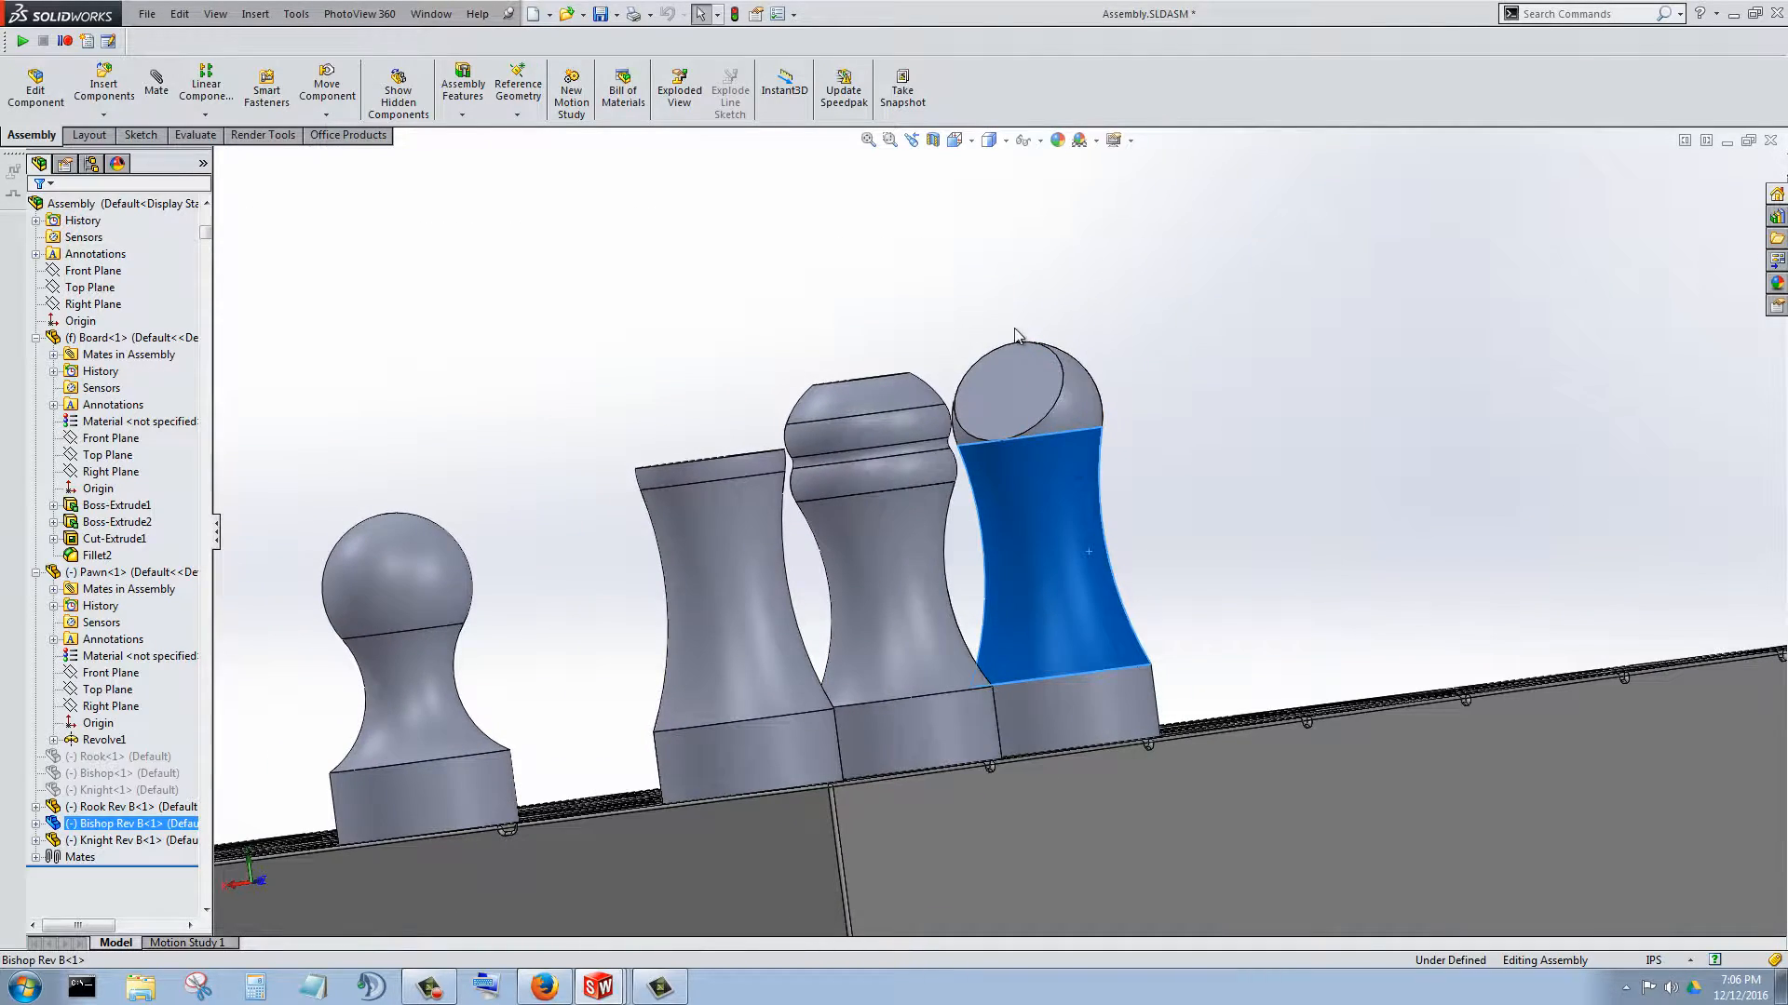
scroll(1003, 378, "down", 3)
middle_click_drag(1017, 407, 1142, 416)
- Examine the bishop's angled flat cuts and the rounded surface of its head from several sides
left_click(1033, 432)
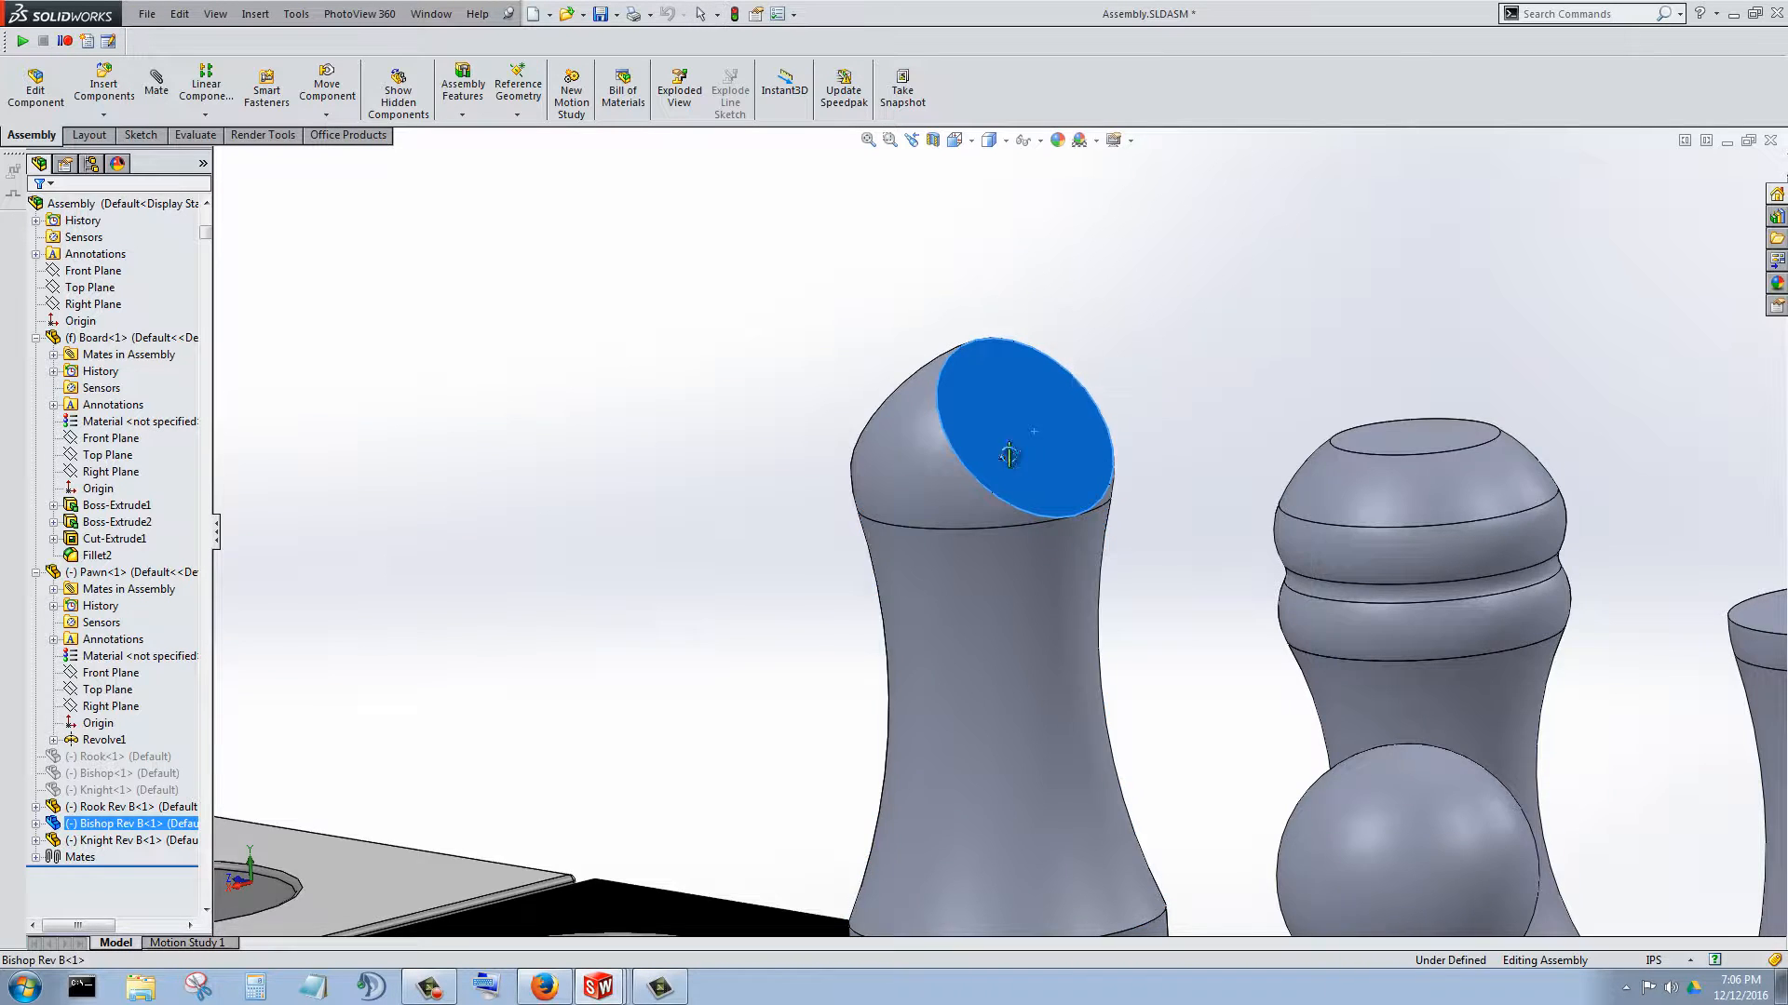
middle_click_drag(1010, 458, 1127, 442)
left_click(872, 419)
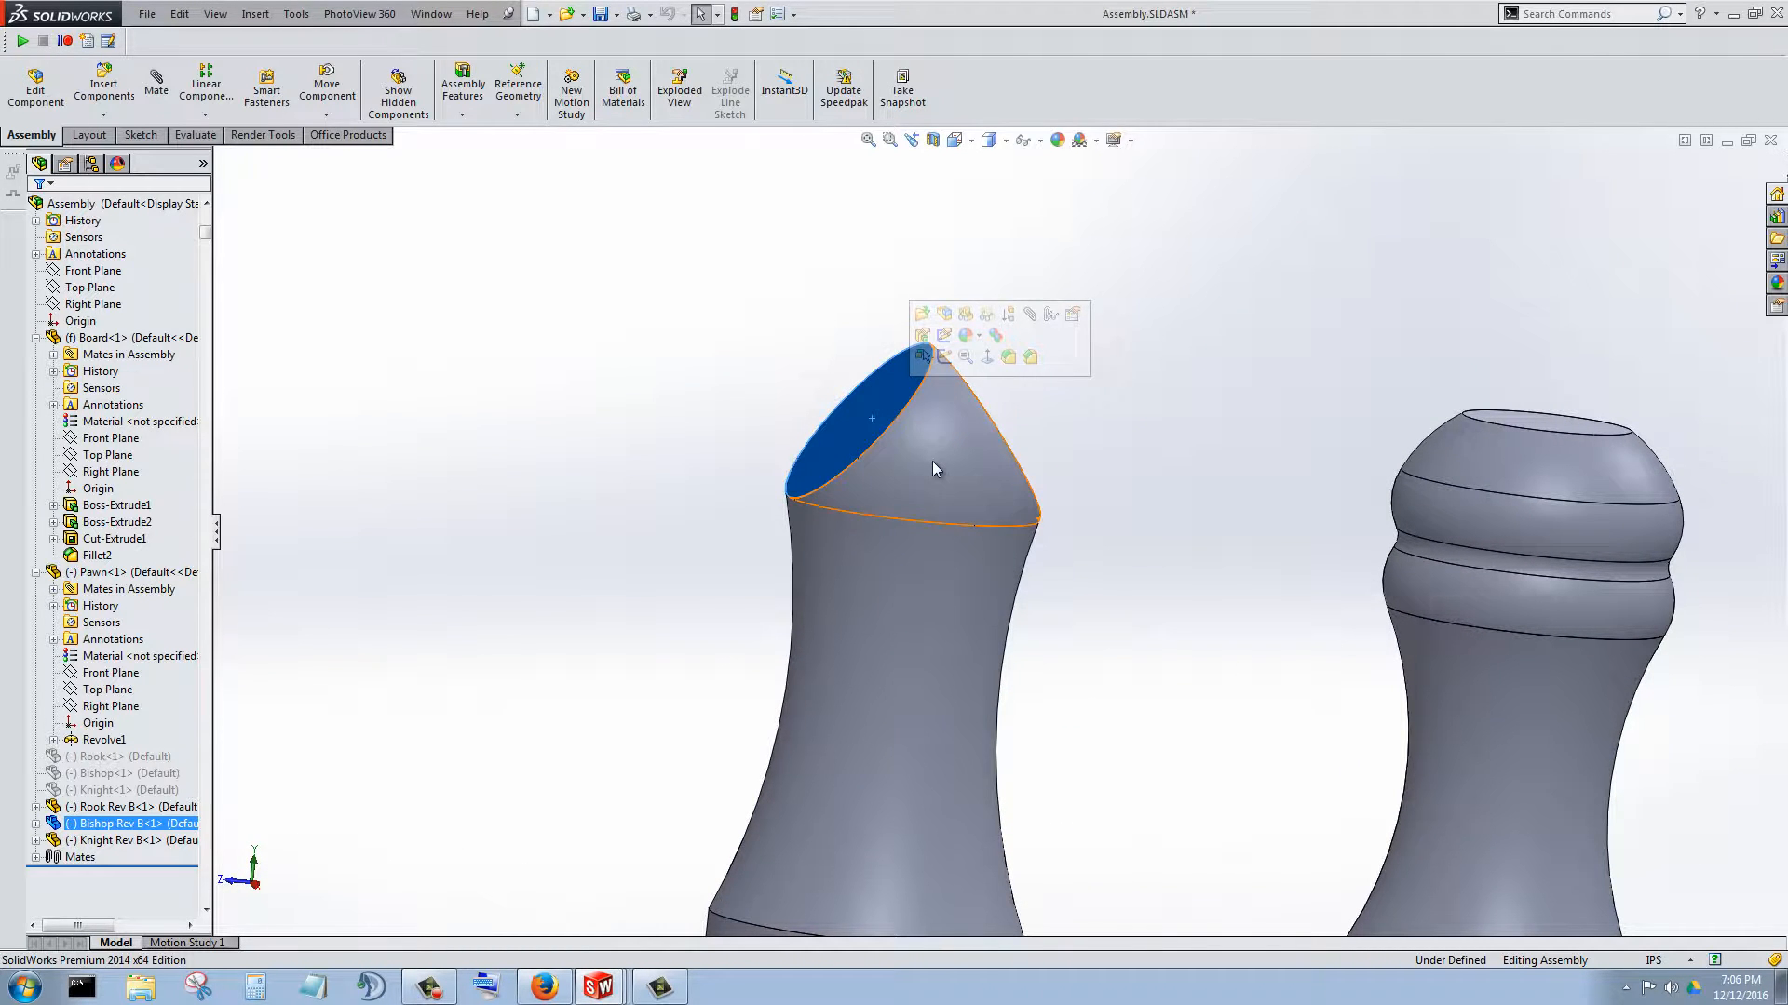
middle_click_drag(931, 460, 870, 490)
left_click(964, 449)
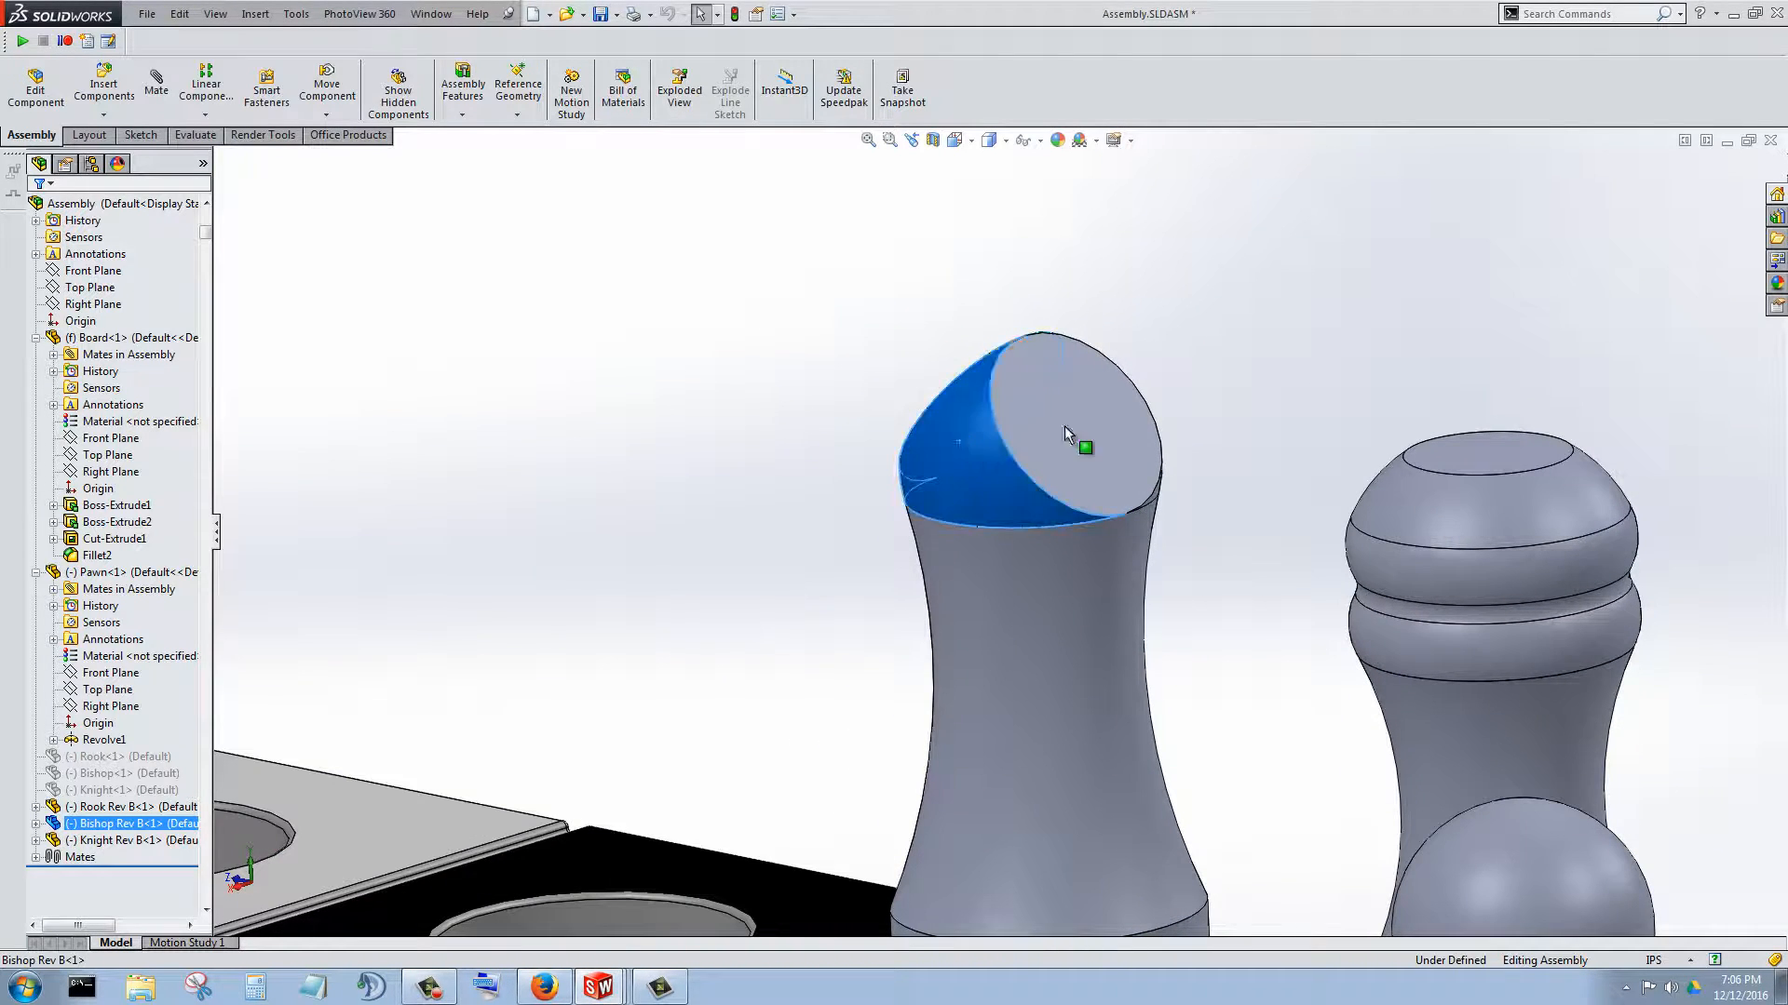
middle_click_drag(1064, 426, 1221, 385)
left_click(1222, 385)
scroll(1152, 485, "up", 3)
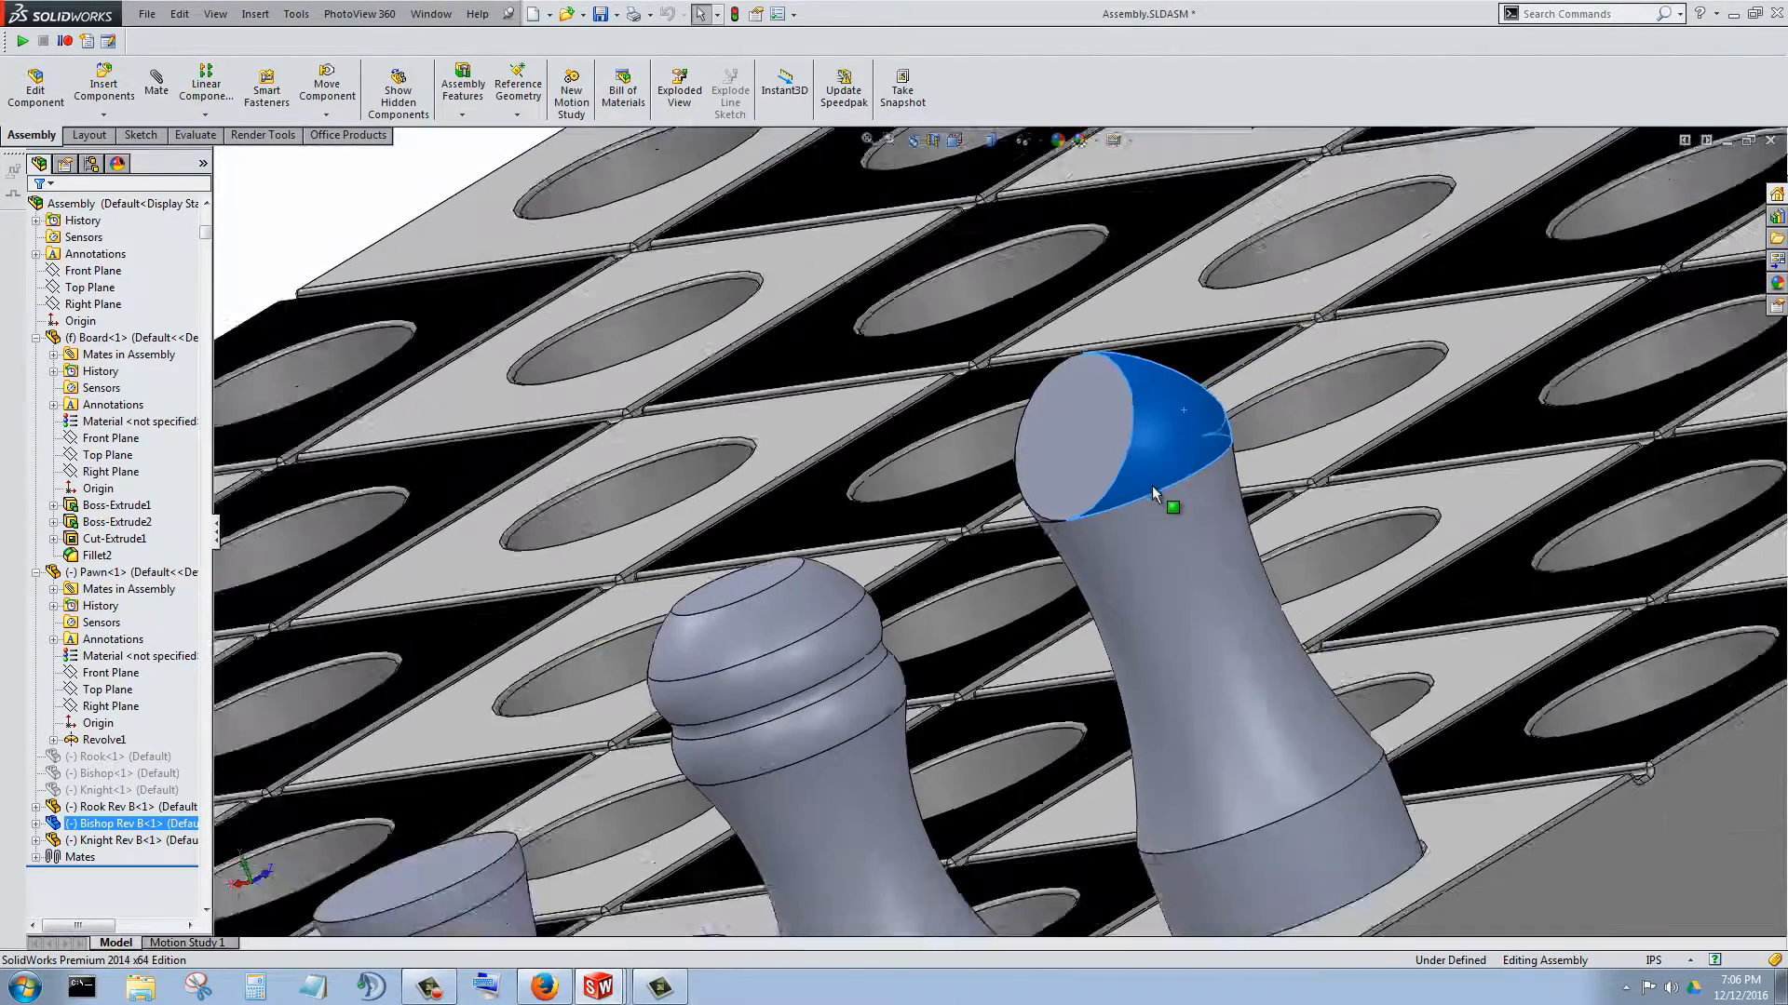
scroll(1074, 505, "down", 3)
middle_click_drag(1062, 547, 1188, 518)
scroll(965, 618, "down", 3)
left_click(1186, 546)
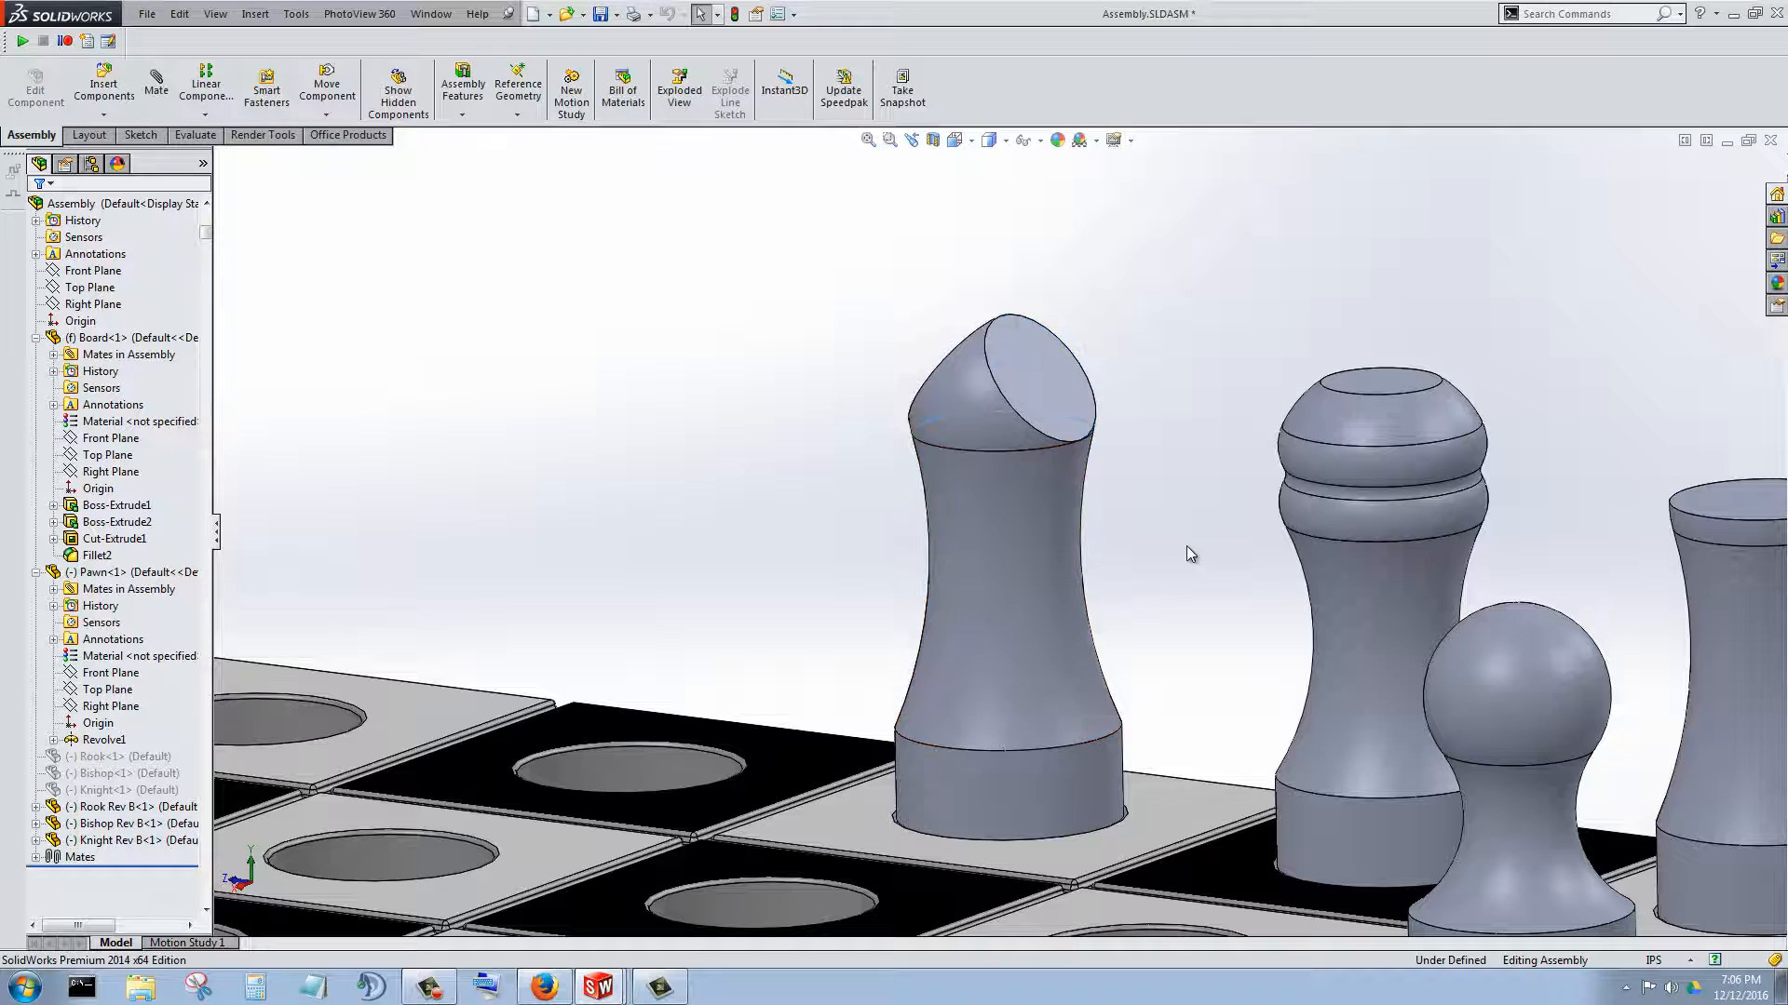
- Switch to the Bishop Rev B part, save a copy of it as Queen, and open the copy
key("ctrl+Tab")
key("ctrl+Tab")
key("ctrl+Tab")
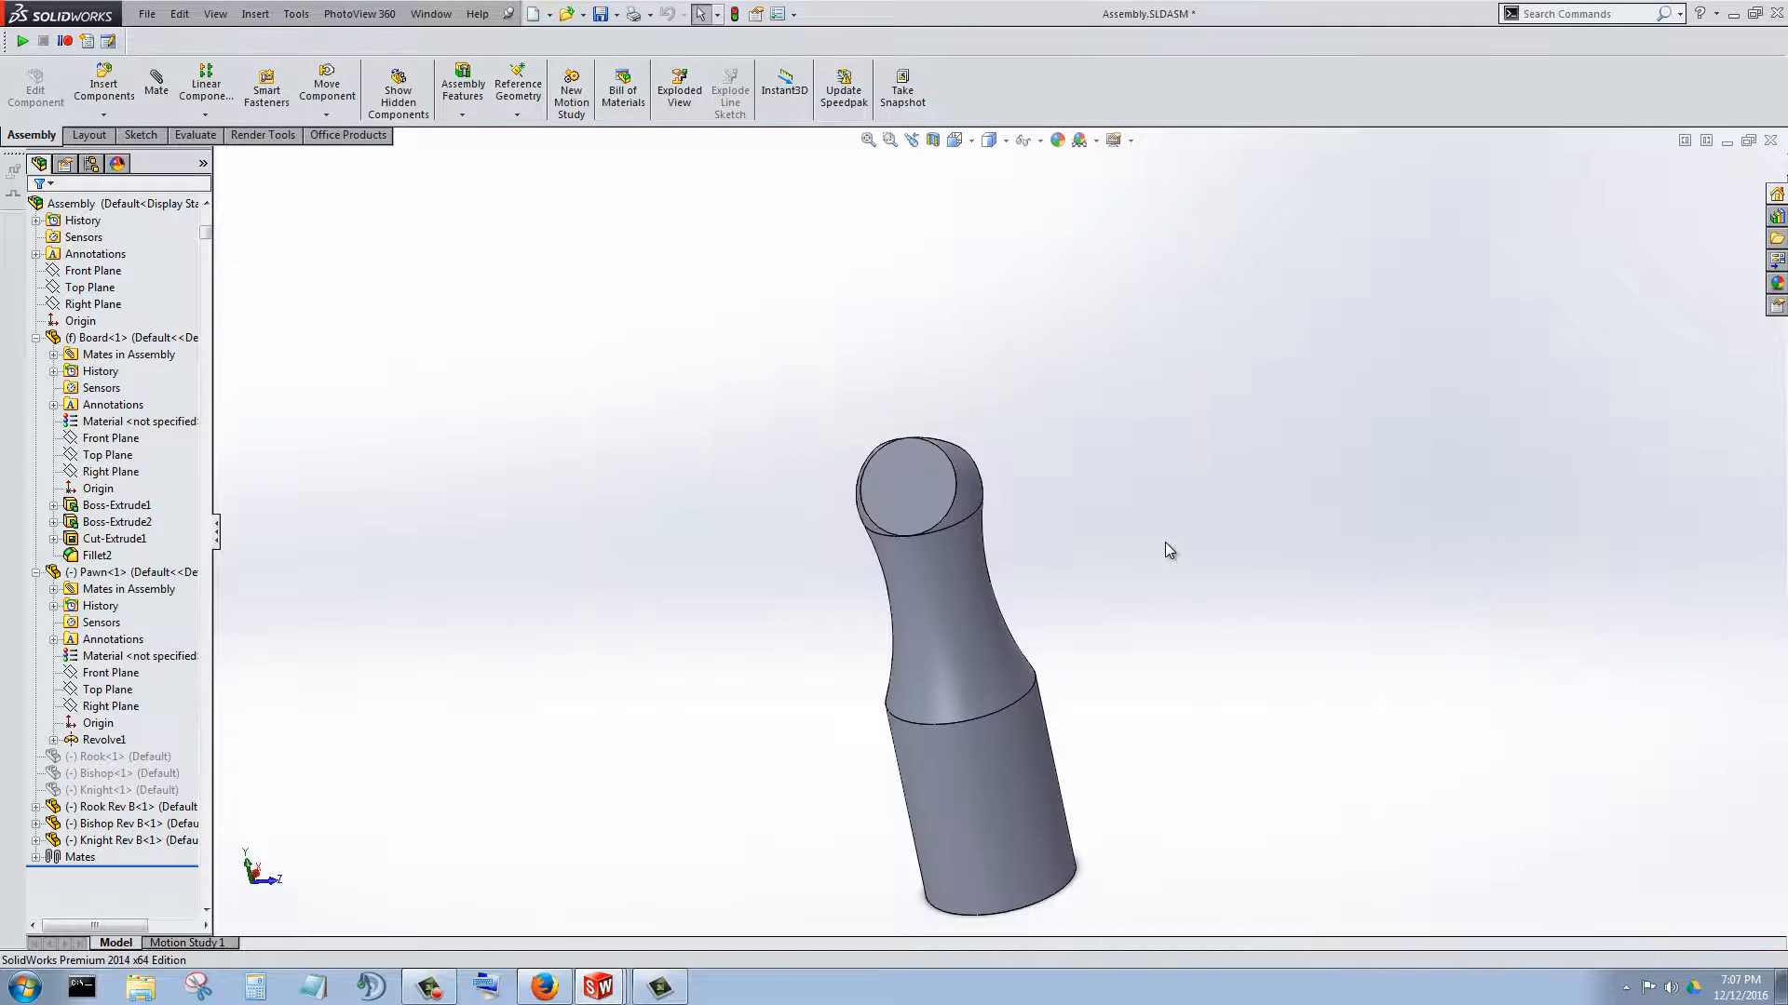
left_click(148, 14)
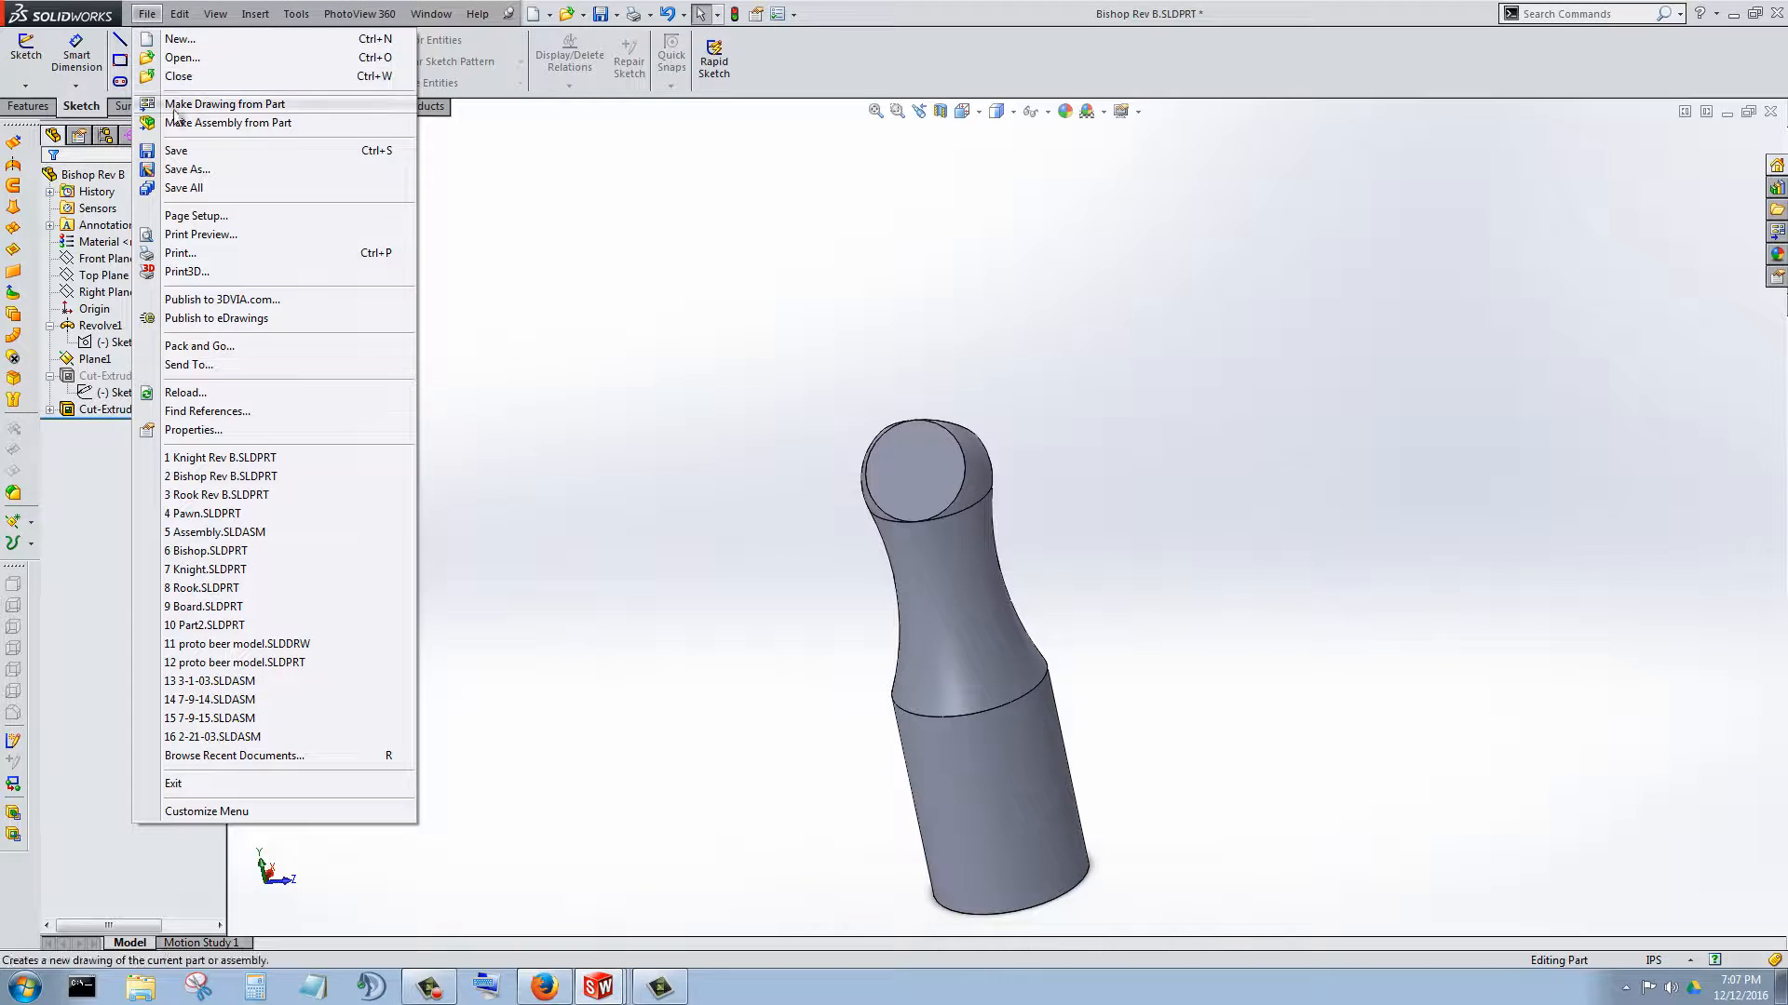
left_click(184, 169)
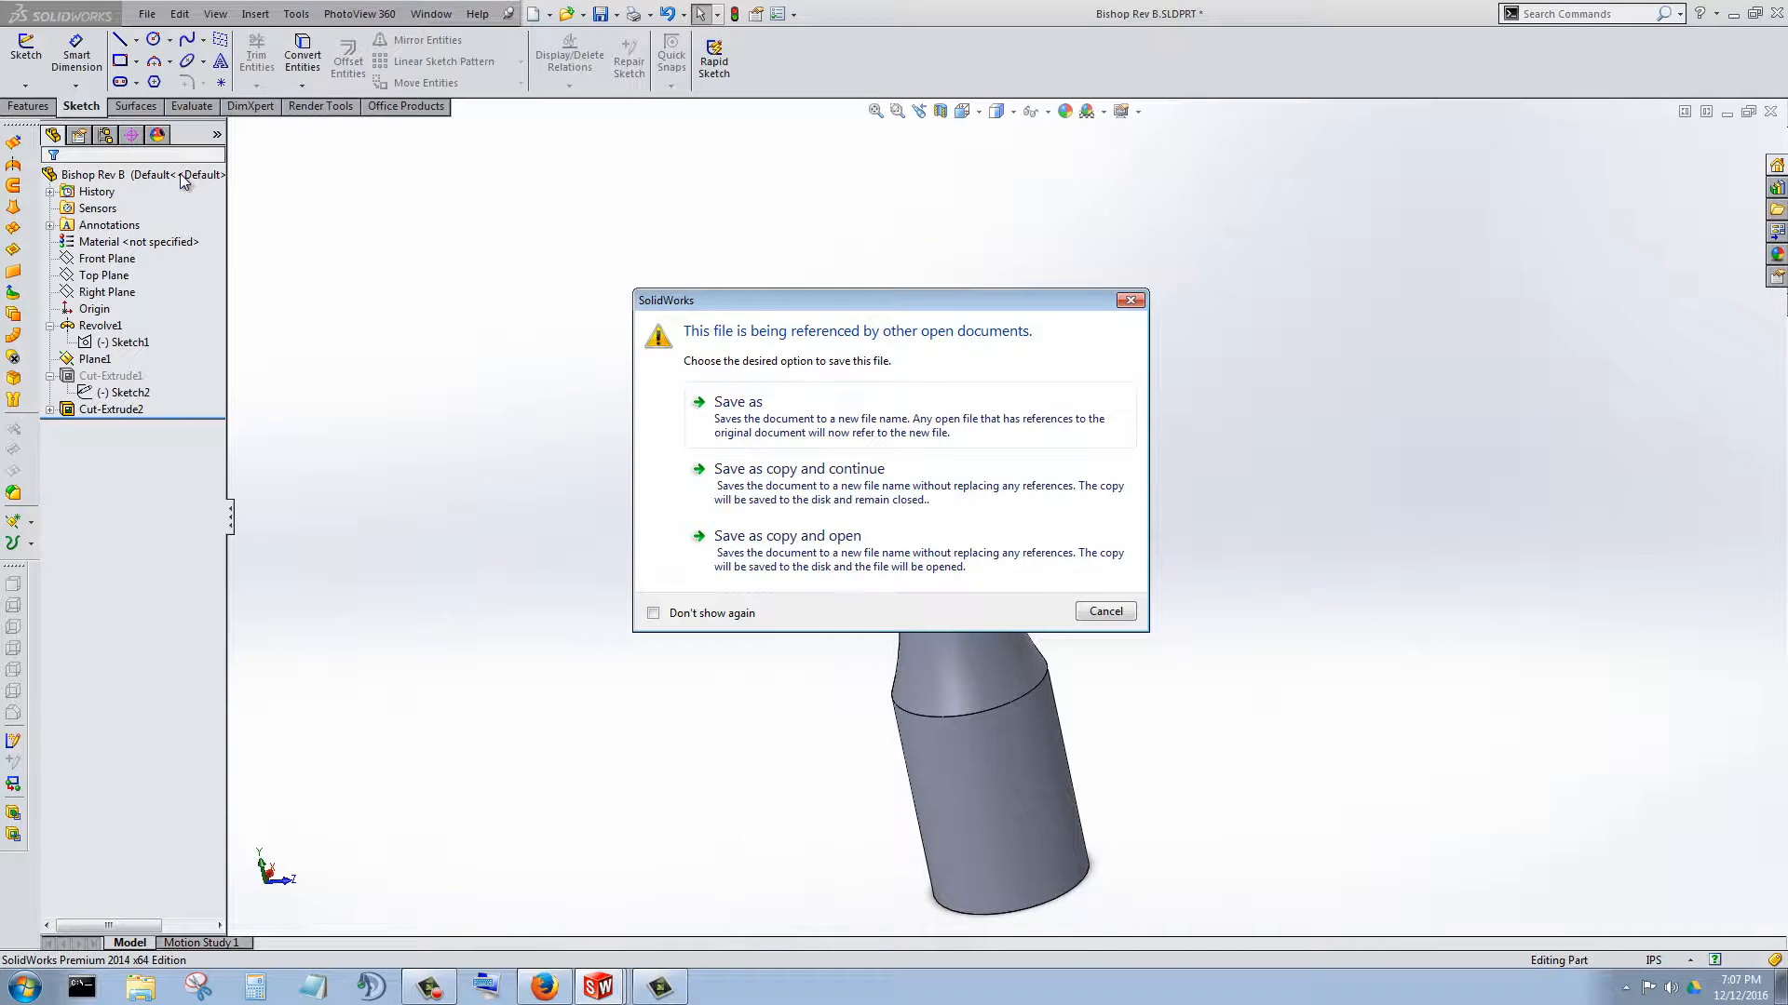
left_click(807, 559)
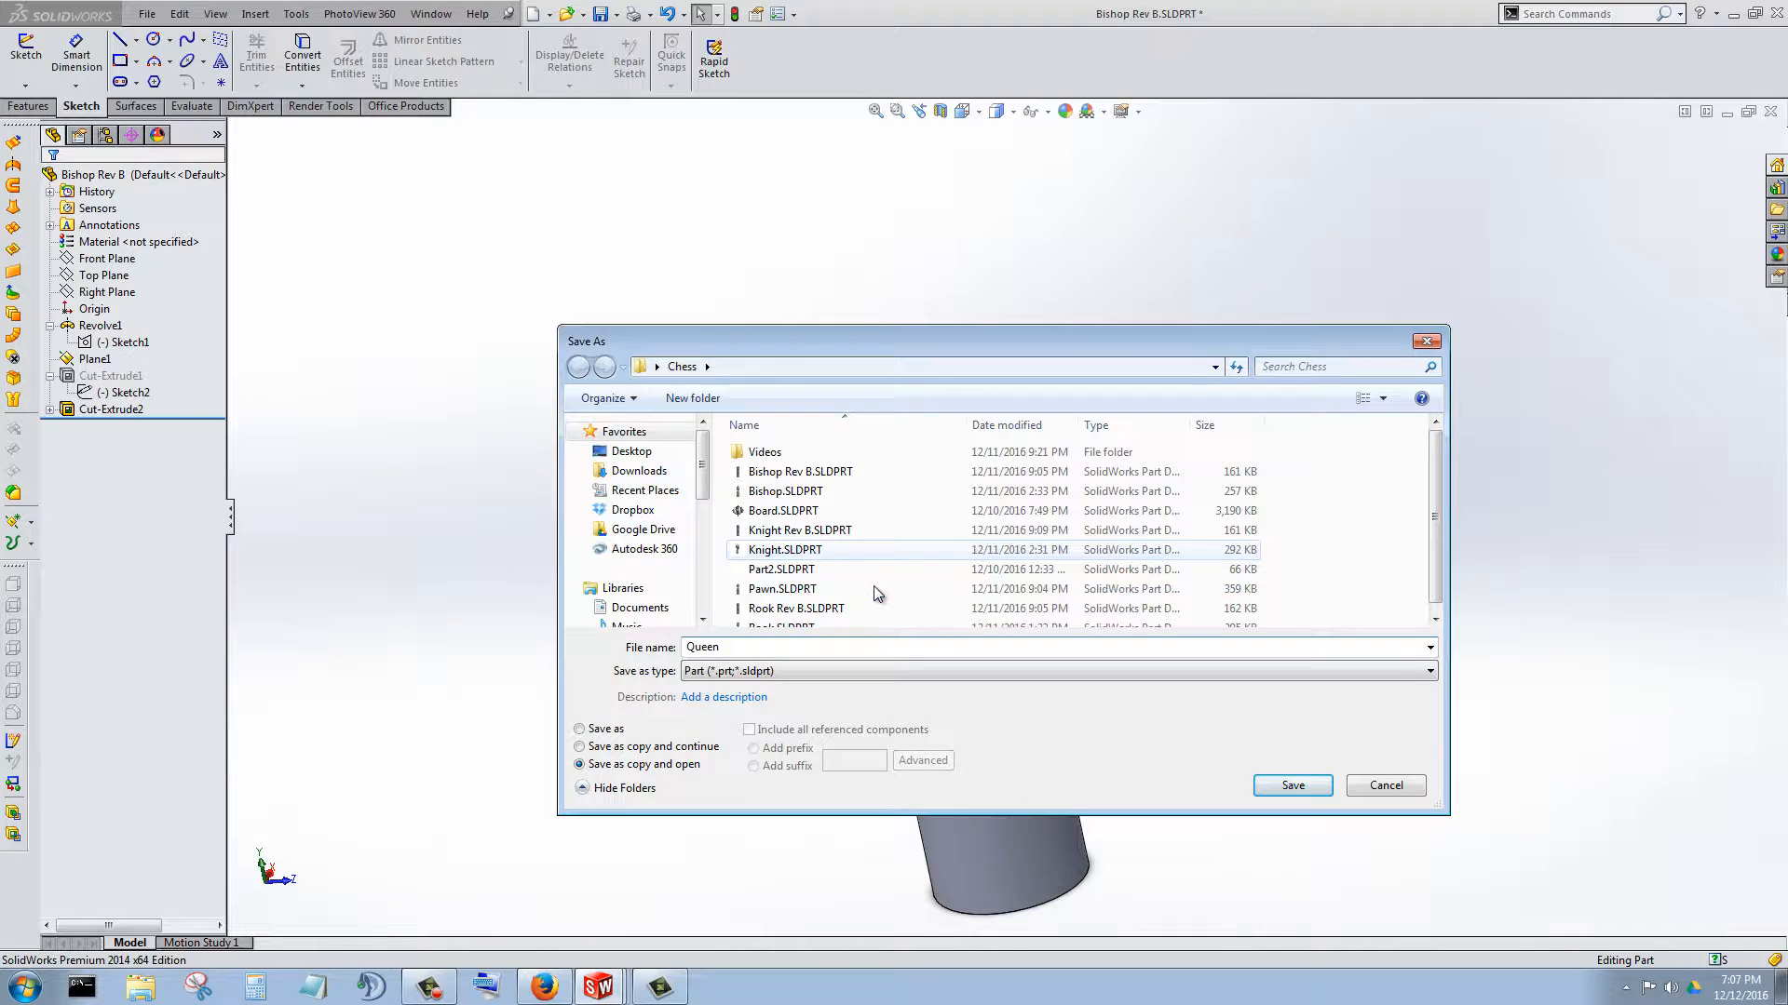
key("Return")
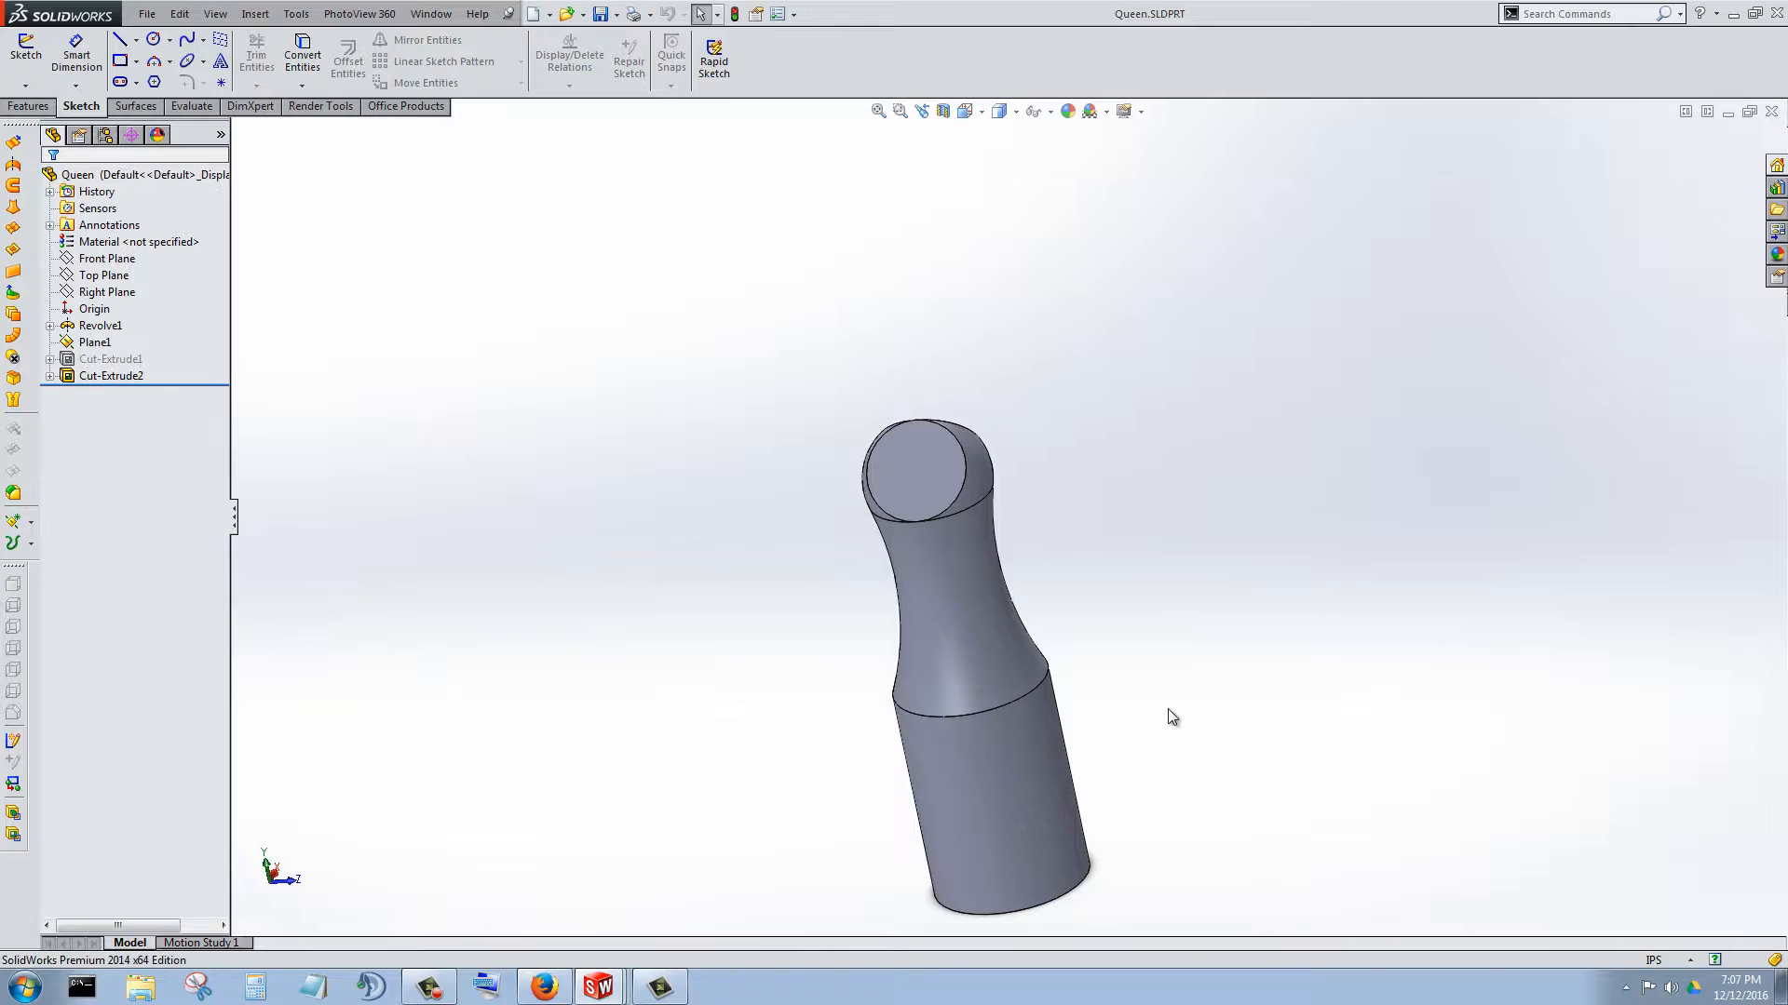
- Open the revolve's profile sketch for editing and view it square to the sketch plane
middle_click_drag(1170, 715, 1212, 642)
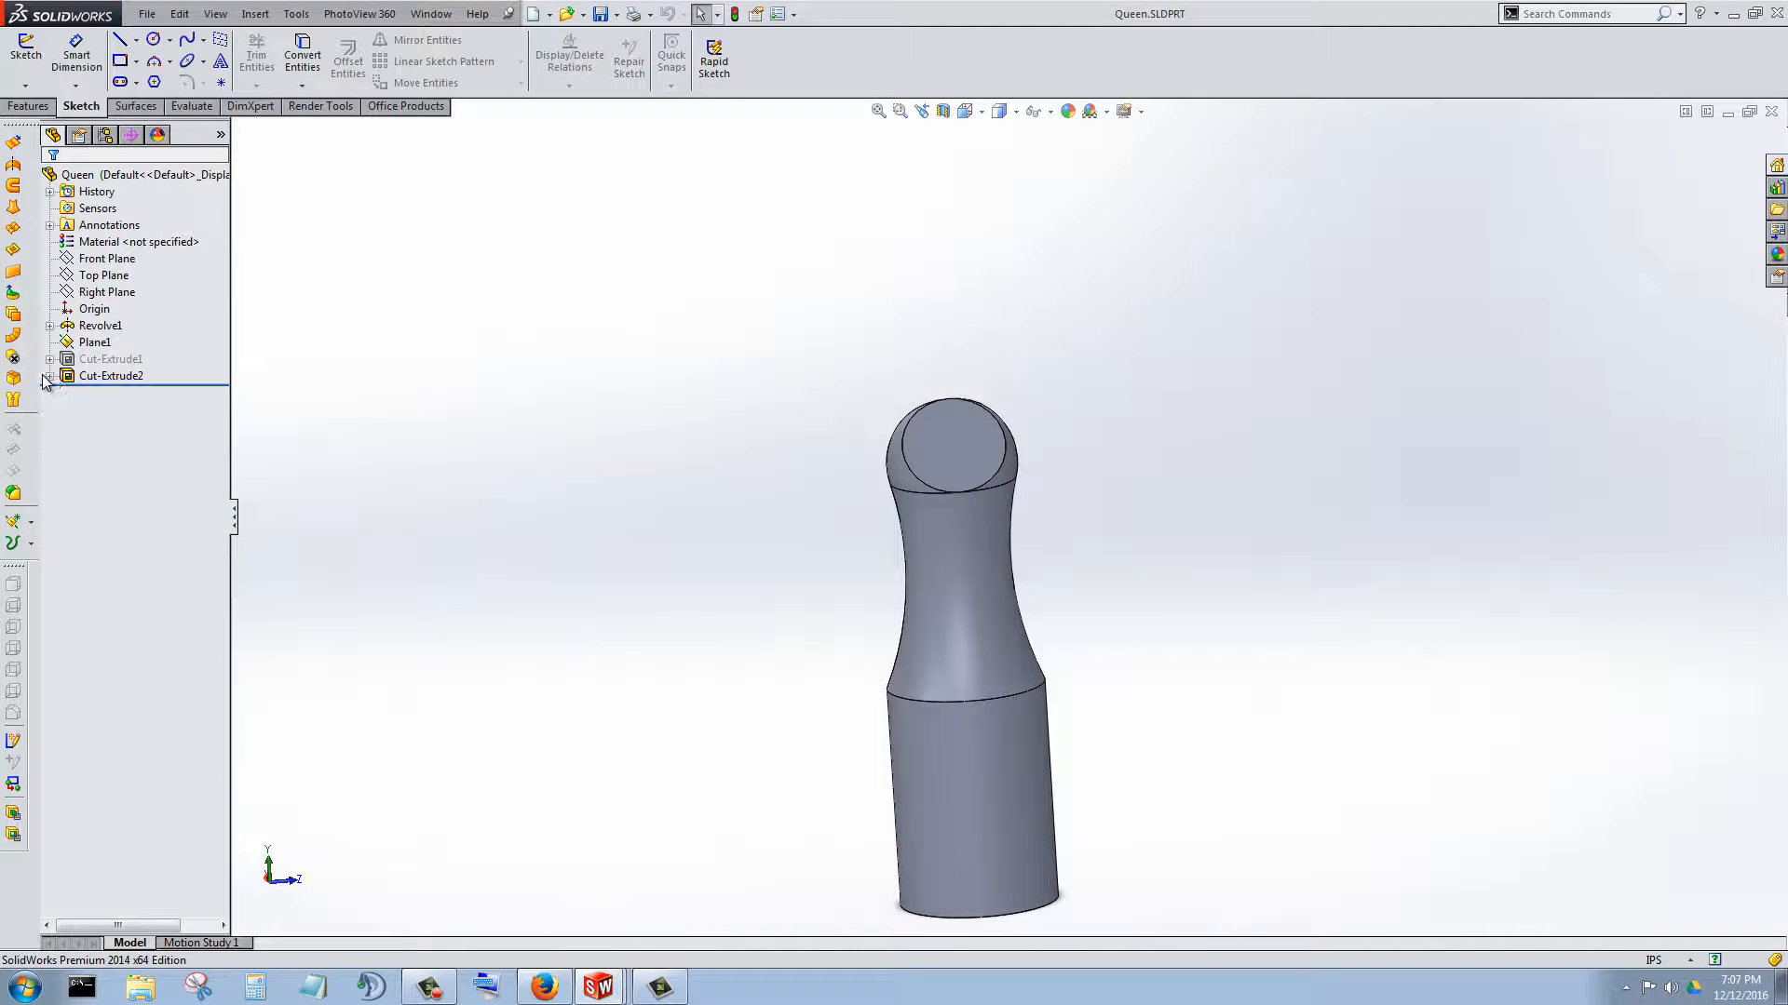
left_click(50, 325)
right_click(114, 342)
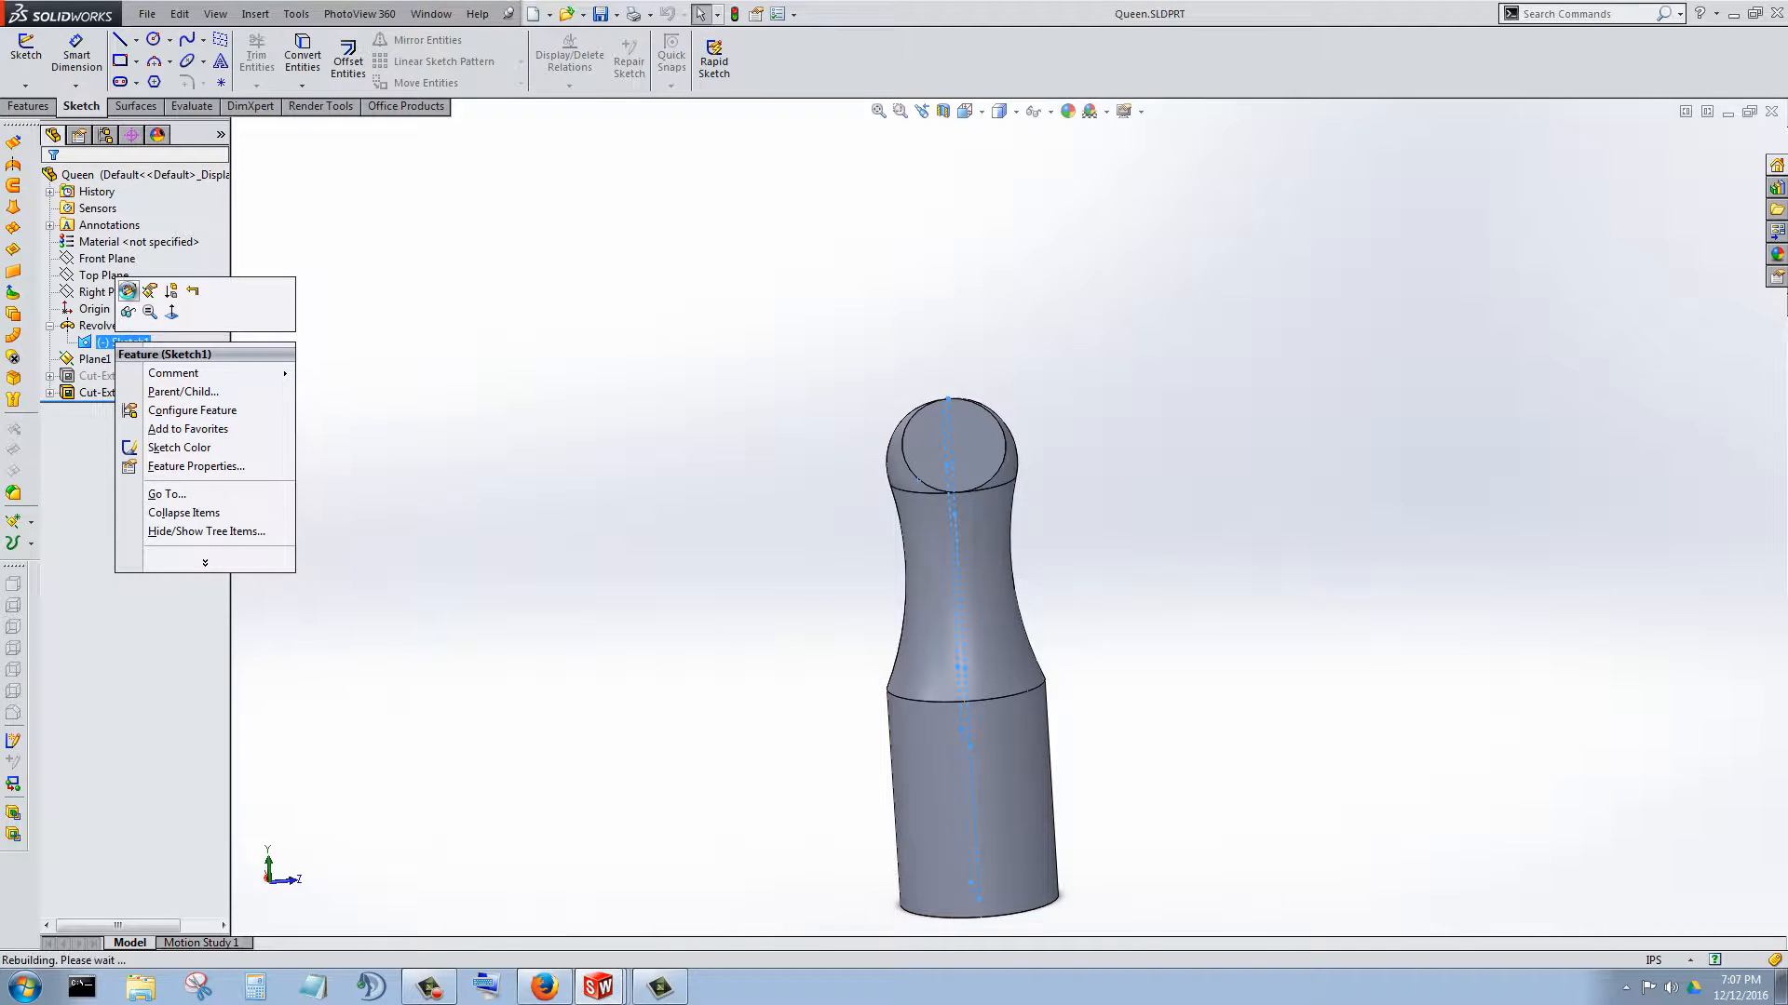
left_click(128, 290)
right_click(137, 344)
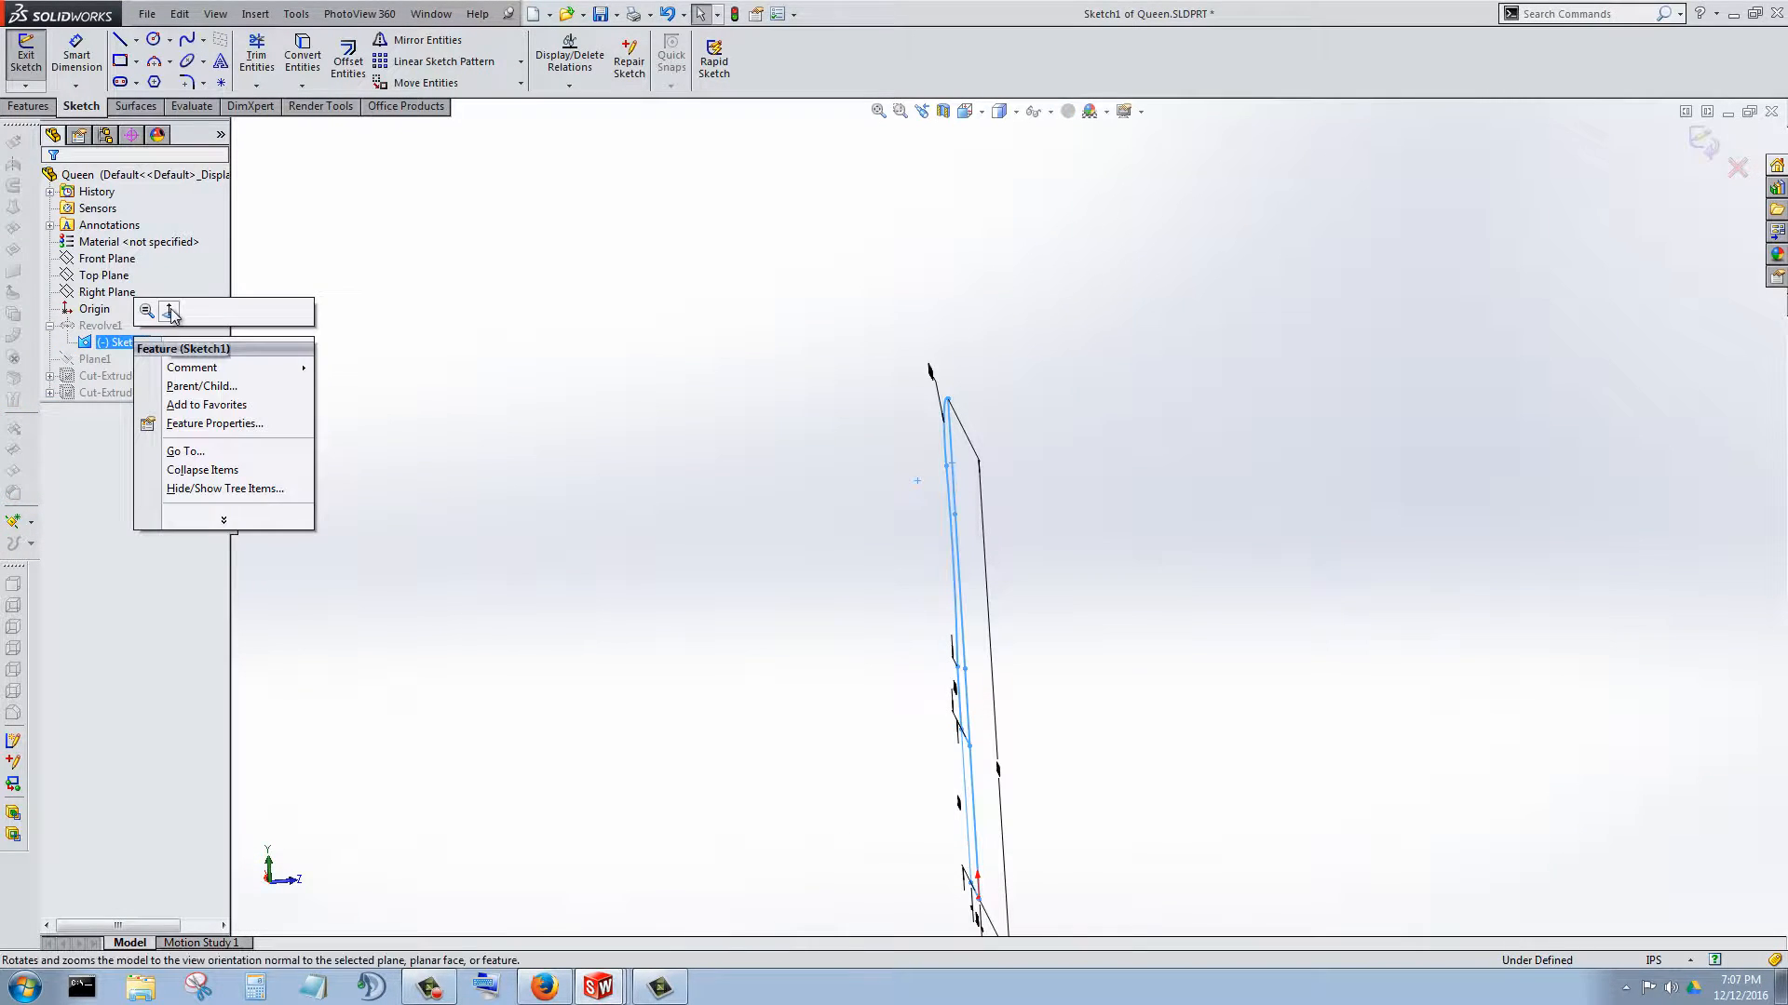
left_click(171, 314)
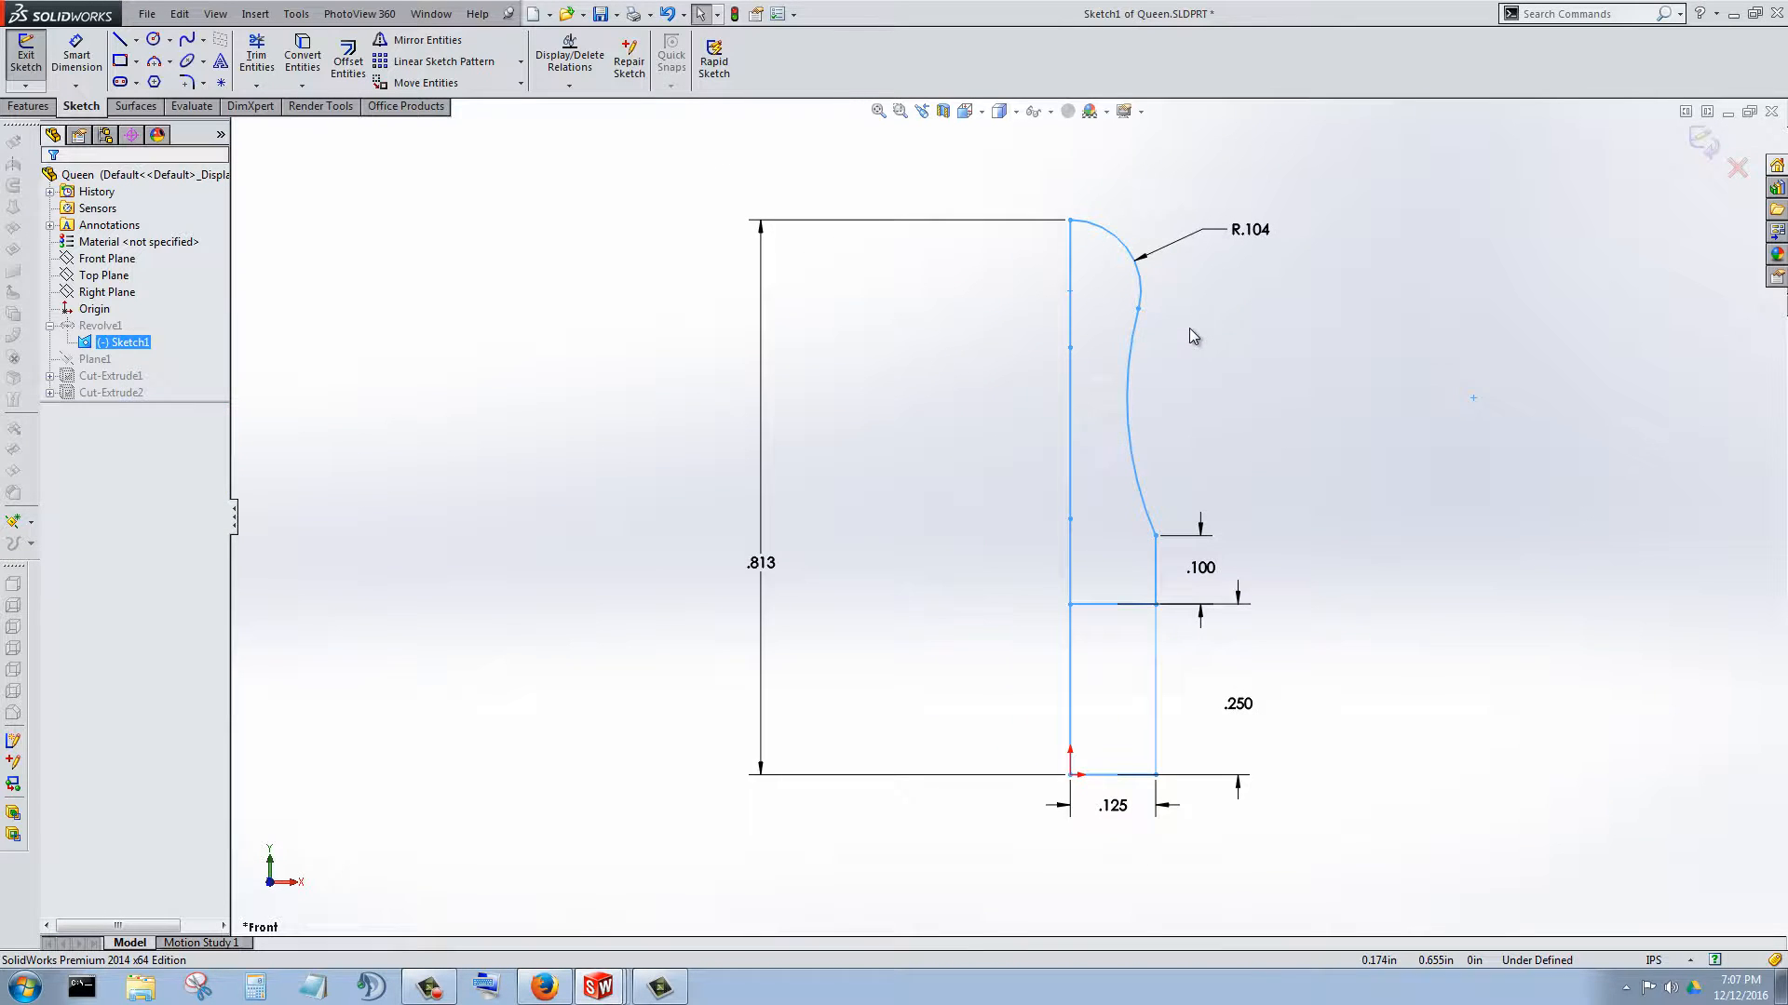
- Set the overall height dimension of the queen's profile to 1 in
scroll(1190, 331, "down", 2)
left_click(1185, 706)
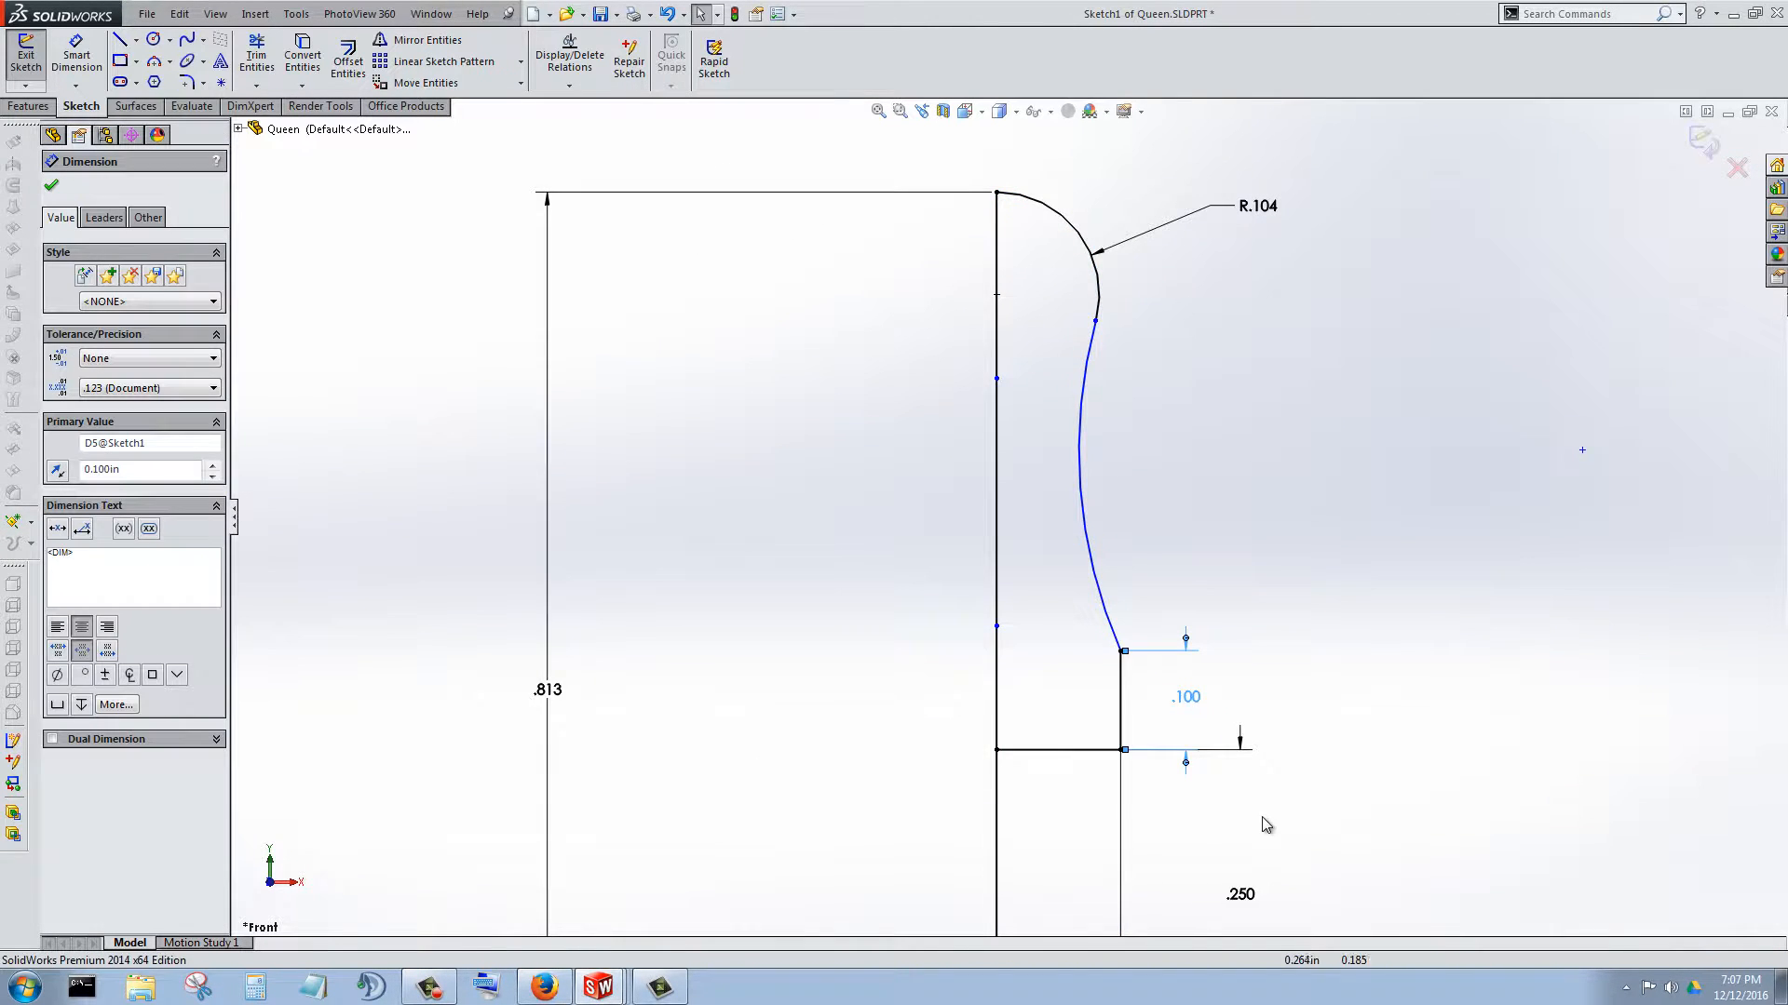
key("z")
left_click(1208, 844)
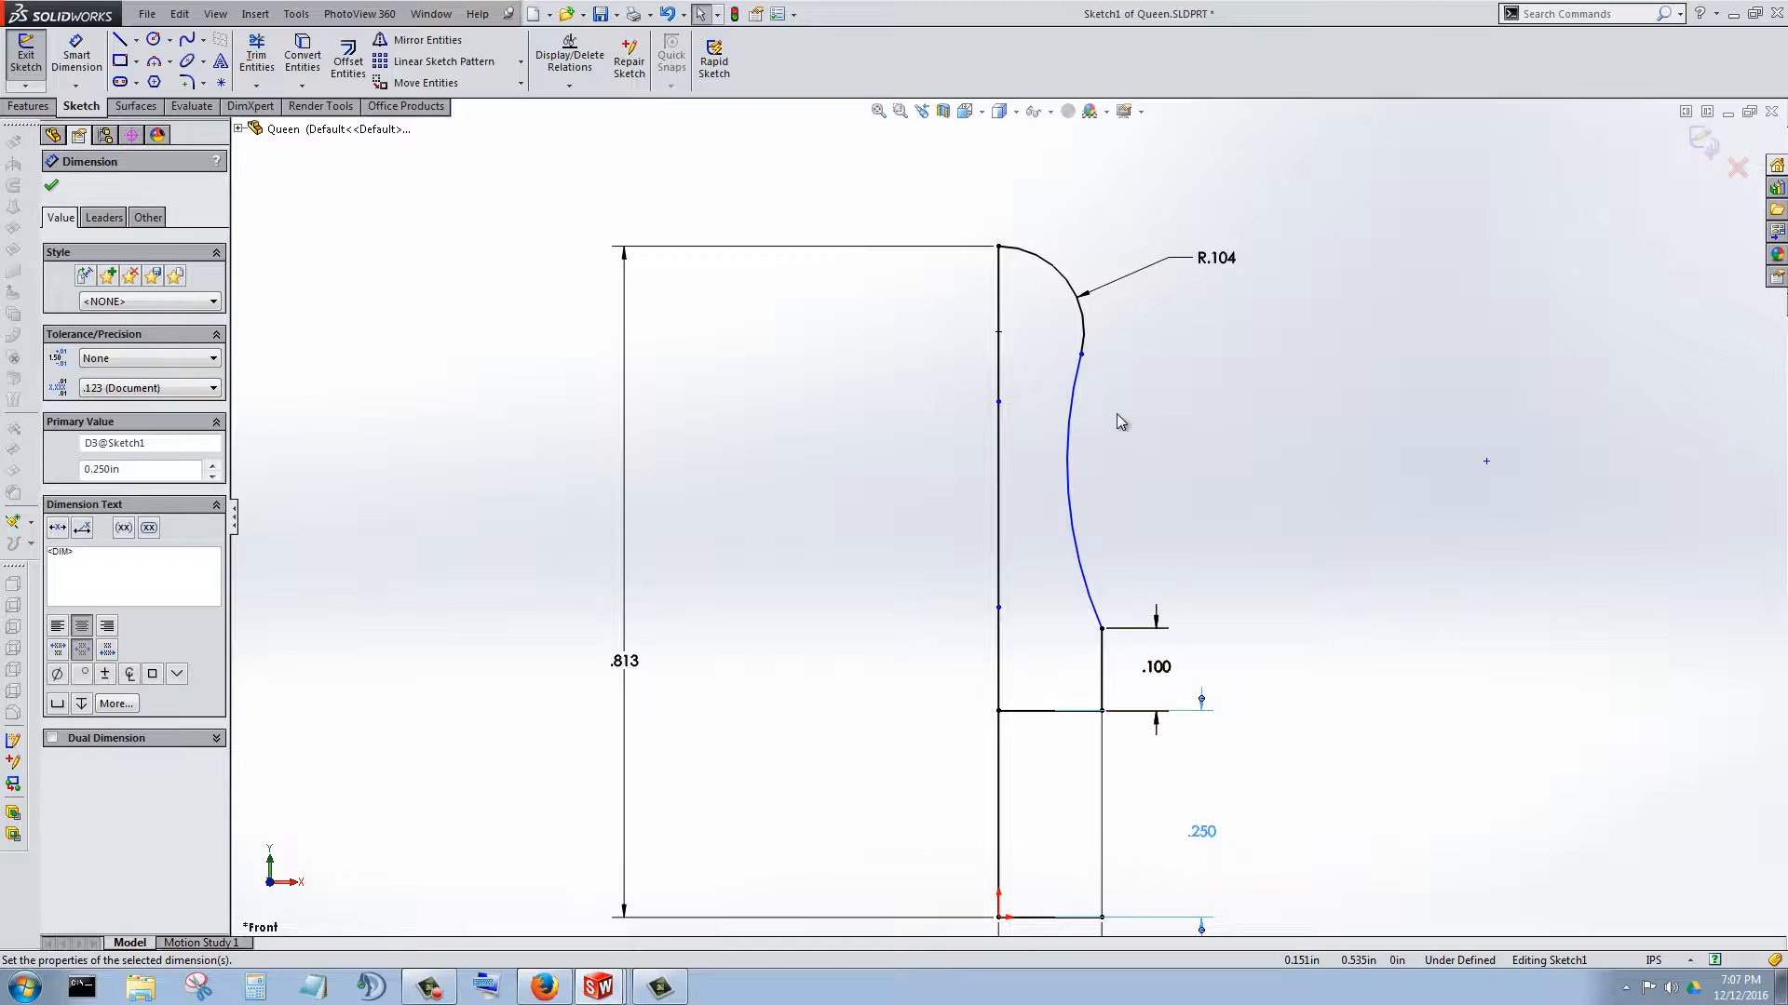
key("z")
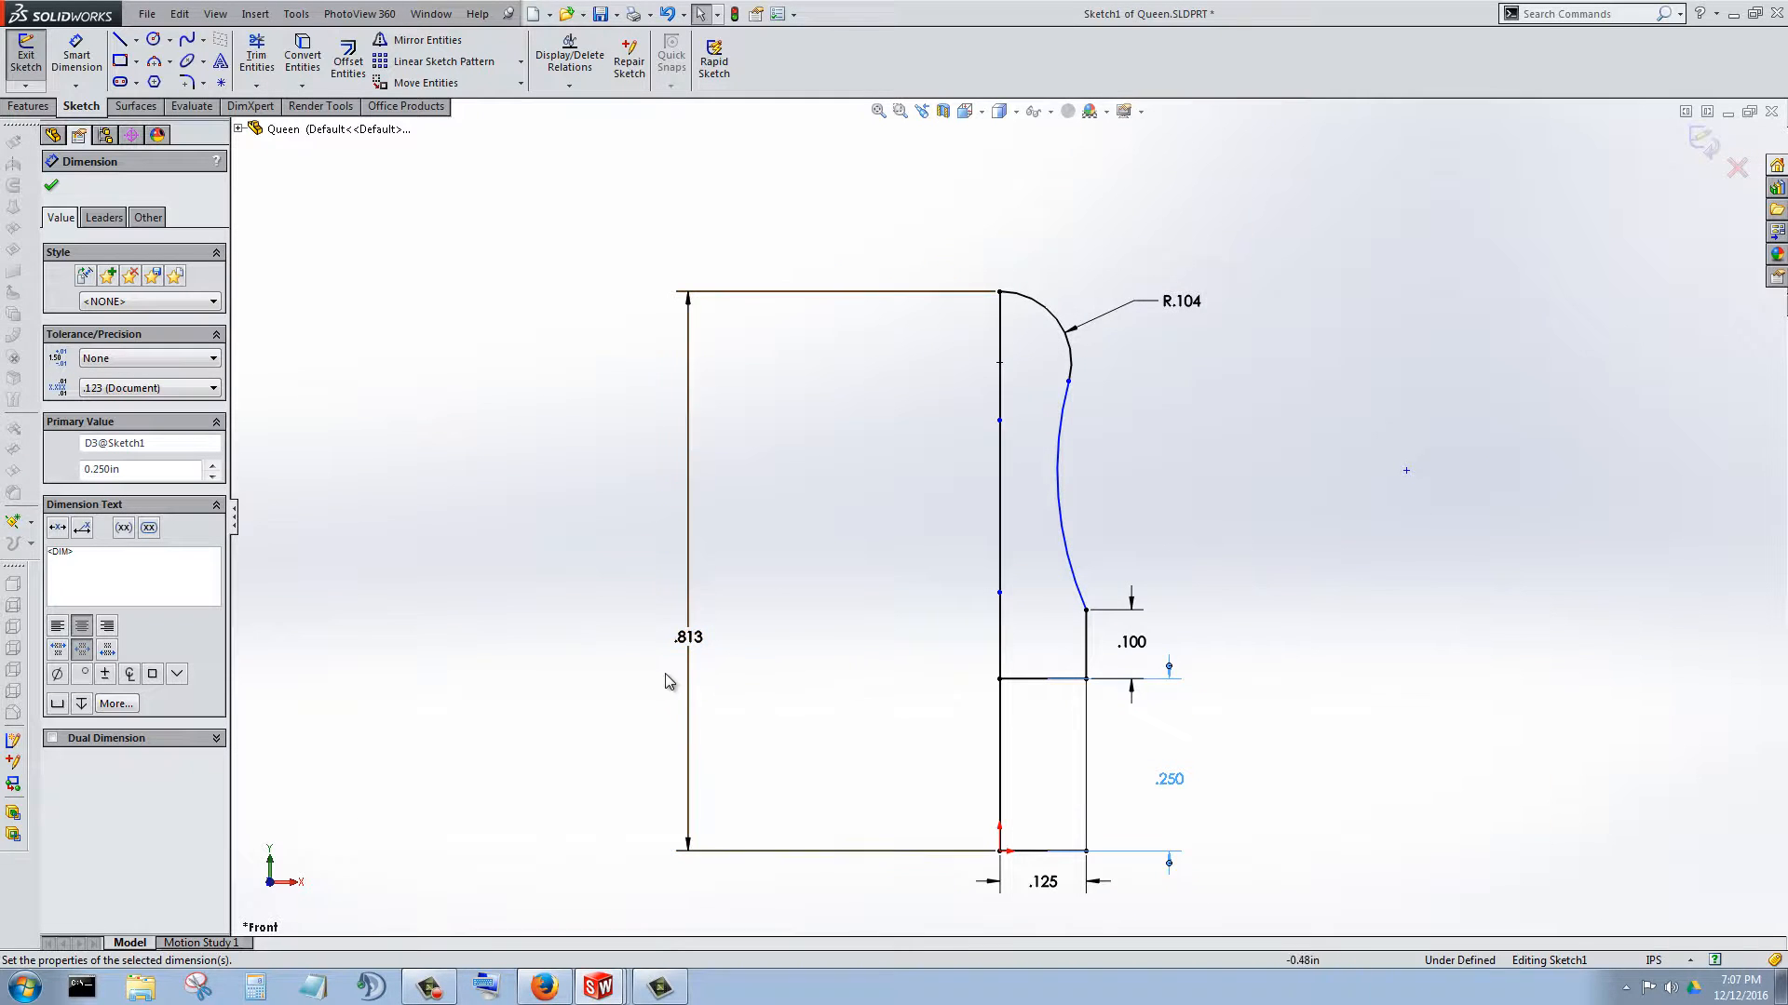
double_click(690, 641)
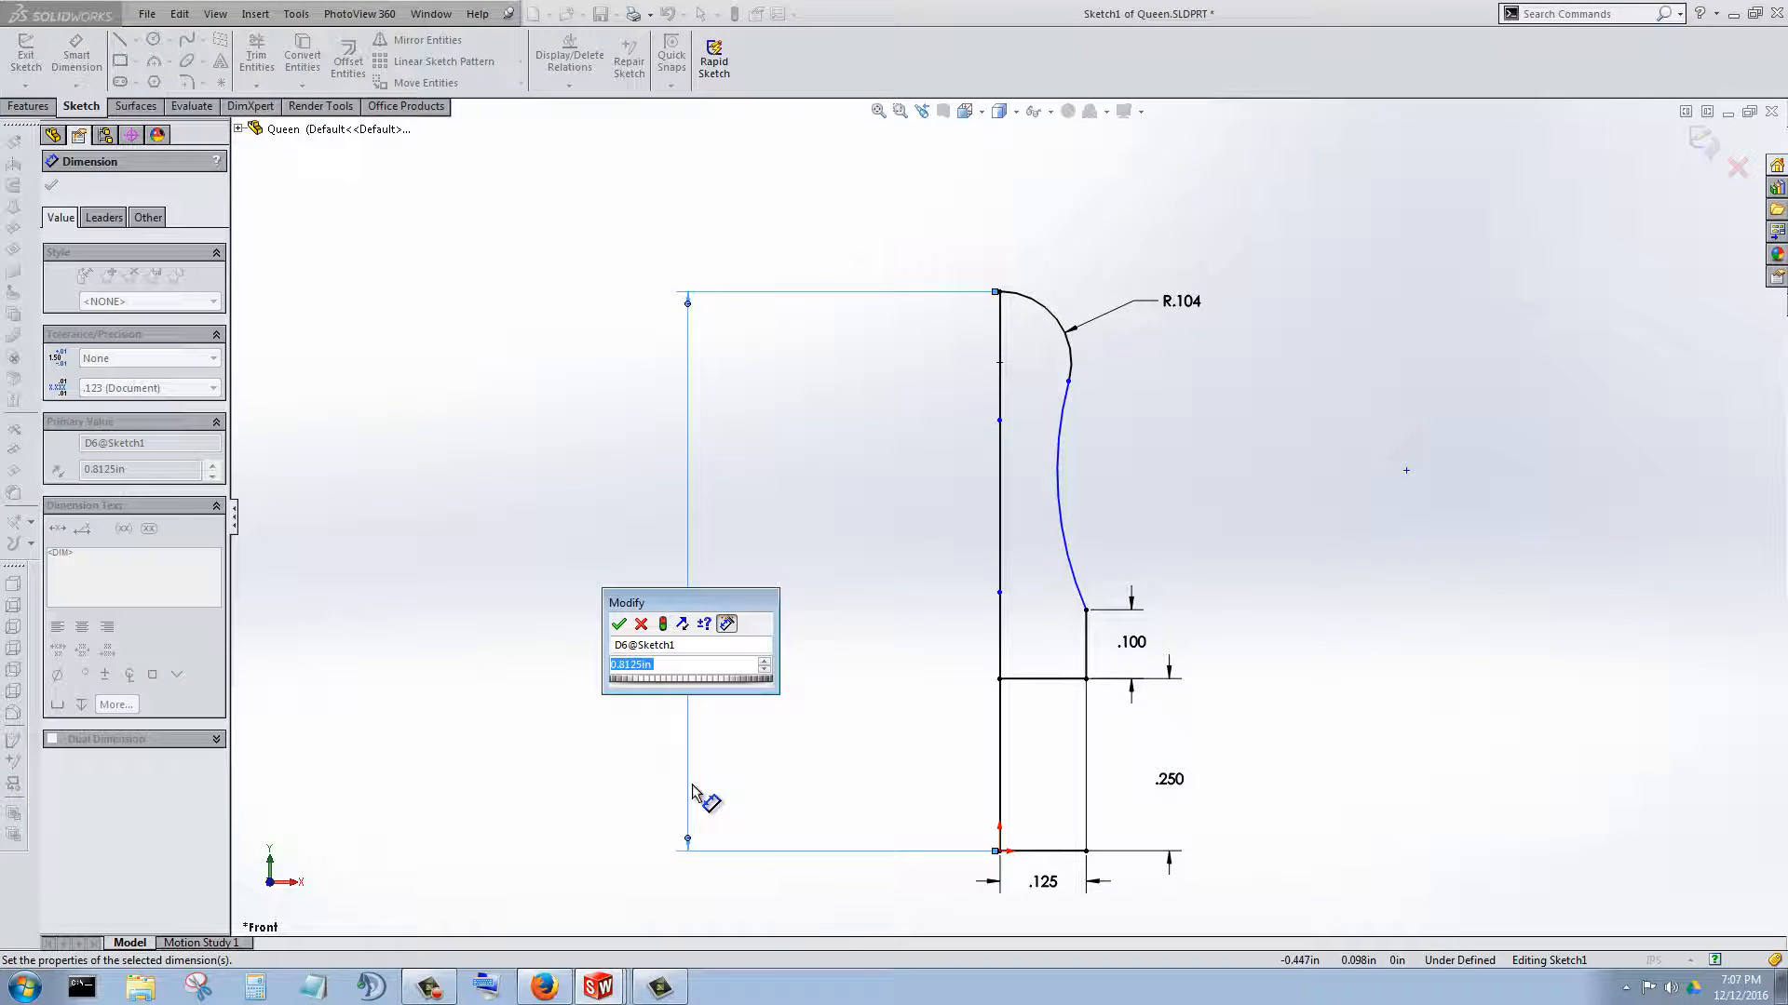
type("1")
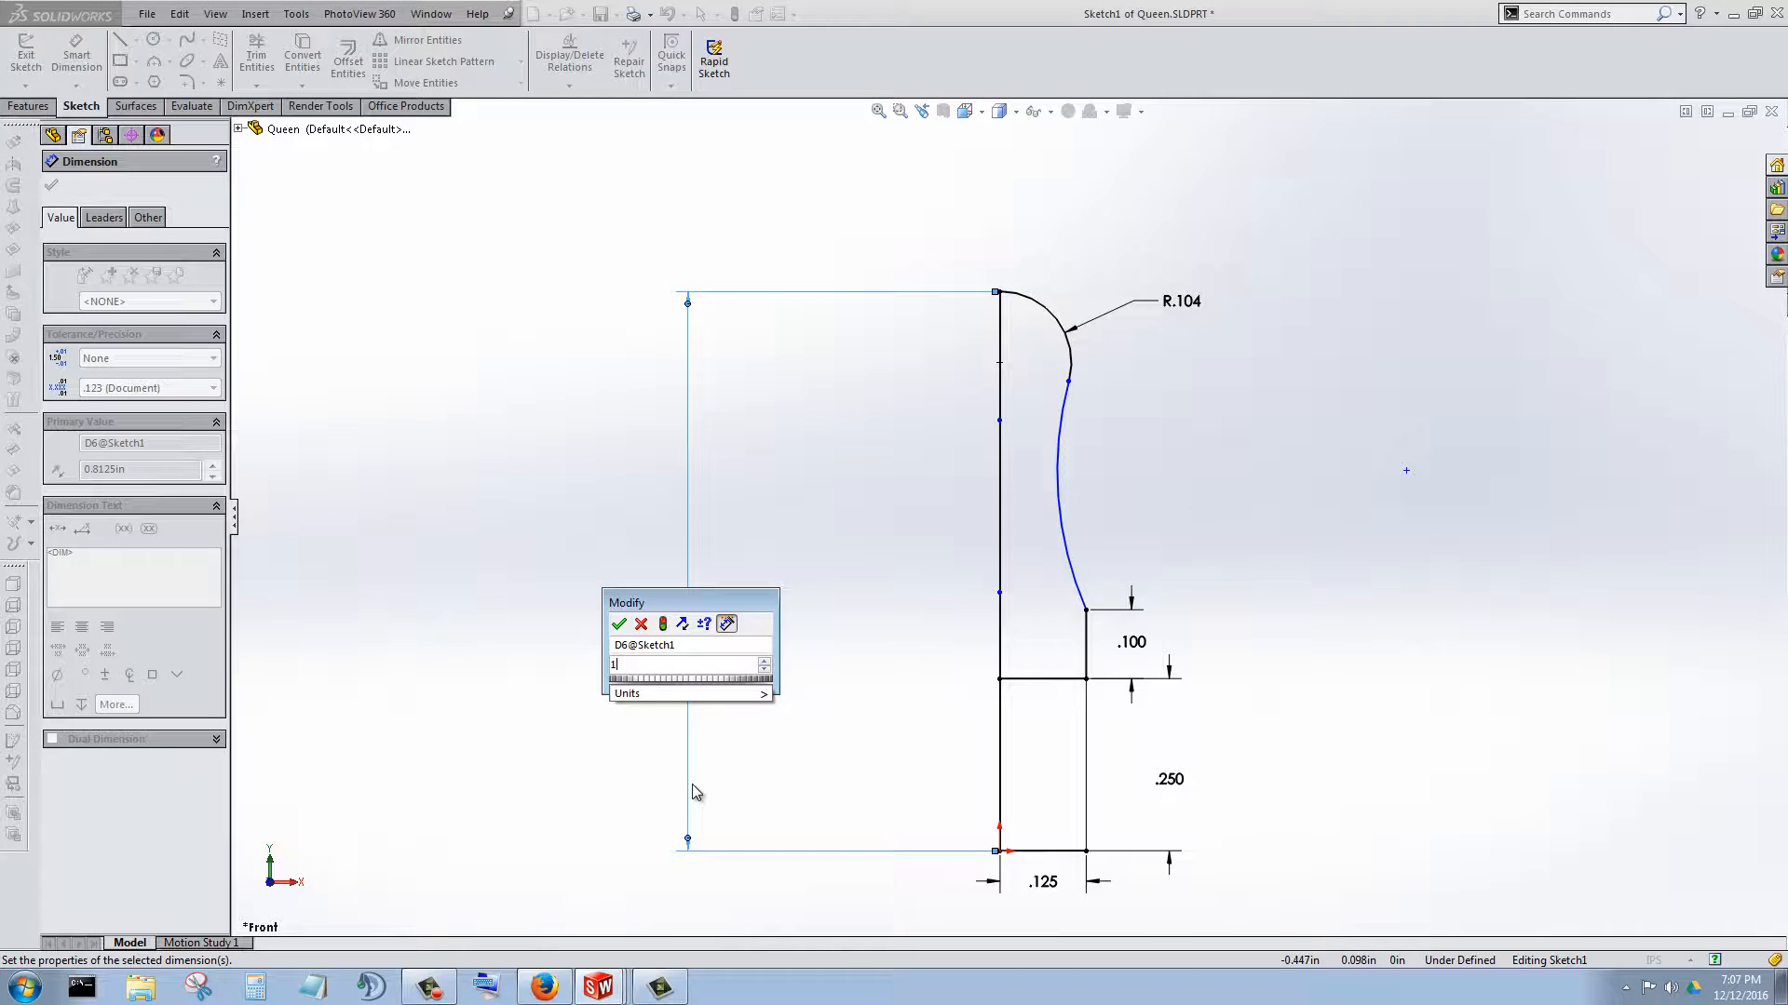
key("Return")
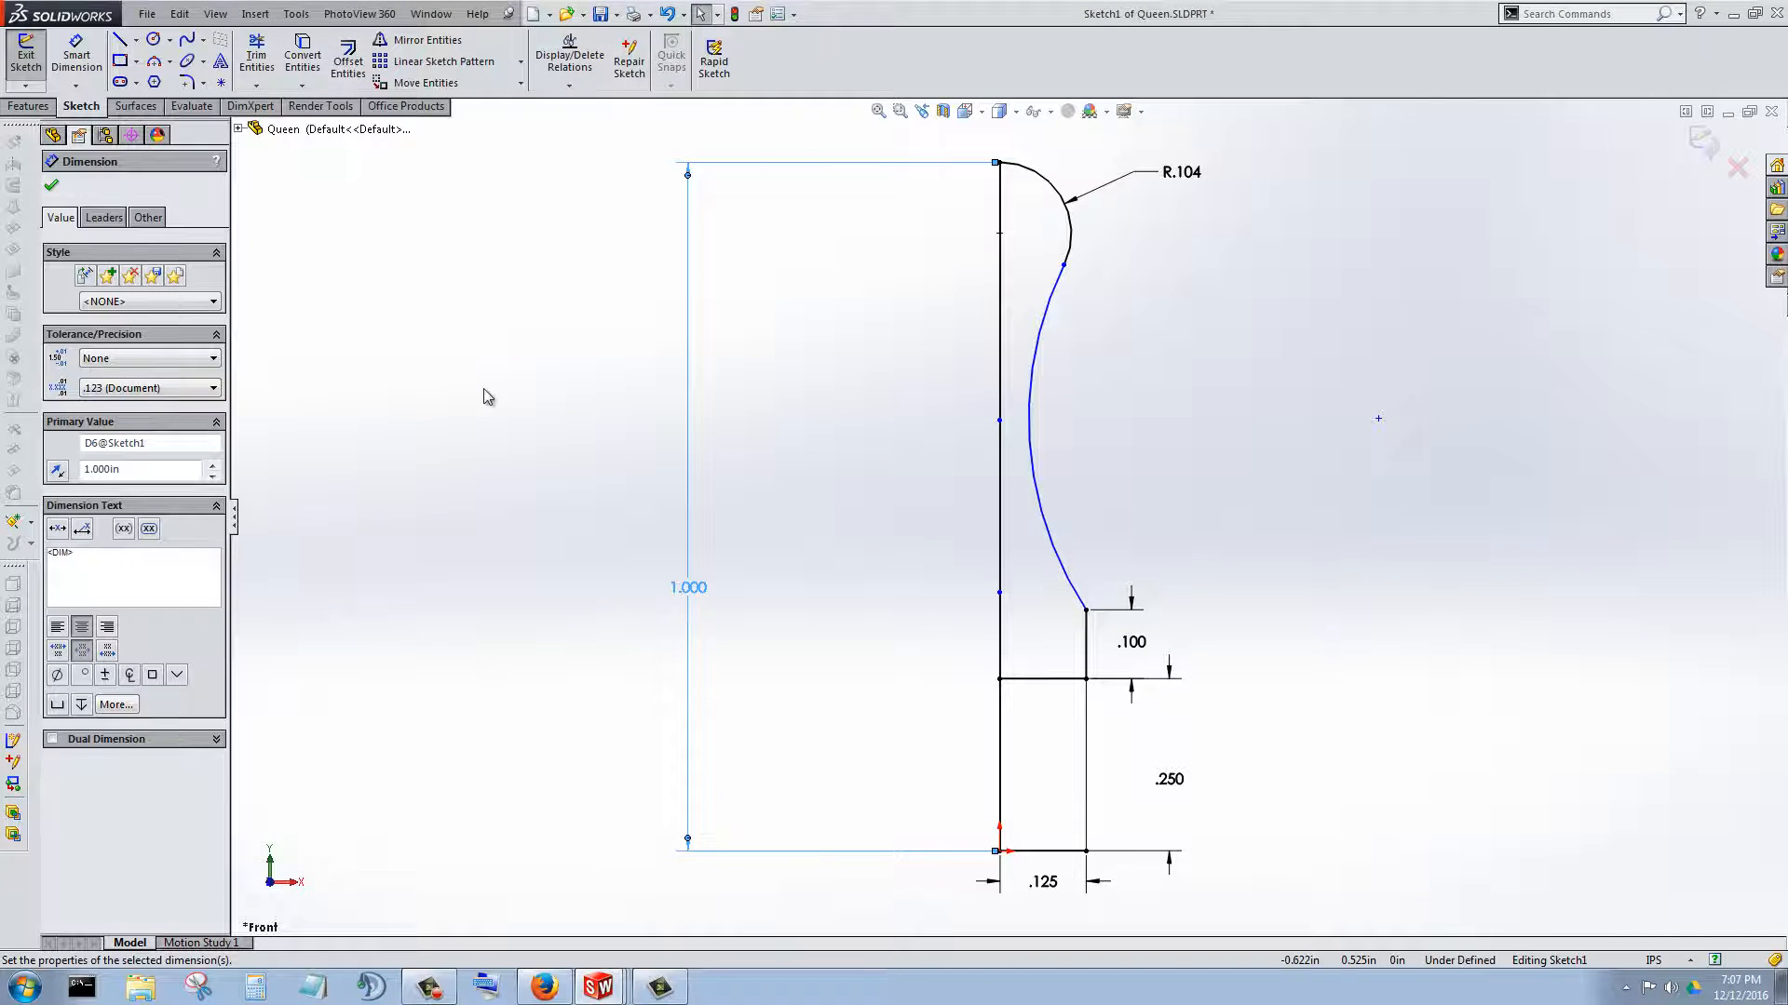
left_click(52, 189)
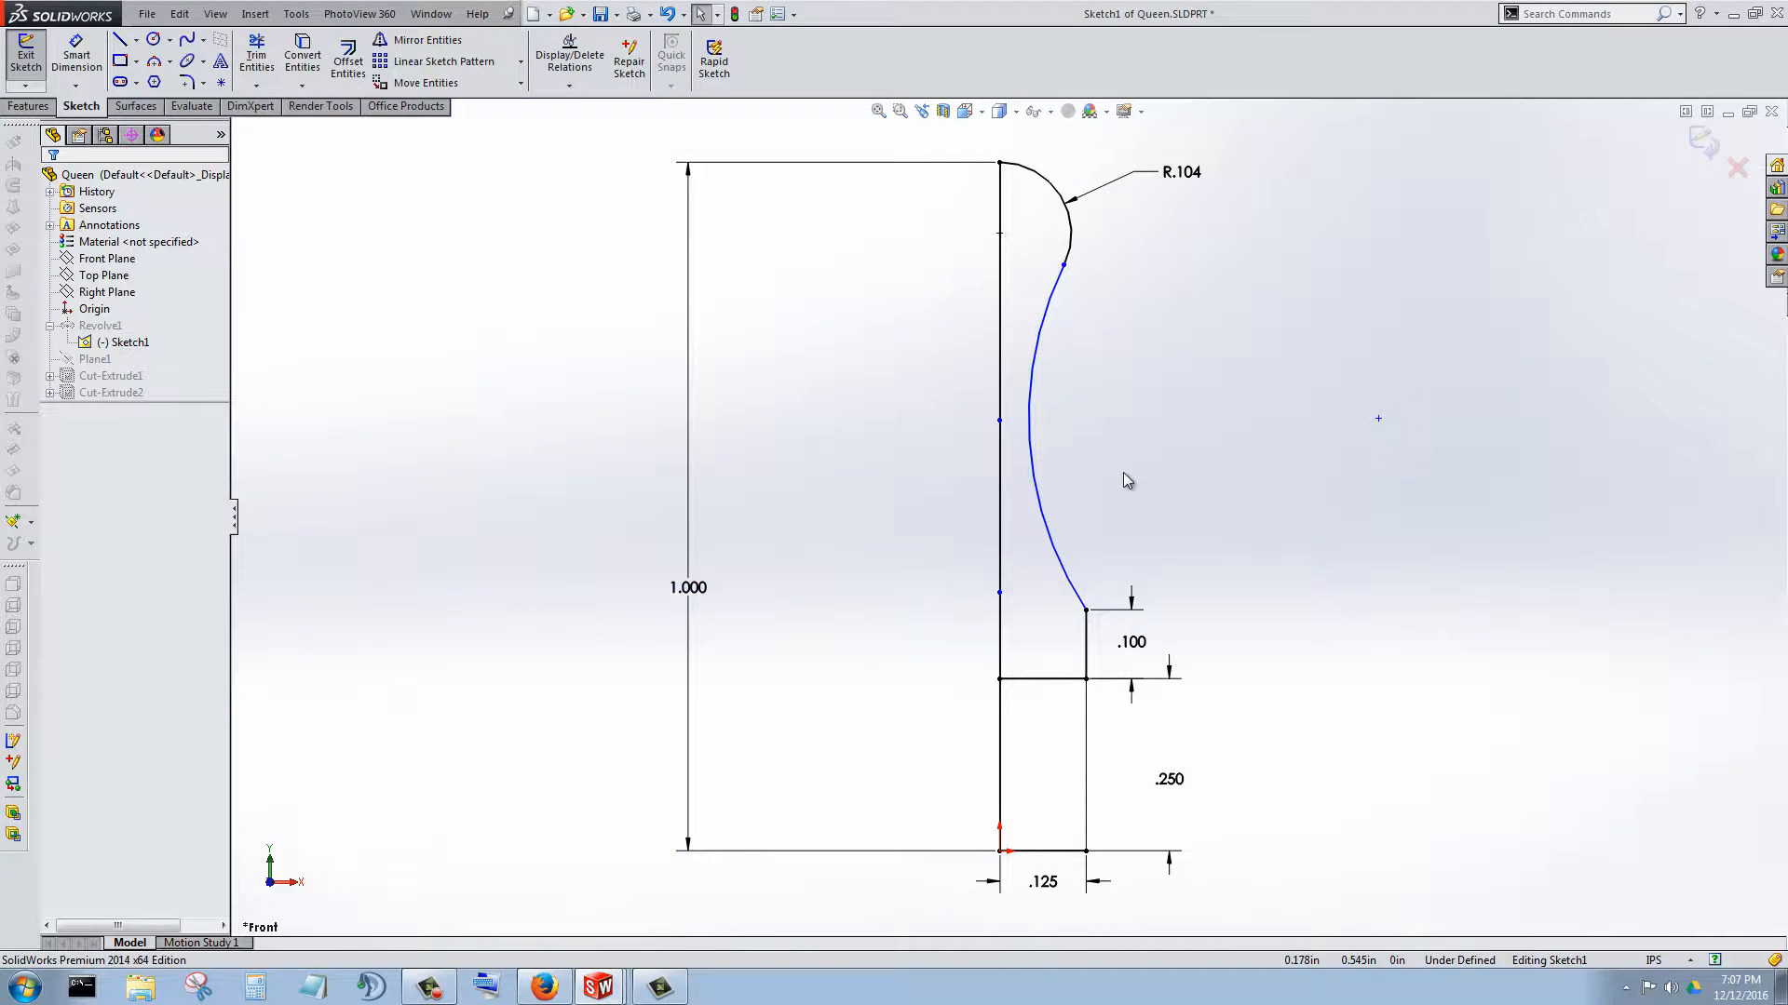
- Reshape the concave neck arc of the profile to a radius of about 1.167 in and finish the sketch
left_click_drag(1030, 438, 1056, 432)
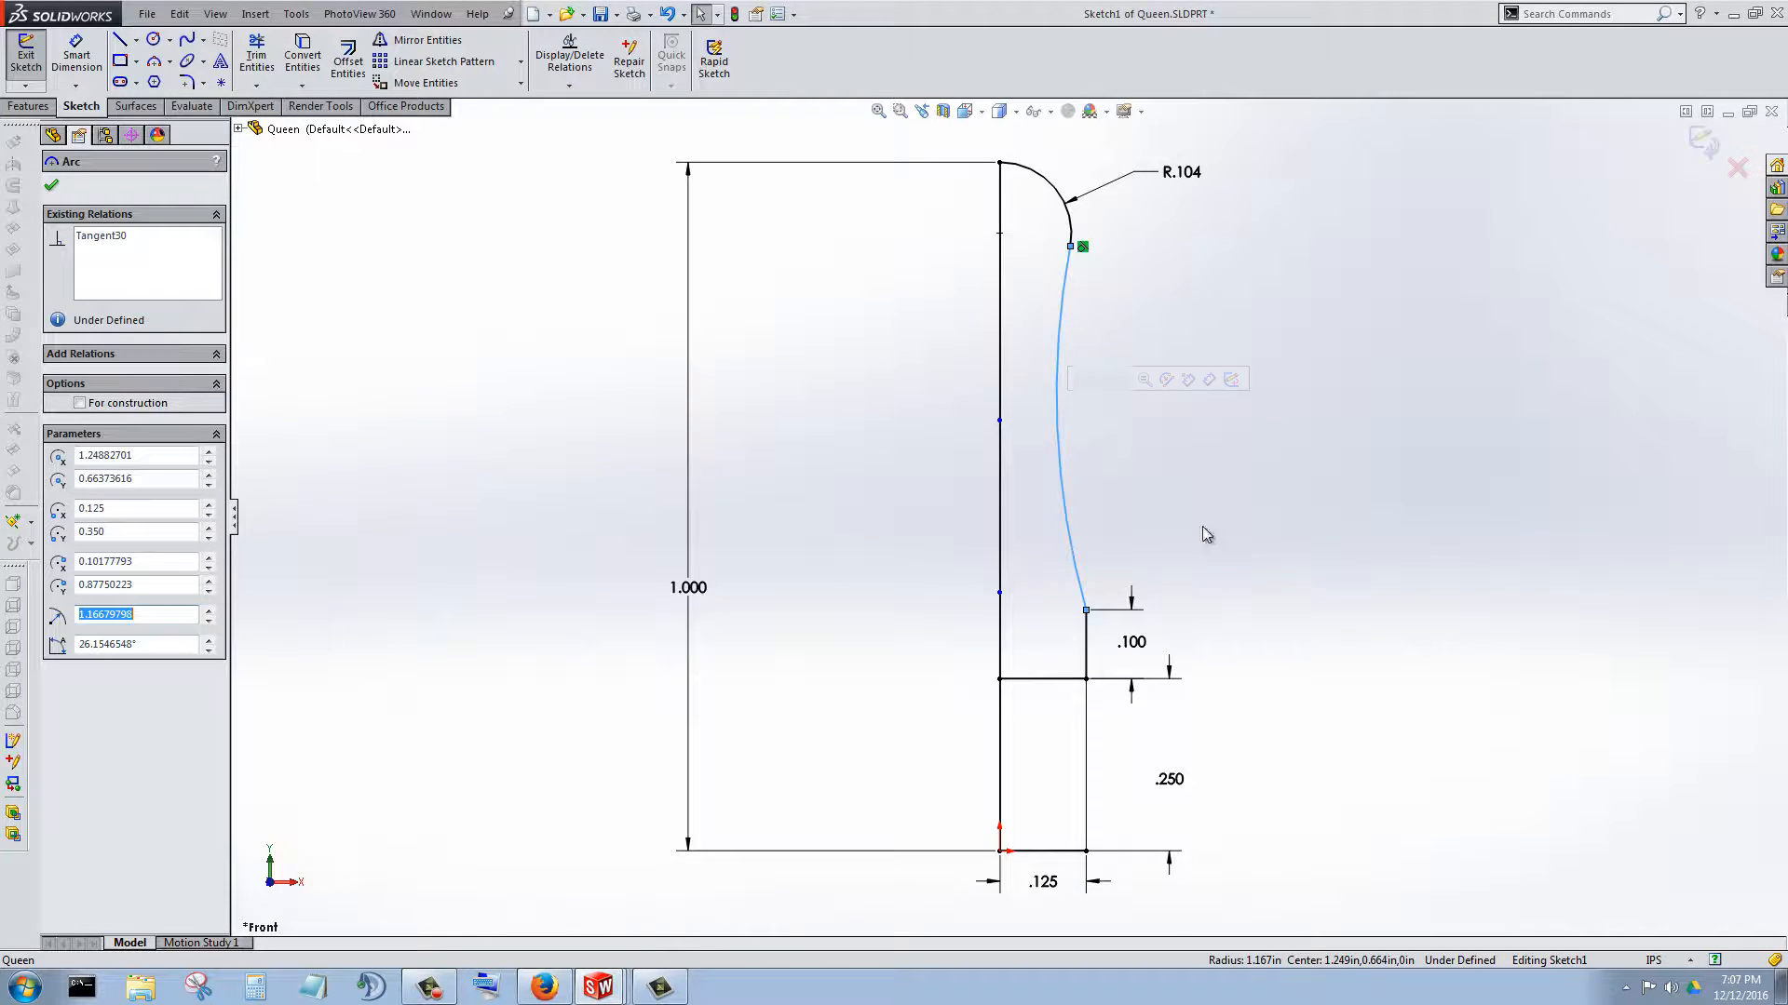
left_click(53, 186)
scroll(1596, 431, "up", 1)
scroll(1007, 371, "down", 4)
scroll(1019, 377, "down", 3)
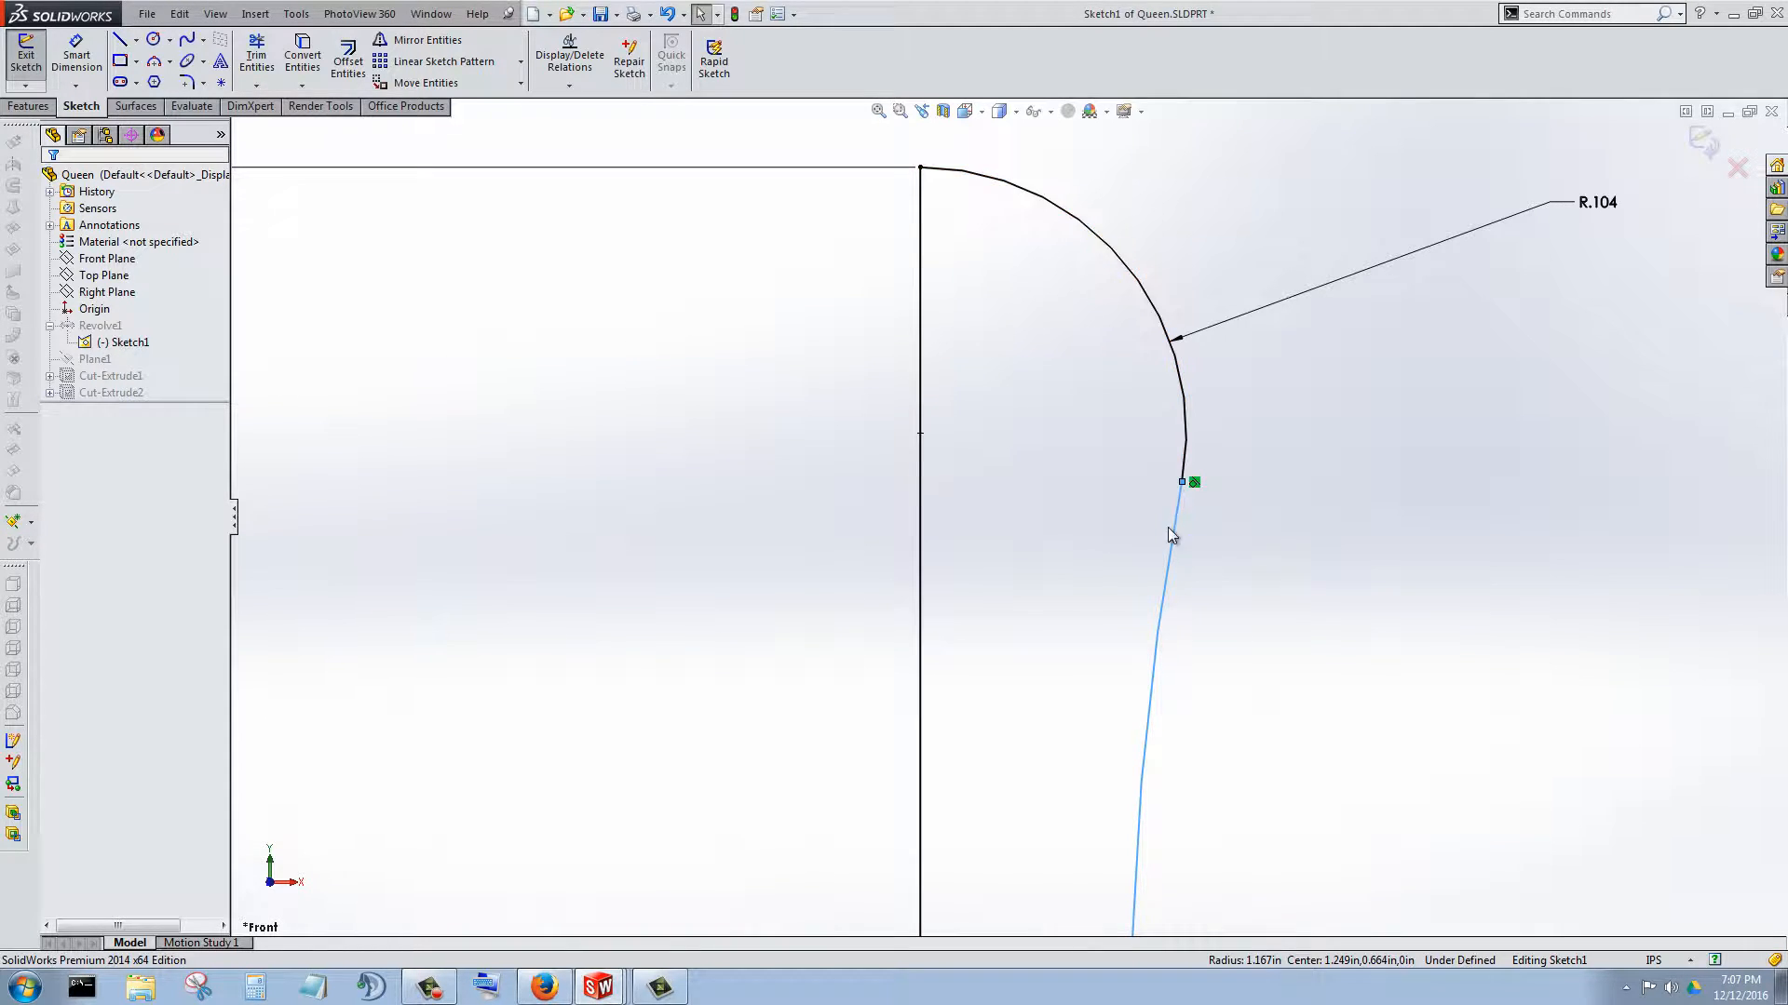
scroll(658, 355, "up", 6)
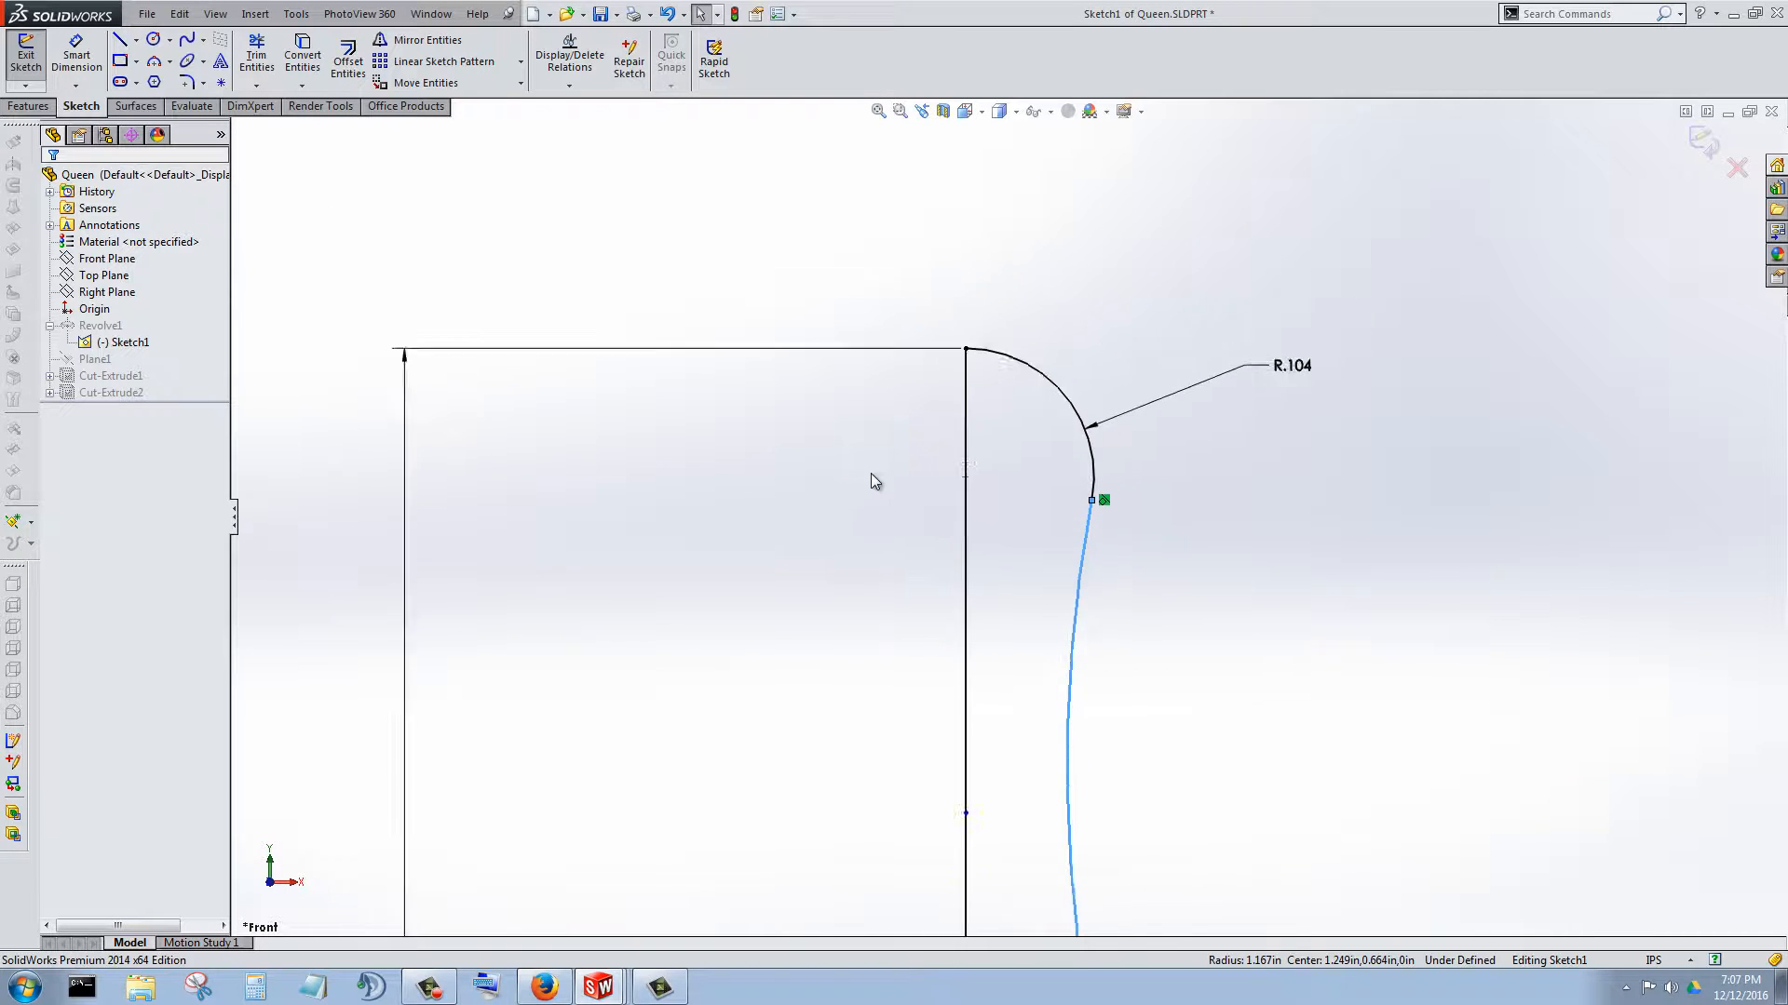
left_click(25, 61)
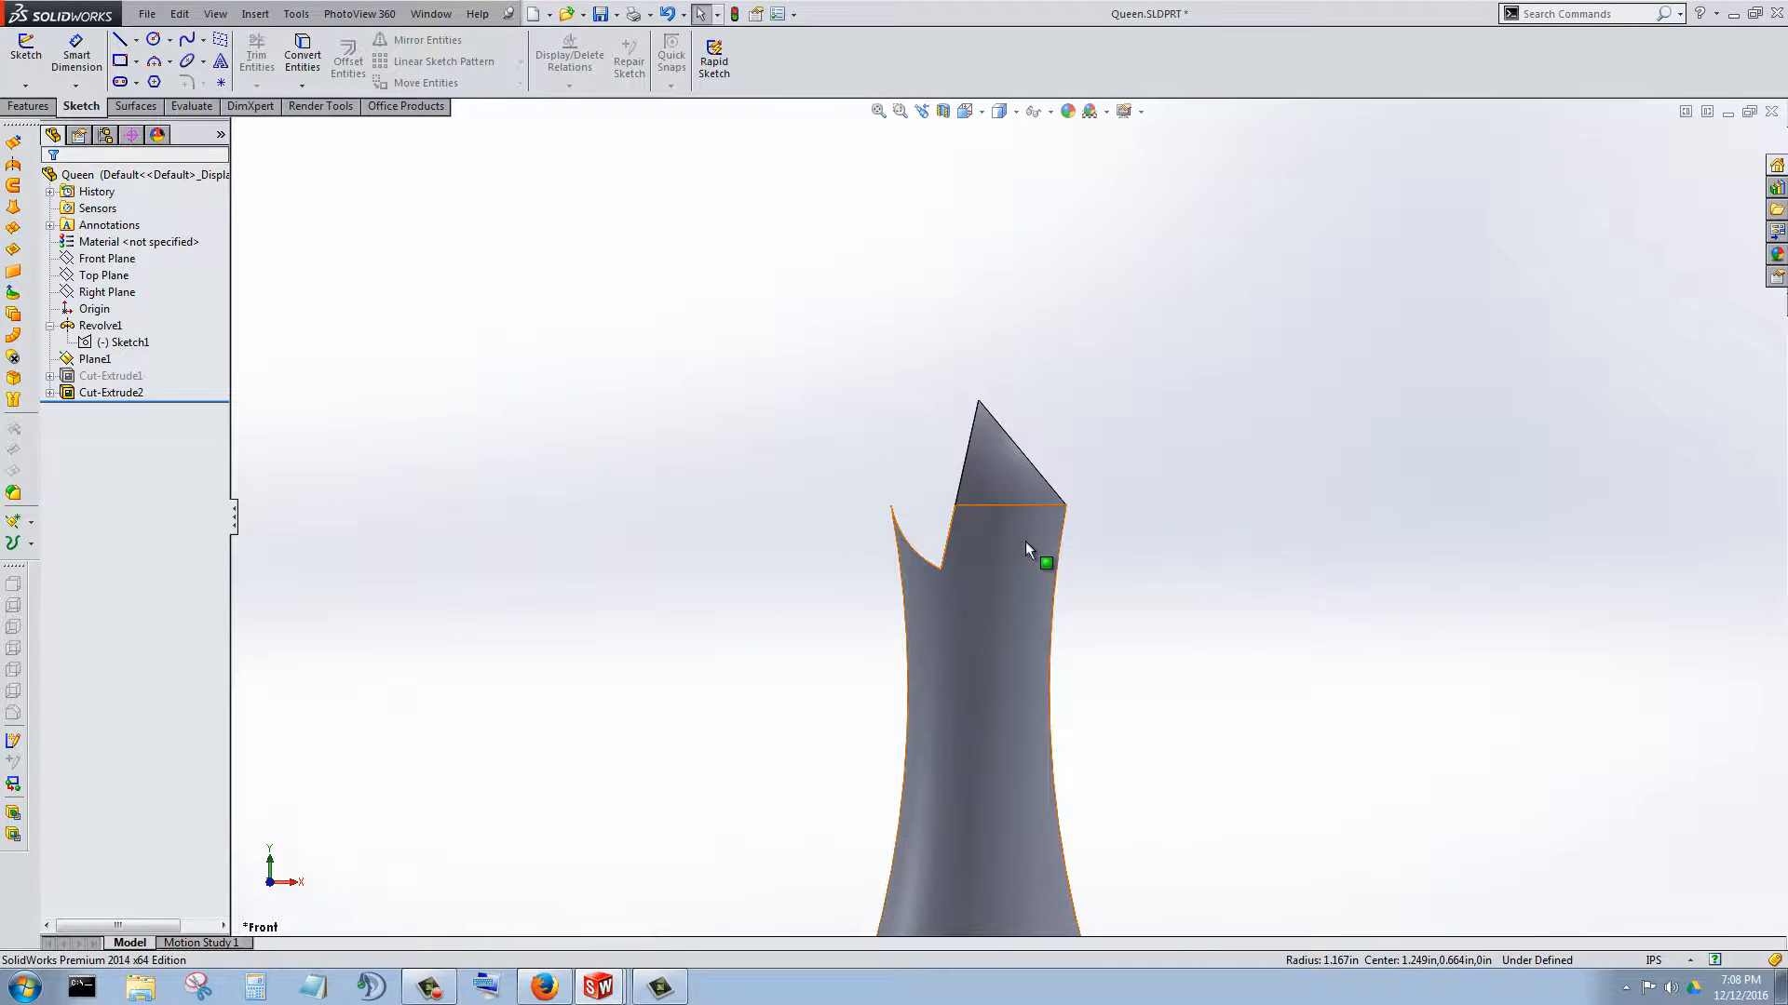
- Inspect the cuts on the head and open Cut-Extrude2's sketch for editing, viewed square to its plane
middle_click_drag(1001, 560, 936, 579)
scroll(1058, 551, "down", 4)
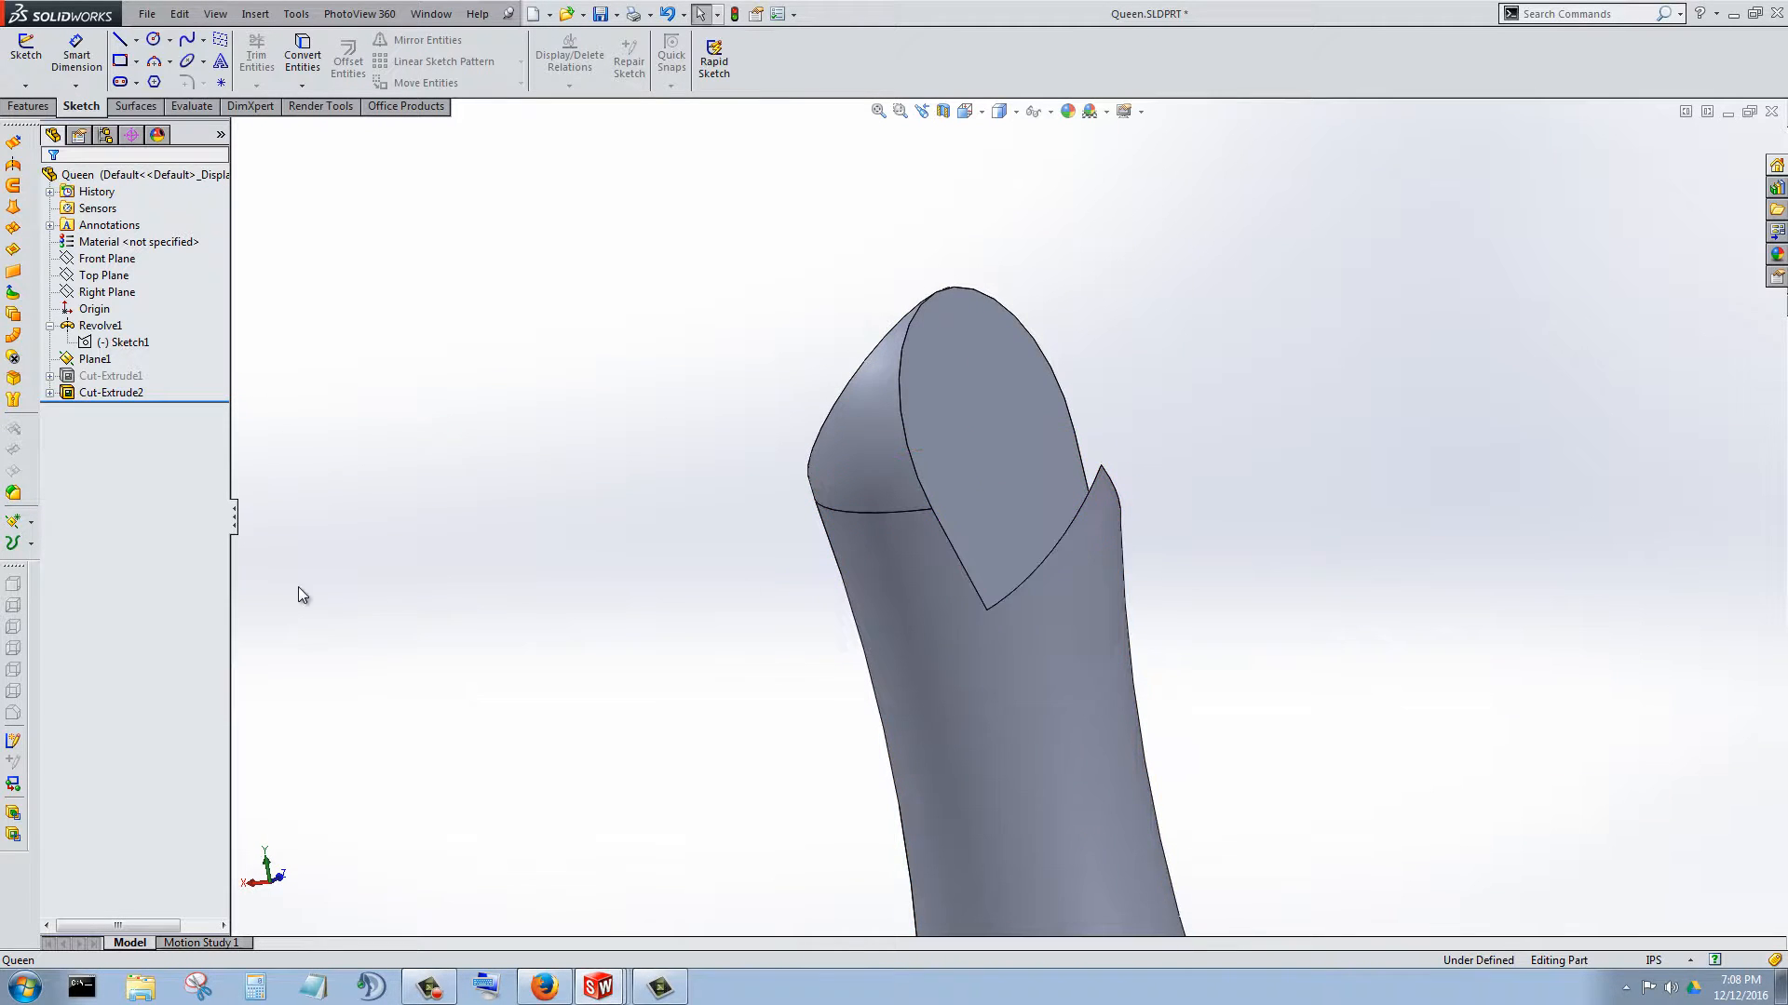
left_click(49, 392)
left_click(105, 409)
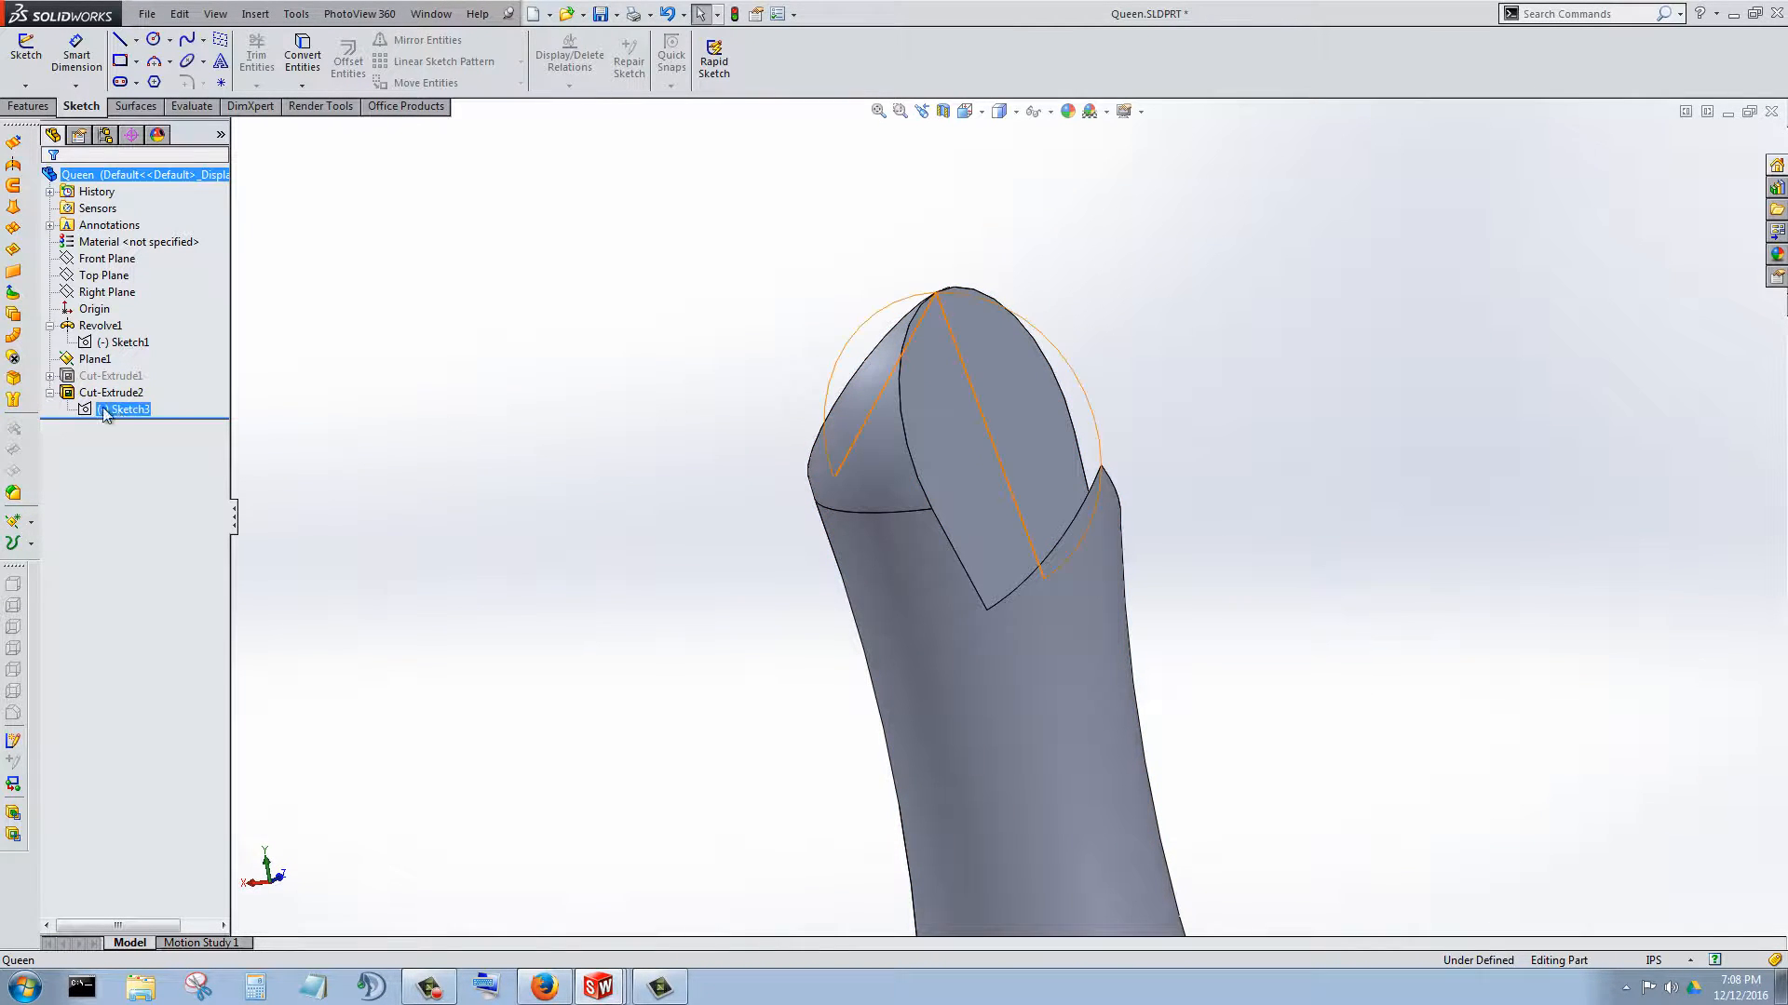
mouse_move(451, 515)
middle_mouse_down()
mouse_move(483, 574)
mouse_move(513, 848)
mouse_move(522, 723)
middle_mouse_up()
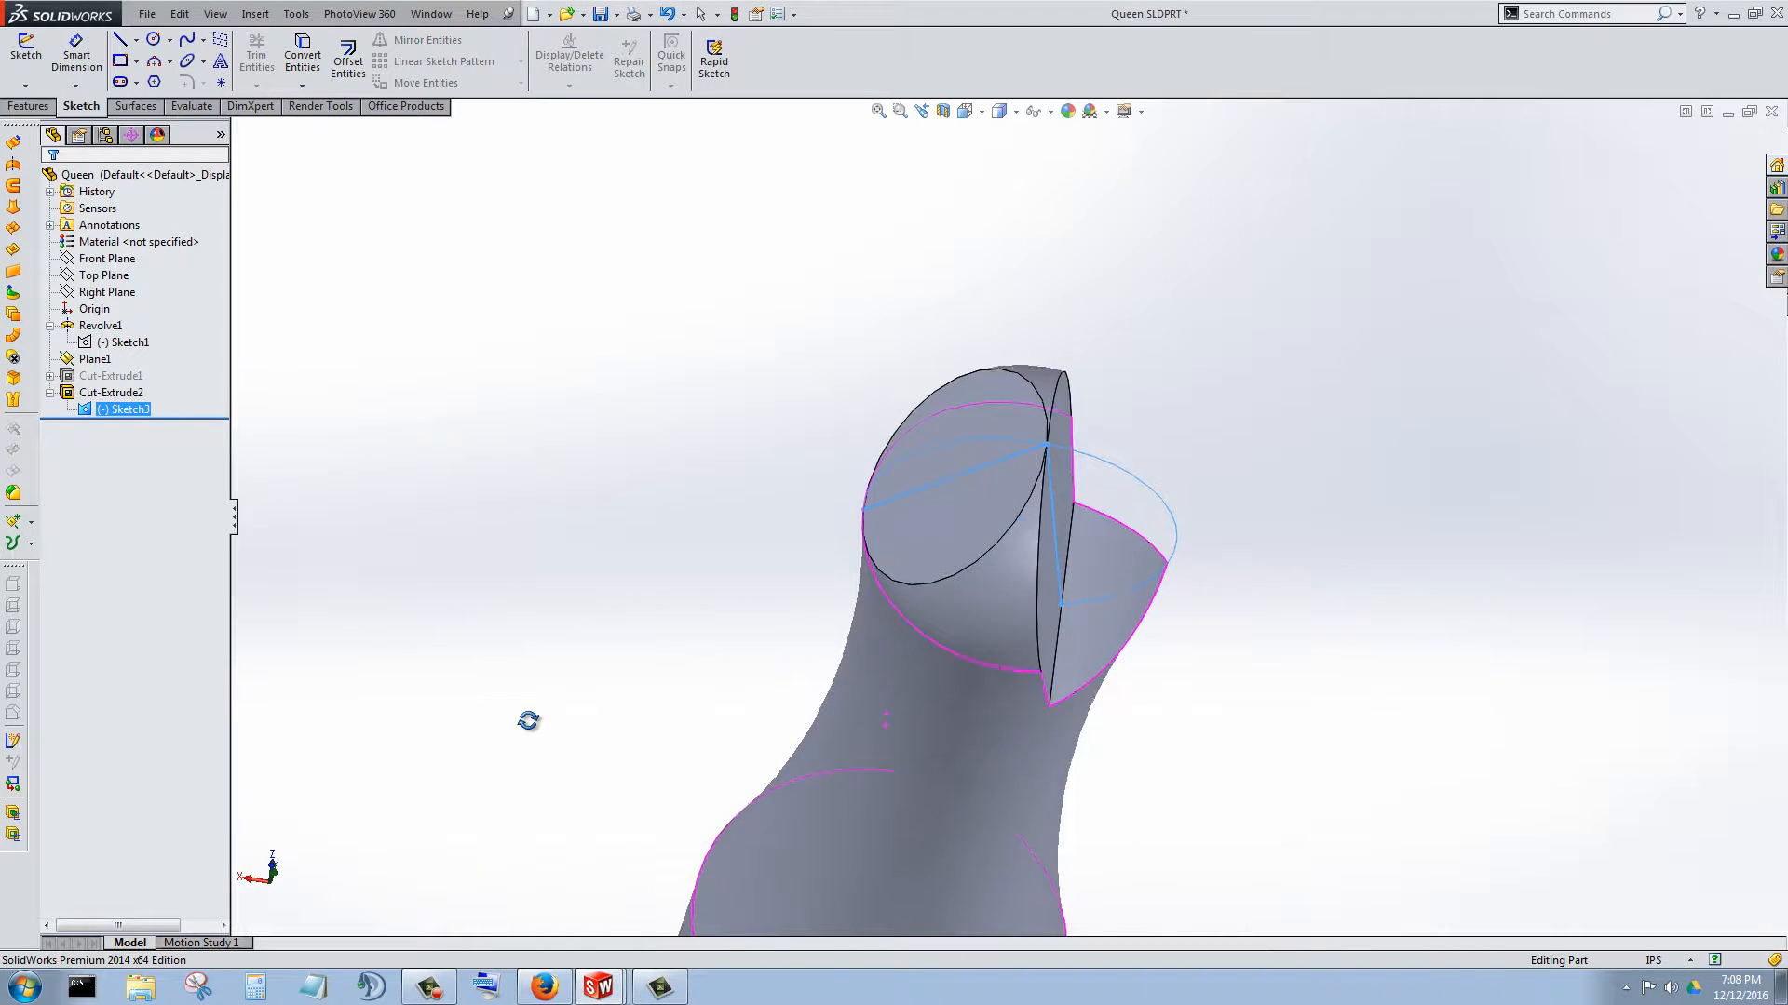
right_click(120, 410)
left_click(176, 379)
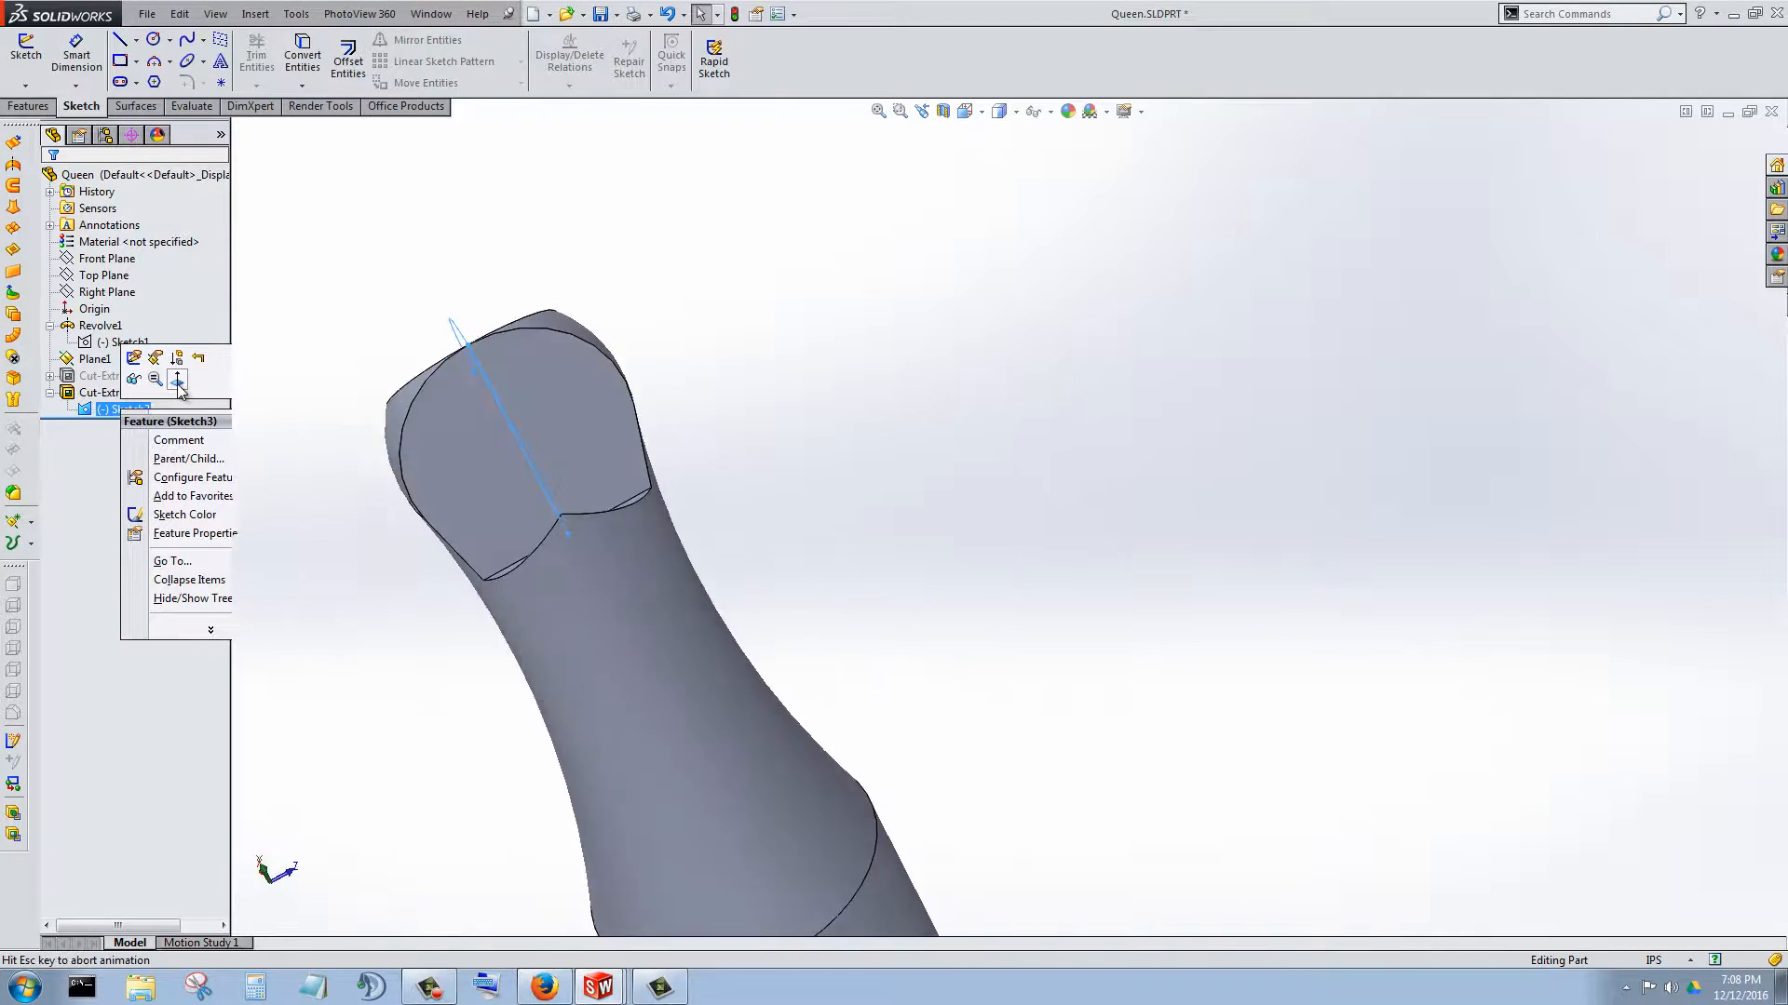
scroll(1043, 224, "down", 5)
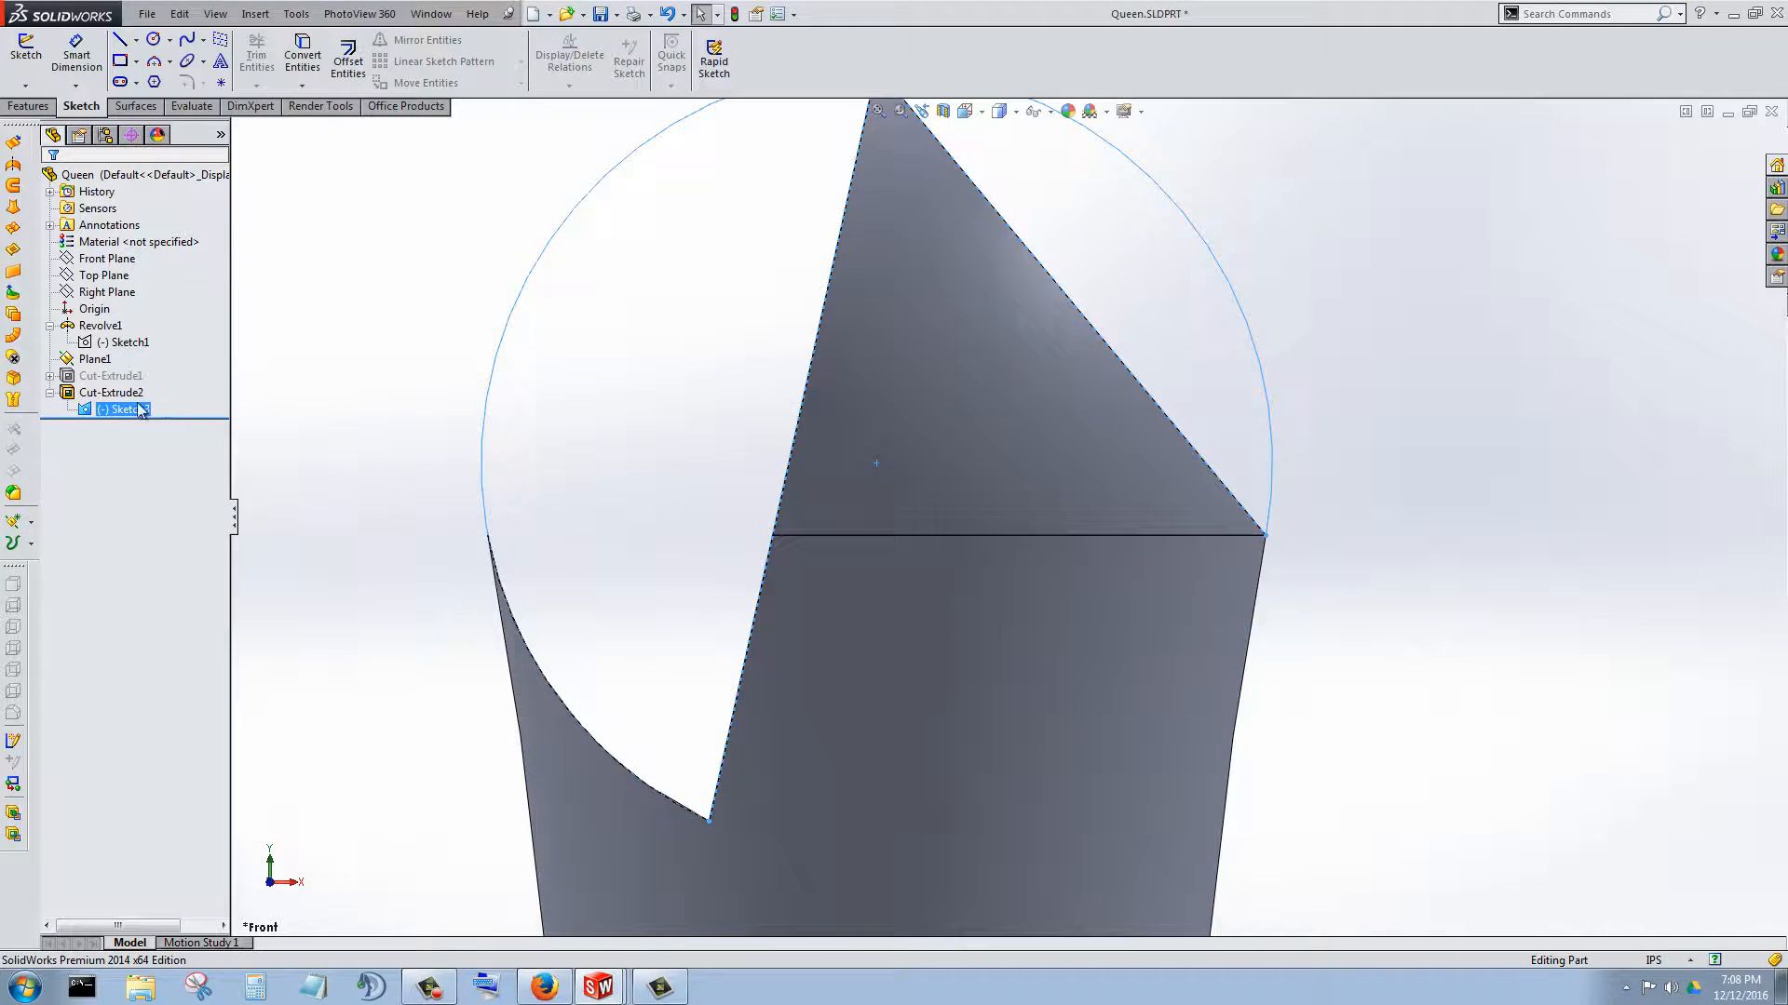
scroll(969, 447, "up", 4)
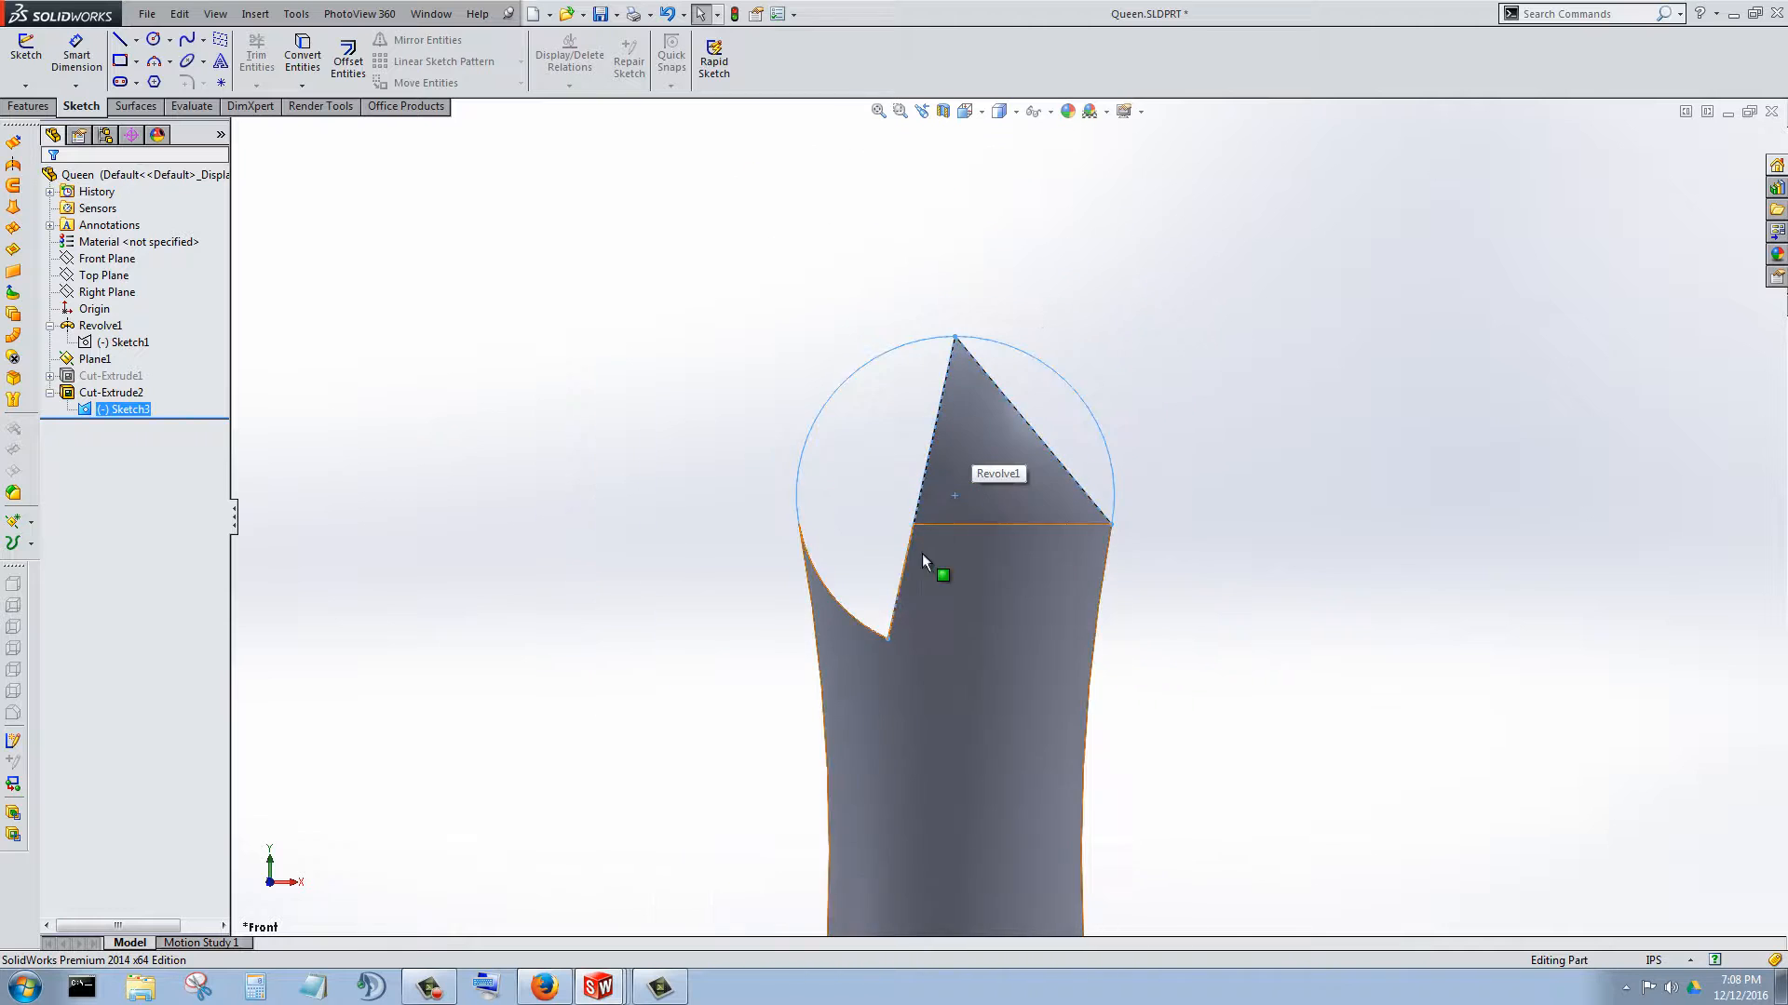
scroll(938, 571, "down", 5)
right_click(135, 412)
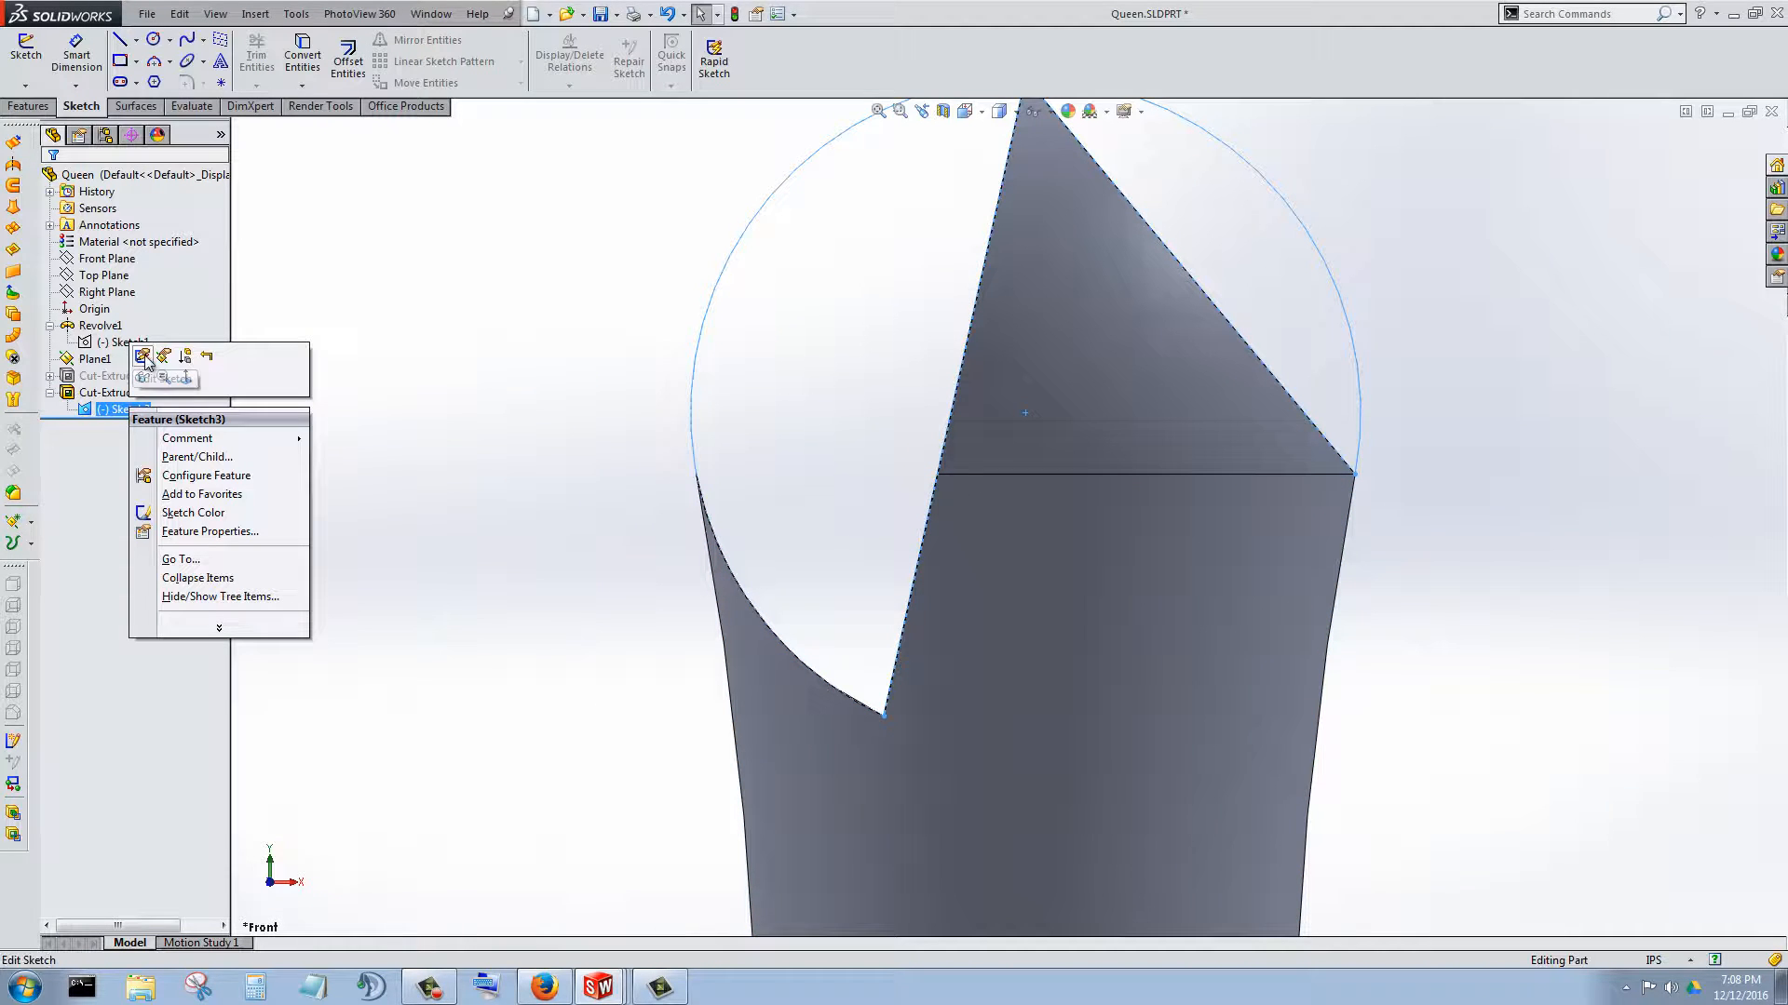
left_click(144, 356)
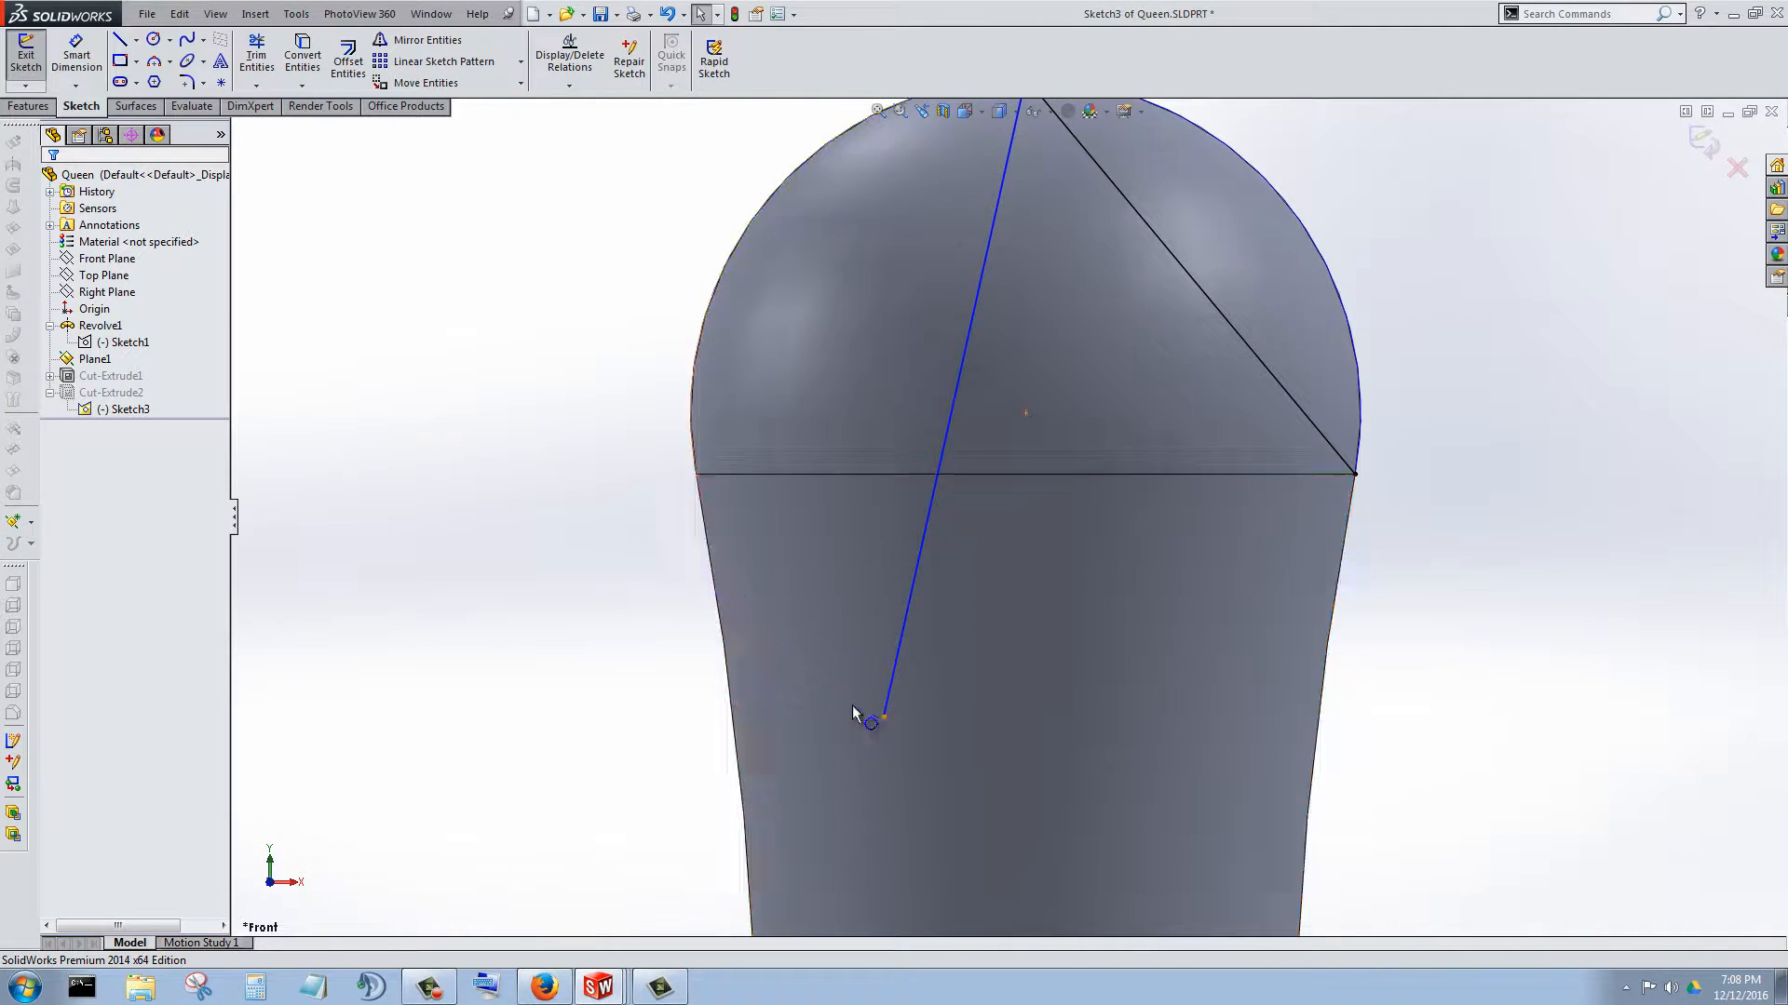
- Replace the coincident relation on the slanted line's lower endpoint with one to the horizontal edge below the head, and finish the sketch
left_click(885, 717)
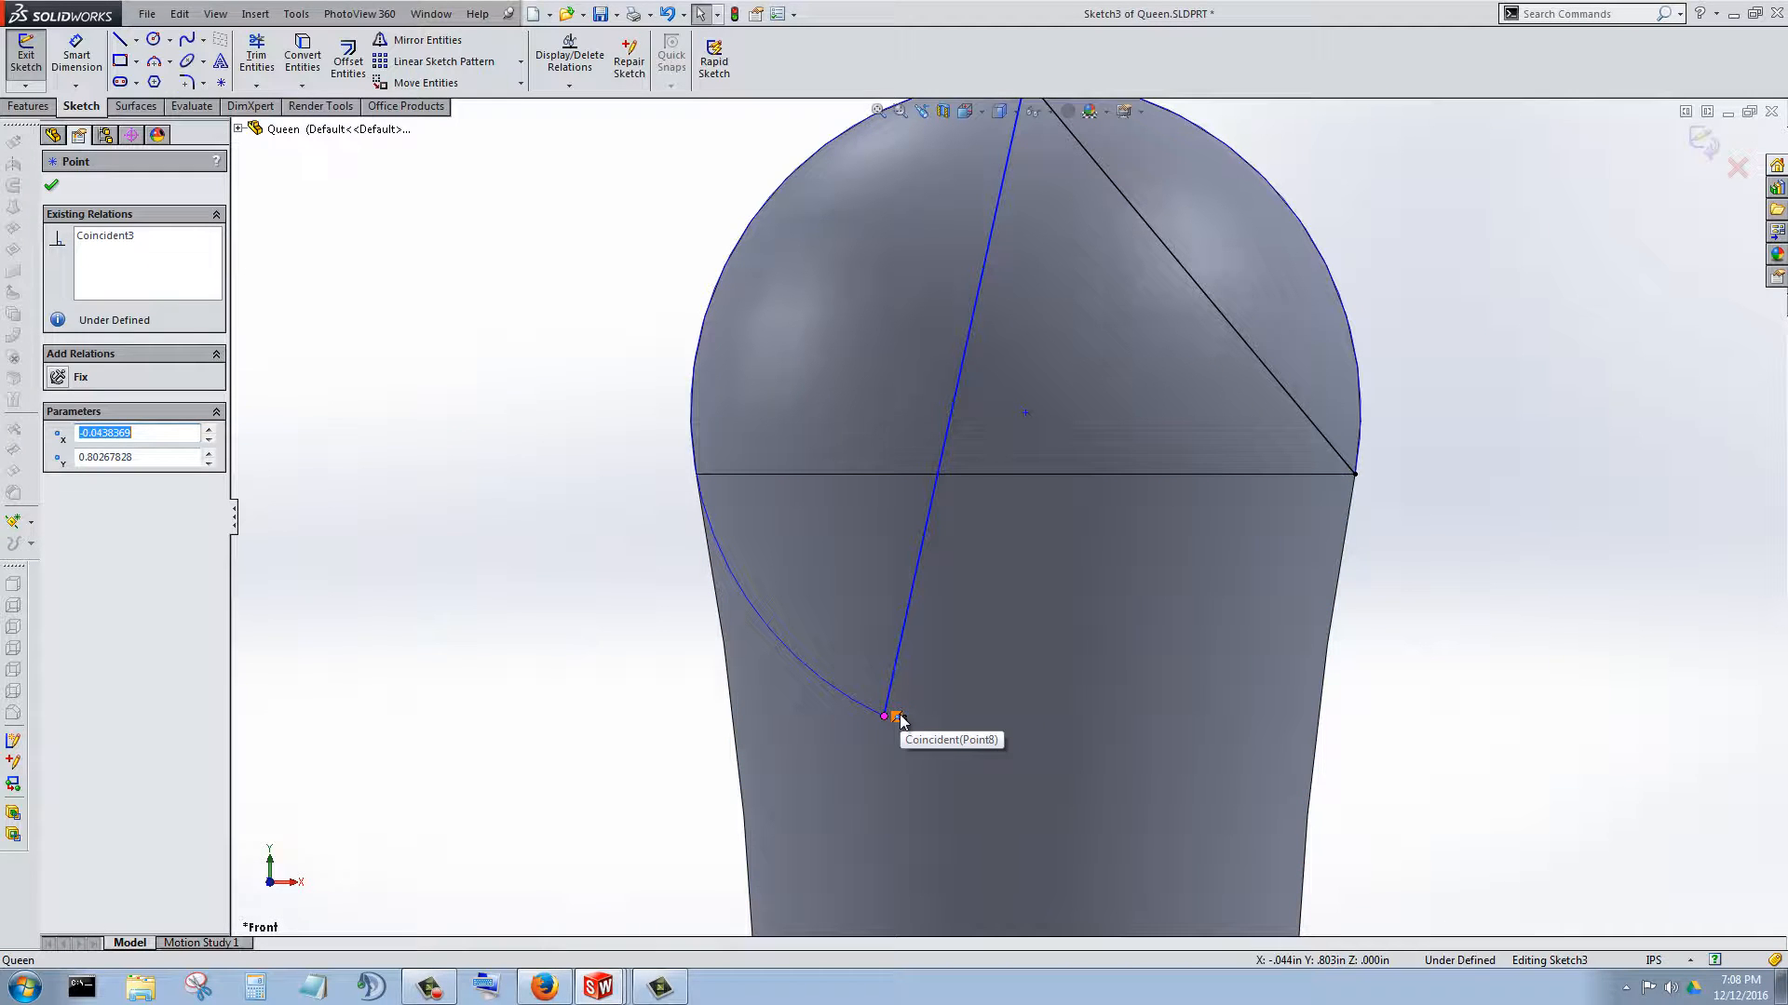
left_click(590, 656)
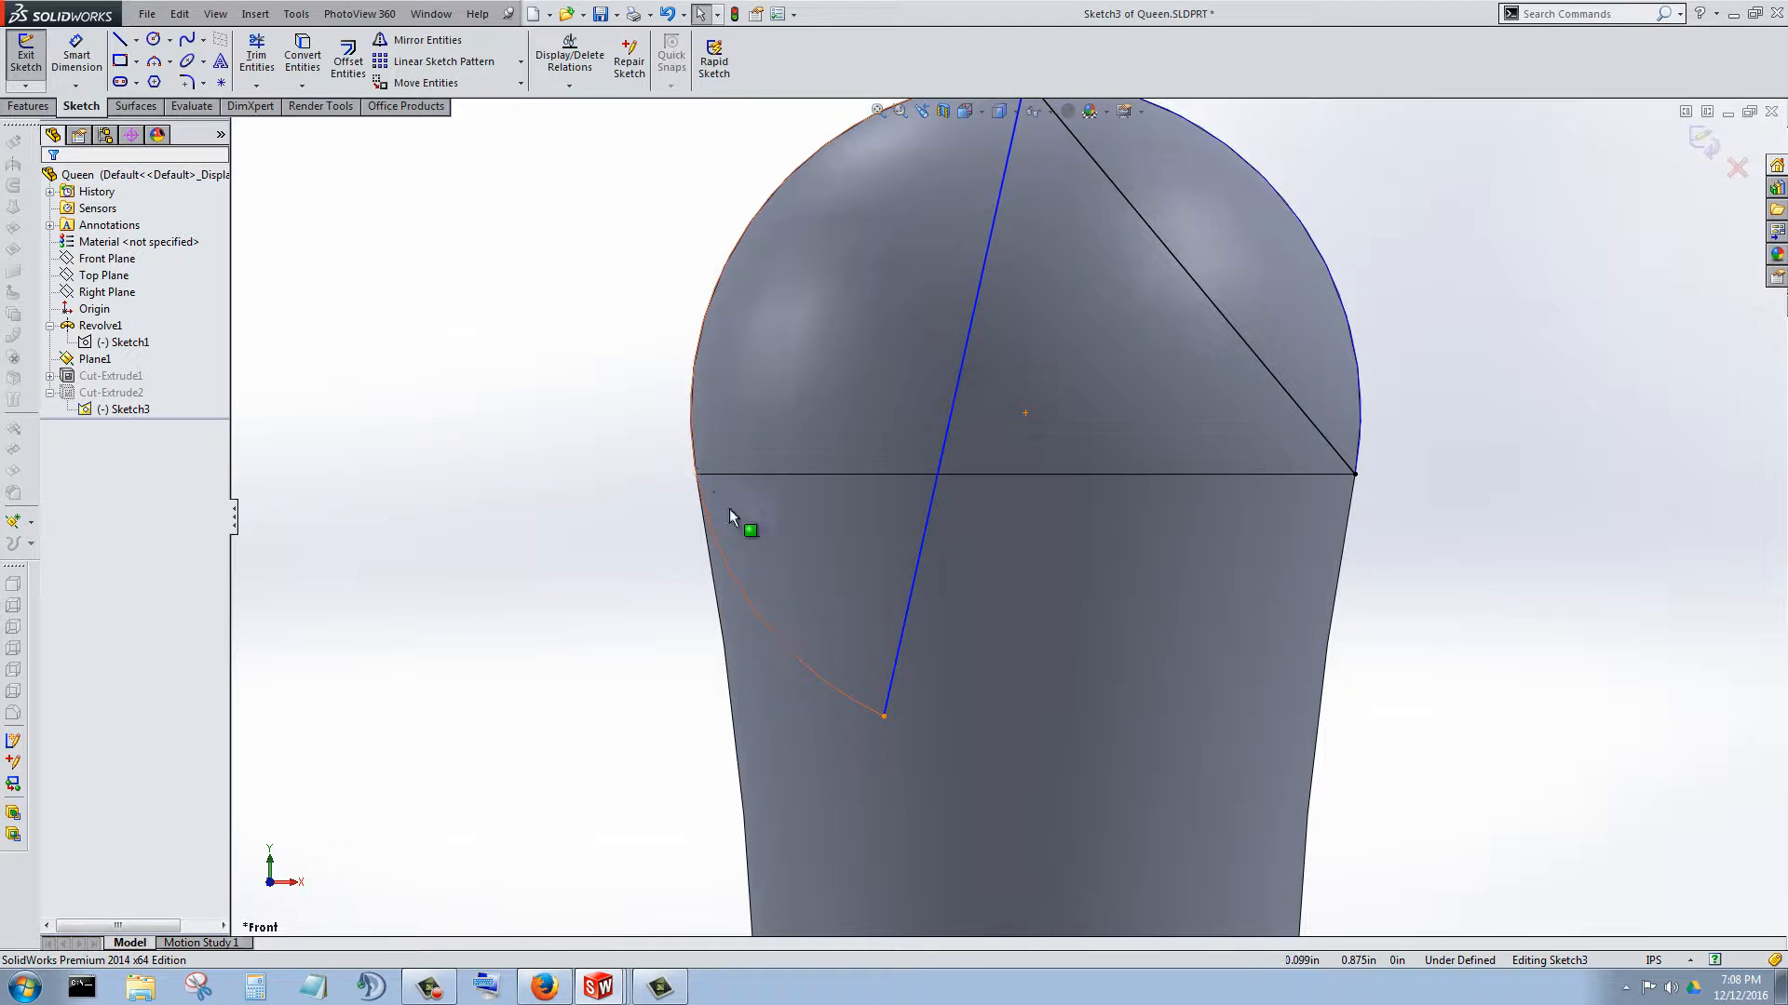
left_click(883, 715)
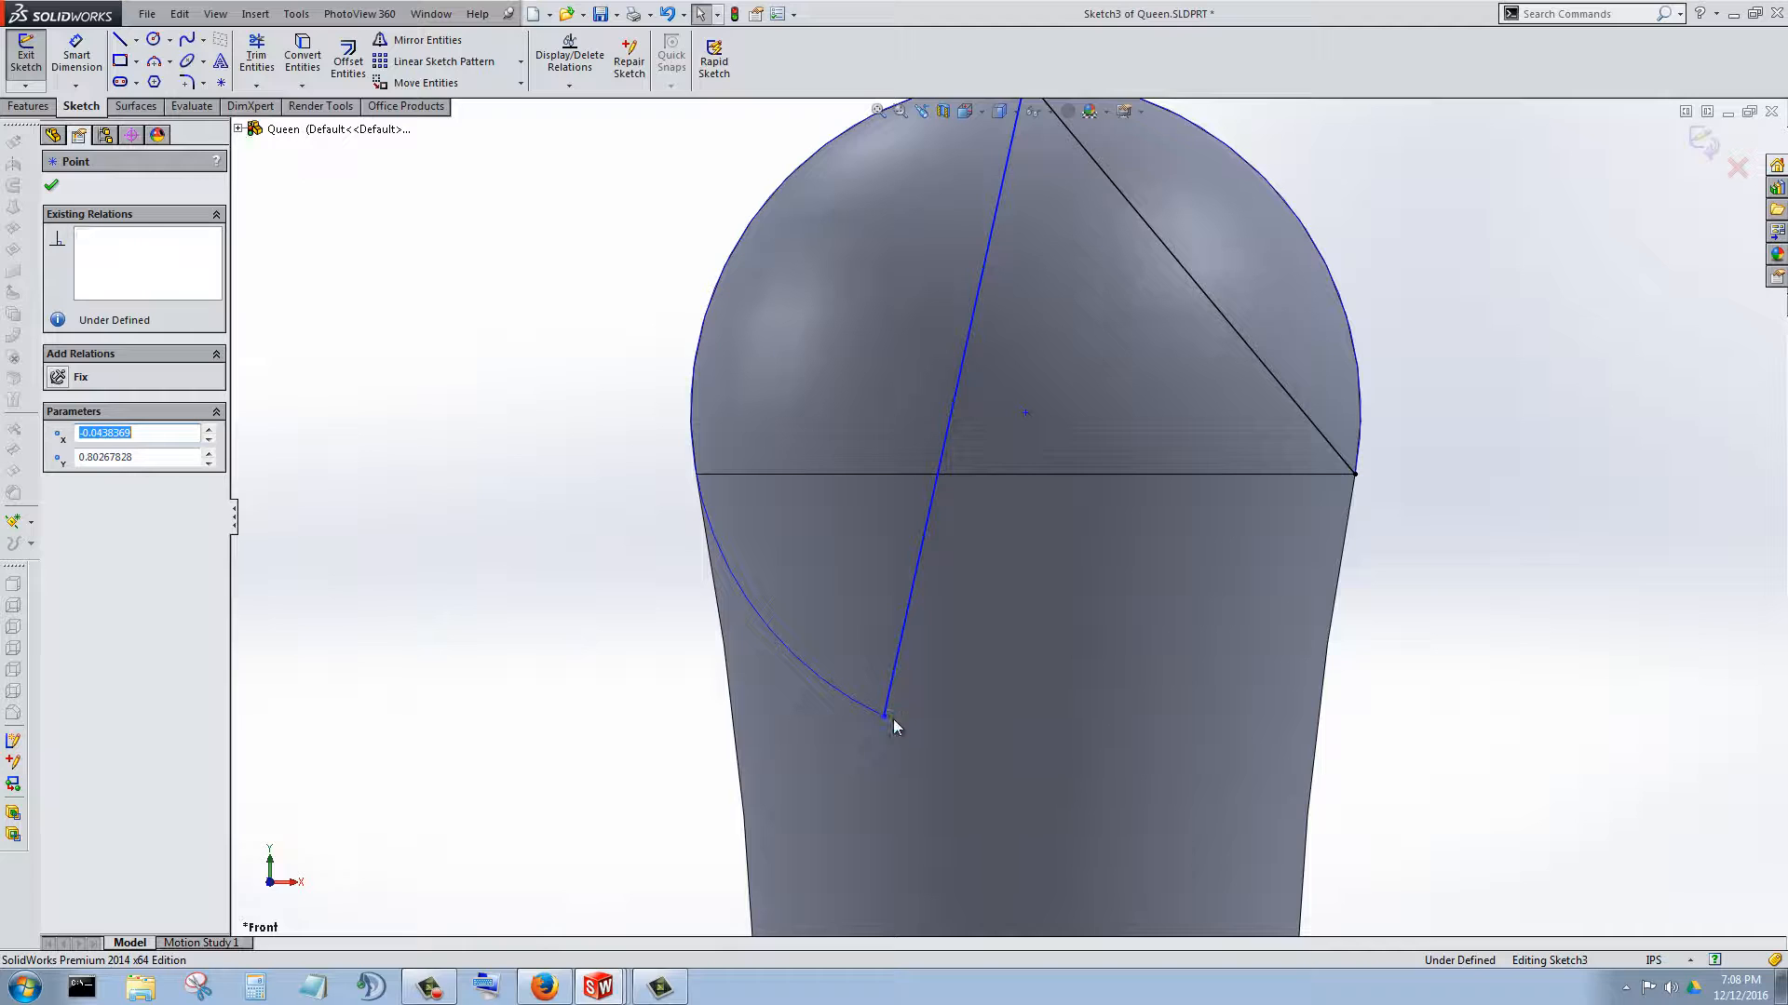
left_click(883, 716)
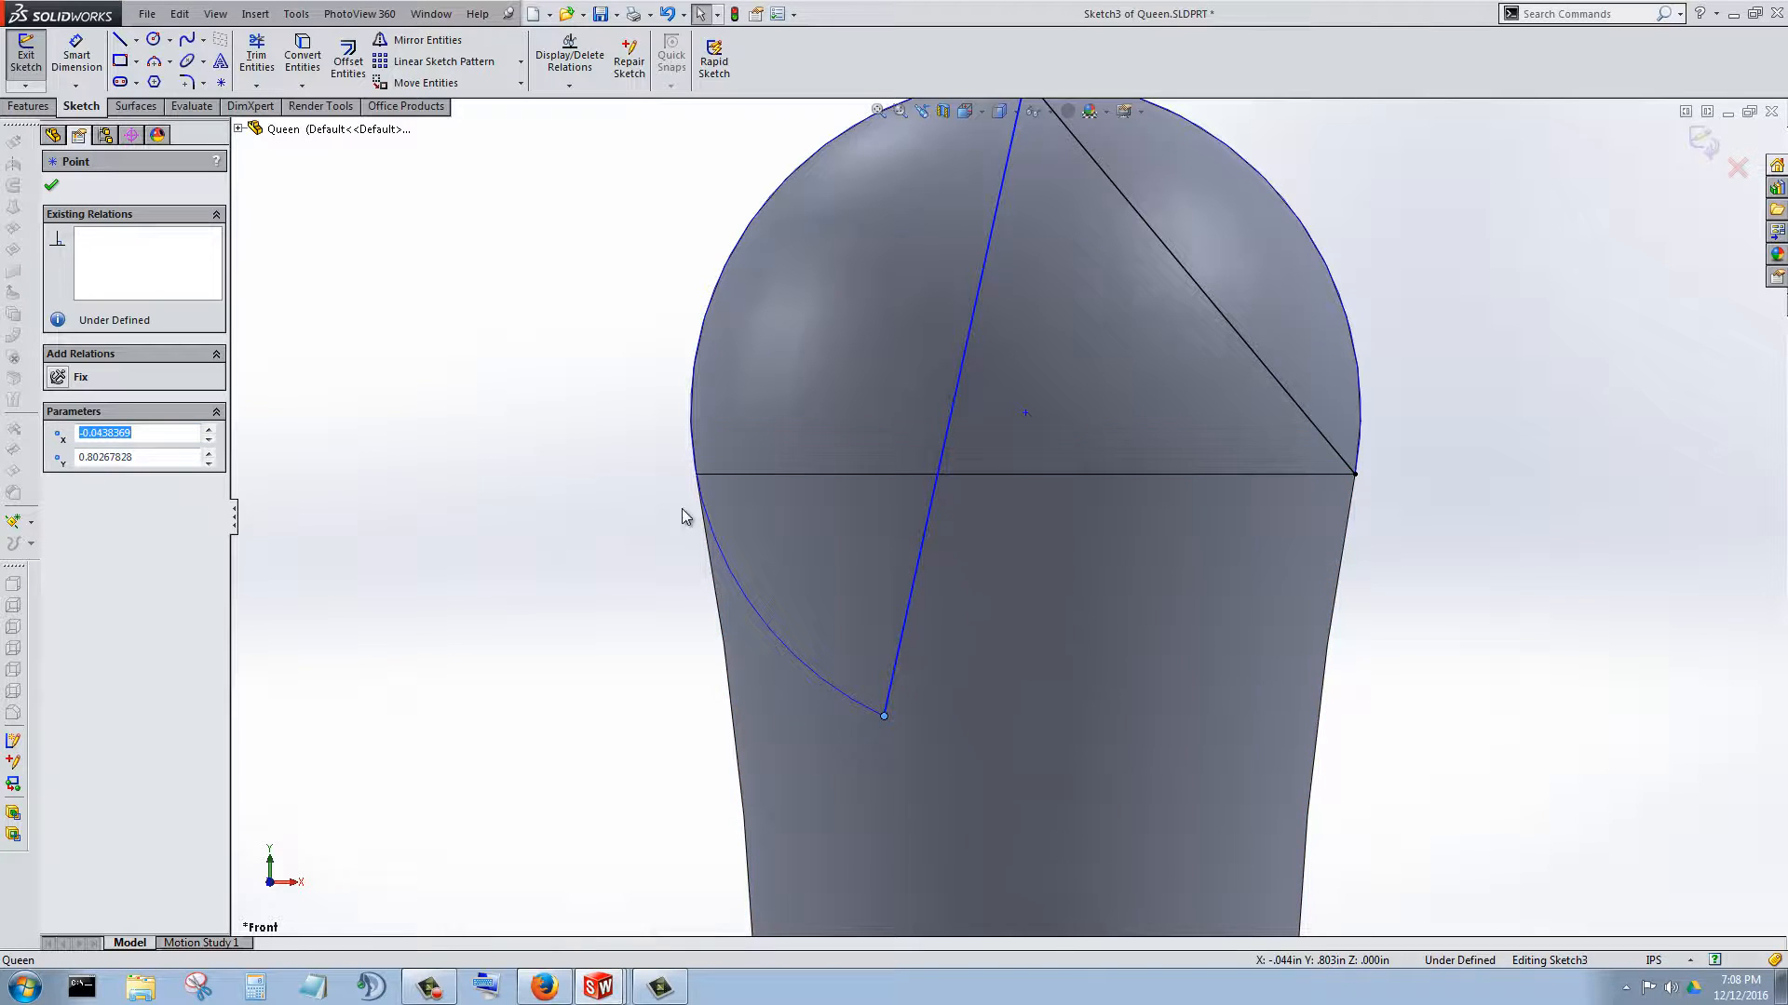
left_click(706, 475, "ctrl")
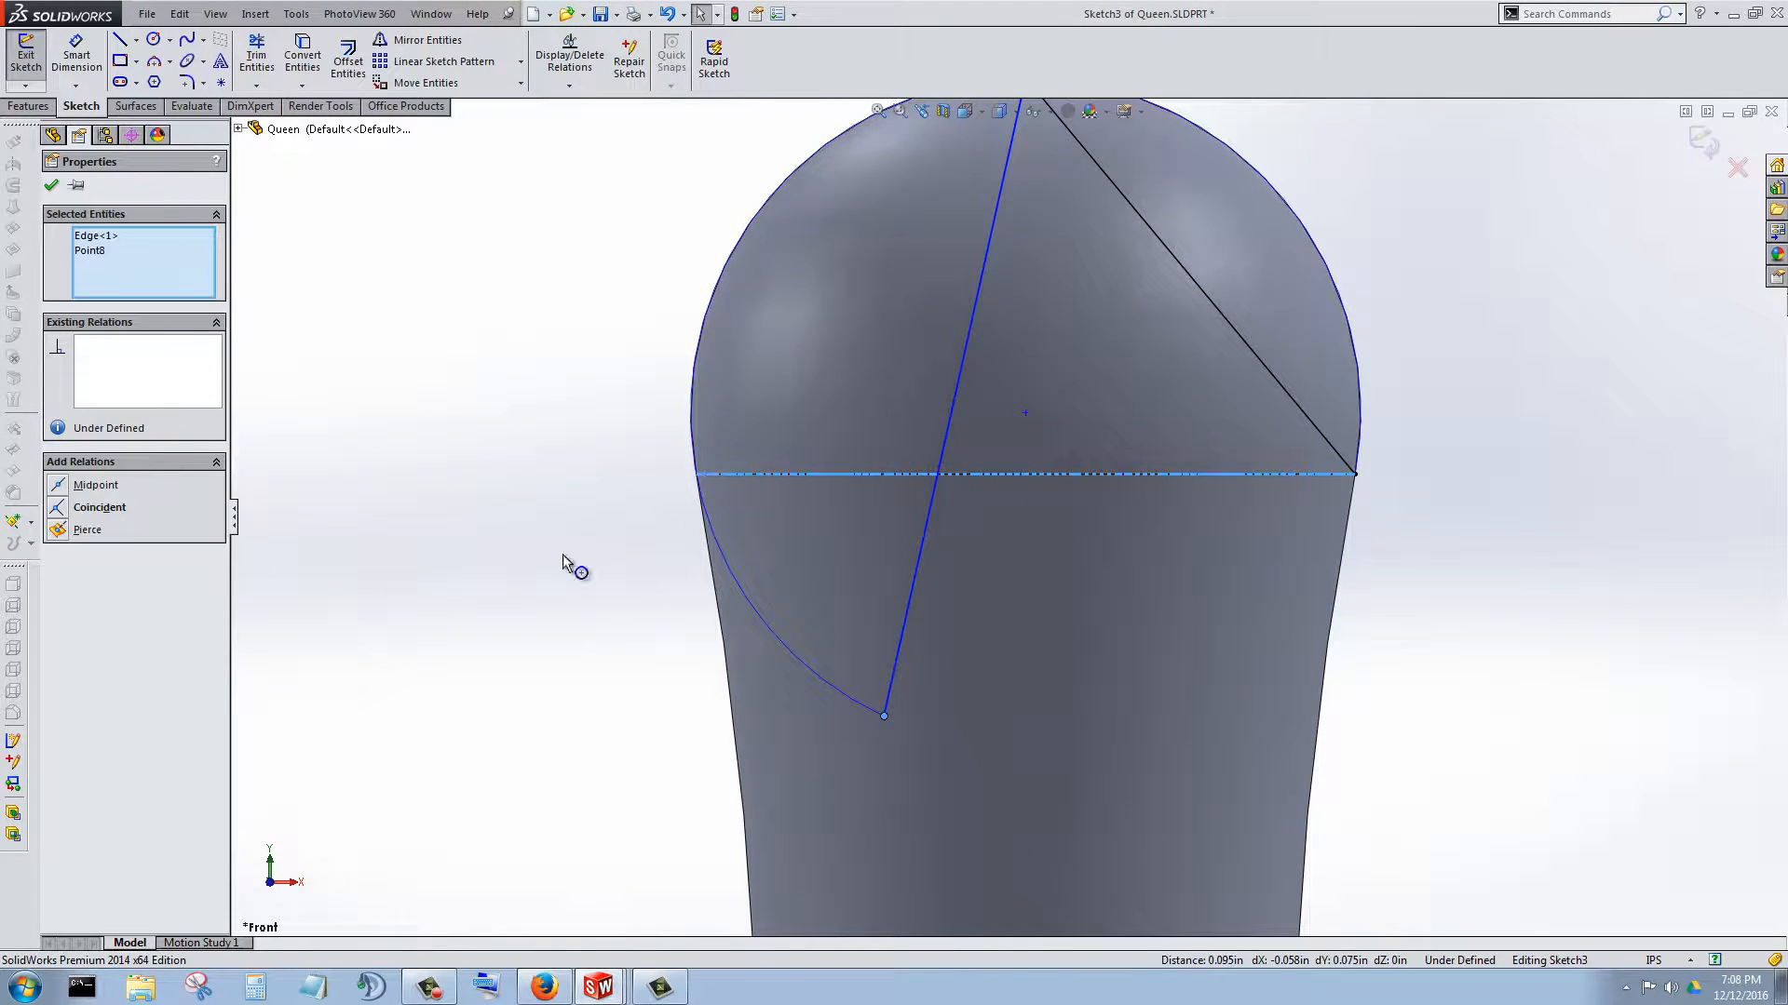
left_click(94, 507)
scroll(689, 497, "up", 4)
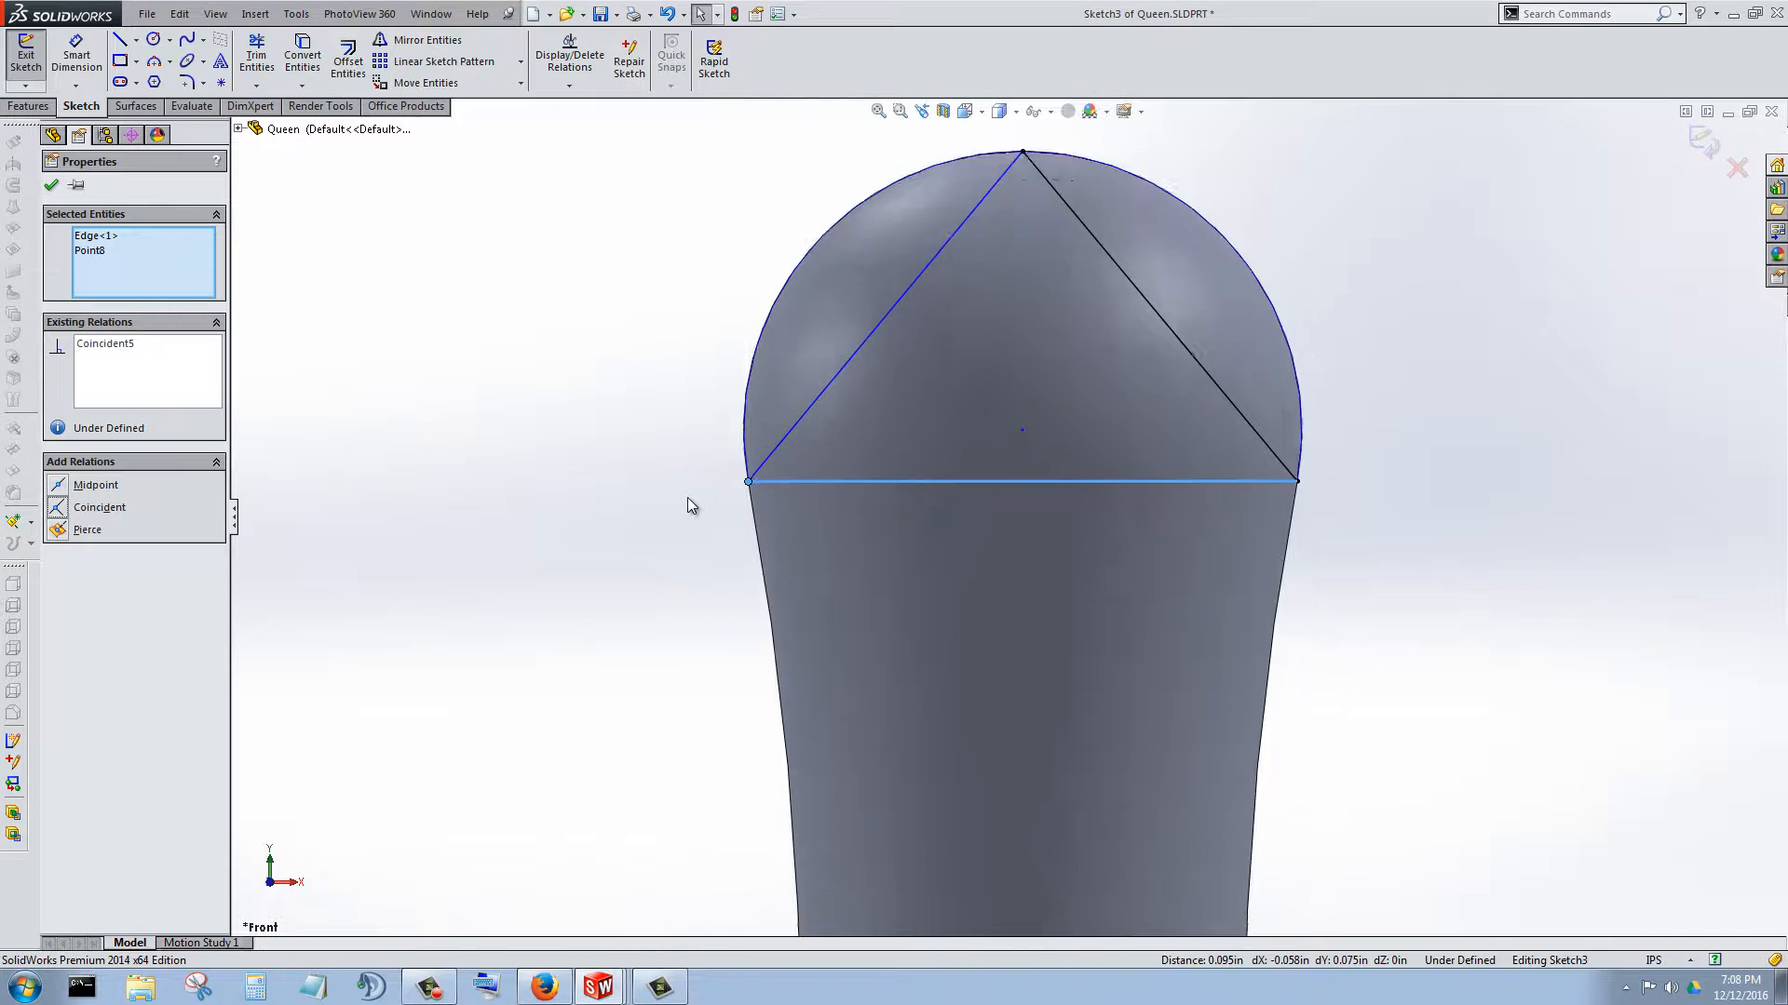
scroll(1059, 409, "down", 3)
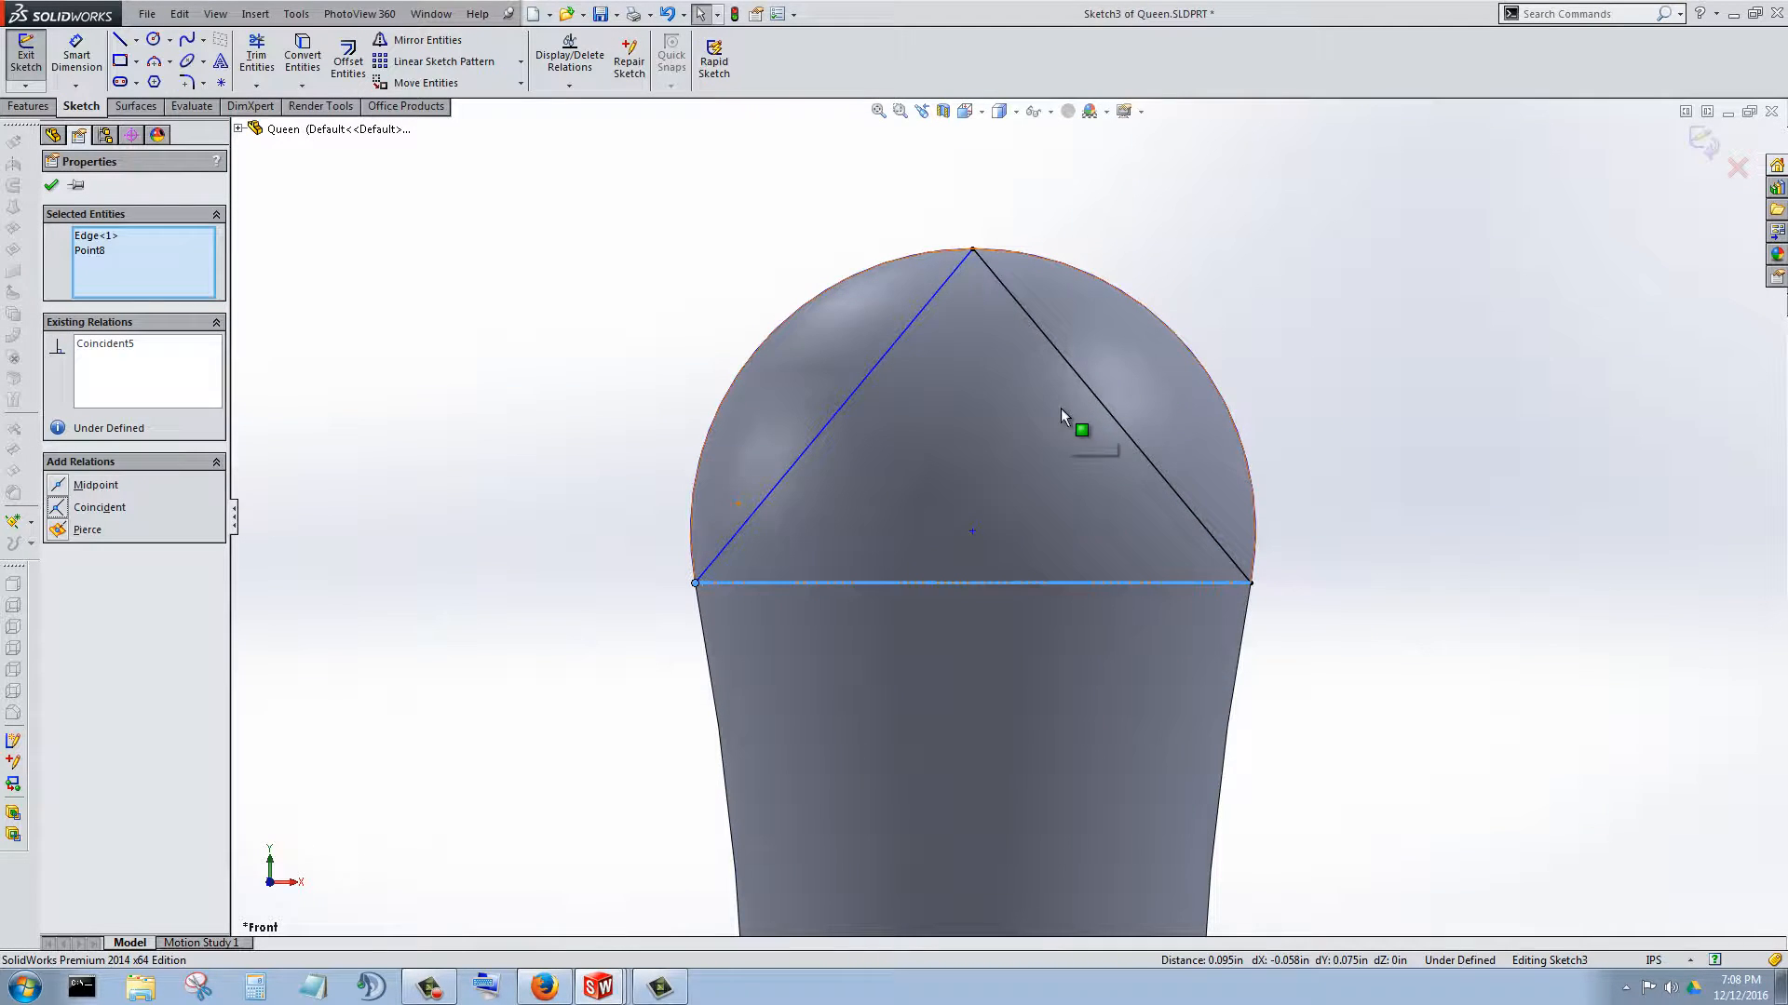
left_click(53, 188)
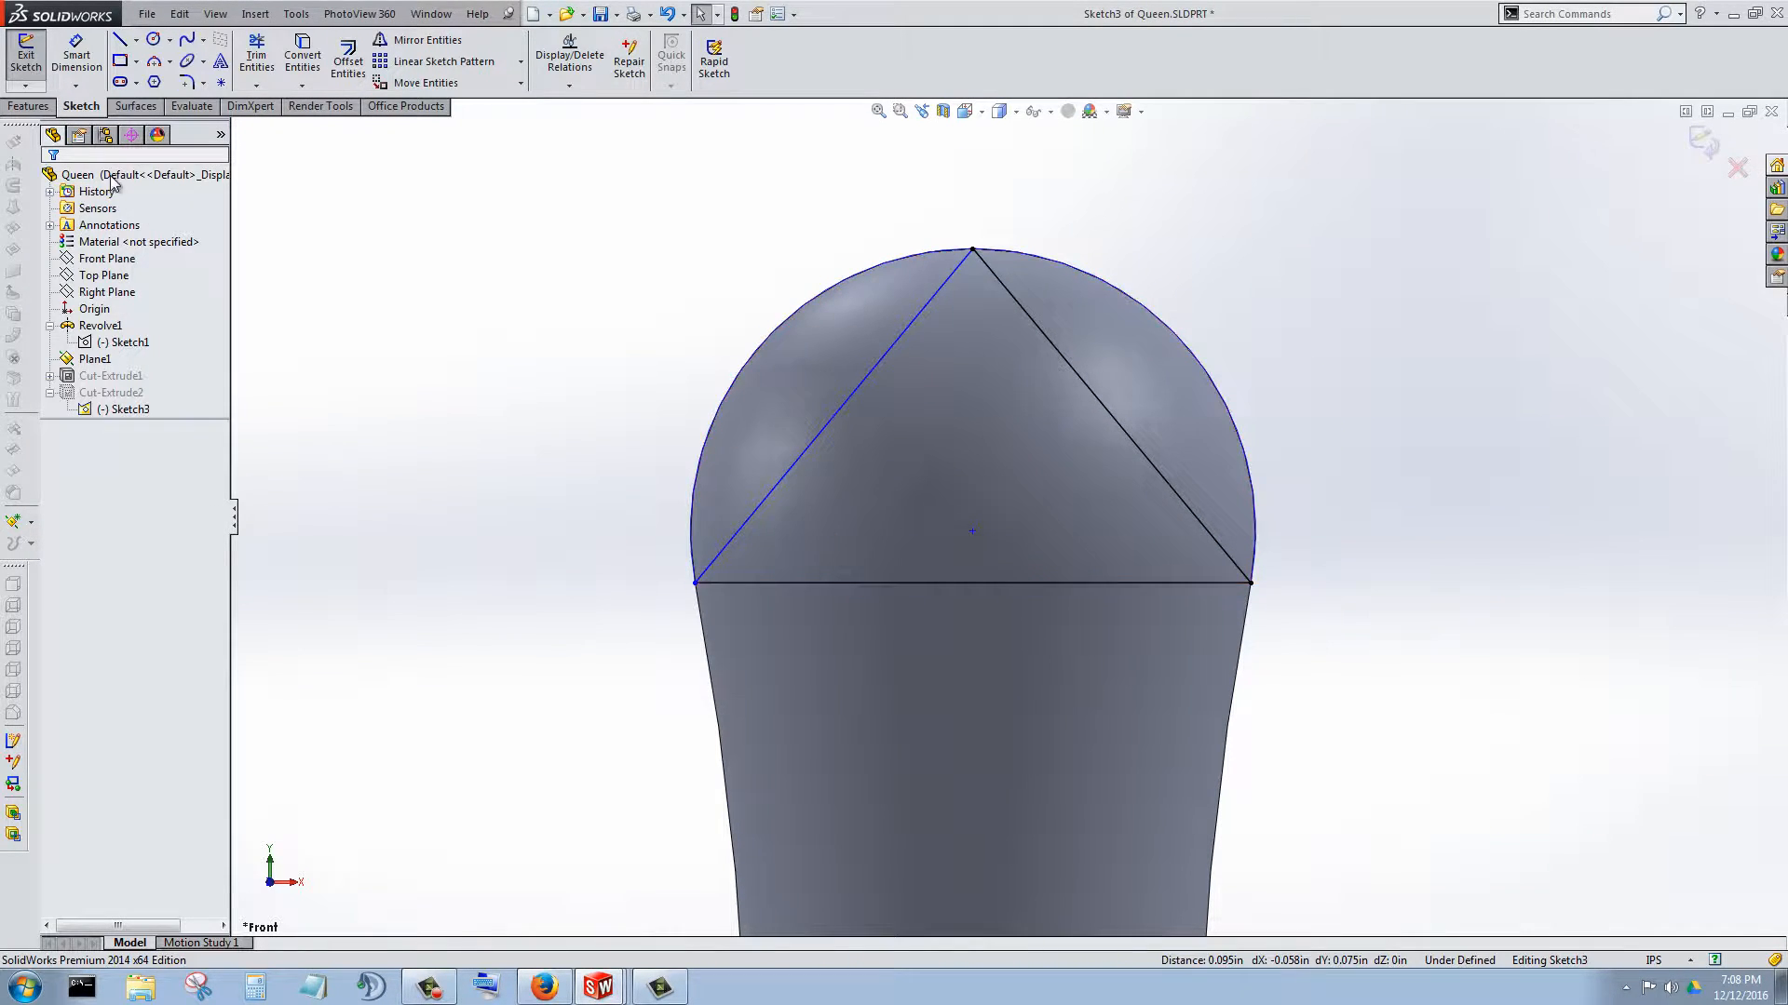
left_click(34, 67)
- Examine the flat cut faces on the queen's head and their sketch from several sides
mouse_move(966, 559)
middle_mouse_down()
mouse_move(776, 553)
mouse_move(850, 491)
mouse_move(1177, 459)
mouse_move(1000, 549)
middle_mouse_up()
scroll(875, 587, "down", 3)
middle_click_drag(875, 586, 985, 503)
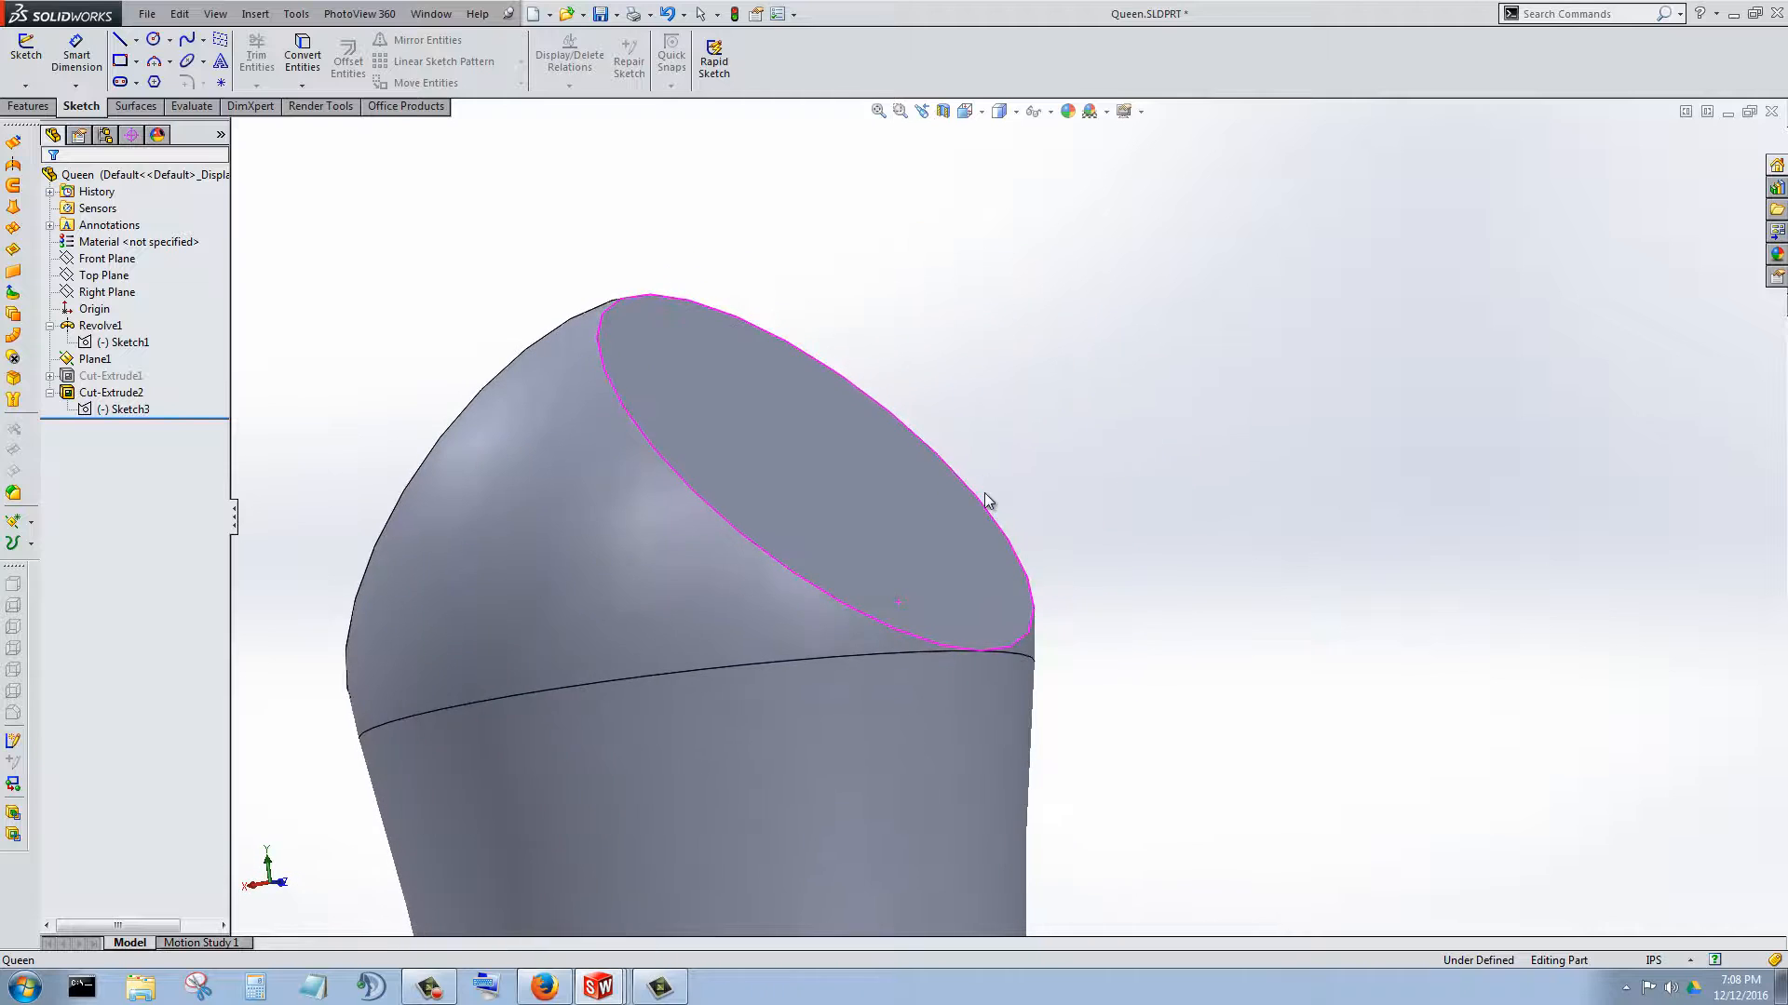
right_click(130, 412)
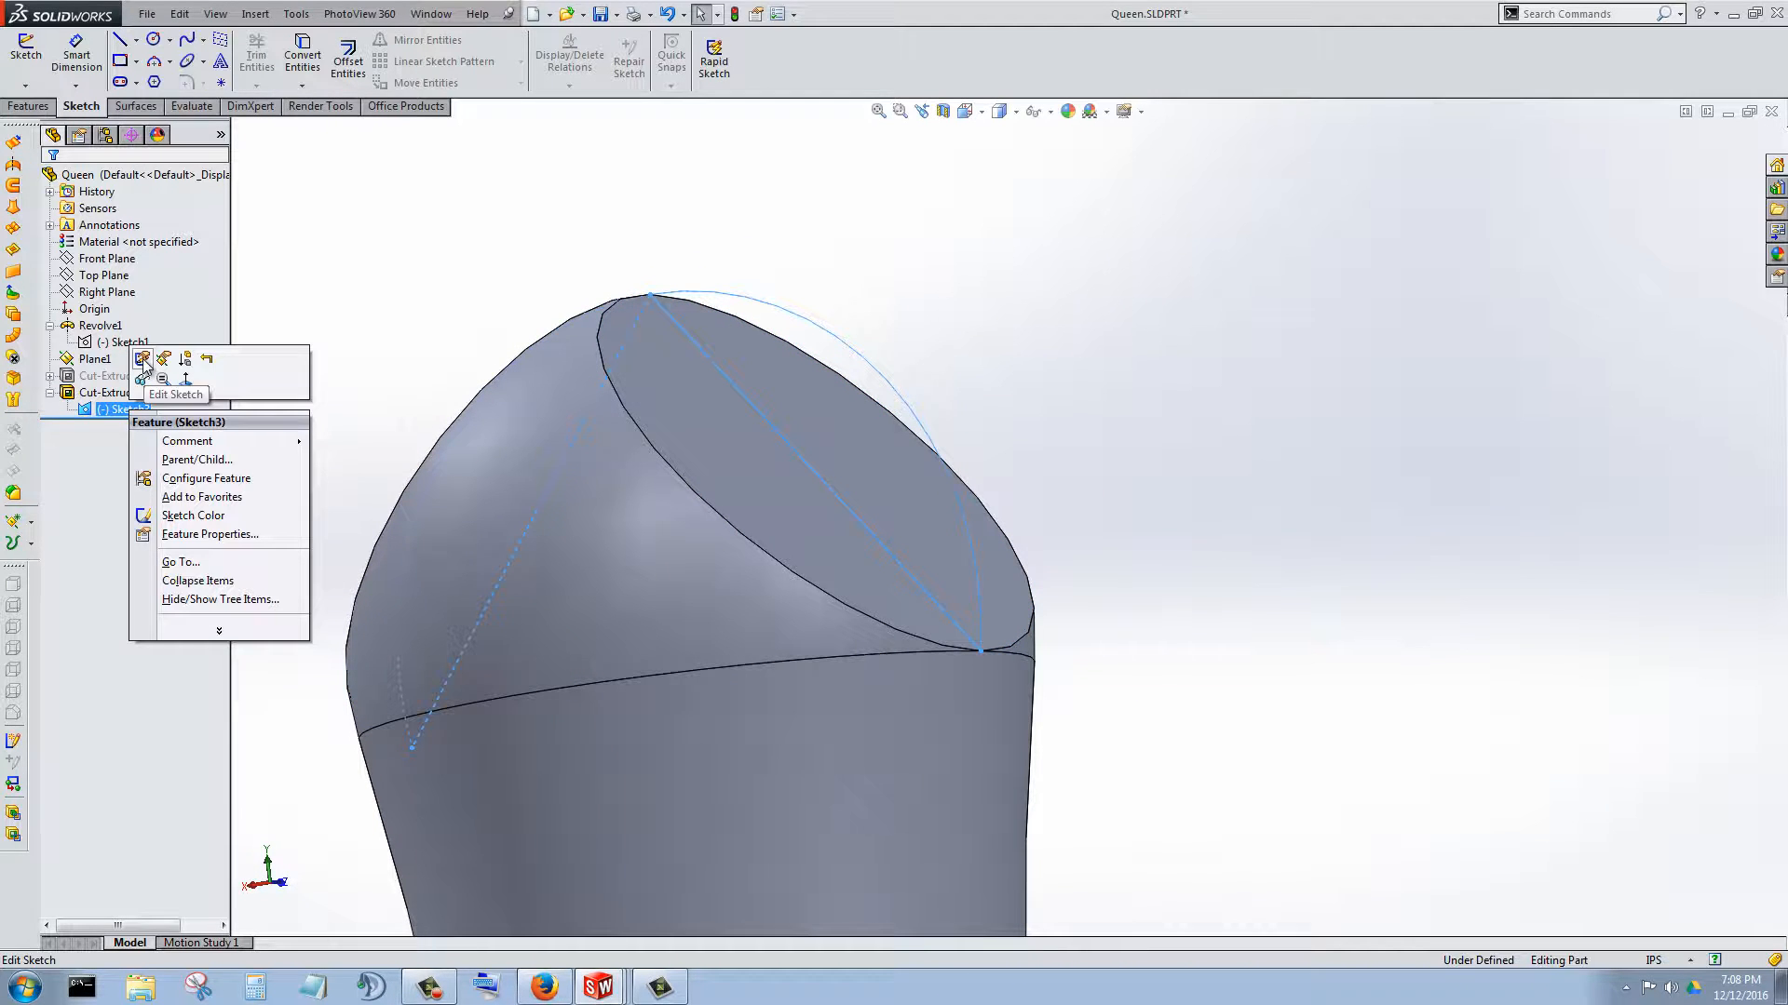
left_click(149, 357)
scroll(756, 549, "up", 3)
mouse_move(756, 553)
middle_mouse_down()
mouse_move(591, 550)
mouse_move(571, 623)
mouse_move(596, 623)
middle_mouse_up()
scroll(853, 538, "up", 5)
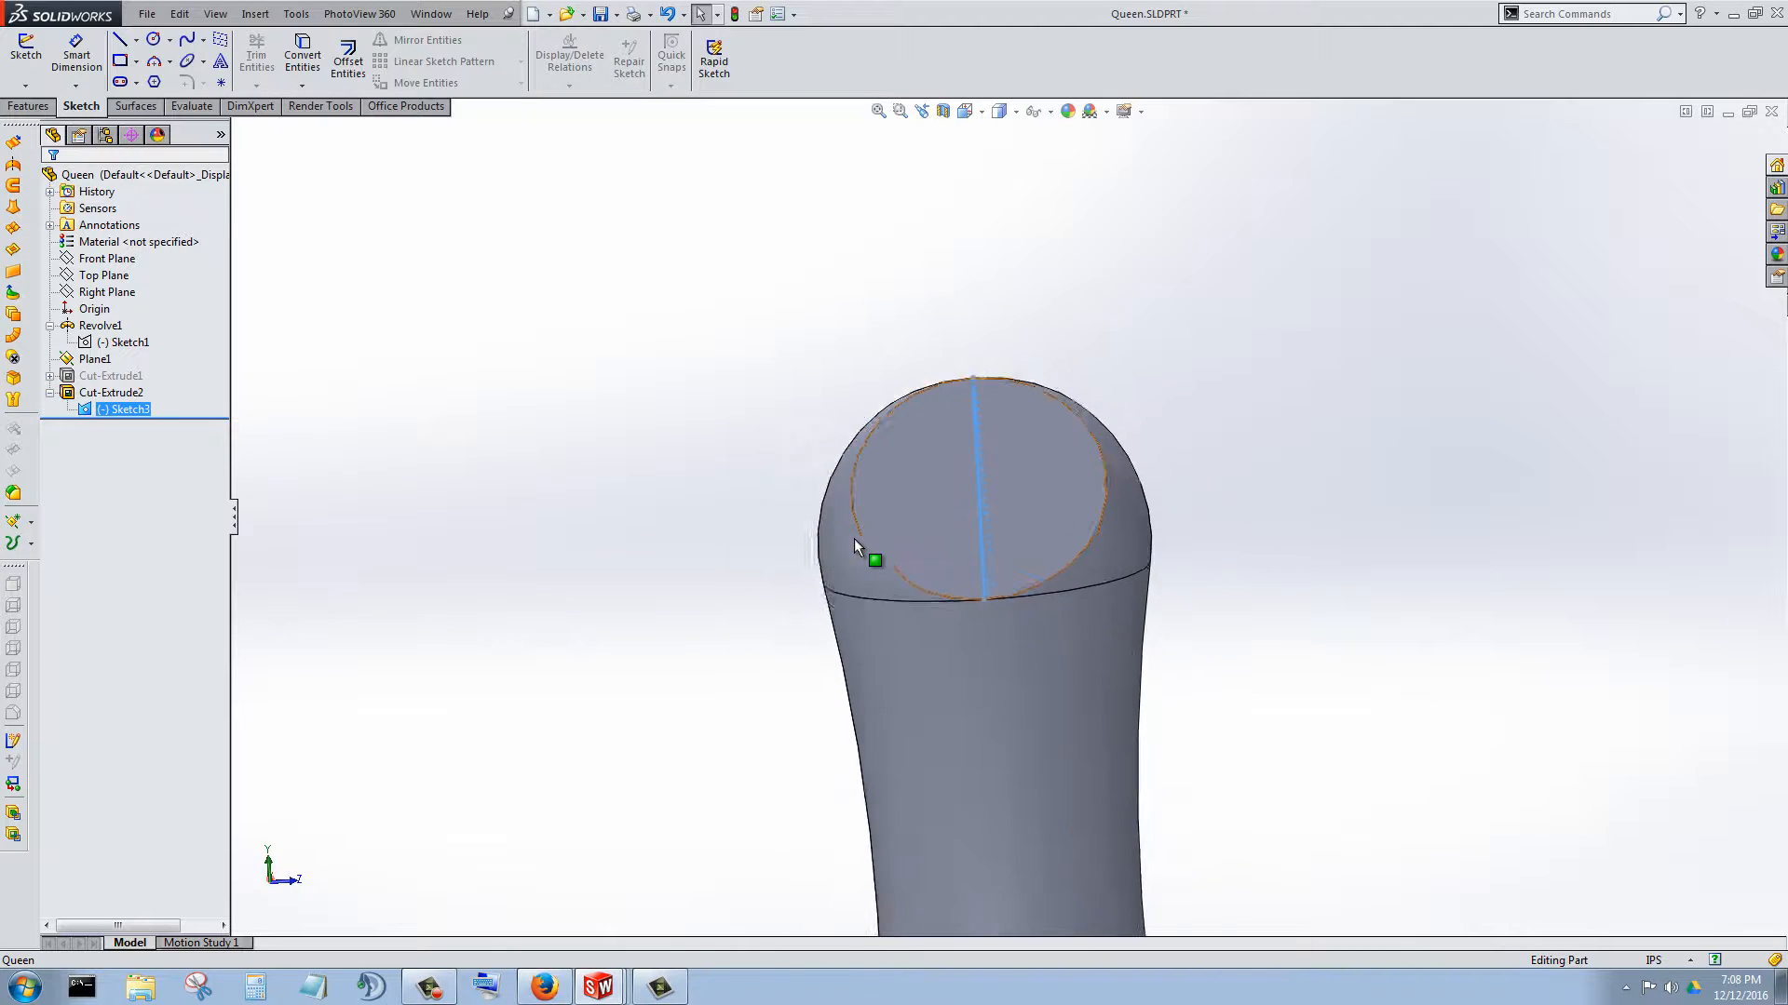
scroll(935, 529, "down", 4)
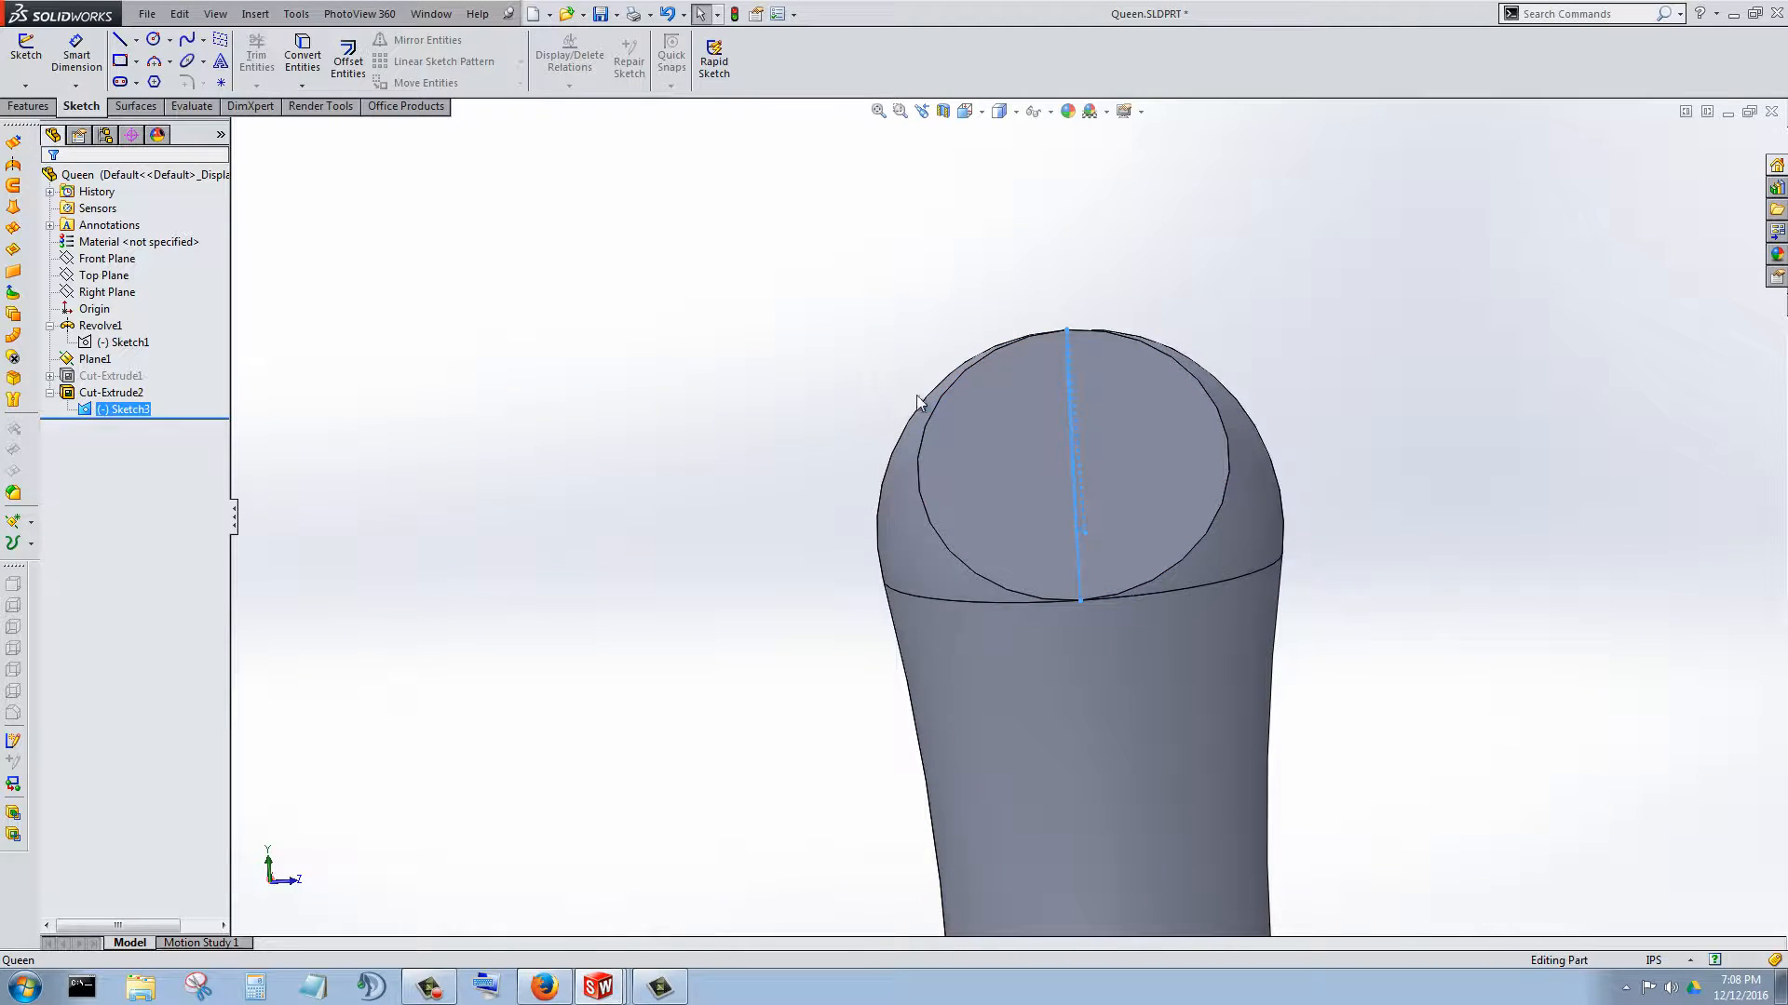
- Open Cut-Extrude2's sketch for editing and copy its two arcs and two slanted lines
right_click(121, 408)
left_click(138, 352)
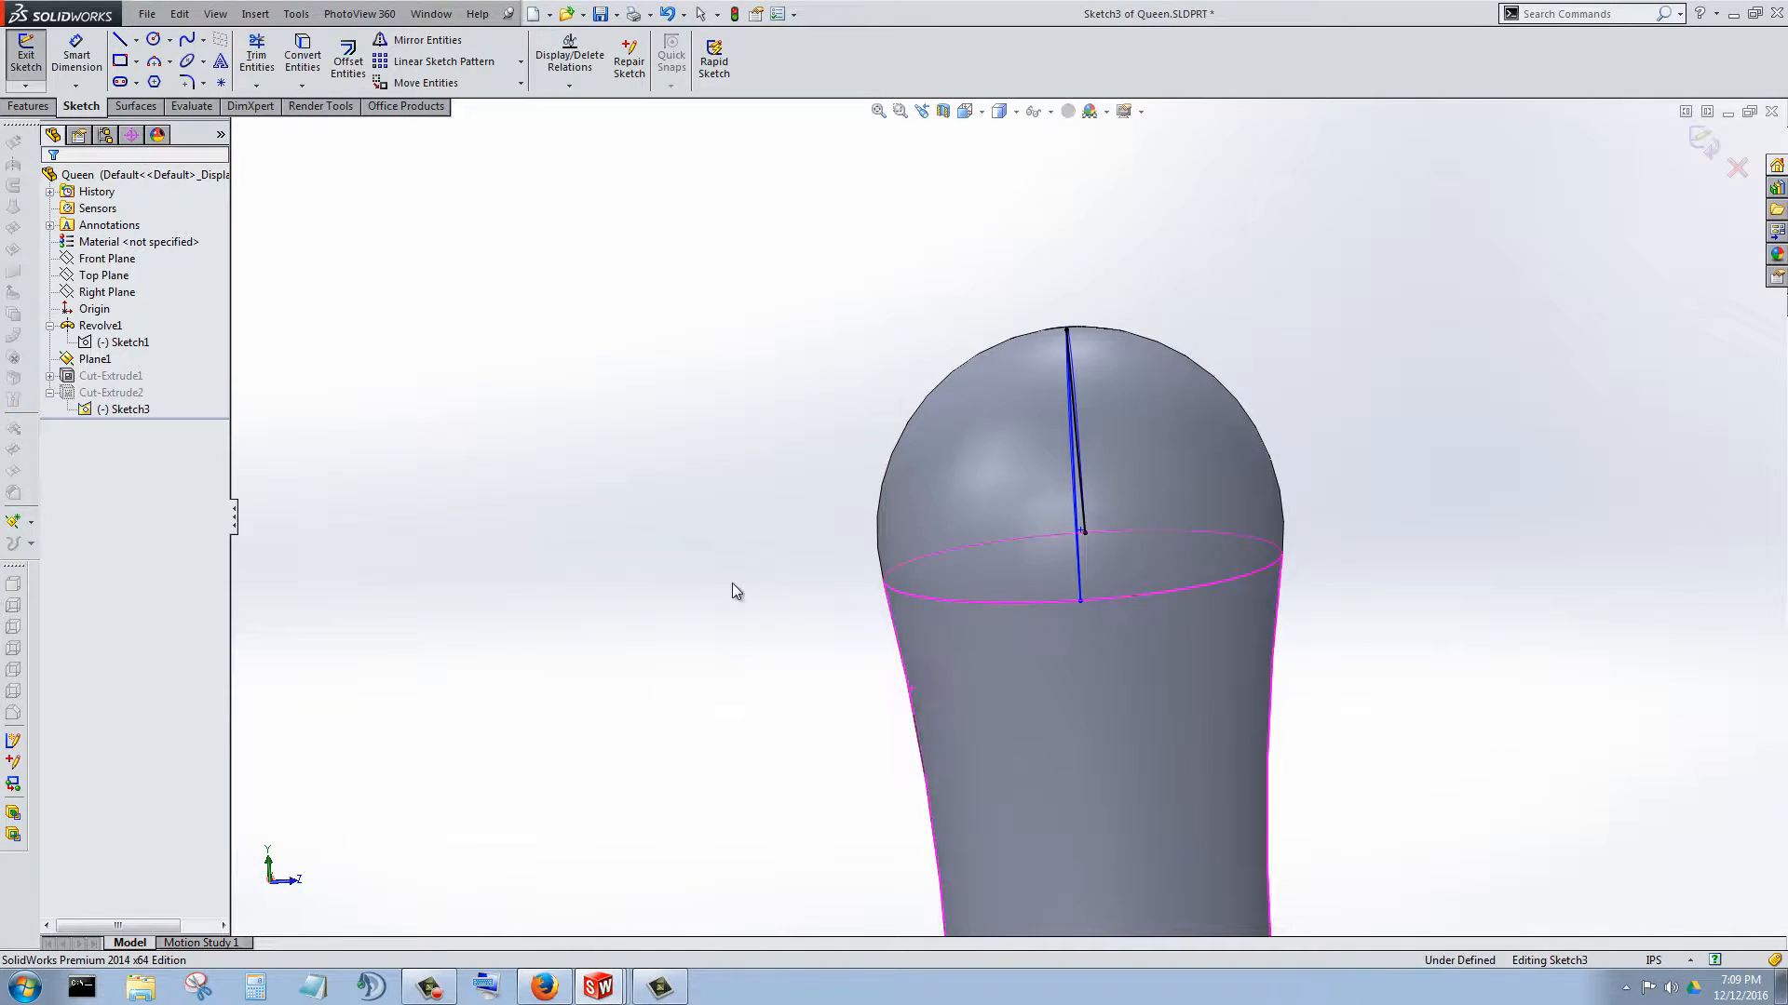
mouse_move(341, 287)
left_mouse_down()
mouse_move(611, 471)
mouse_move(1283, 844)
left_mouse_up()
left_click(180, 13)
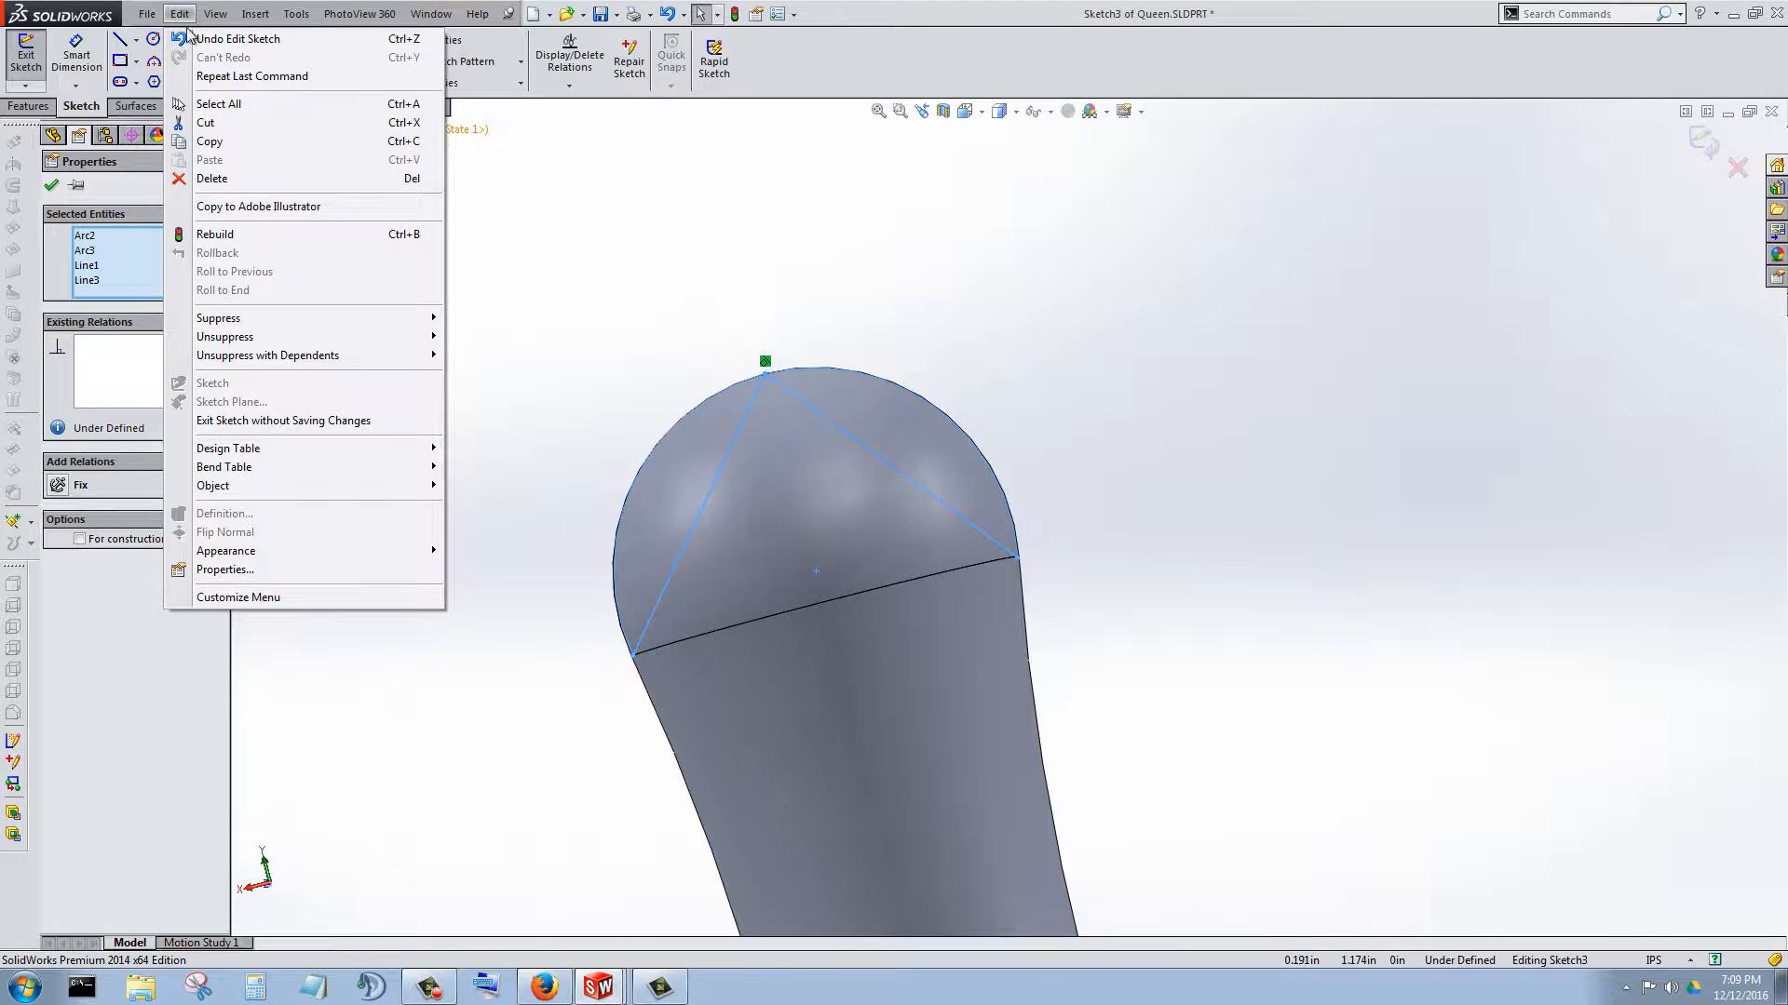
left_click(236, 146)
key("Escape")
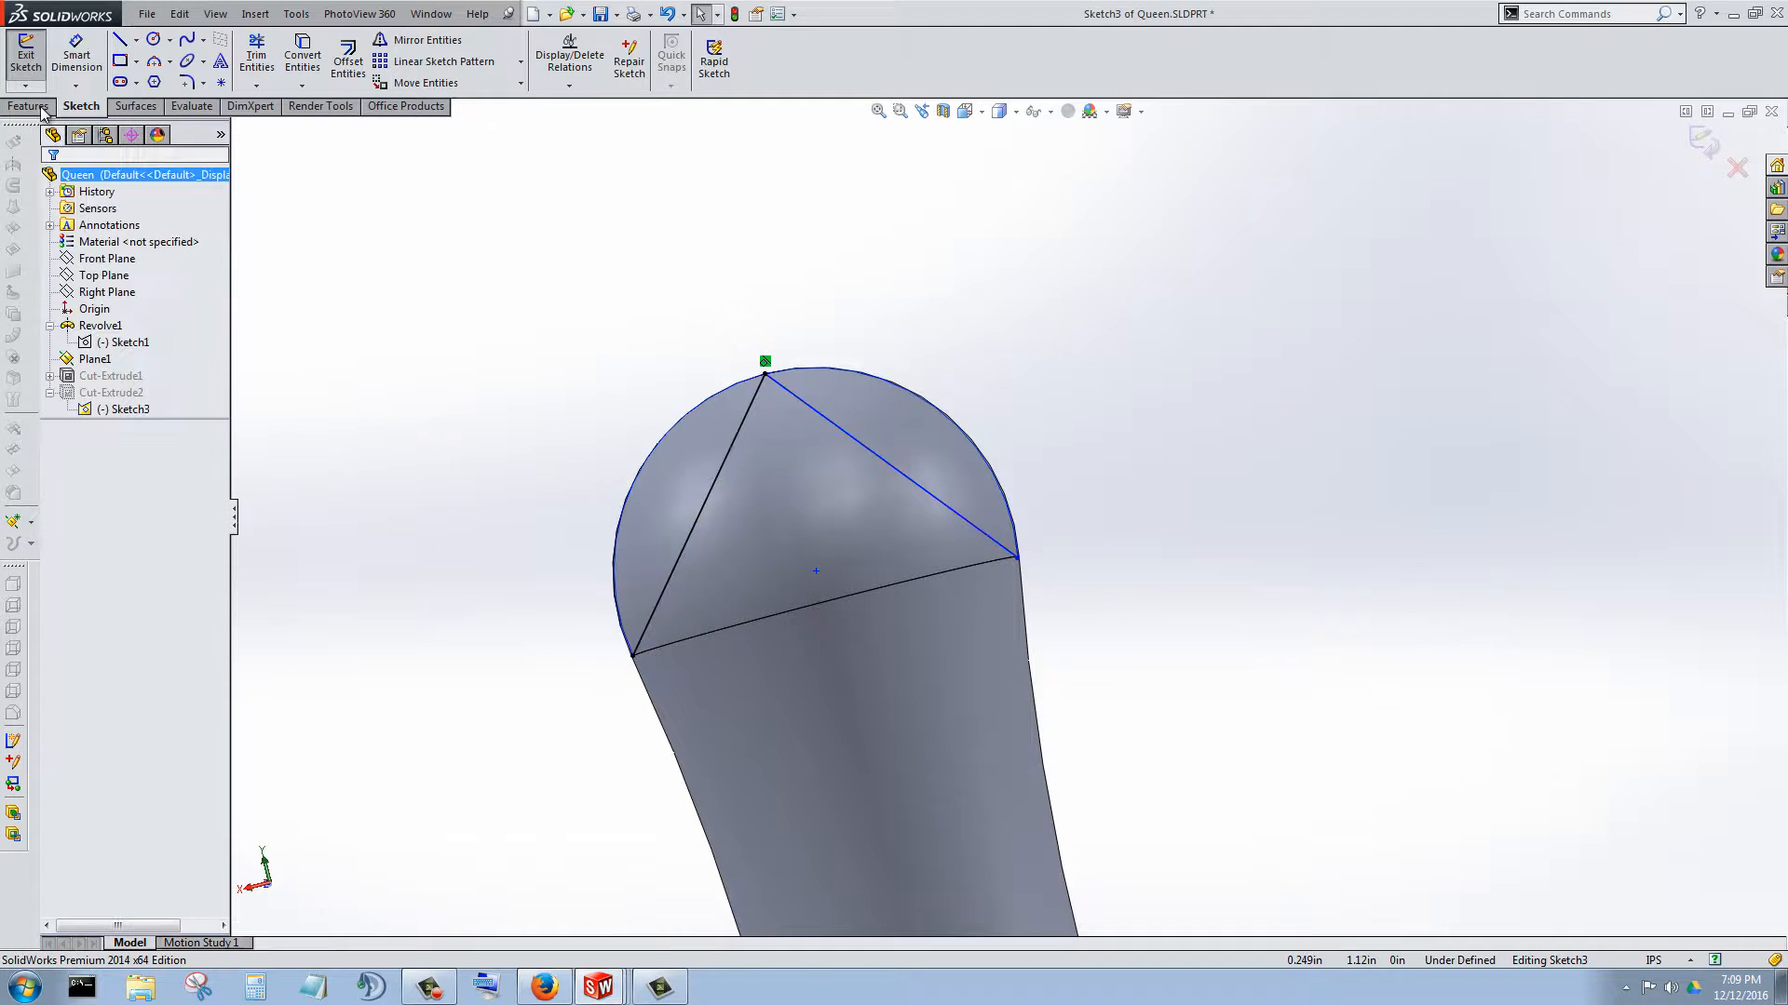
- Start a new sketch on the Right Plane, viewed square to it
mouse_move(662, 576)
middle_mouse_down()
mouse_move(1015, 582)
mouse_move(611, 447)
mouse_move(571, 507)
mouse_move(718, 506)
mouse_move(745, 531)
mouse_move(697, 523)
mouse_move(685, 407)
mouse_move(450, 459)
mouse_move(590, 475)
middle_mouse_up()
left_click(105, 260)
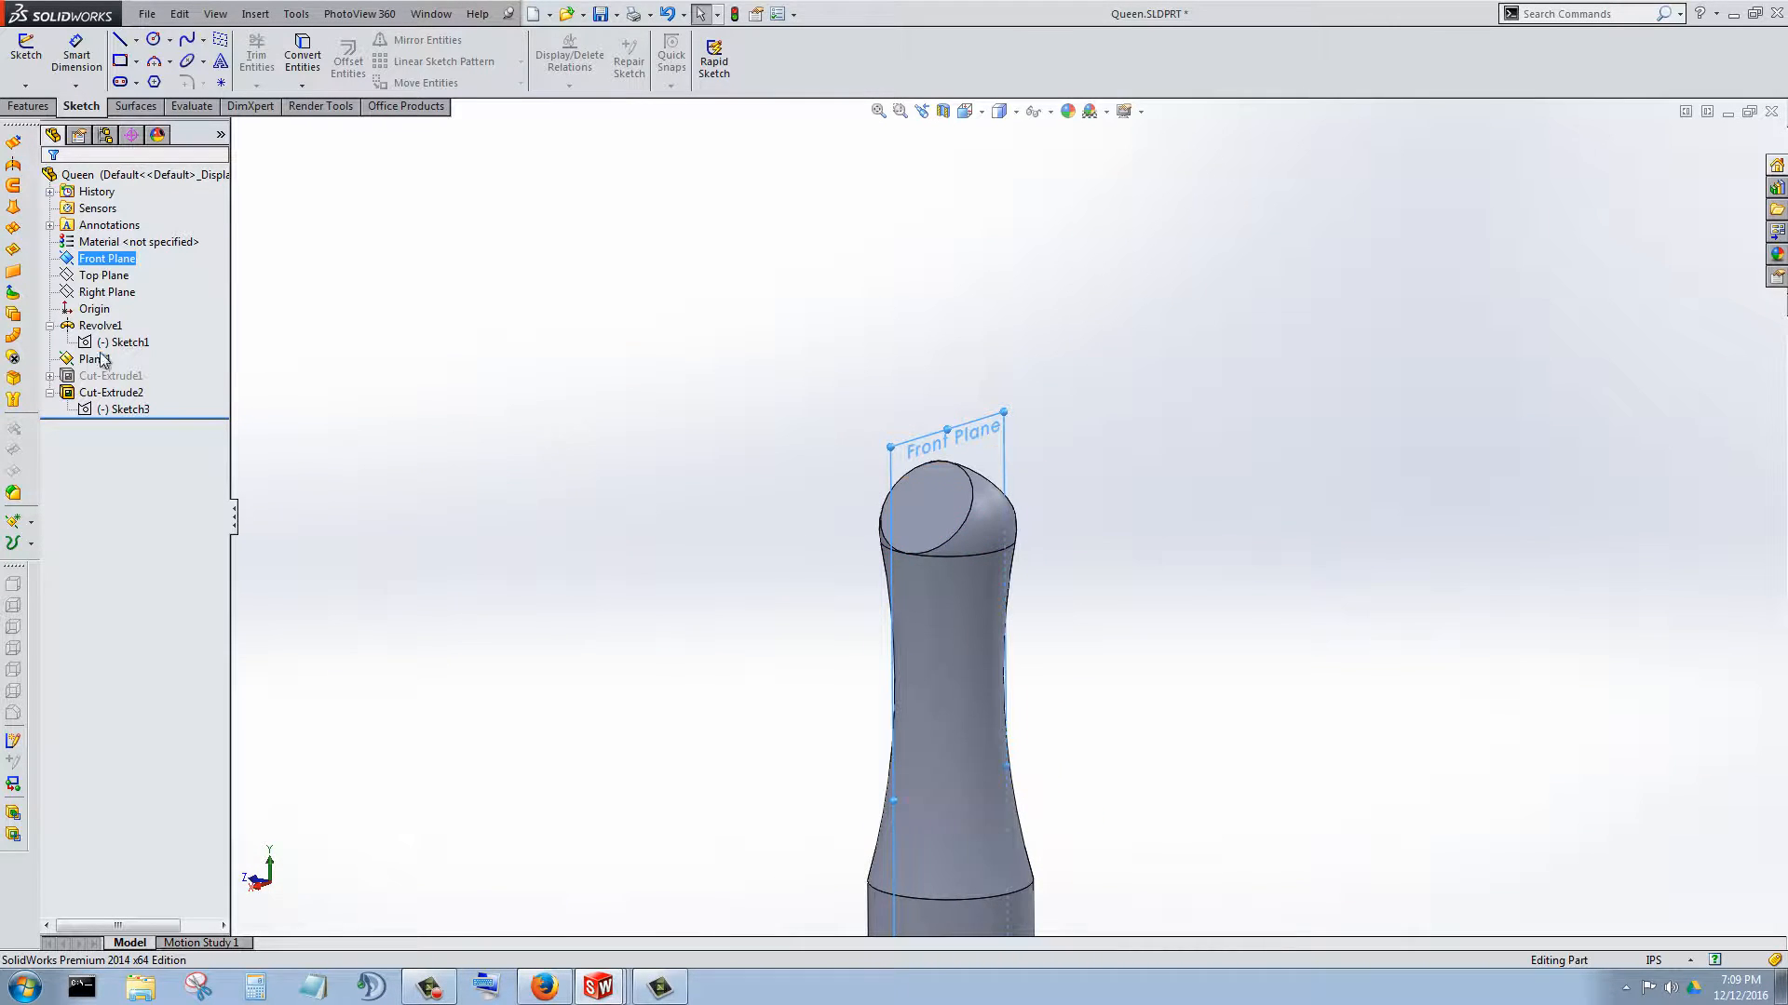
left_click(107, 291)
middle_click_drag(694, 545, 810, 563)
right_click(116, 293)
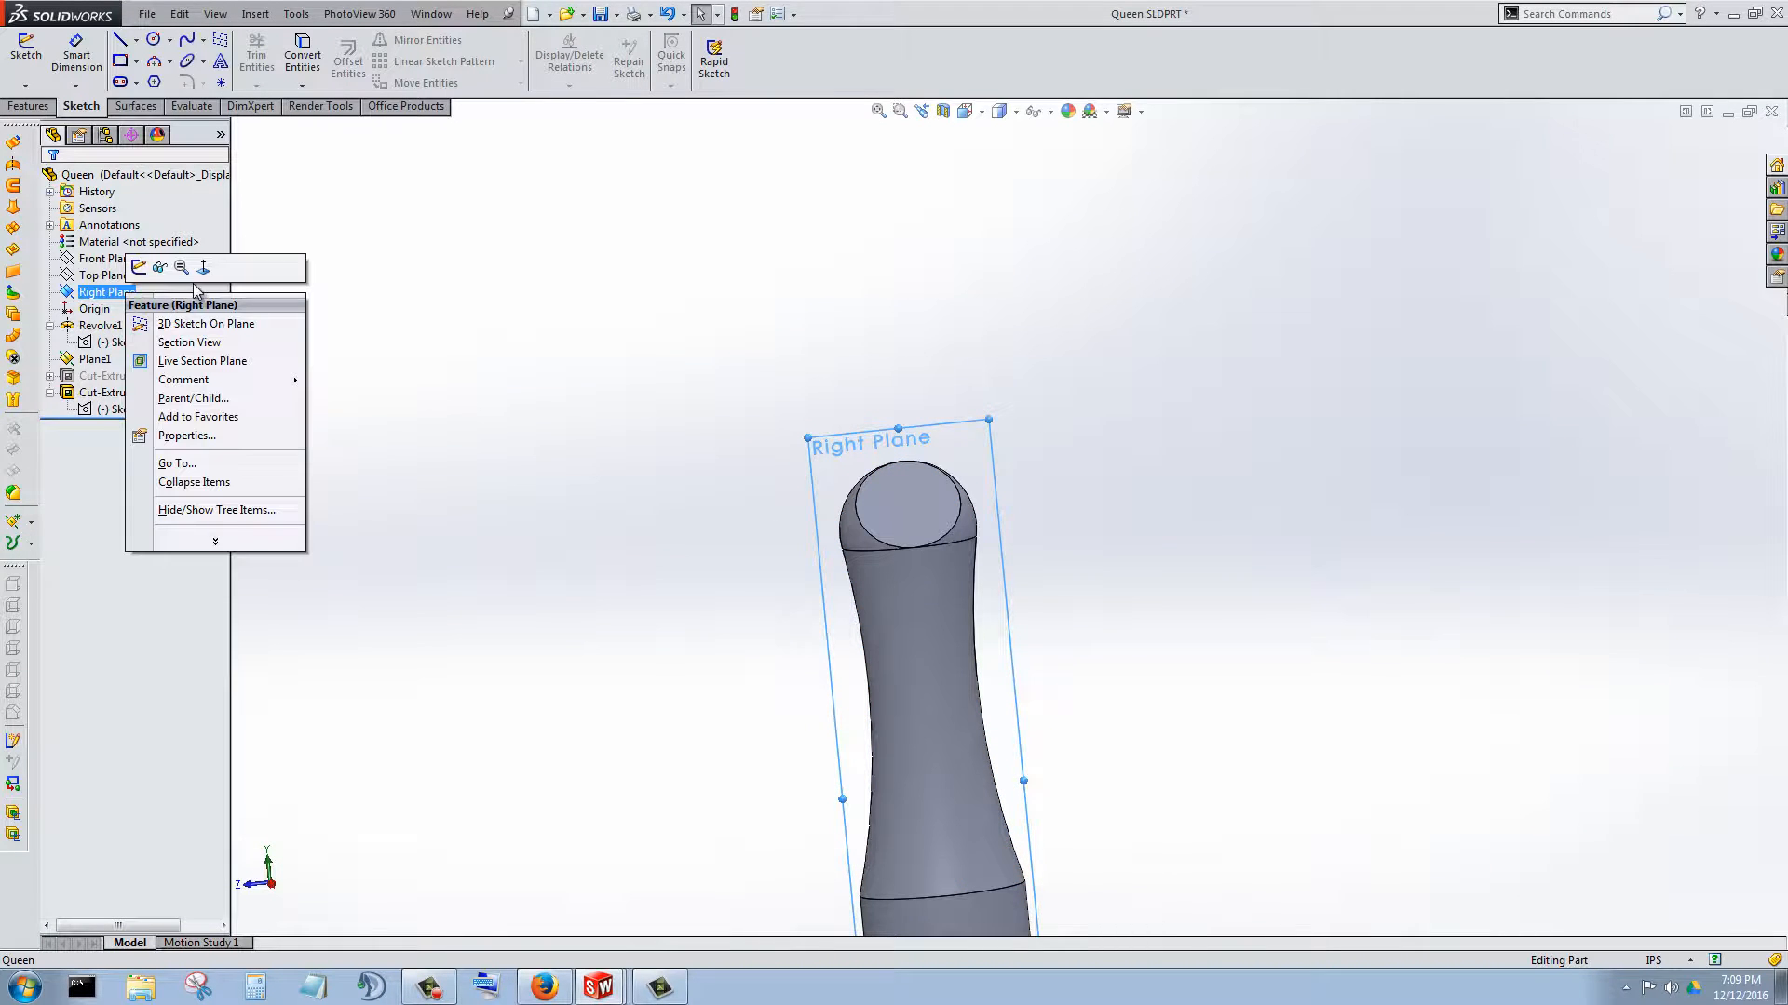
left_click(204, 269)
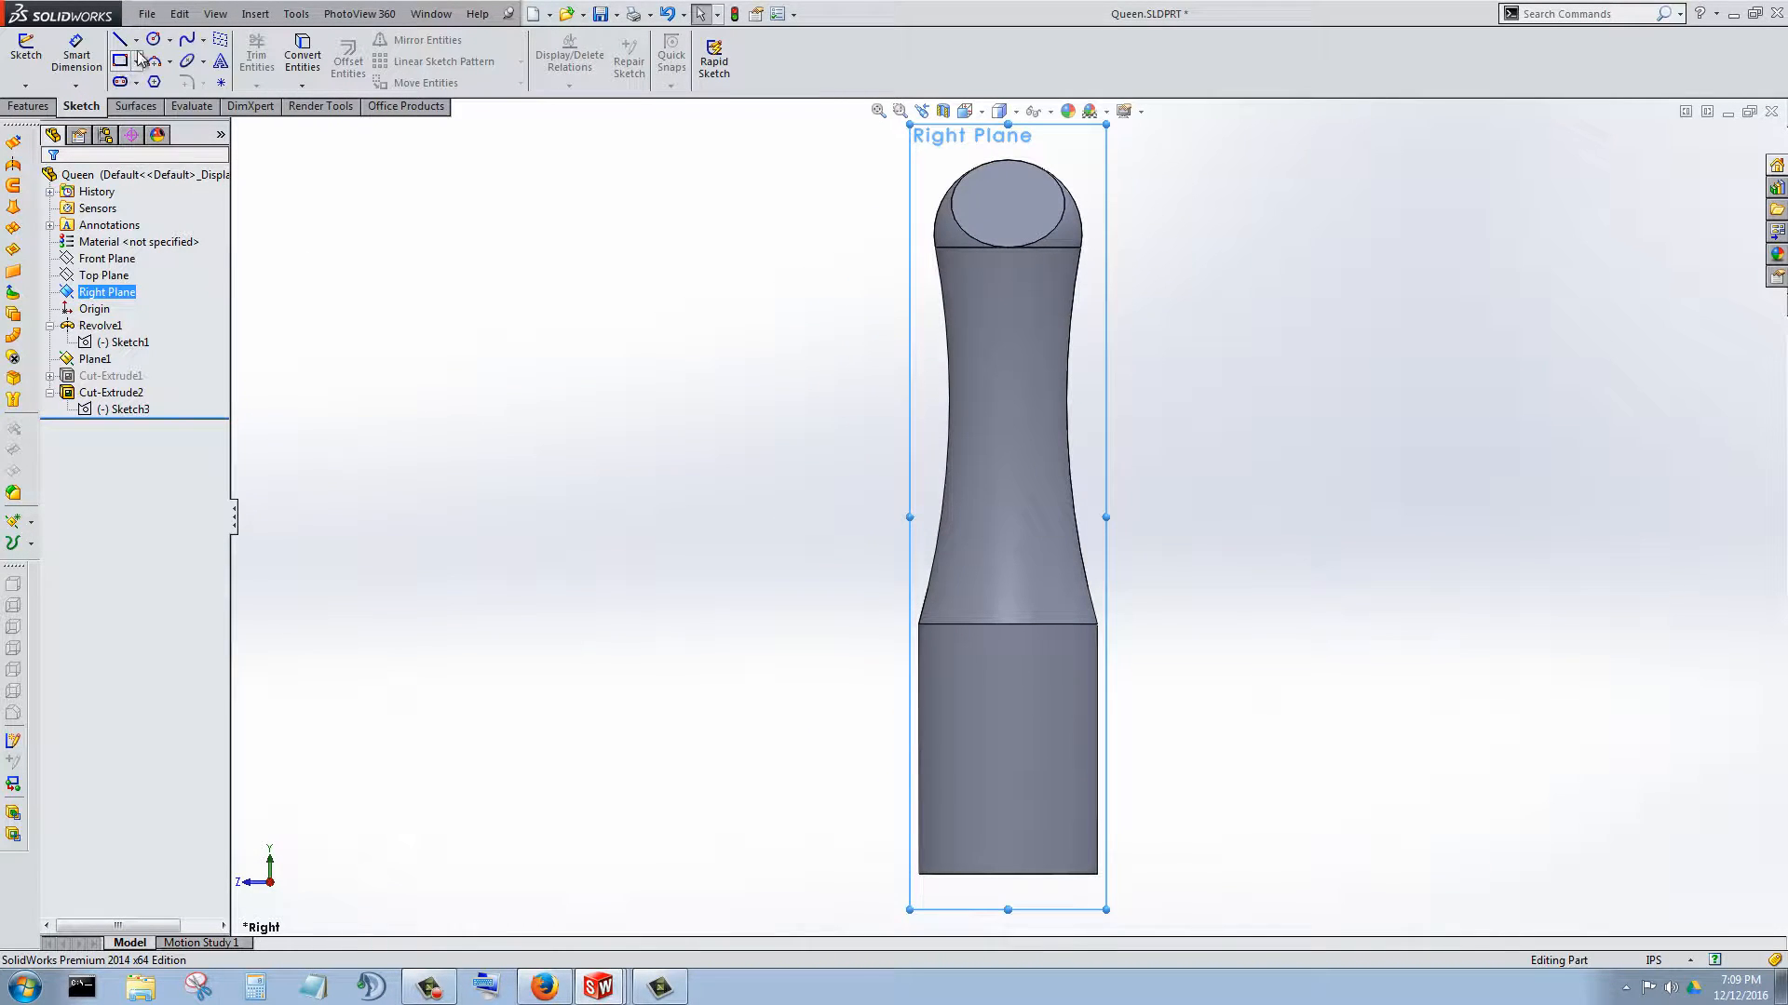
left_click(30, 51)
- Paste the copied arcs and slanted lines into the new Right Plane sketch
scroll(1000, 415, "up", 2)
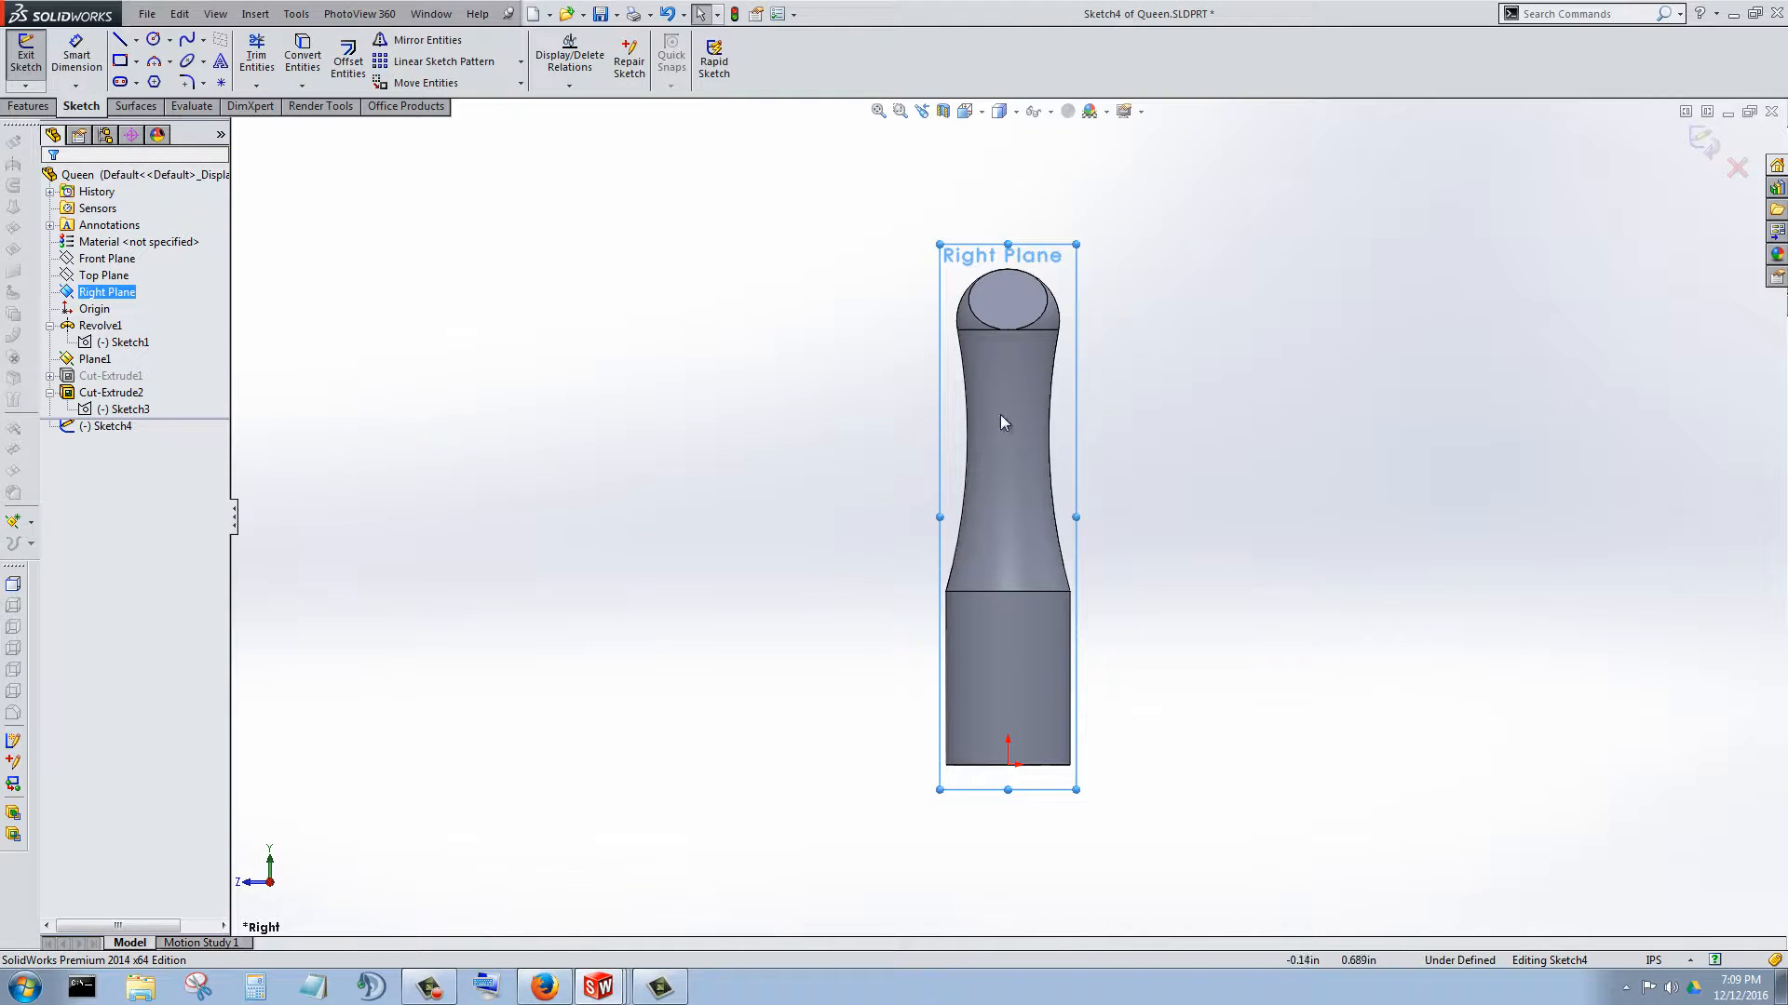
scroll(1038, 214, "down", 4)
left_click(180, 13)
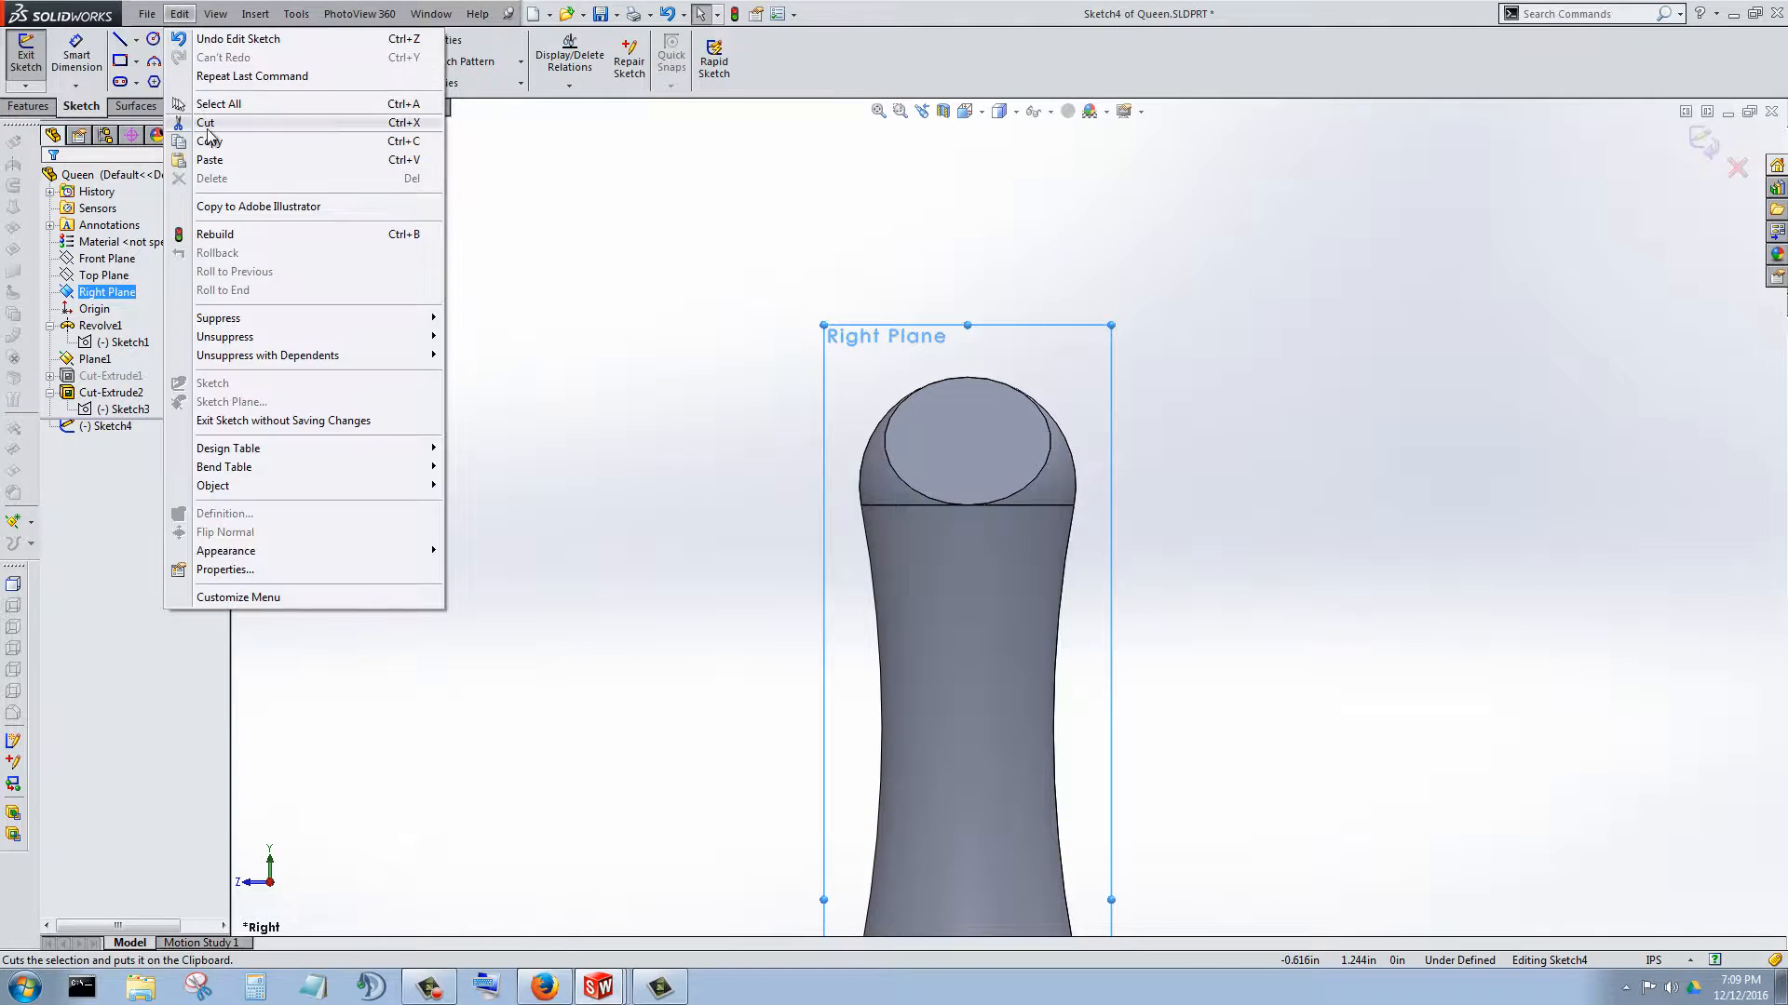
left_click(211, 160)
- Examine where the pasted profile sits at the base relative to the origin and the queen's head
scroll(1006, 633, "up", 4)
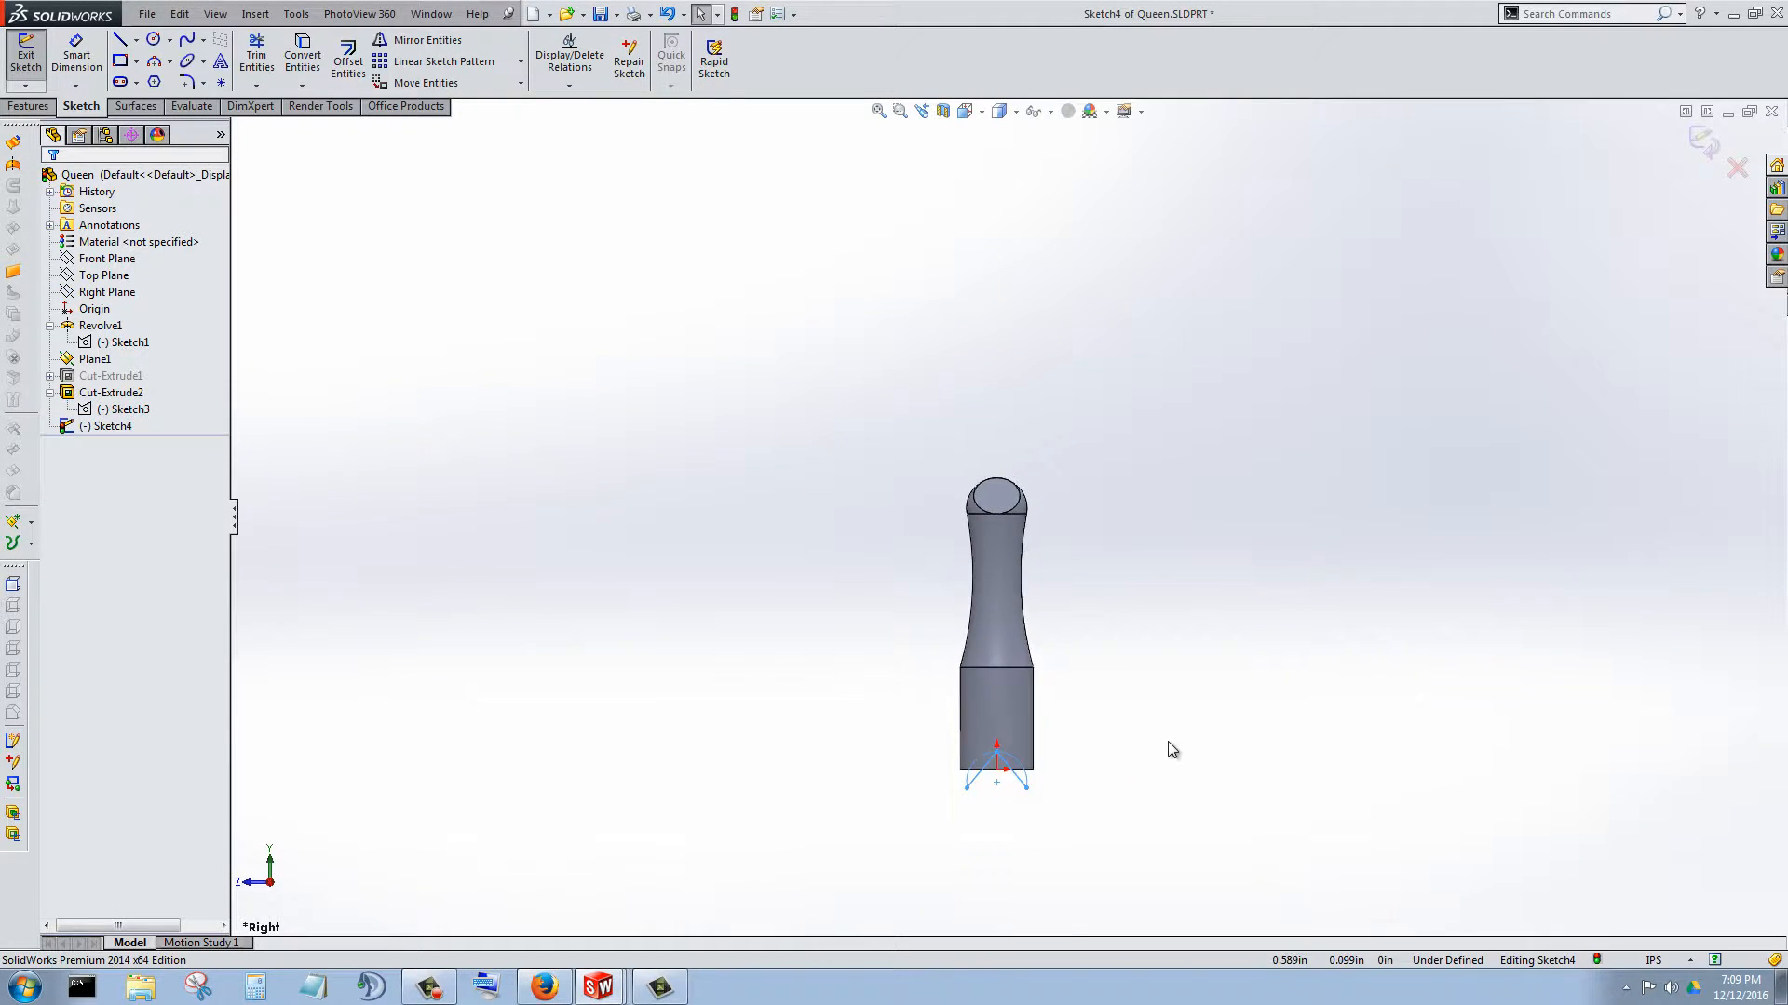
scroll(953, 724, "down", 2)
scroll(1043, 771, "down", 5)
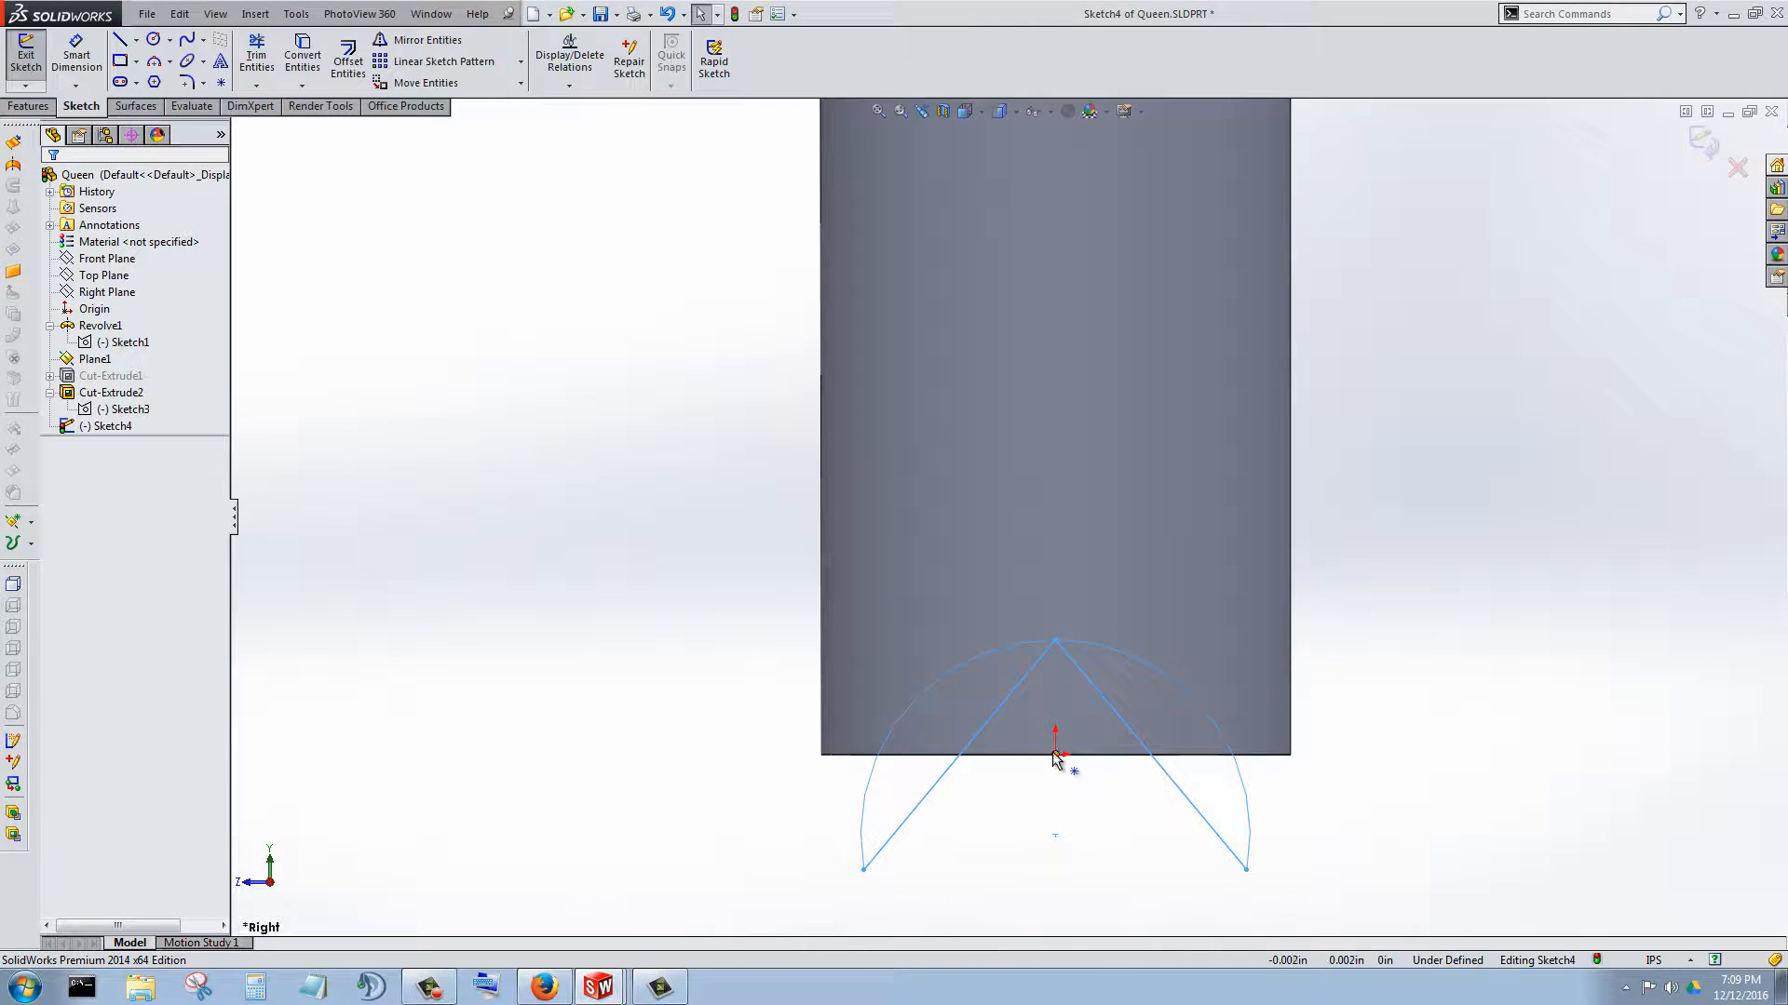
scroll(961, 782, "up", 2)
scroll(957, 642, "down", 2)
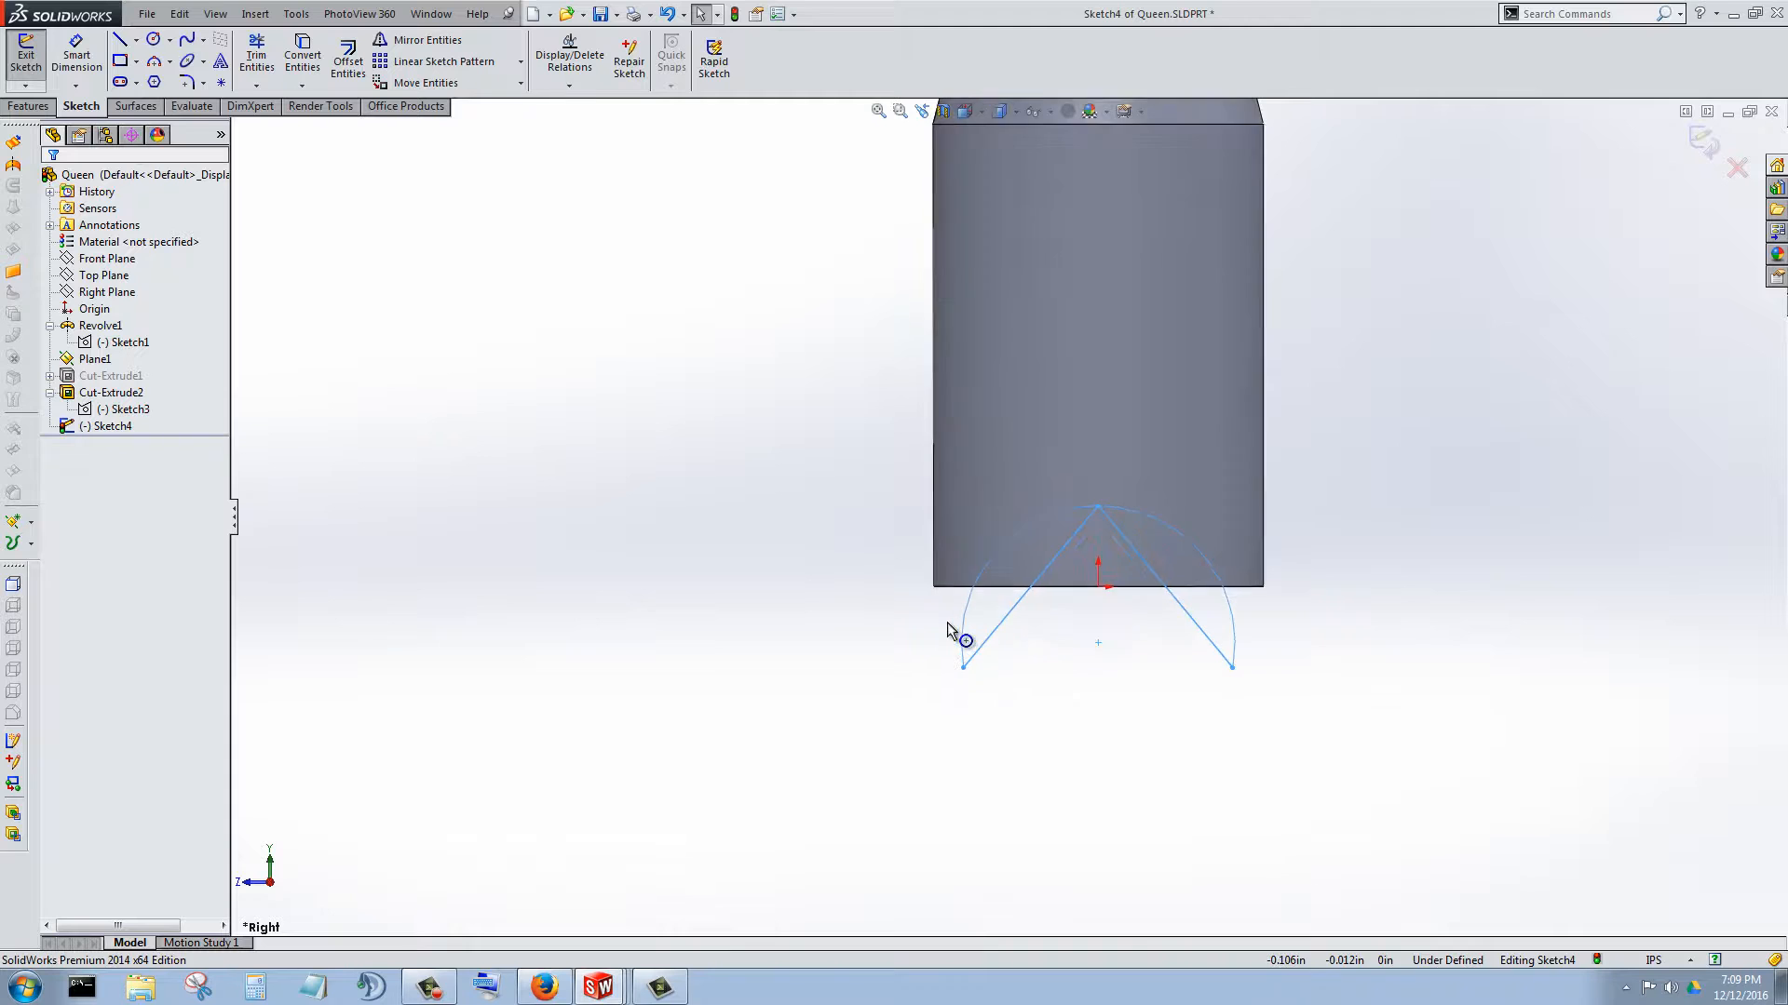
scroll(1117, 591, "down", 3)
scroll(1153, 584, "up", 4)
scroll(975, 421, "down", 1)
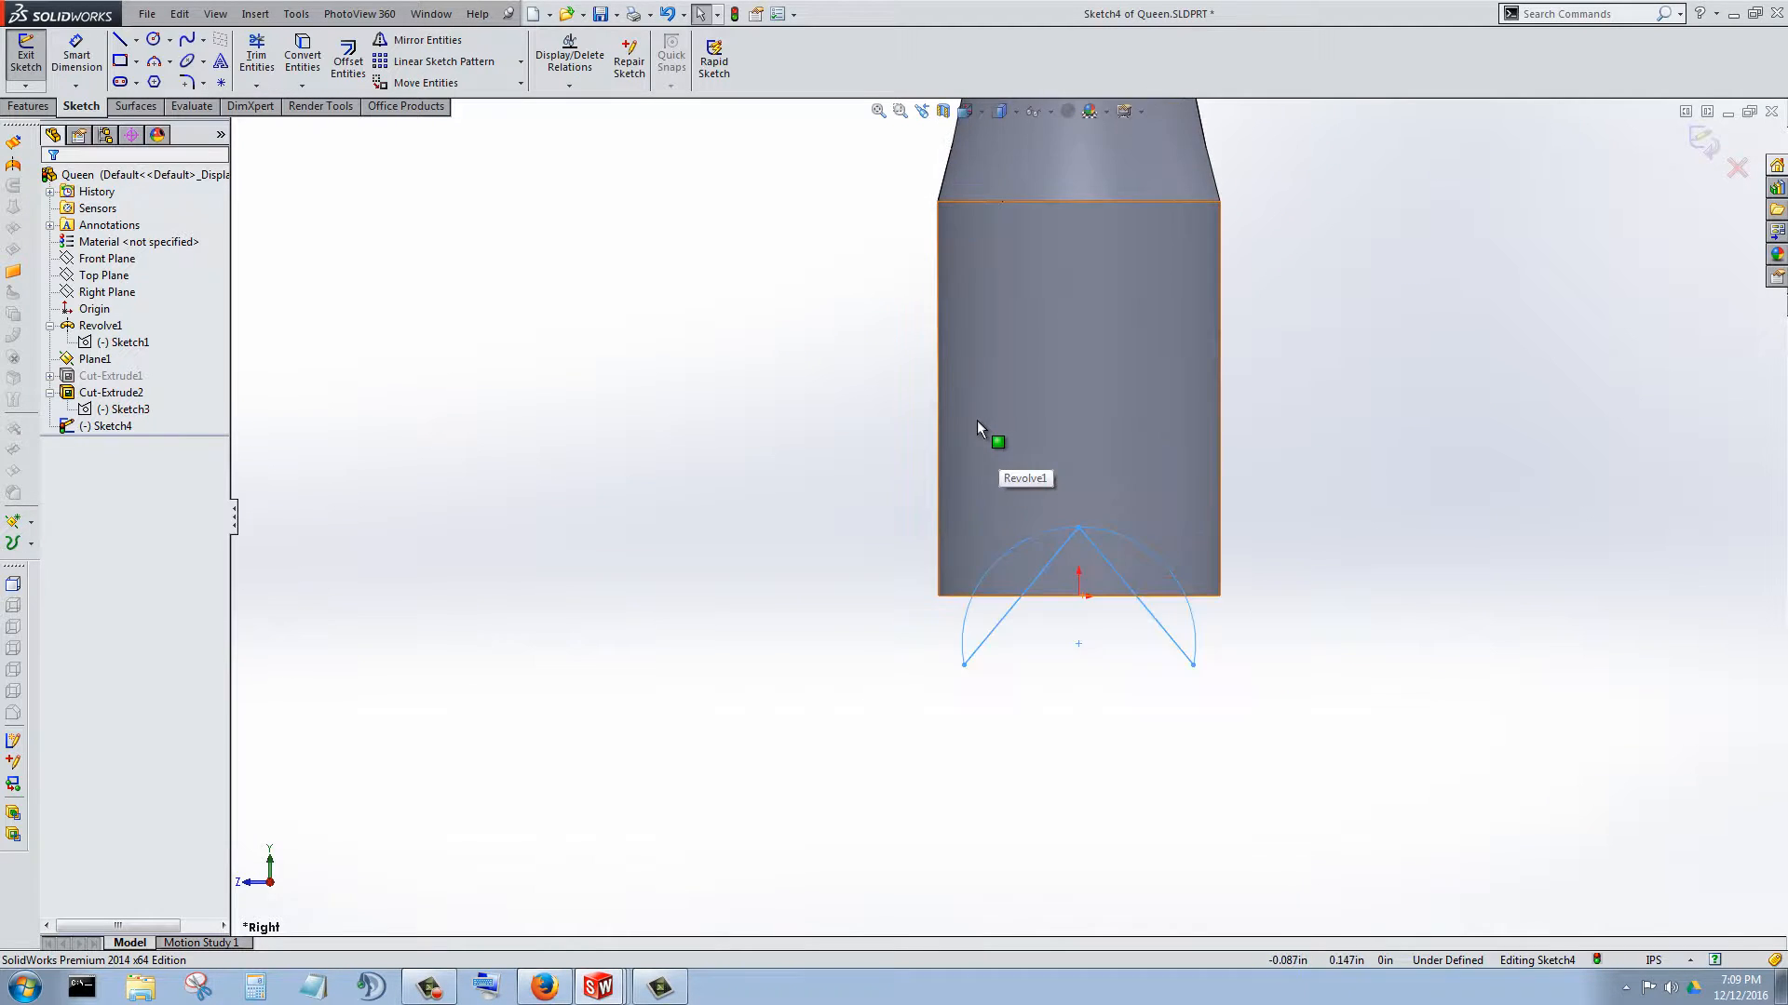
scroll(1006, 400, "up", 3)
scroll(1024, 310, "down", 3)
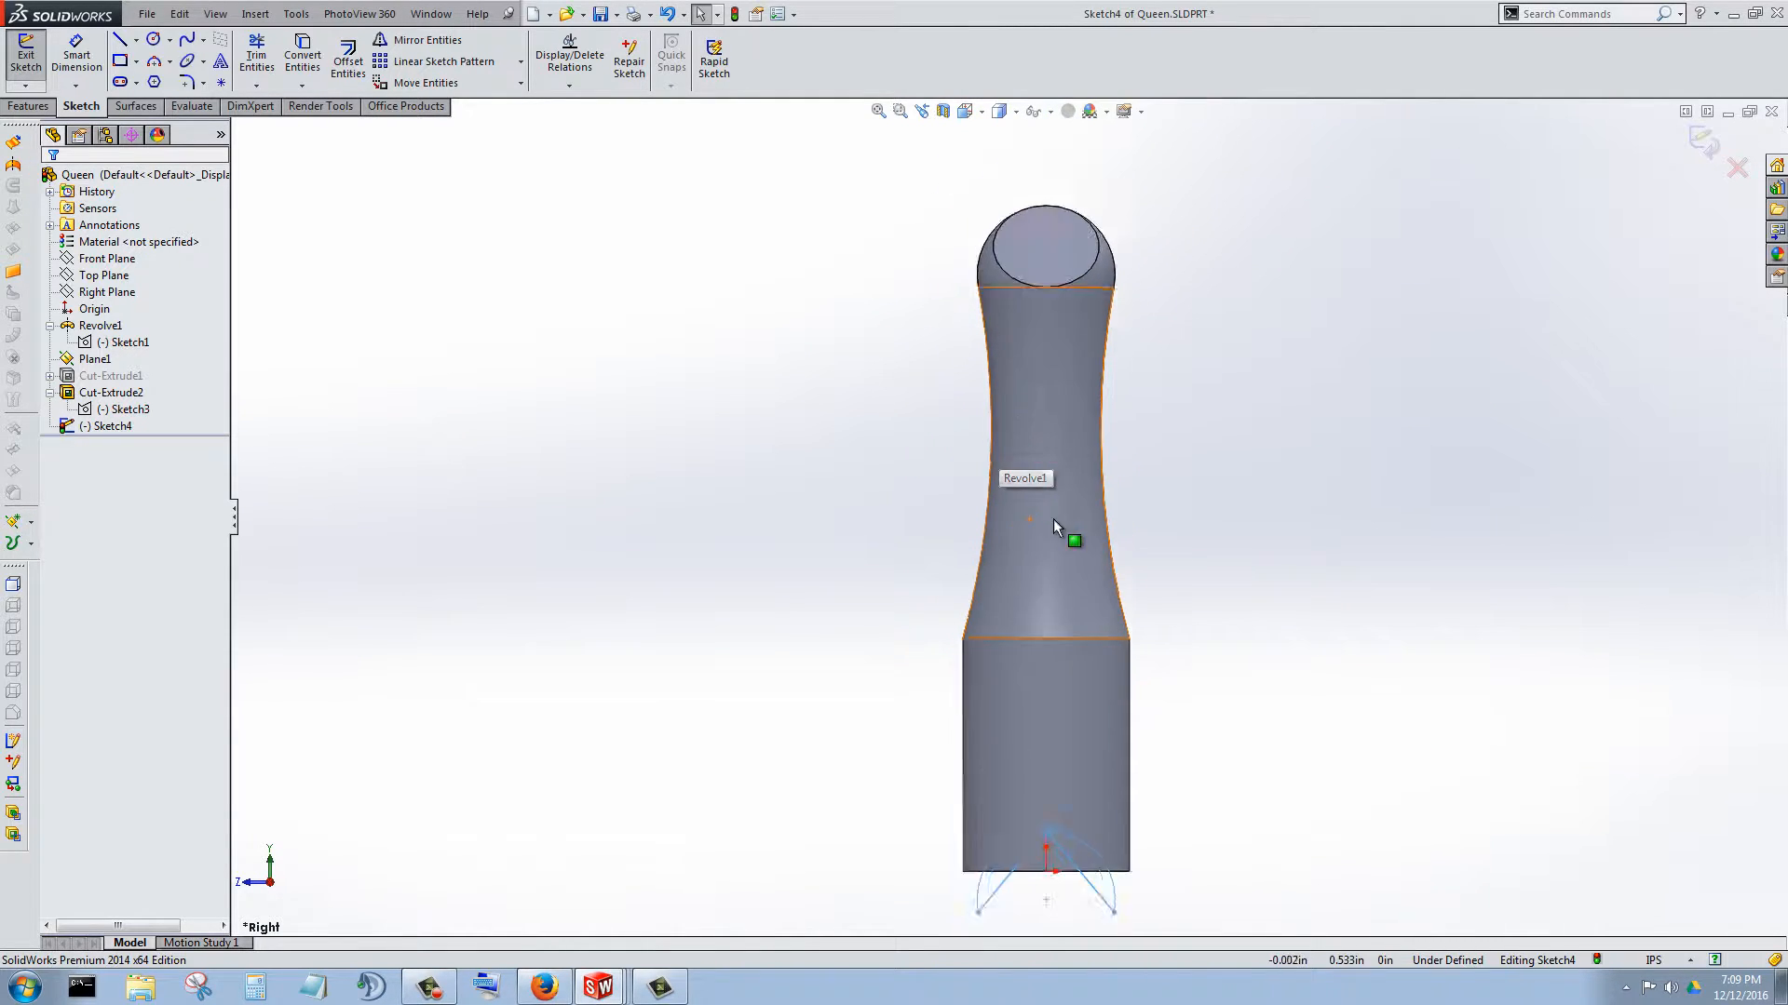
scroll(1059, 606, "up", 2)
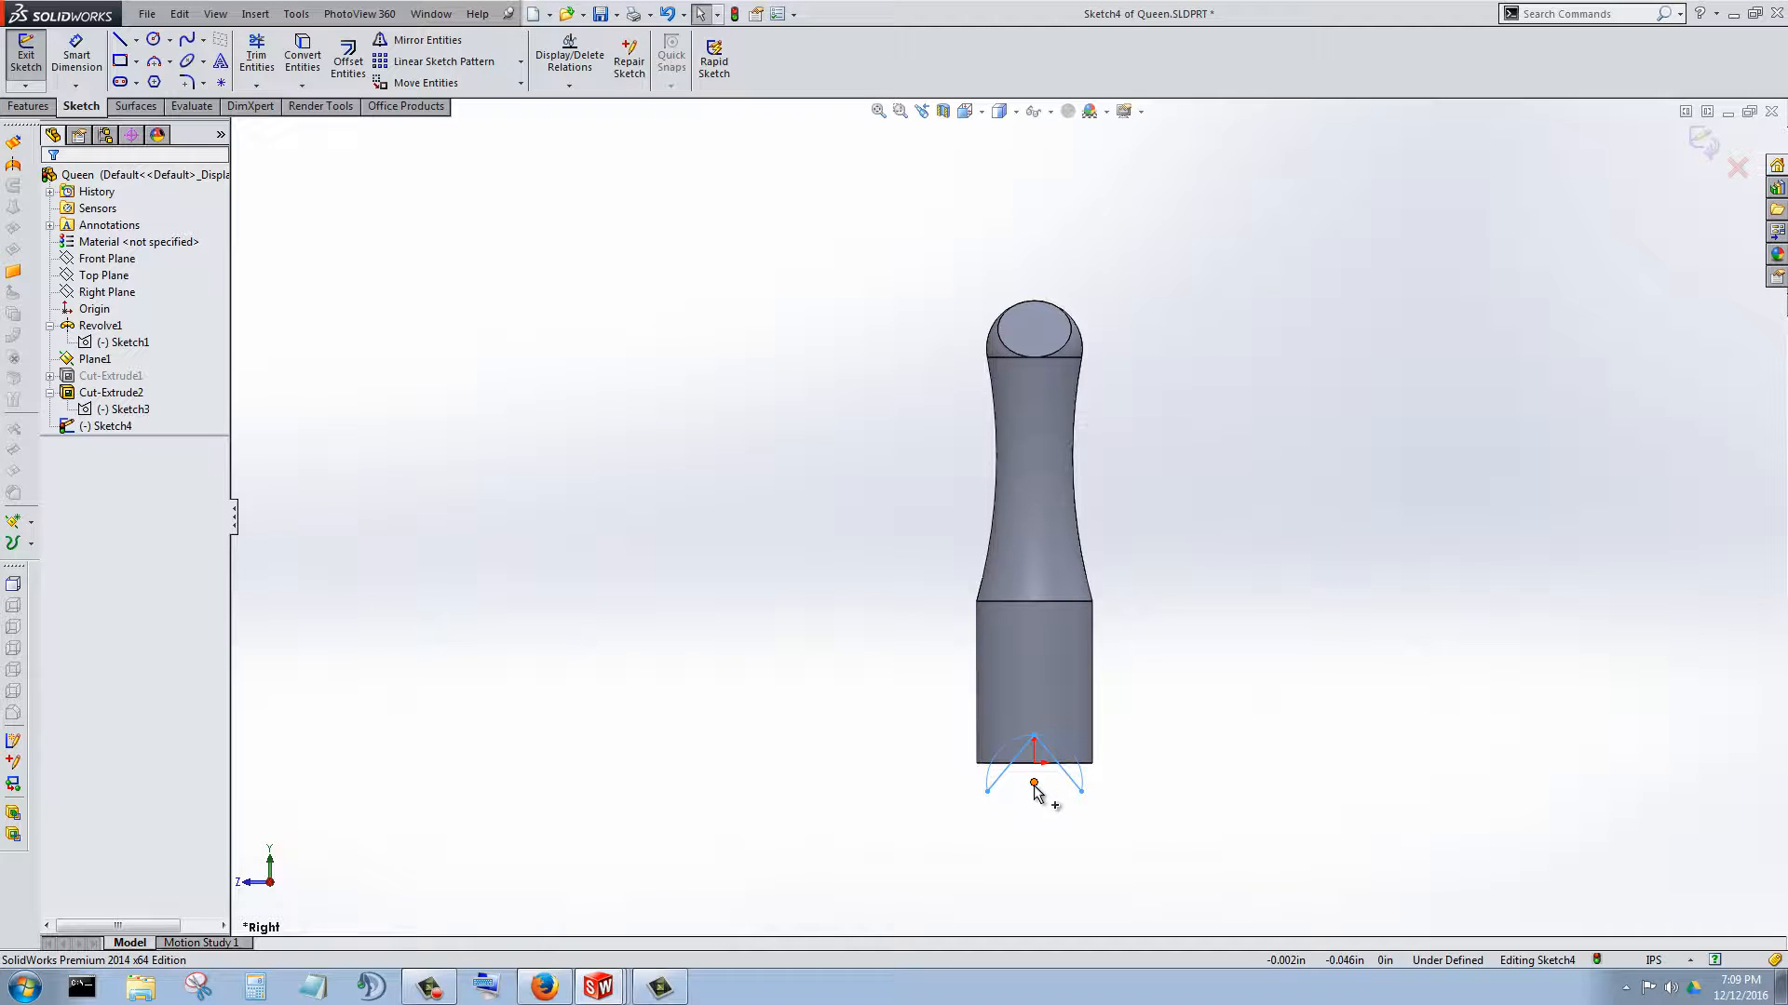
scroll(969, 786, "down", 4)
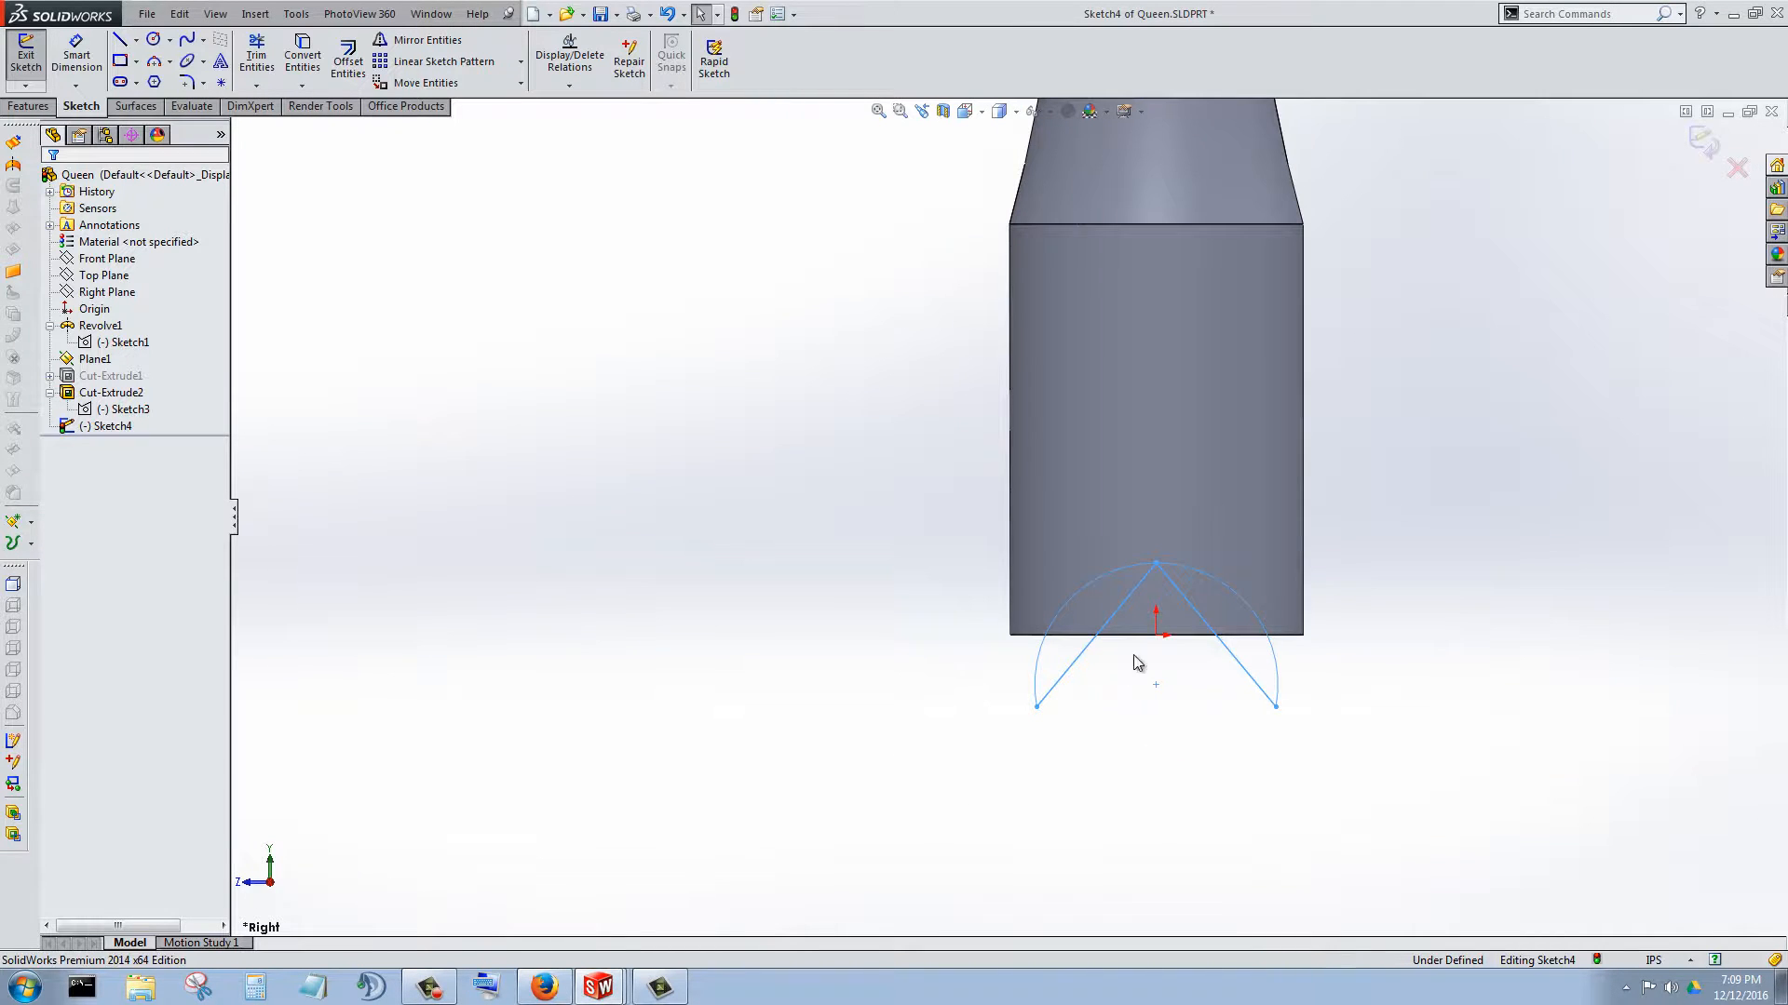
scroll(1181, 662, "up", 1)
scroll(1177, 586, "down", 1)
scroll(1177, 587, "down", 2)
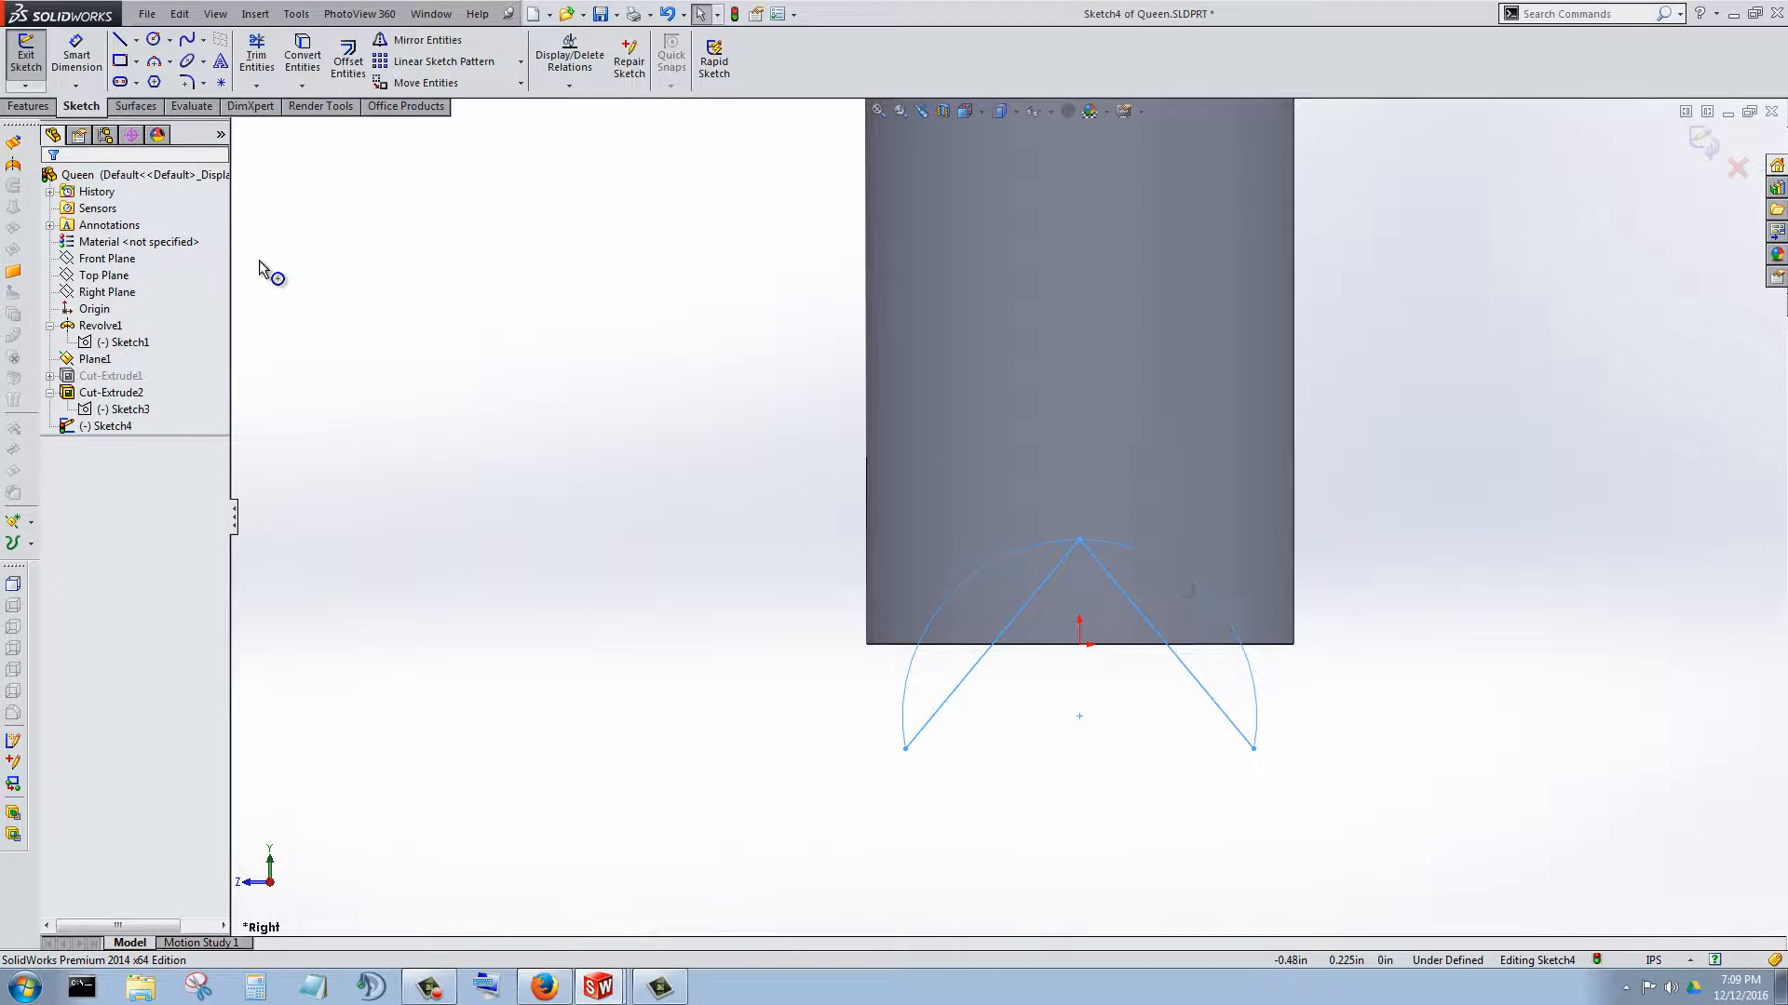
- Dimension the radius of both arcs in the pasted profile
left_click(82, 56)
left_click(936, 619)
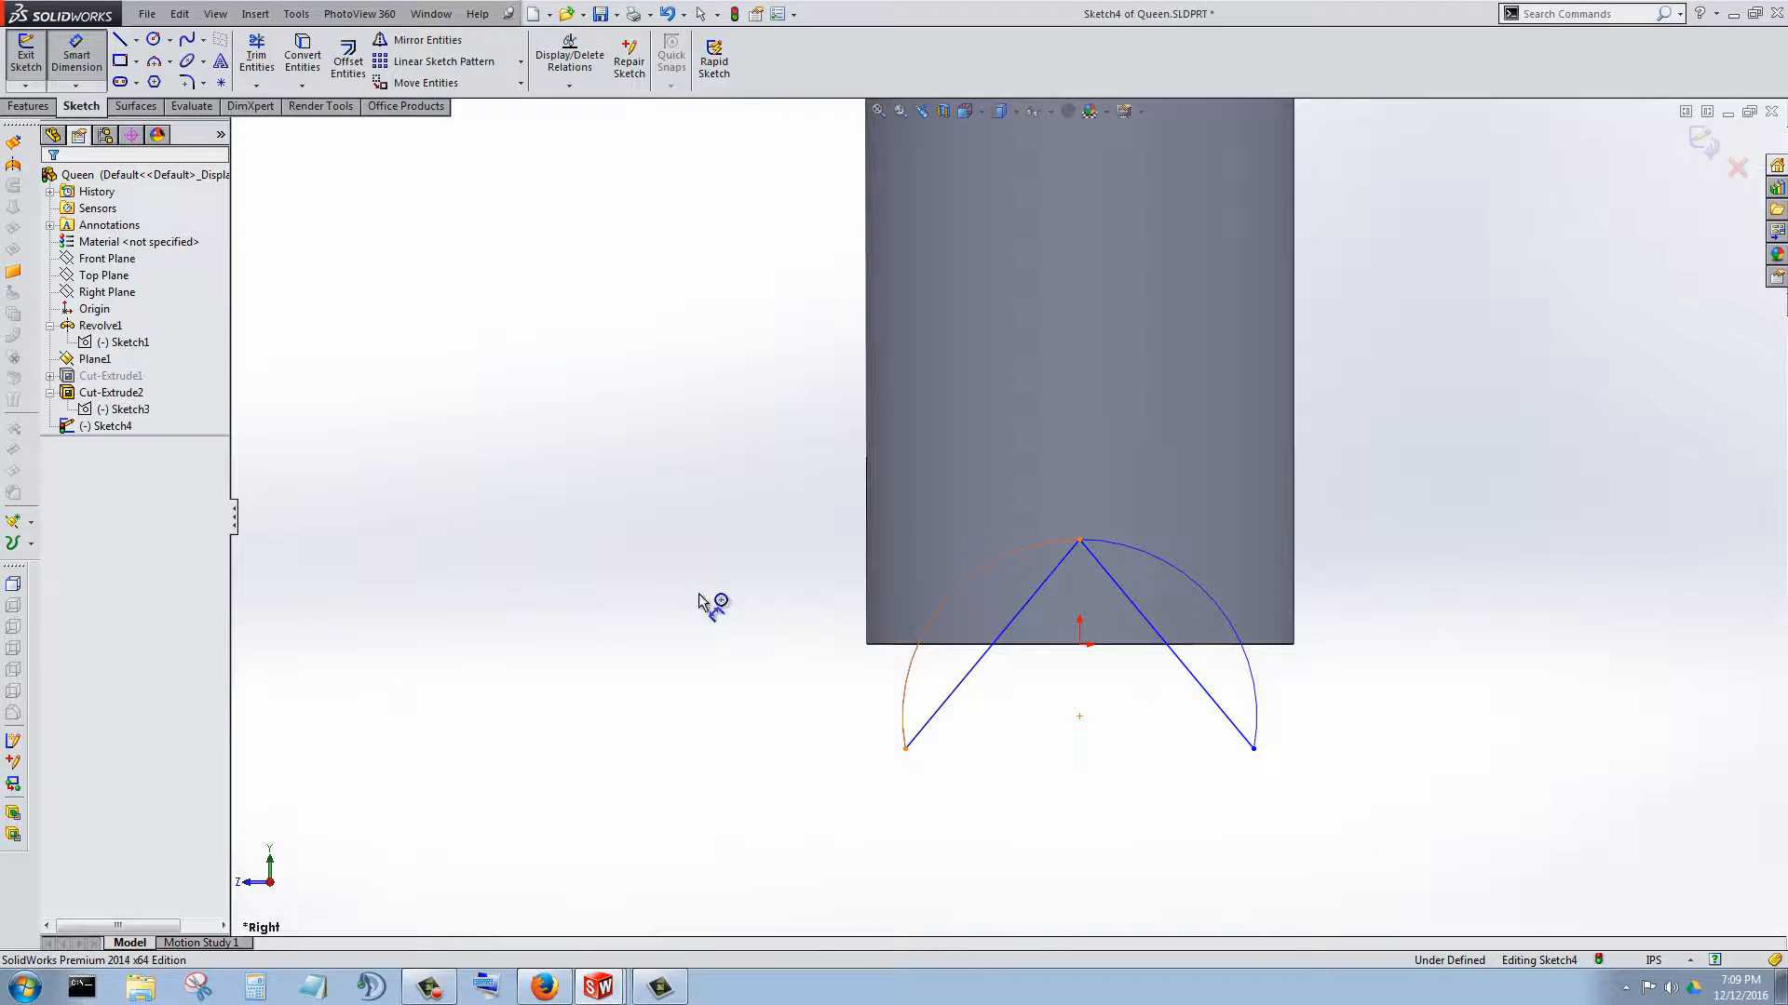
left_click(606, 577)
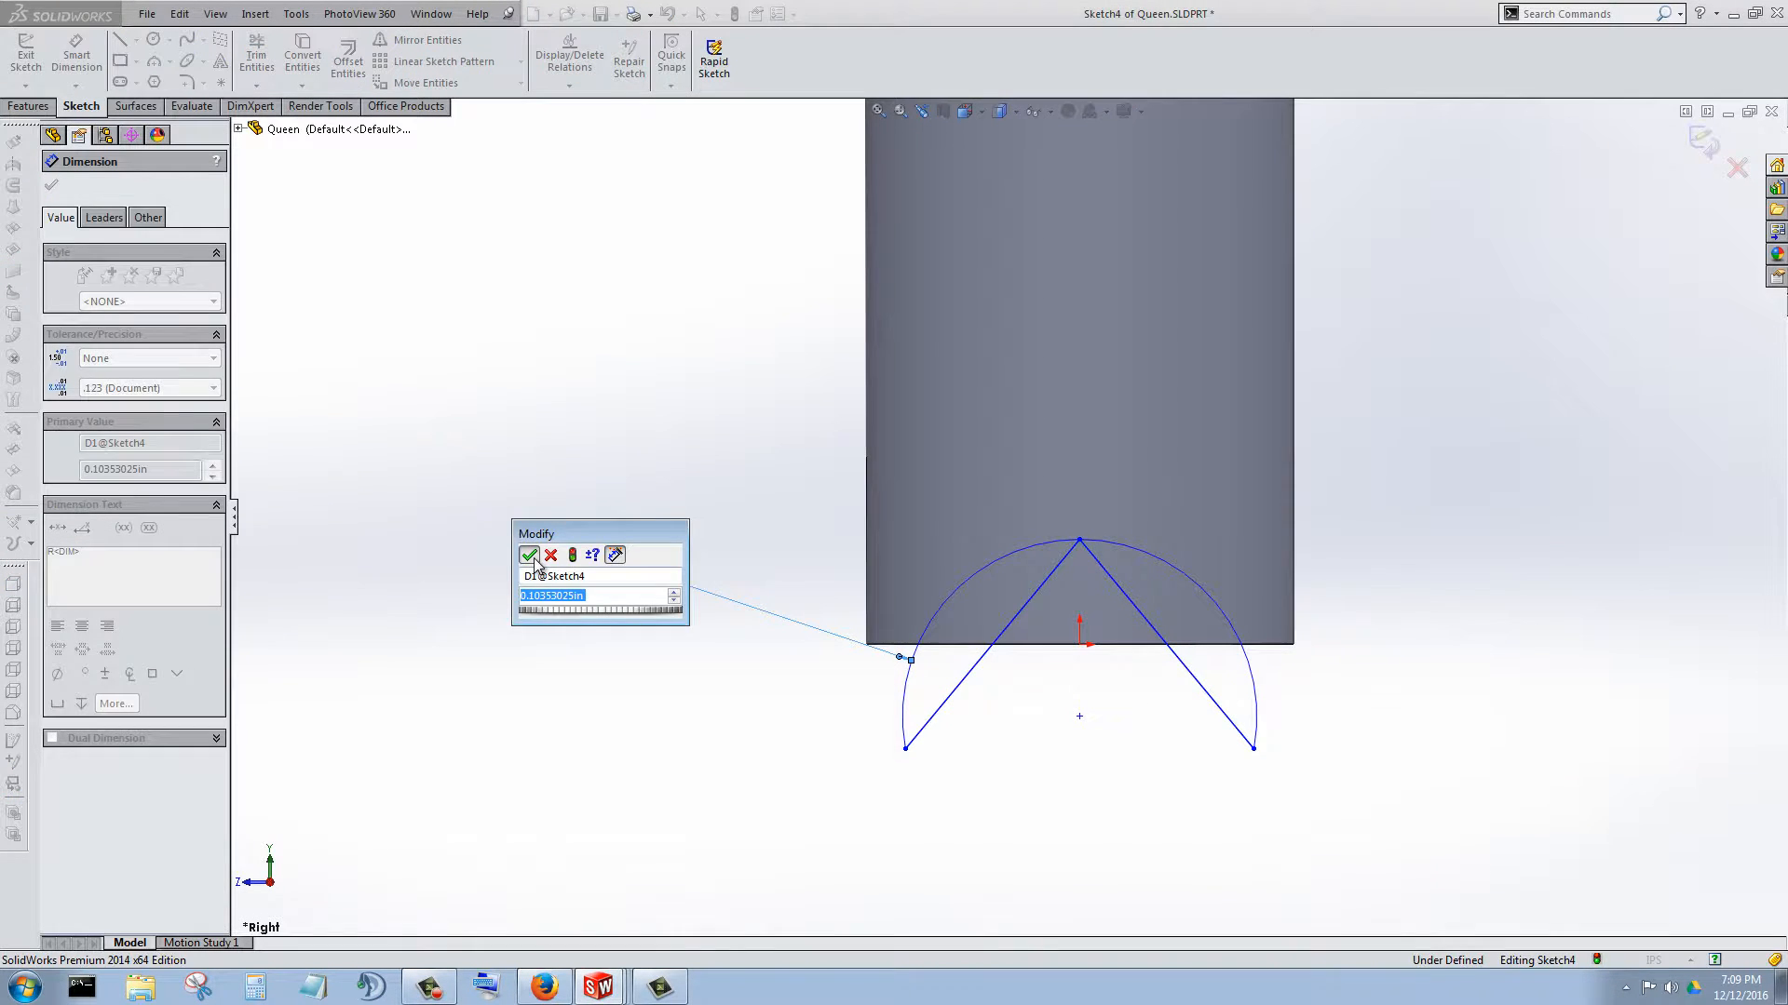
left_click(528, 558)
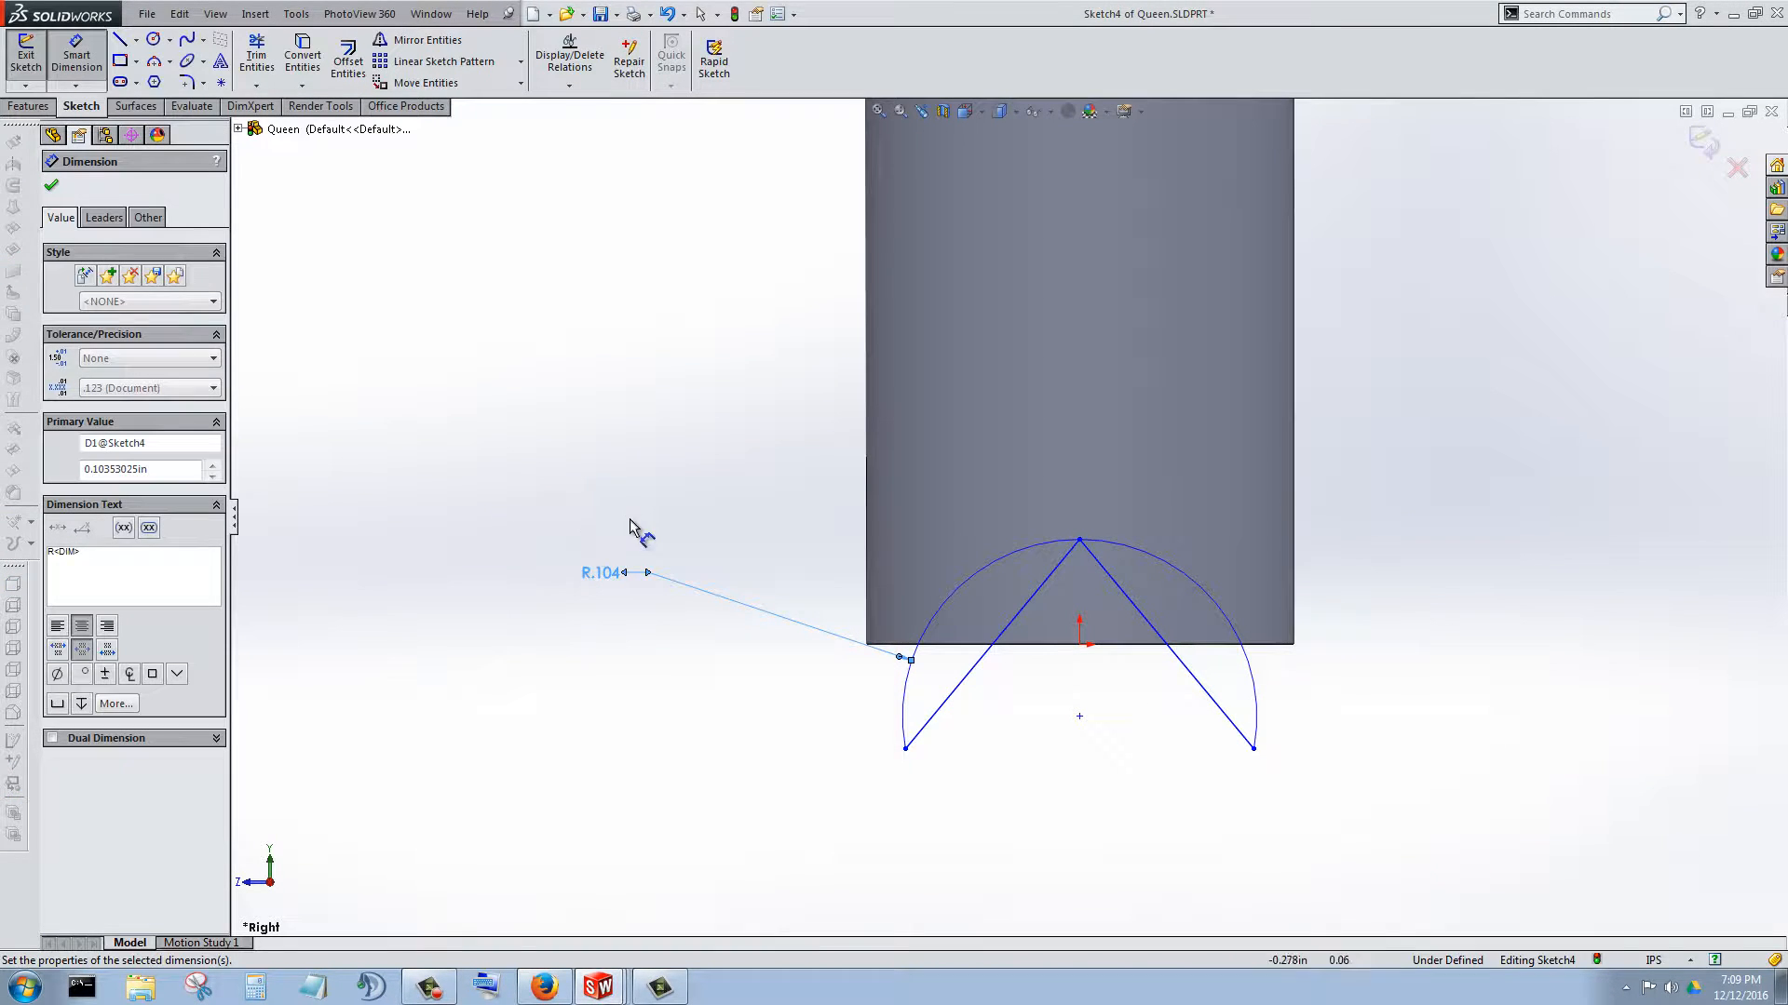
left_click(1245, 626)
left_click(1480, 582)
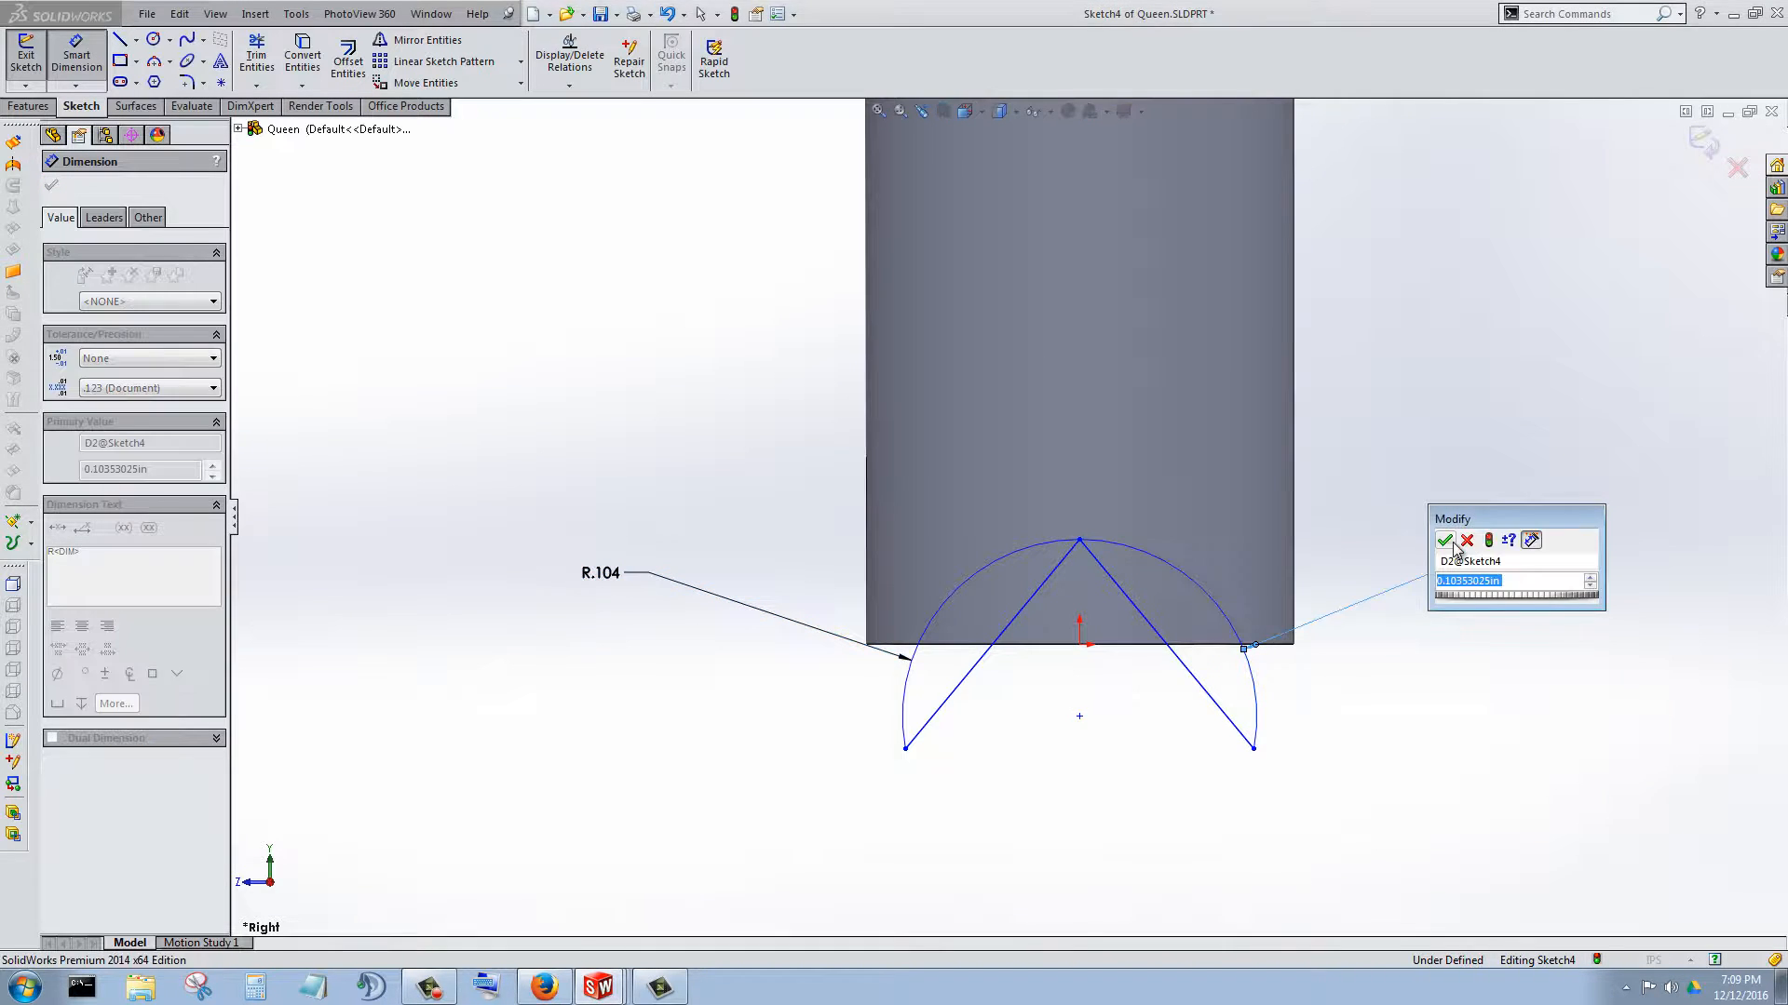
left_click(1446, 545)
- Dimension the length of both slanted lines in the pasted profile
left_click(1178, 655)
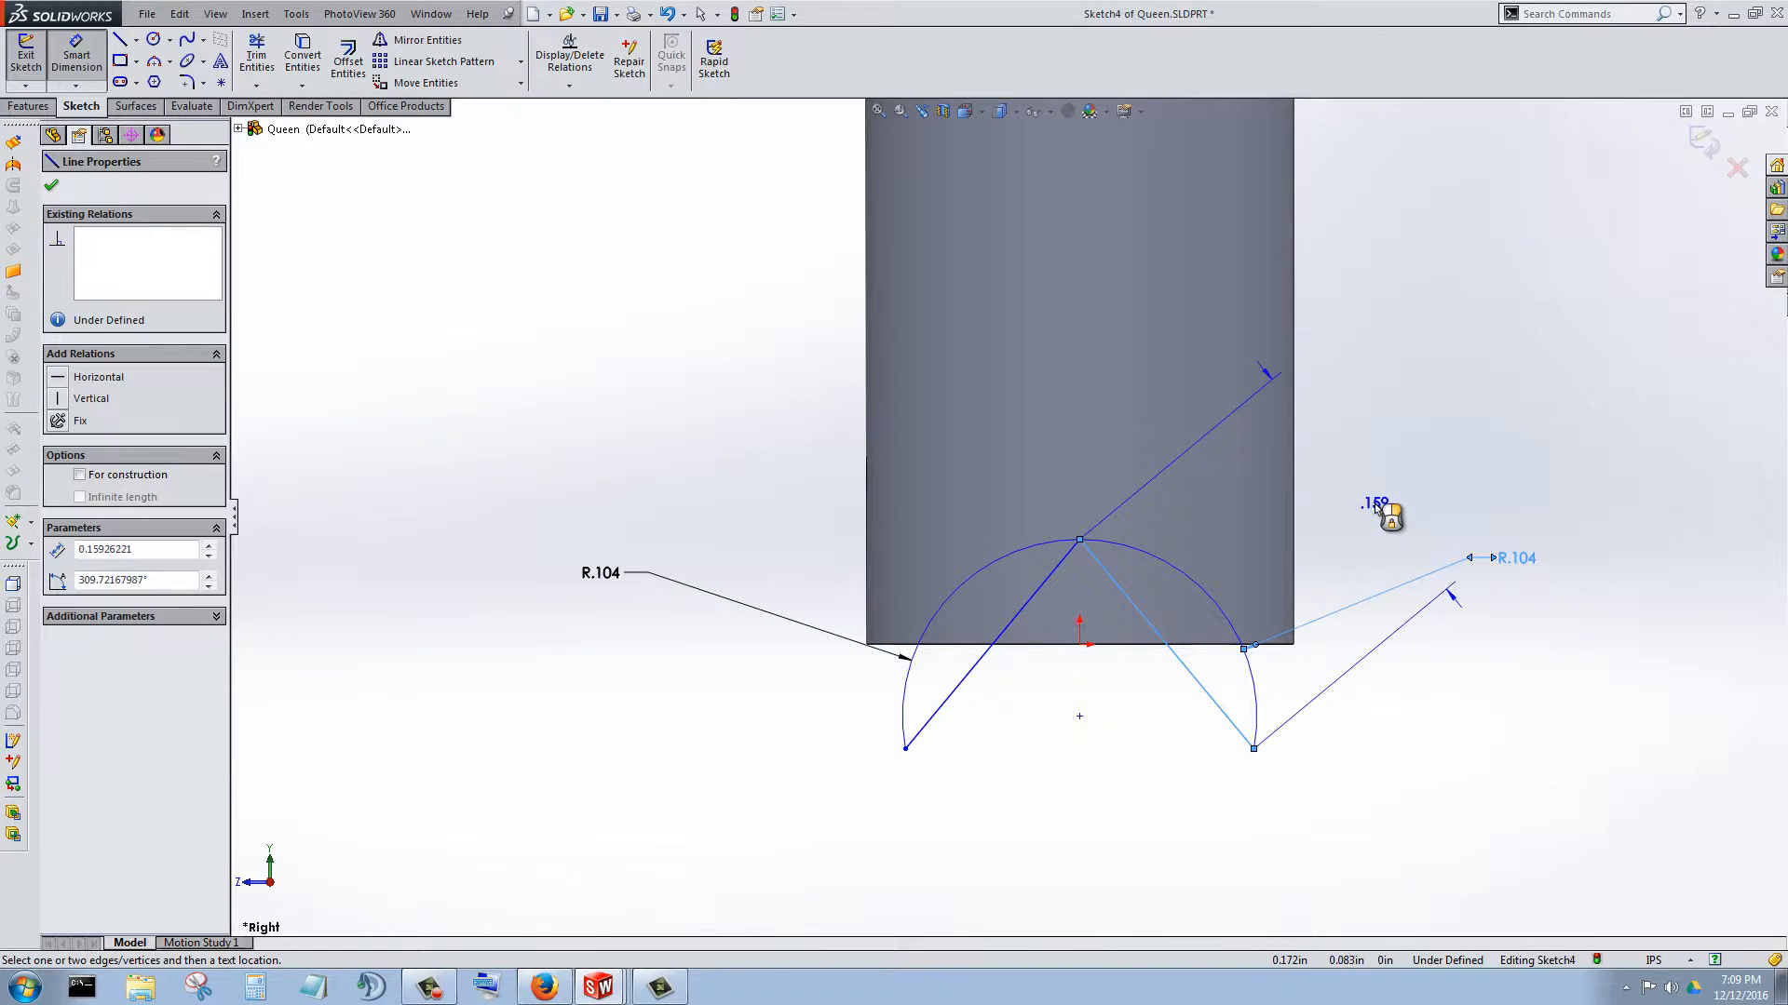
left_click(1380, 507)
left_click(1303, 486)
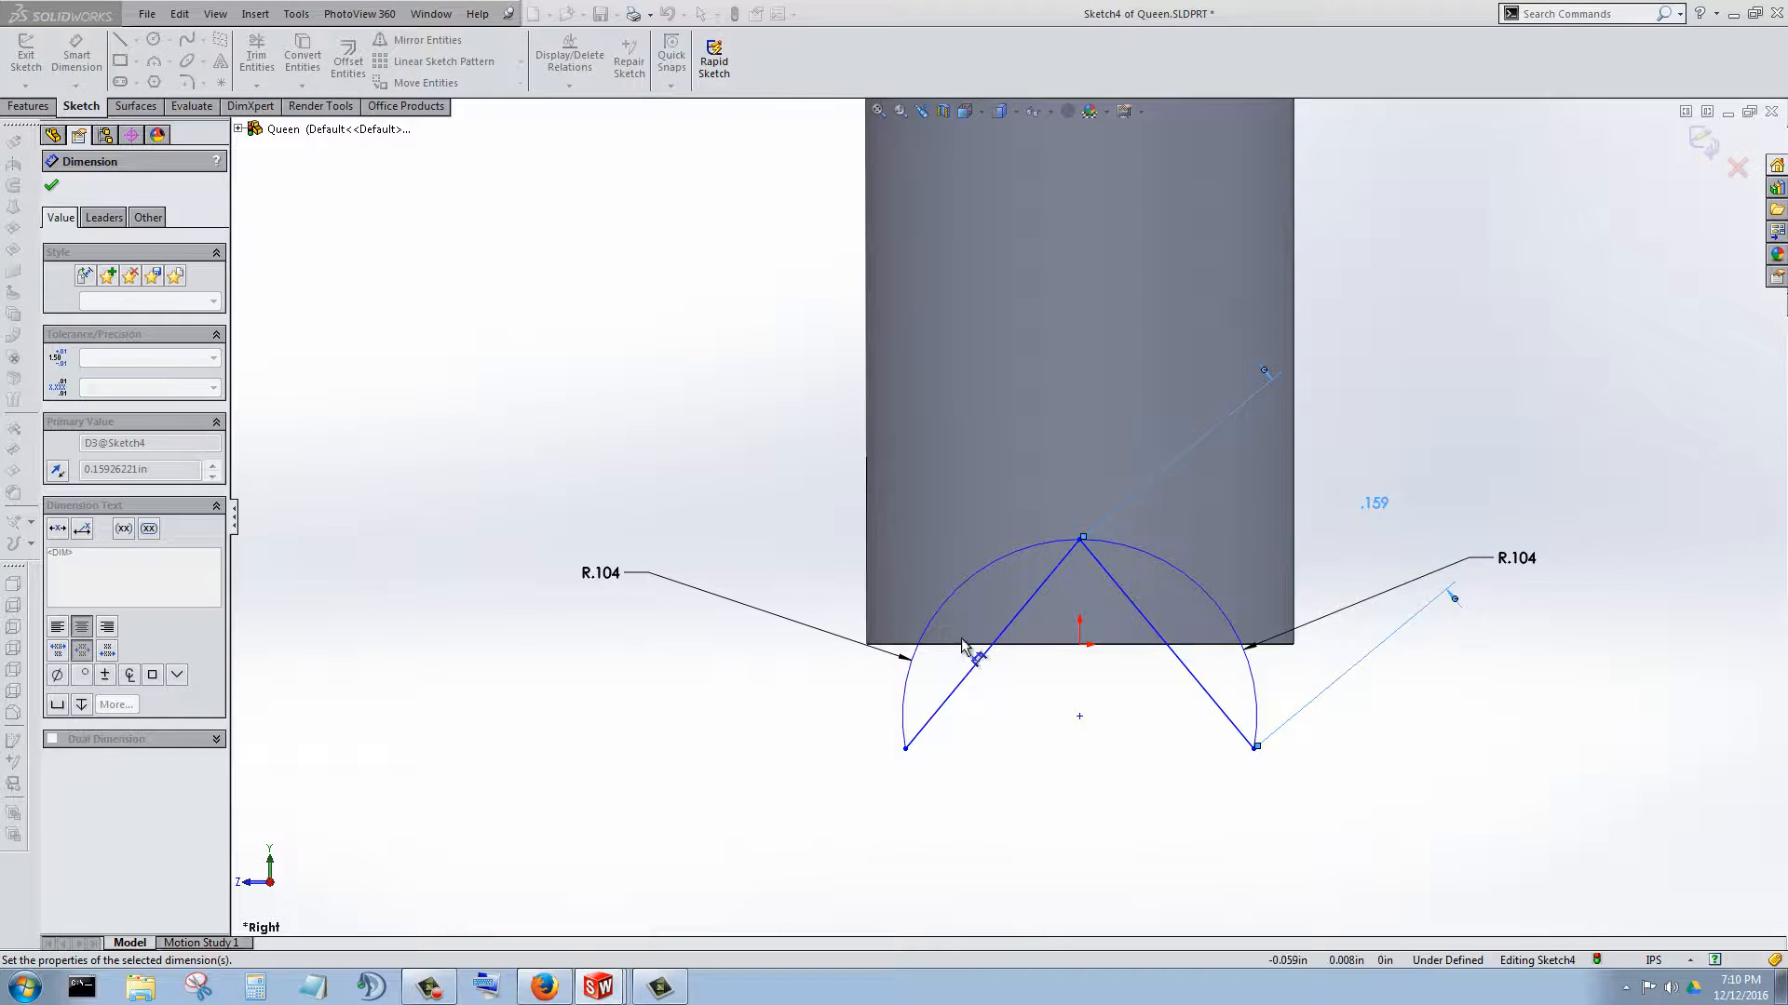
left_click(983, 657)
left_click(762, 465)
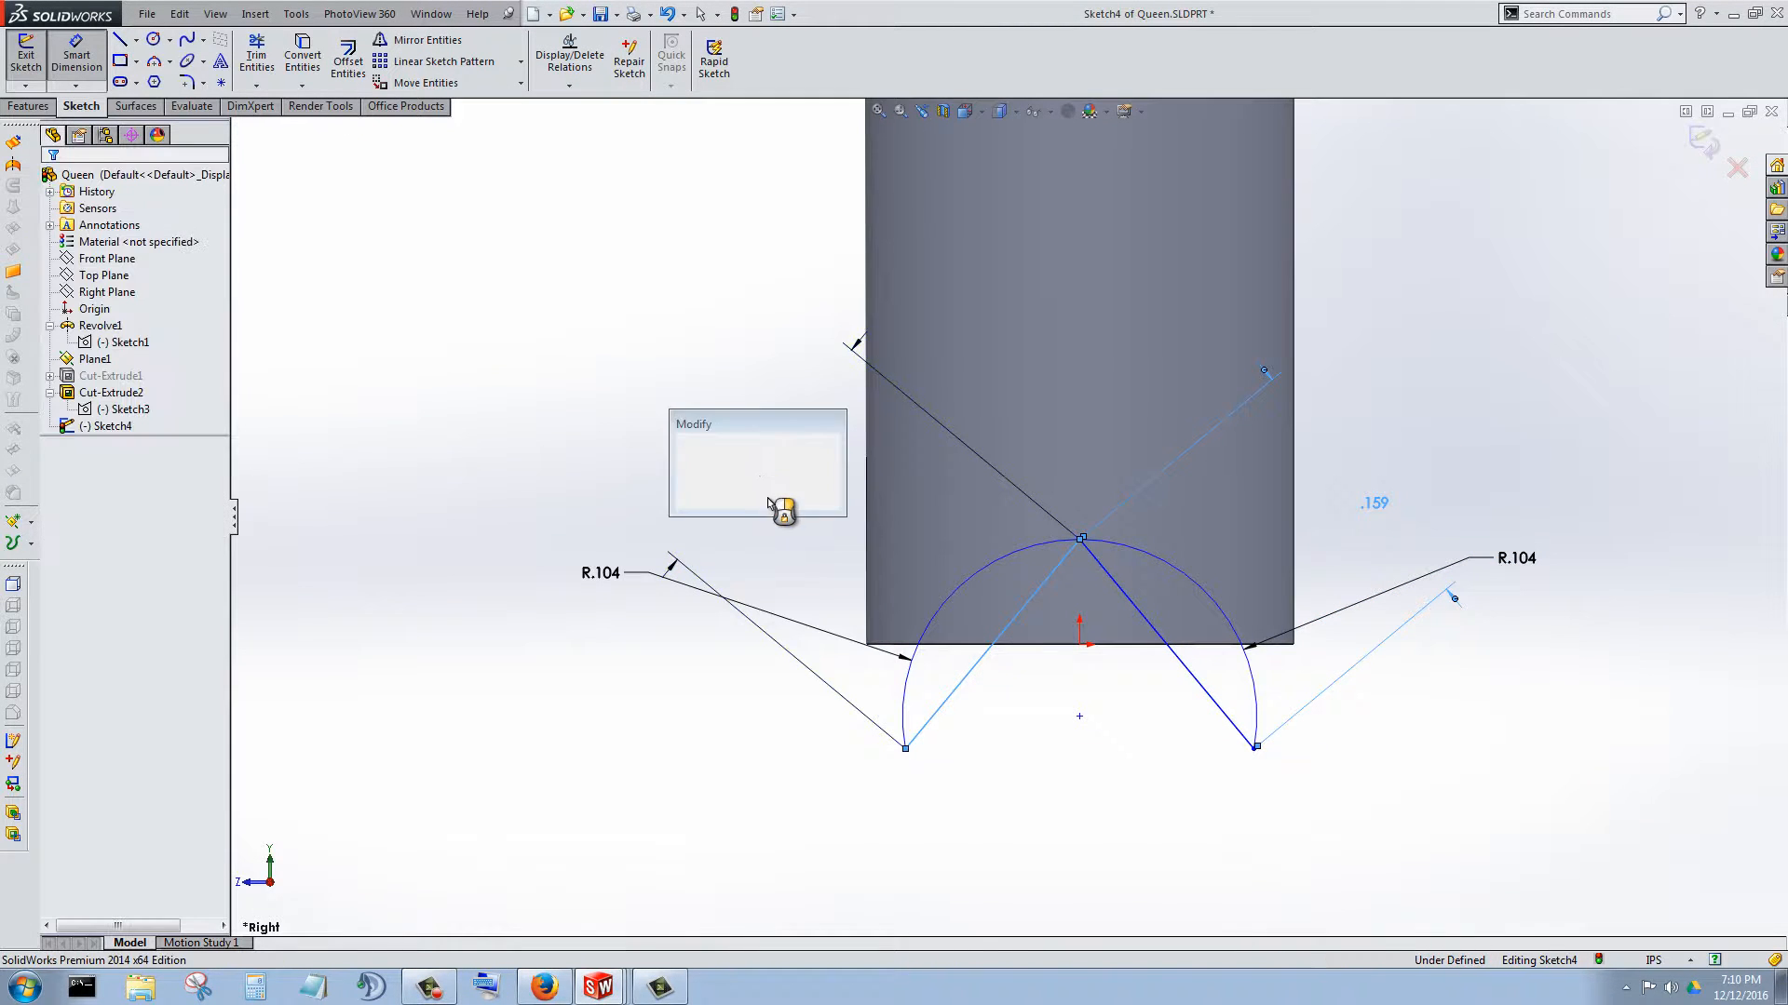
key("Return")
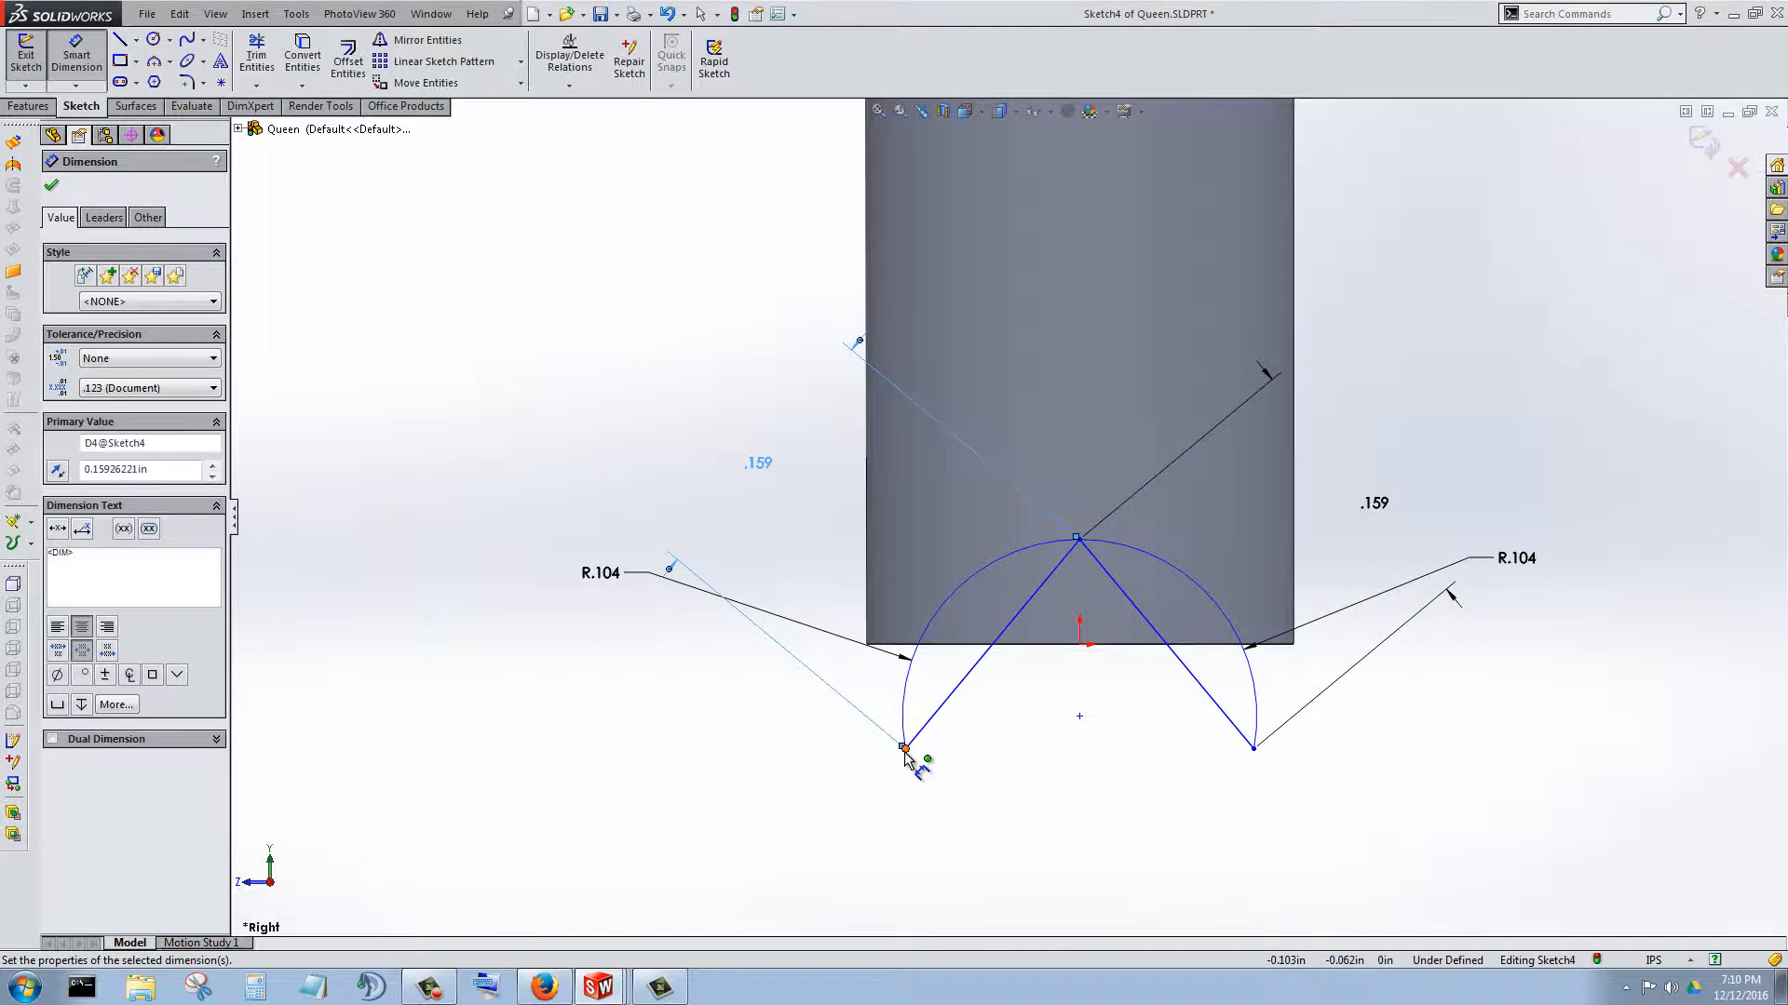
- Try to dimension the horizontal distance between the lower endpoints of the two slanted lines
left_click(904, 746)
left_click(1255, 751)
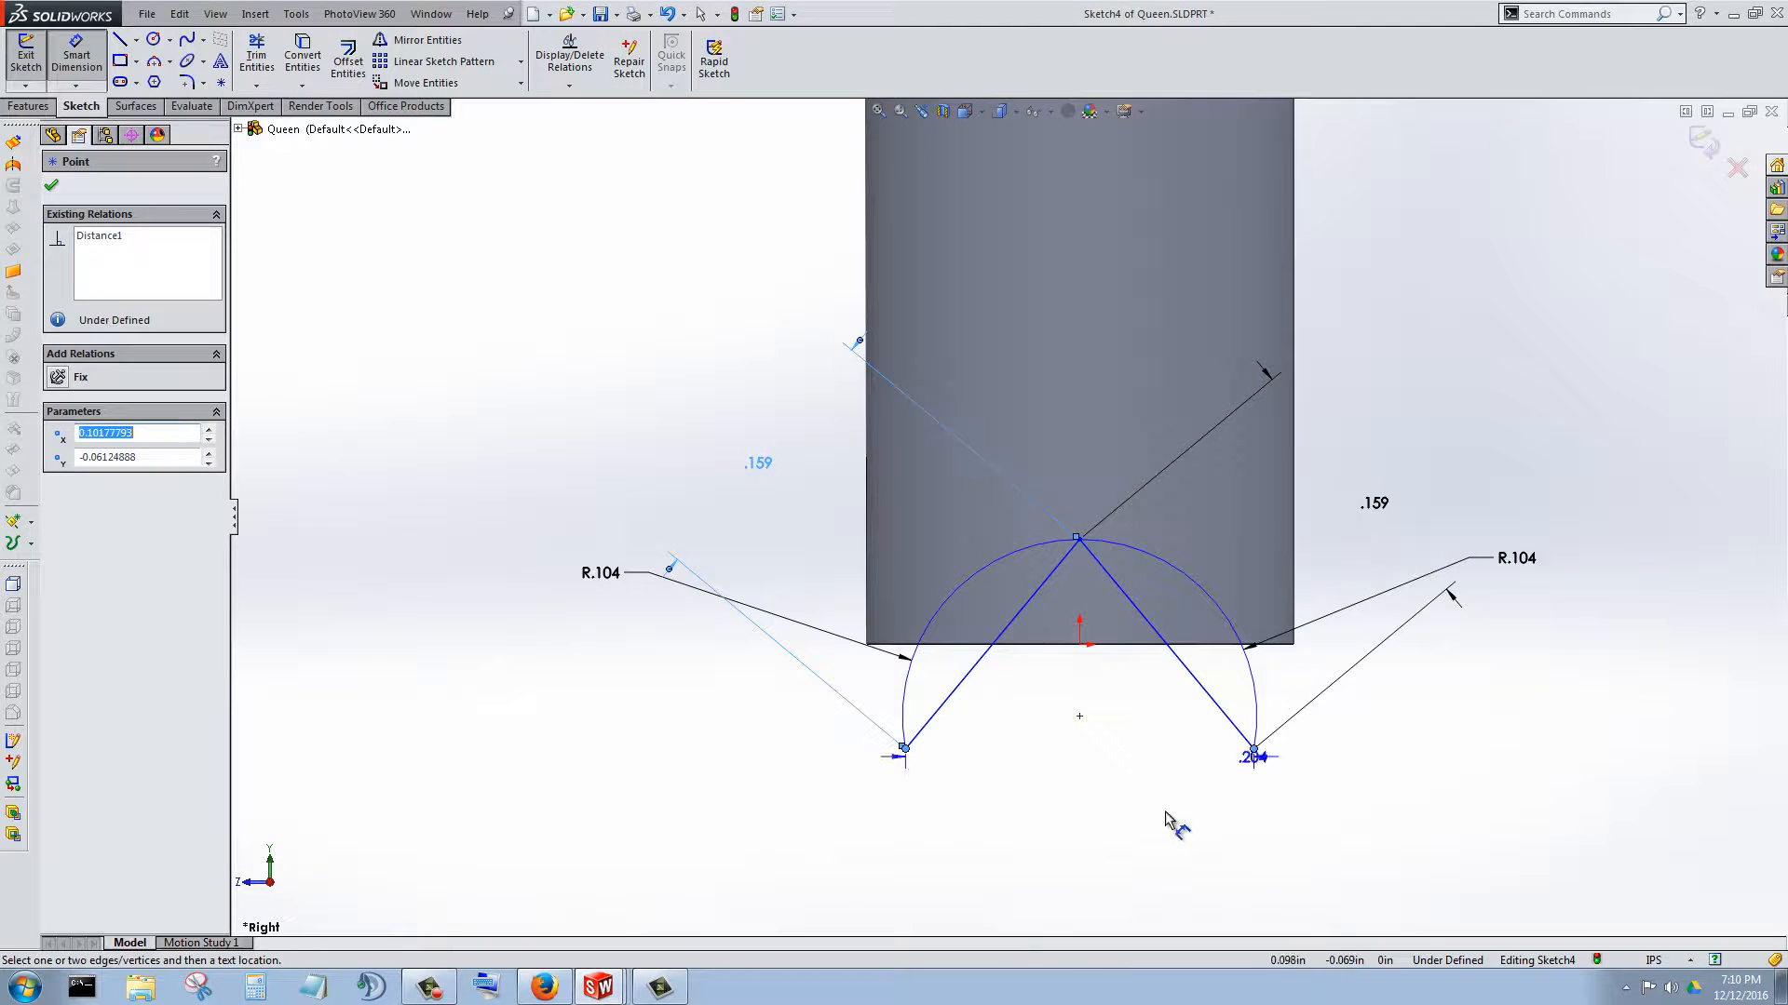
left_click(1097, 843)
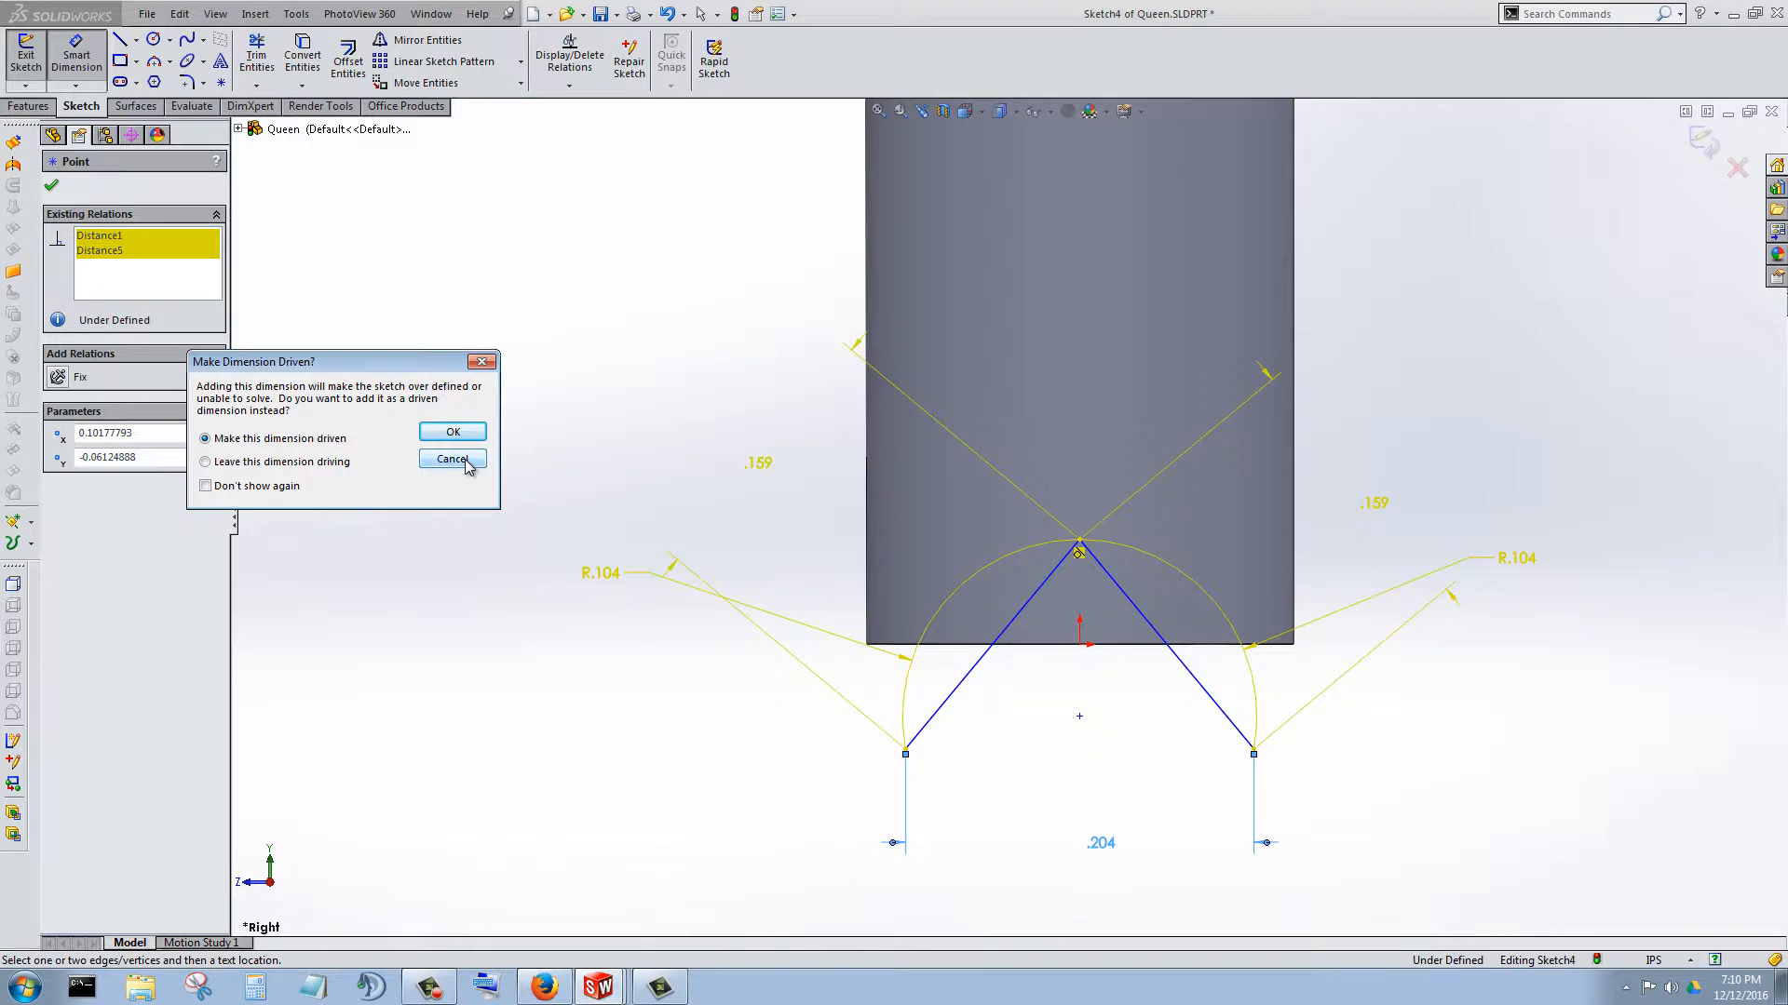
left_click(452, 459)
left_click(78, 57)
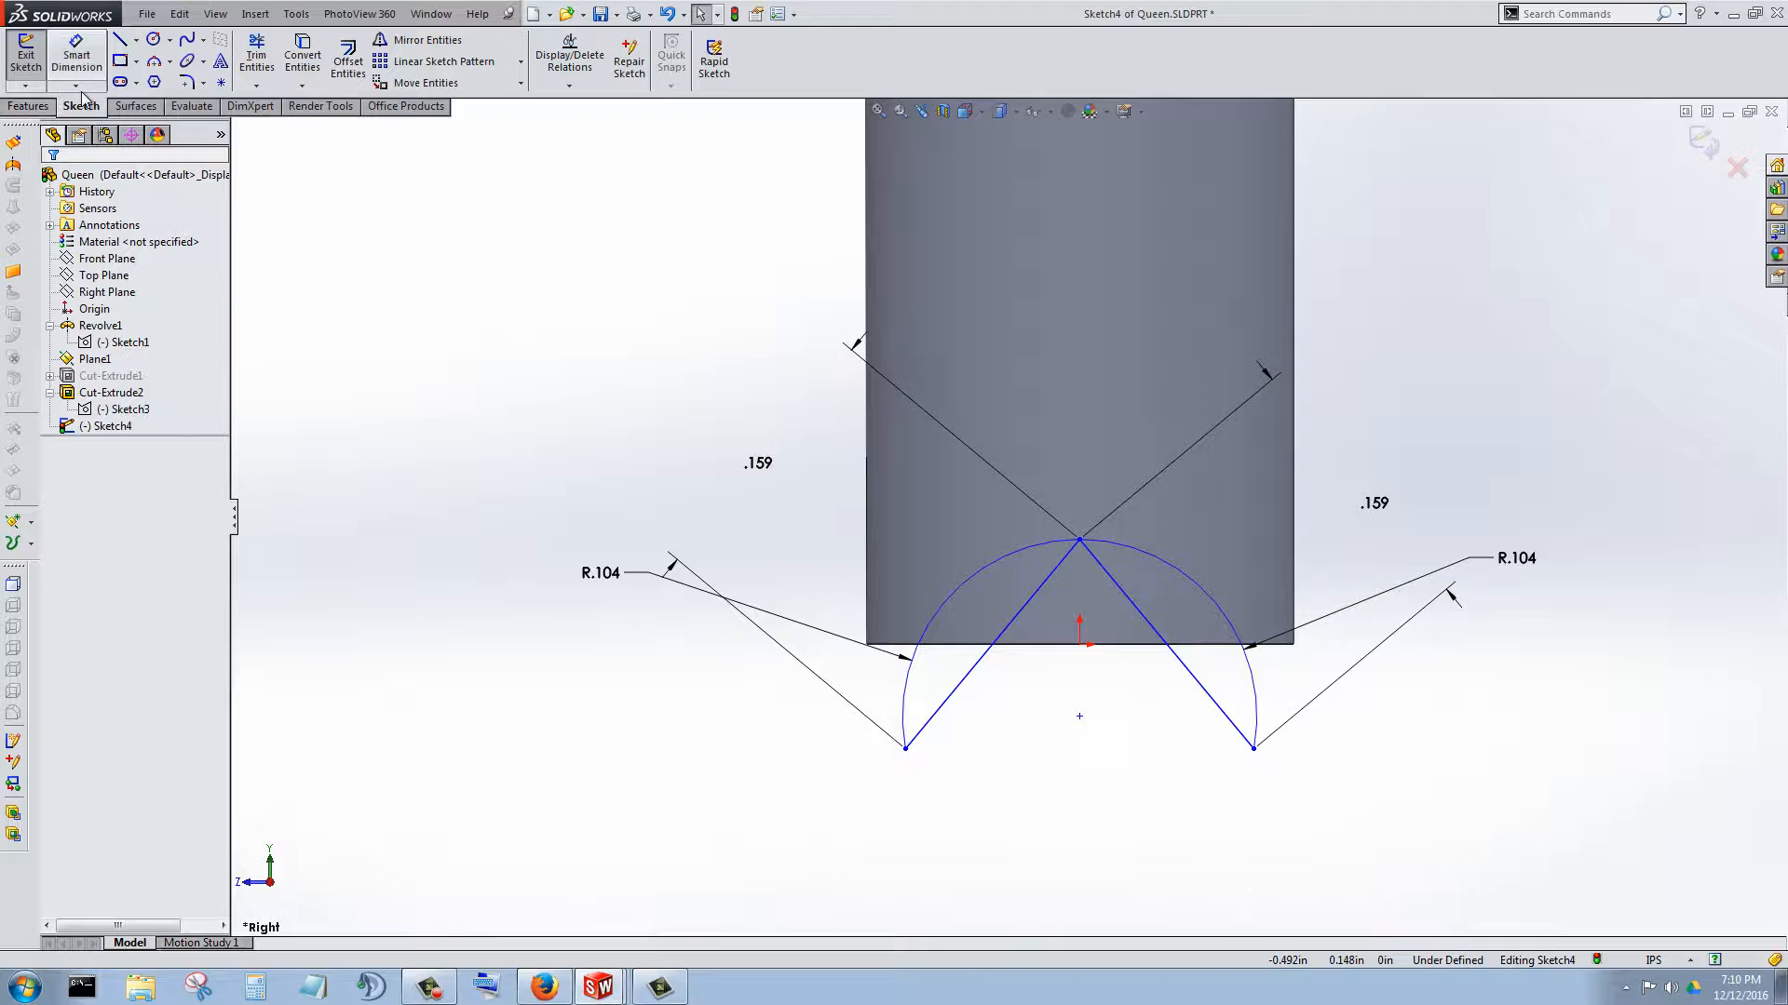
key("z")
left_click_drag(429, 306, 1580, 855)
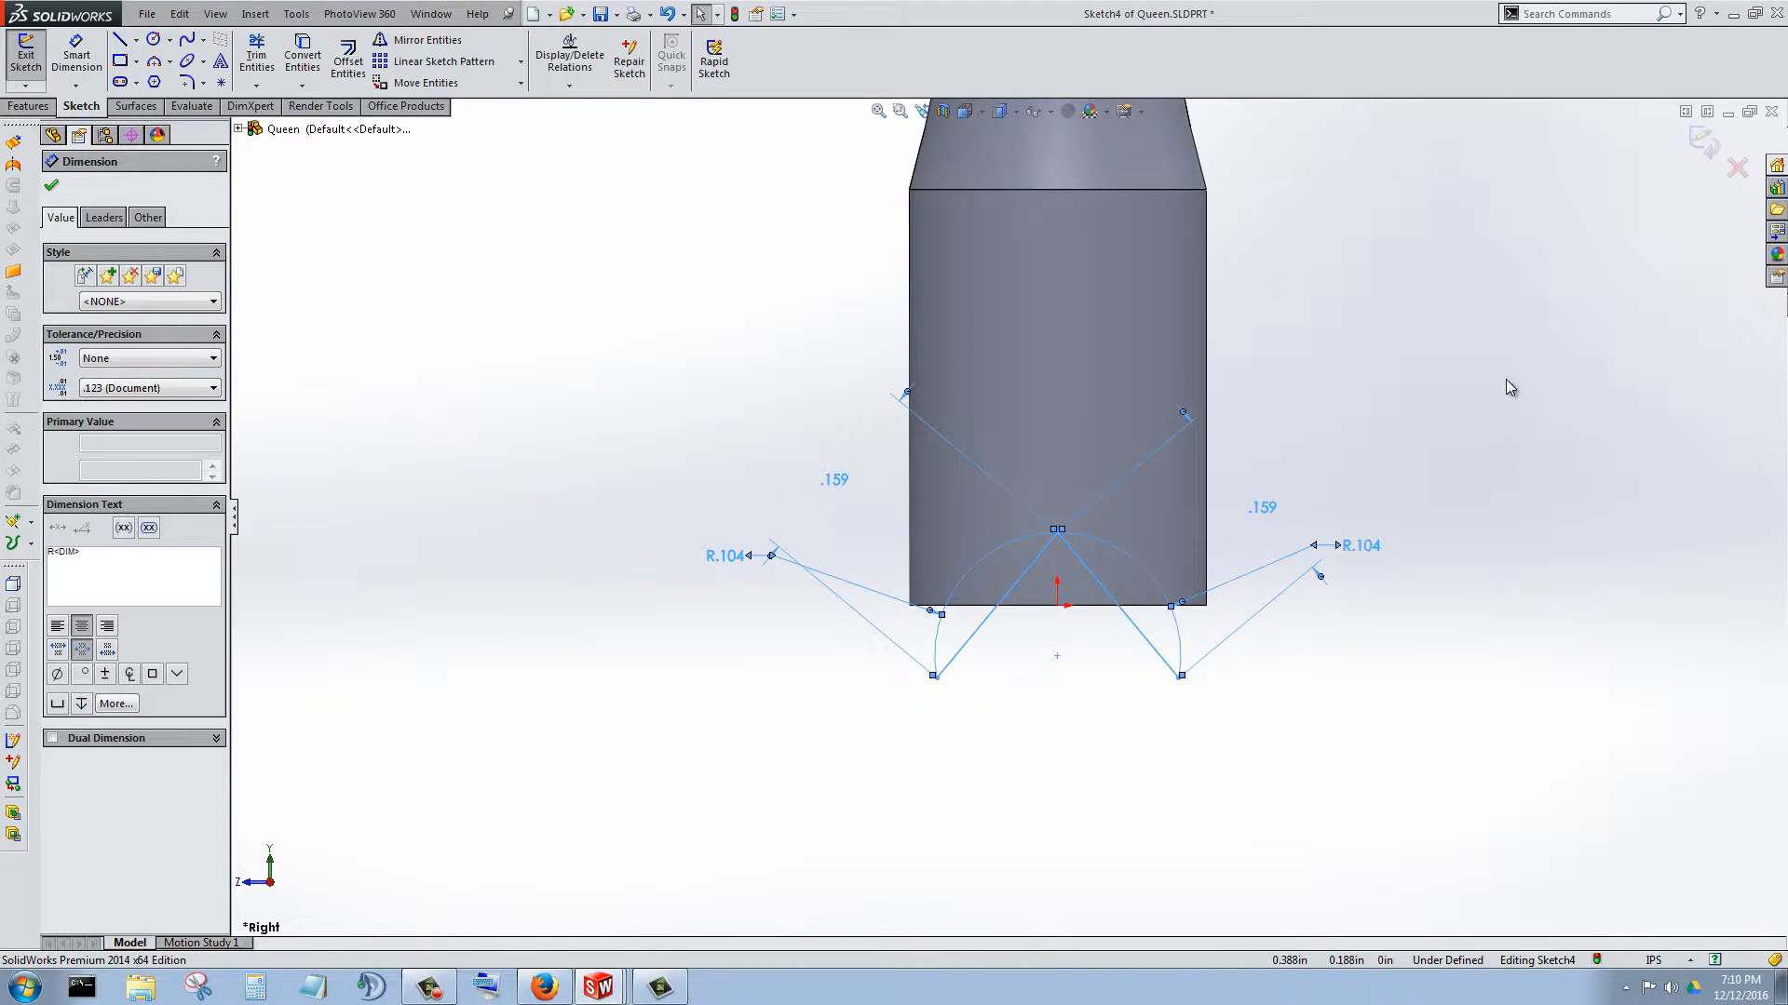
left_click(527, 352)
mouse_move(1578, 319)
left_mouse_down()
mouse_move(1261, 511)
mouse_move(523, 790)
left_mouse_up()
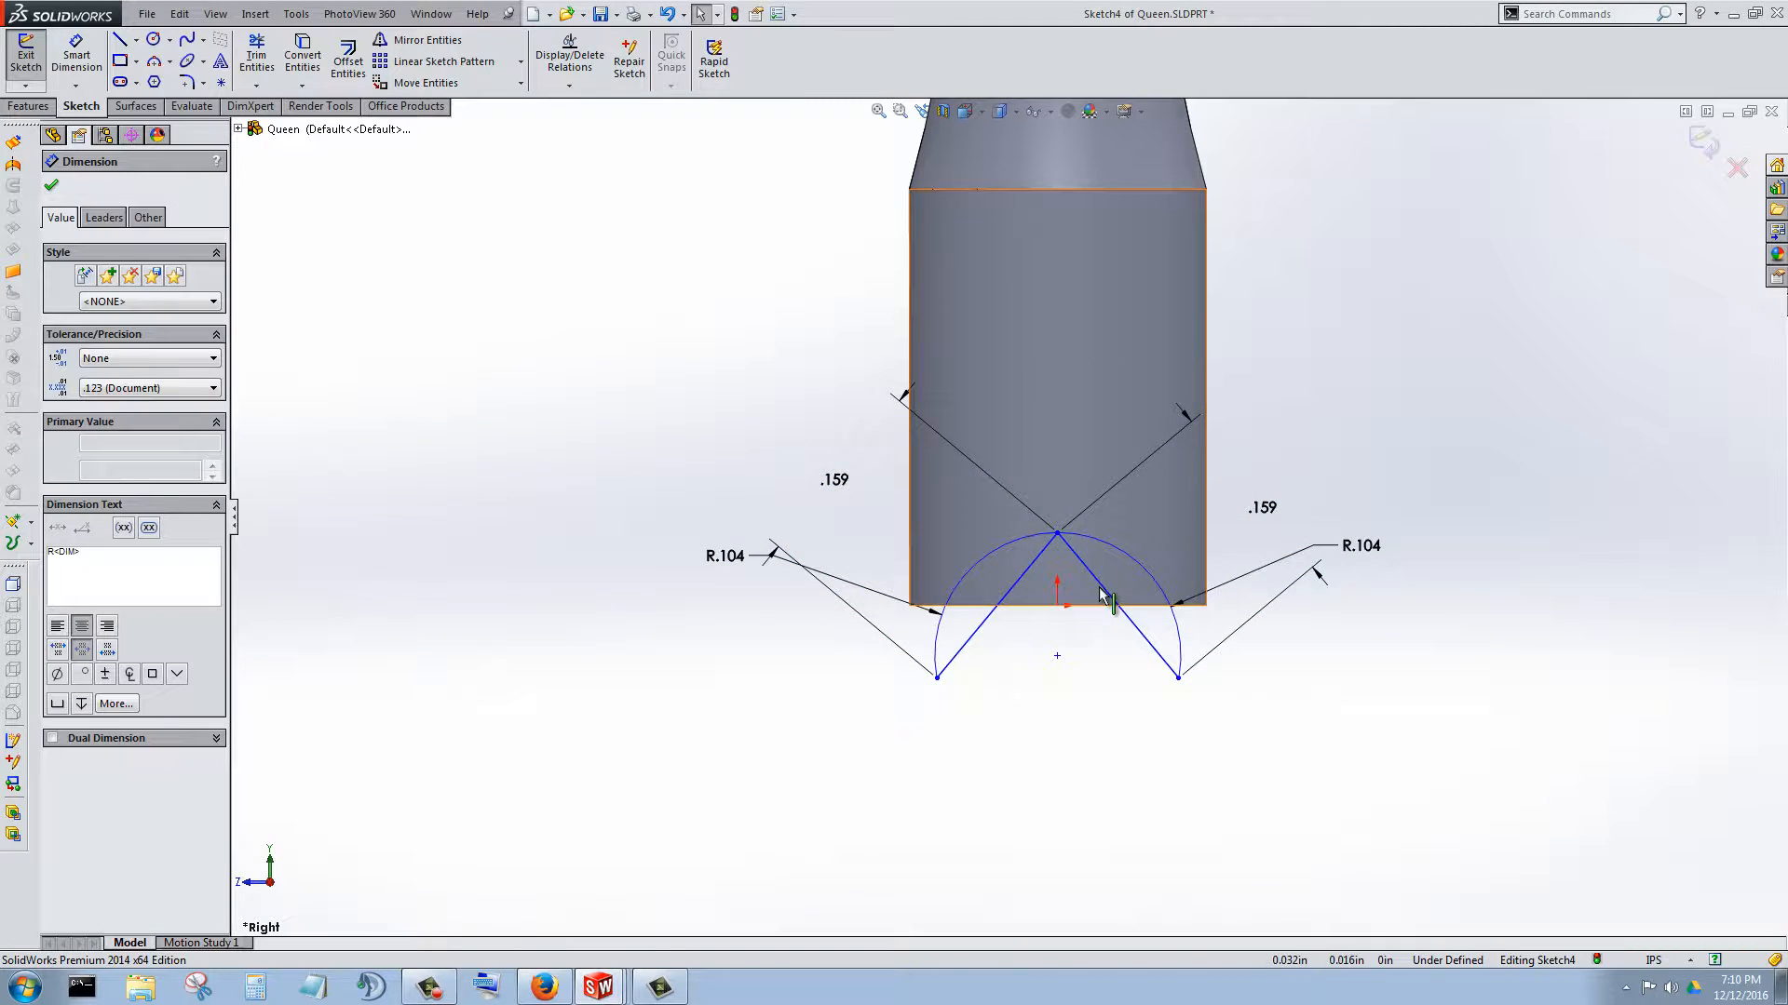
left_click(53, 186)
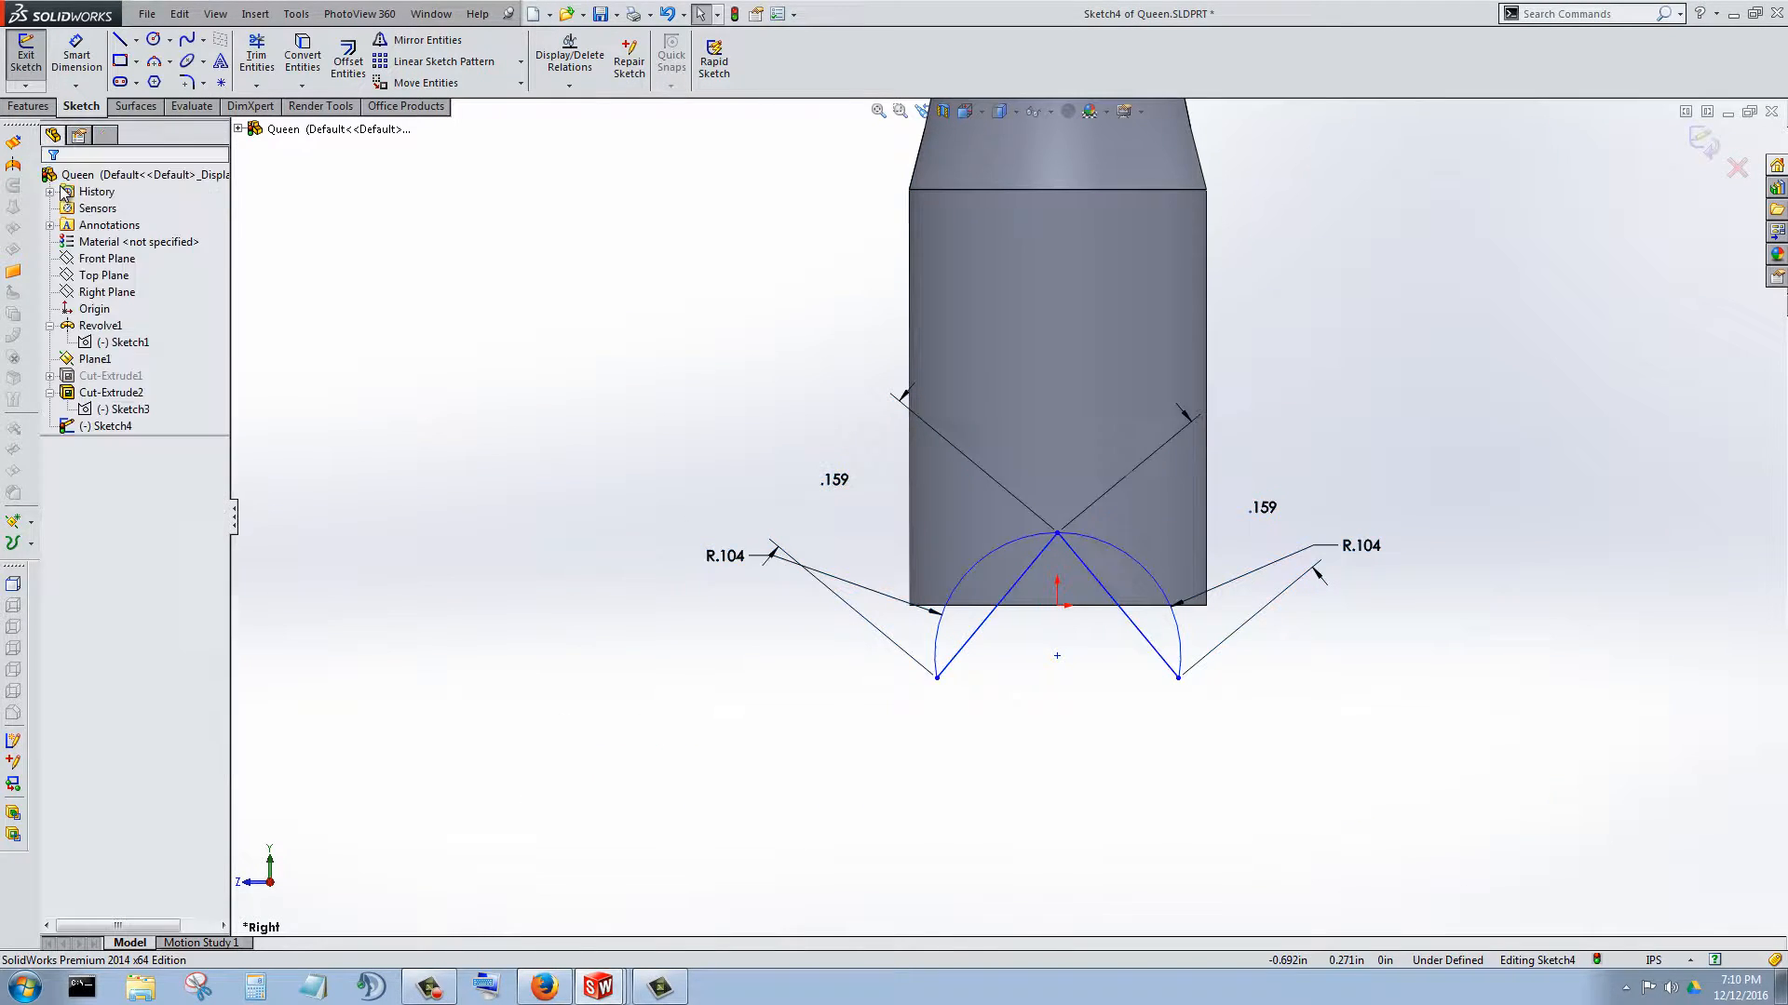
left_click(999, 603)
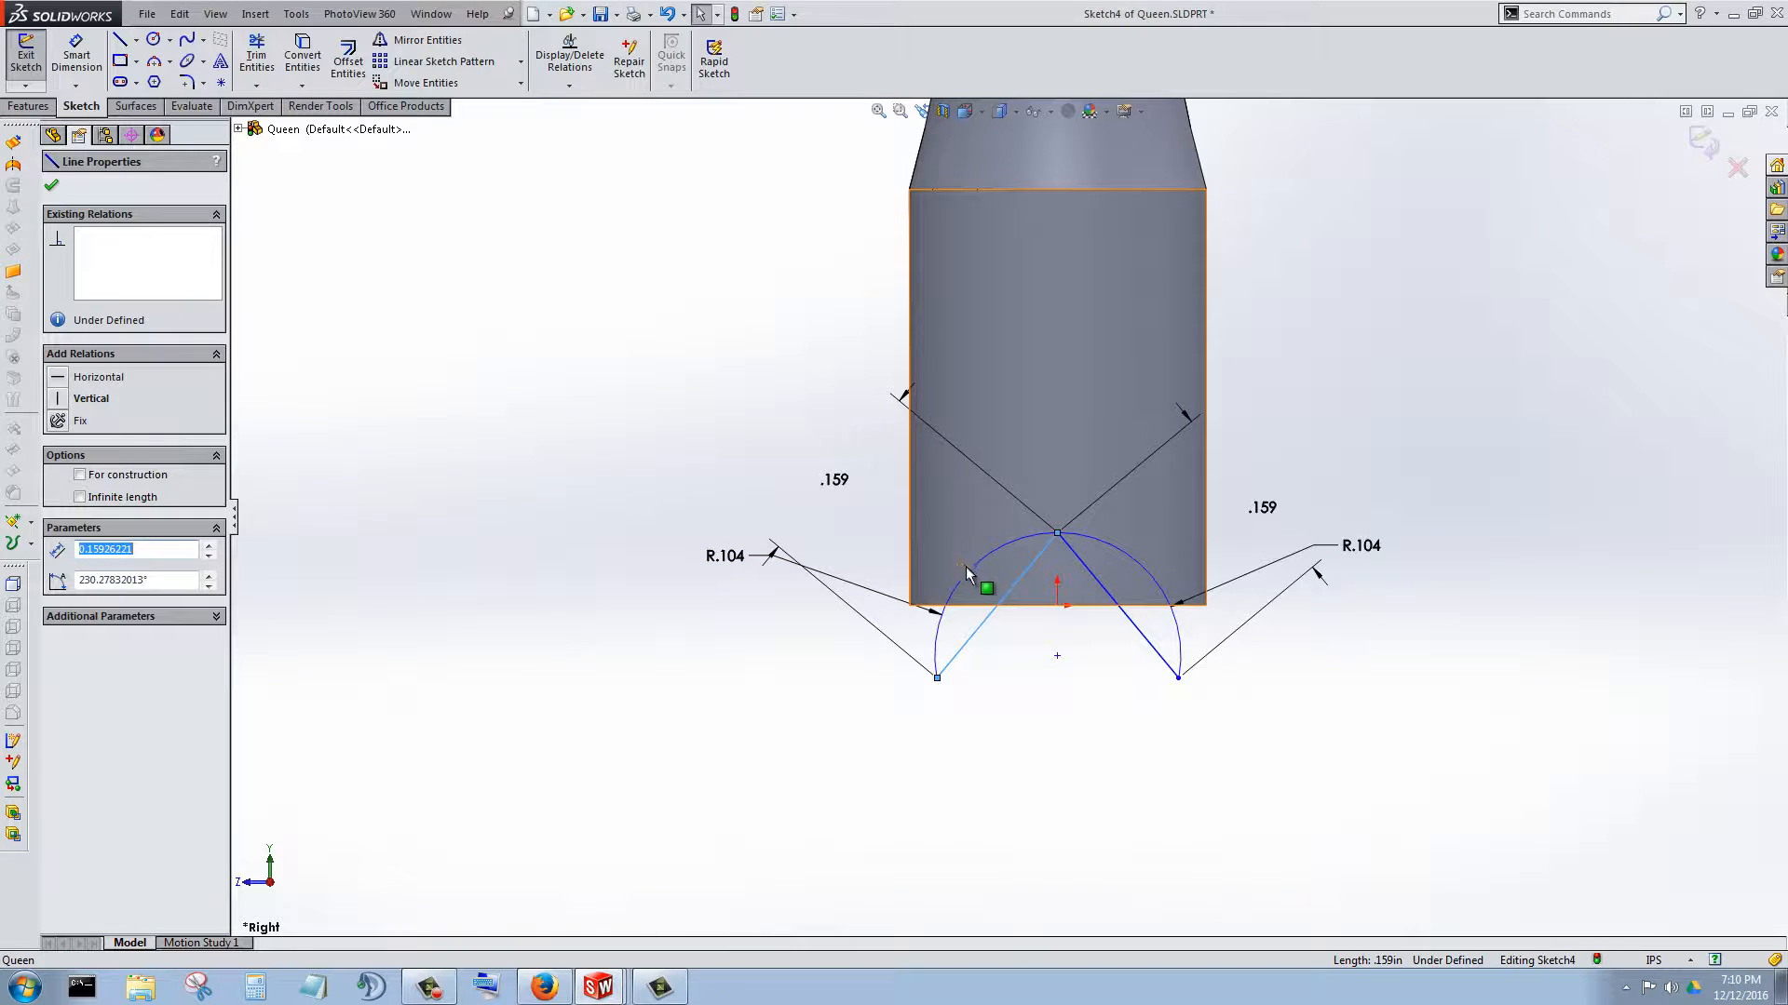
left_click(964, 573, "ctrl")
left_click(1133, 560, "ctrl")
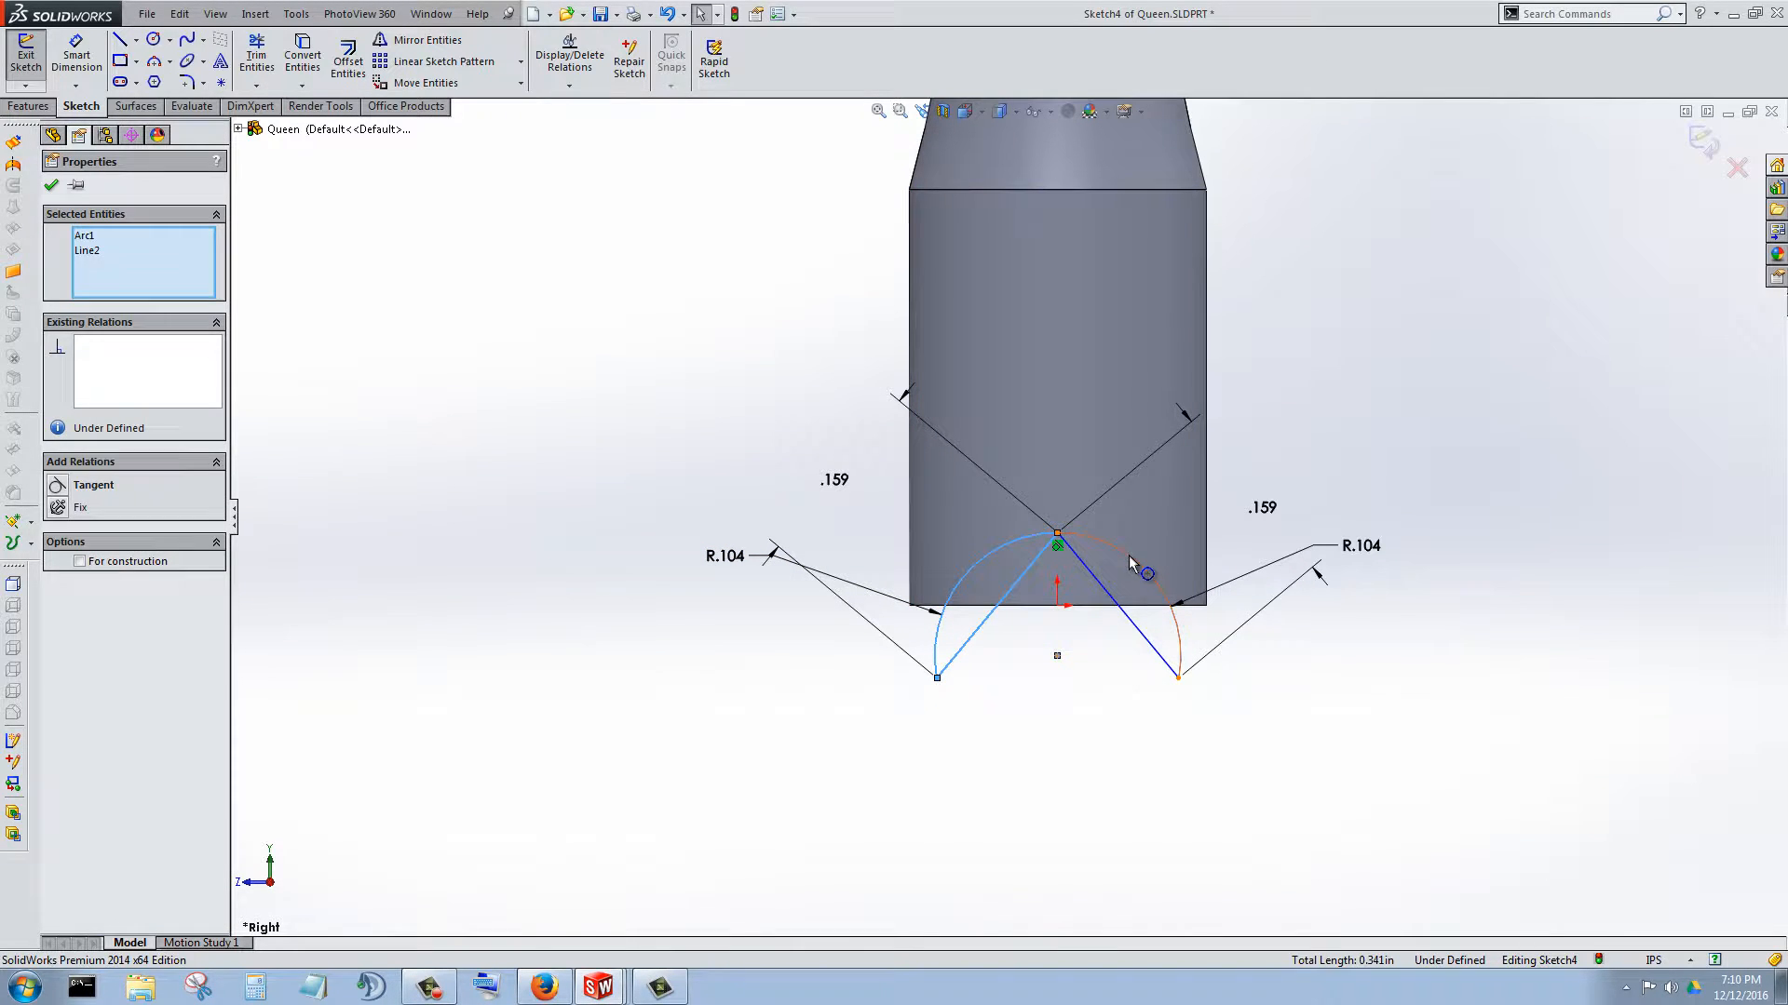
left_click(1141, 642, "ctrl")
left_click(1431, 712)
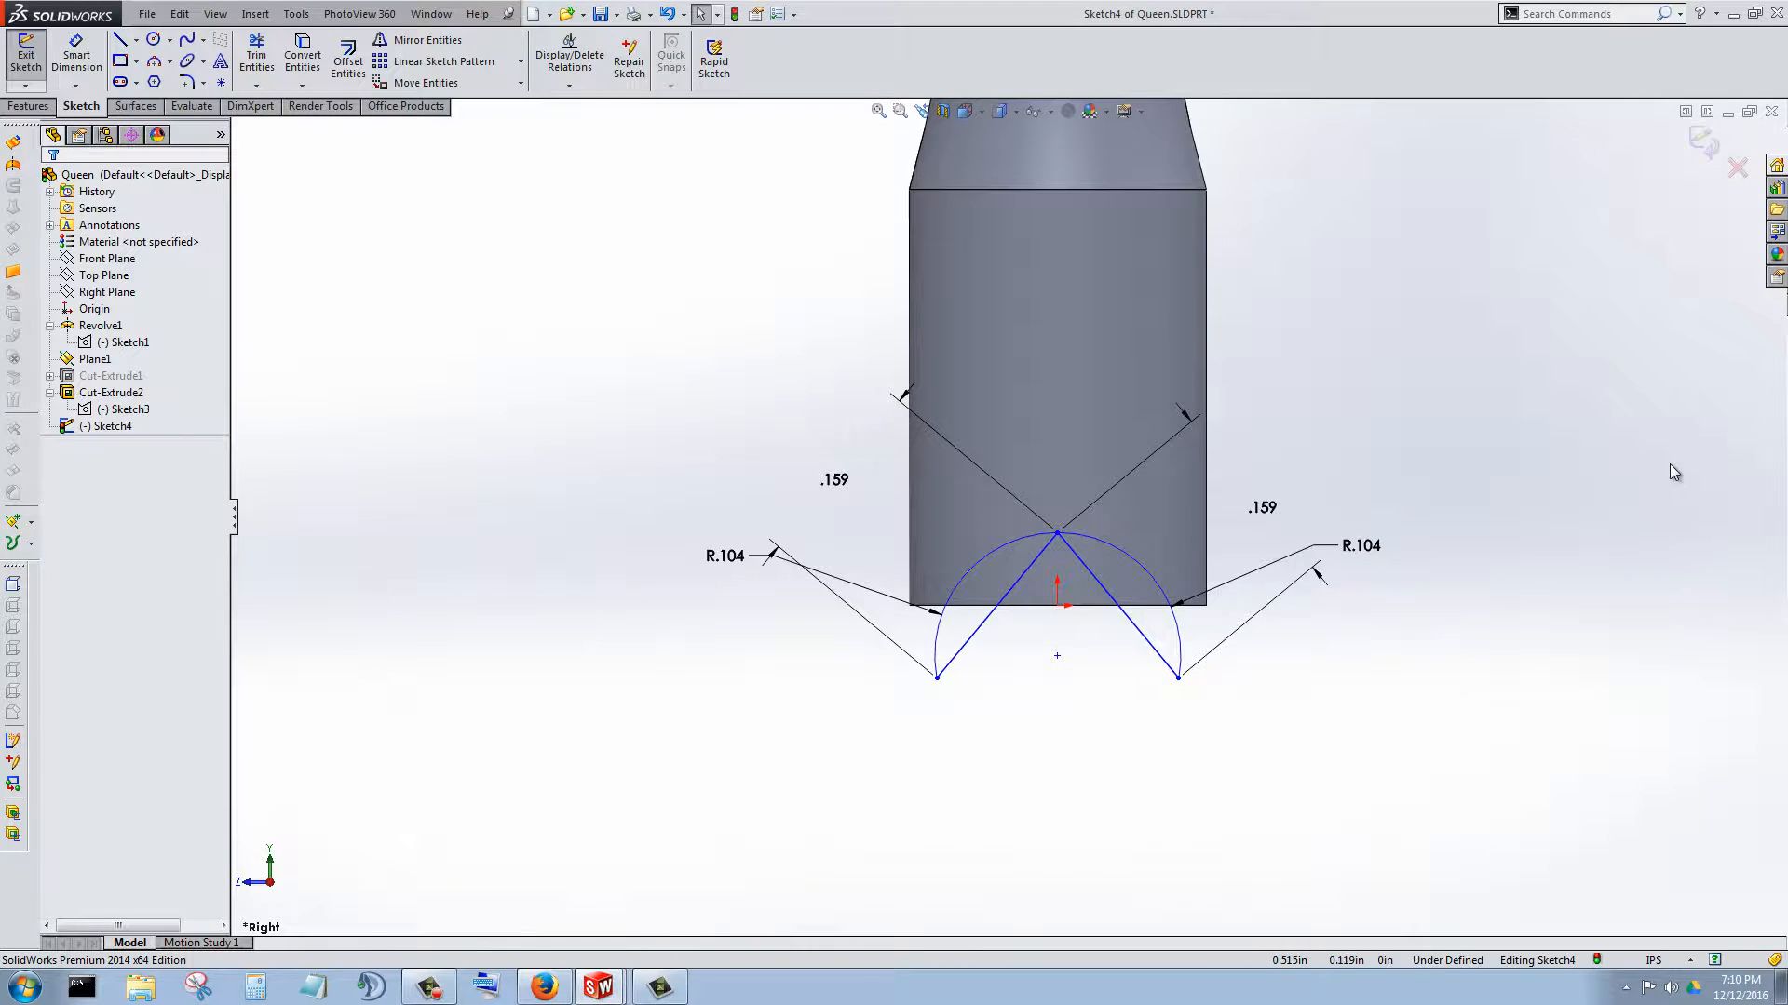
- Select both lines, both arcs and their dimensions in the pasted profile at the base
mouse_move(1668, 464)
left_mouse_down()
mouse_move(1457, 563)
mouse_move(807, 771)
mouse_move(498, 813)
left_mouse_up()
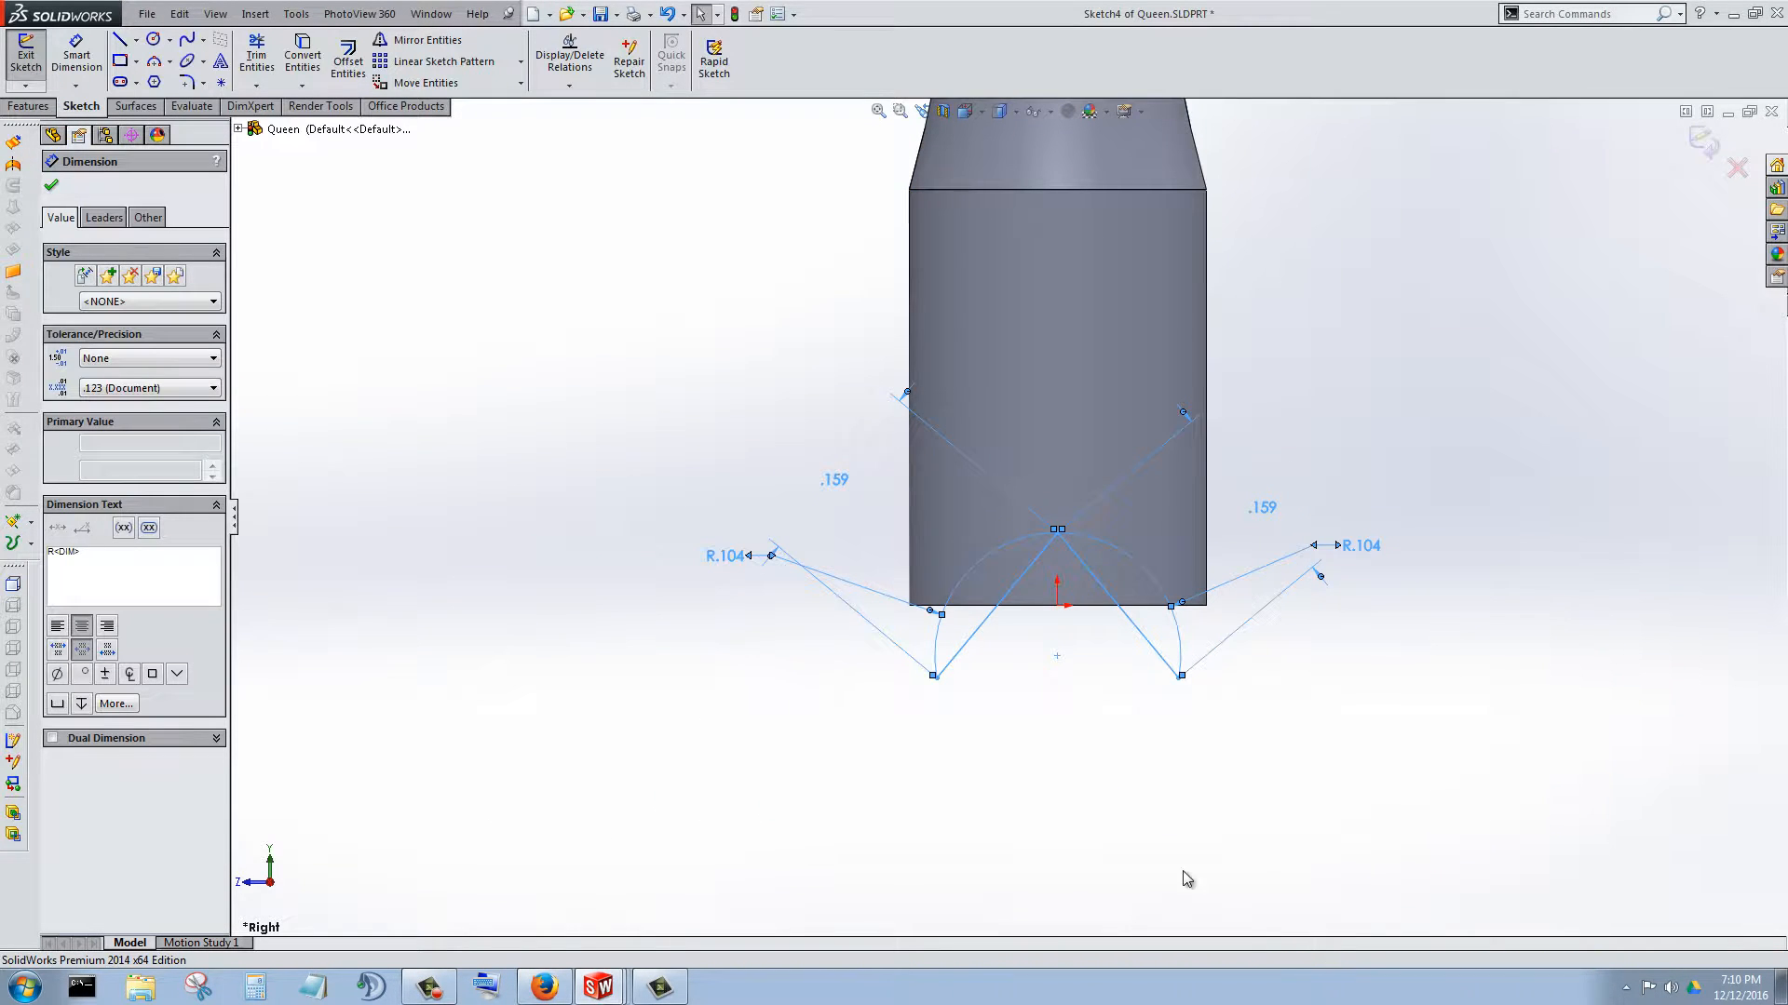
scroll(1002, 566, "up", 1)
scroll(1032, 462, "up", 2)
scroll(997, 743, "down", 4)
scroll(1032, 657, "up", 2)
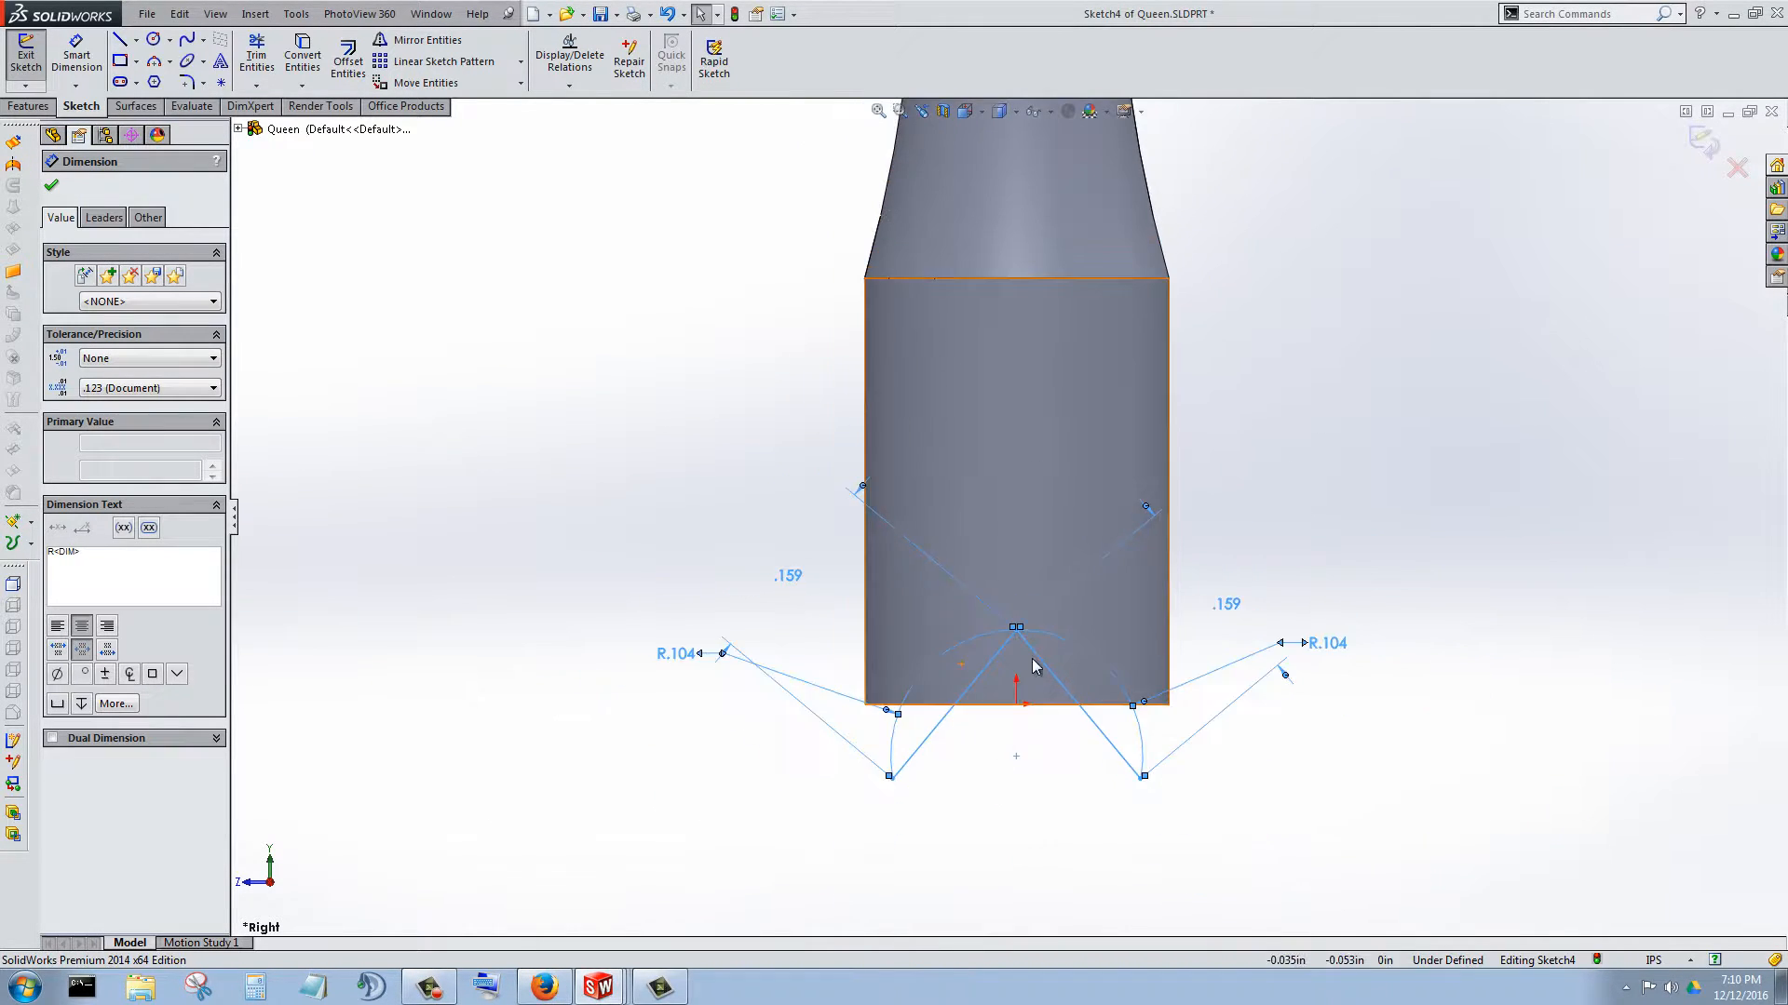
scroll(1036, 630, "down", 3)
scroll(973, 695, "up", 4)
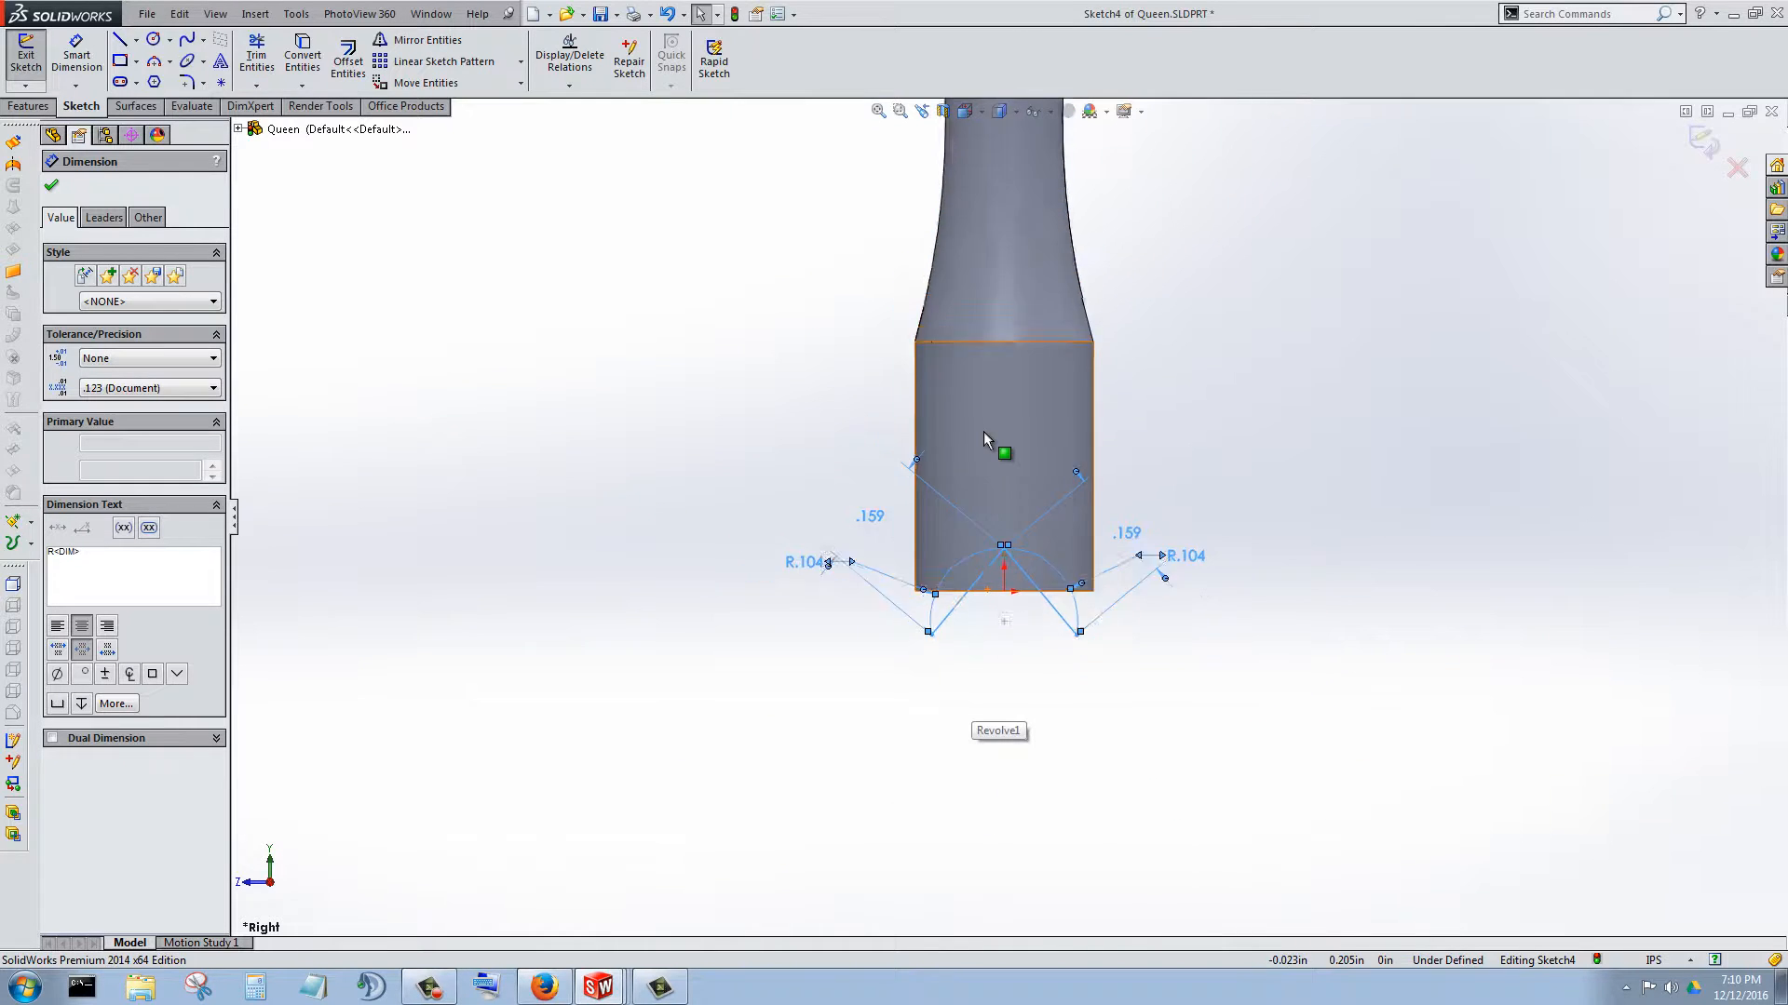
scroll(992, 214, "up", 2)
scroll(988, 214, "down", 3)
scroll(983, 238, "up", 3)
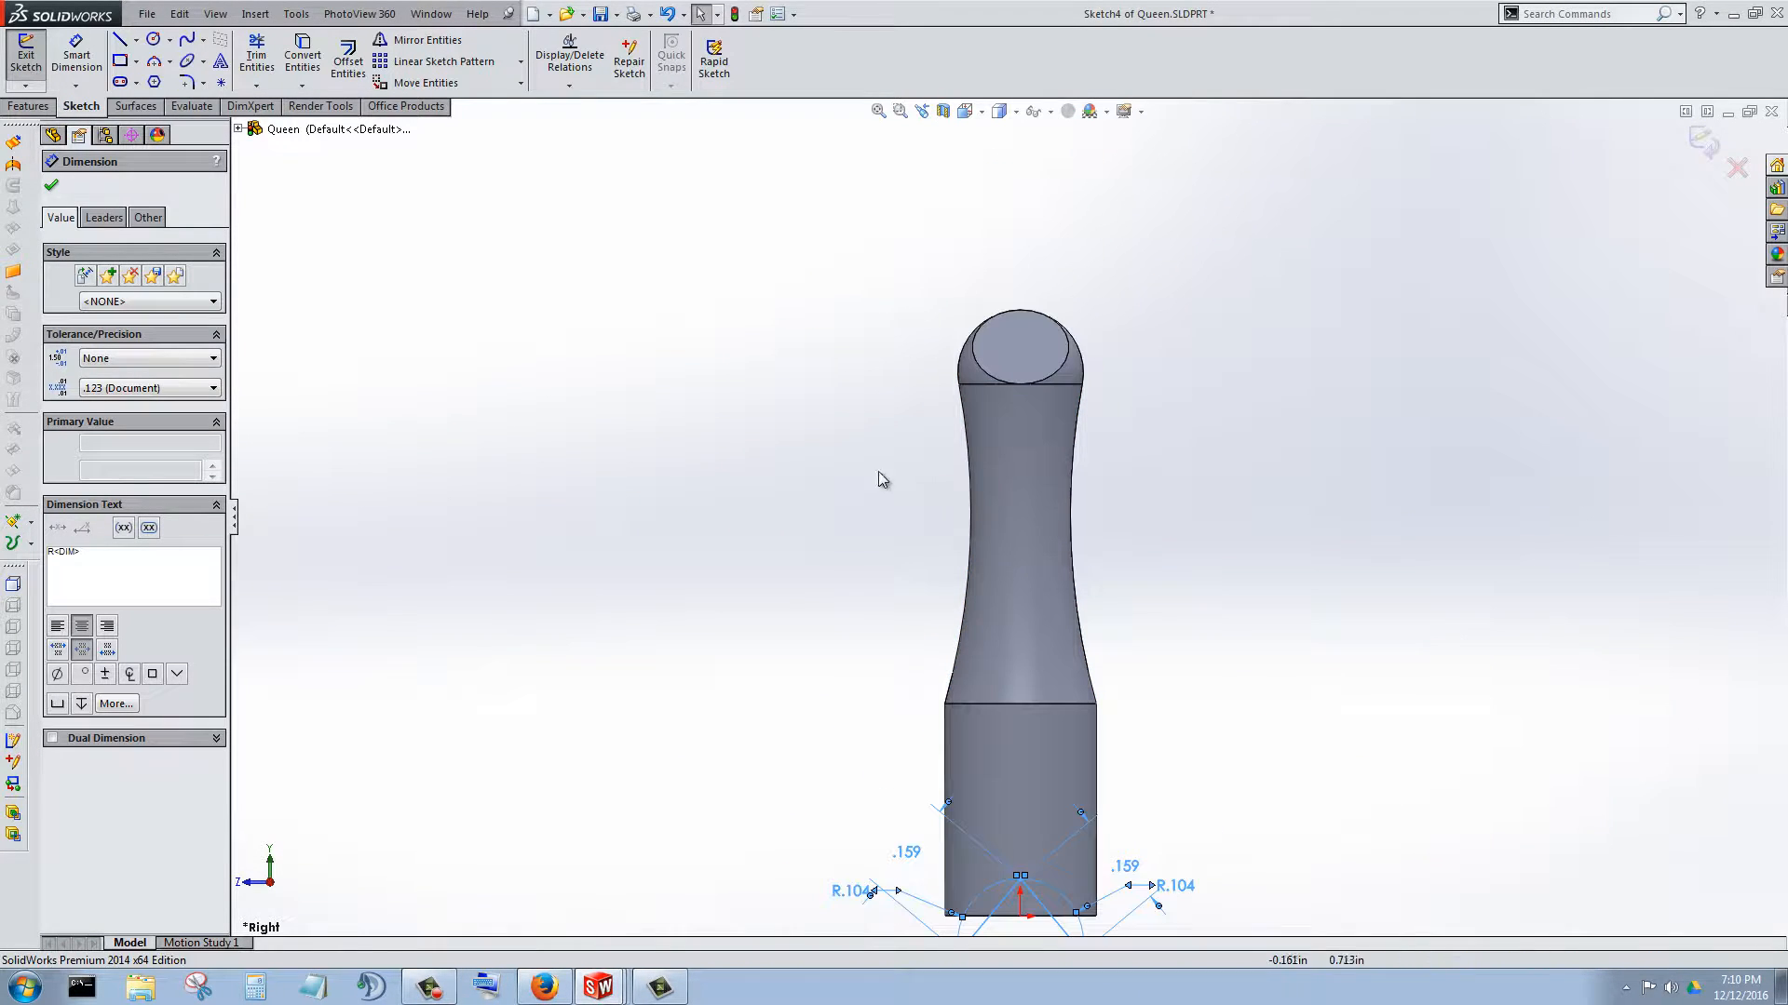
scroll(931, 652, "up", 2)
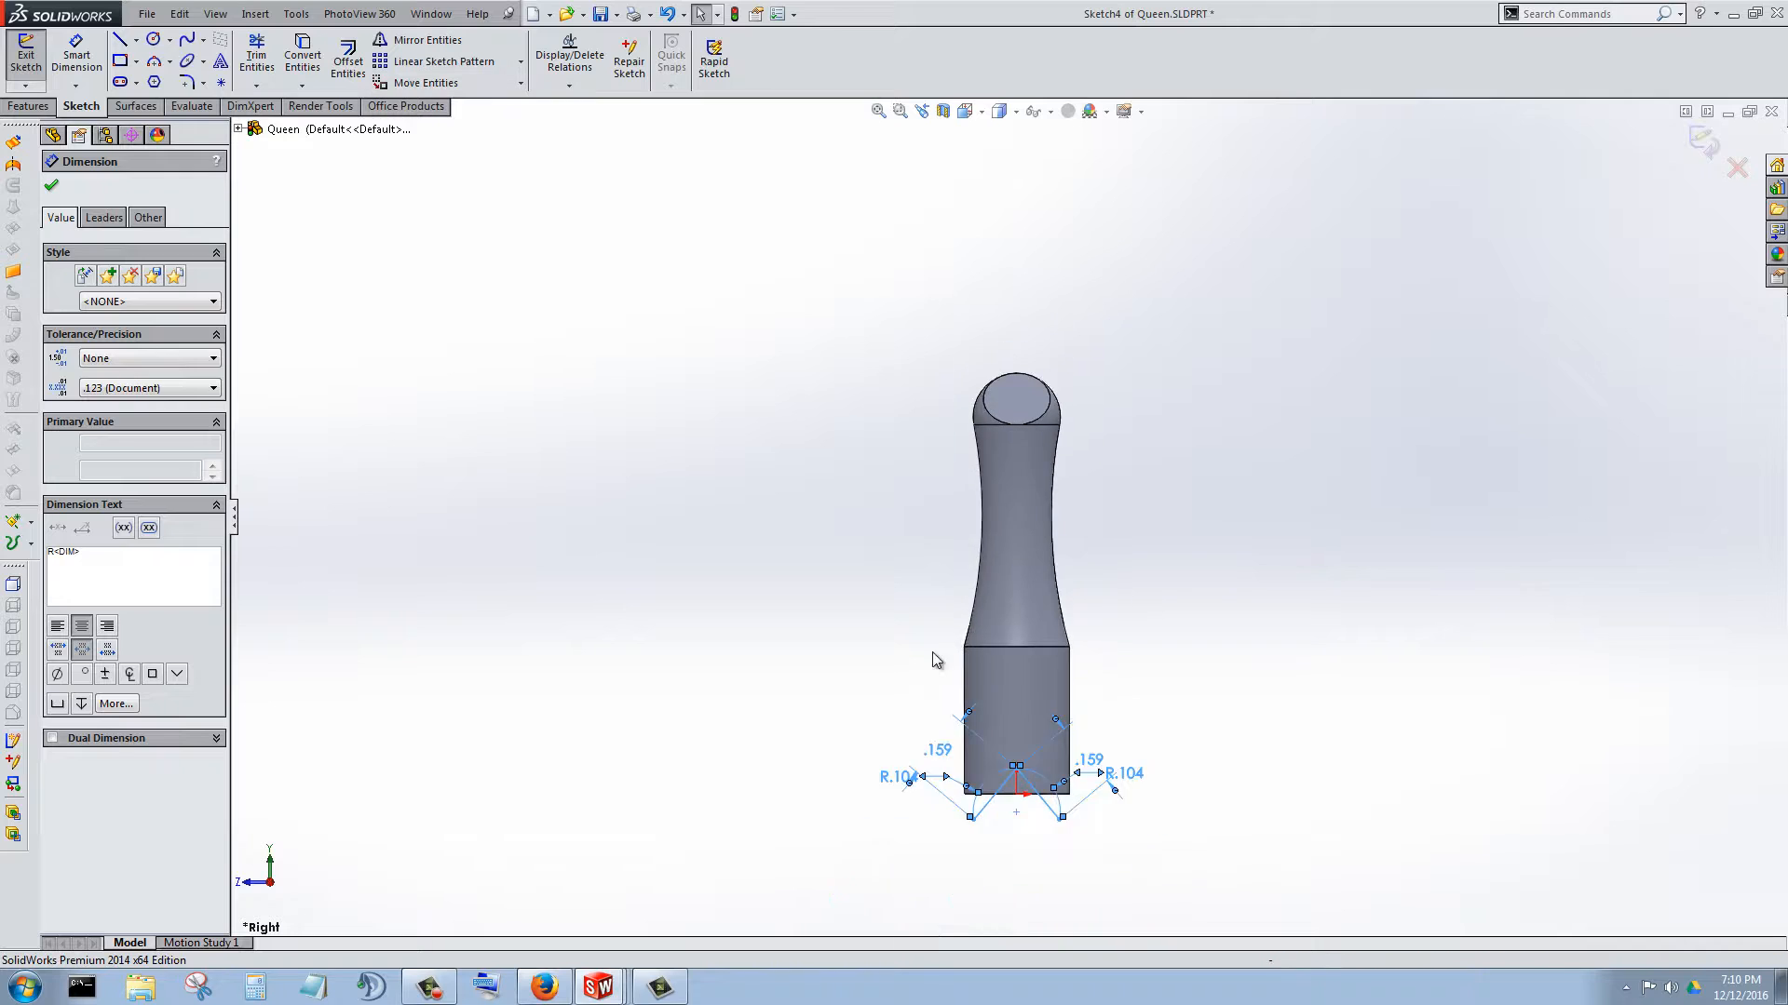
scroll(913, 400, "down", 1)
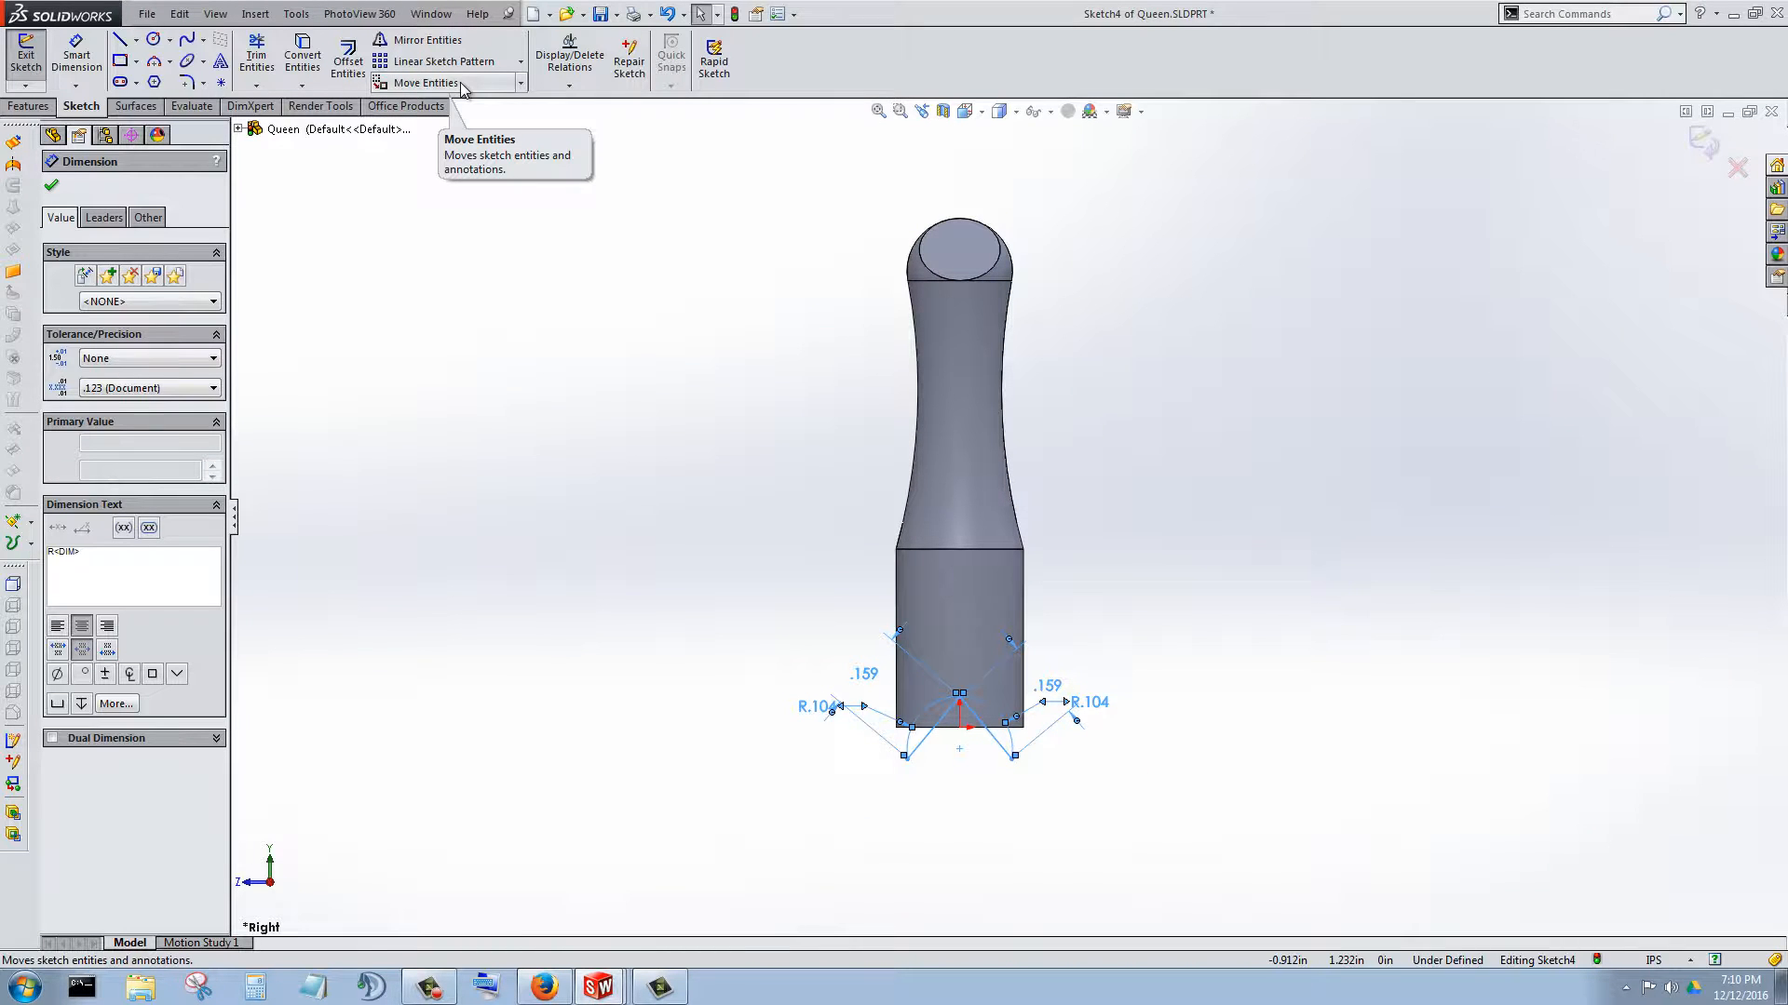
- Start the Move Entities command on the selected profile
left_click(1574, 13)
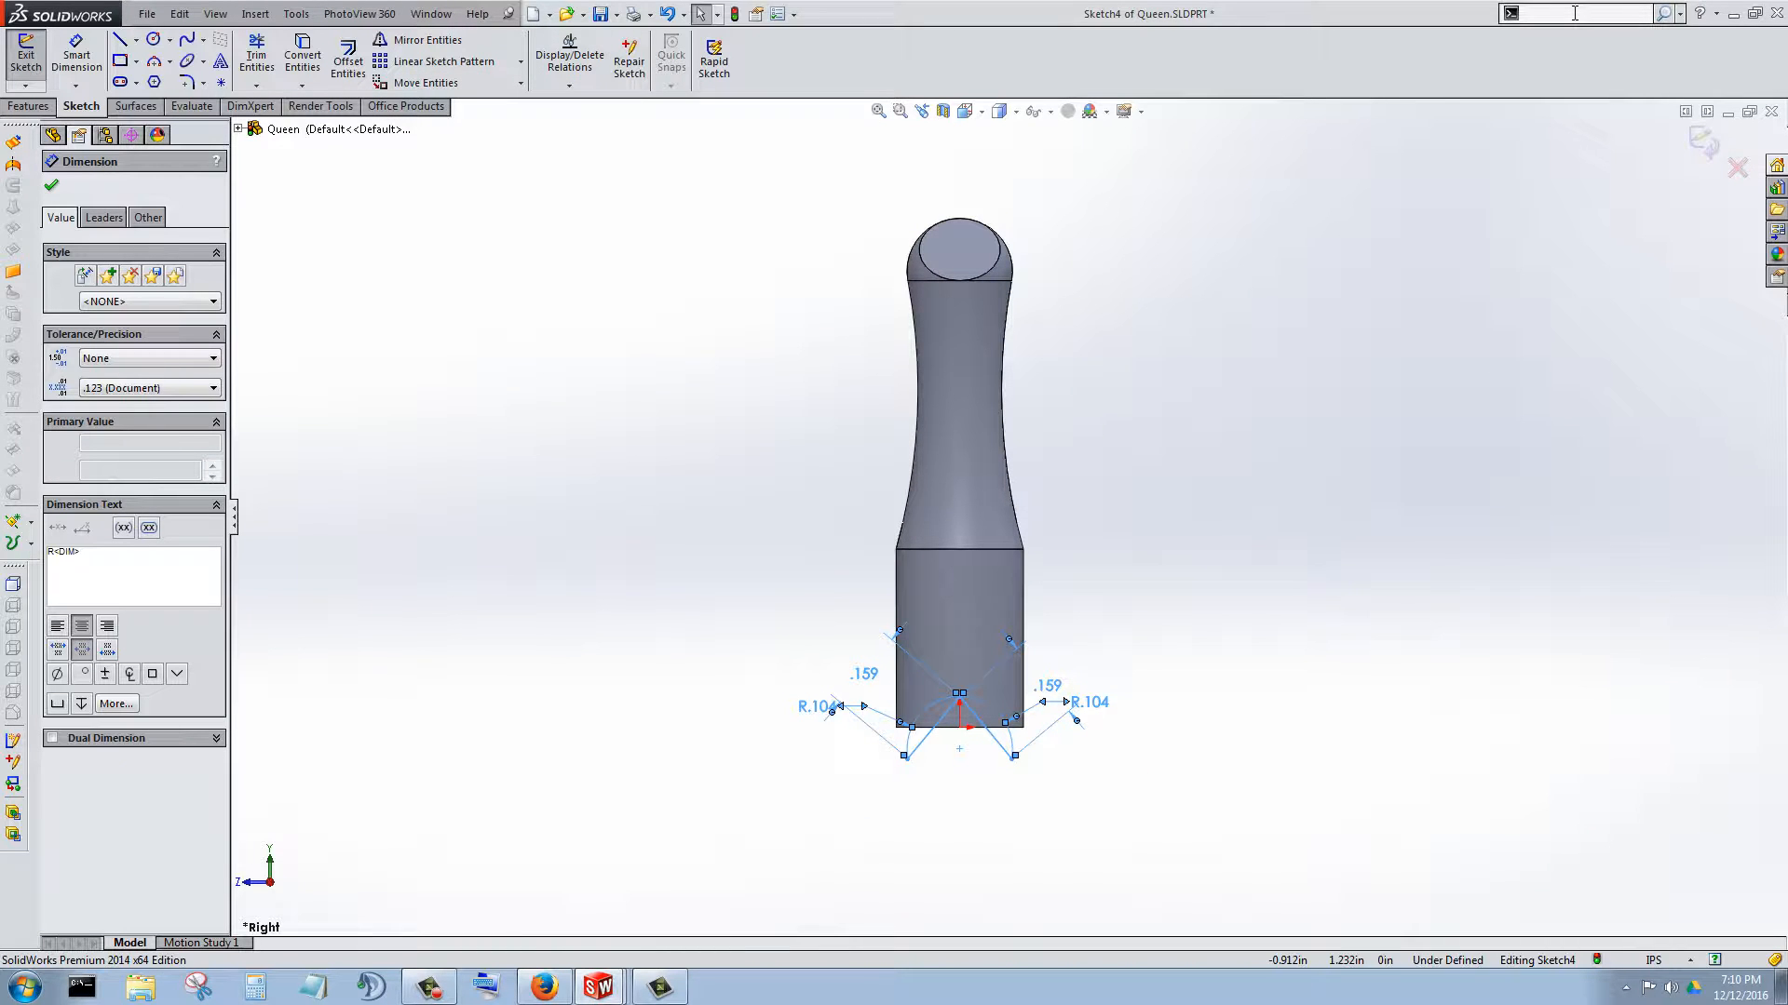
type("move")
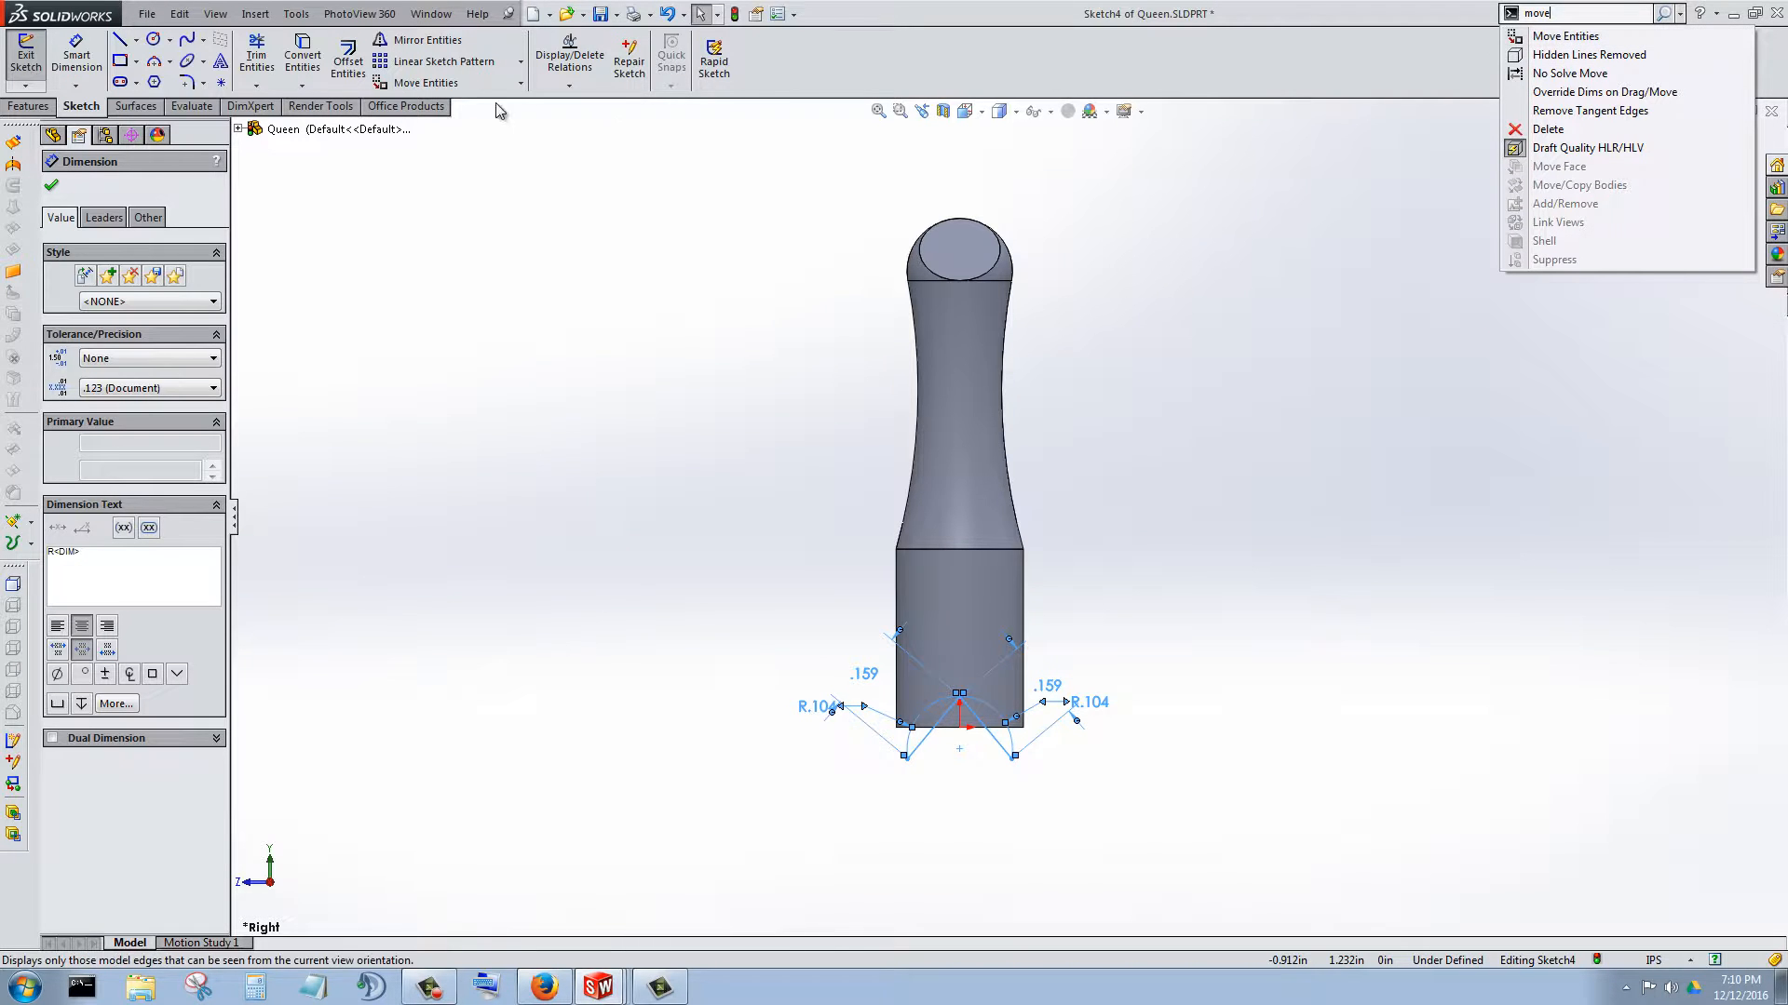
left_click(521, 85)
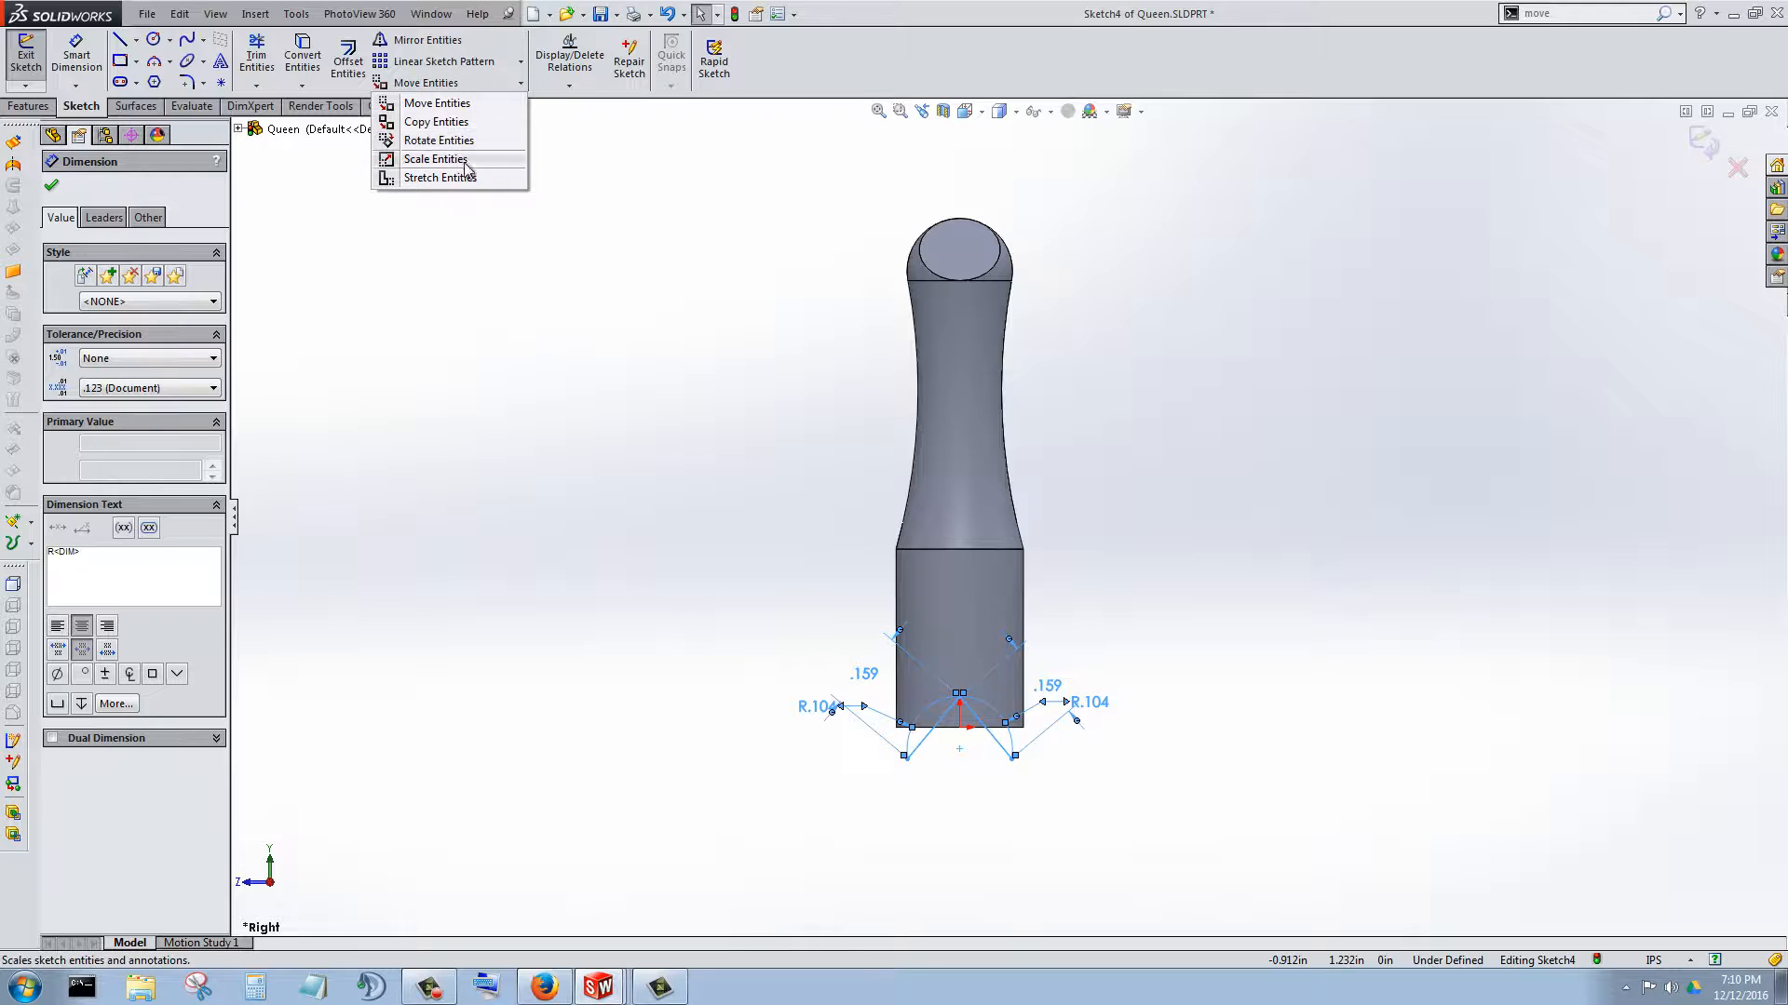
left_click(444, 86)
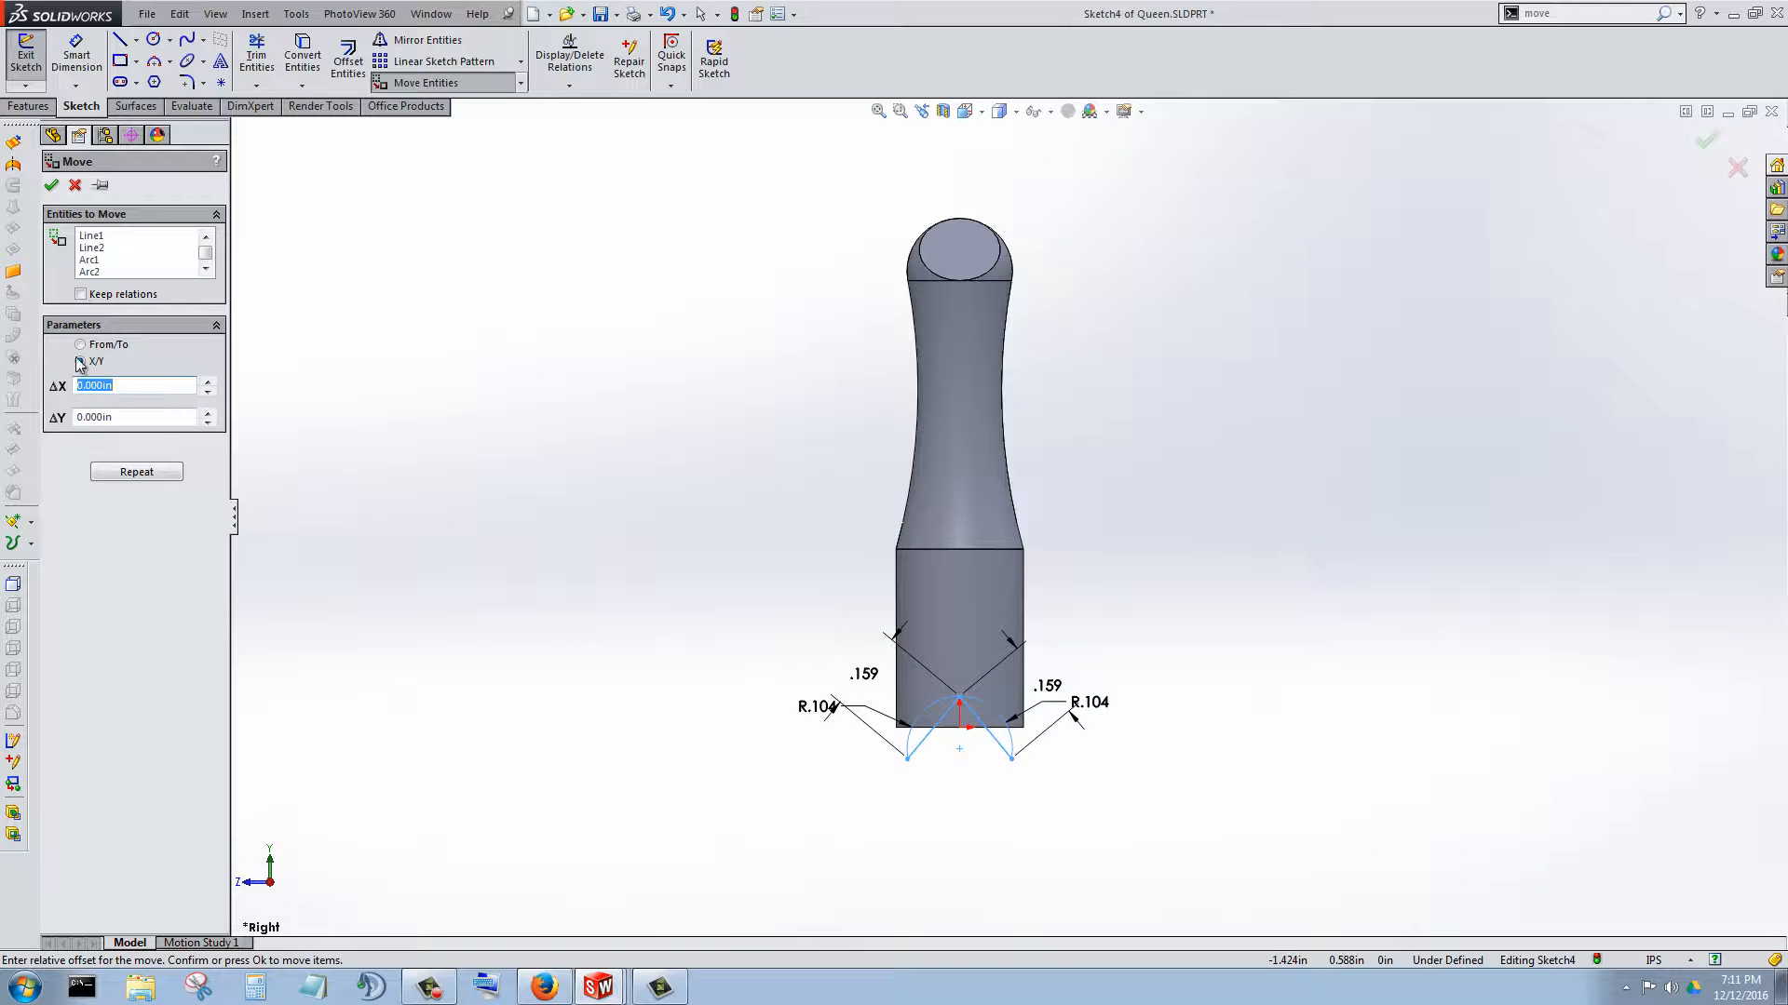
- Try horizontal X/Y offsets such as 0.3 in and 0.1 in for the profile, ending with ΔX at 0
left_click(209, 382)
left_click(209, 382)
left_click(208, 383)
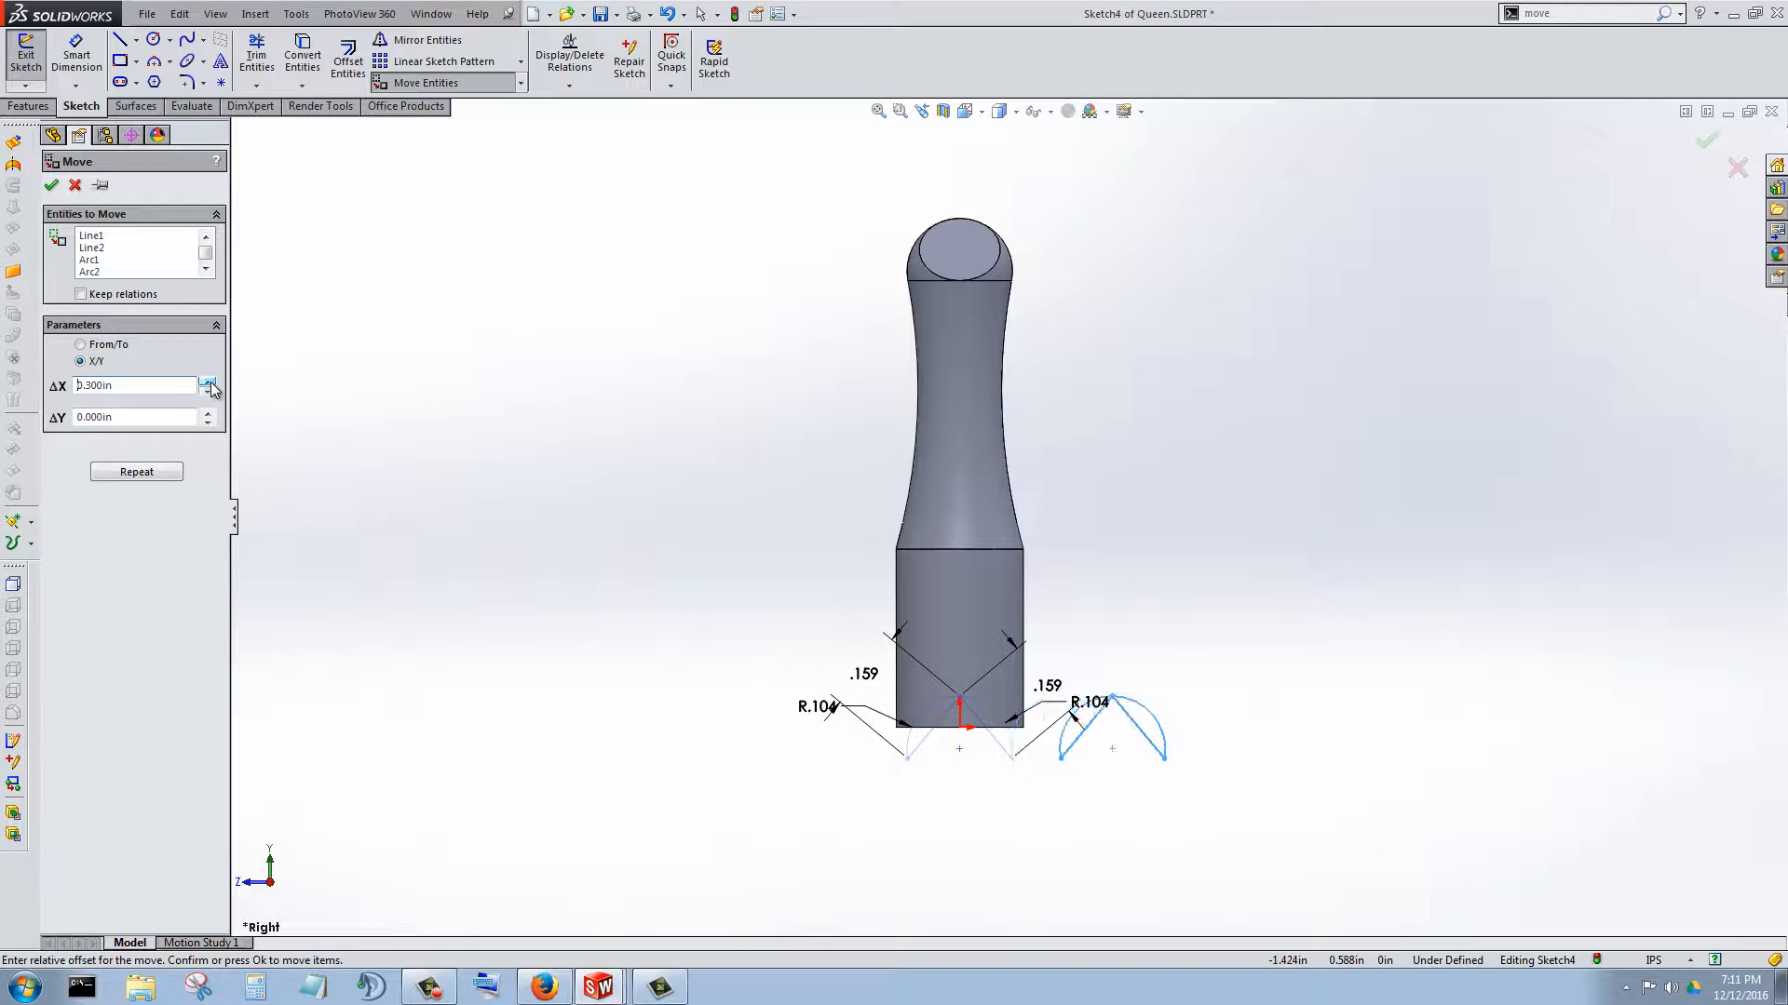
left_click(209, 383)
left_click(208, 383)
left_click(209, 382)
left_click(209, 391)
left_click(209, 391)
left_click(209, 391)
left_click(209, 391)
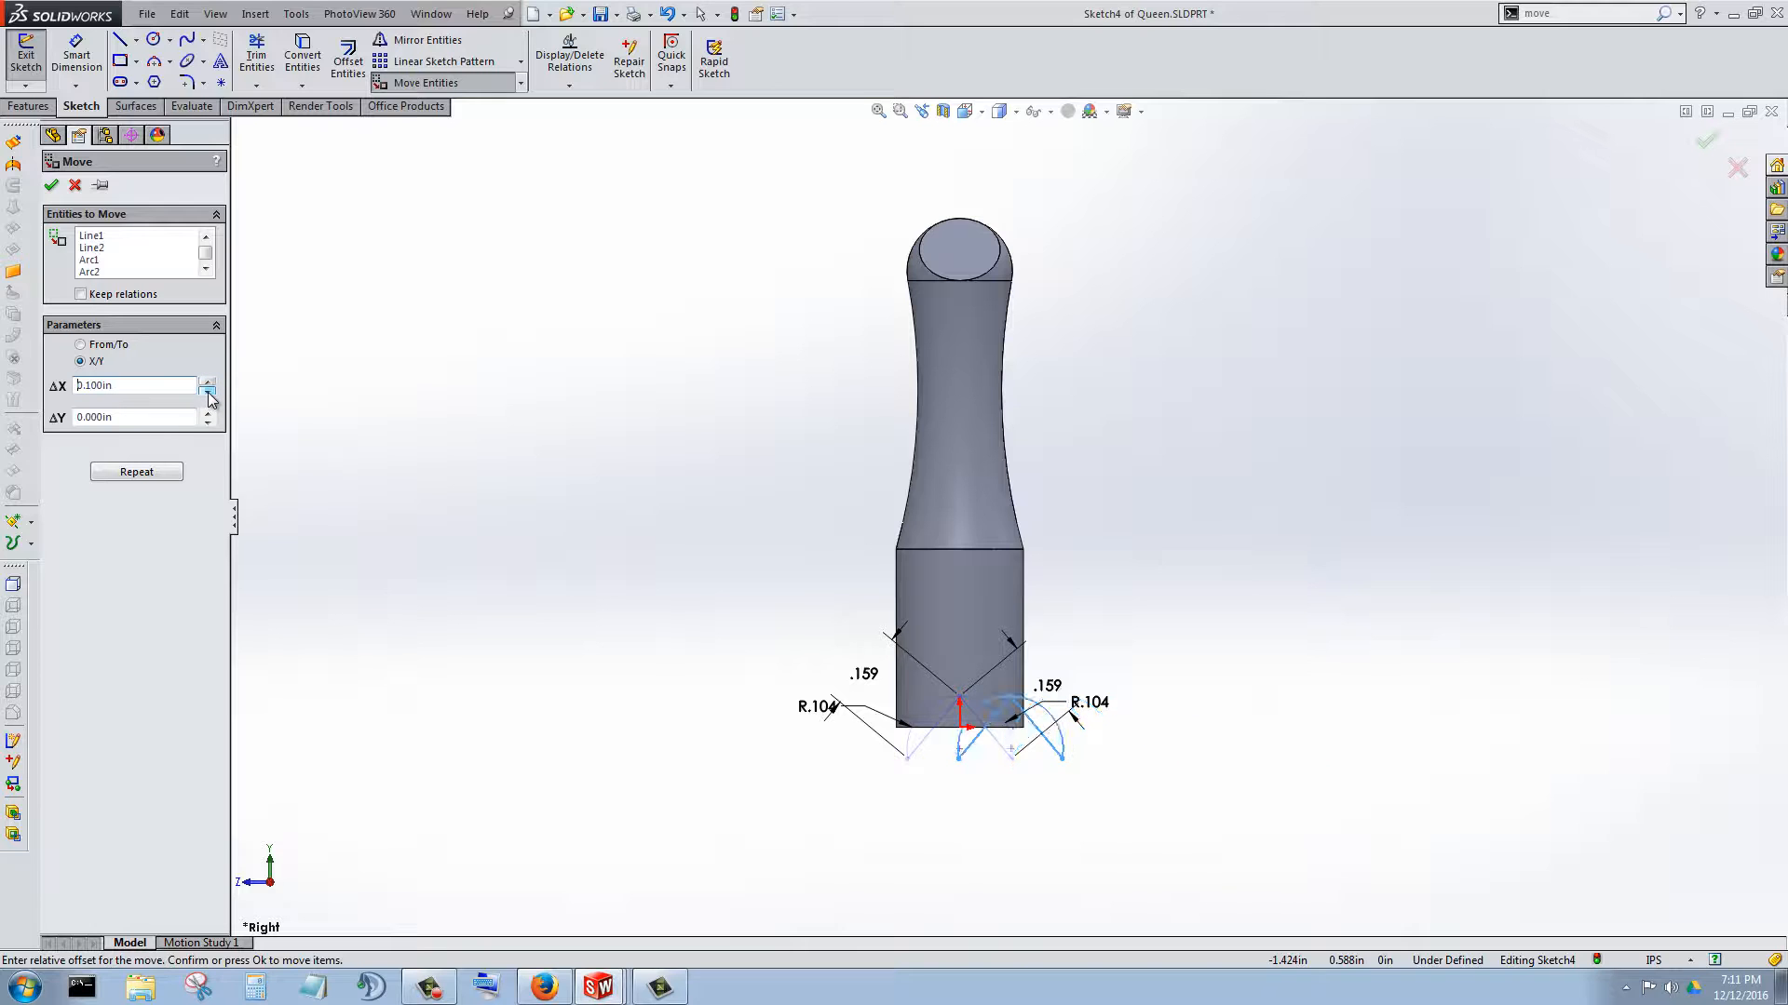
left_click(209, 391)
left_click(209, 391)
- Try vertical offsets of 1 in and 0.9 in to bring the profile up to the queen's head
left_click(214, 412)
left_click(214, 412)
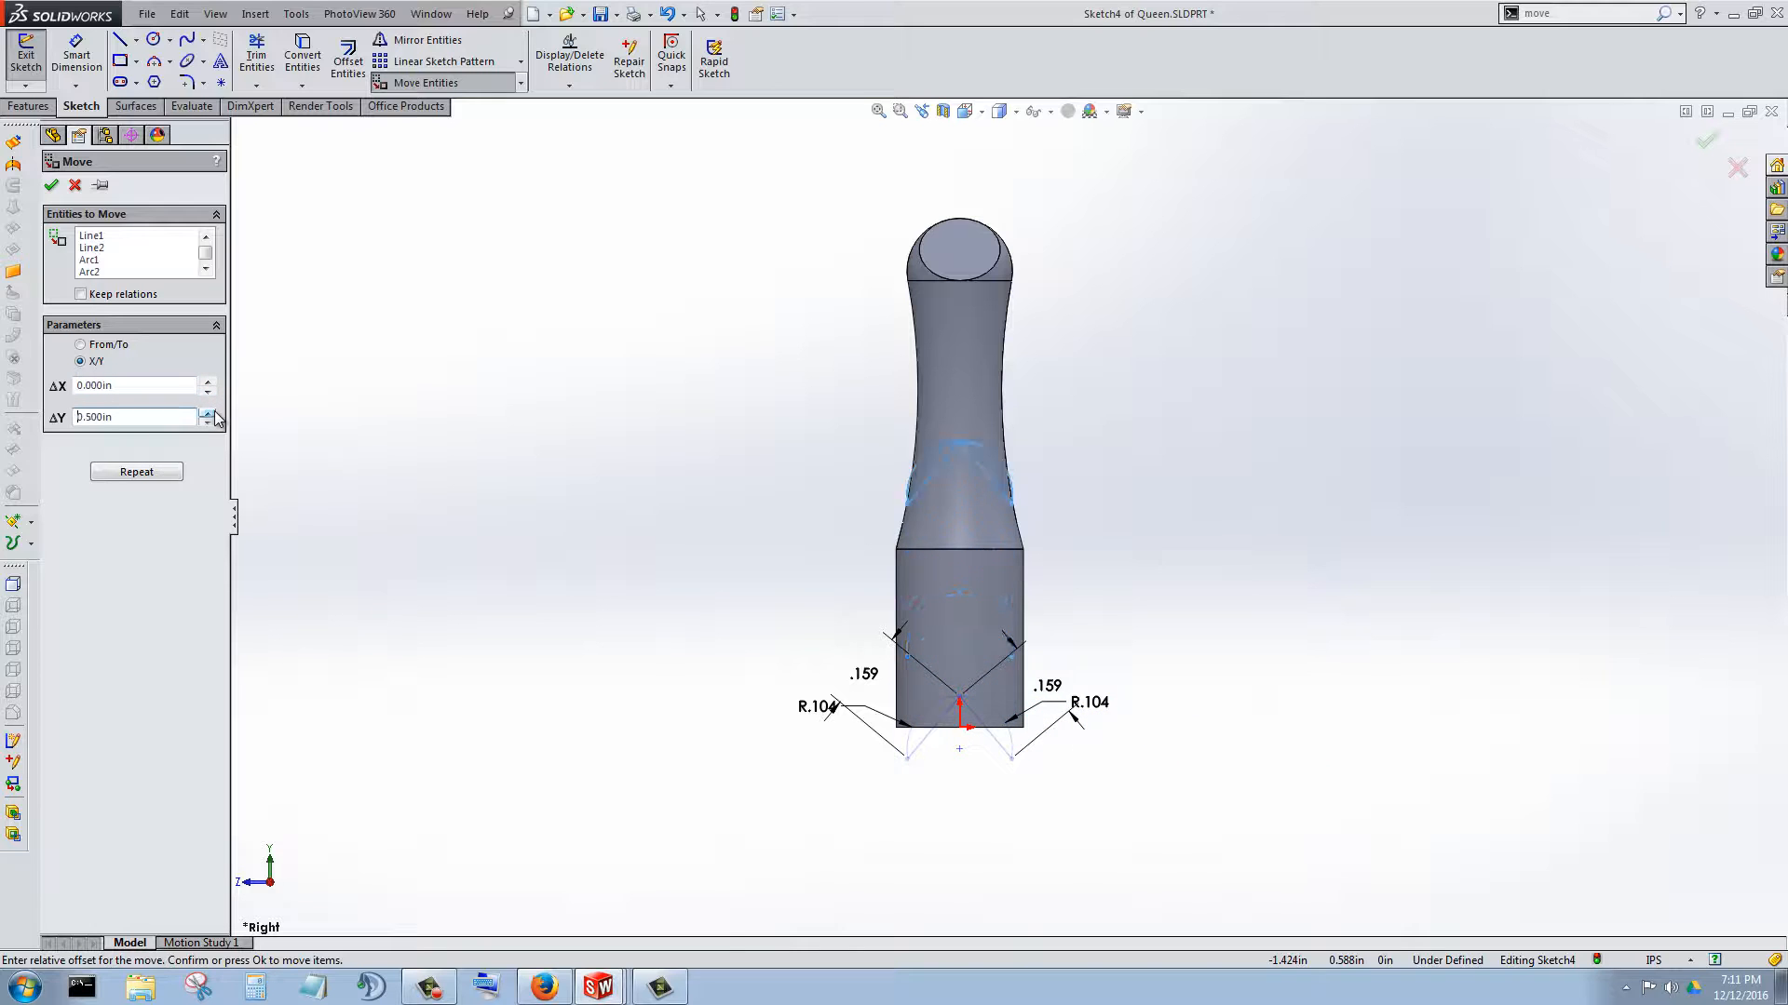
left_click(215, 412)
left_click(214, 412)
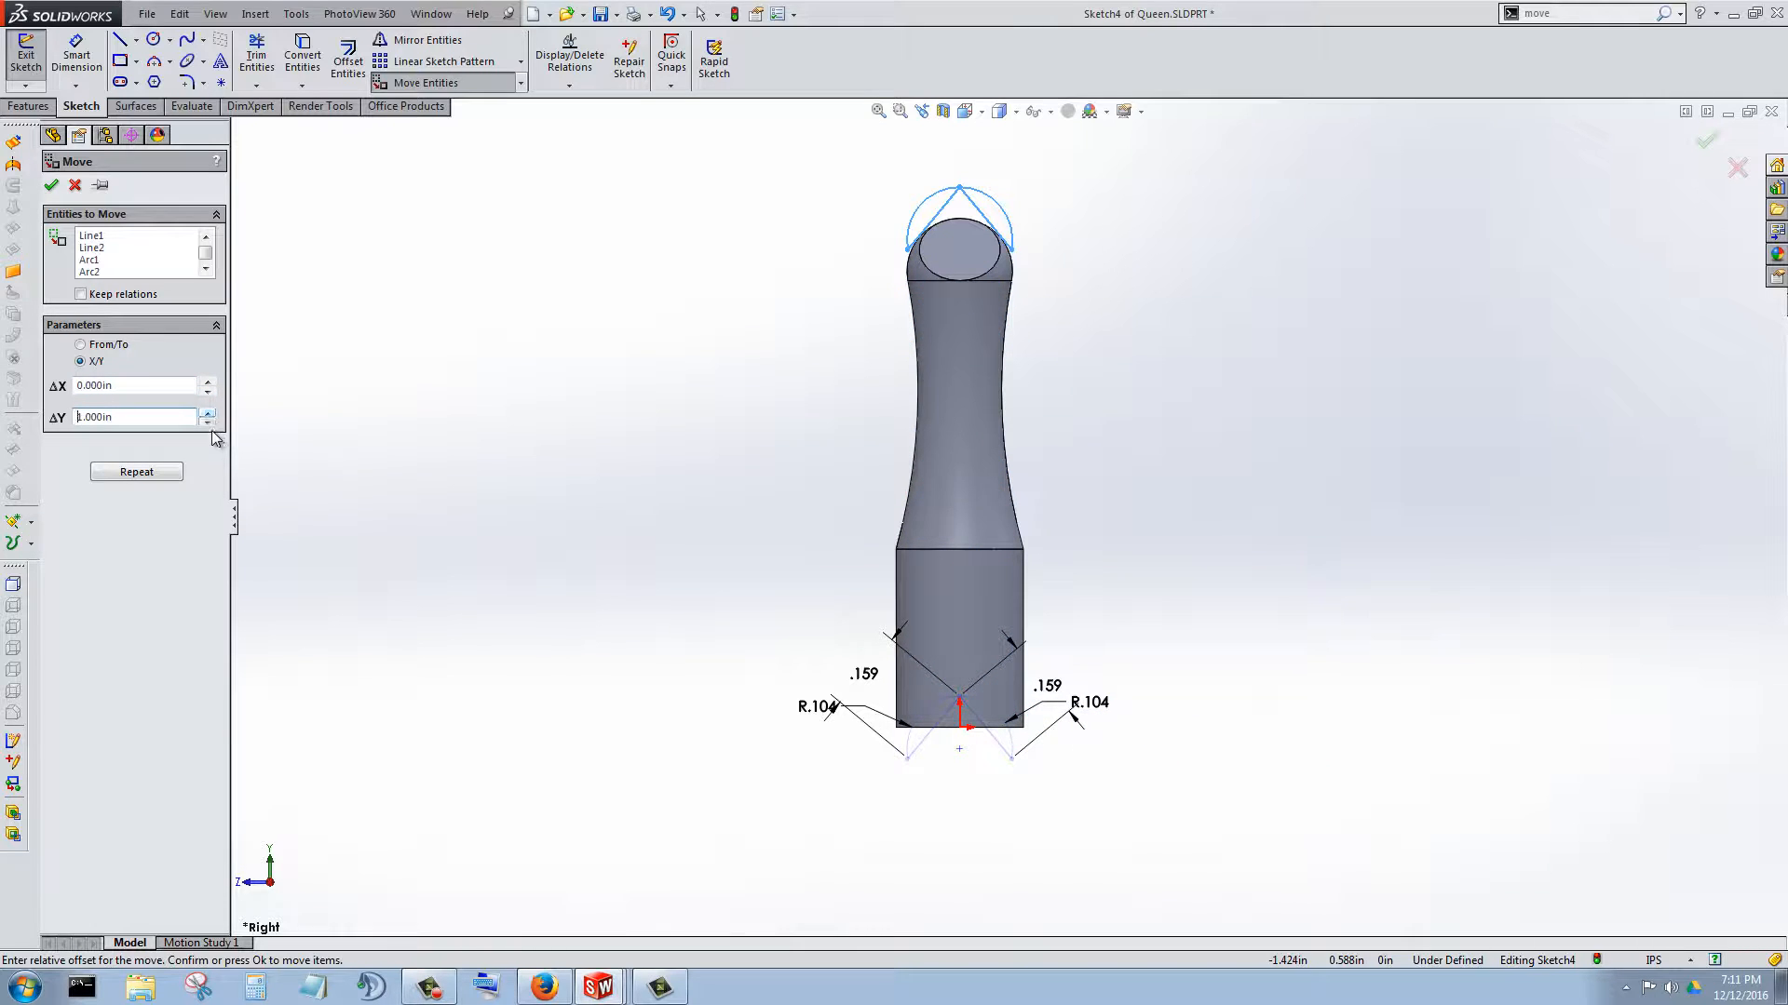
left_click(208, 413)
scroll(1077, 284, "up", 5)
scroll(307, 354, "up", 3)
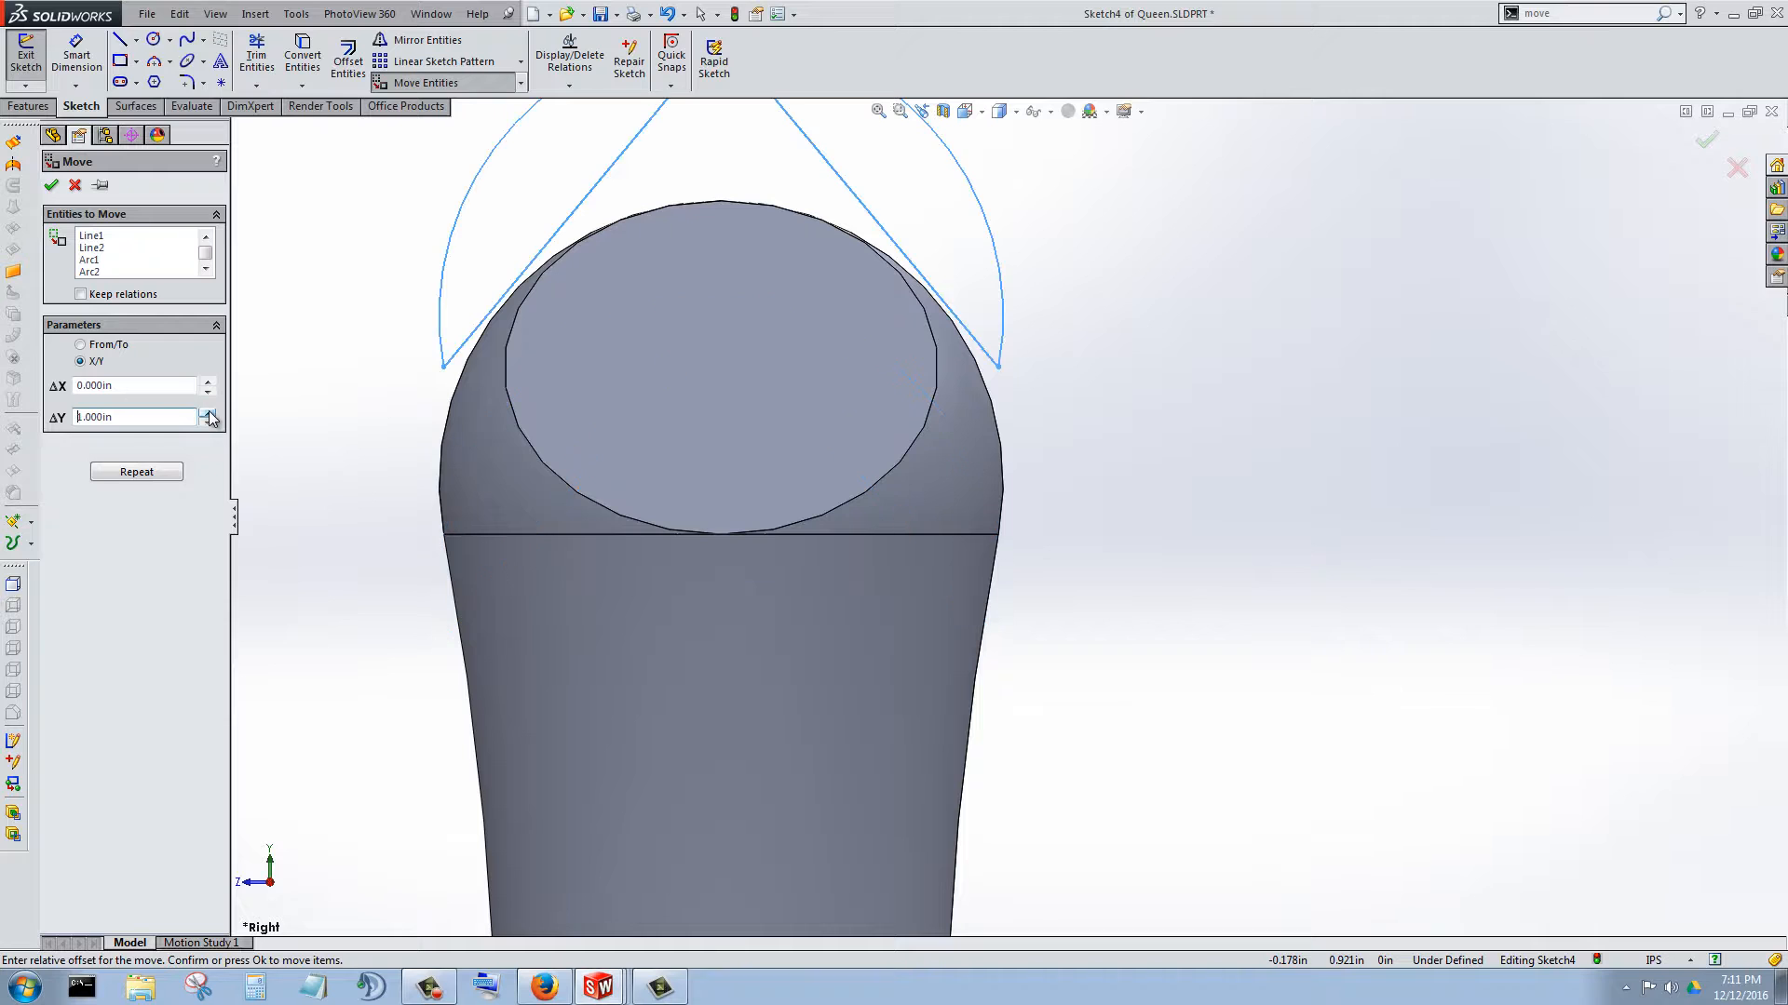
left_click(207, 423)
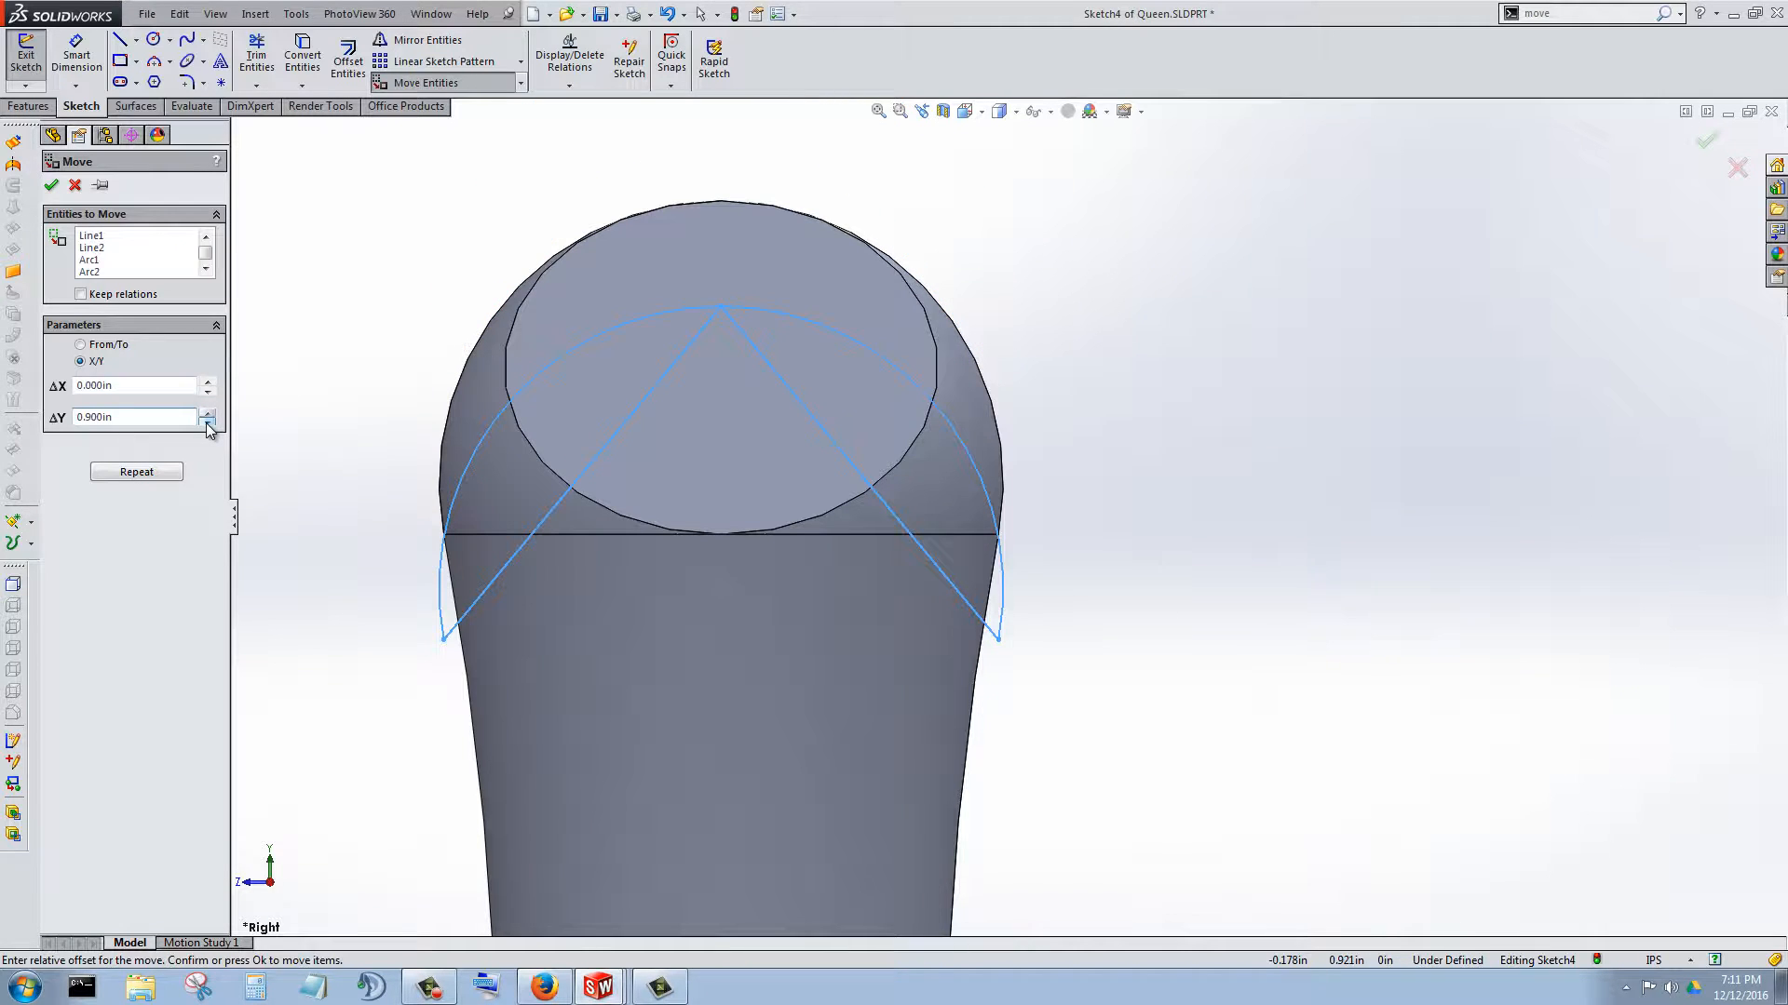
left_click(208, 413)
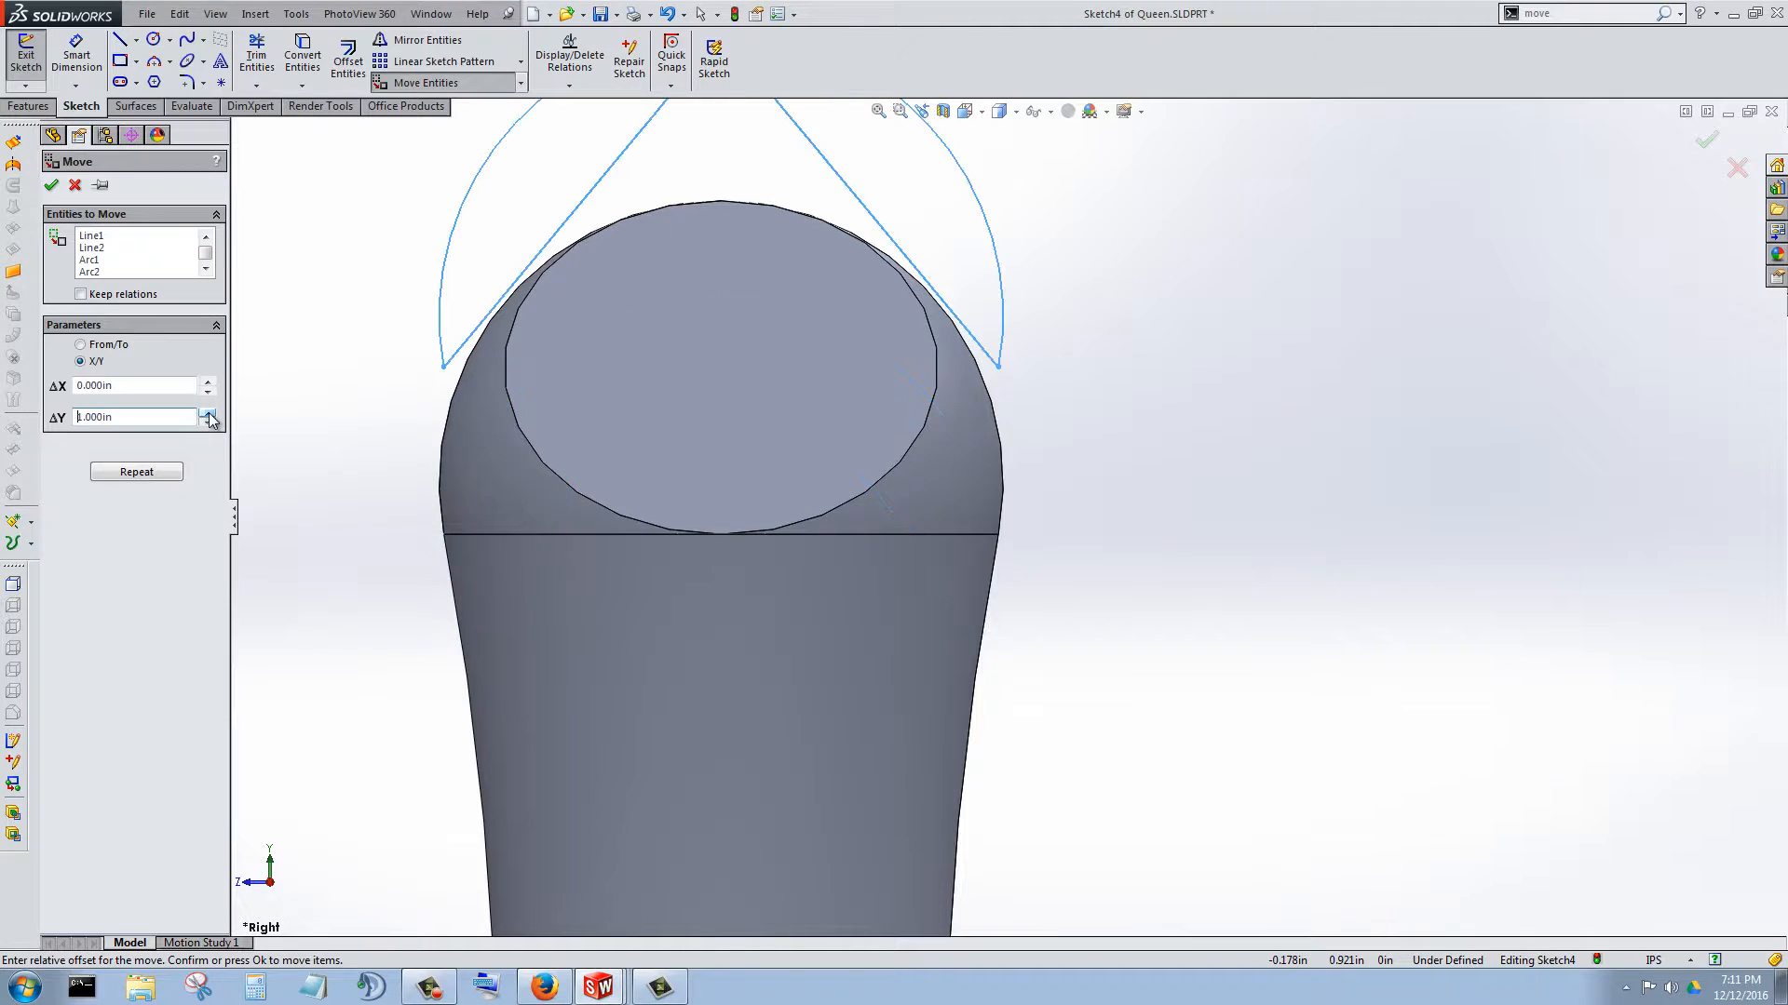
left_click(208, 424)
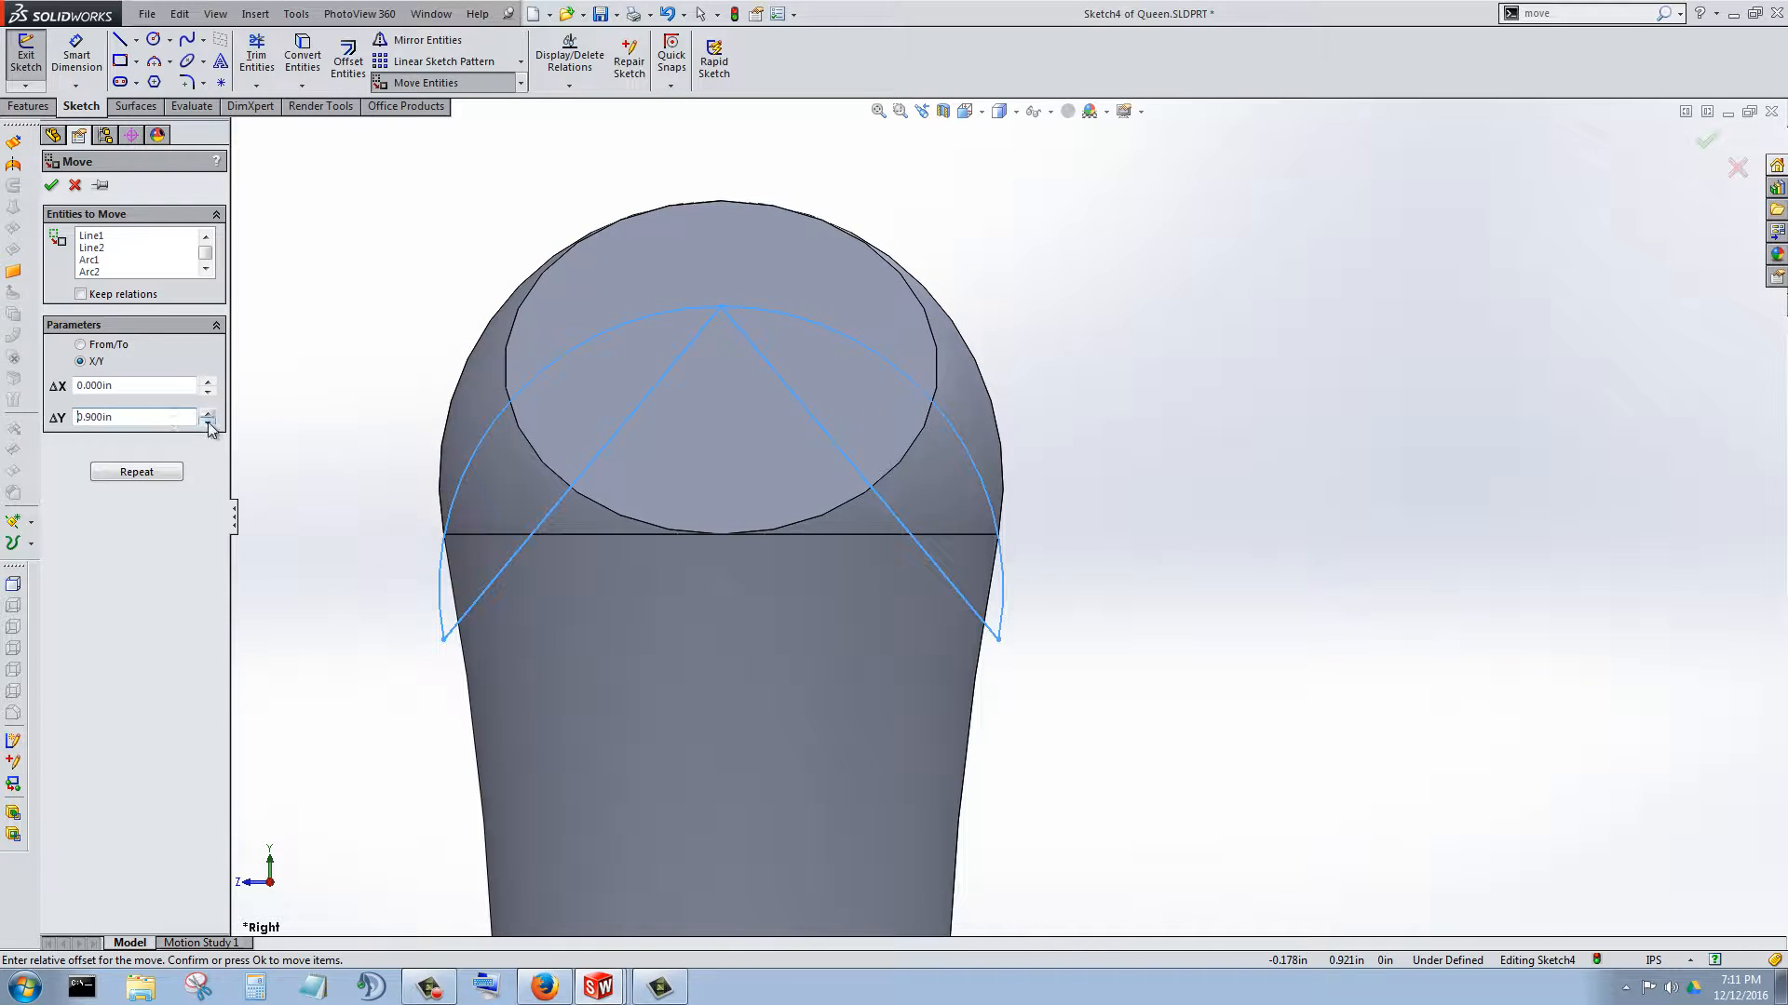
left_click(207, 424)
left_click(208, 424)
left_click(208, 423)
left_click(208, 424)
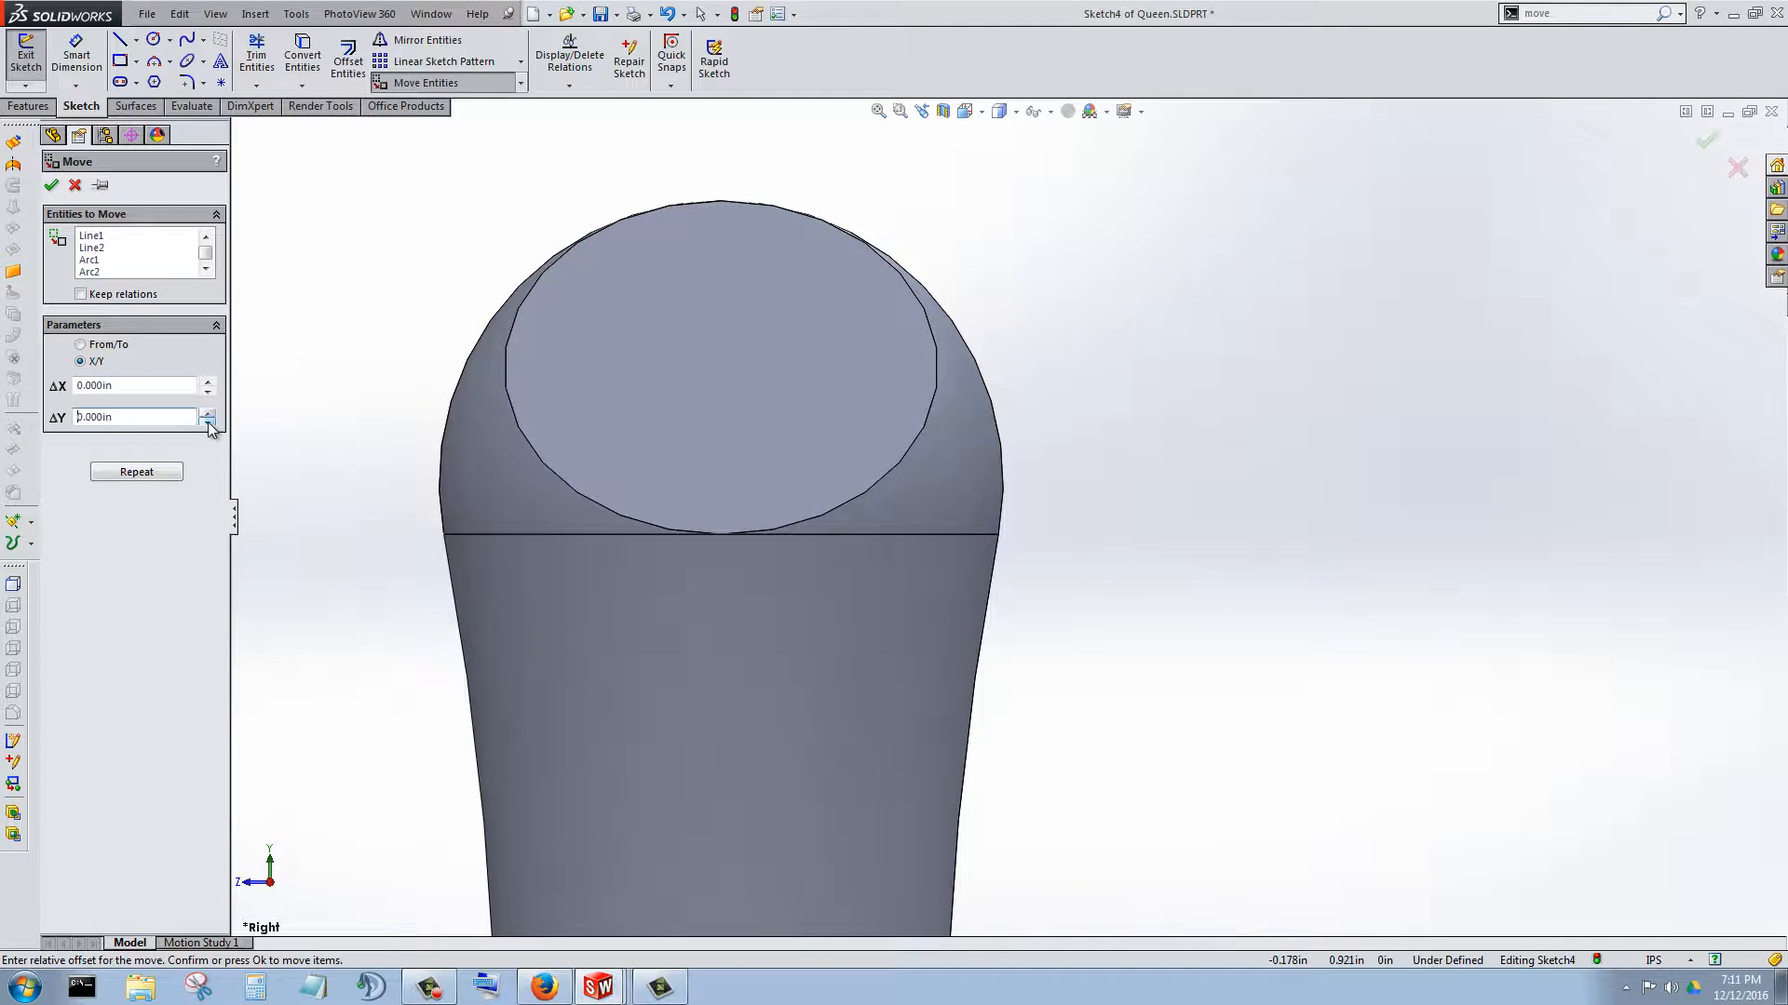
- Move the profile with the From/To option, from its lower-left endpoint to the left end of the head's base edge
left_click(80, 345)
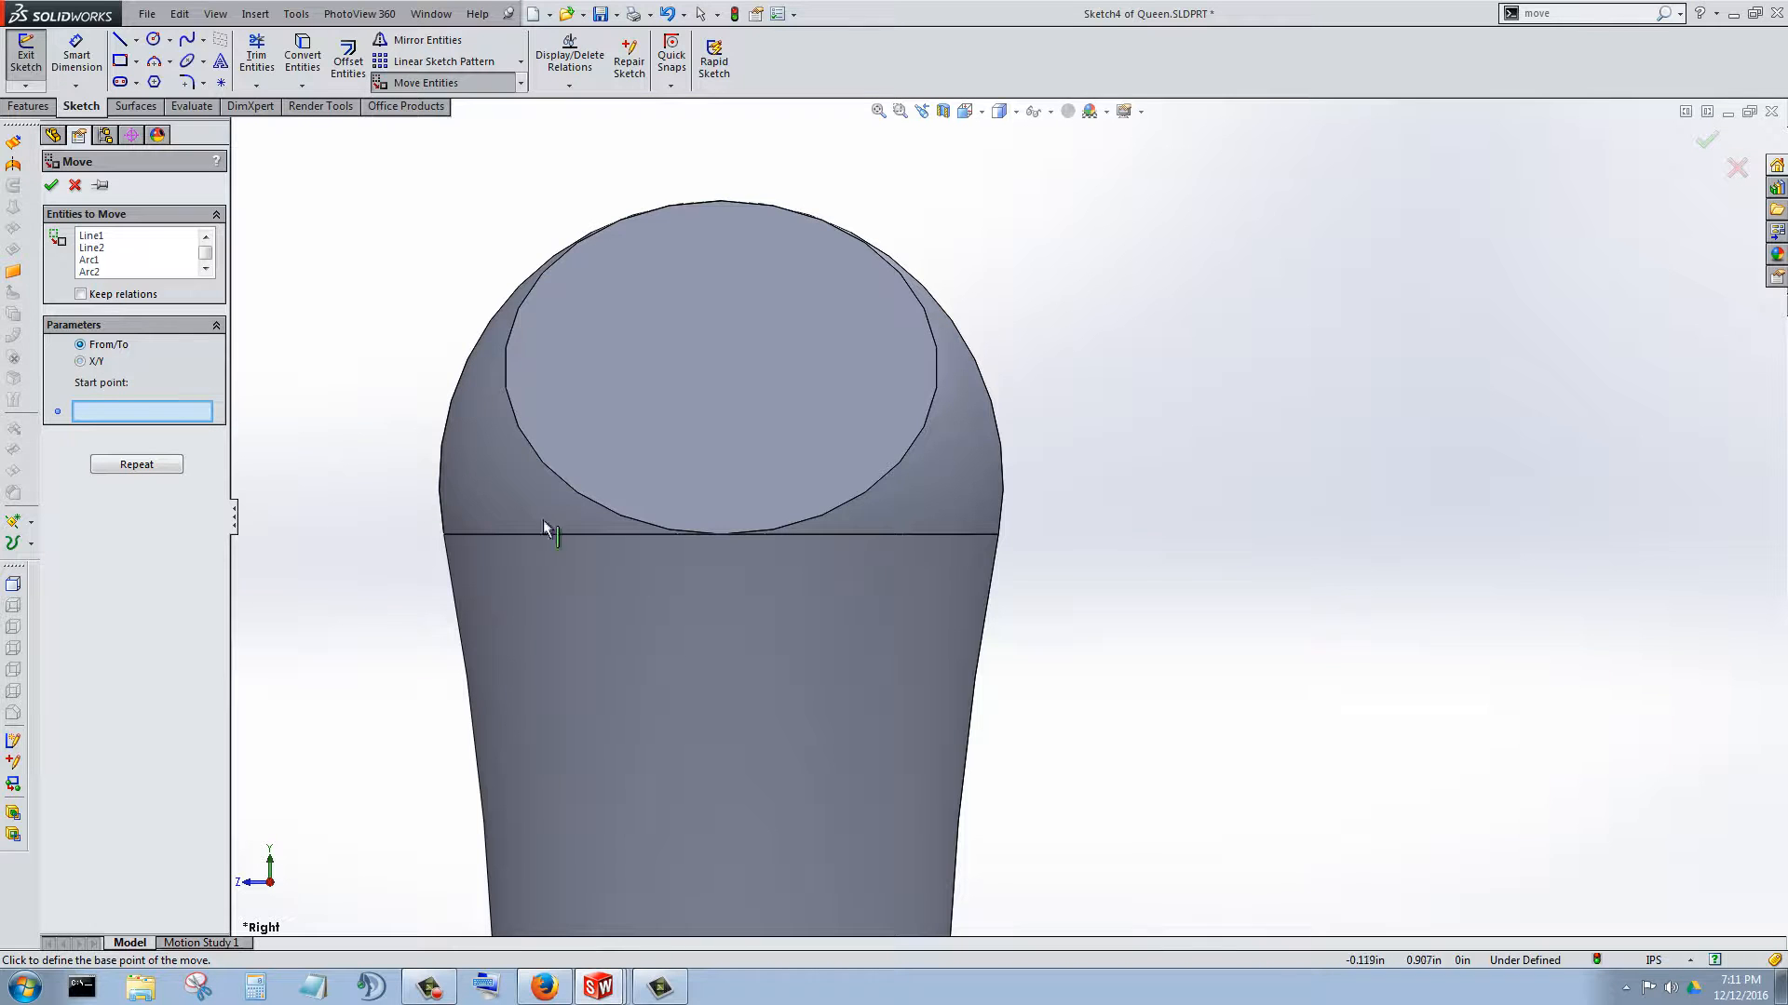
scroll(699, 678, "up", 5)
scroll(989, 859, "down", 4)
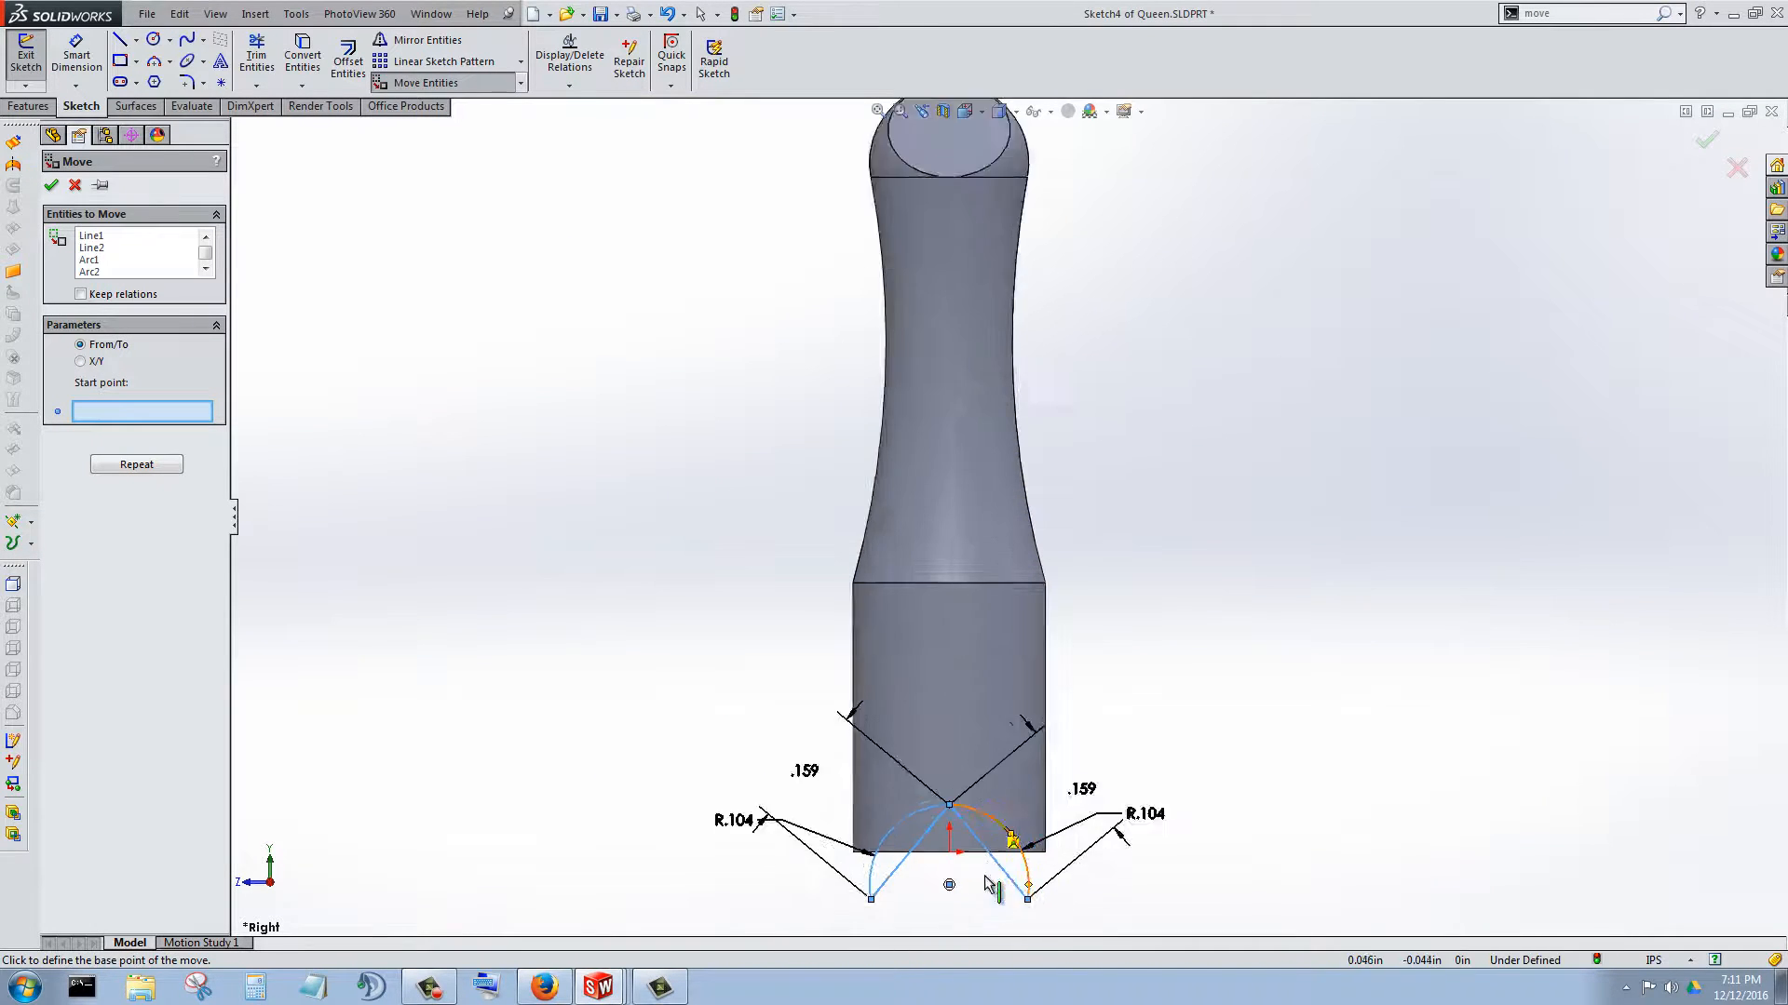
scroll(911, 505, "up", 2)
scroll(945, 244, "down", 2)
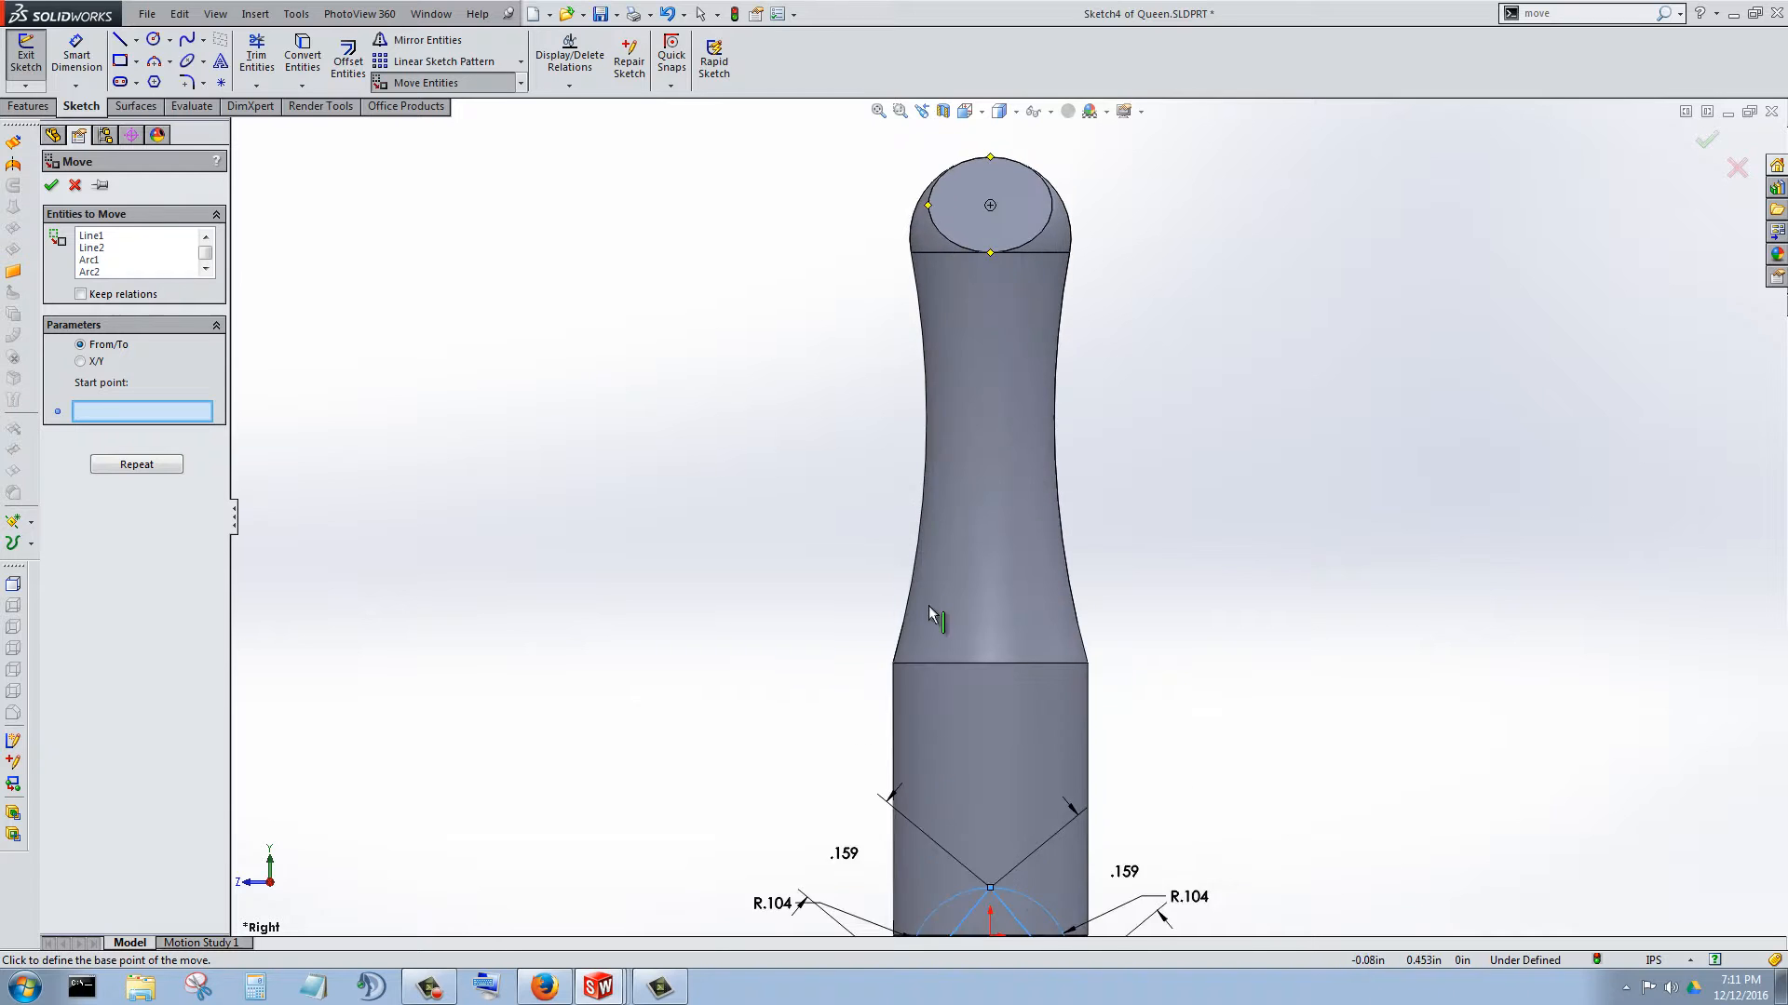
scroll(928, 617, "up", 2)
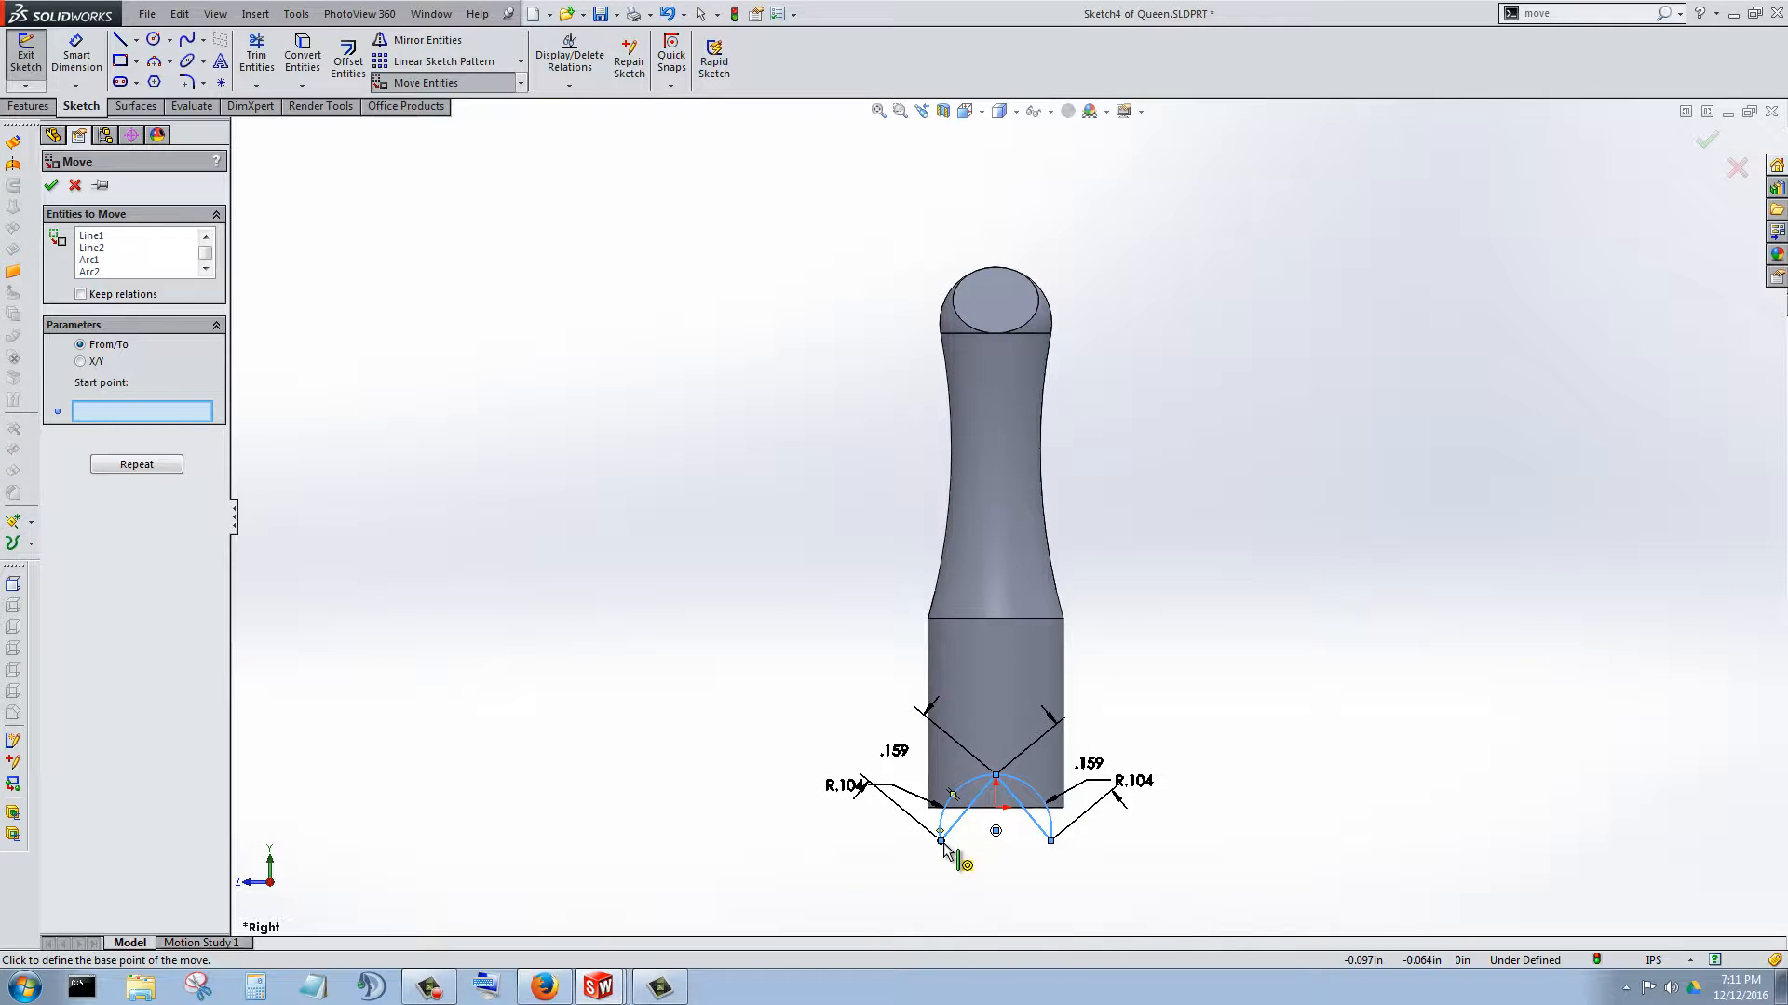
left_click(941, 842)
scroll(1038, 237, "down", 3)
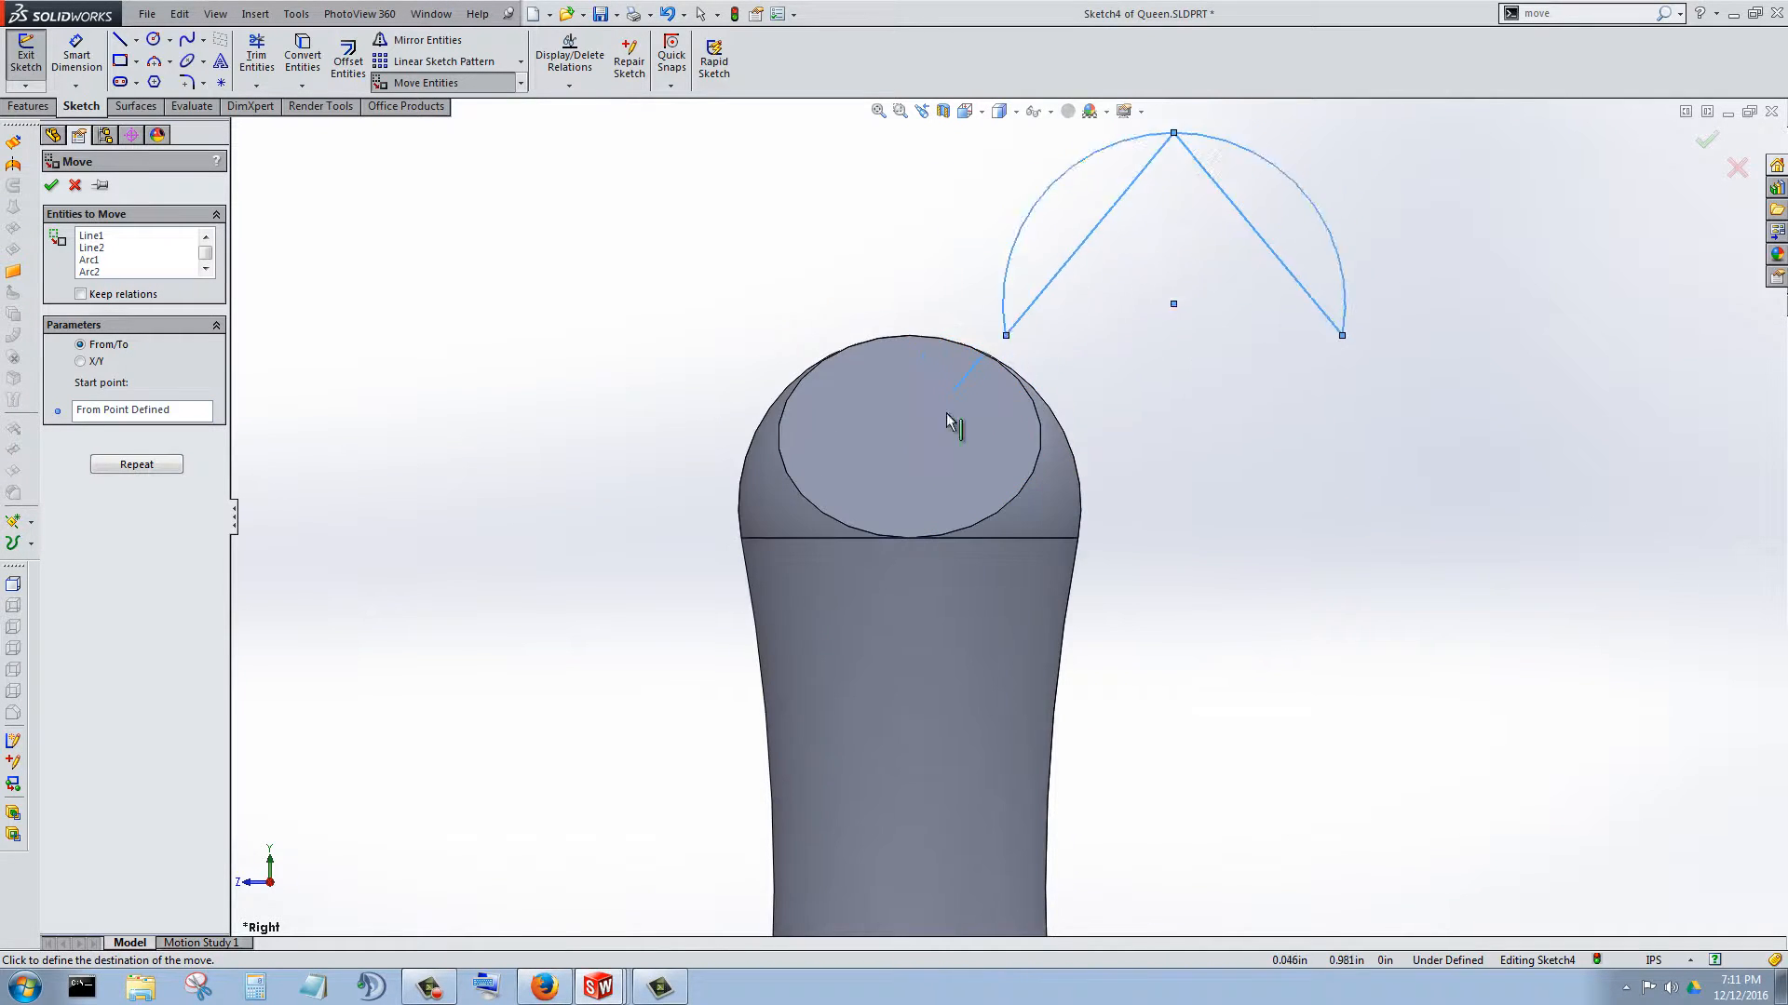
scroll(789, 555, "down", 3)
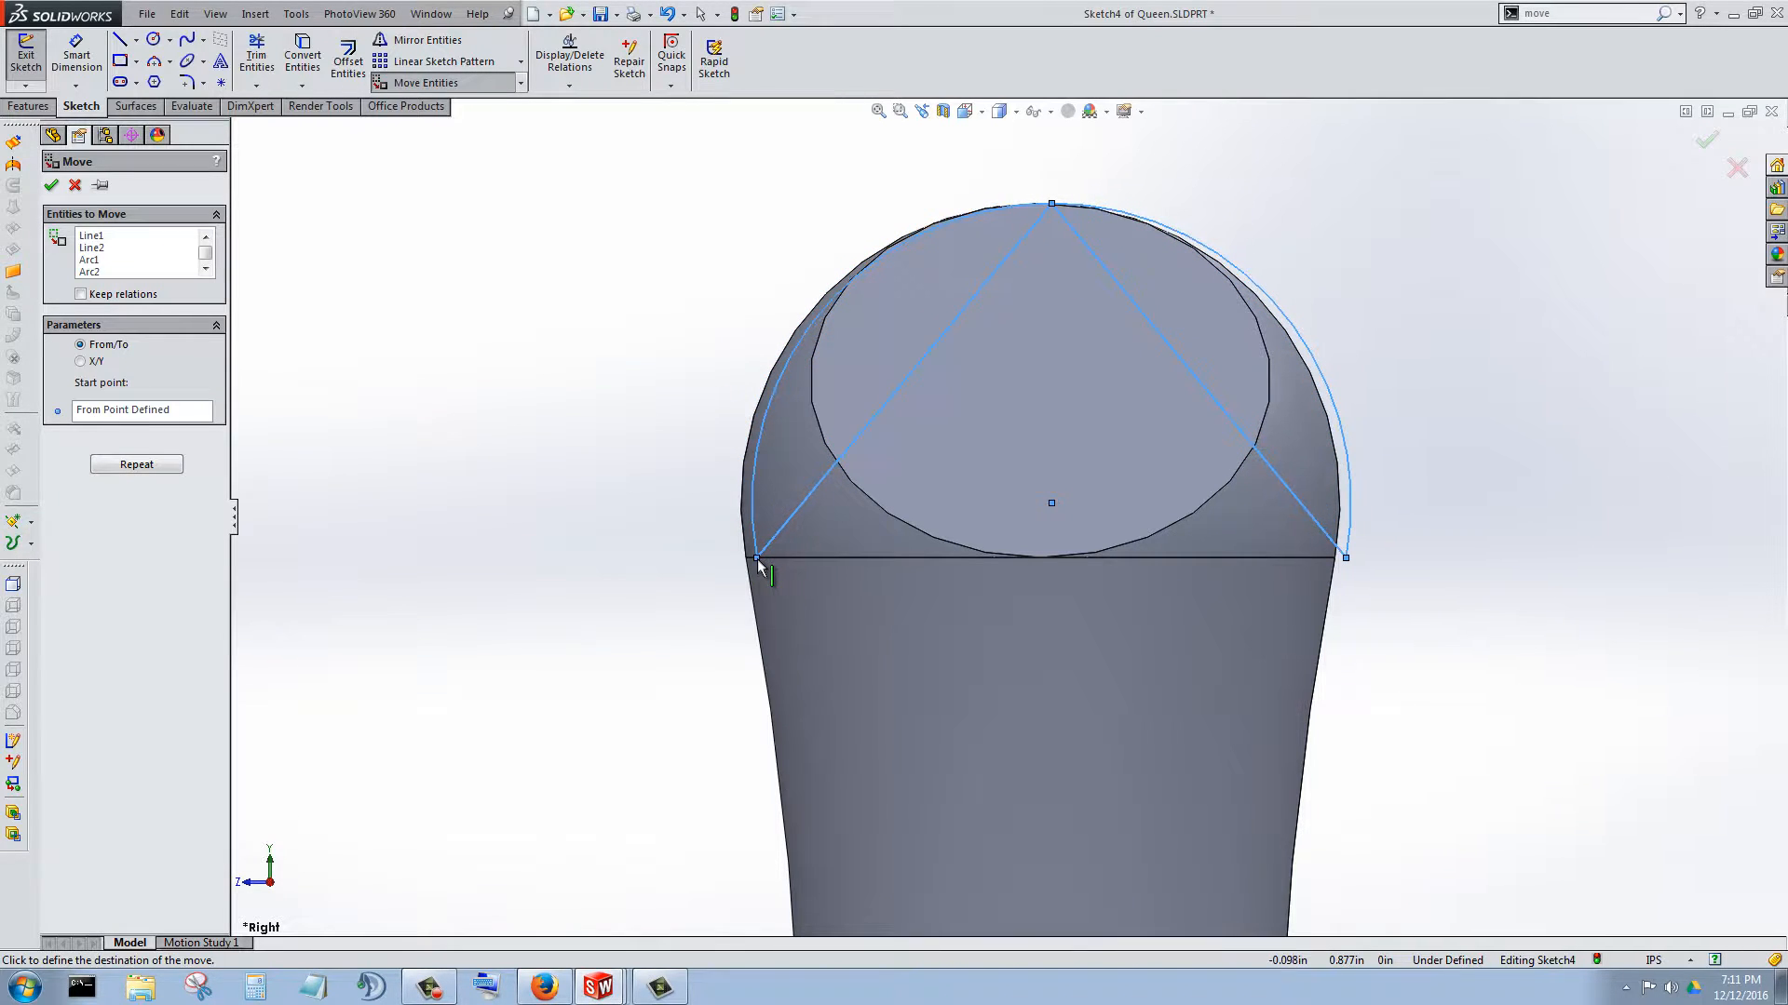
left_click(757, 564)
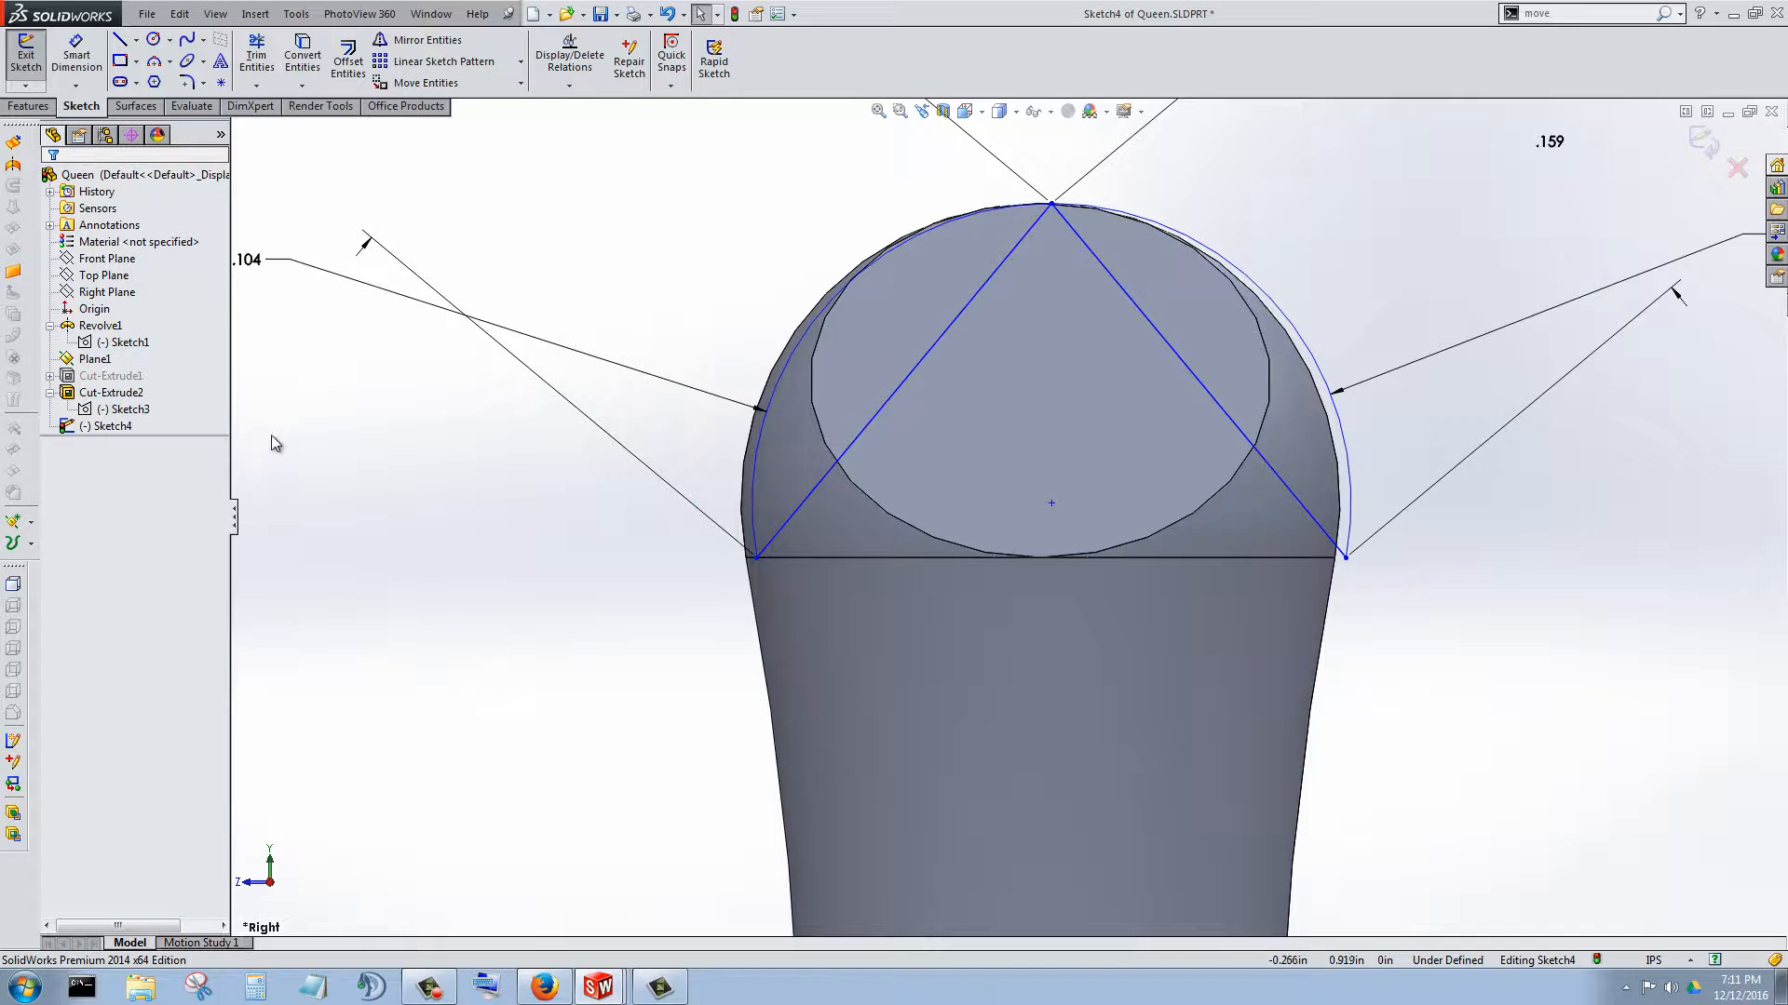
- Make the profile's lower-left endpoint coincident with the left silhouette edge of the queen's head
scroll(759, 545, "down", 3)
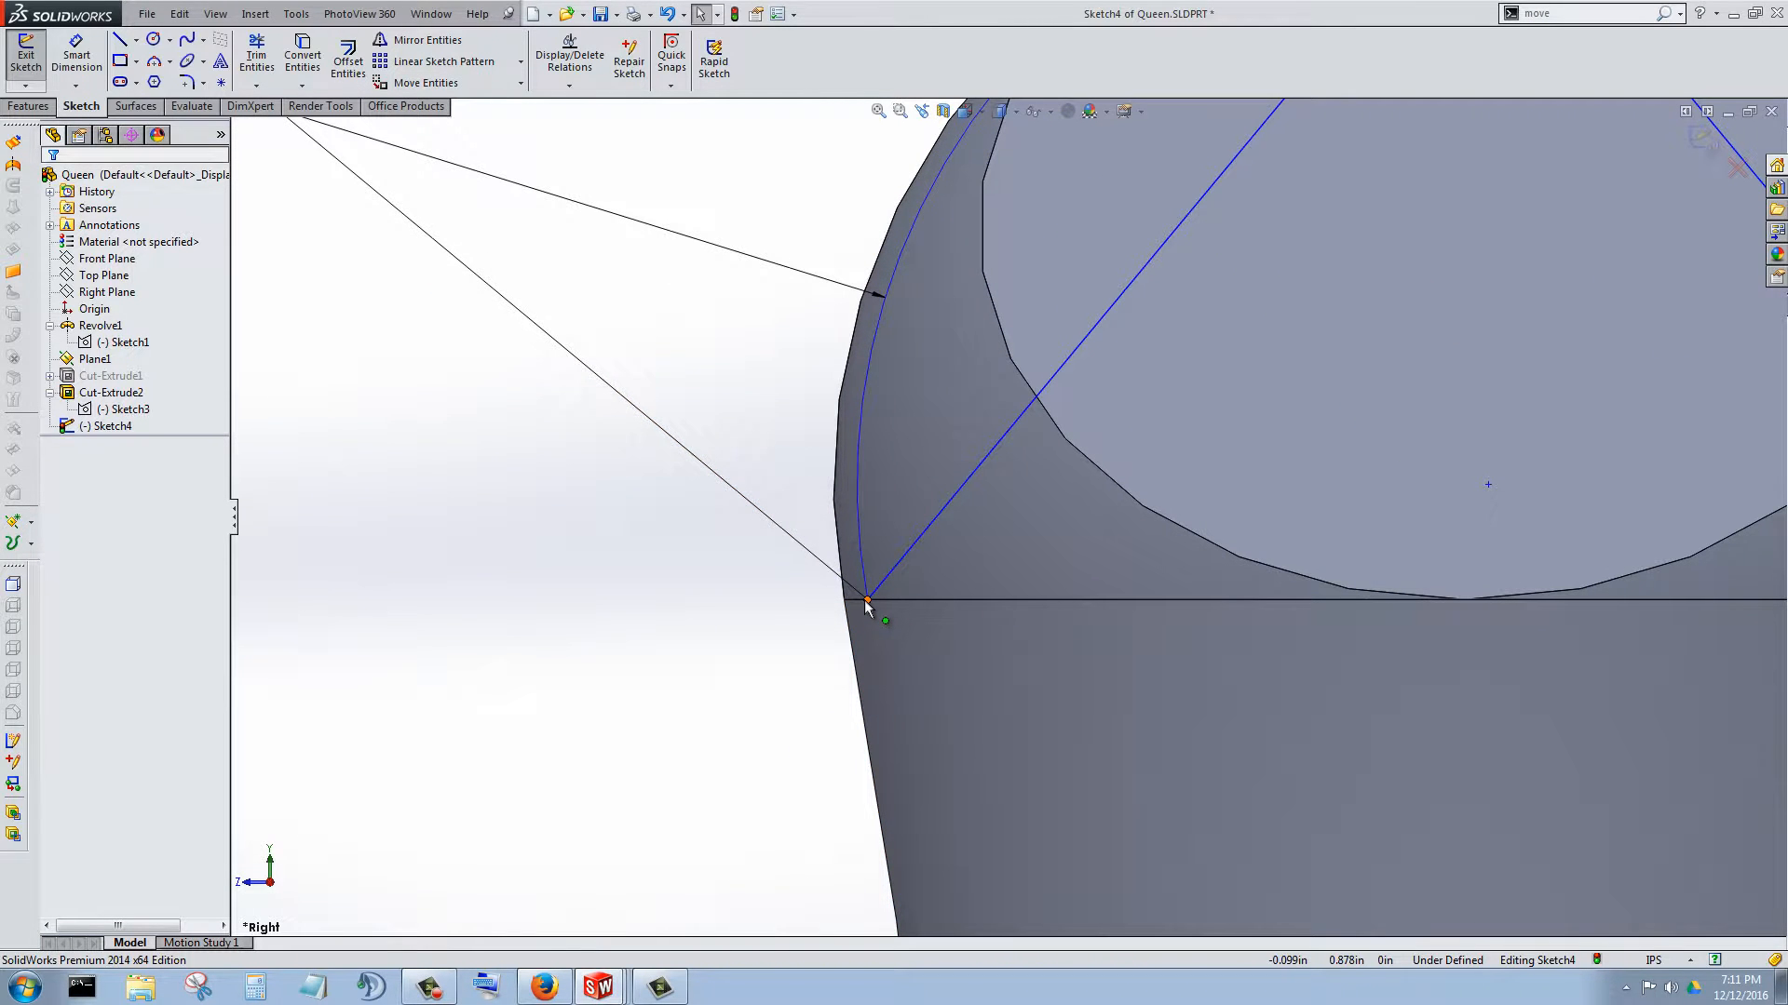
left_click(866, 599)
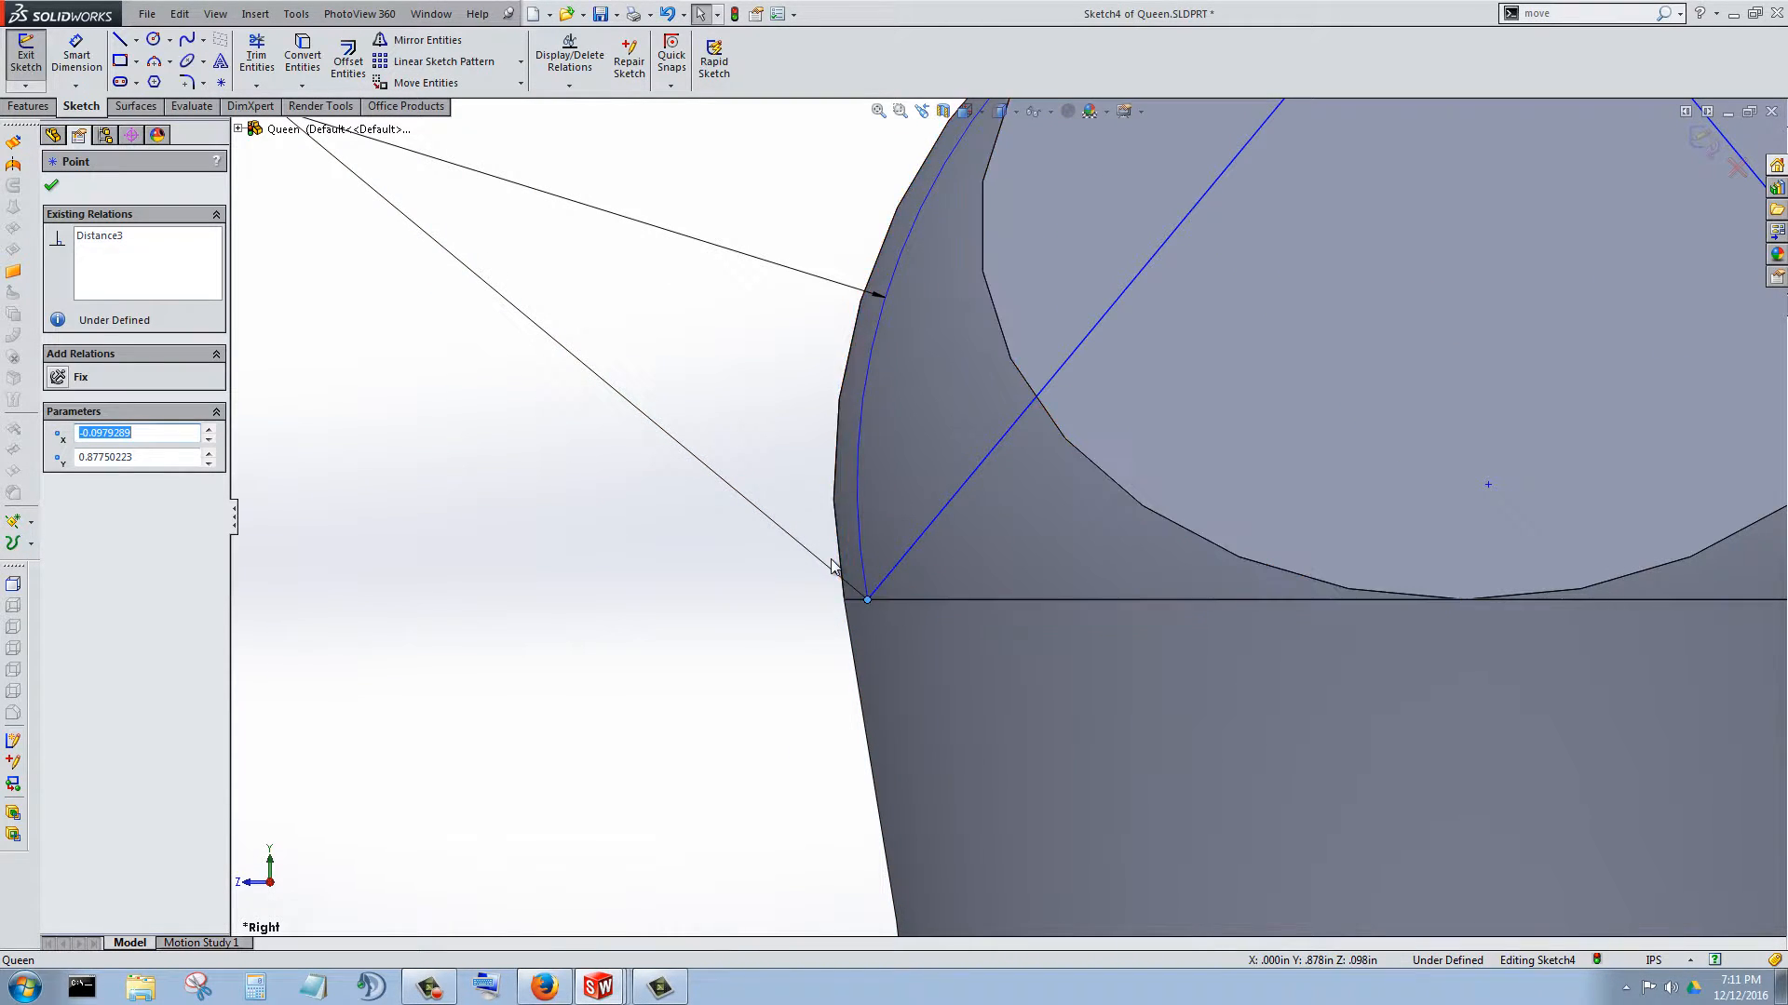
left_click(838, 568, "ctrl")
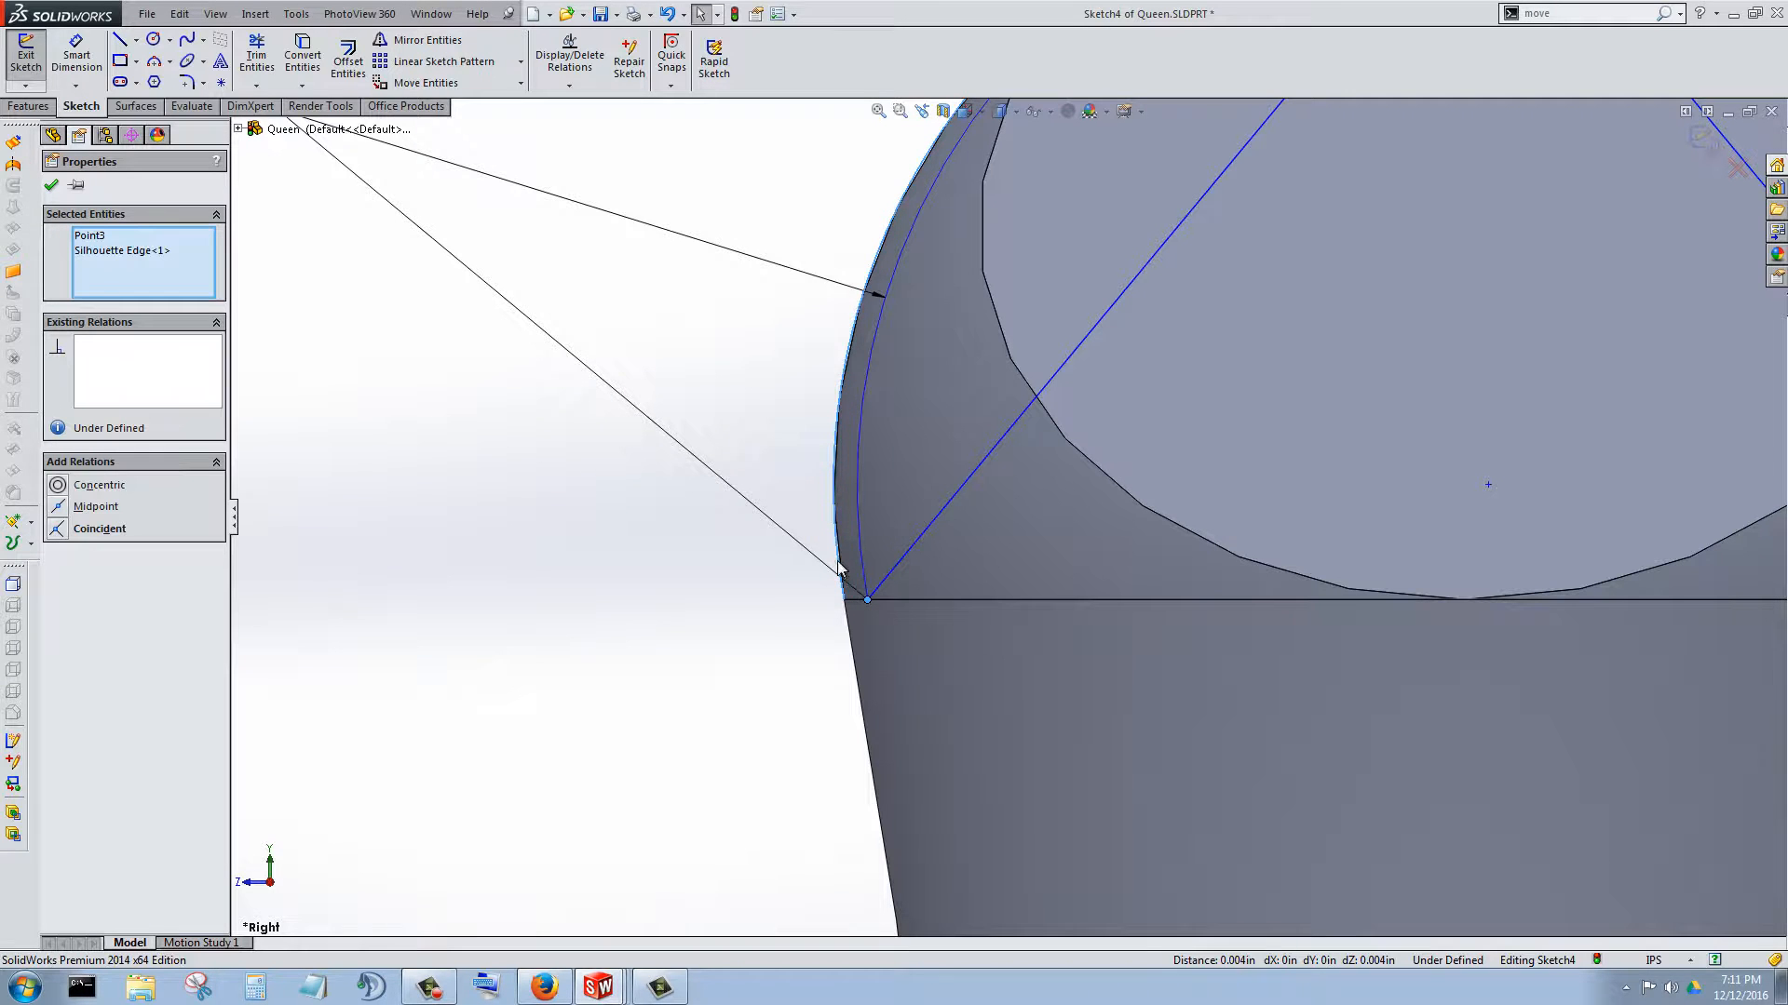
left_click(62, 529)
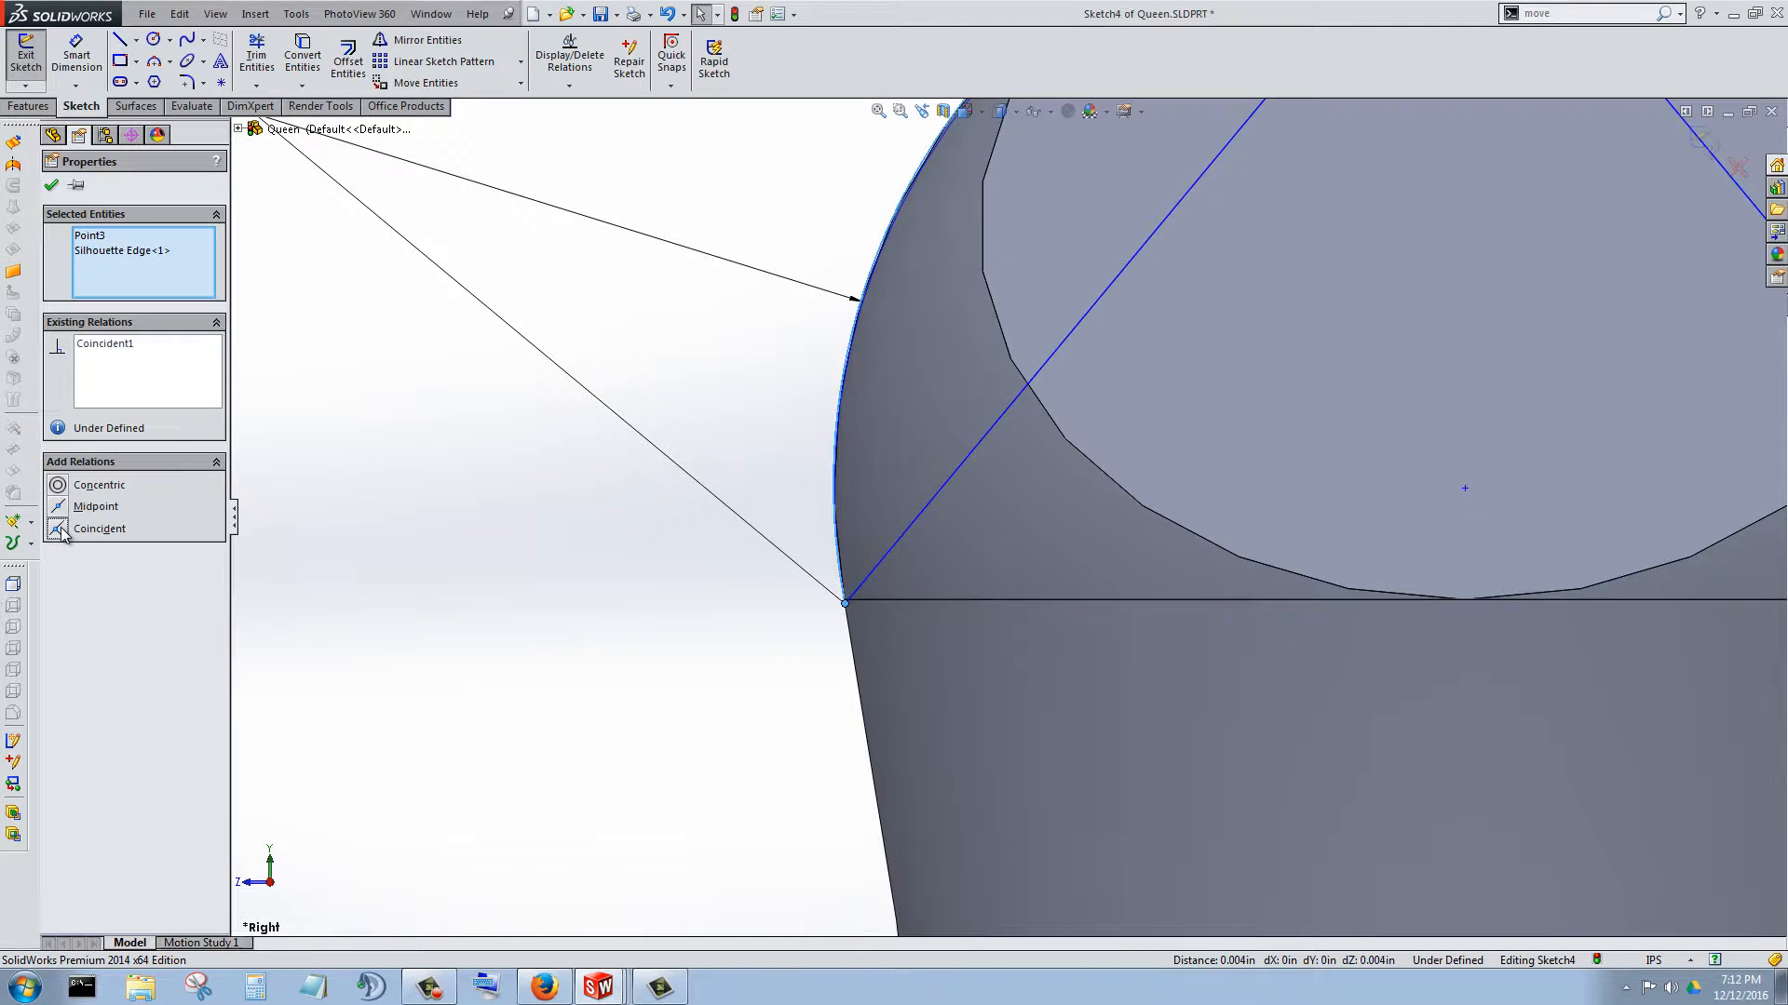
scroll(970, 500, "up", 5)
scroll(1181, 414, "up", 2)
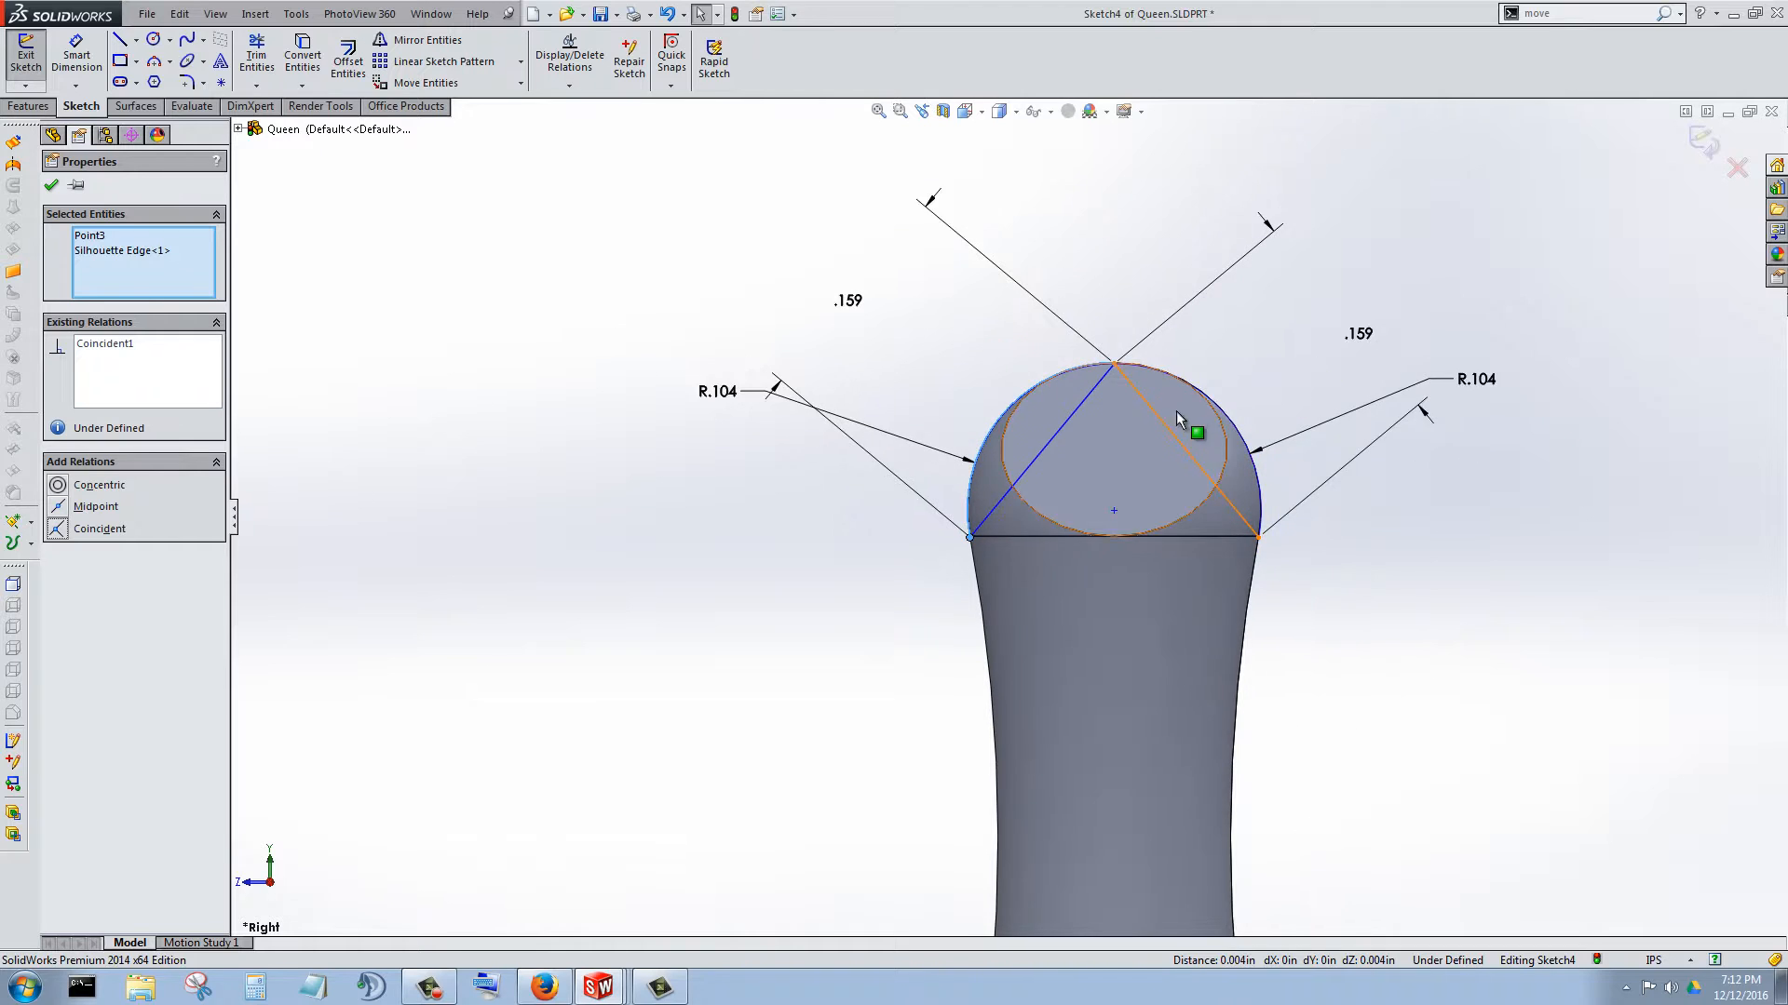
scroll(1158, 436, "down", 5)
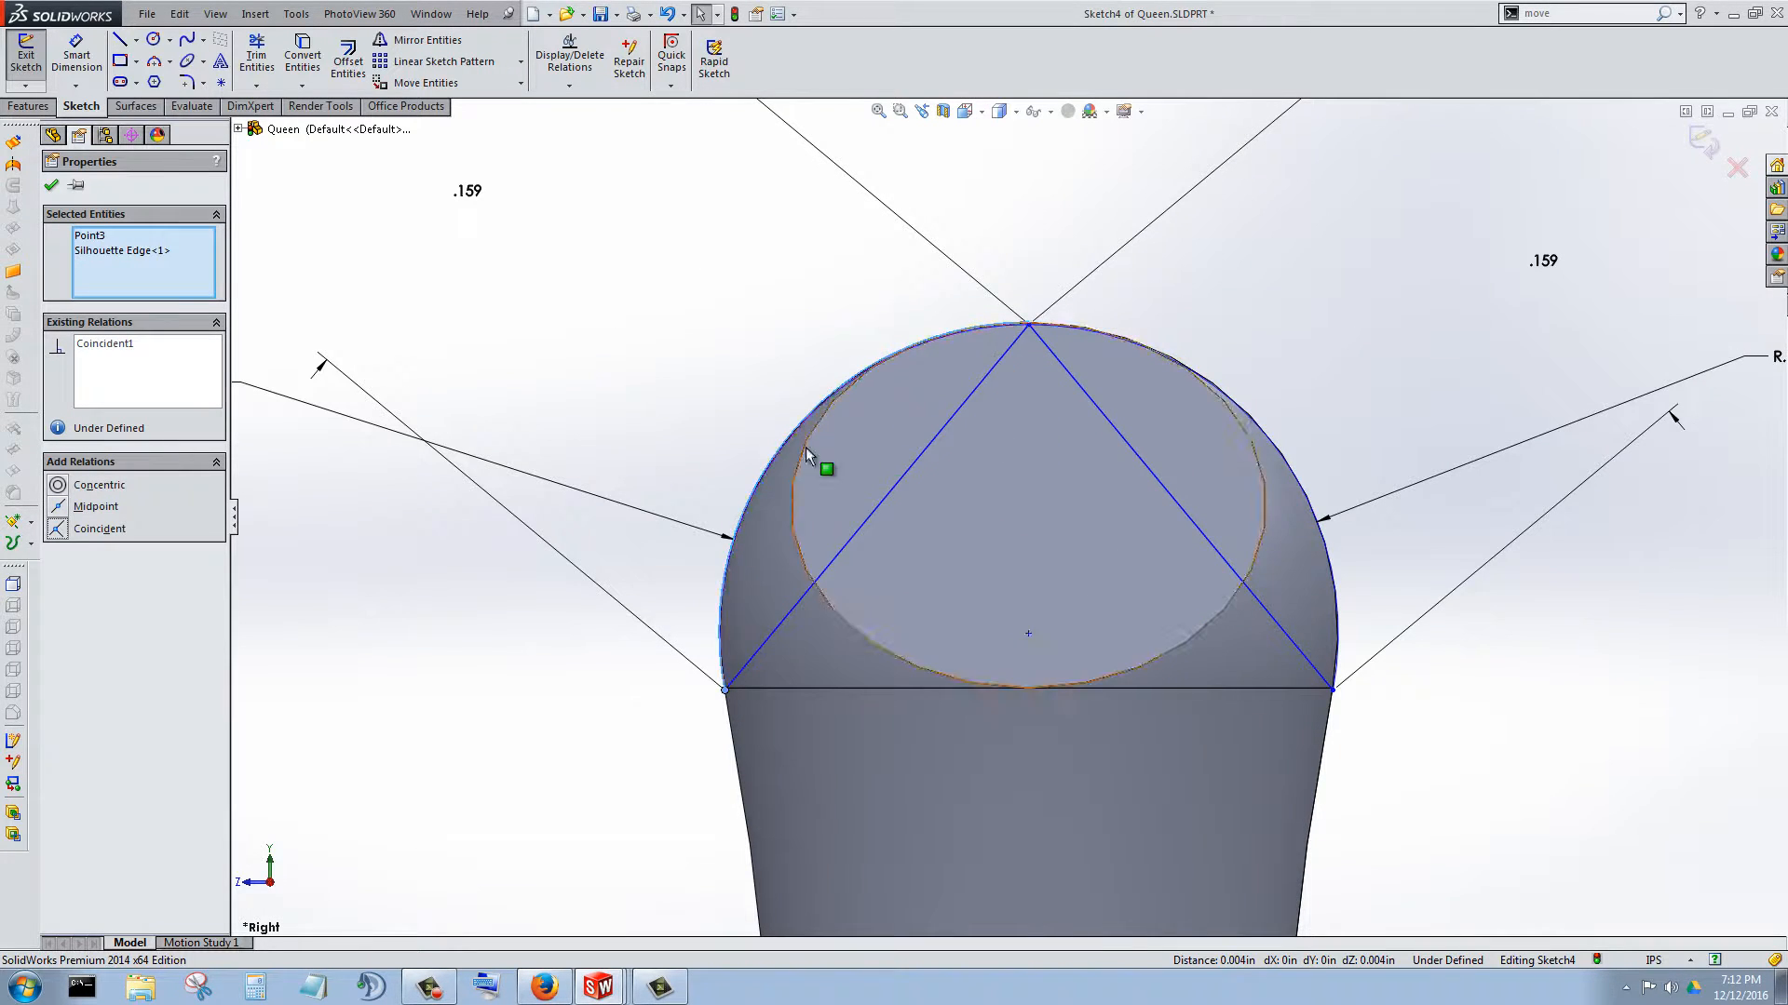
scroll(782, 464, "down", 5)
scroll(968, 493, "up", 5)
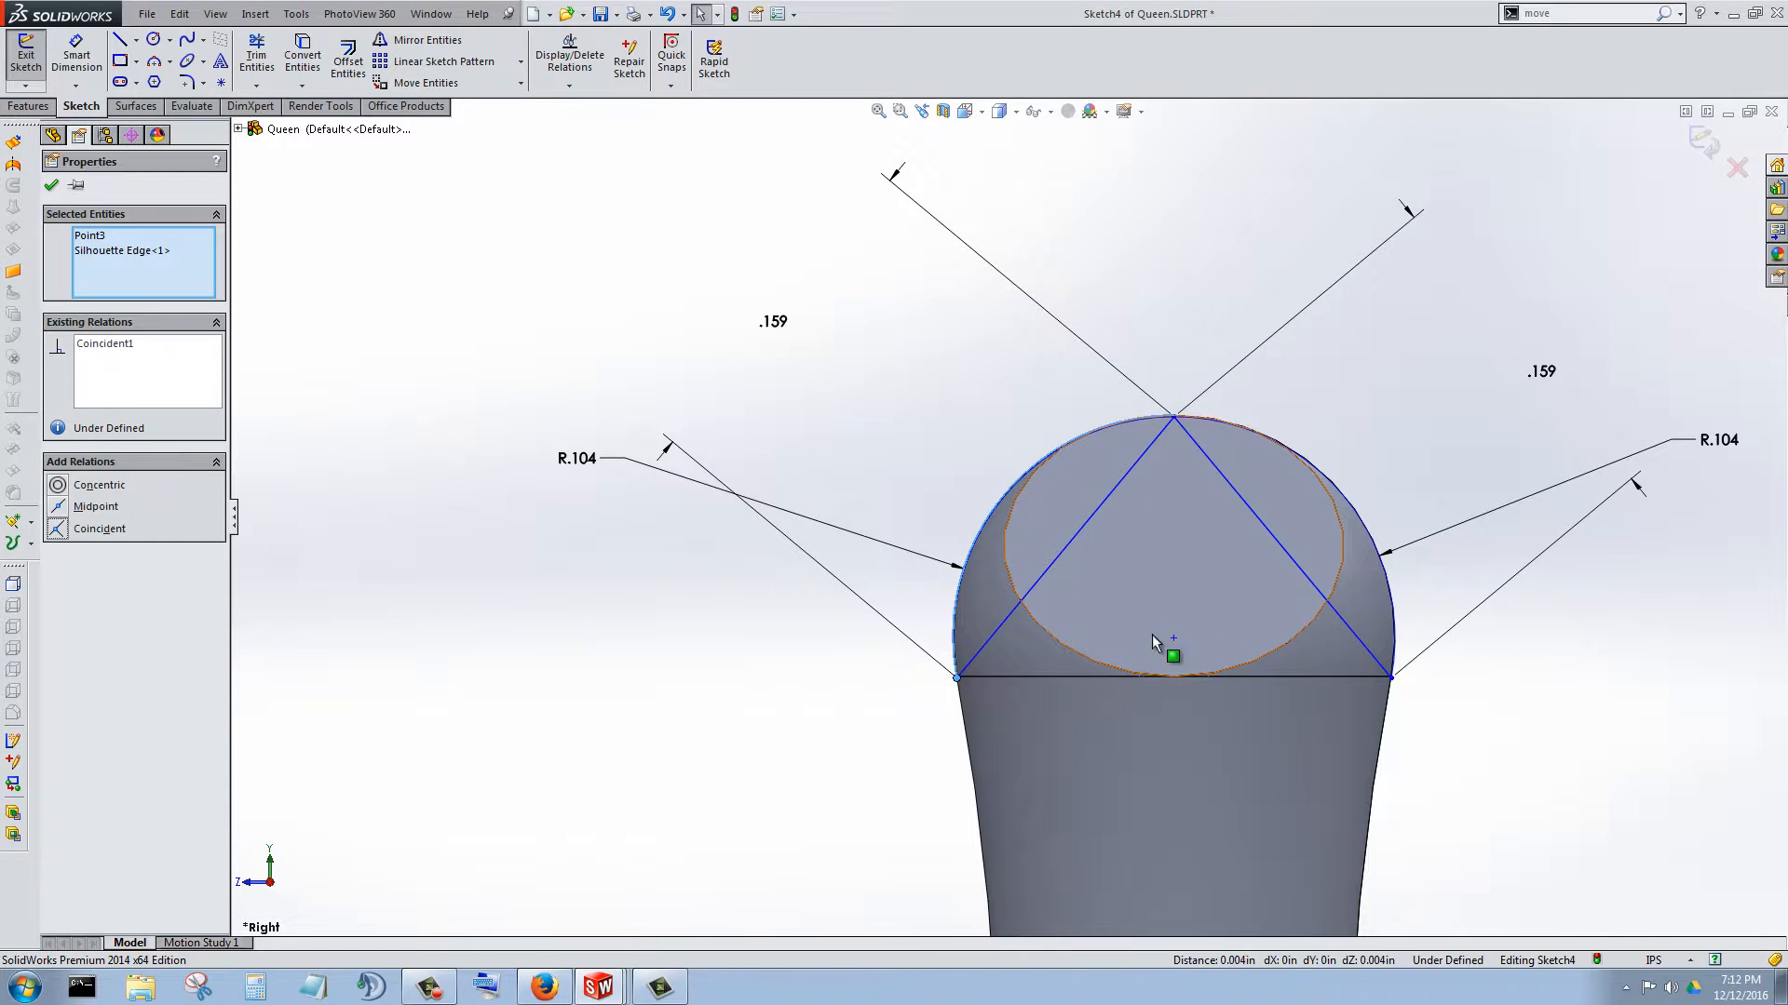
left_click(51, 184)
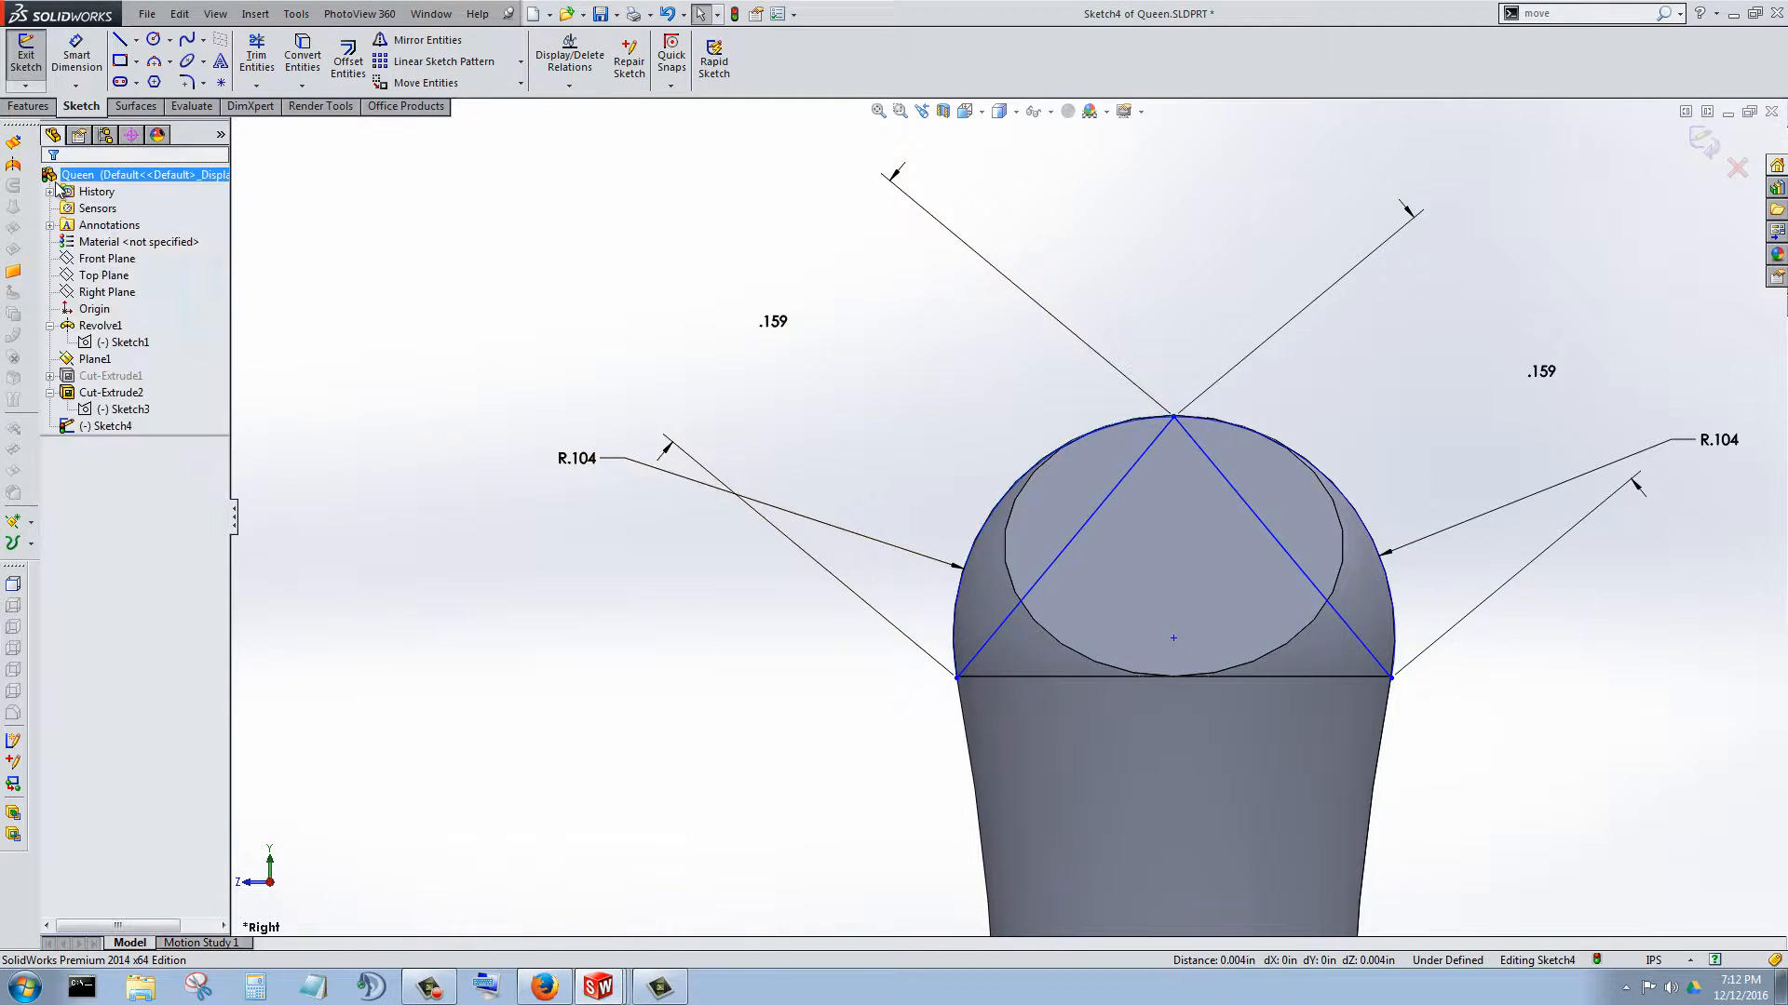
- Try an extruded cut of the two thin regions between the profile's arcs and lines, using Through All - Both
left_click(30, 106)
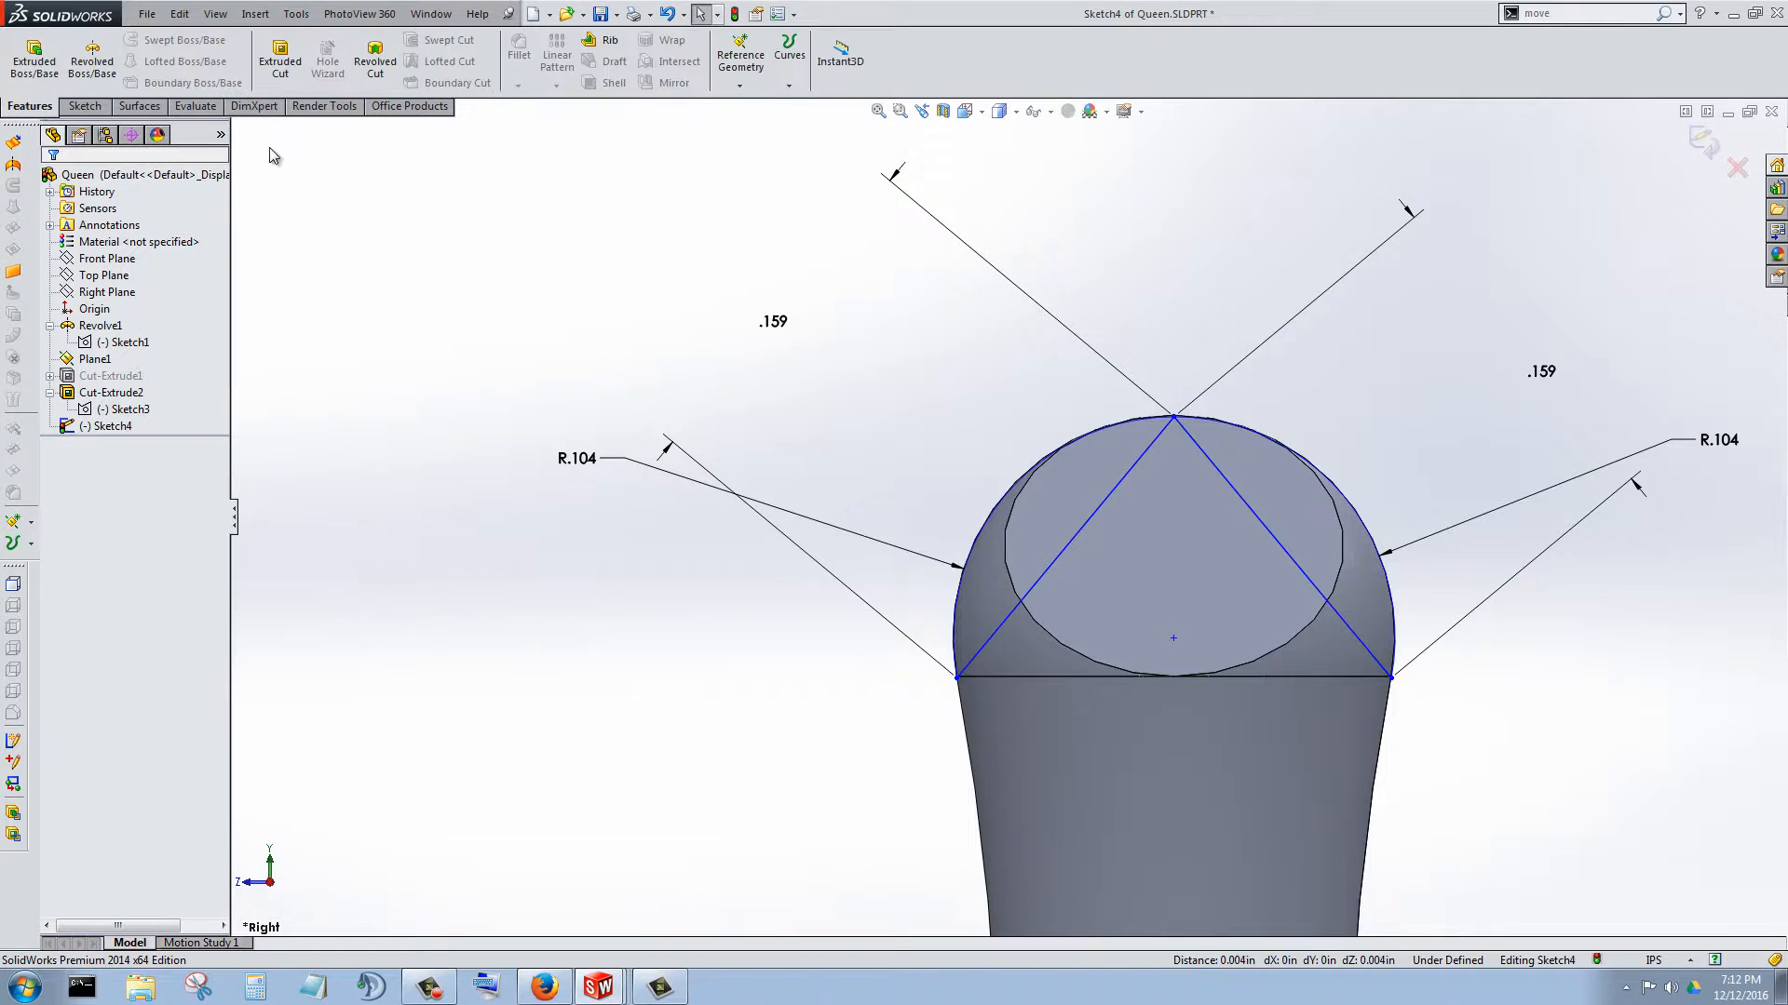
left_click(281, 61)
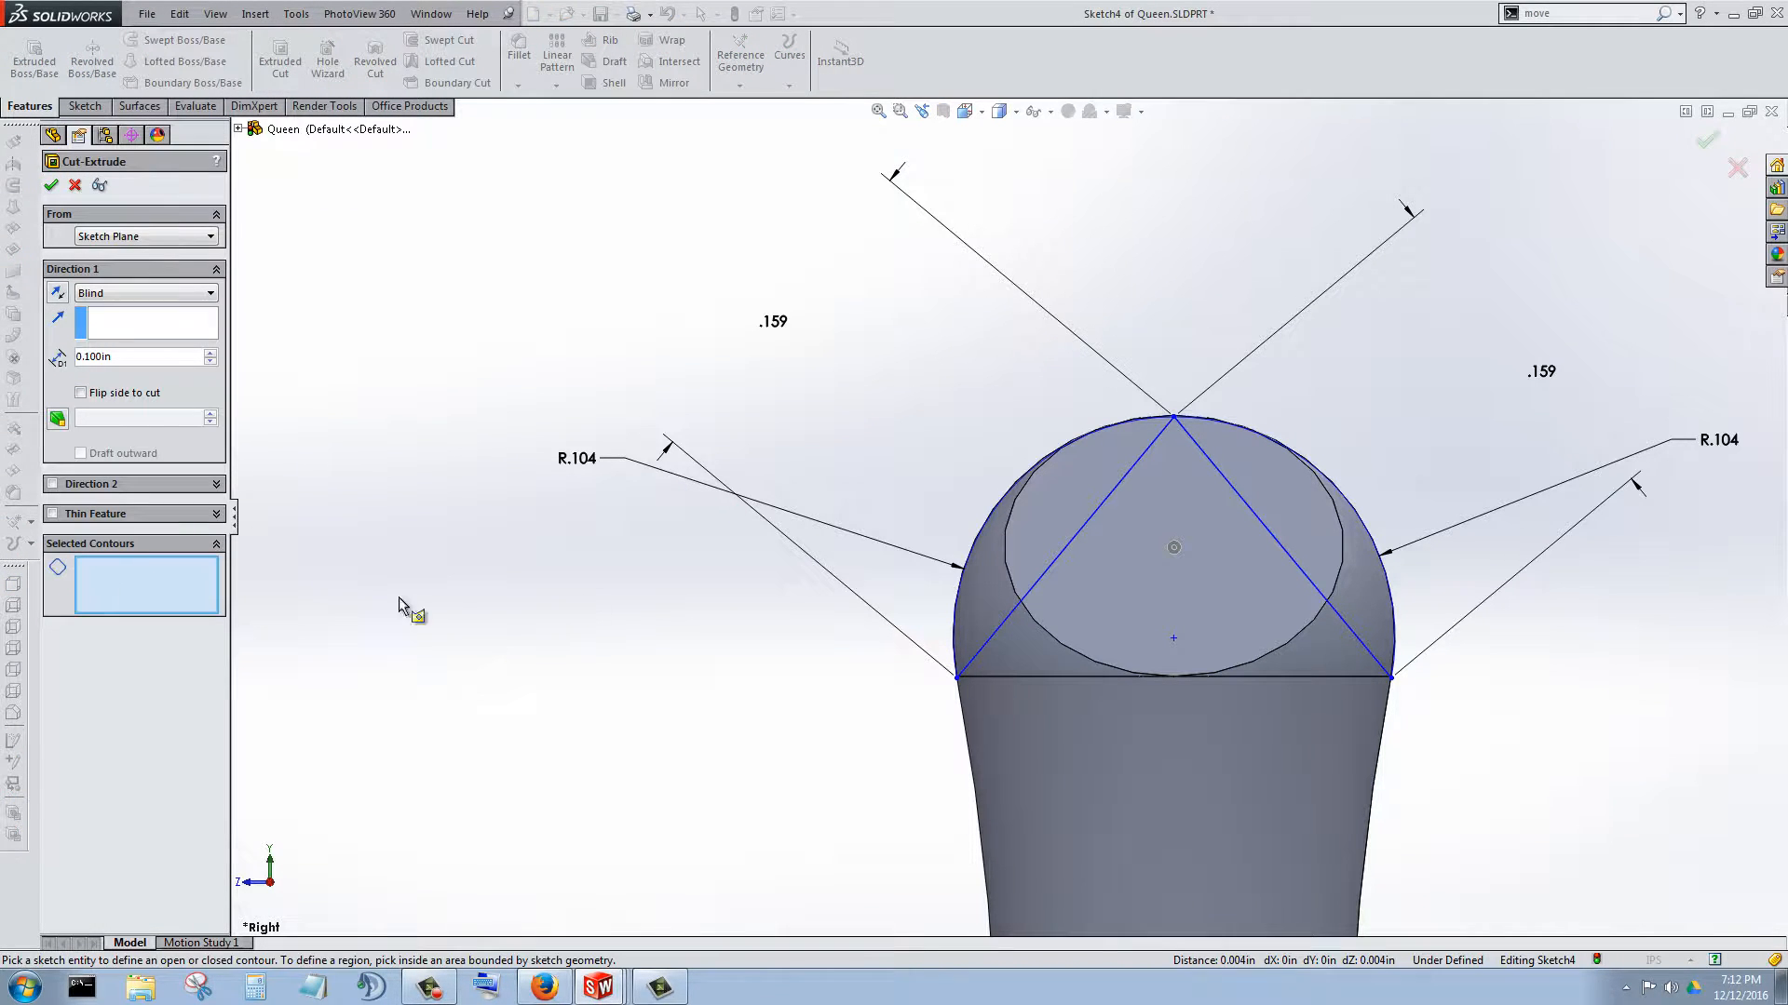
left_click(1262, 482)
left_click(105, 294)
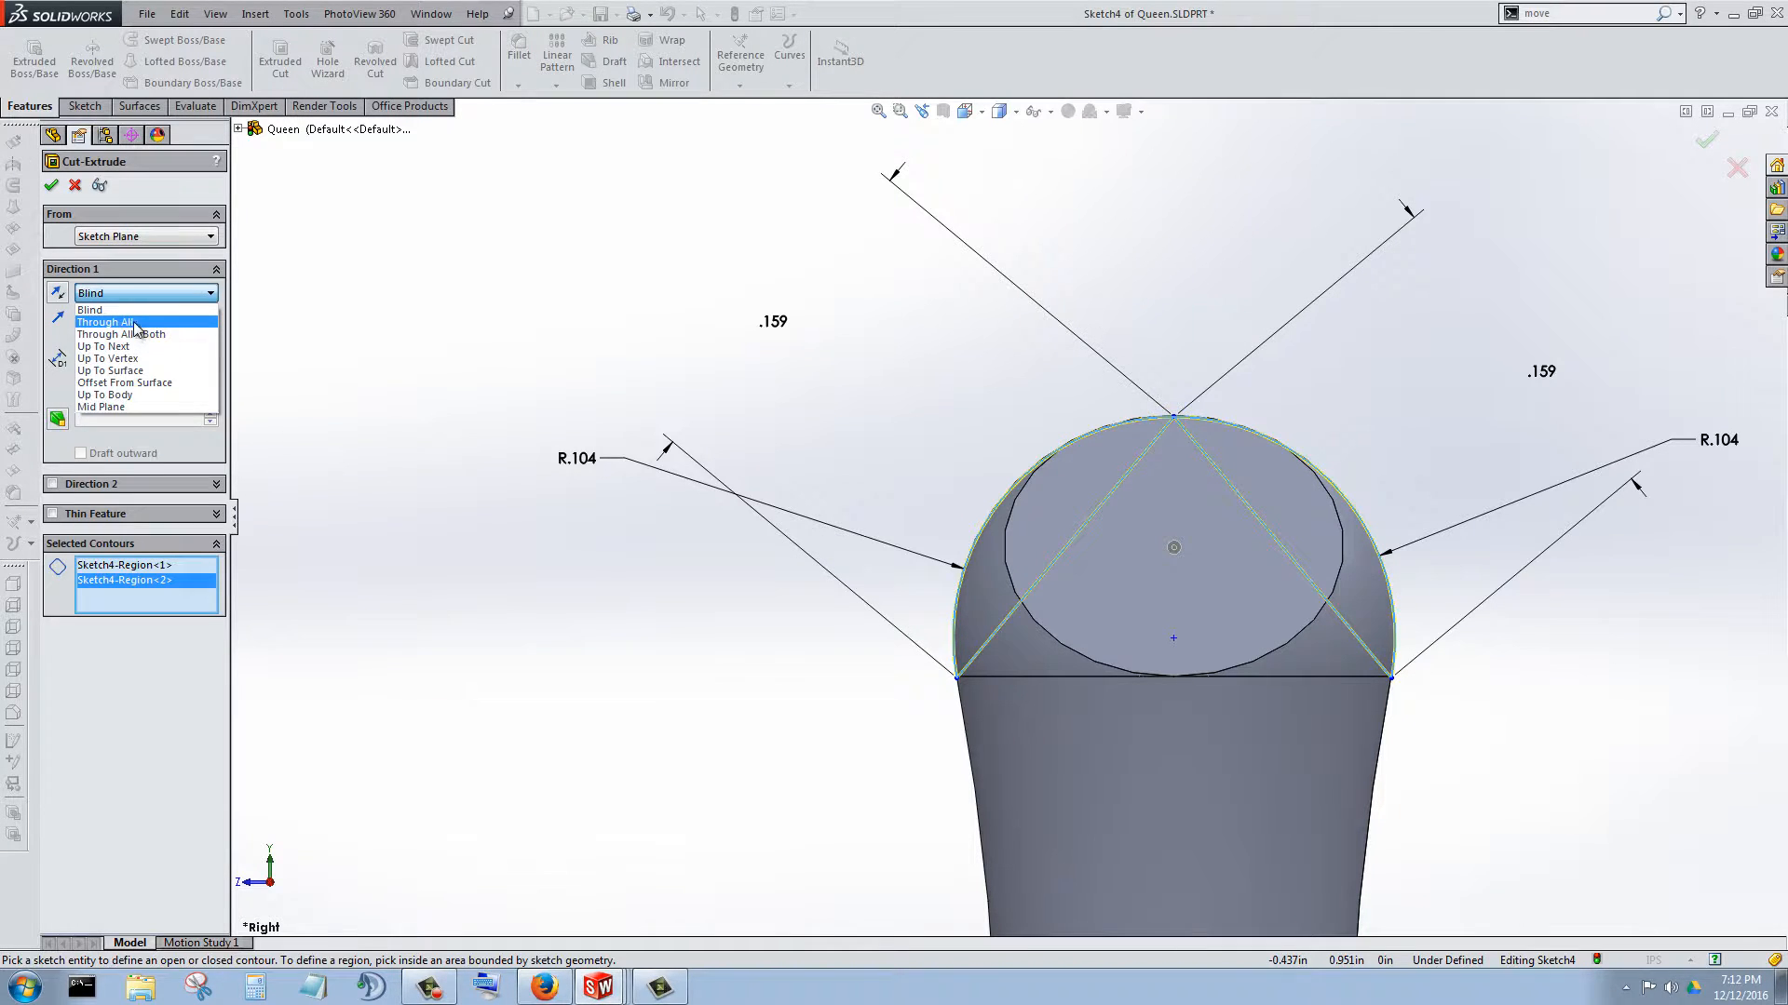
left_click(136, 323)
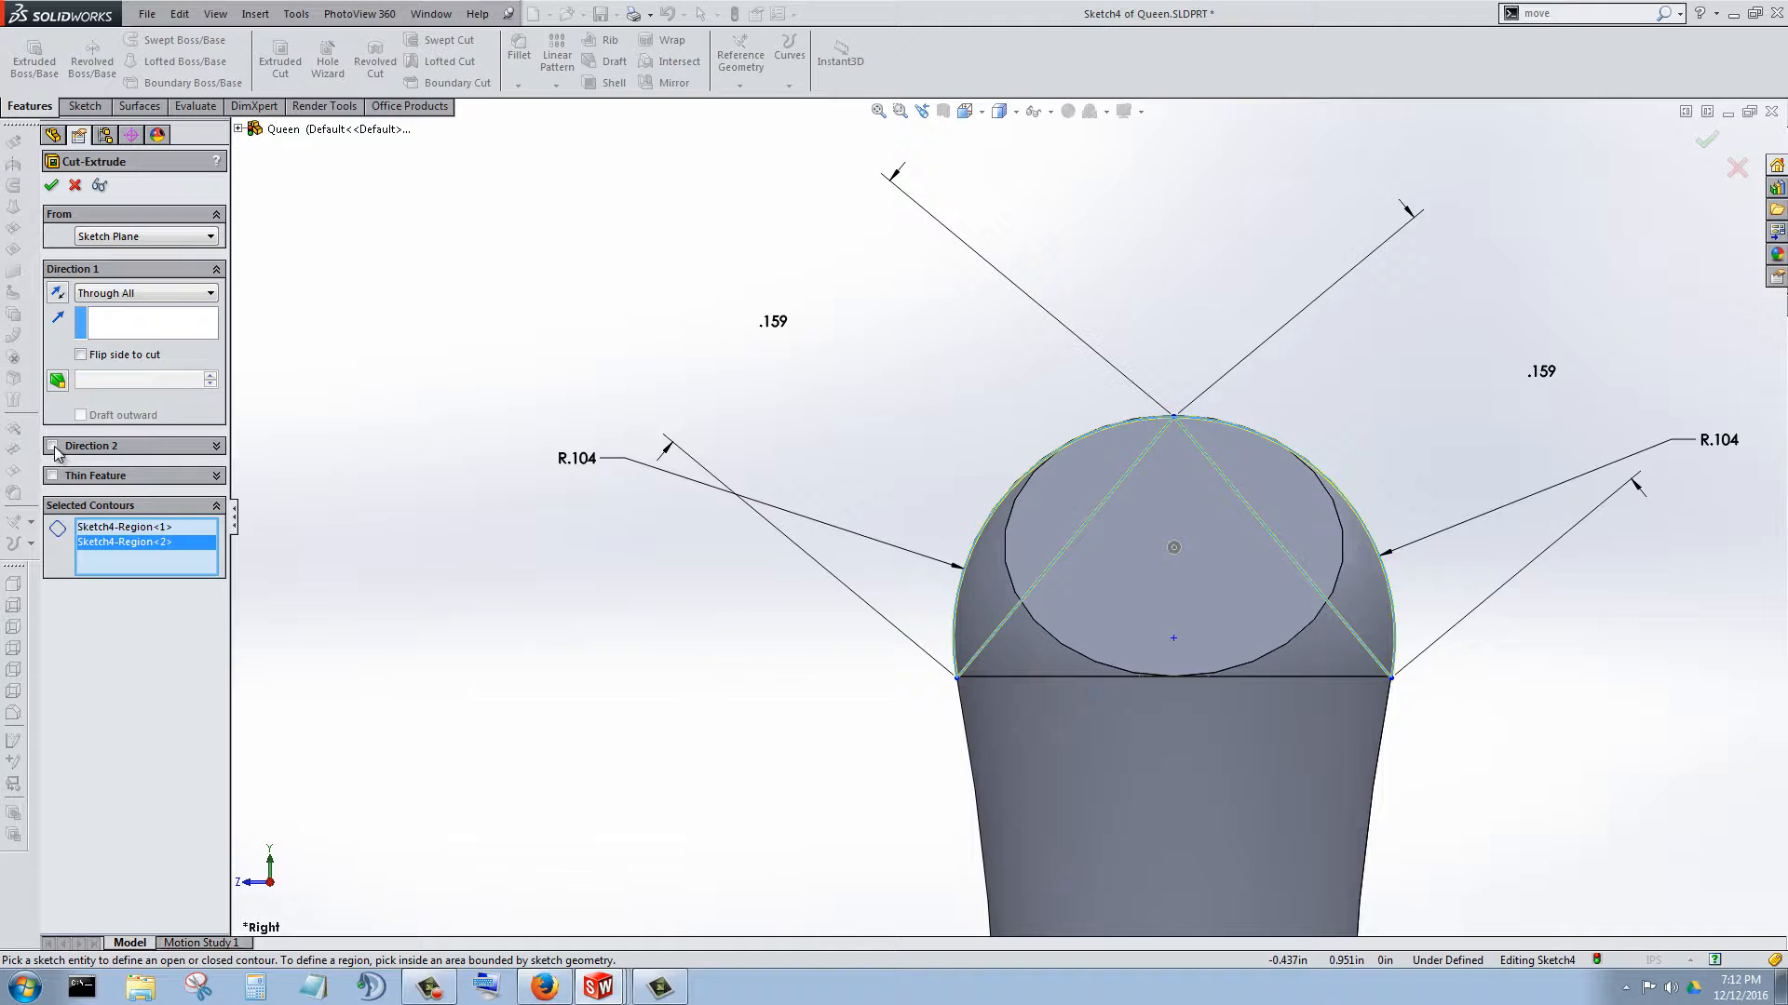
left_click(52, 446)
left_click(119, 468)
left_click(121, 472)
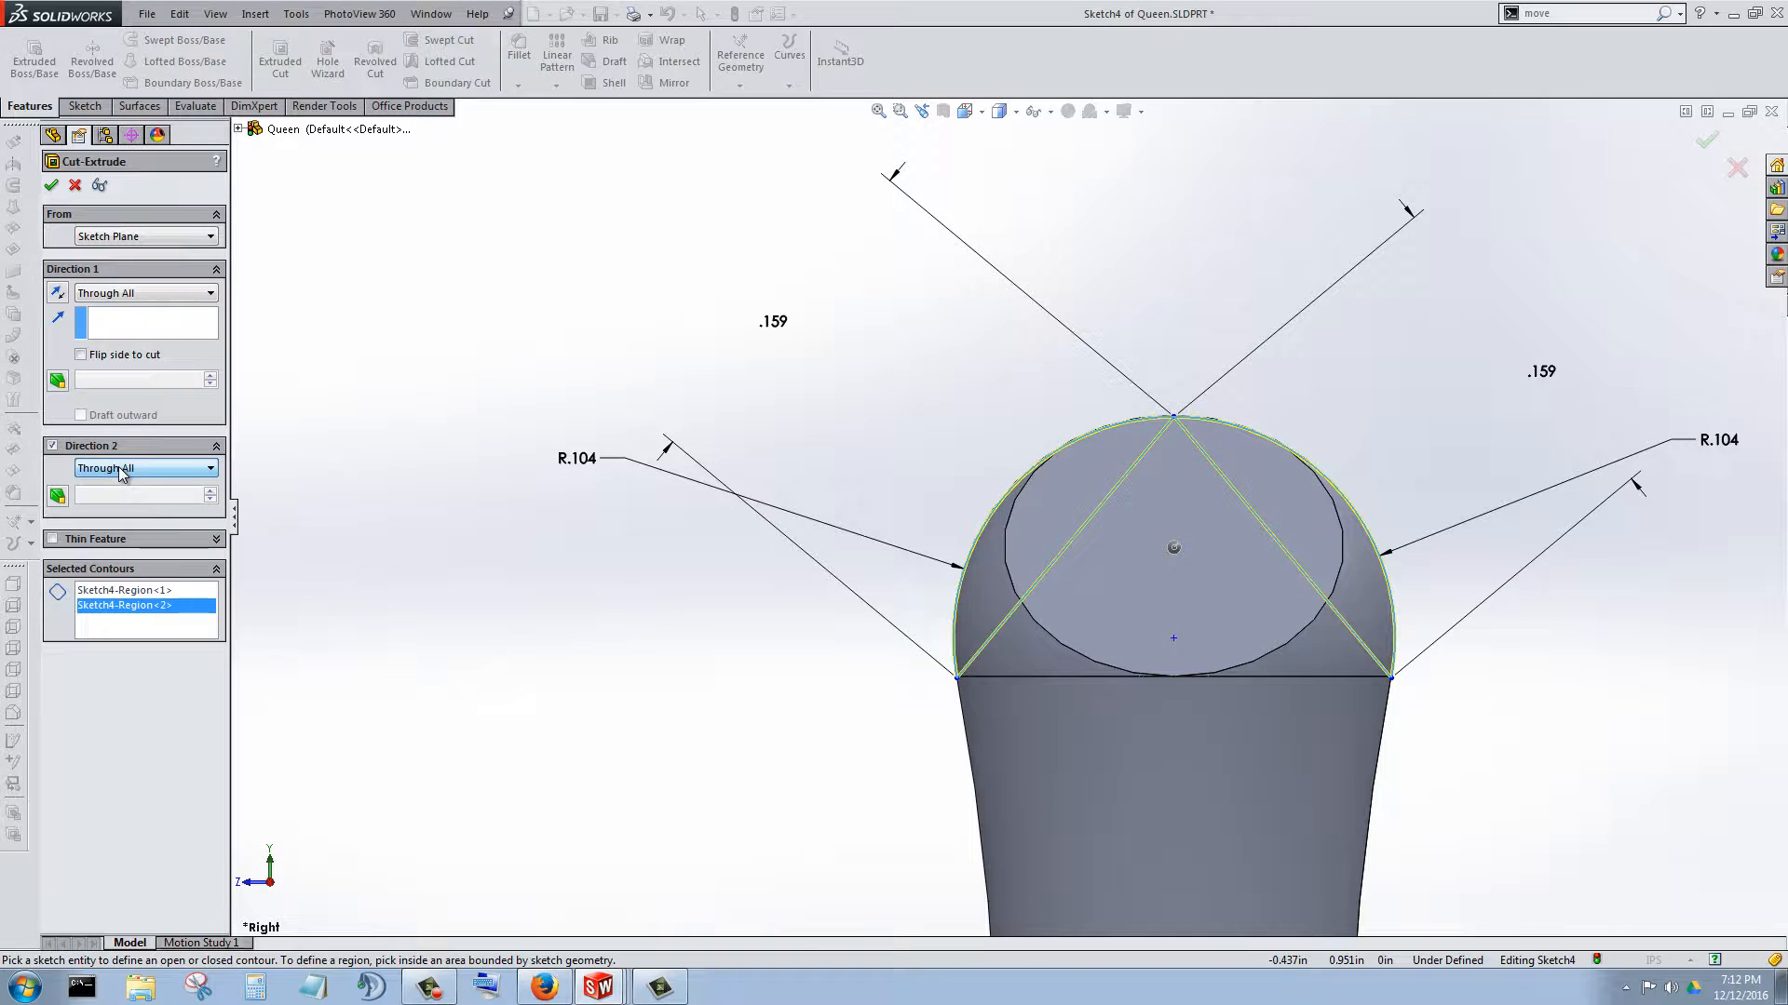
left_click(53, 447)
left_click(124, 298)
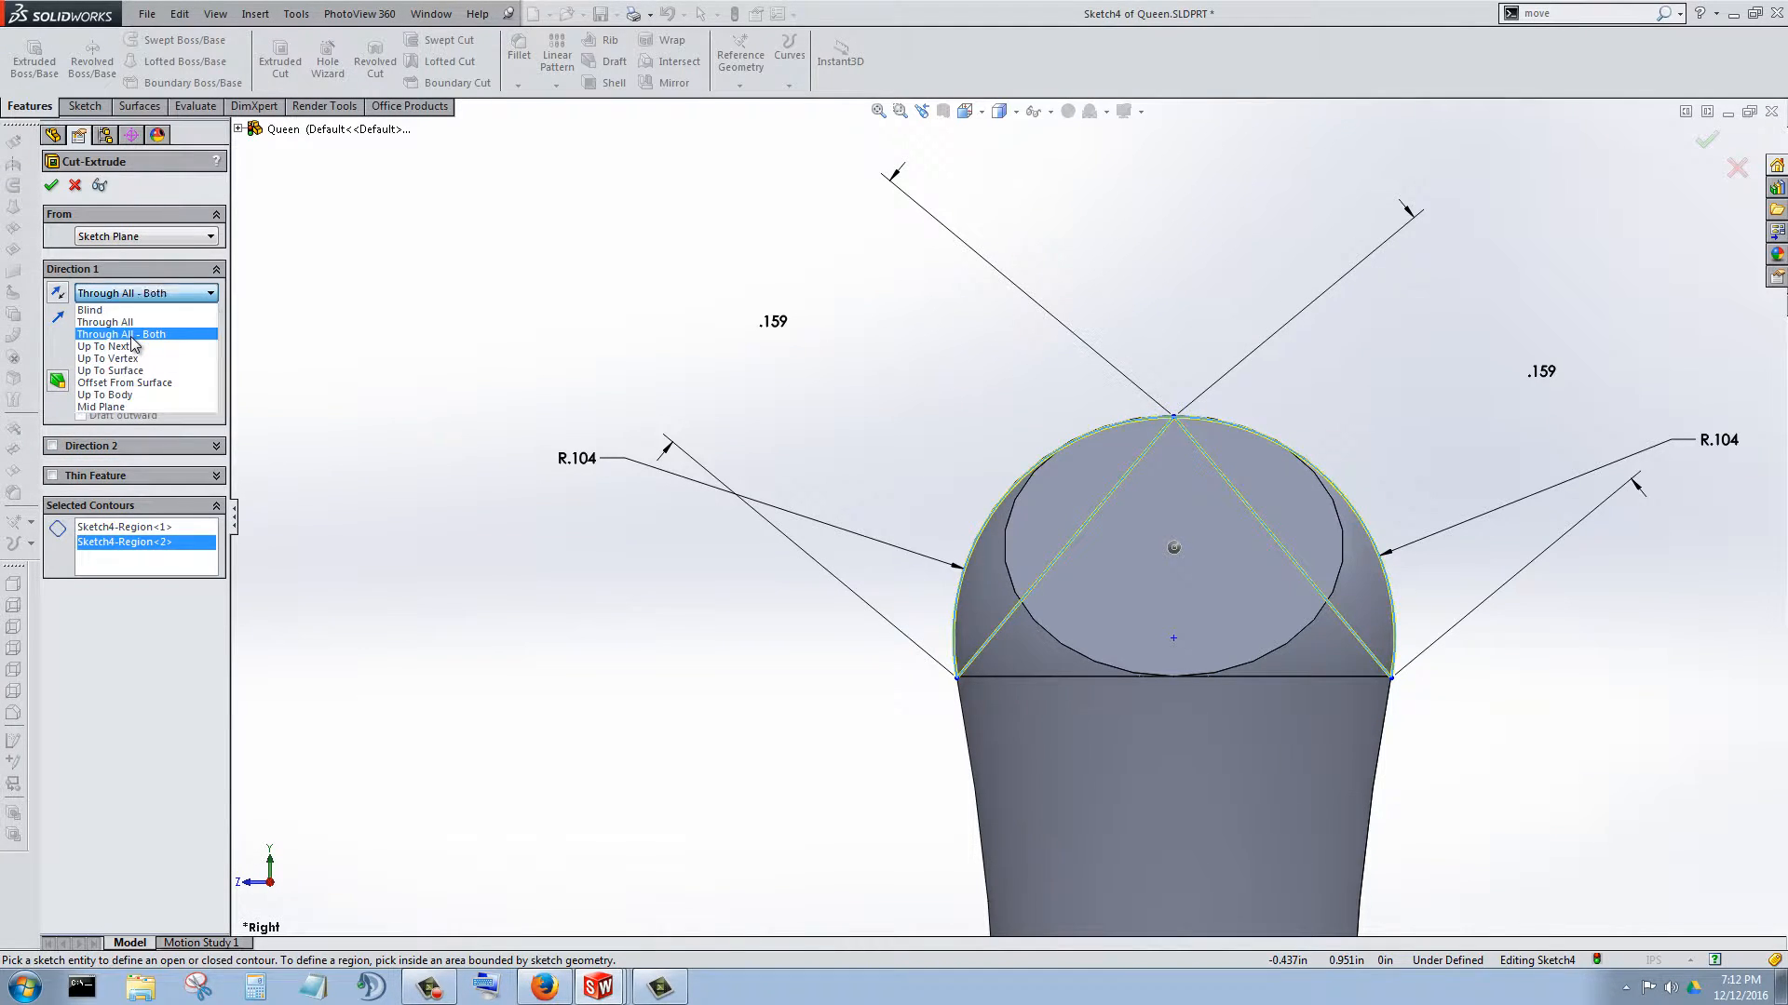
left_click(131, 336)
middle_click_drag(1564, 698, 1393, 735)
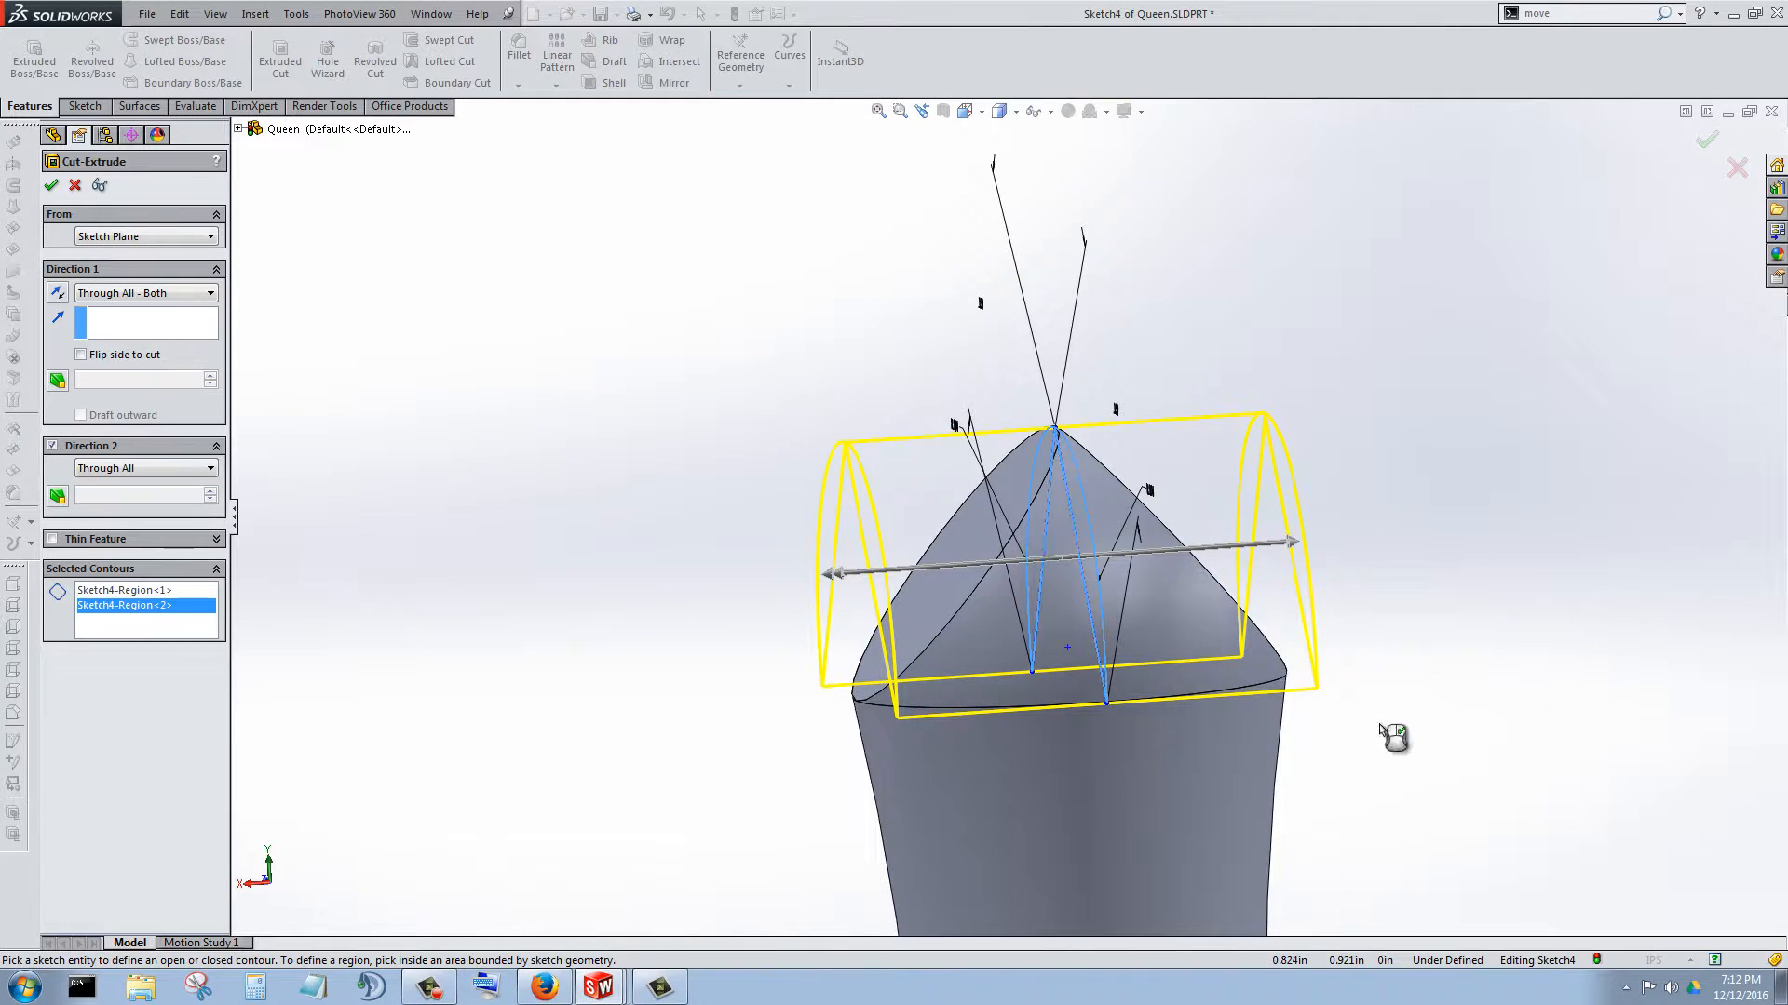
left_click(51, 186)
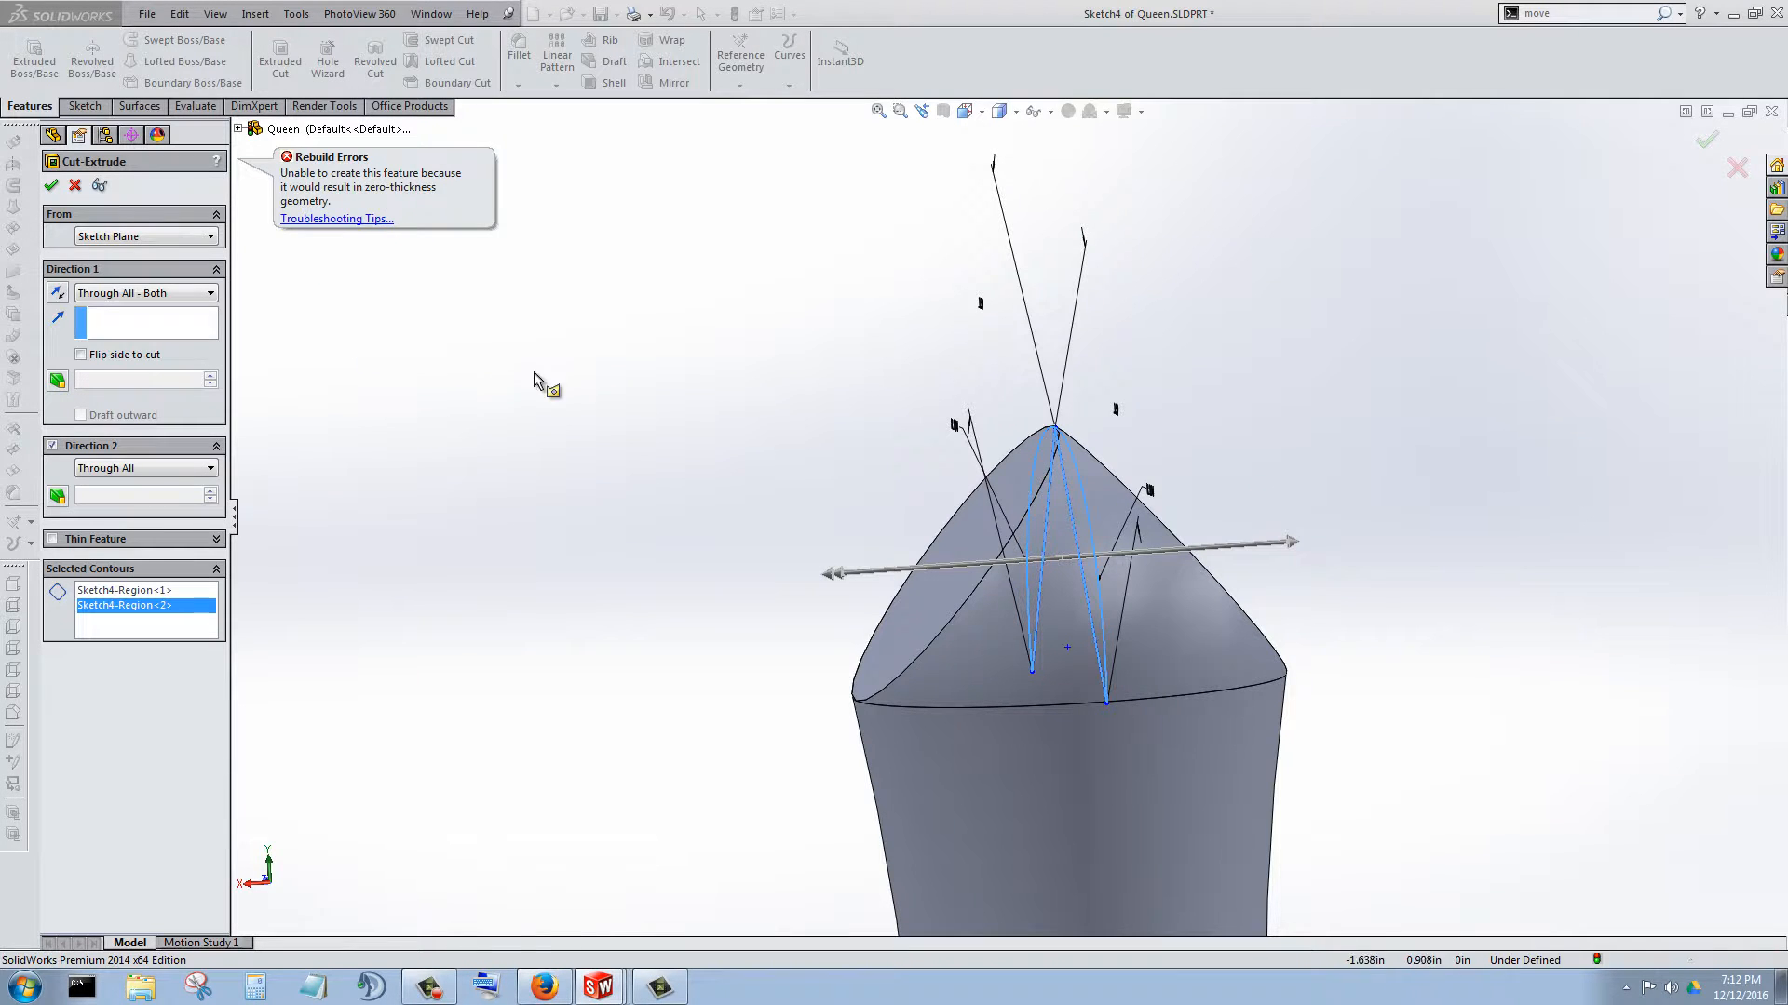
- Examine where the profile meets the existing slanted cut on the queen's head, and cancel the extruded cut
middle_click_drag(608, 376, 891, 347)
scroll(1001, 551, "down", 1)
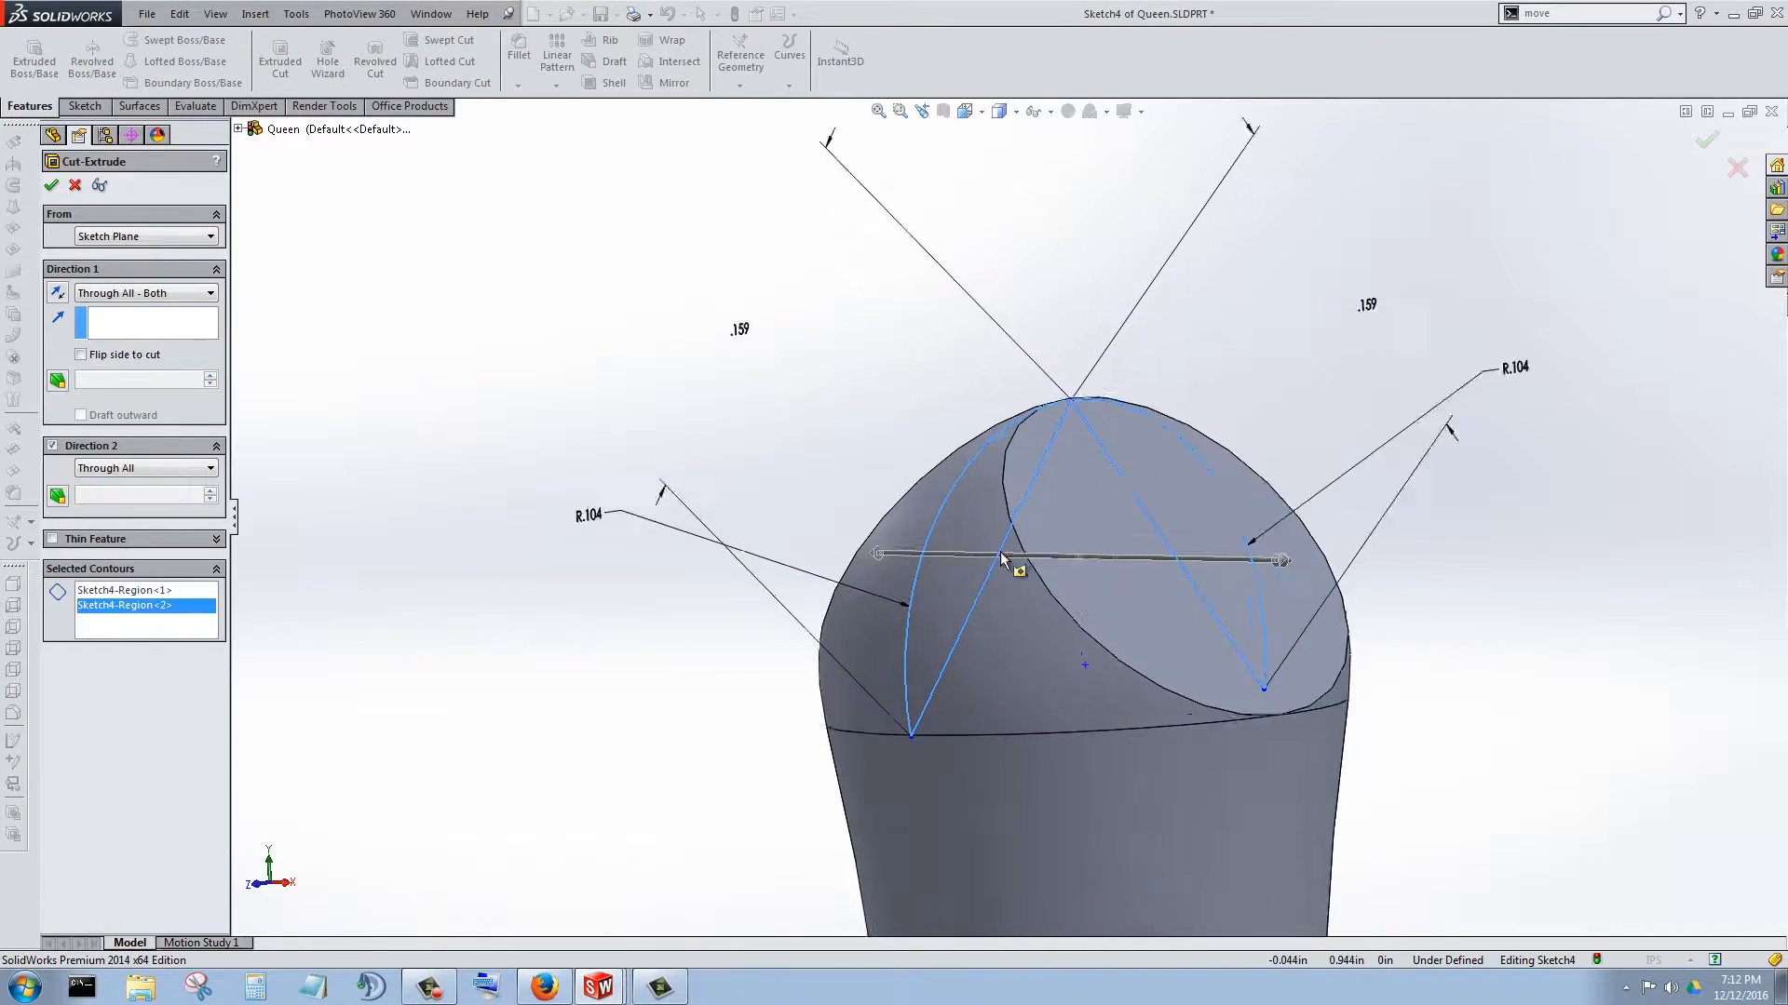
scroll(1000, 556, "down", 3)
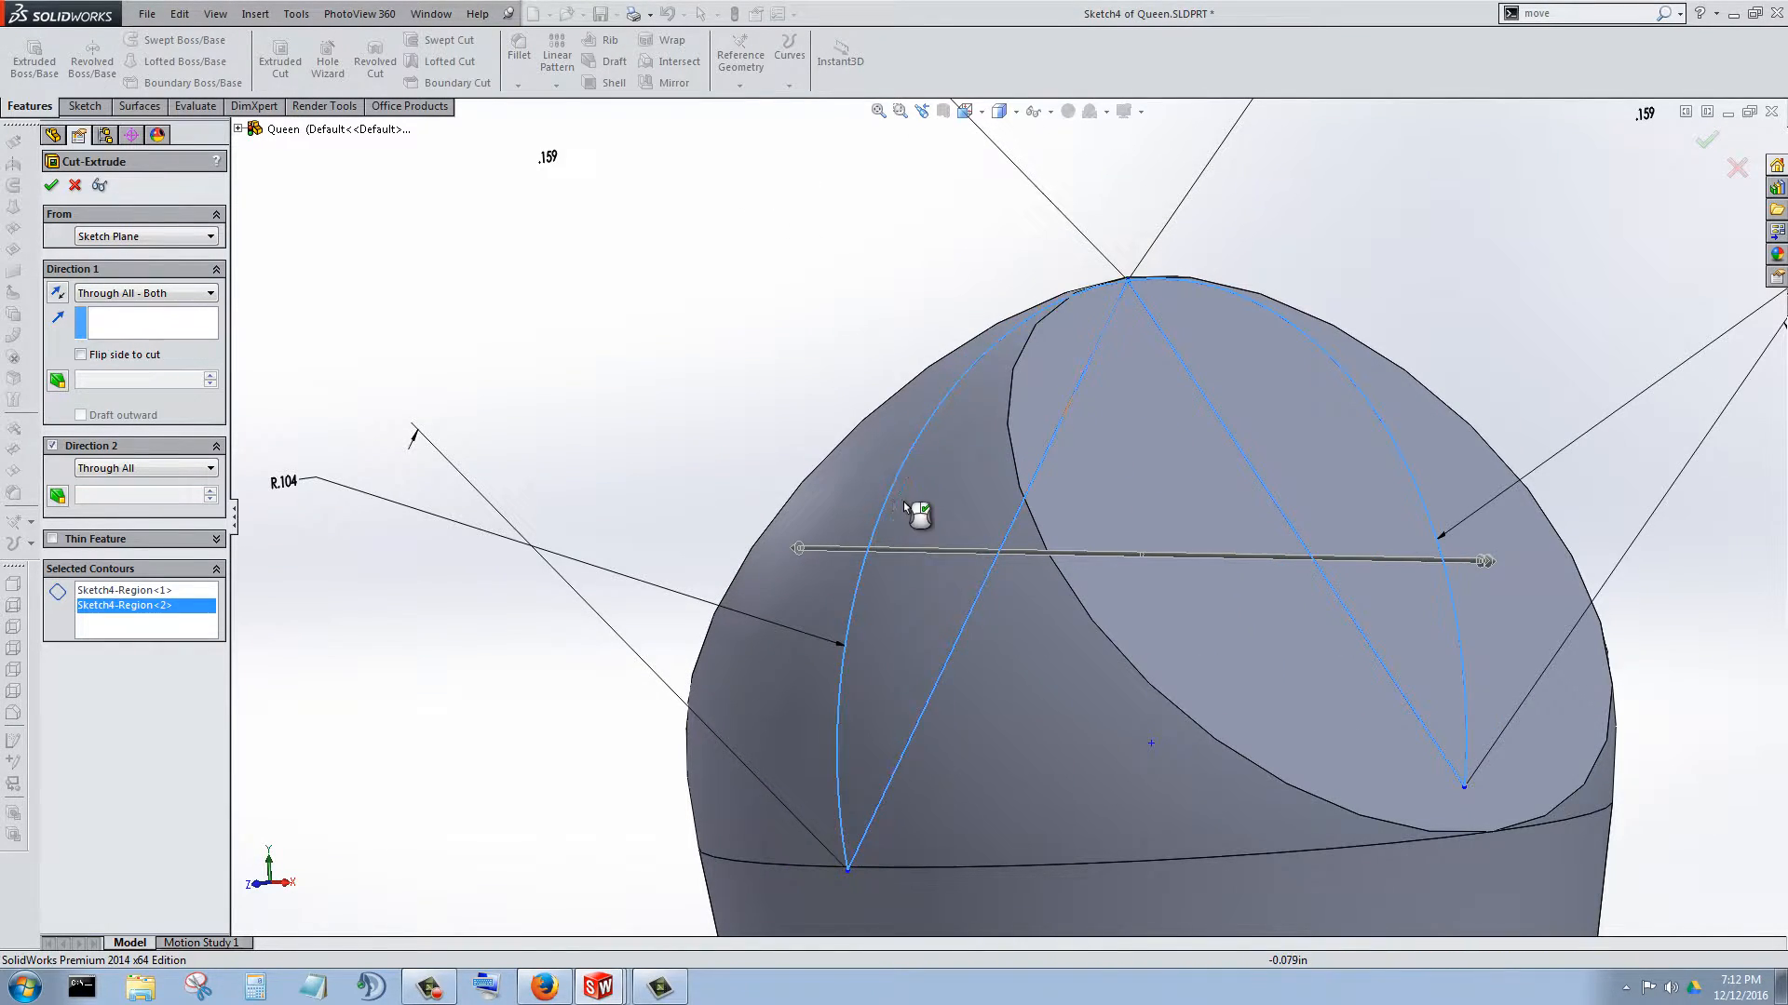
mouse_move(914, 511)
middle_mouse_down()
mouse_move(834, 431)
mouse_move(833, 497)
mouse_move(794, 511)
mouse_move(838, 483)
mouse_move(902, 491)
mouse_move(881, 506)
middle_mouse_up()
scroll(881, 506, "up", 1)
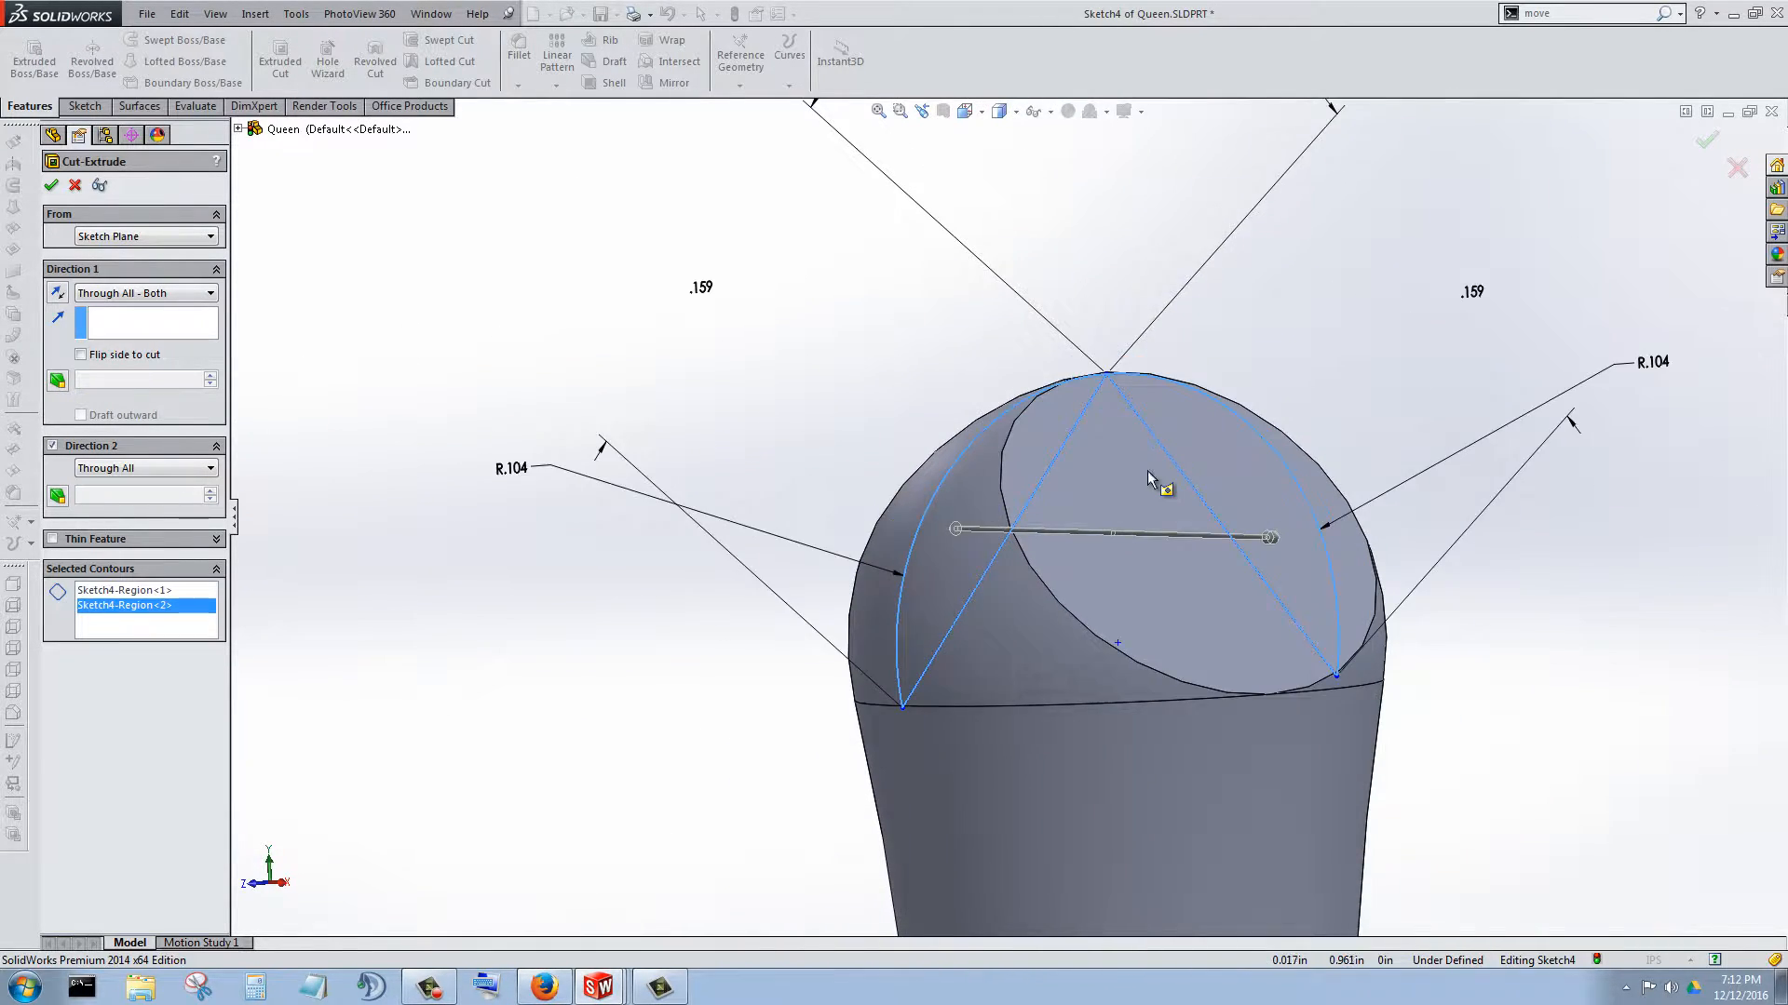
scroll(1147, 469, "down", 2)
left_click(74, 186)
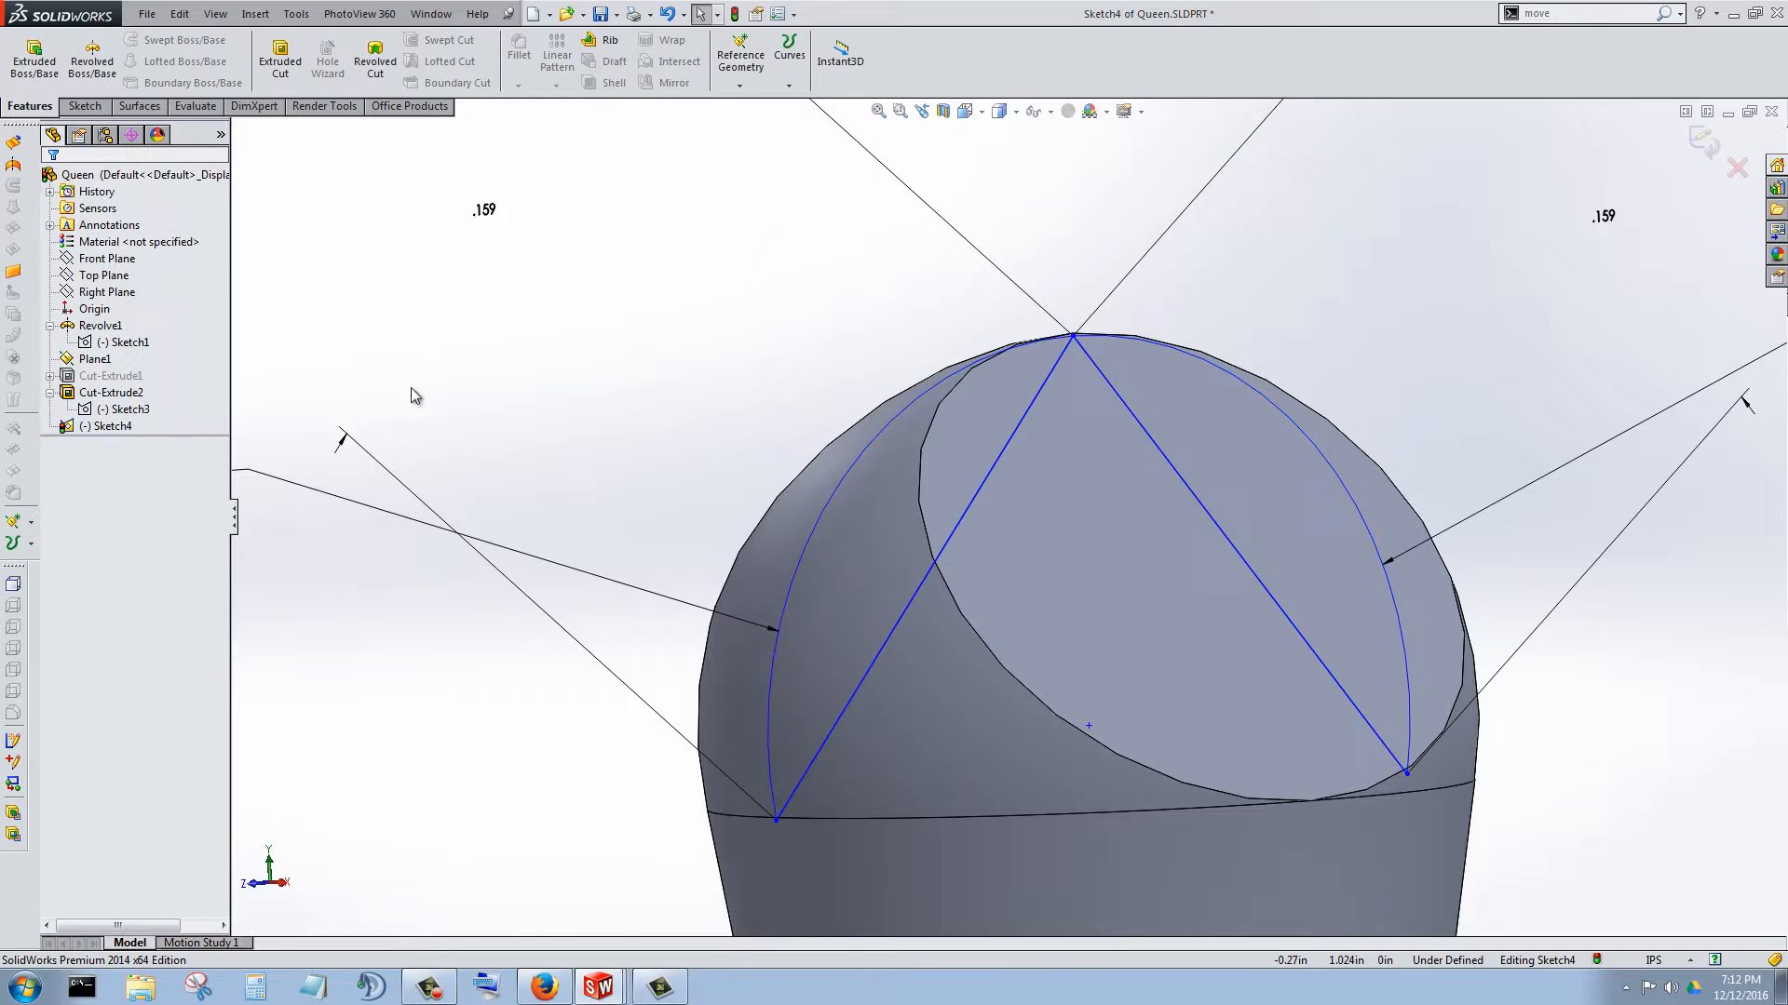
- Undo the relation and the move that placed the pasted profile on the queen's head
scroll(661, 430, "up", 4)
left_click(672, 15)
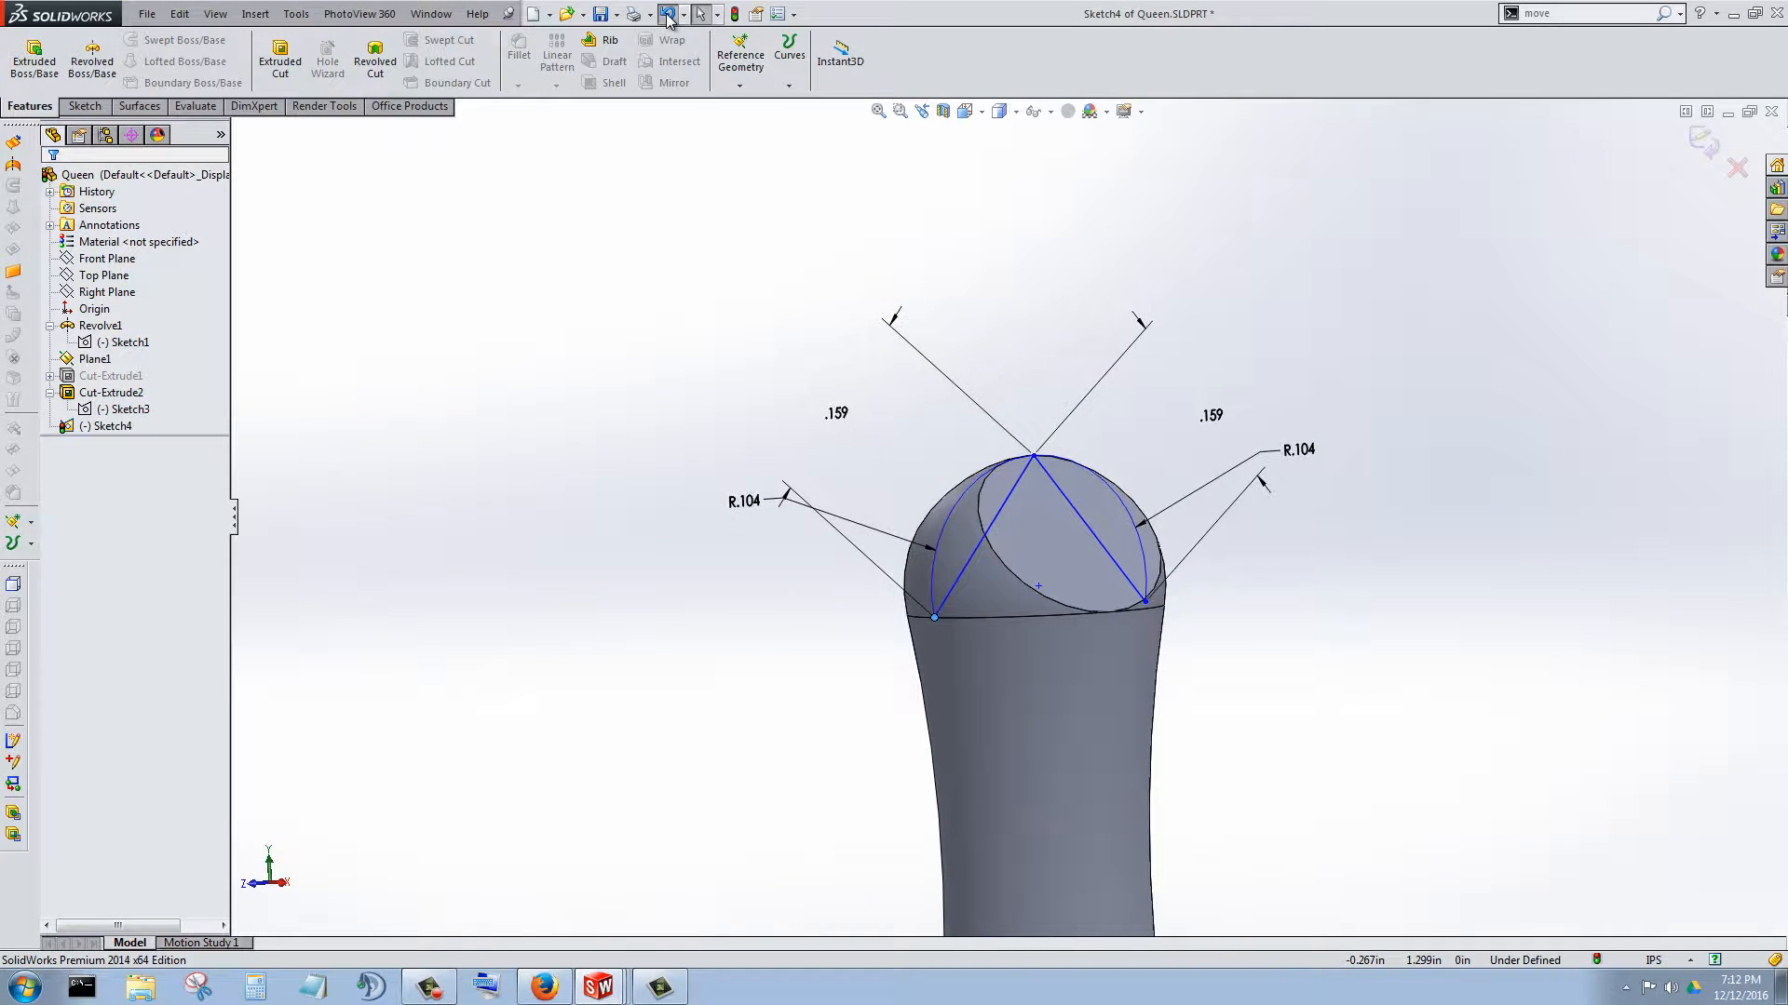
left_click(668, 15)
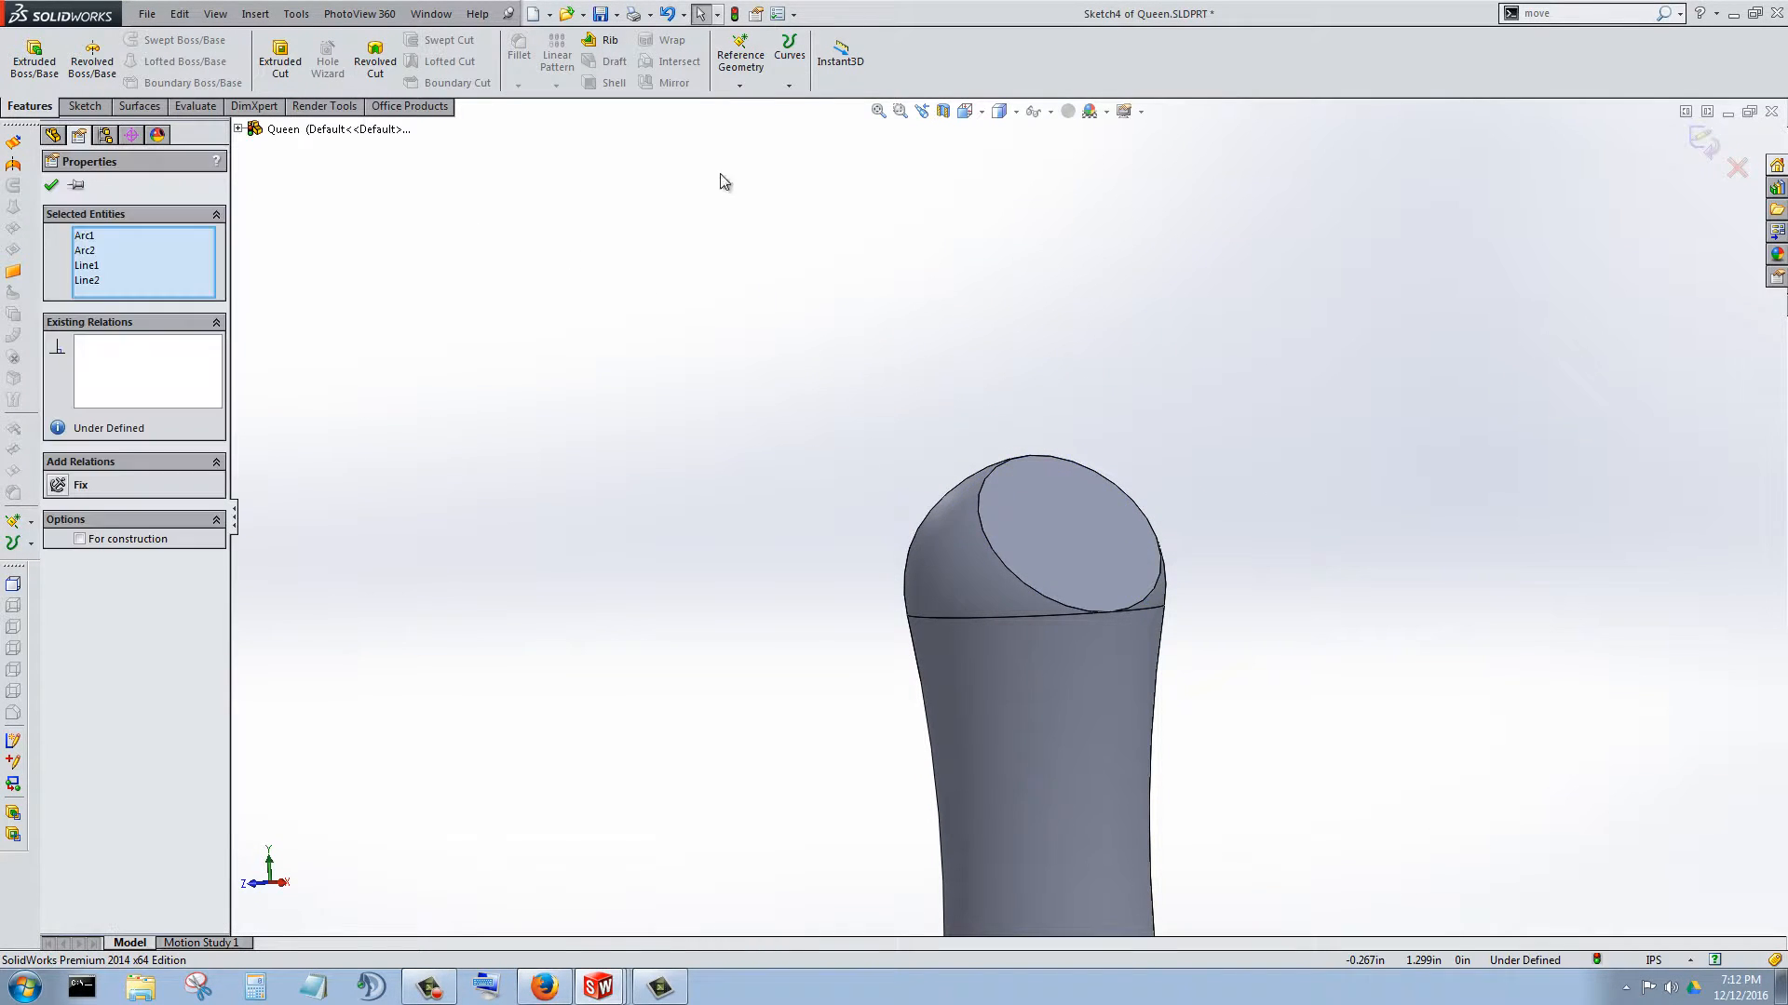
- Examine the profile's position relative to the queen's base and head, and close the profile's properties
scroll(1034, 894, "up", 3)
scroll(1074, 704, "down", 6)
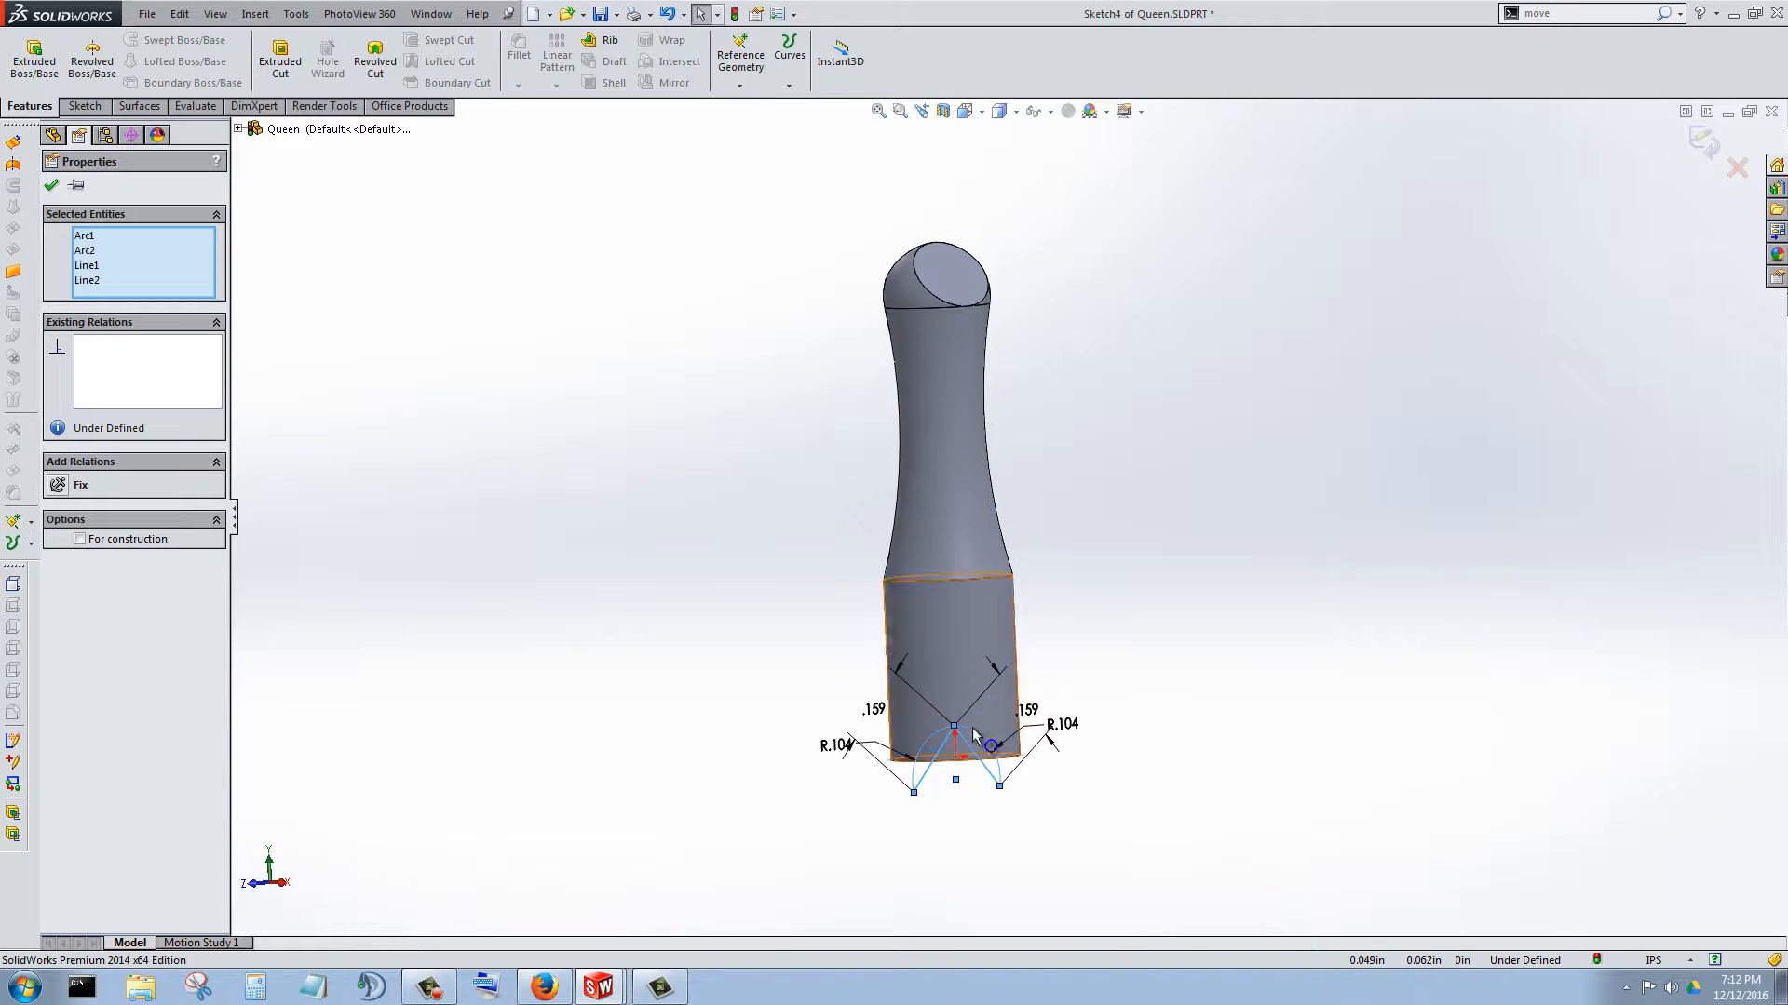
middle_click_drag(974, 734, 866, 786)
scroll(1017, 713, "up", 4)
scroll(1007, 342, "down", 5)
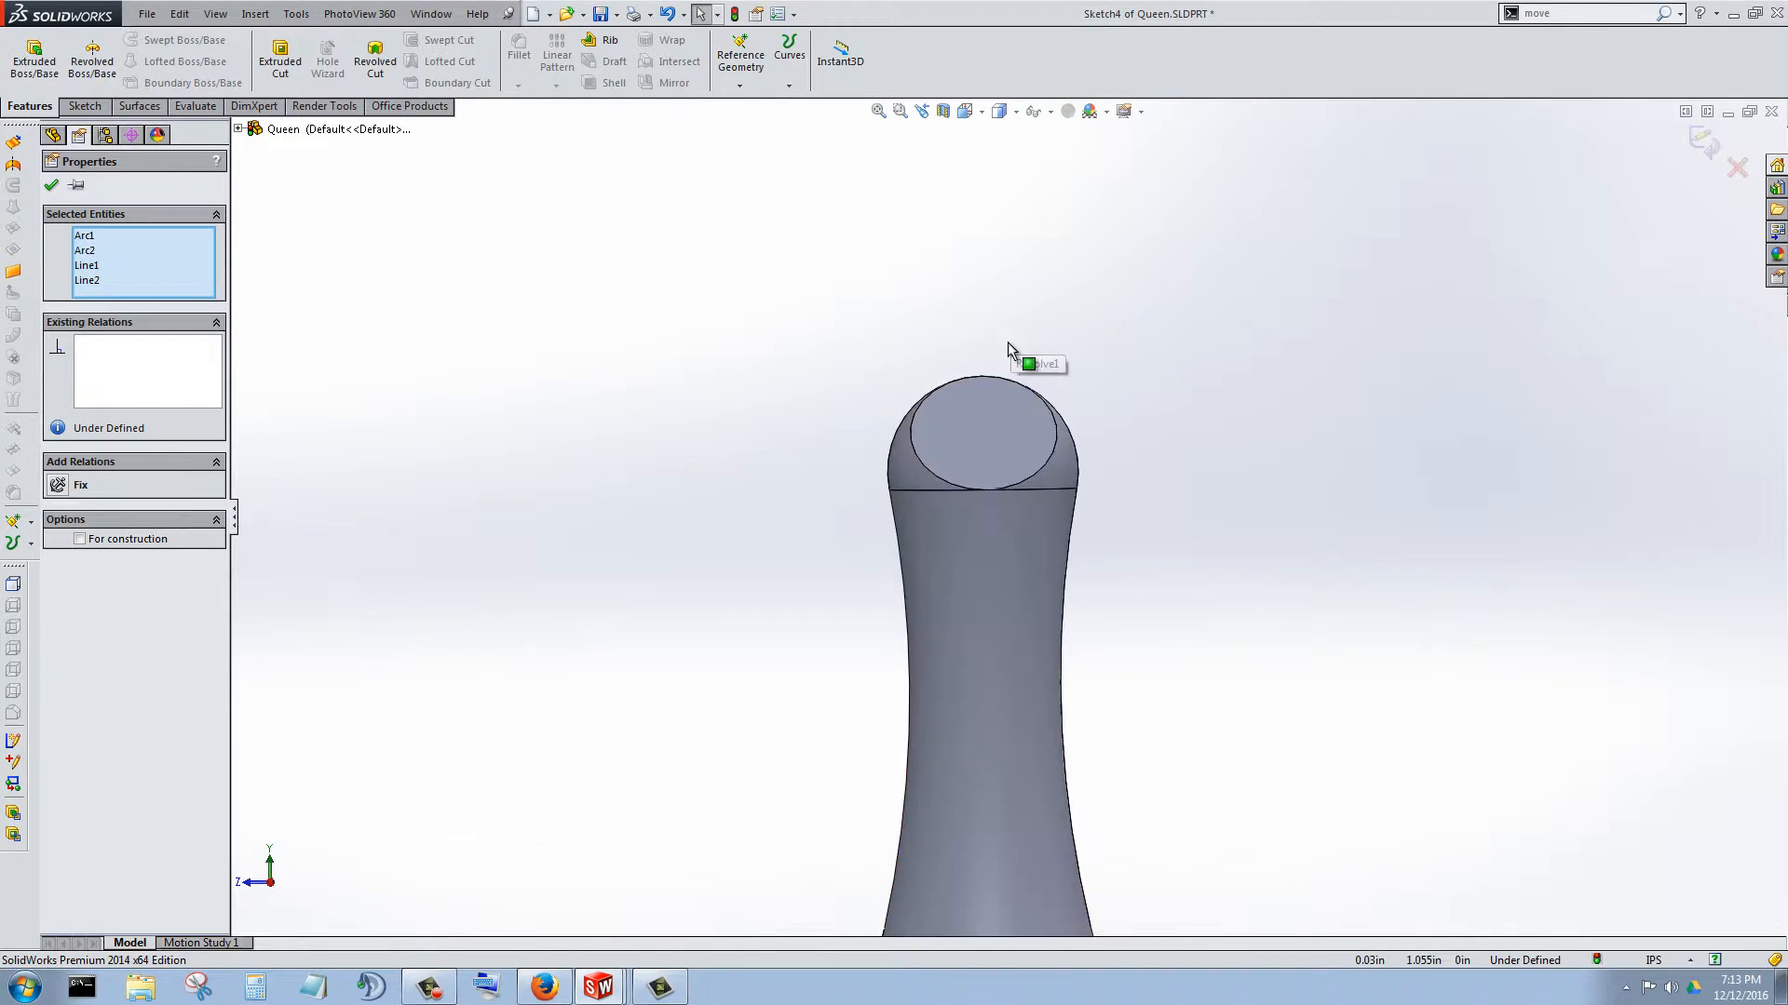
middle_click_drag(918, 527, 969, 539)
scroll(978, 549, "up", 3)
scroll(983, 564, "down", 4)
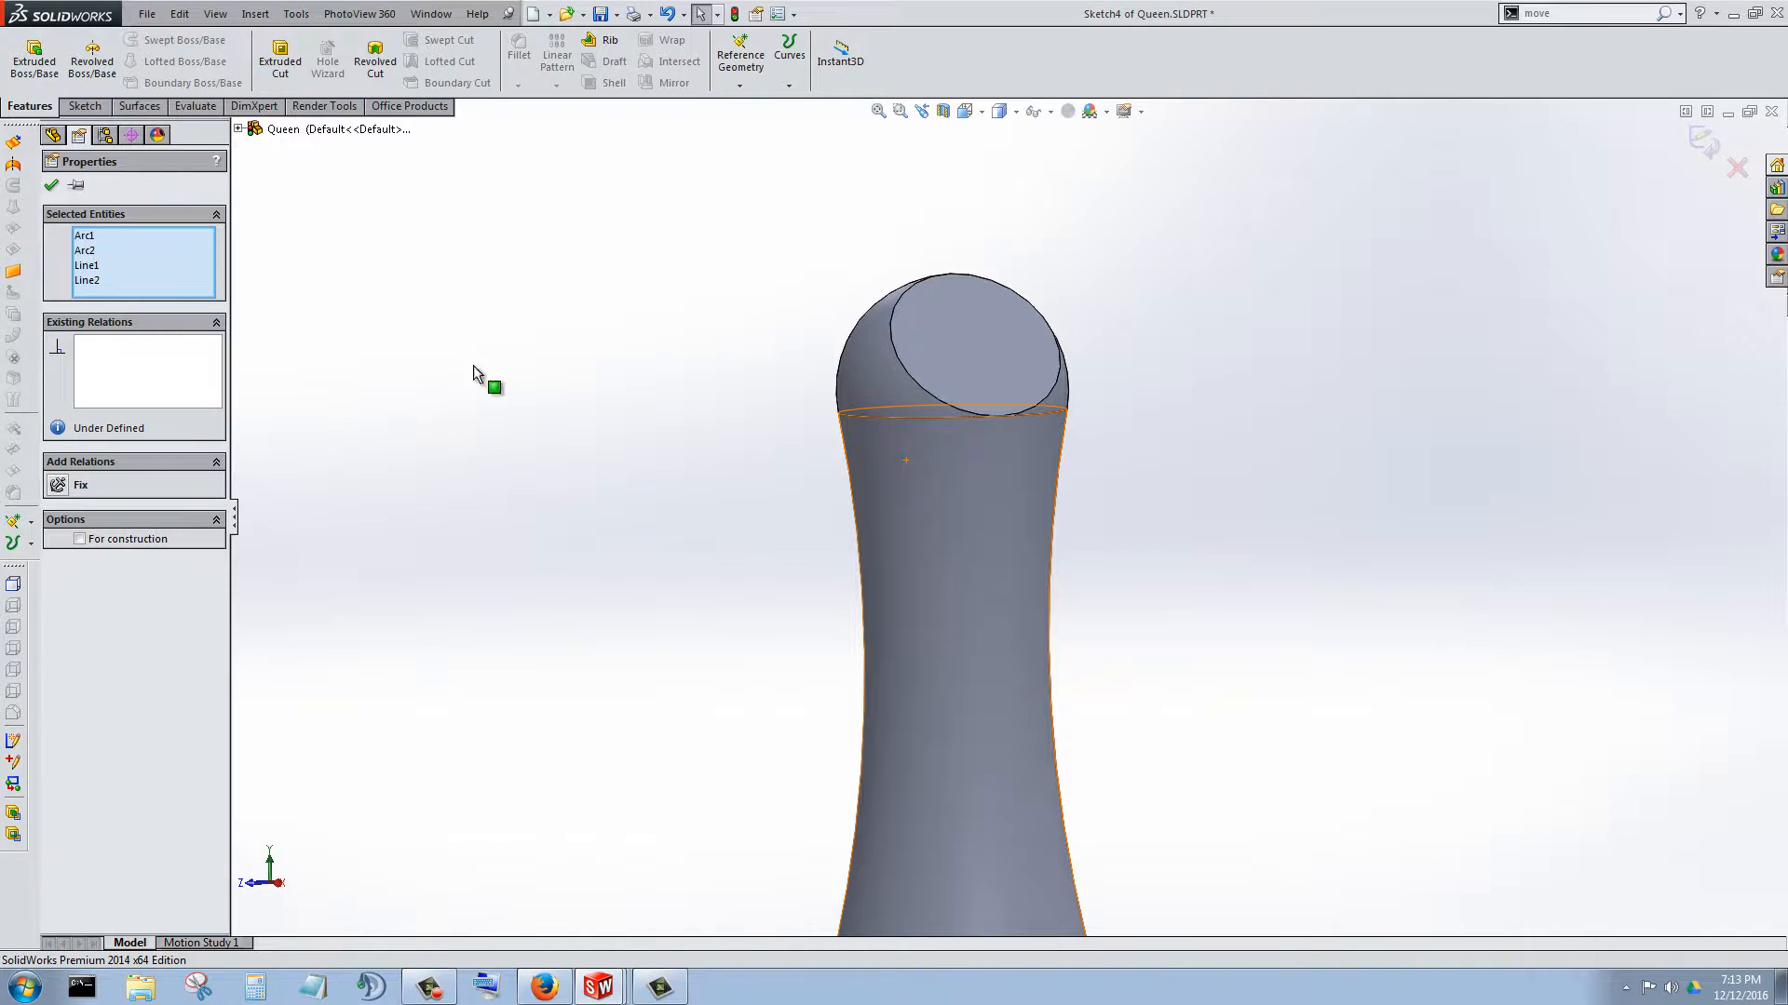
left_click(52, 186)
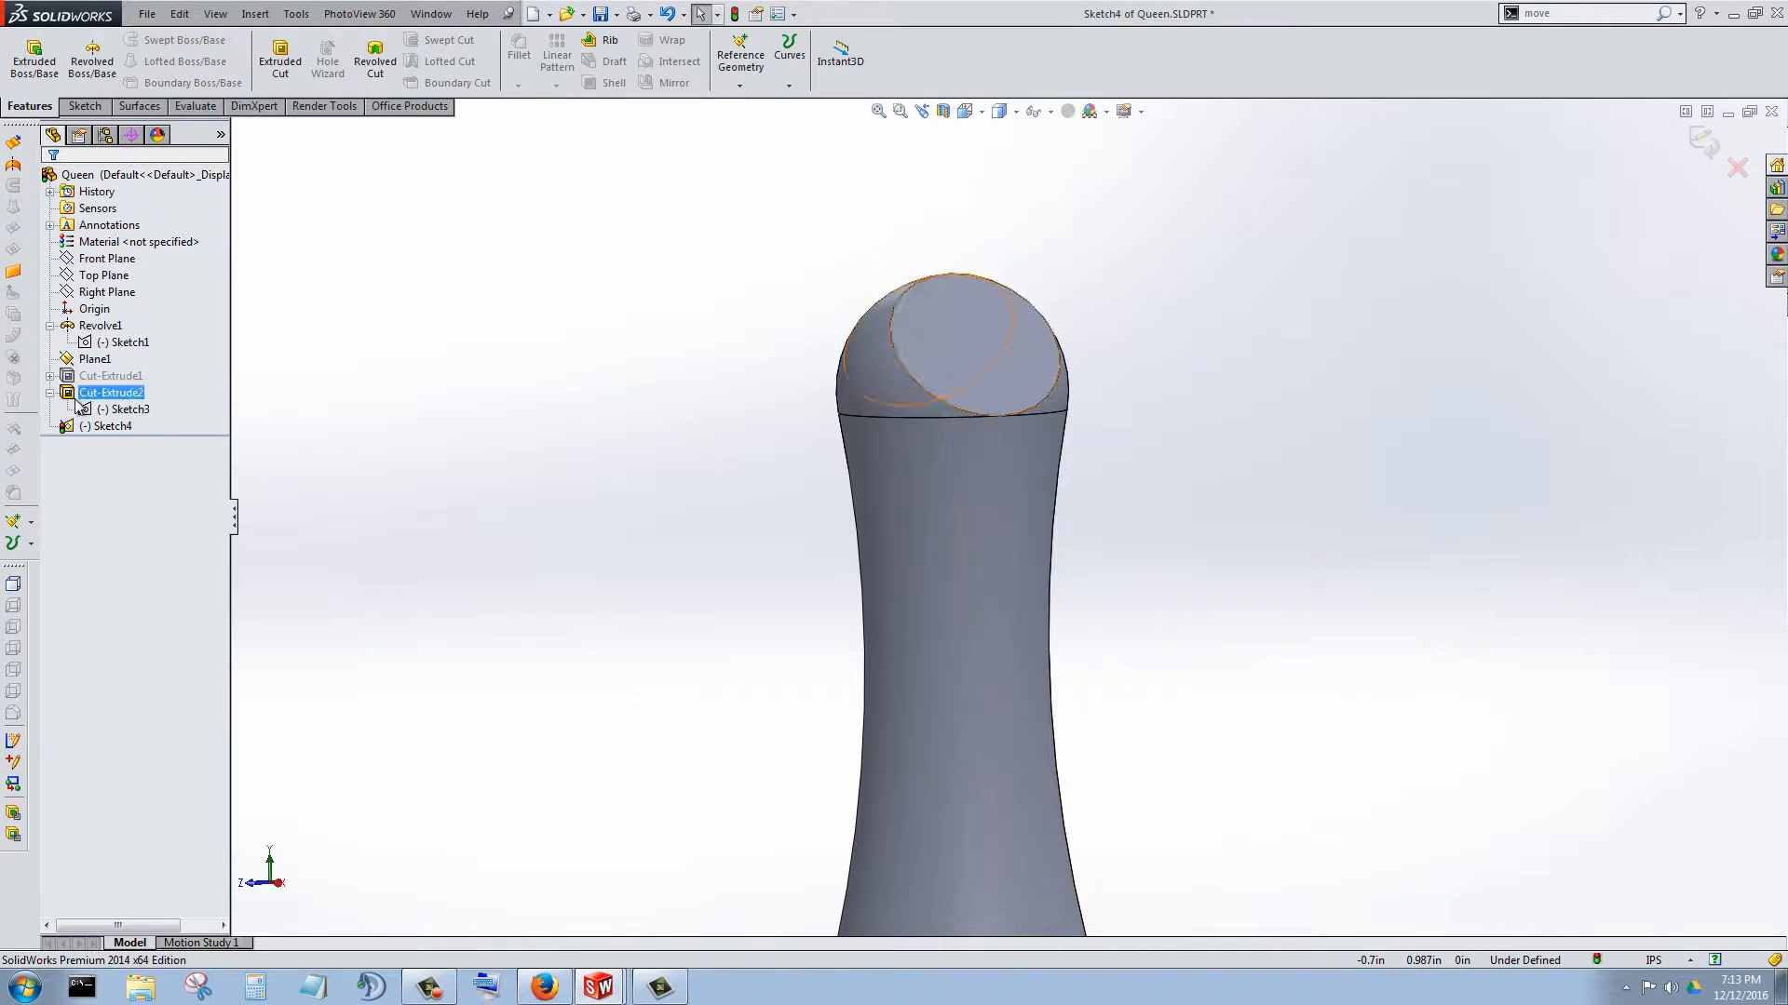
- Viewing Sketch4 face-on, sketch a line about 0.159 in long from the head's apex to the left end of its base edge
right_click(108, 431)
left_click(143, 405)
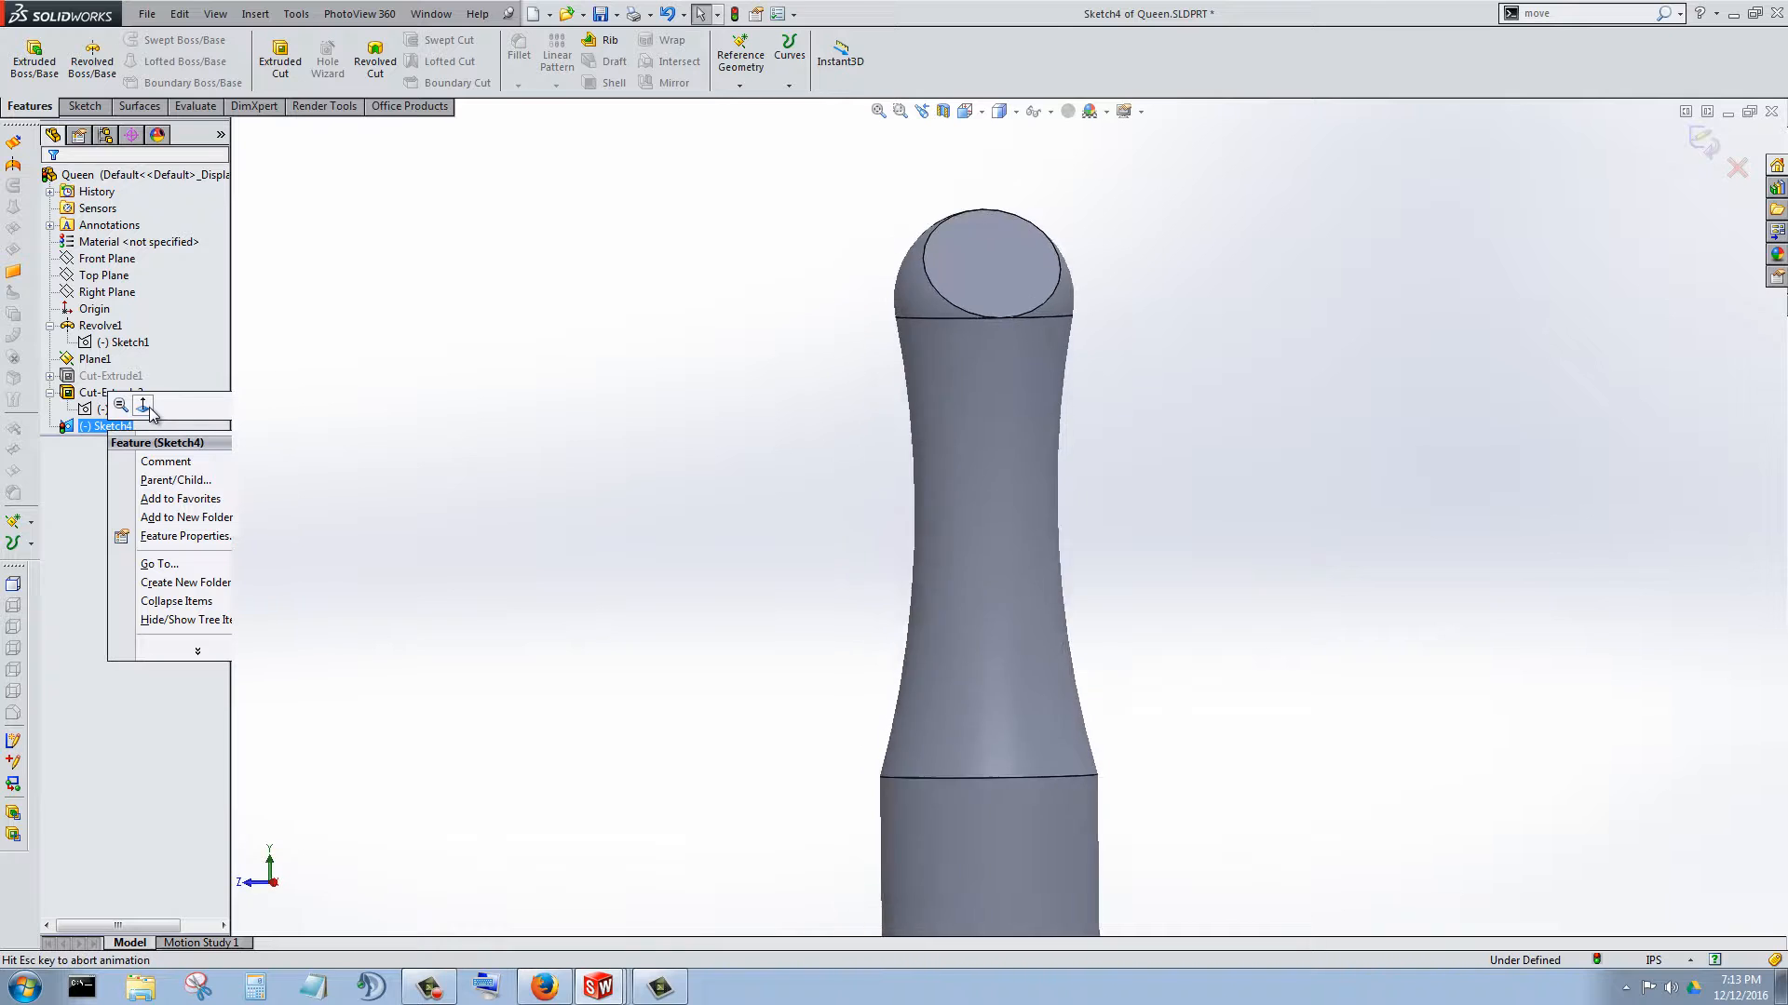
scroll(1019, 284, "down", 5)
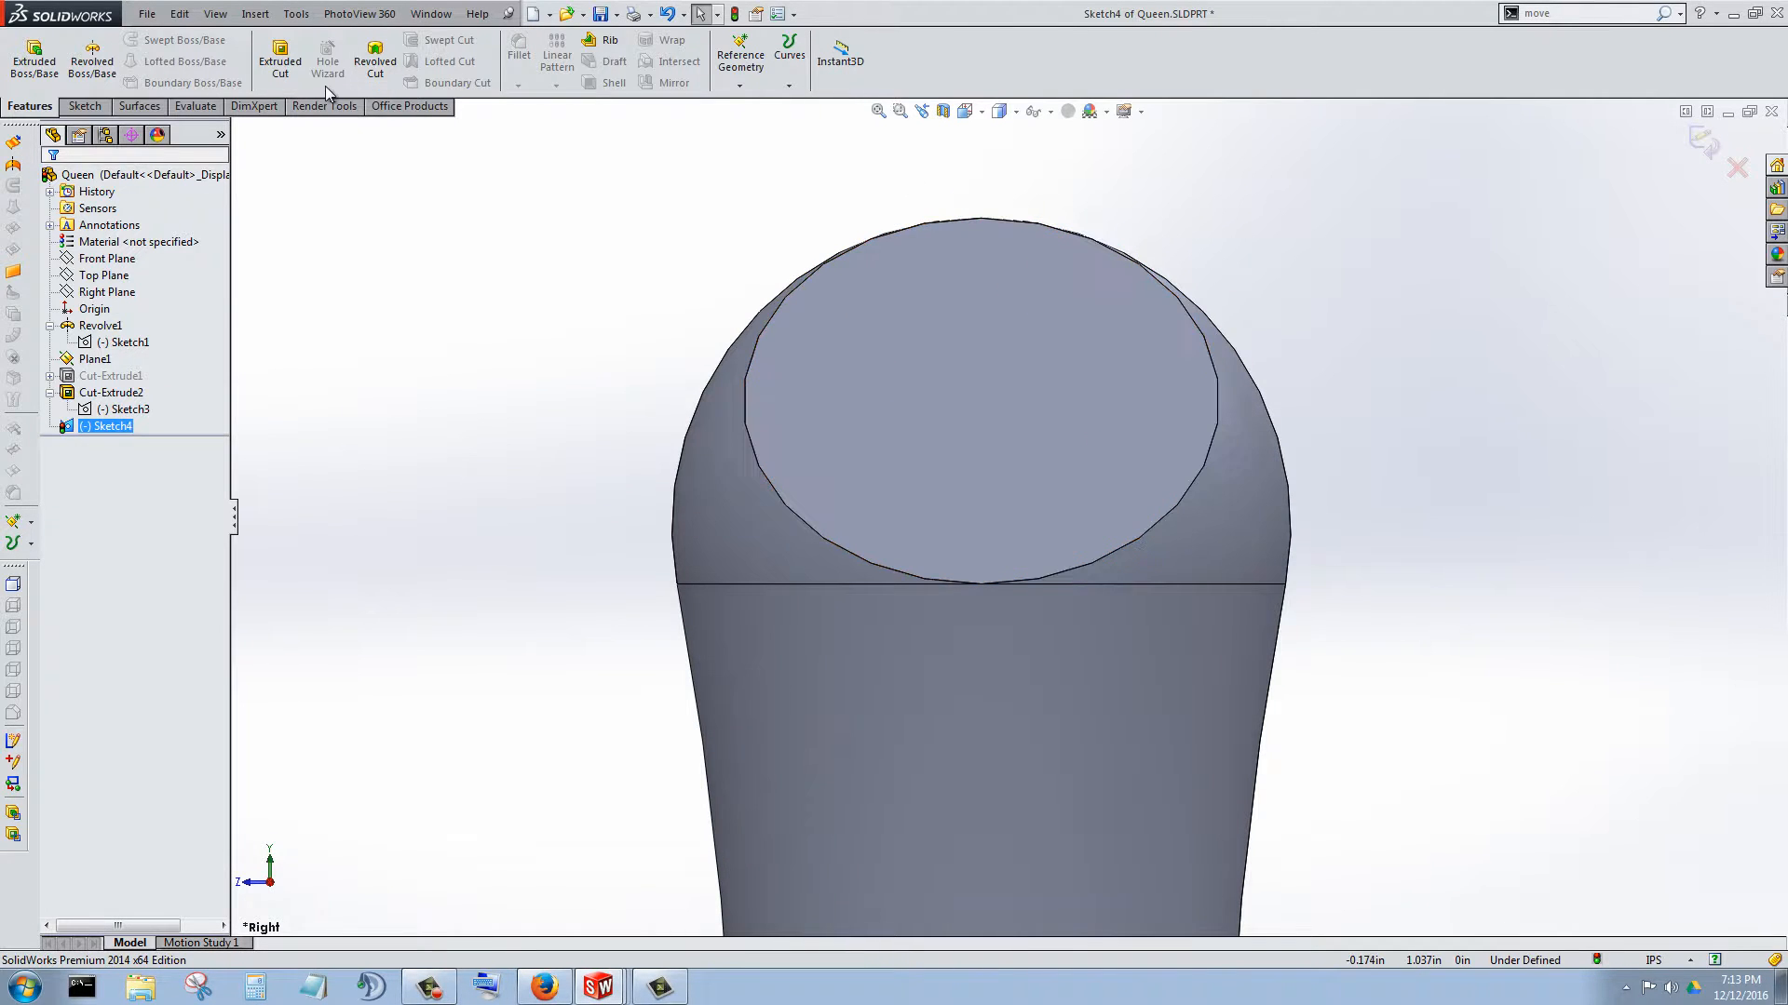
left_click(135, 179)
left_click(107, 106)
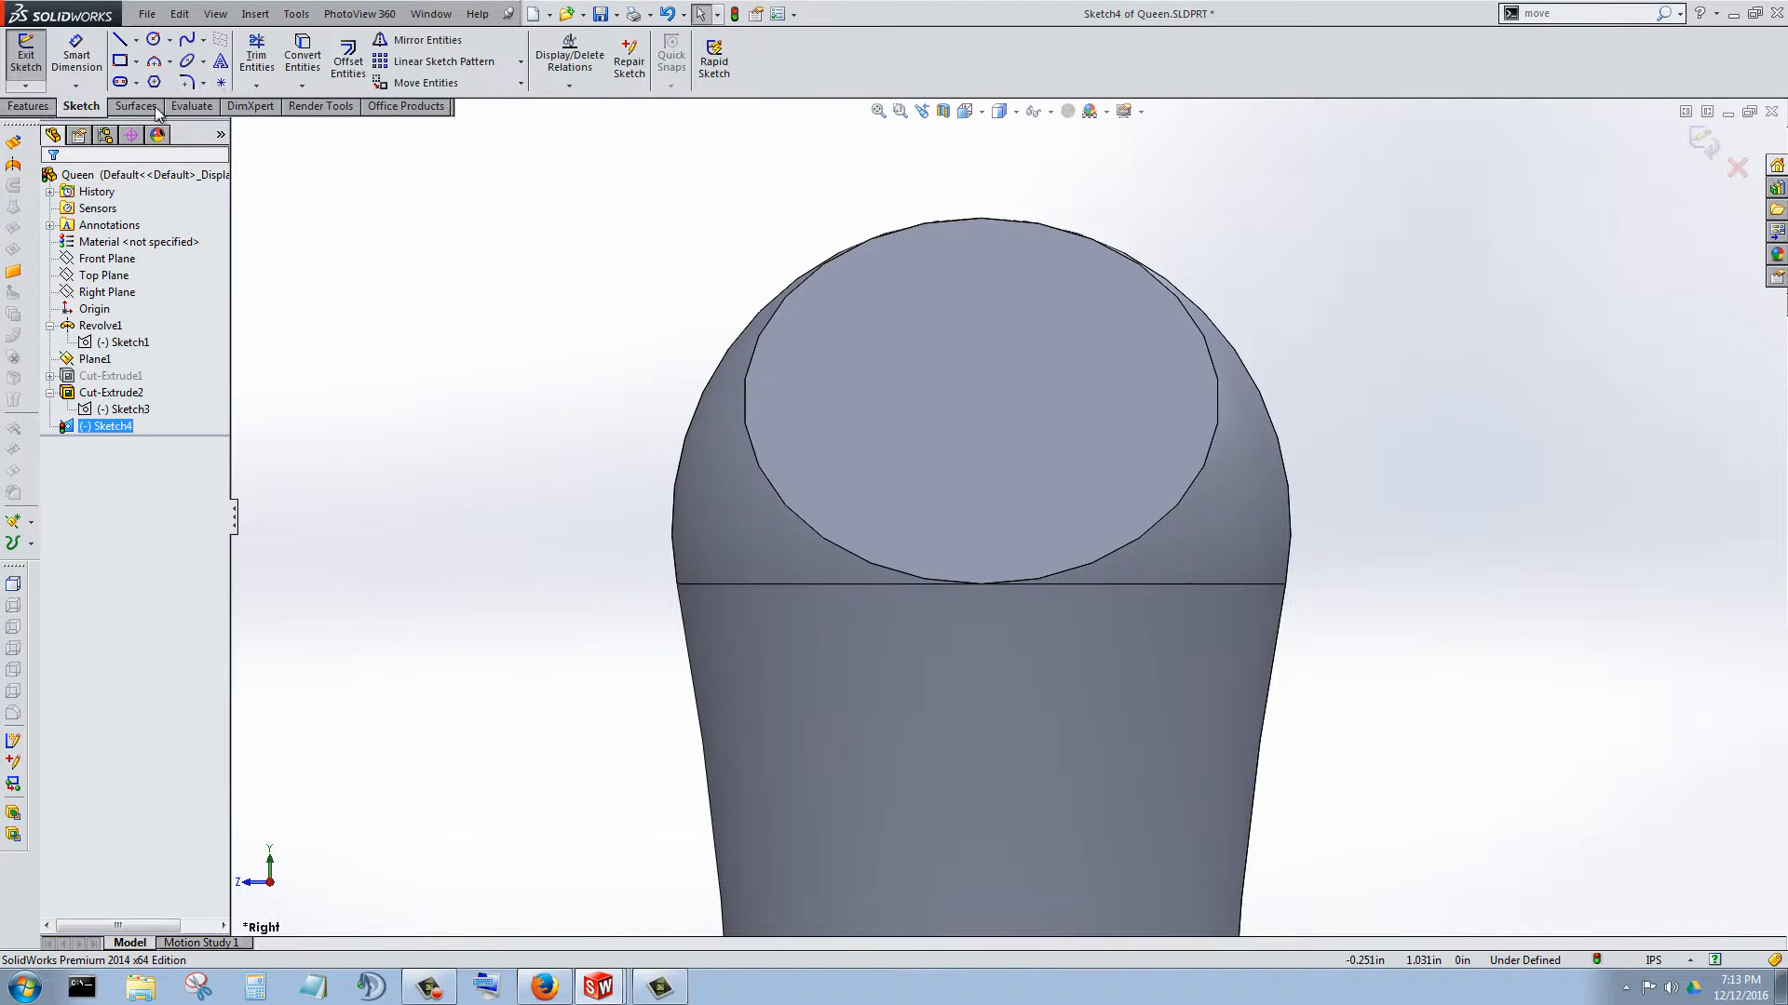
key("l")
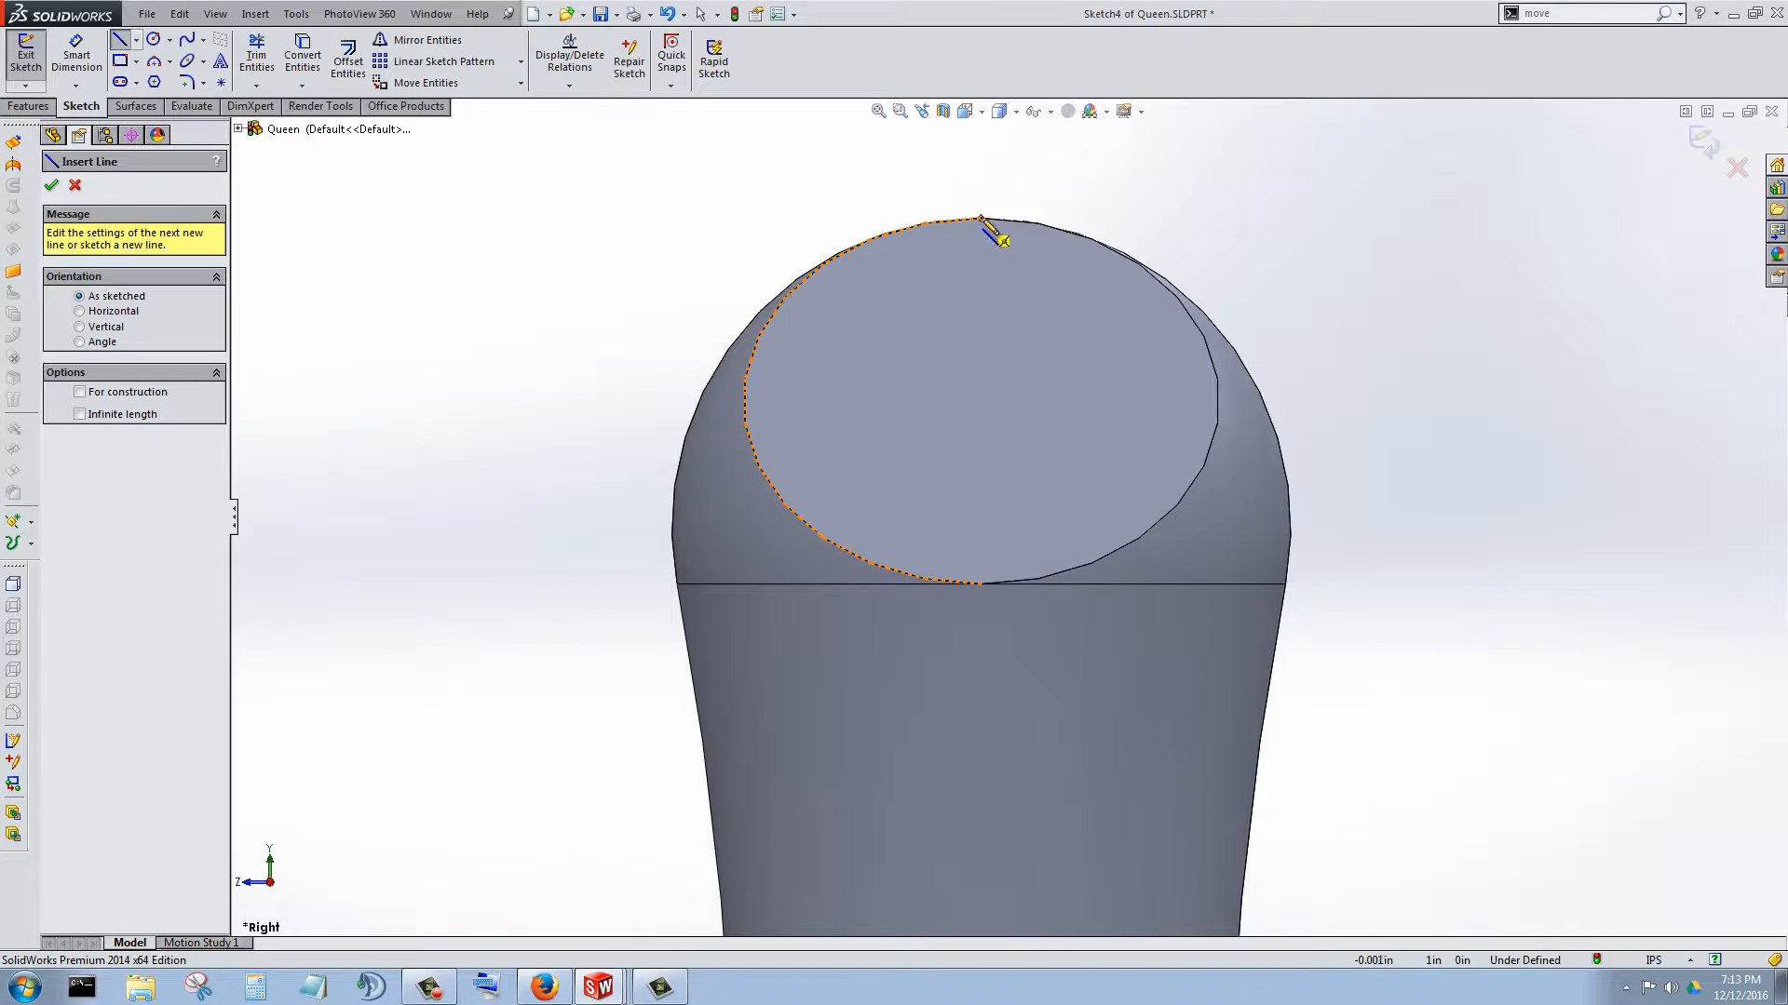
left_click(980, 219)
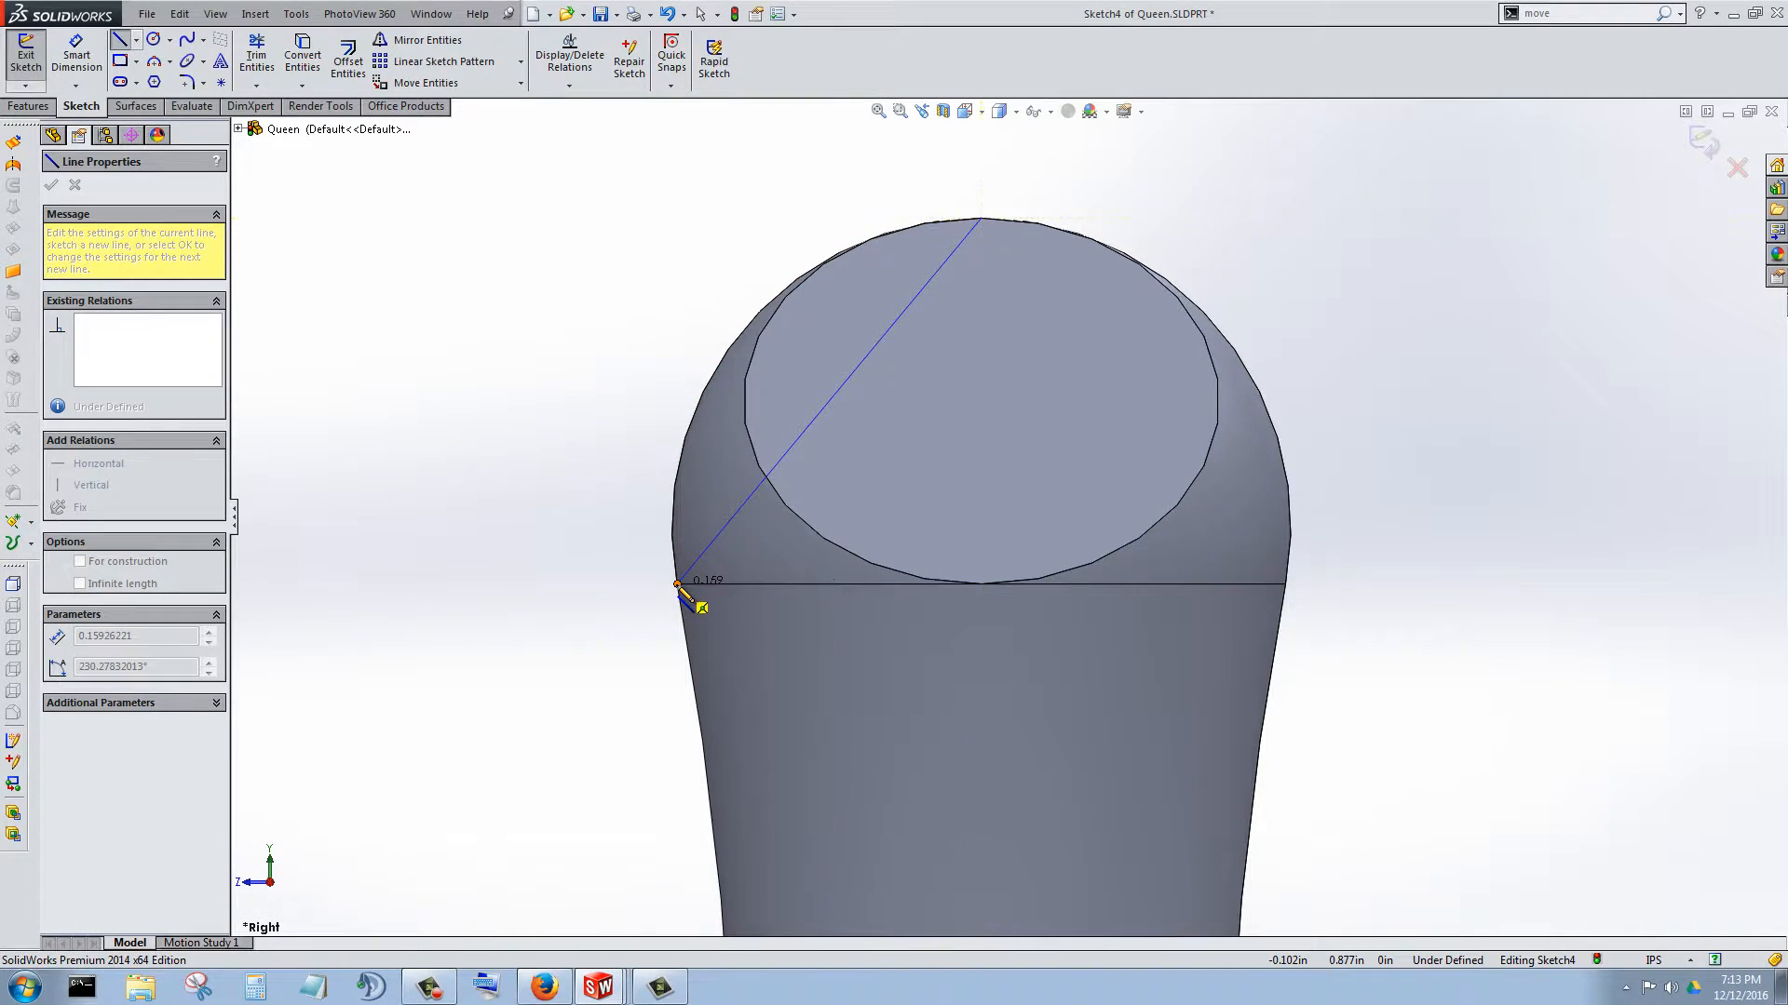
left_click(677, 585)
key("Escape")
key("Escape")
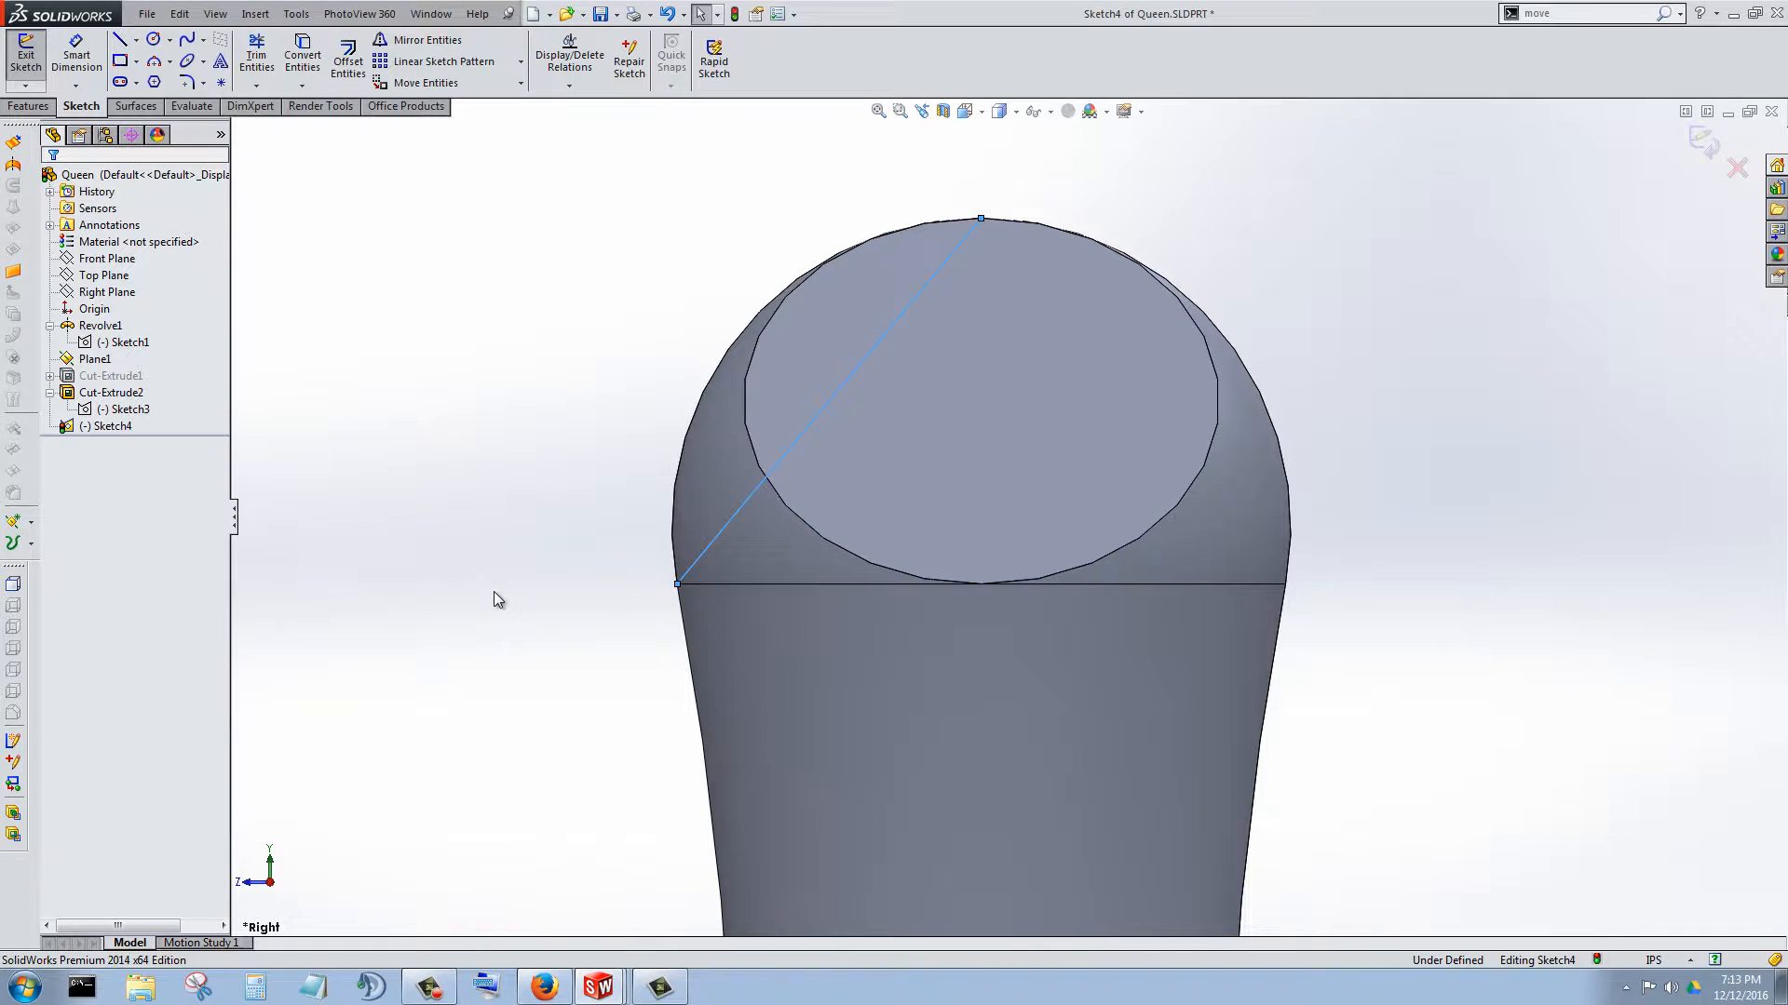
- Sketch a second line from the head's apex to the right end of its base edge
key("l")
left_click(981, 219)
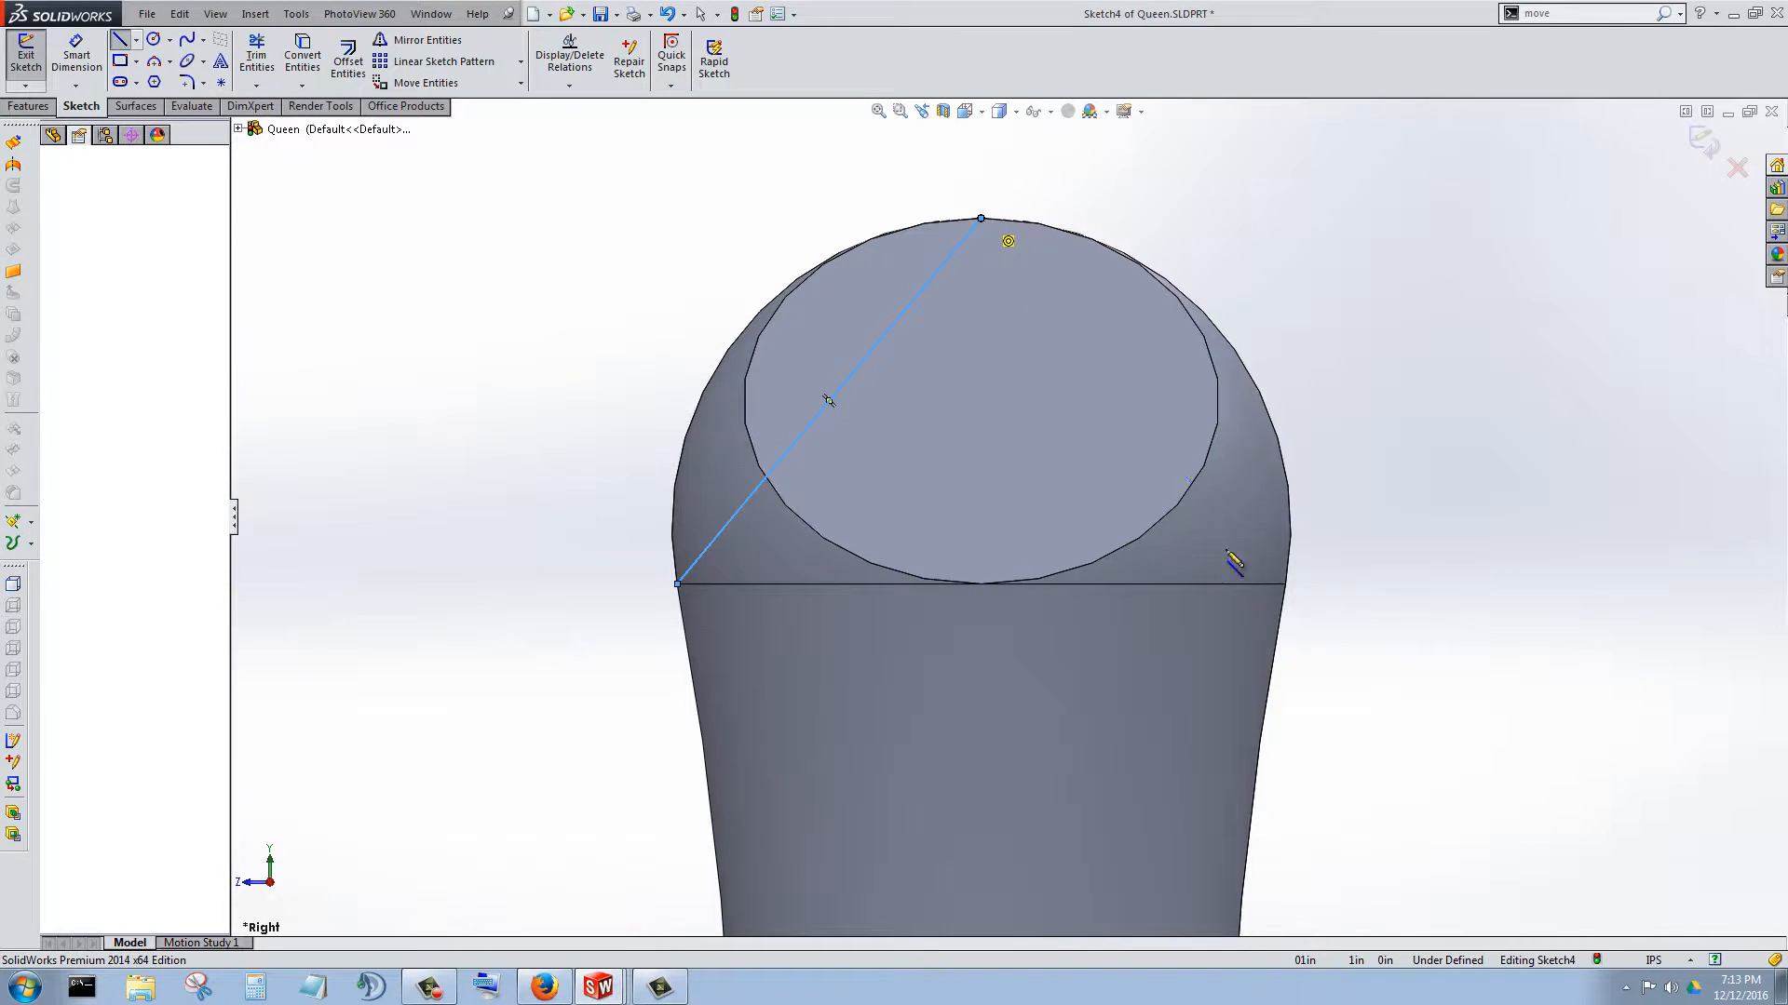
left_click(1285, 585)
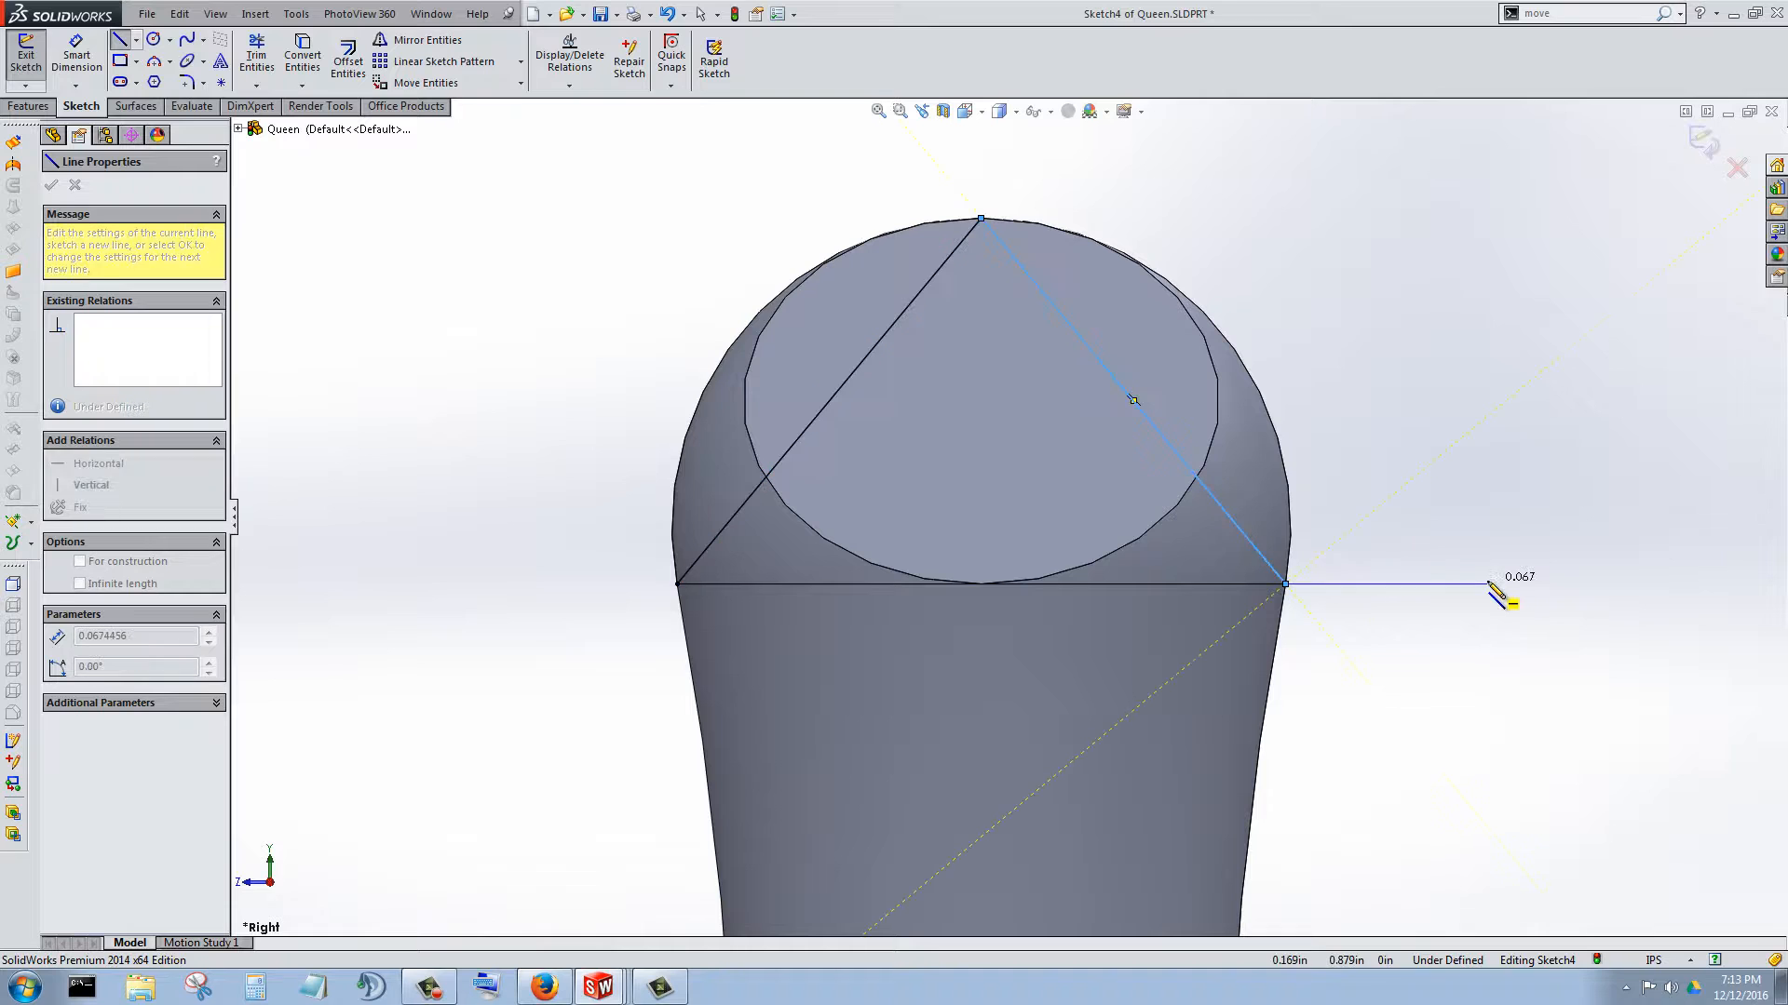
key("Escape")
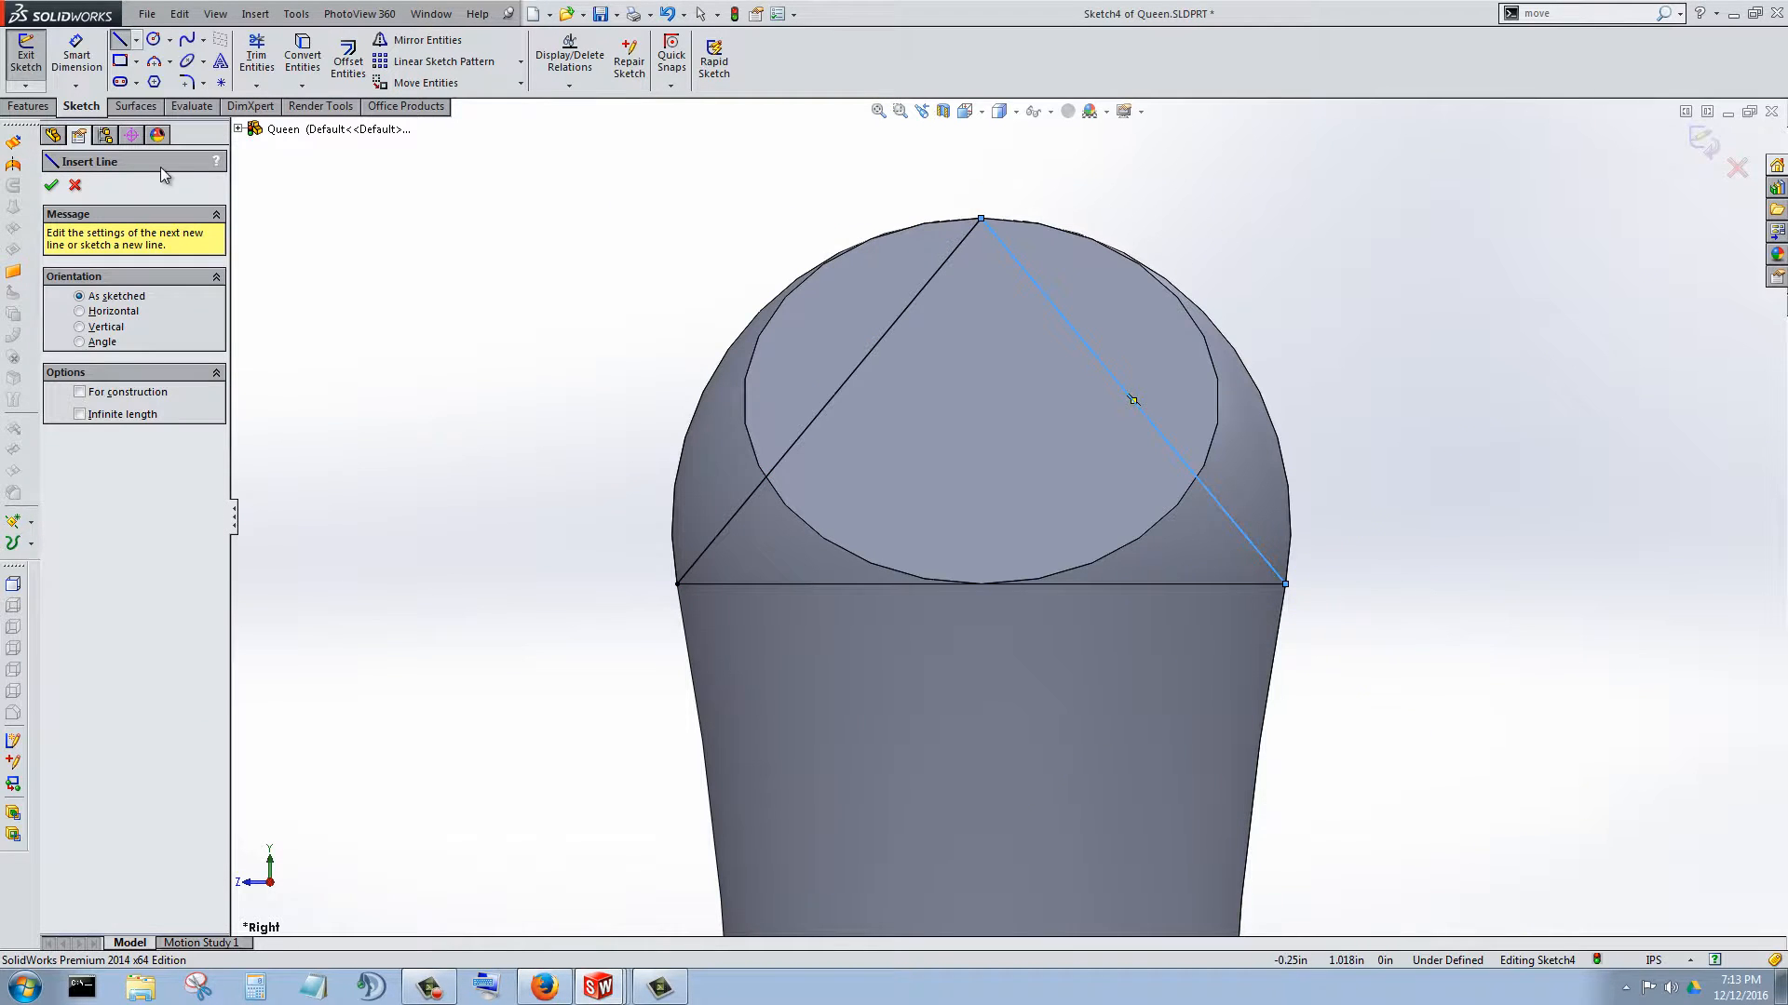
left_click(75, 187)
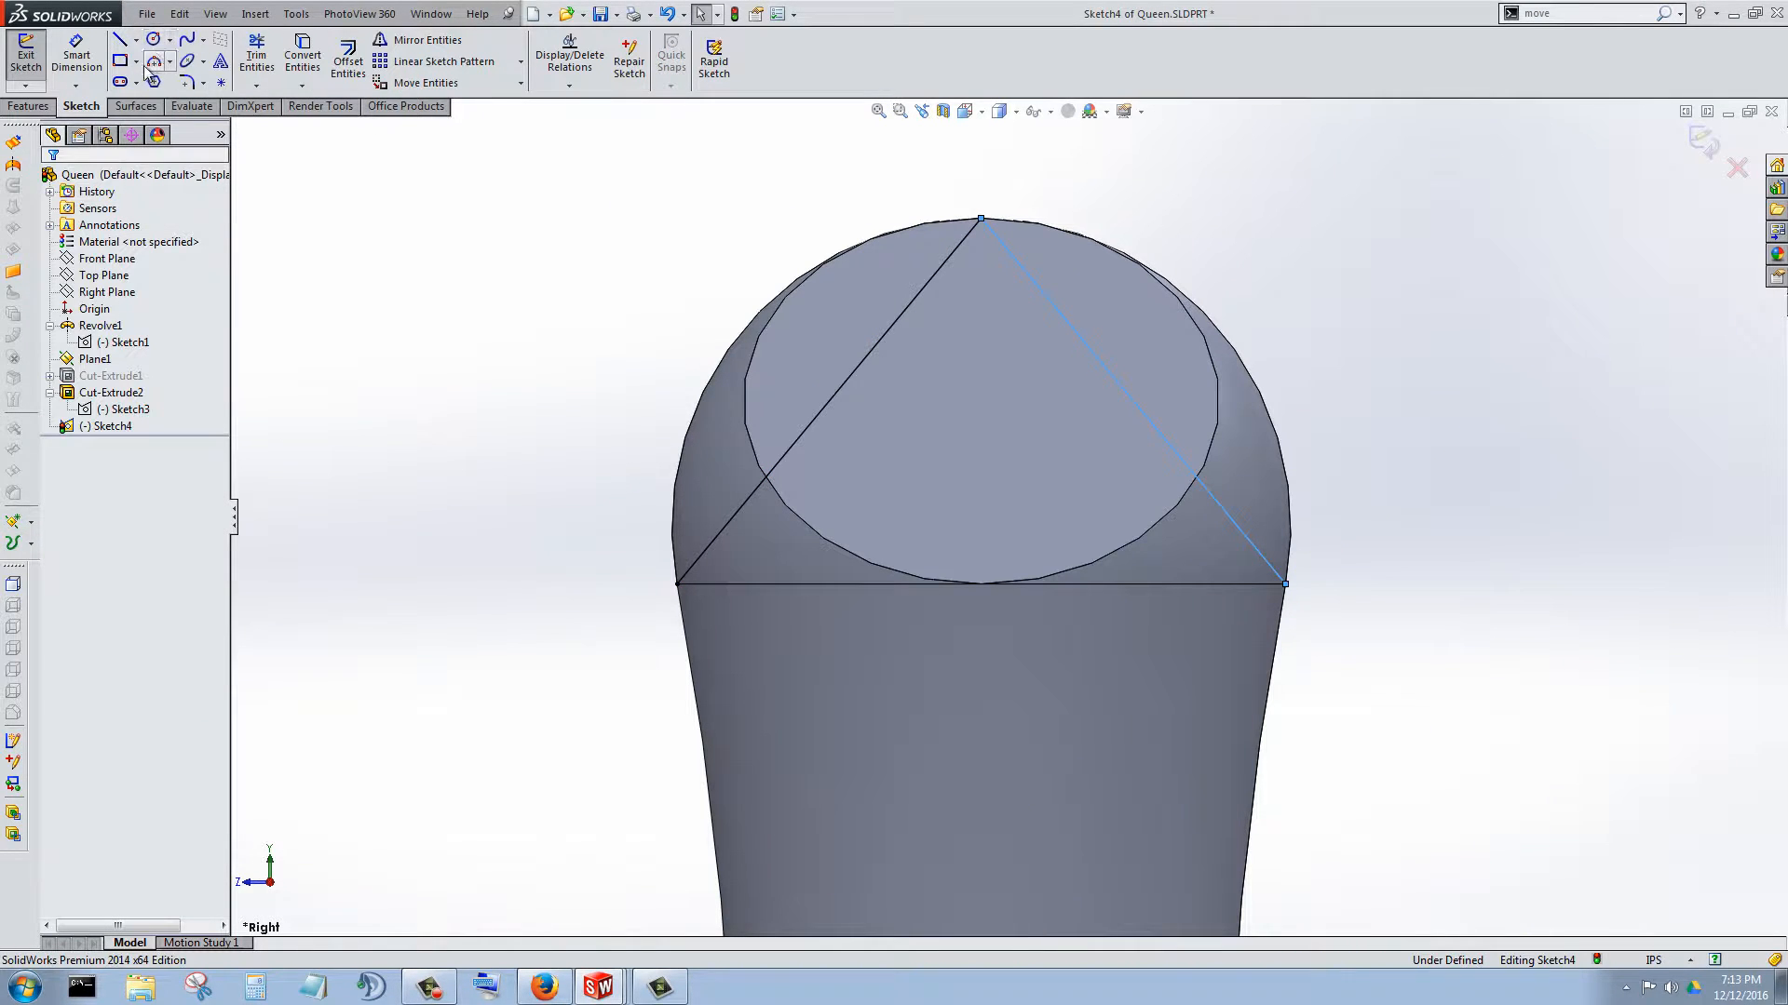
- Sketch a three-point arc of about 0.104 in radius along the head's left silhouette, from the base edge's left end to the apex
left_click(149, 64)
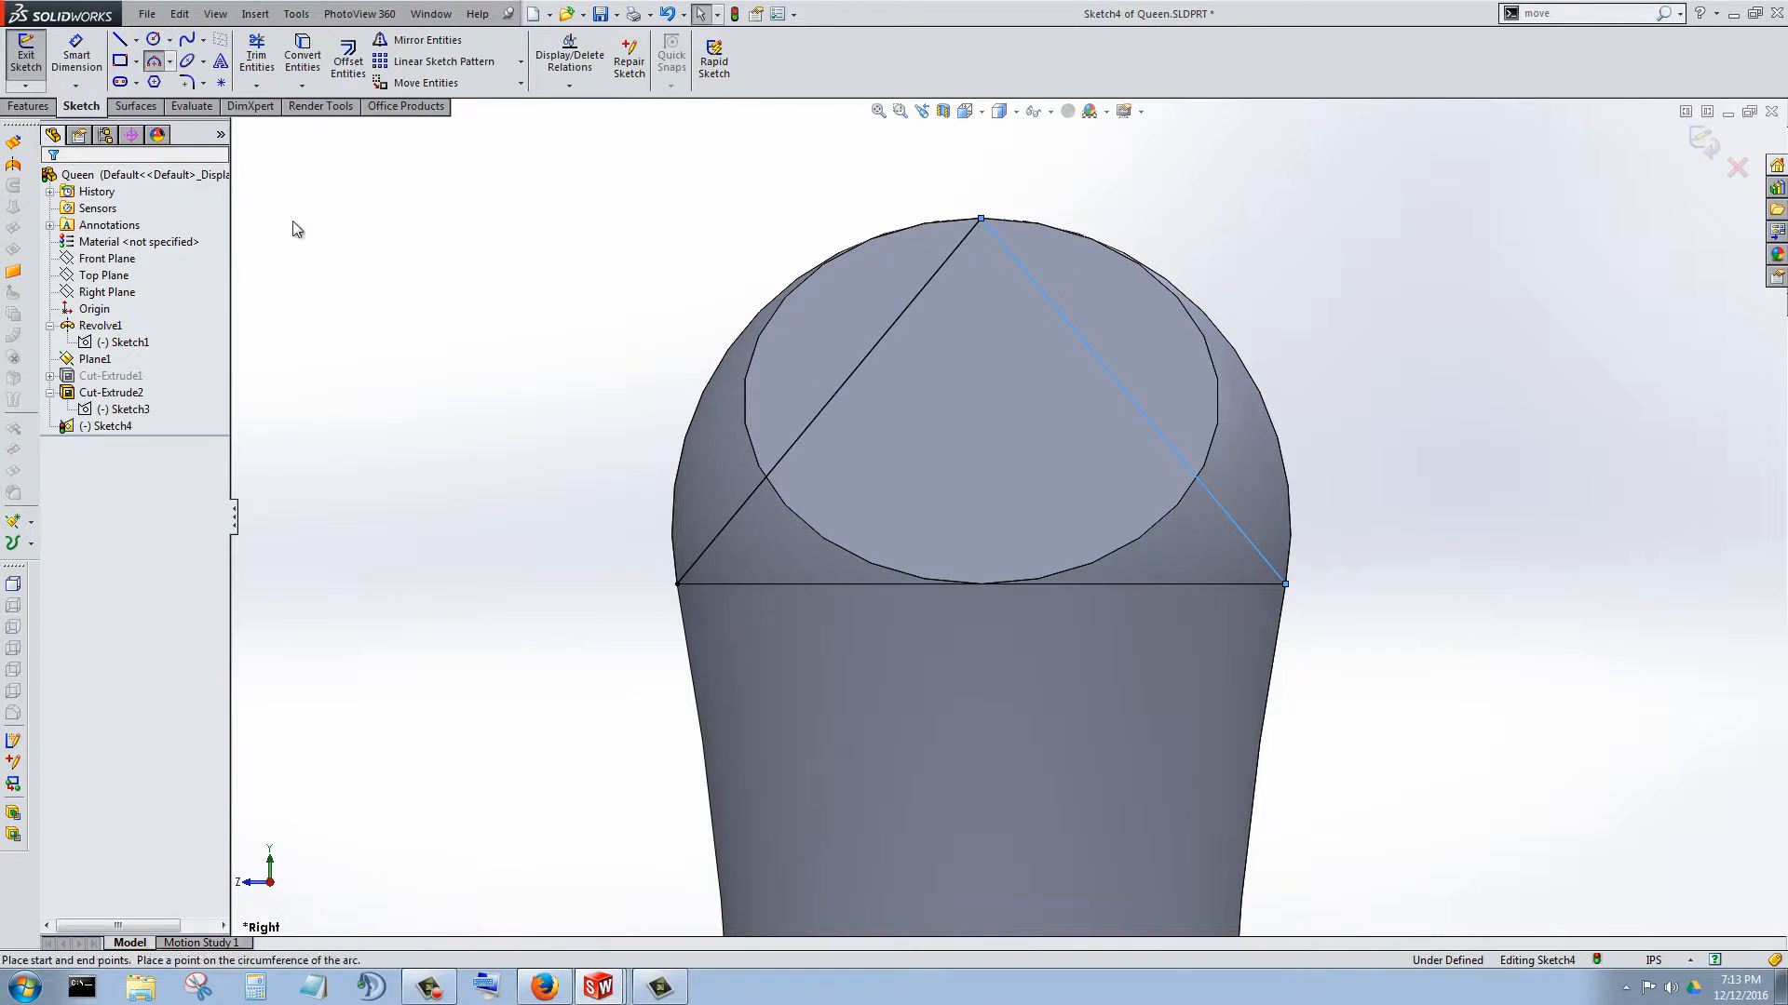
left_click(677, 585)
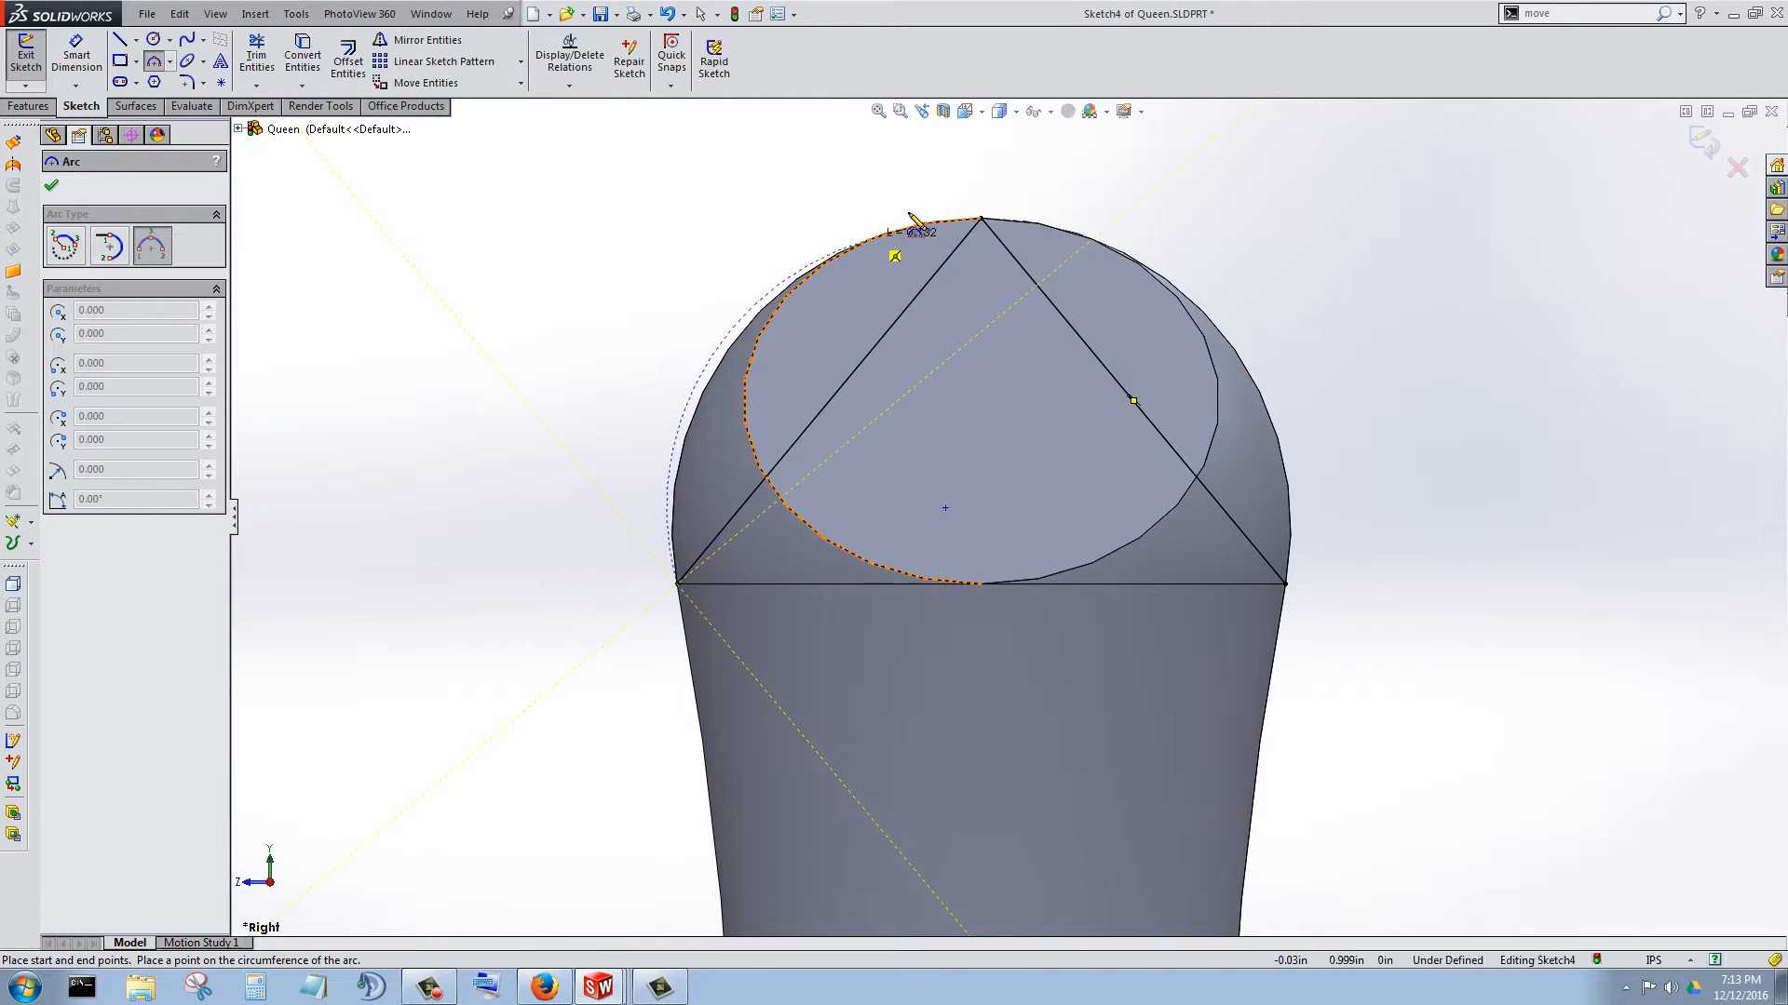
left_click(981, 219)
left_click(766, 324)
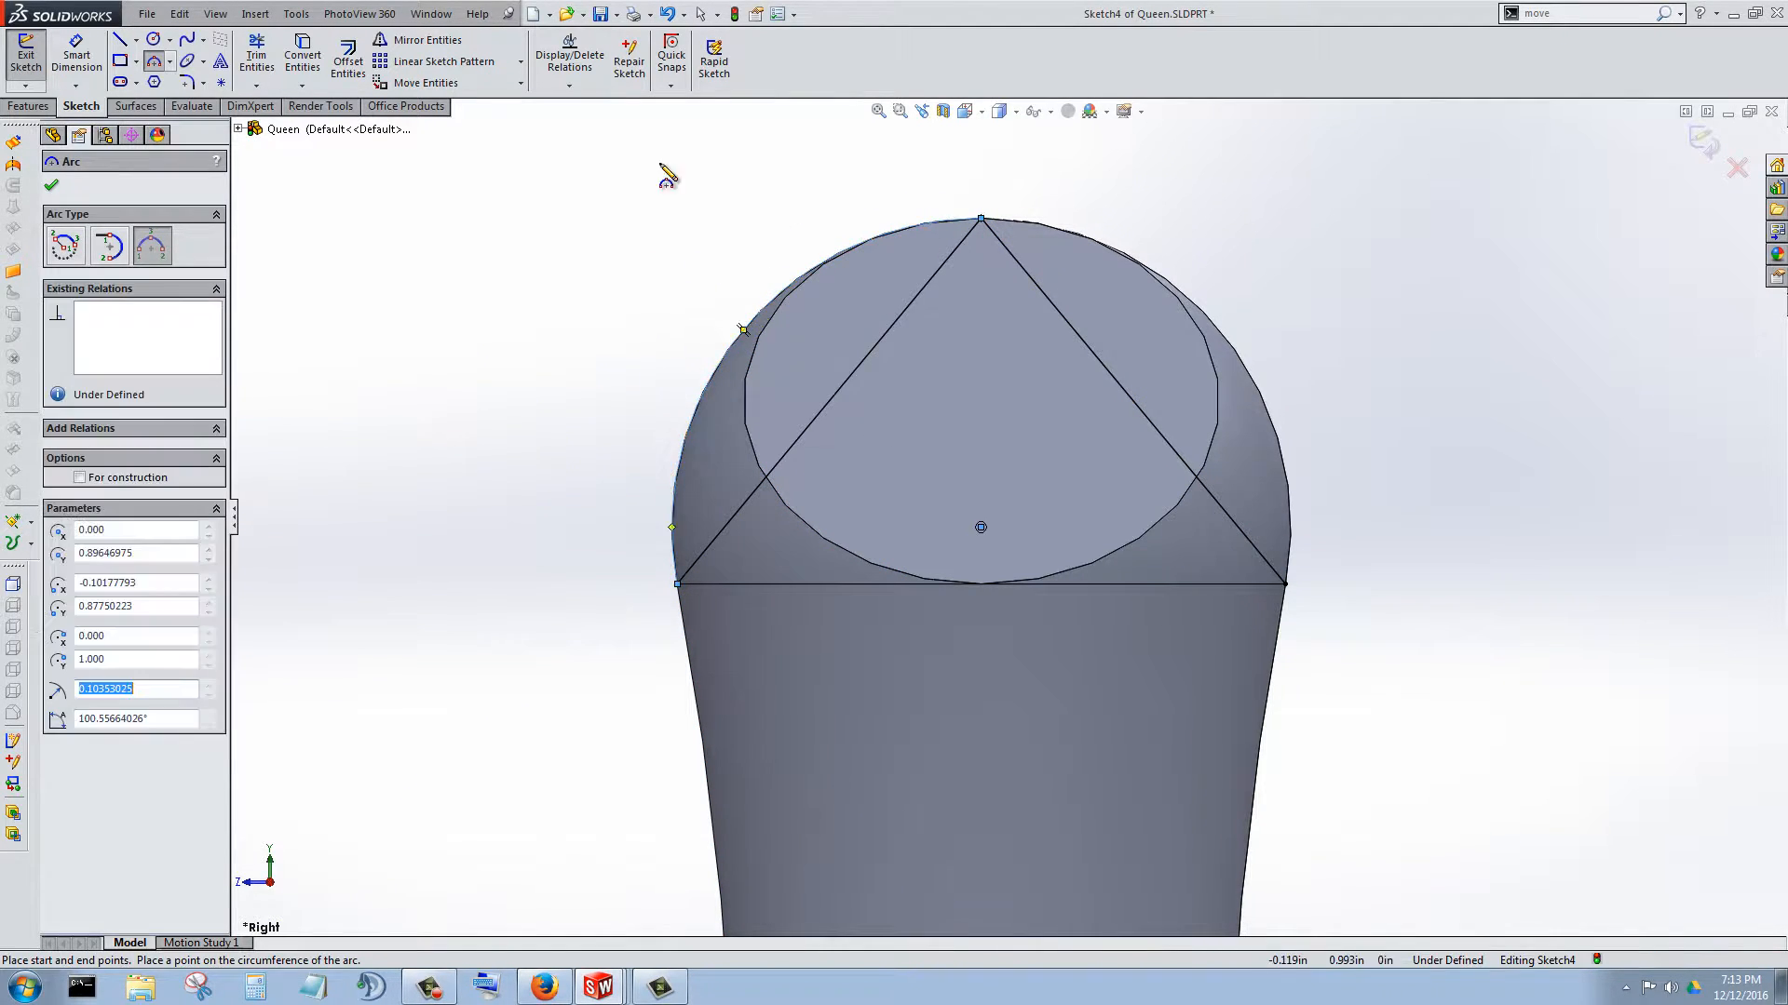
- Sketch a matching three-point arc of about 0.104 in radius along the right silhouette, from the base edge's right end to the apex
left_click(1286, 585)
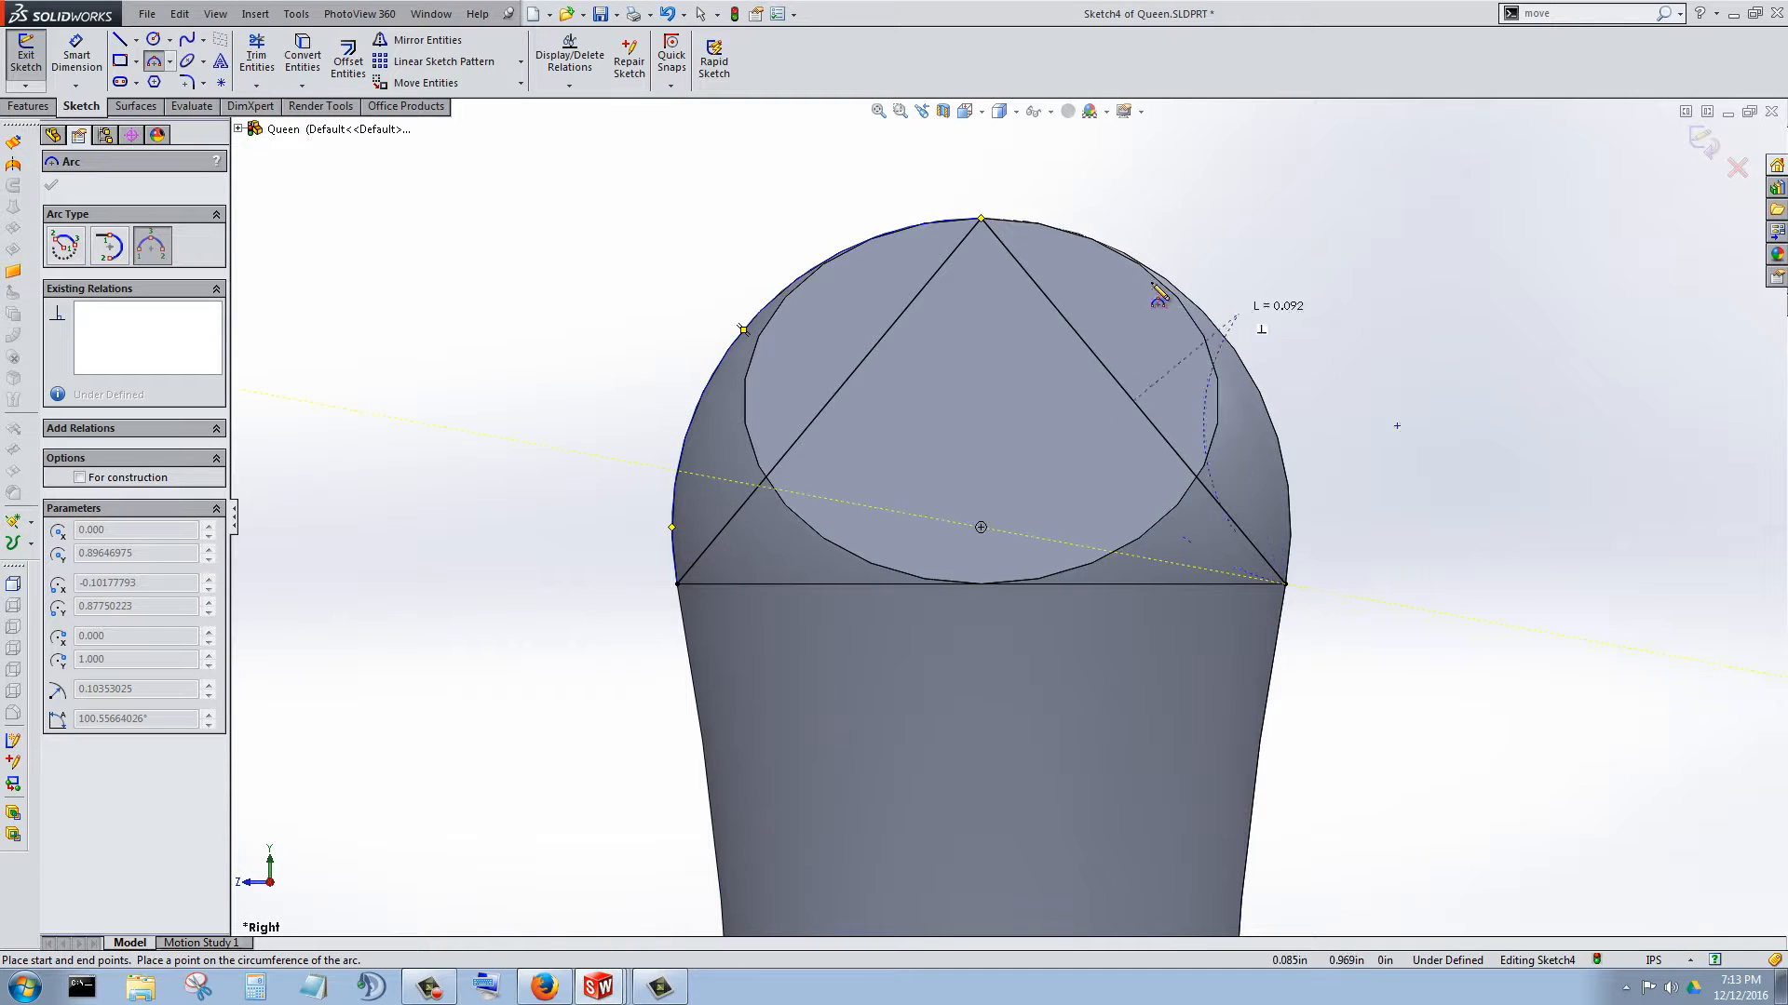
left_click(980, 219)
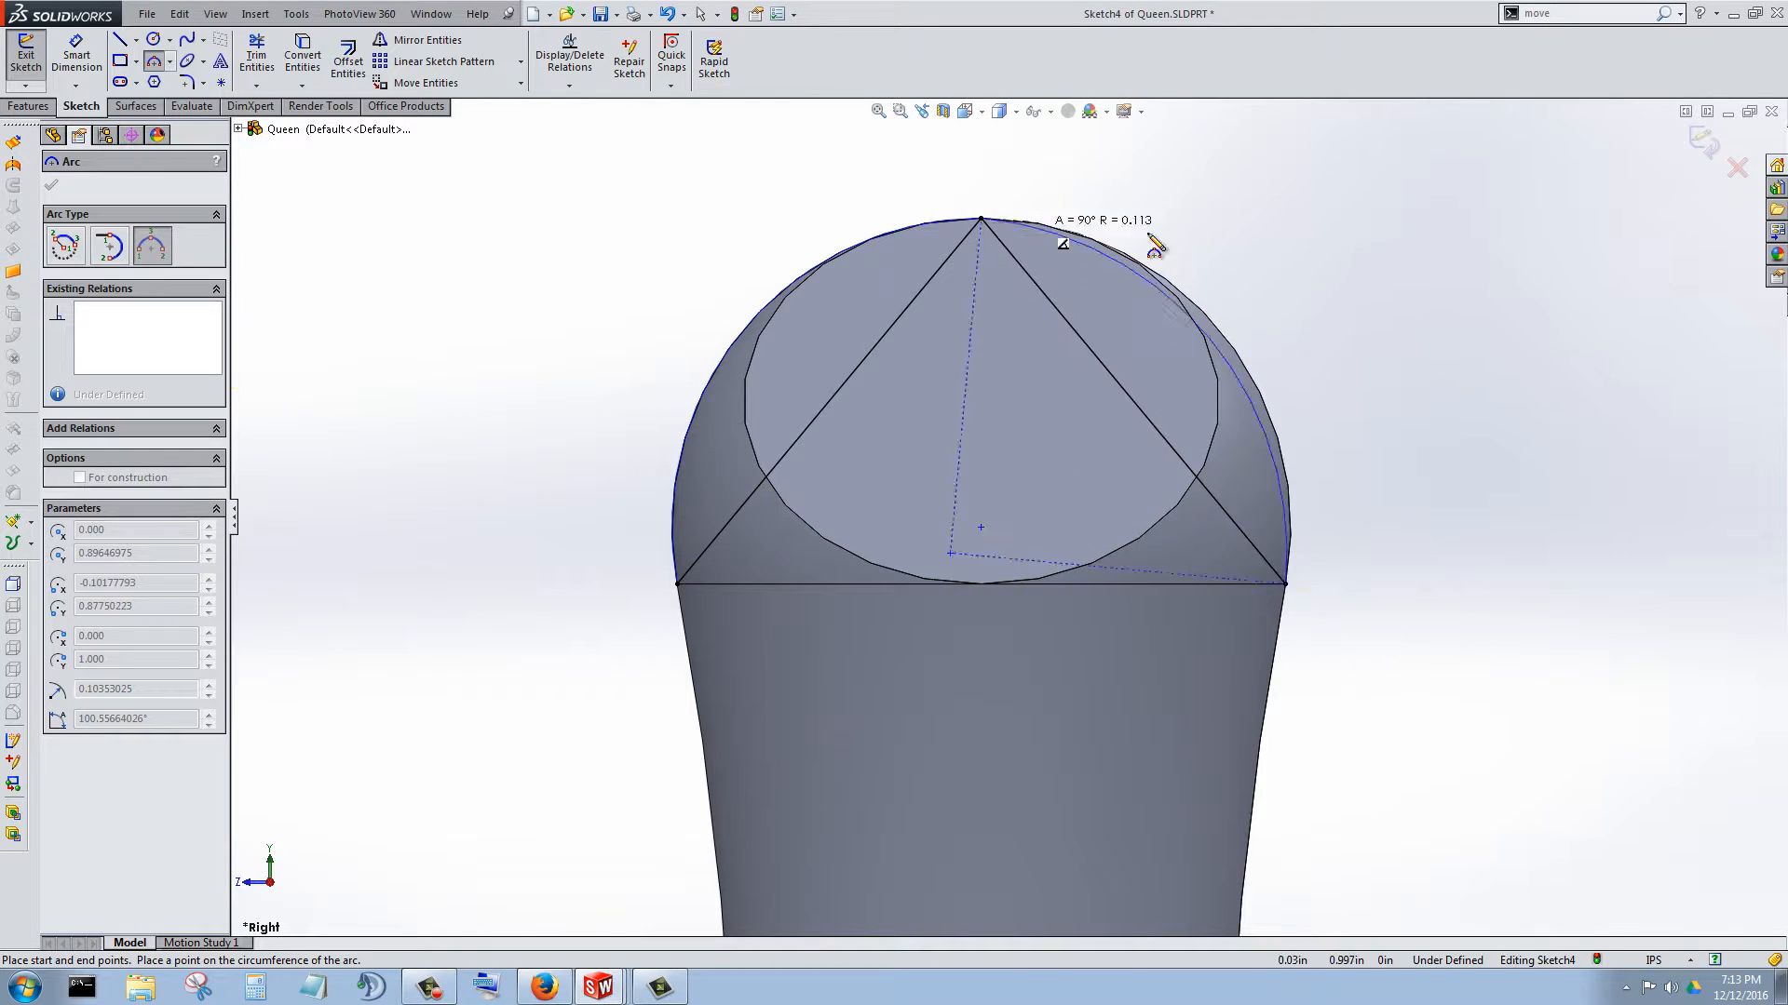
left_click(1242, 355)
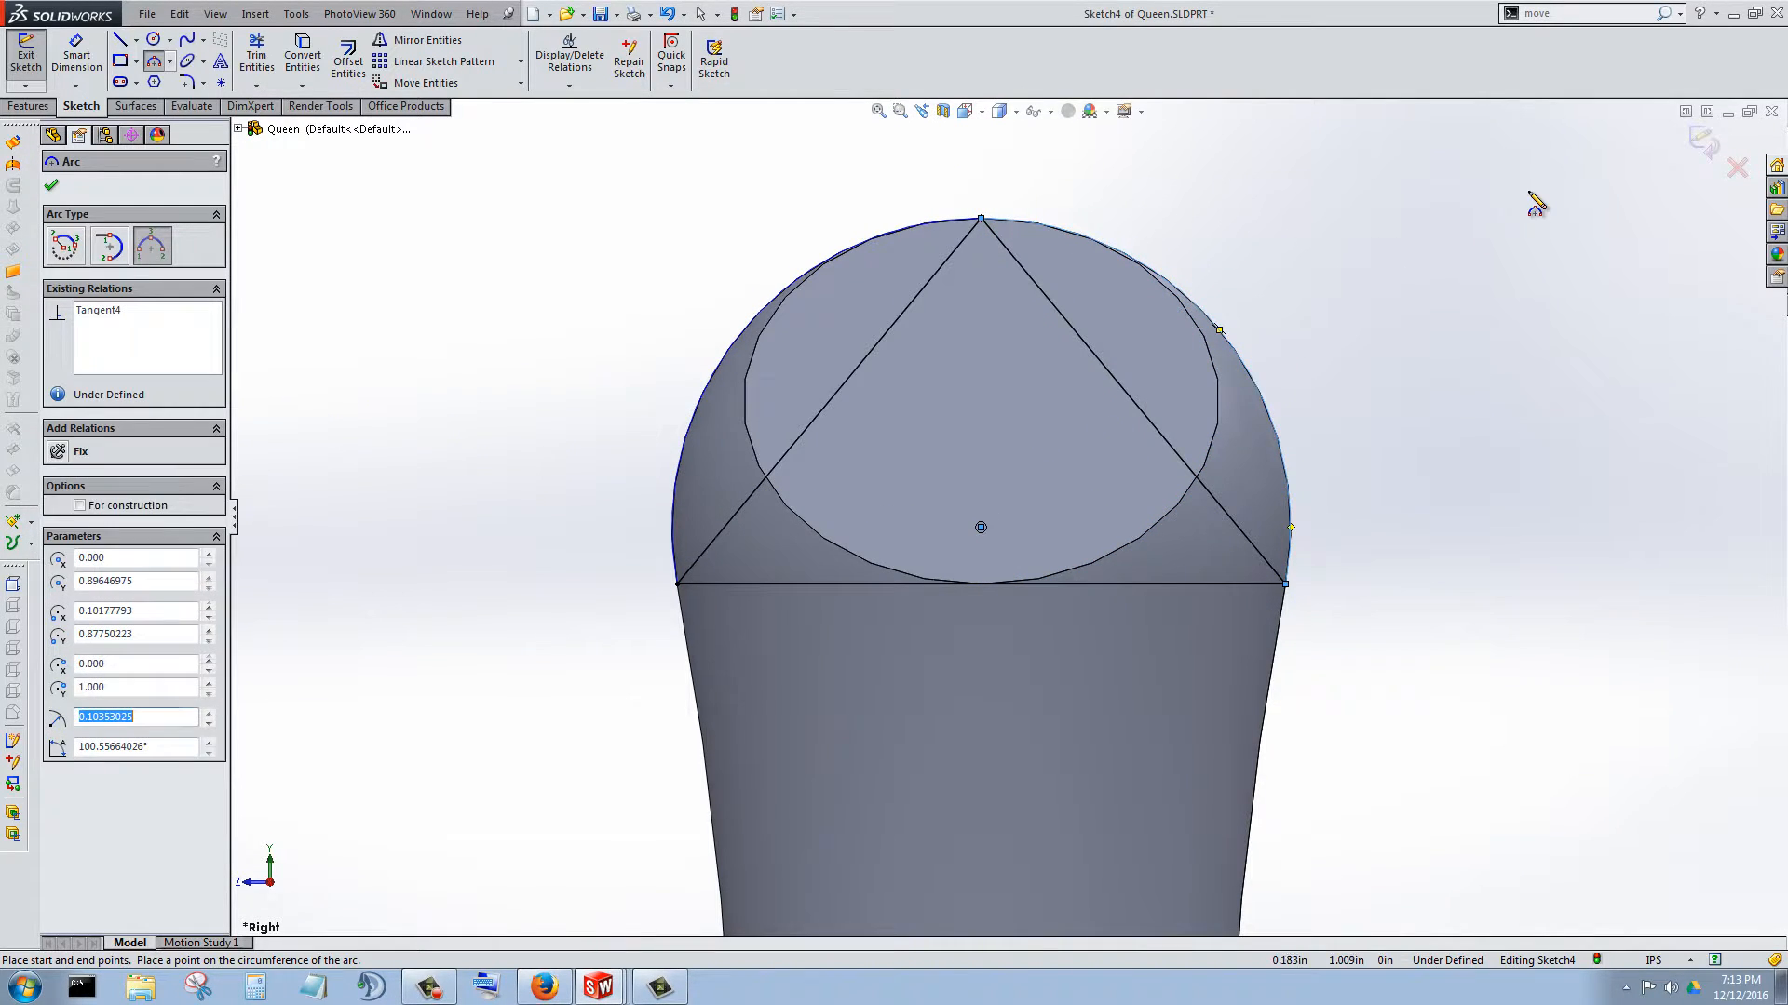
left_click(52, 186)
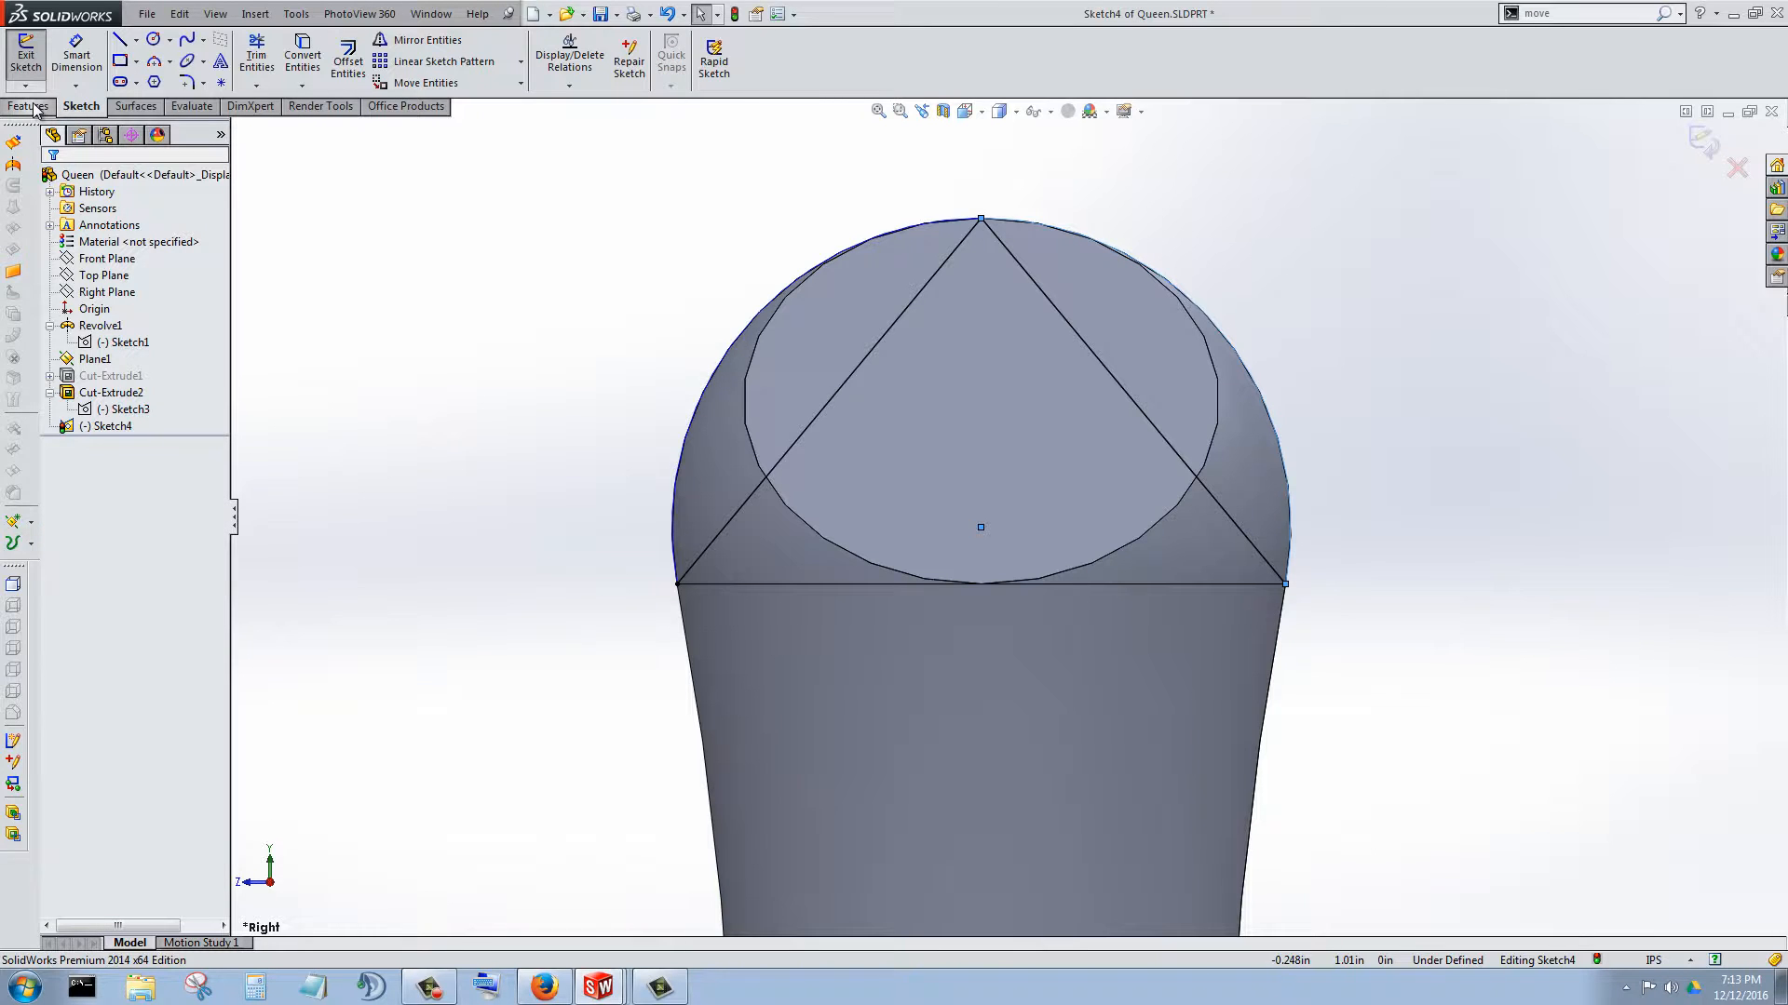
- Cut-extrude both regions between the sketched lines and arcs of the head profile, using Through All - Both
left_click(28, 107)
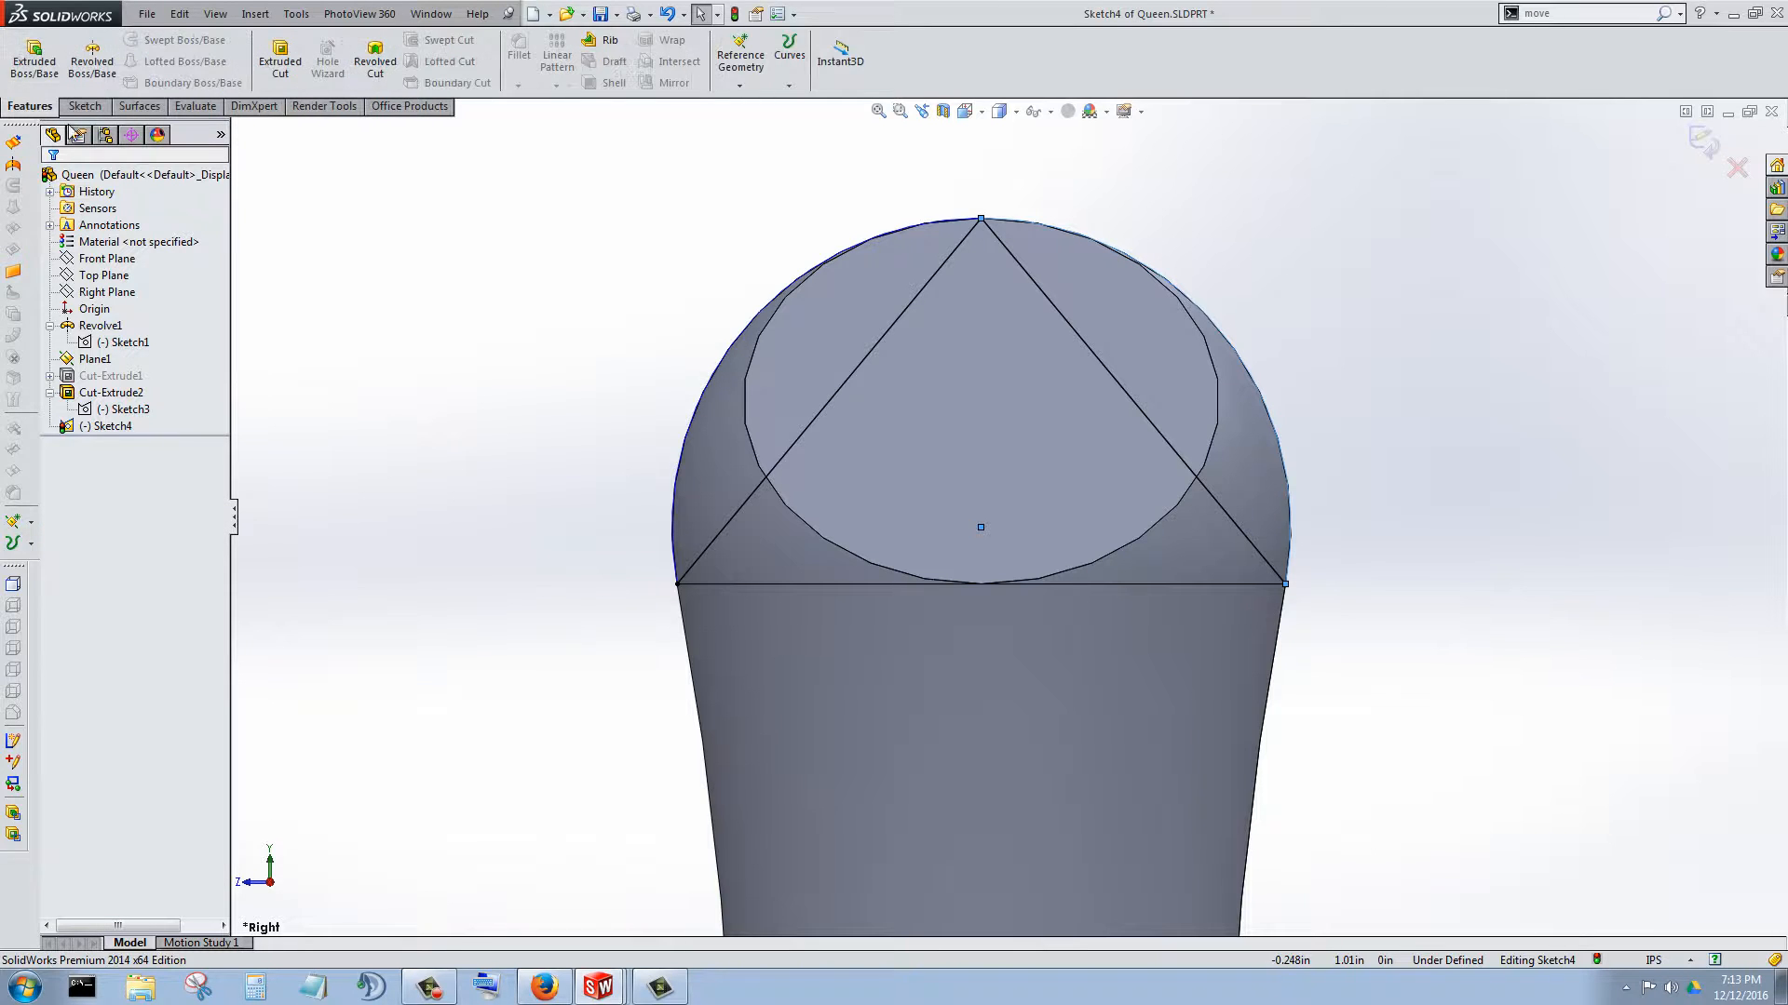
left_click(282, 62)
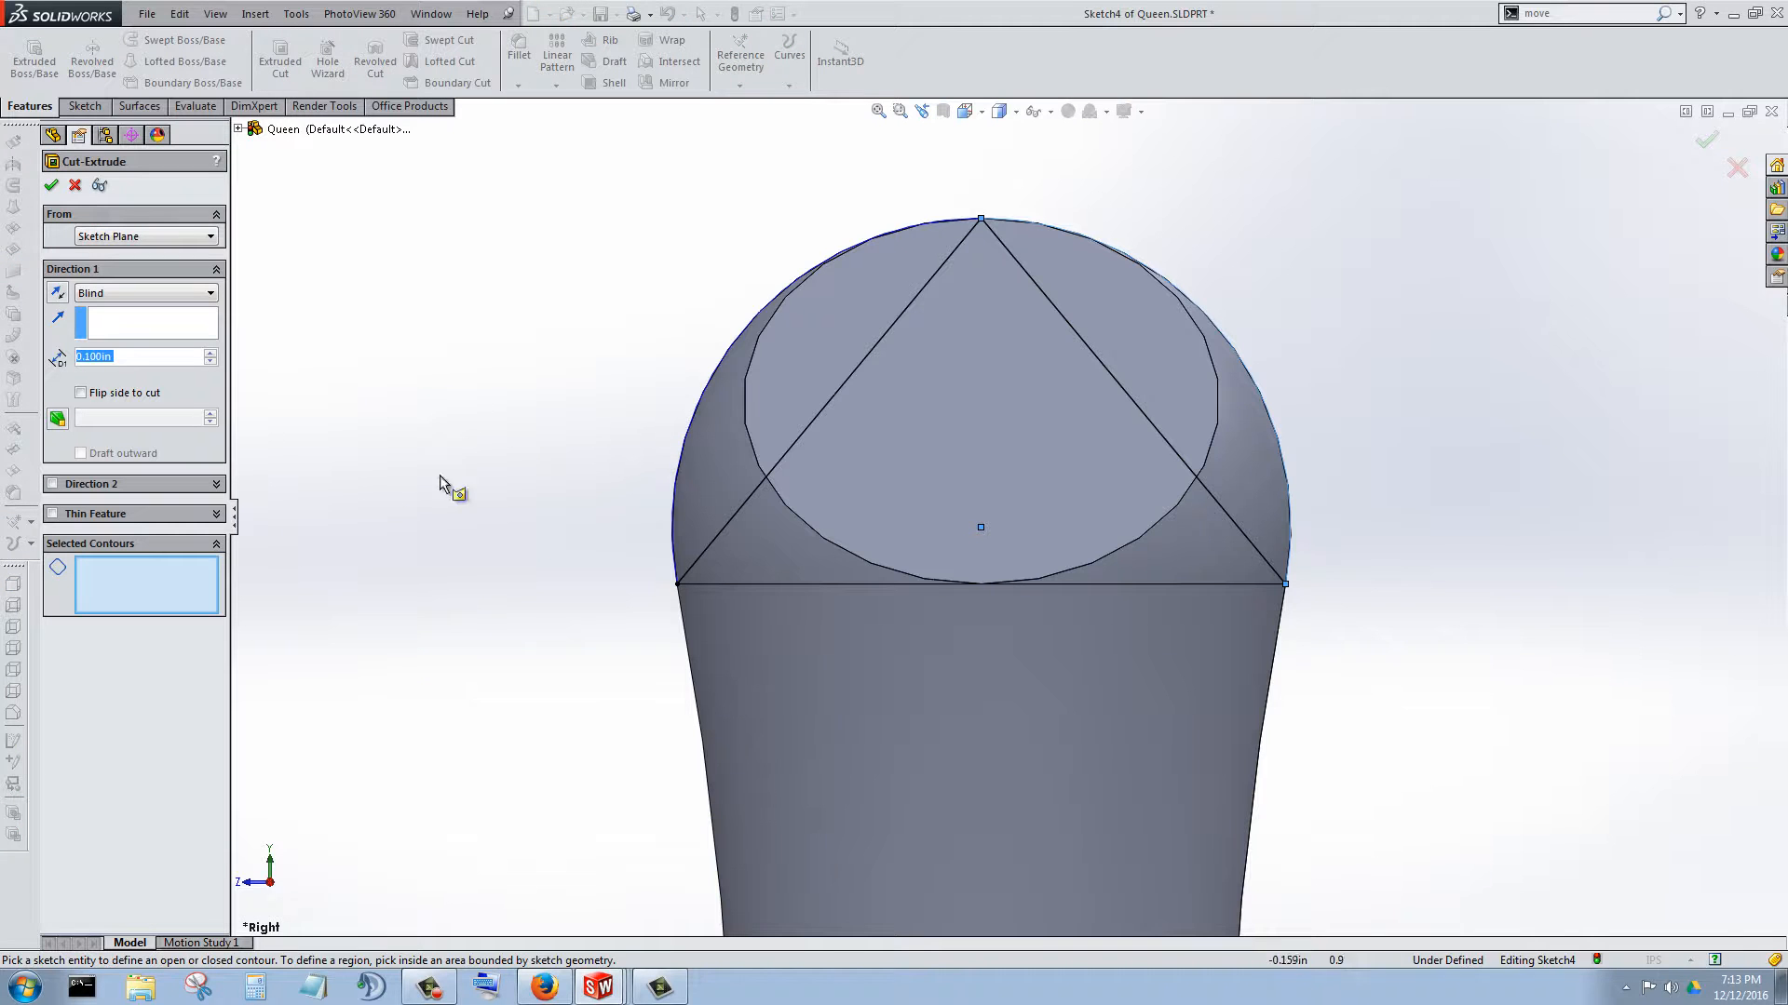
left_click(720, 415)
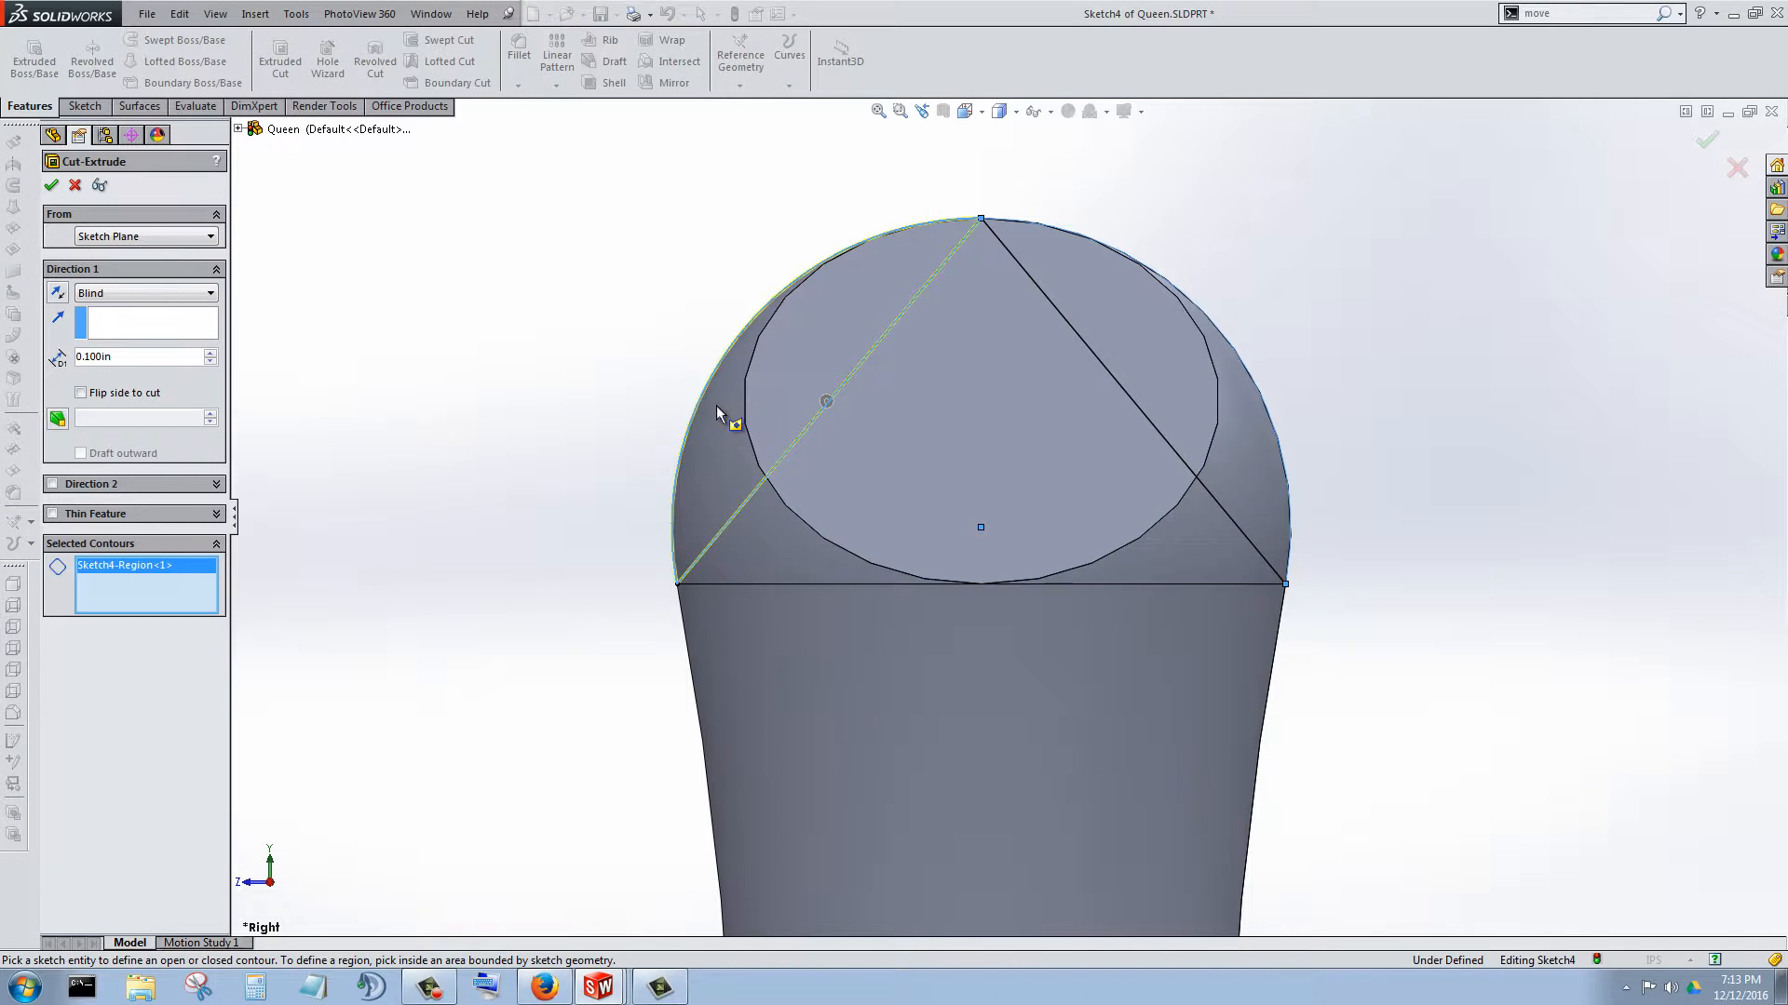
left_click(1143, 353)
left_click(149, 292)
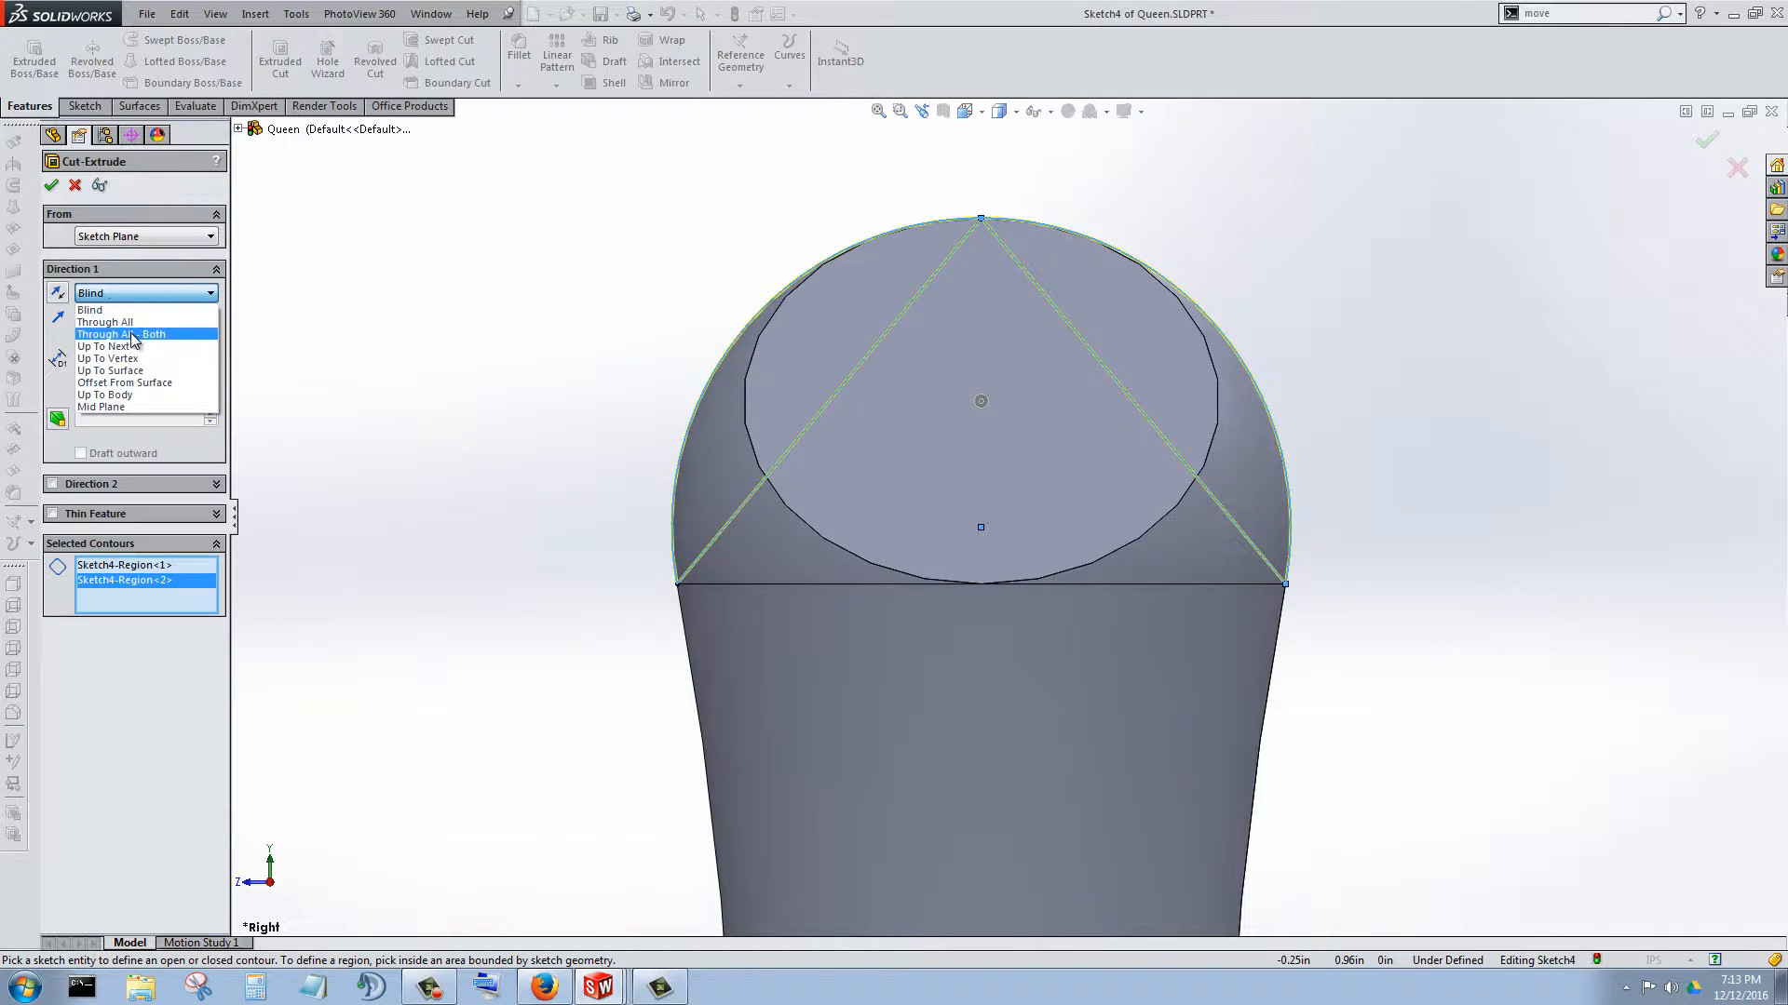
left_click(130, 334)
middle_click_drag(608, 394, 461, 401)
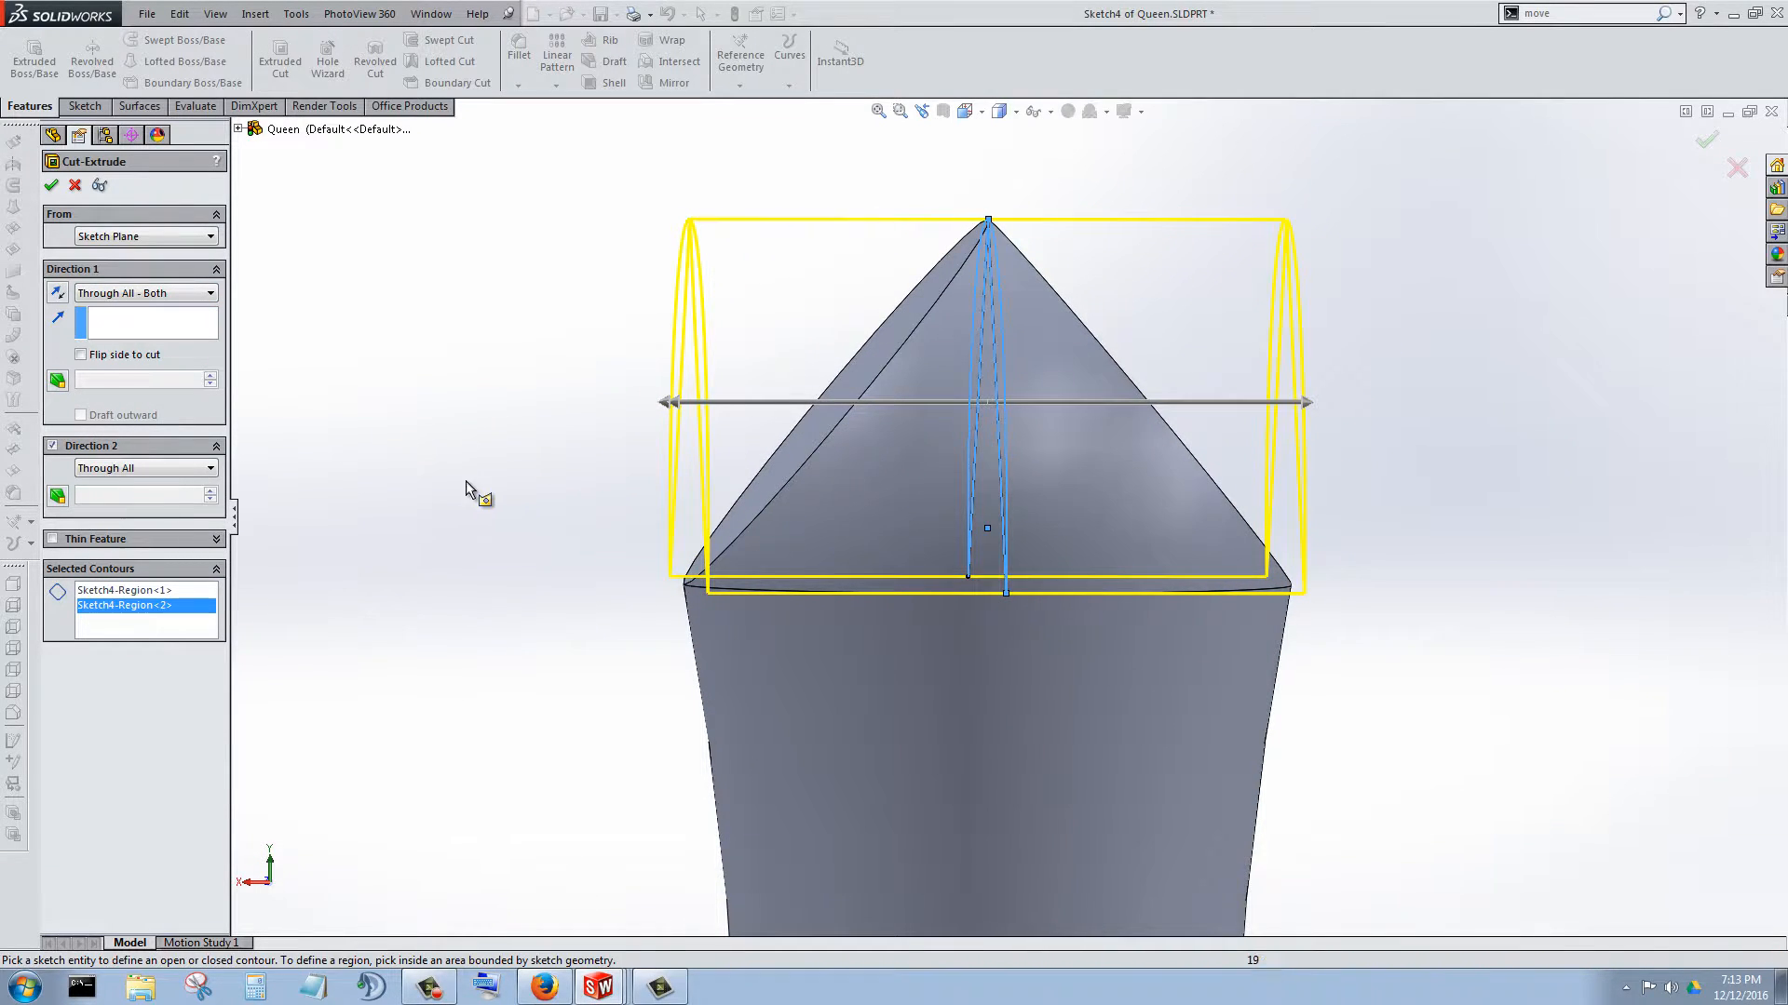
middle_click_drag(474, 491, 430, 491)
scroll(635, 449, "up", 2)
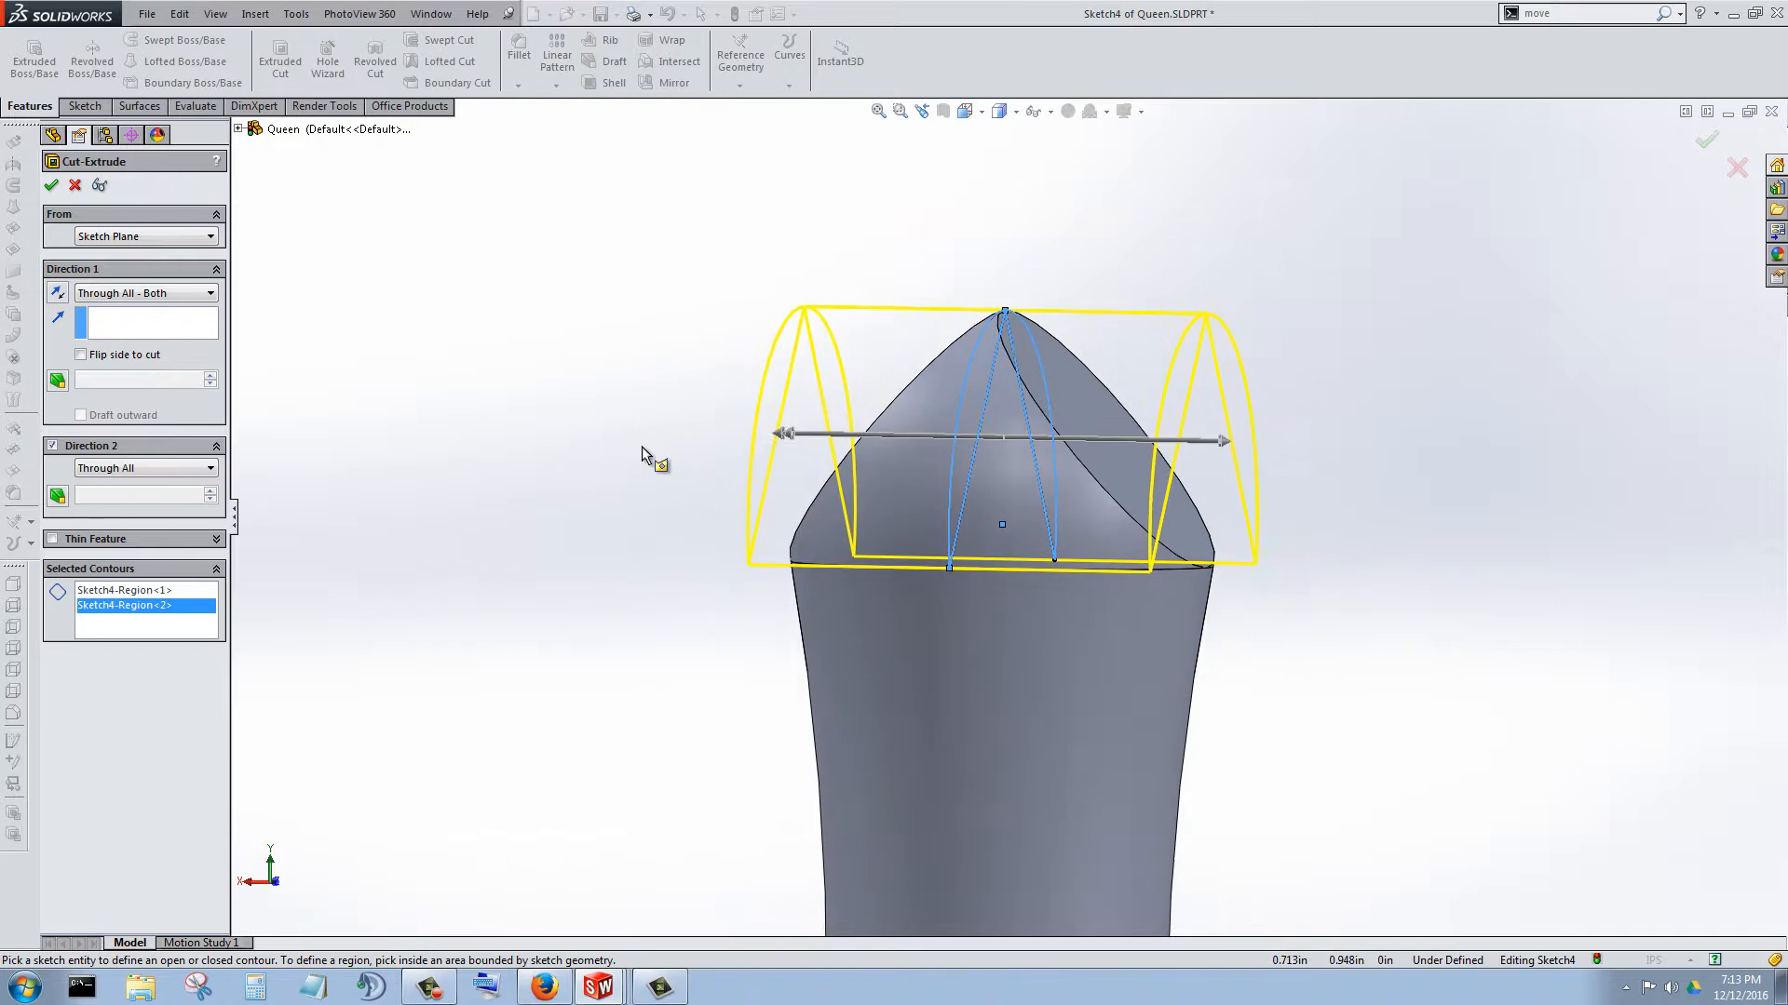
scroll(878, 389, "down", 2)
left_click(52, 187)
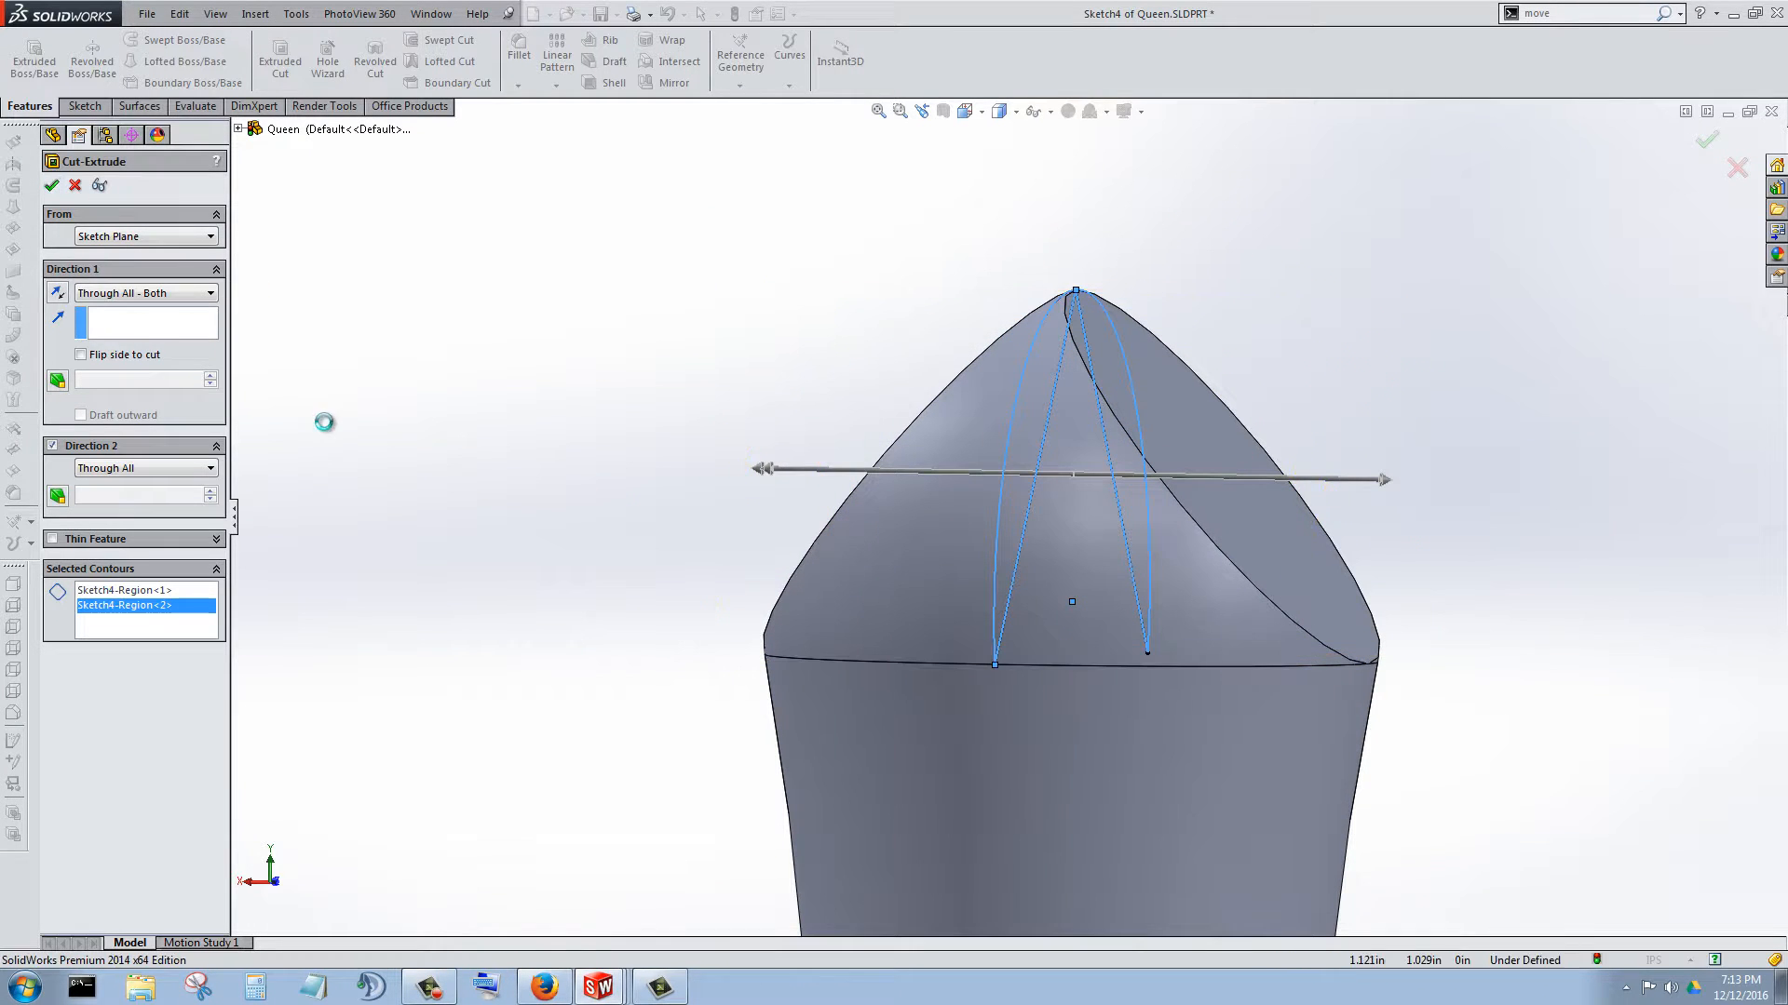
- Examine the queen's faceted head from several sides, including the apex where the cut faces meet
middle_click_drag(957, 567, 724, 565)
scroll(997, 540, "up", 5)
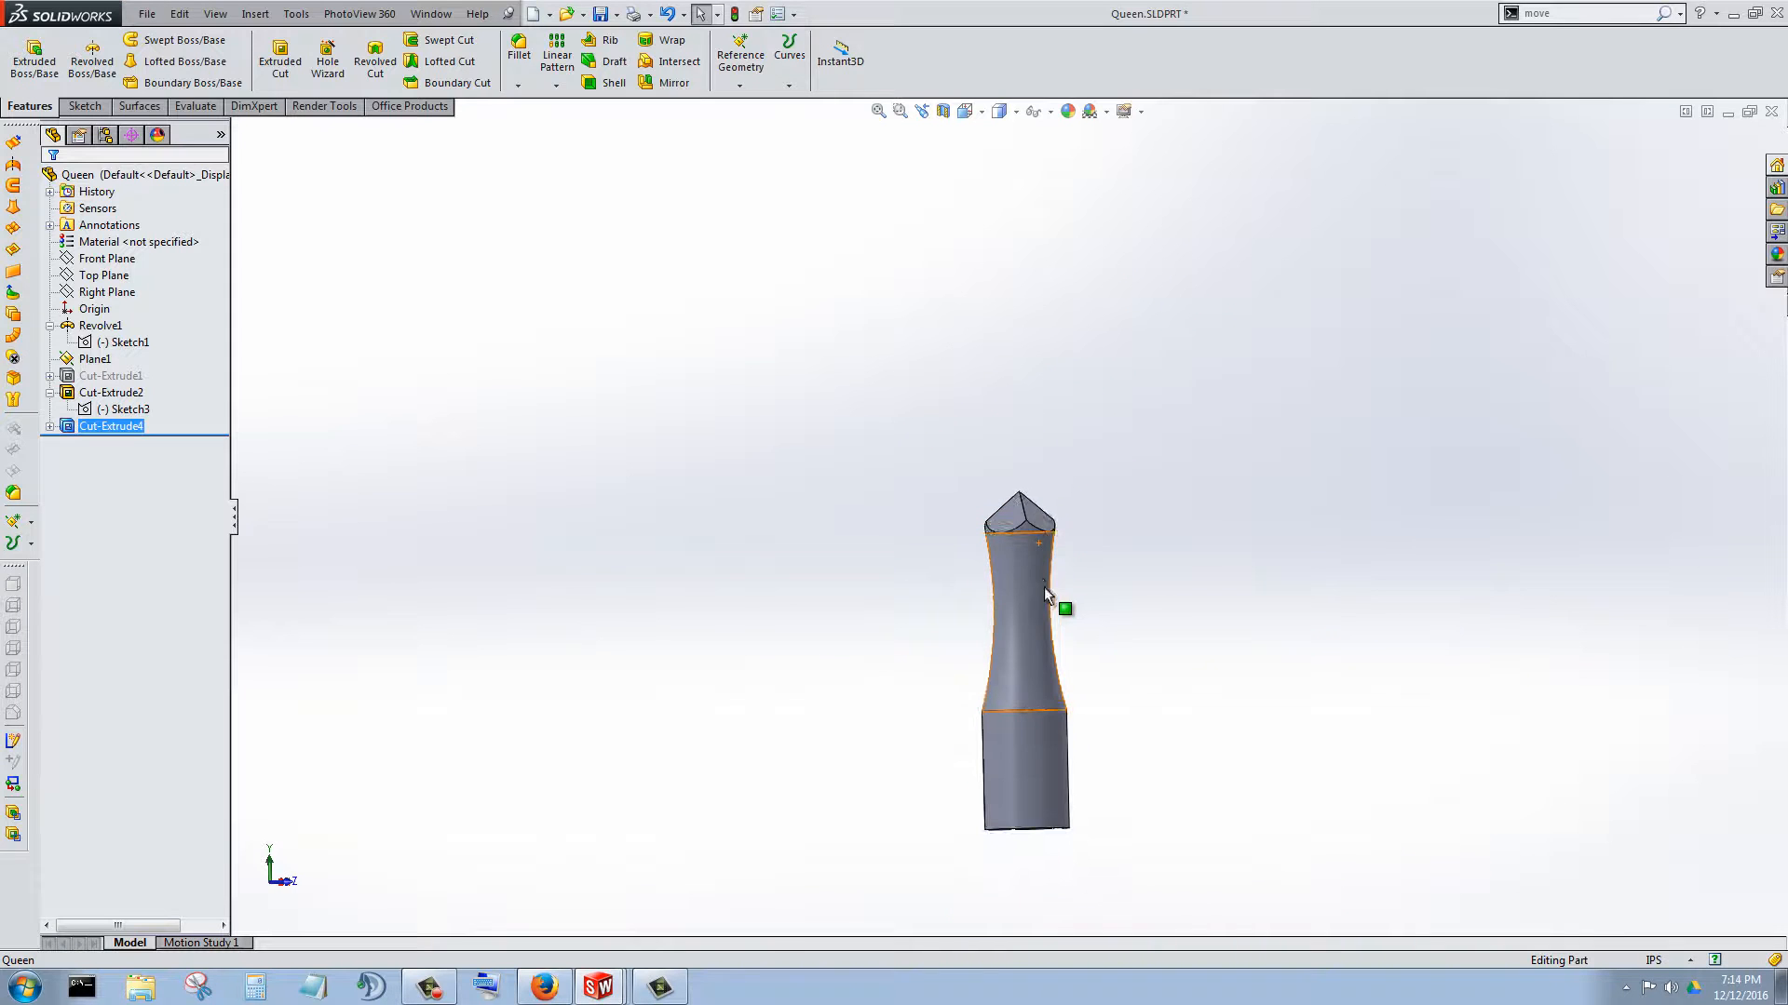
middle_click_drag(992, 566, 1501, 510)
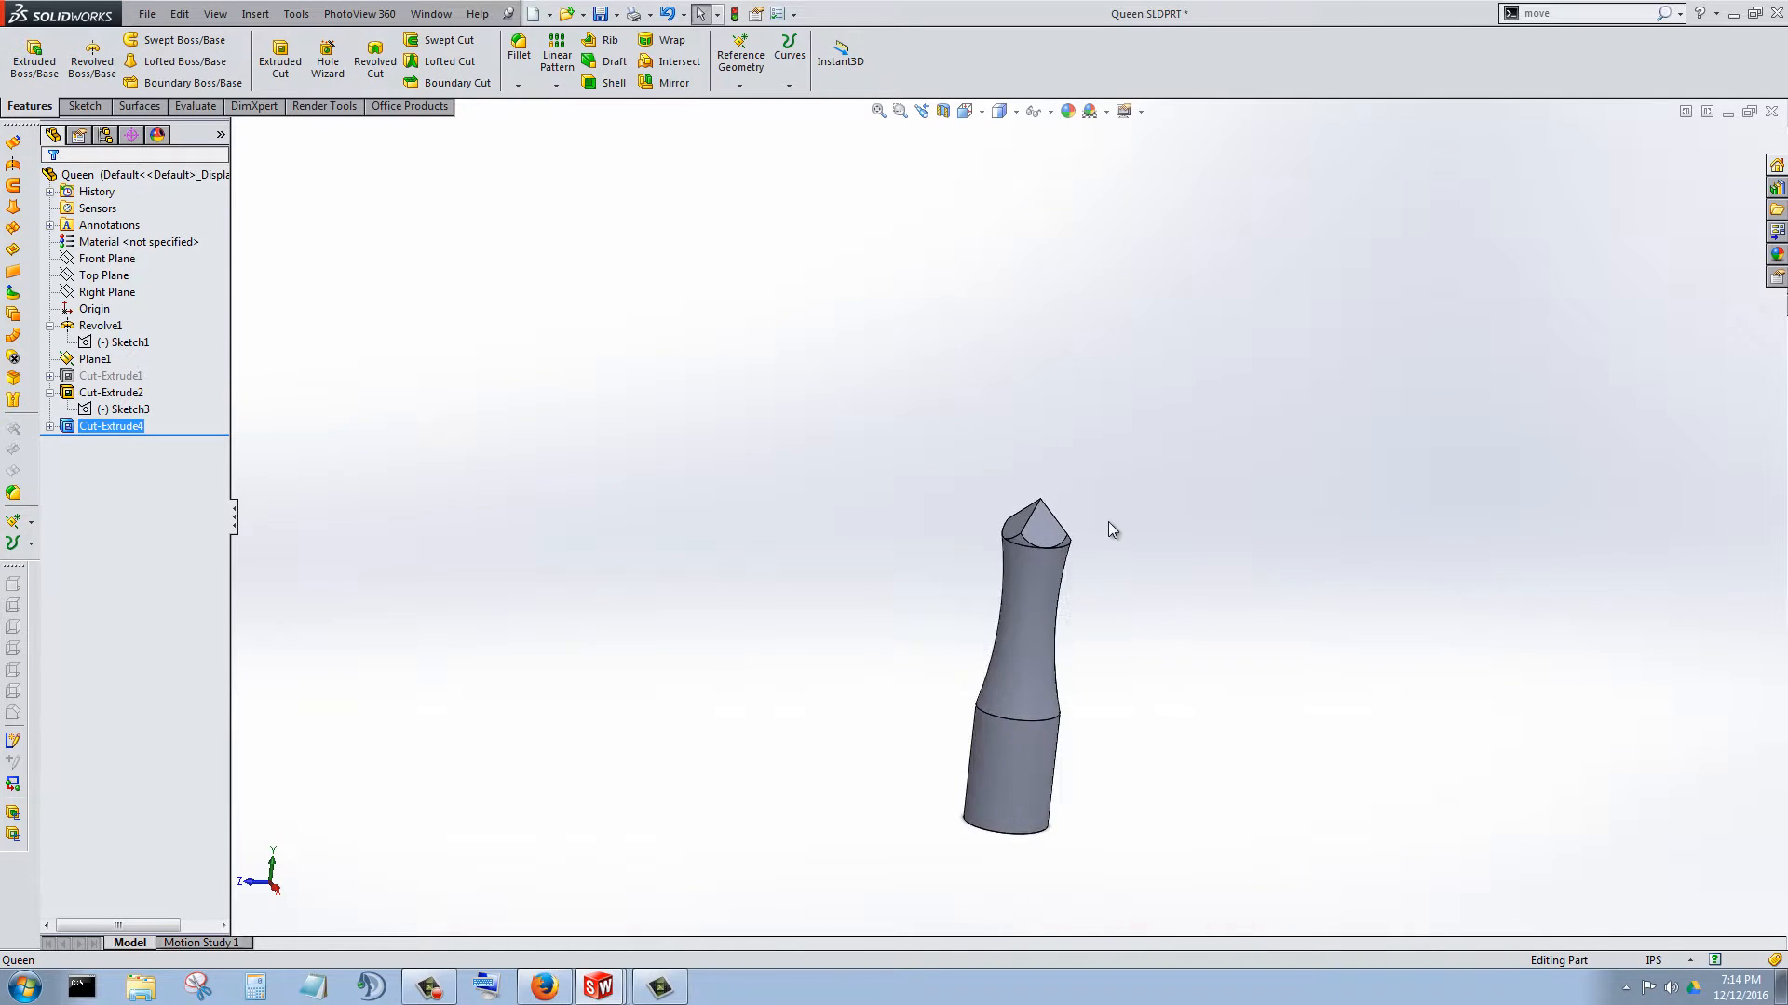
scroll(1110, 529, "down", 3)
middle_click_drag(838, 535, 933, 630)
scroll(905, 554, "down", 2)
scroll(913, 577, "down", 2)
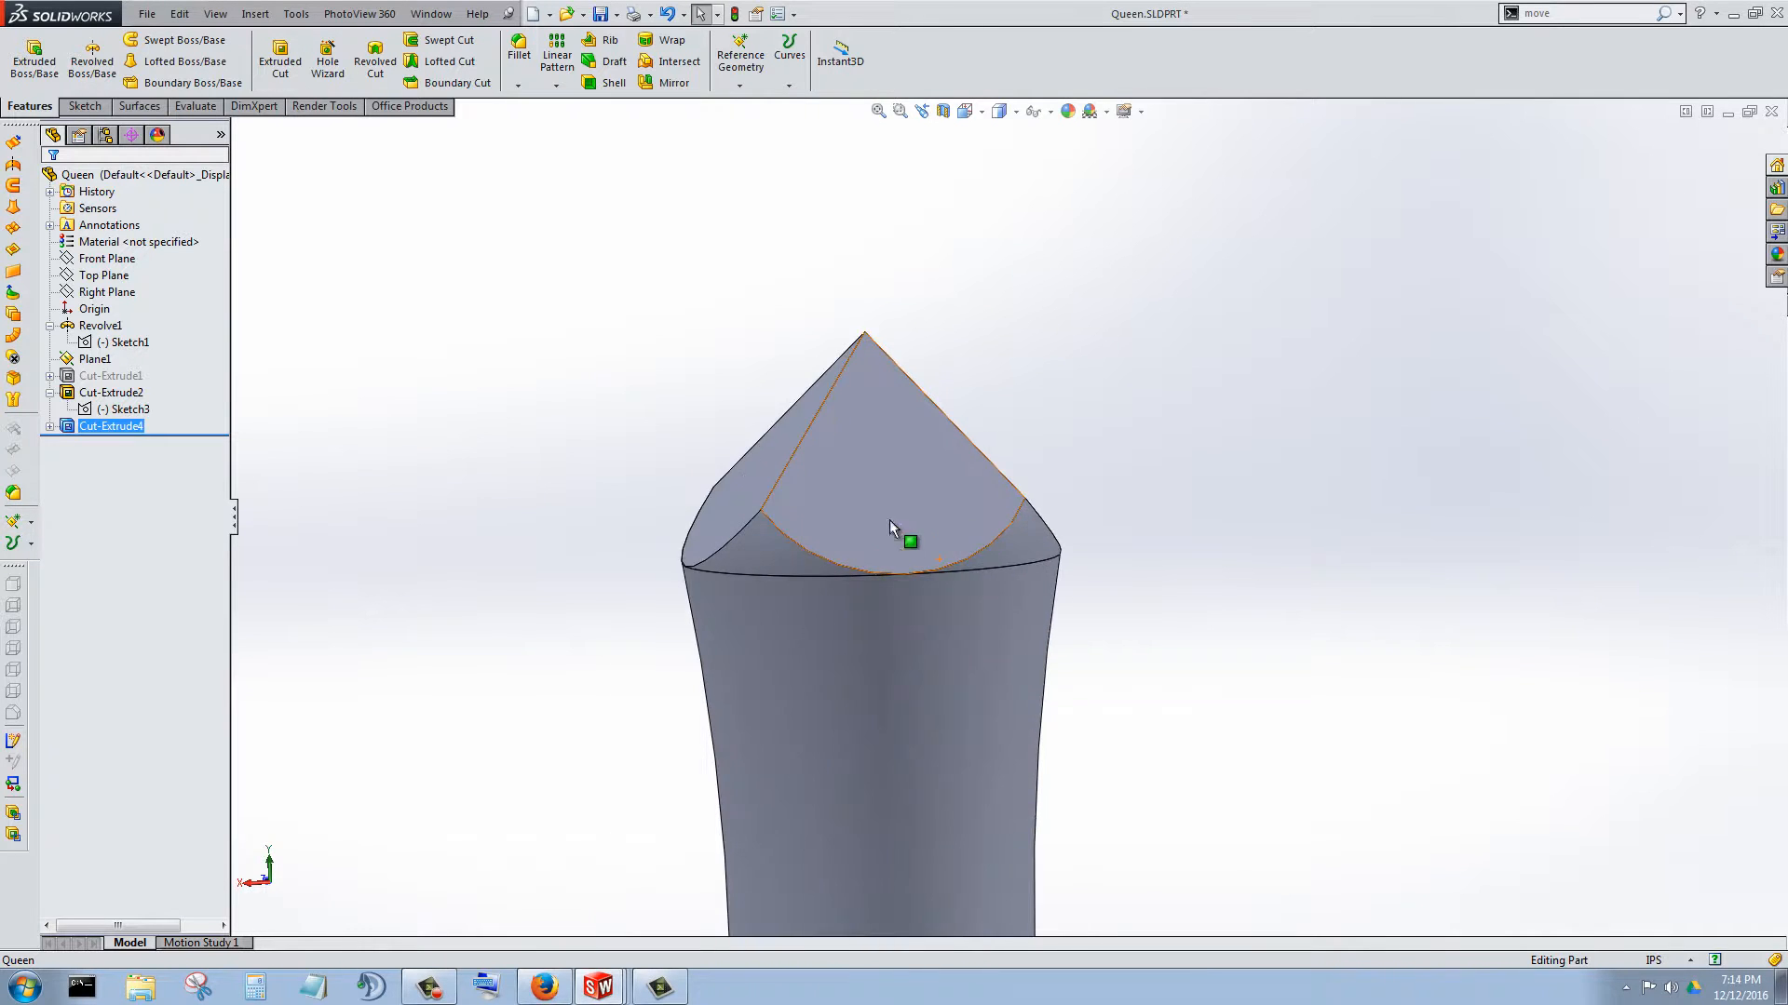
scroll(880, 372, "down", 3)
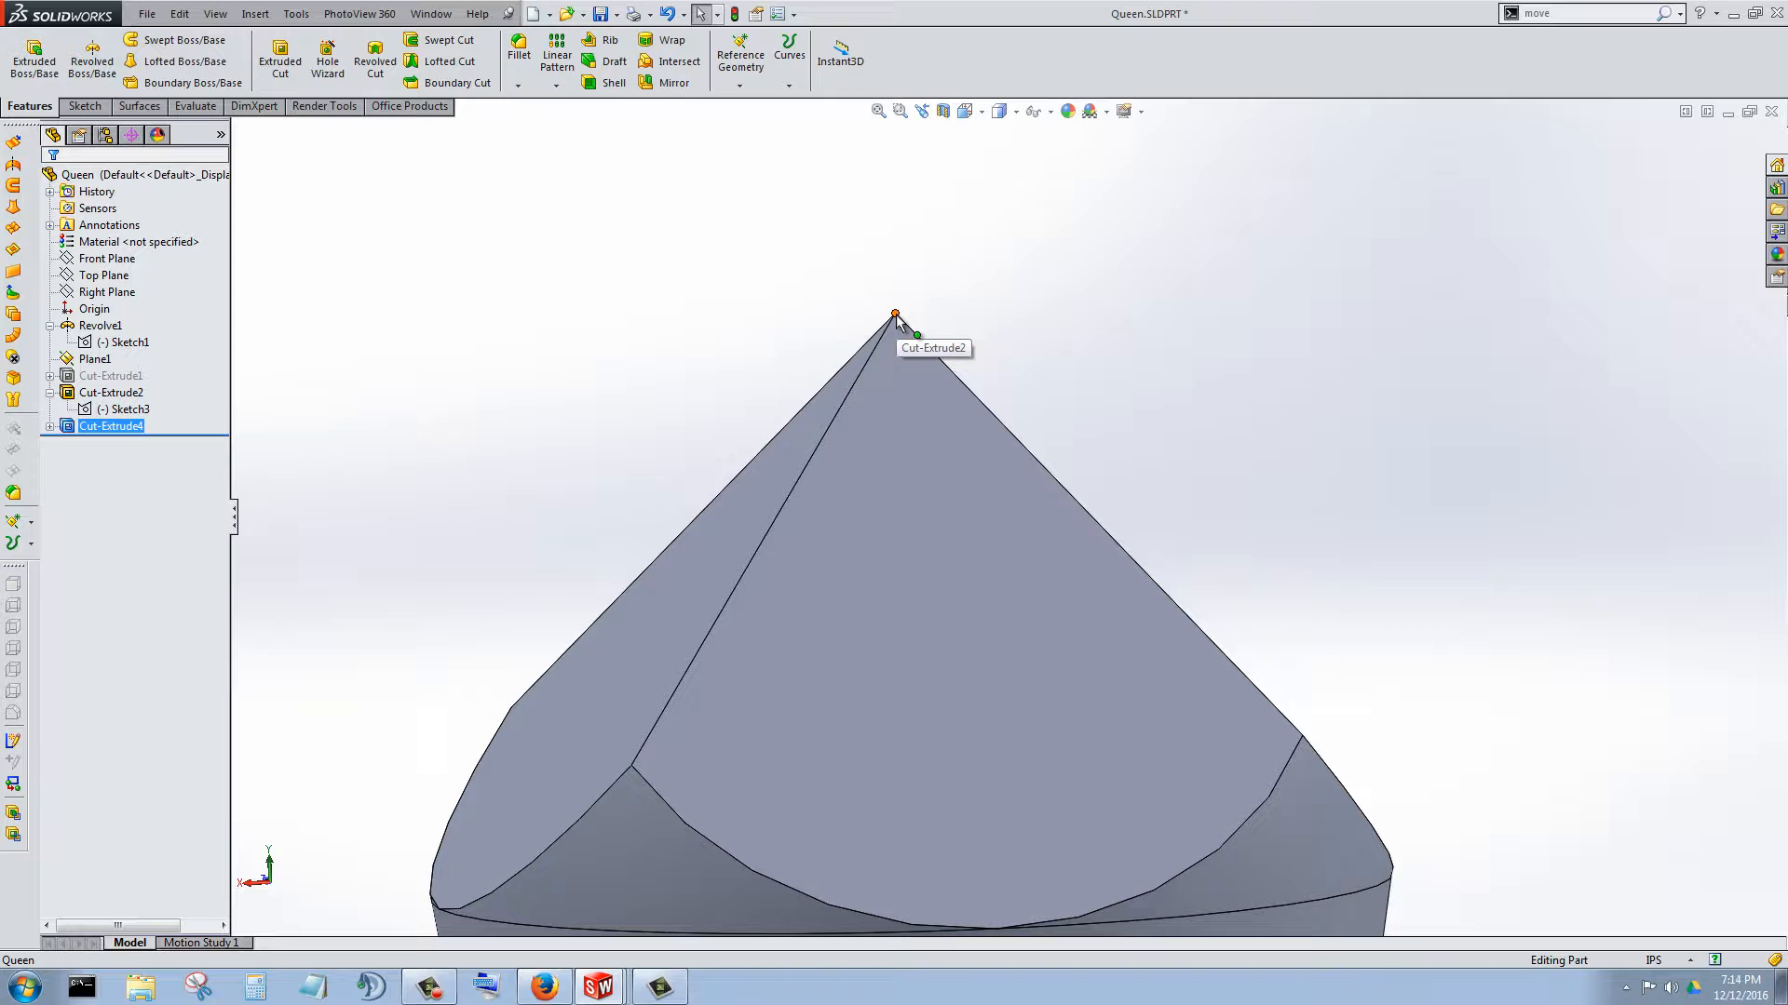
middle_click_drag(1273, 494, 1175, 473)
scroll(1199, 456, "up", 4)
scroll(1187, 405, "down", 4)
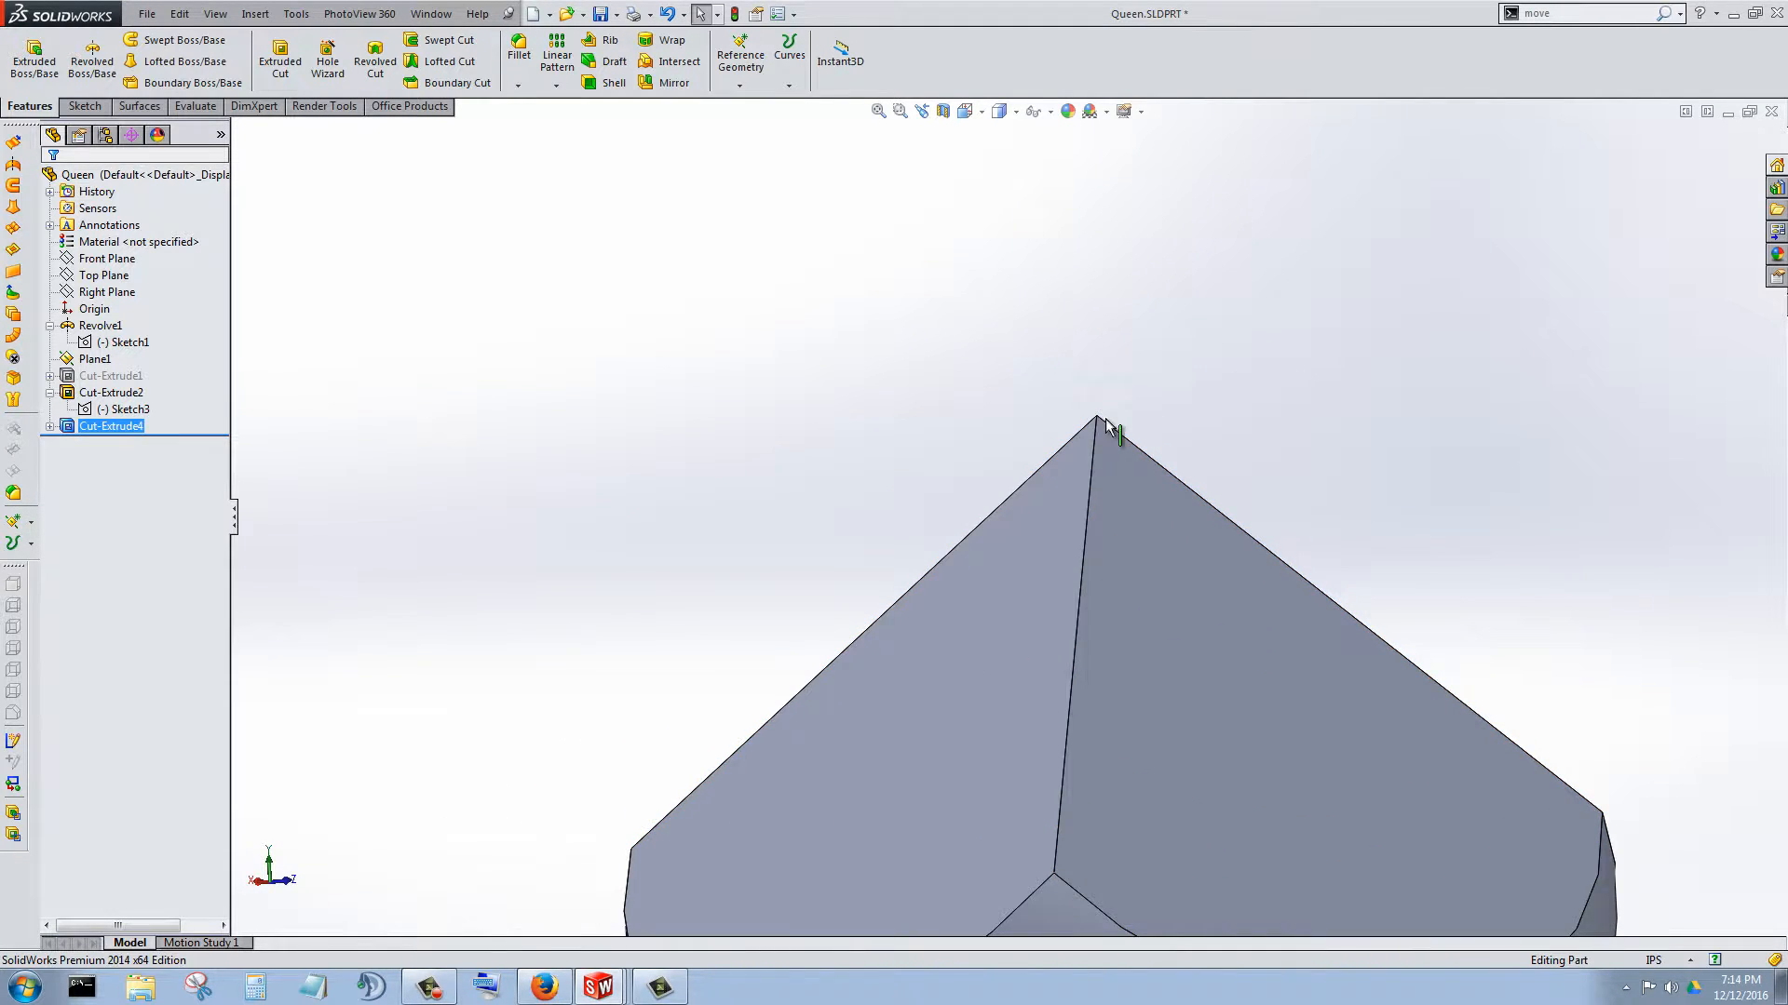
scroll(1109, 431, "up", 4)
scroll(1015, 698, "up", 5)
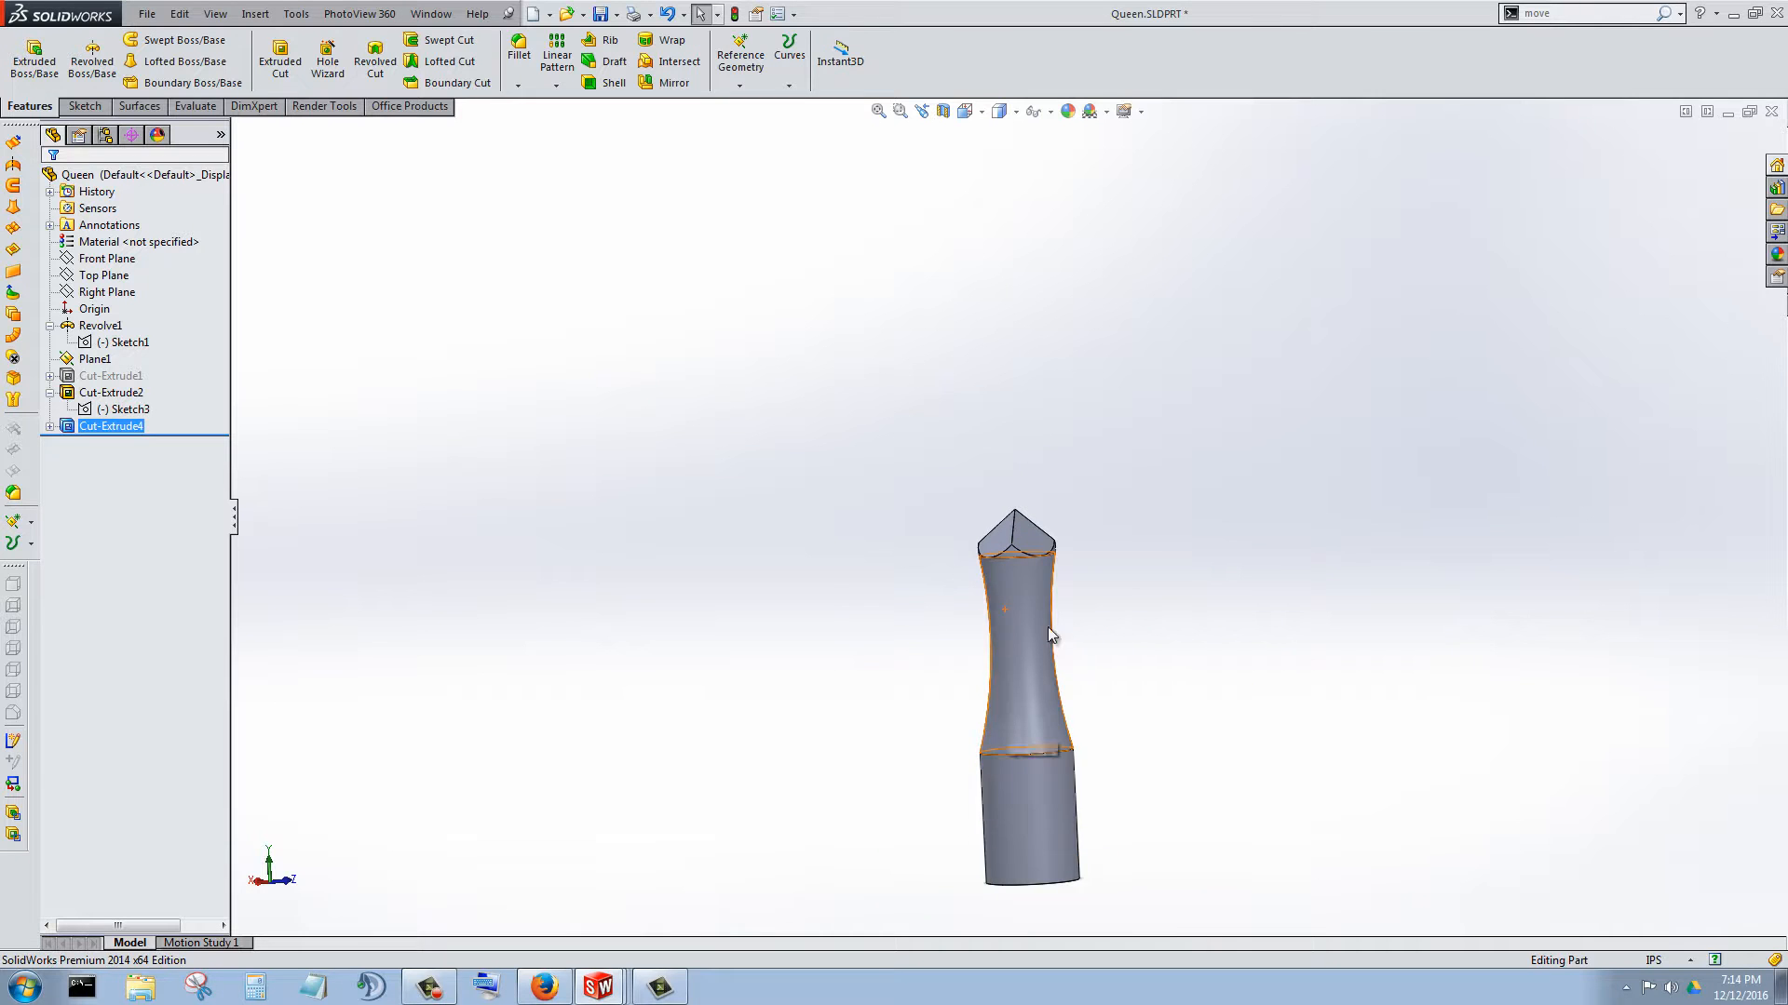
scroll(1024, 577, "down", 4)
scroll(1001, 449, "down", 2)
scroll(976, 404, "up", 5)
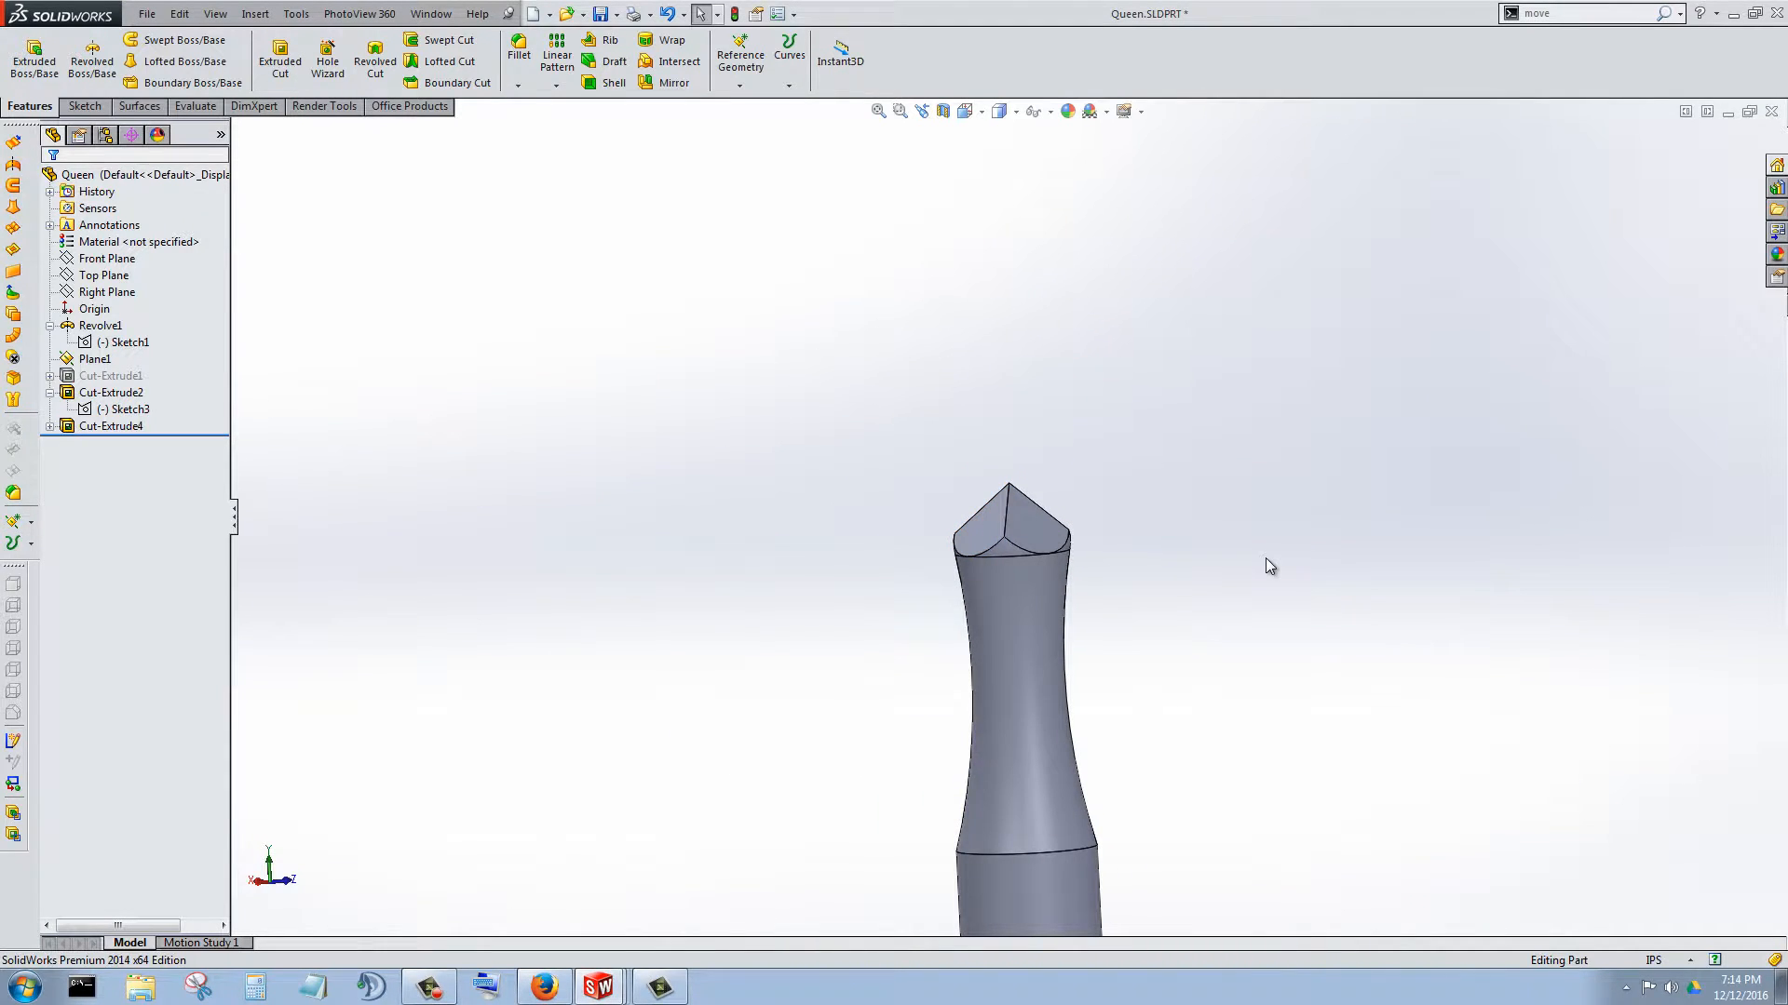
- Switch to the chess Assembly document and insert the Queen part behind the board, beside the bishop
key("ctrl+Tab")
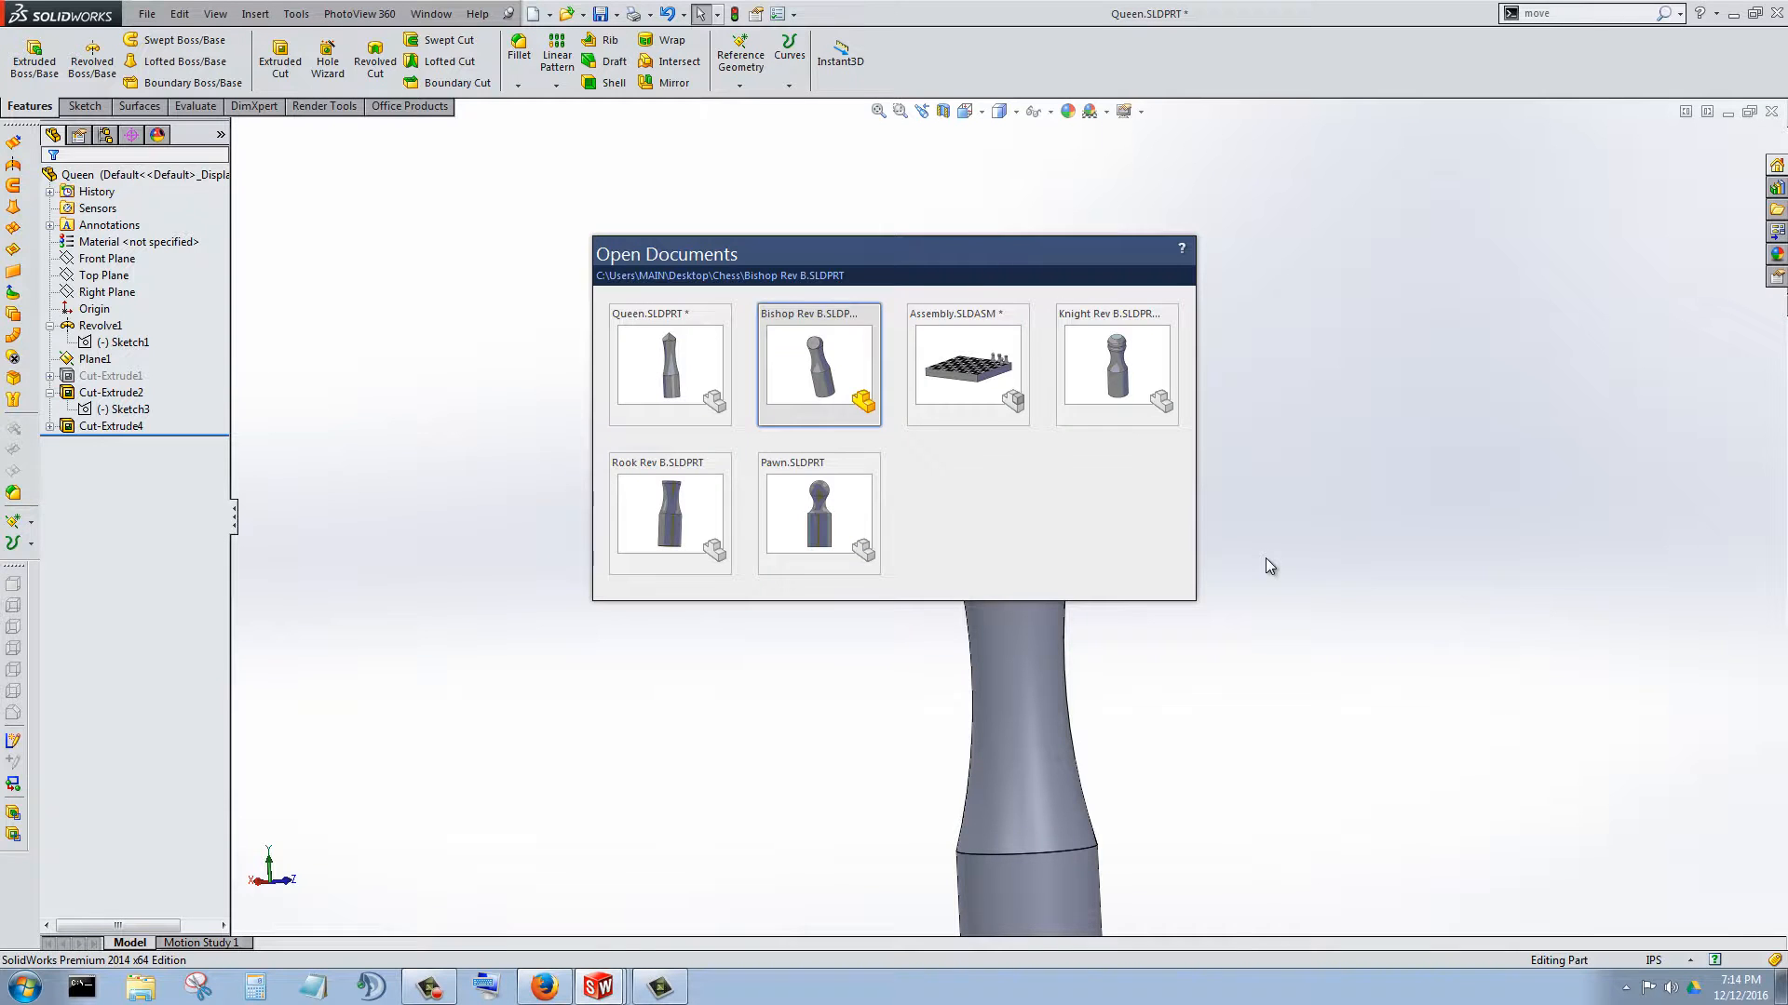
key("ctrl+Tab")
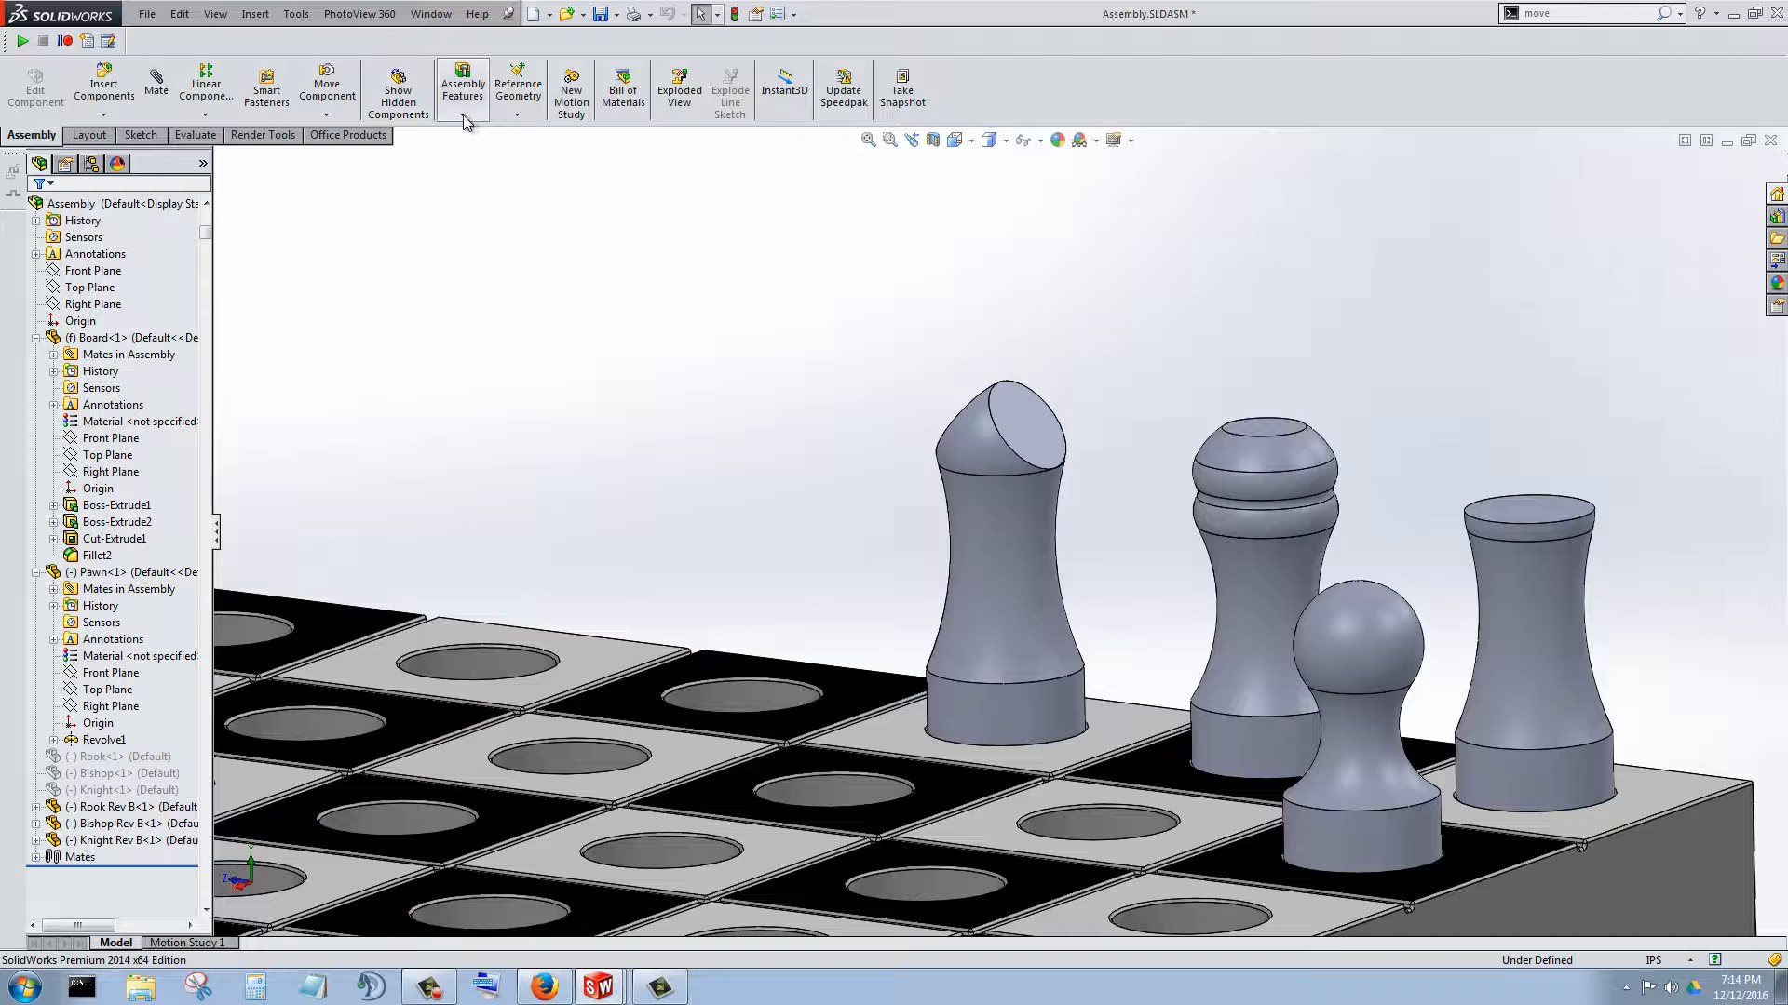
left_click(120, 117)
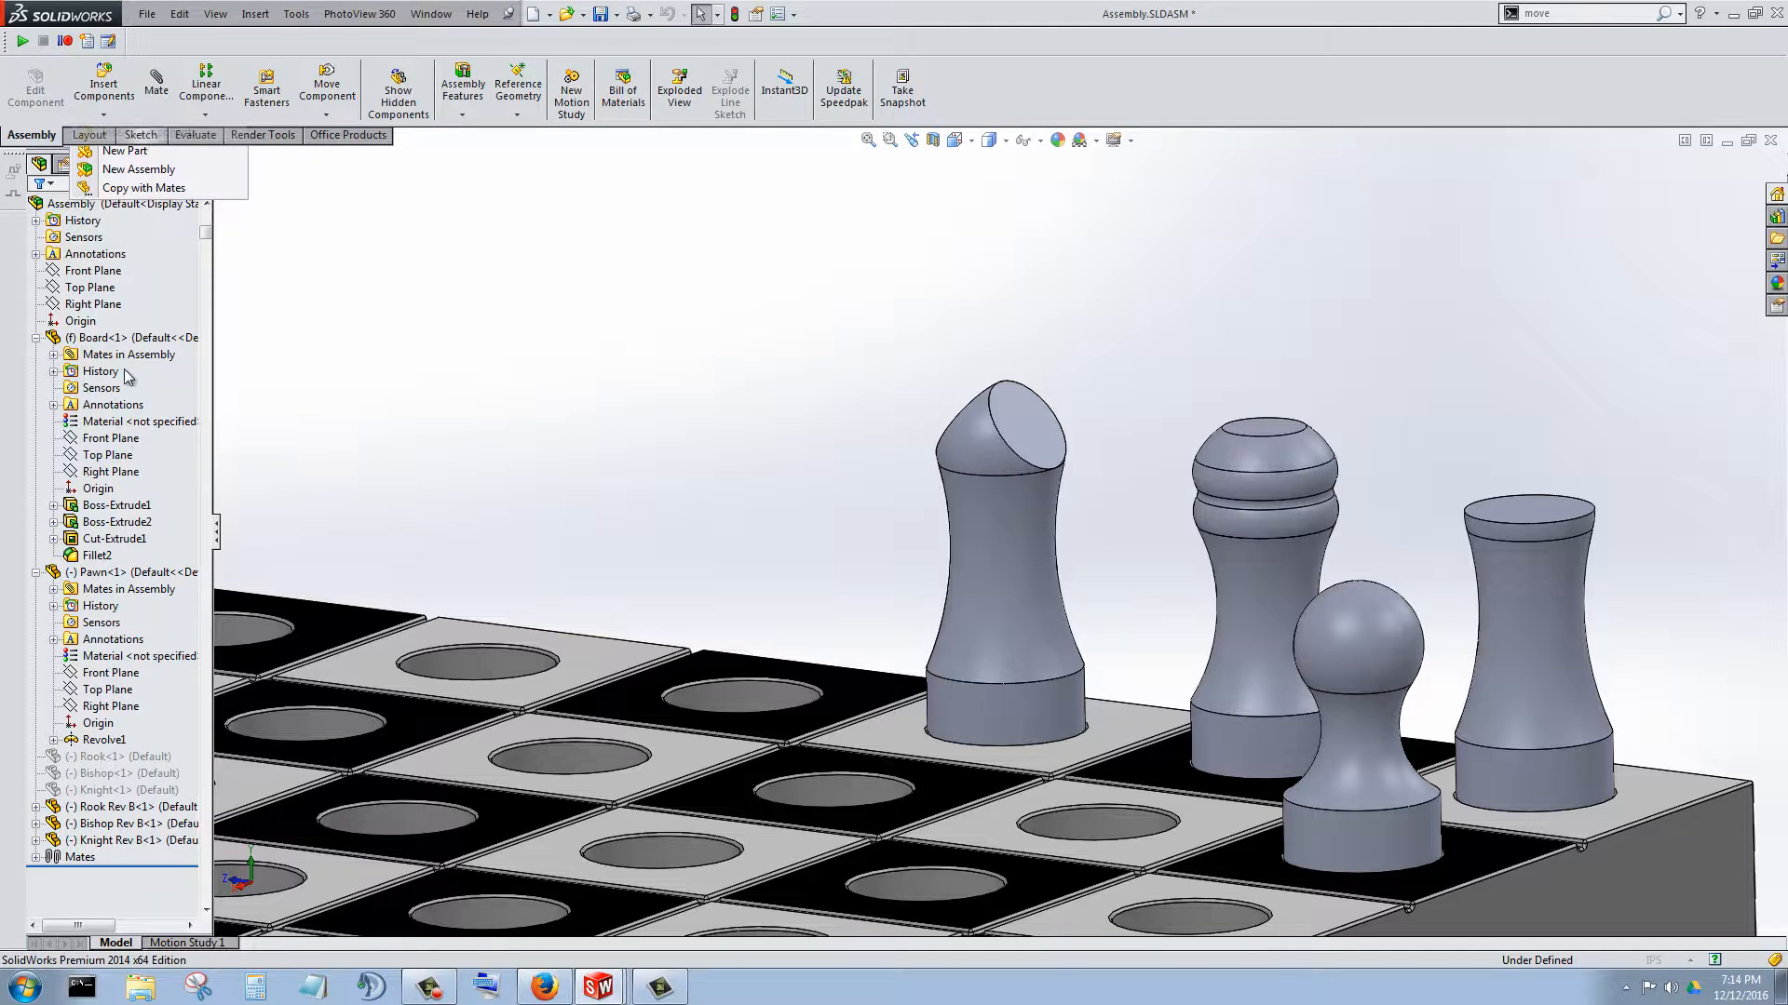
left_click(139, 132)
left_click(74, 465)
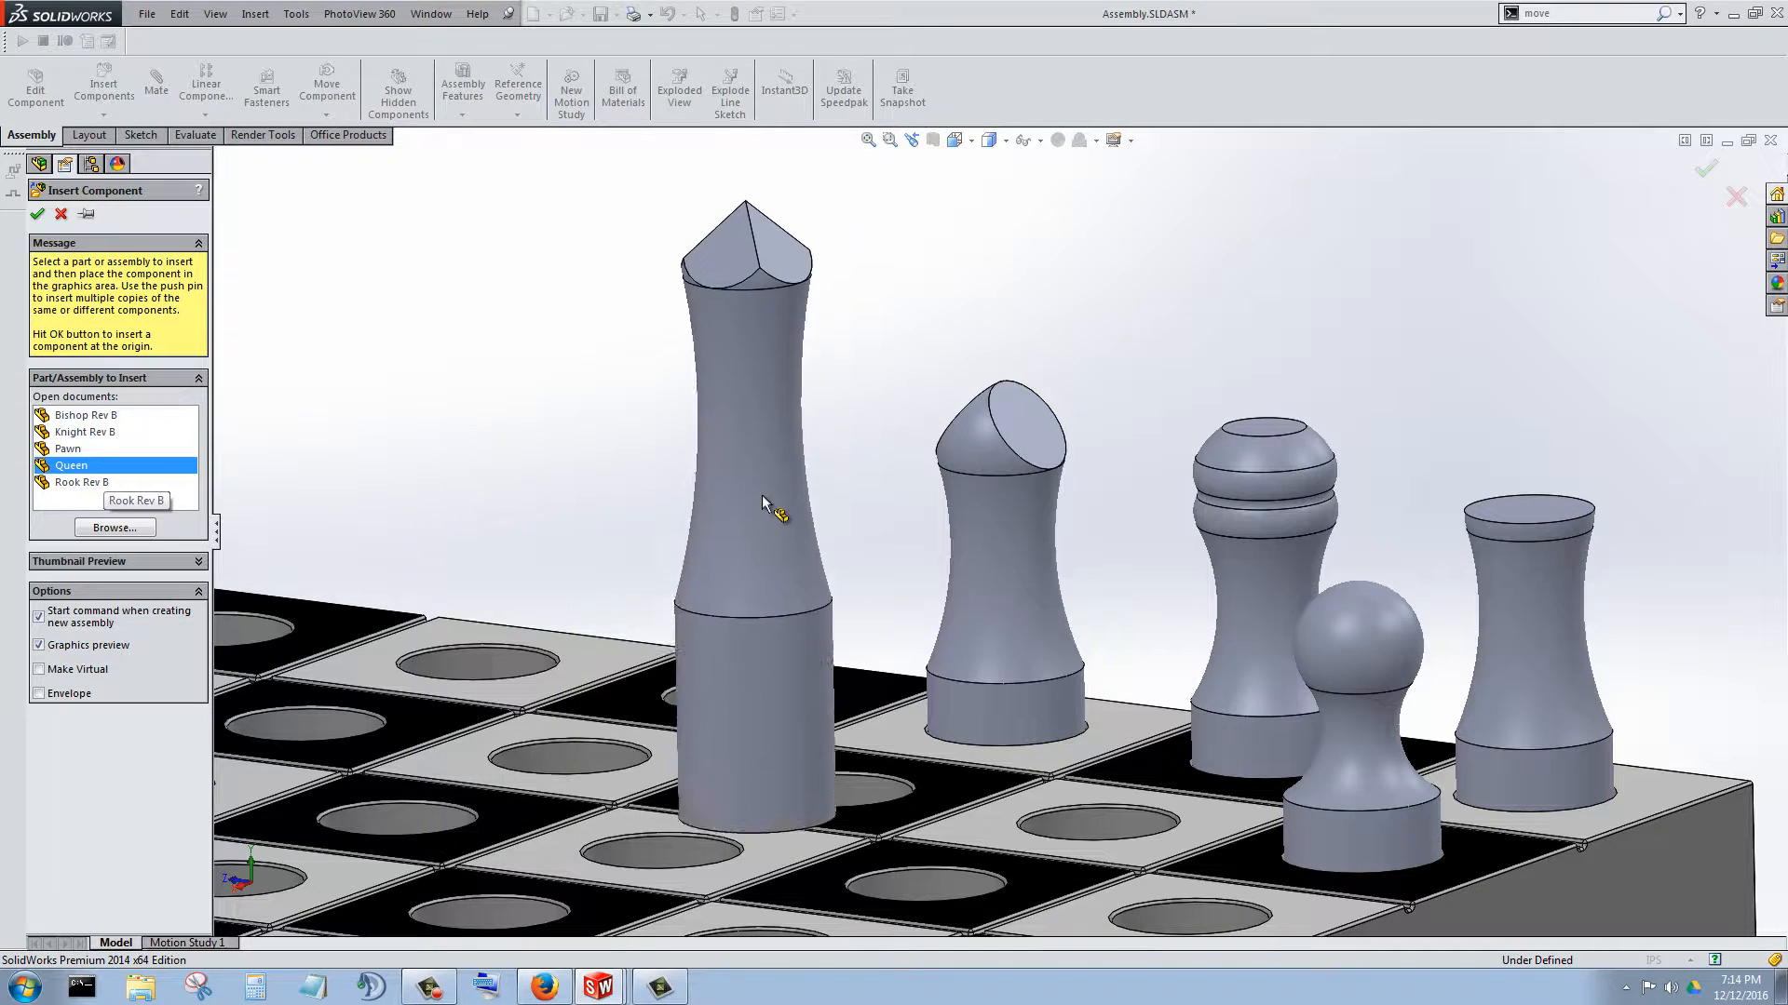
left_click(572, 452)
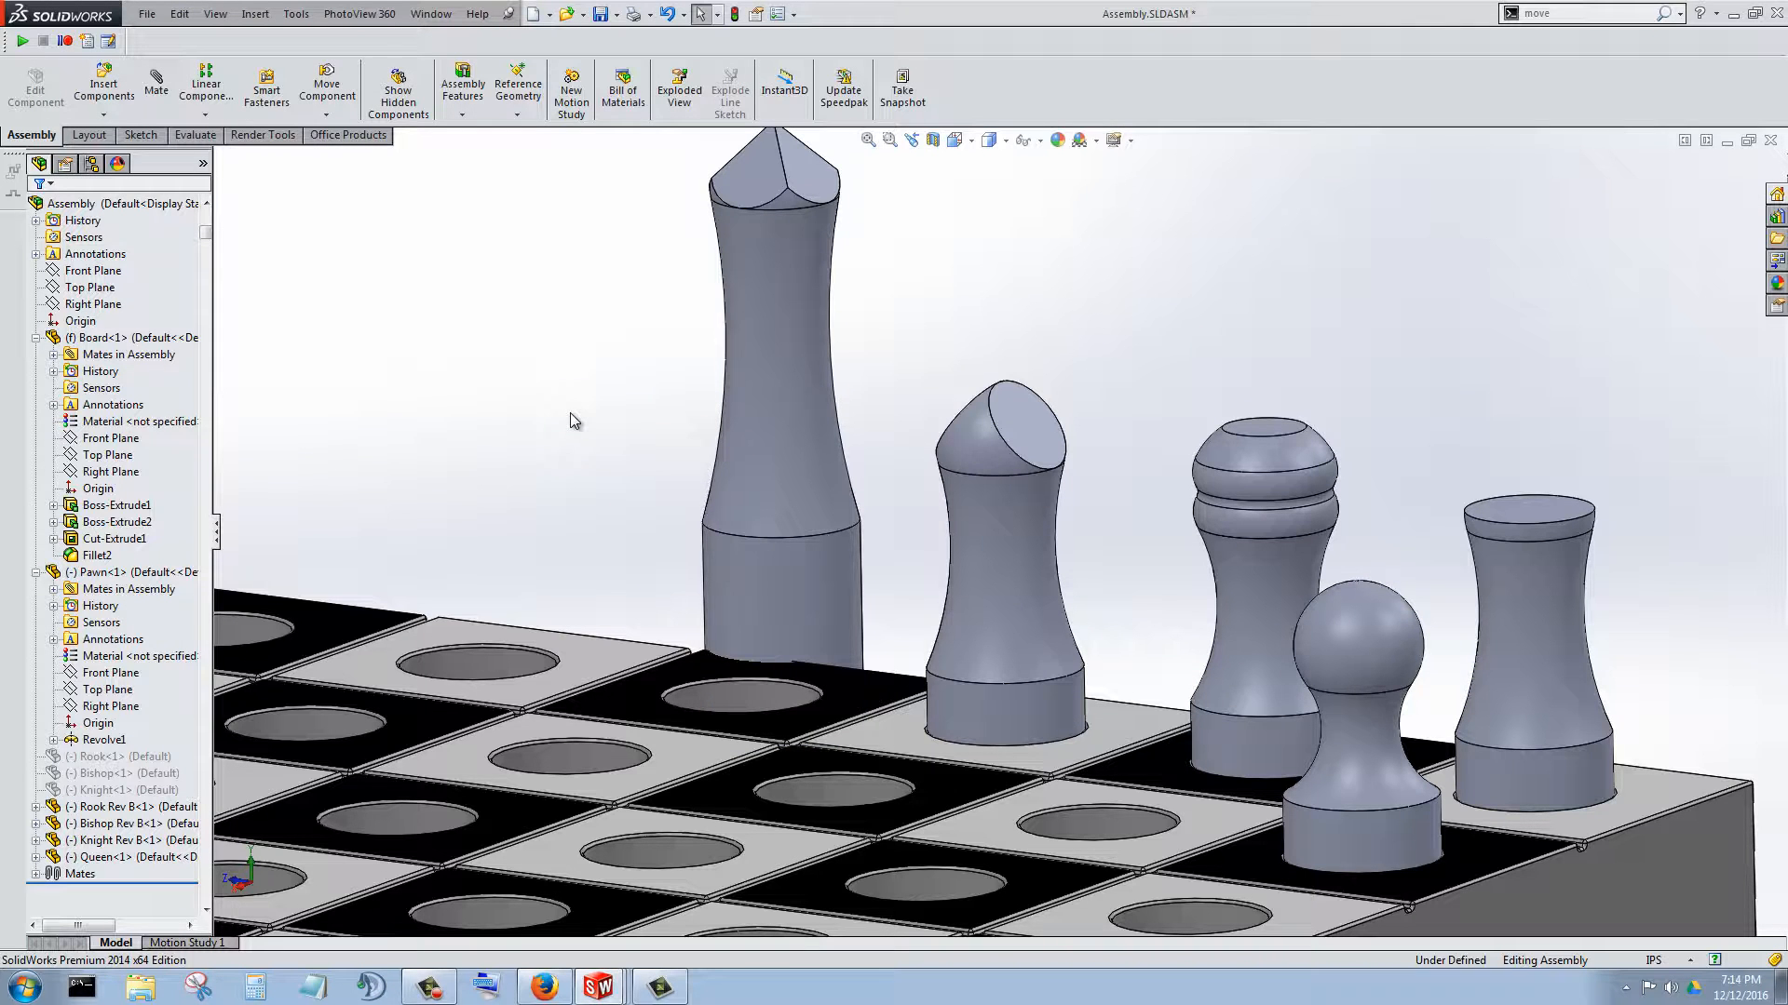
- Mate the queen's cylindrical base concentric with the hole in the black square next to the bishop
left_click(157, 86)
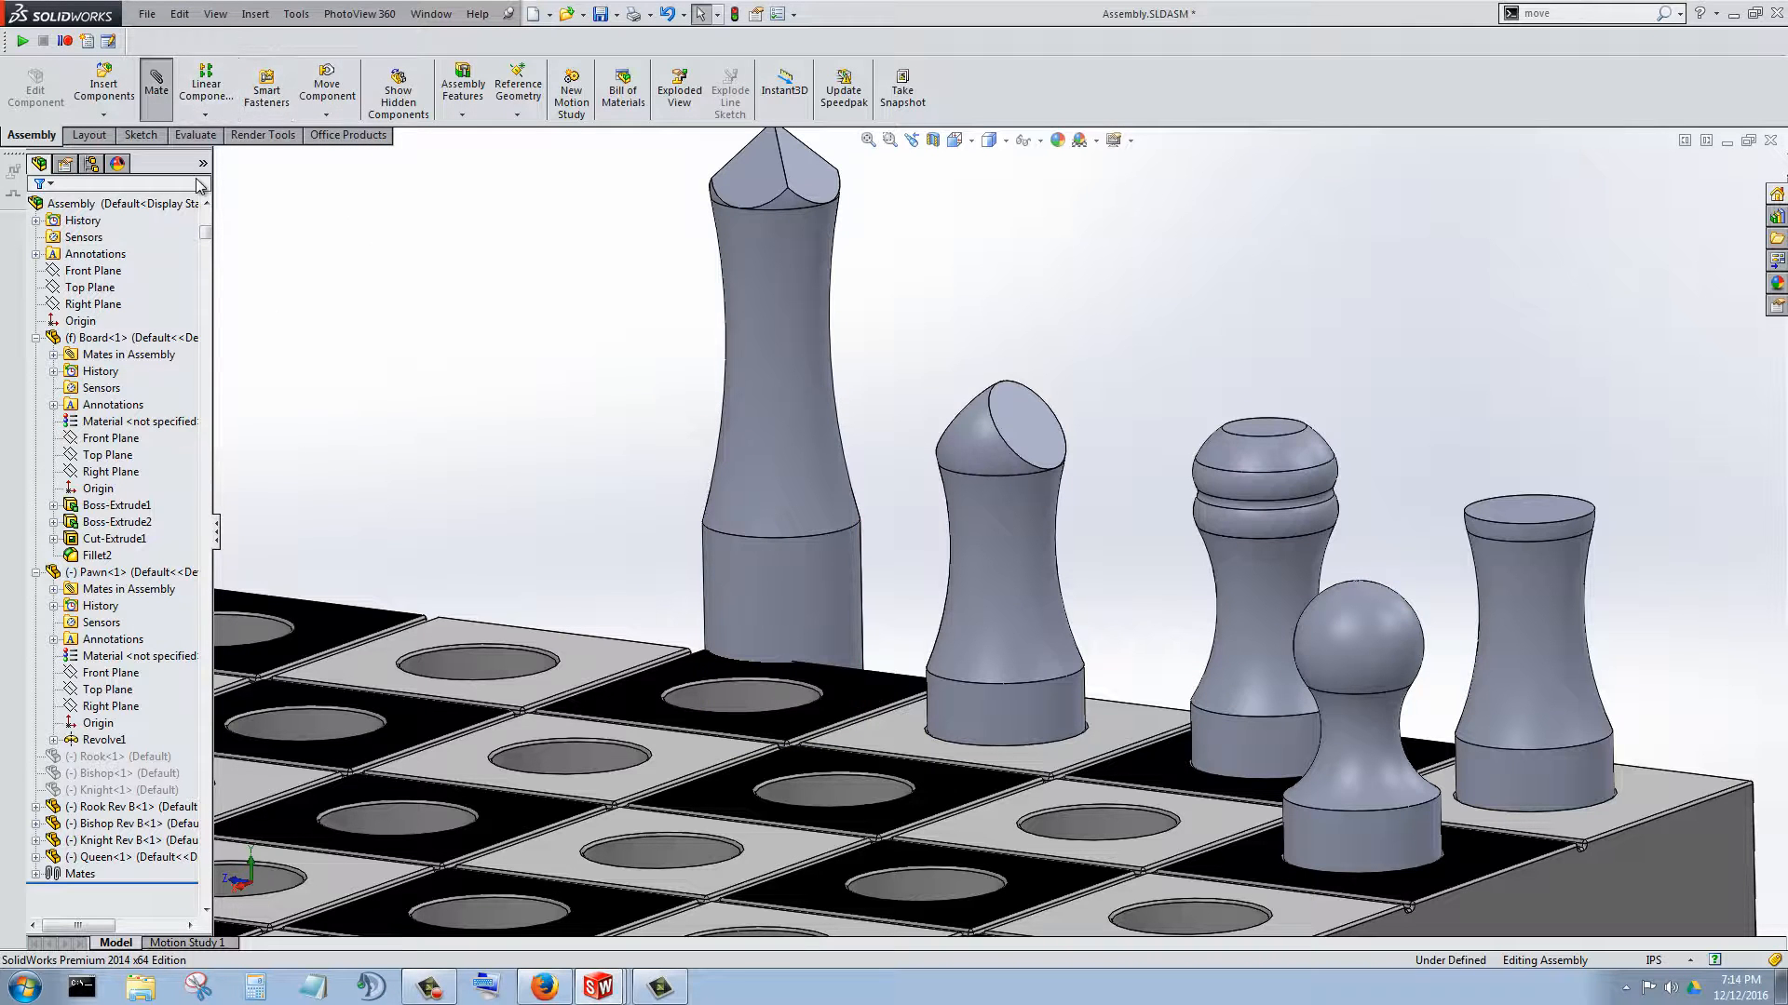
left_click(799, 604)
scroll(629, 563, "down", 5)
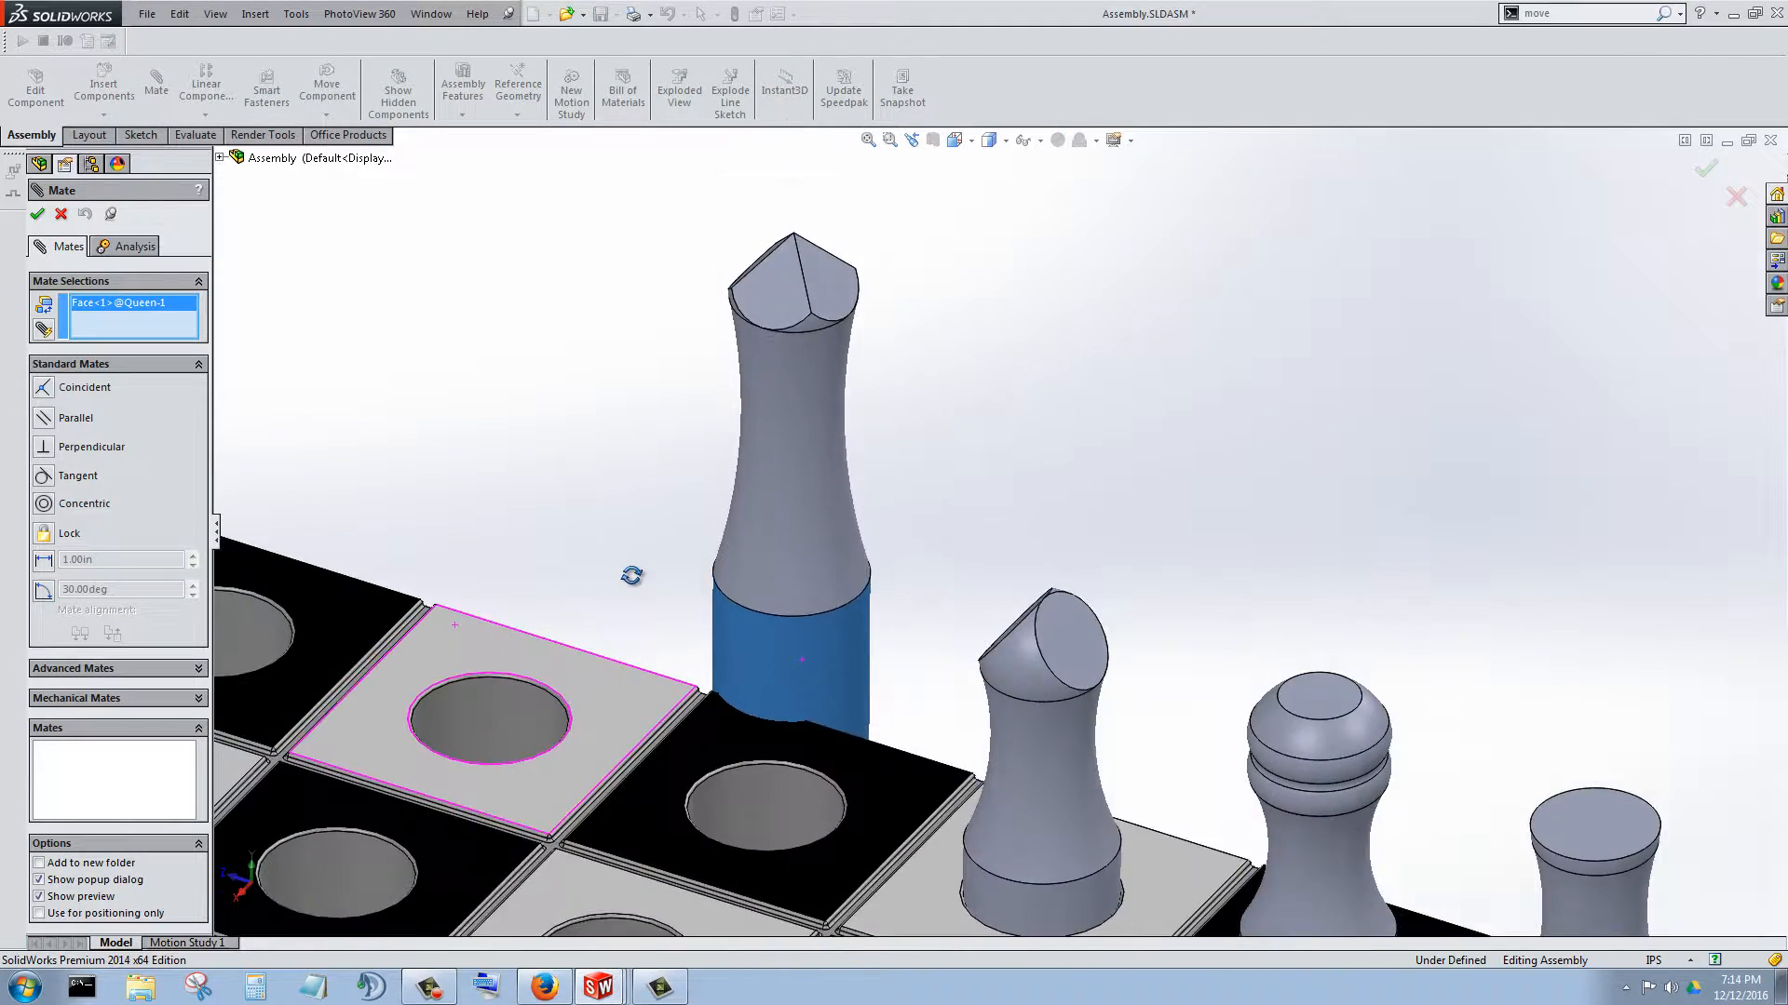
scroll(639, 651, "up", 2)
scroll(642, 684, "down", 2)
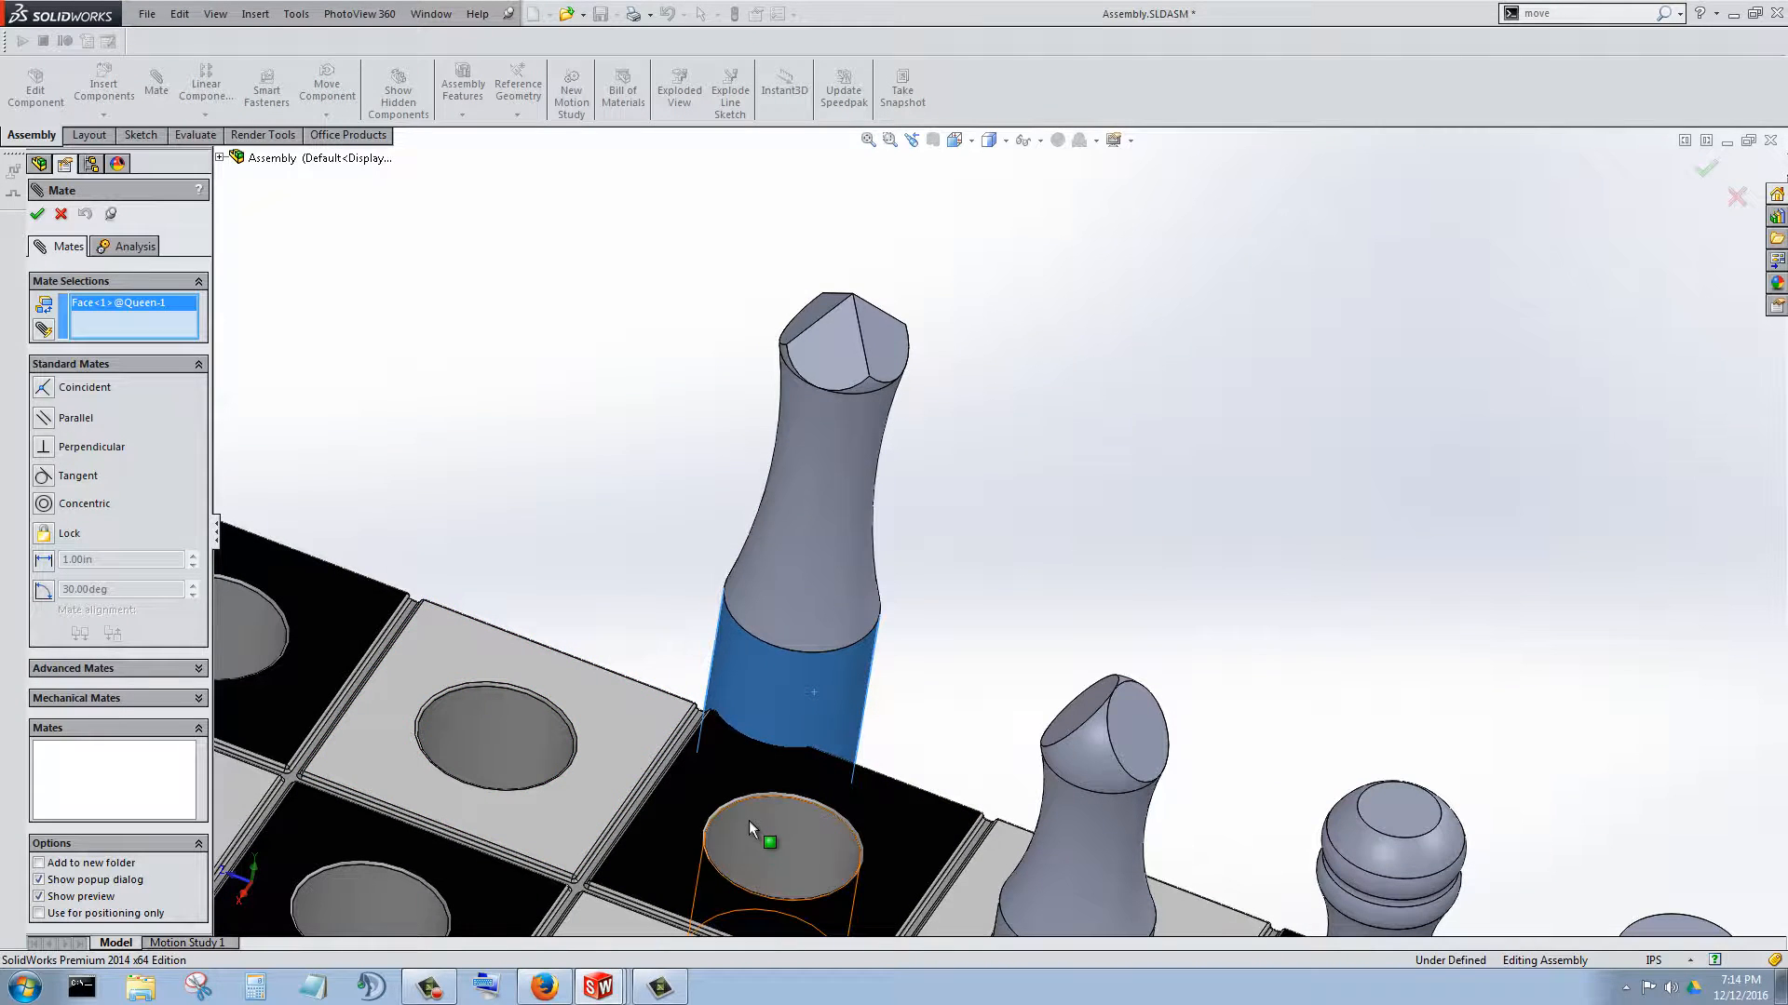
left_click(773, 861)
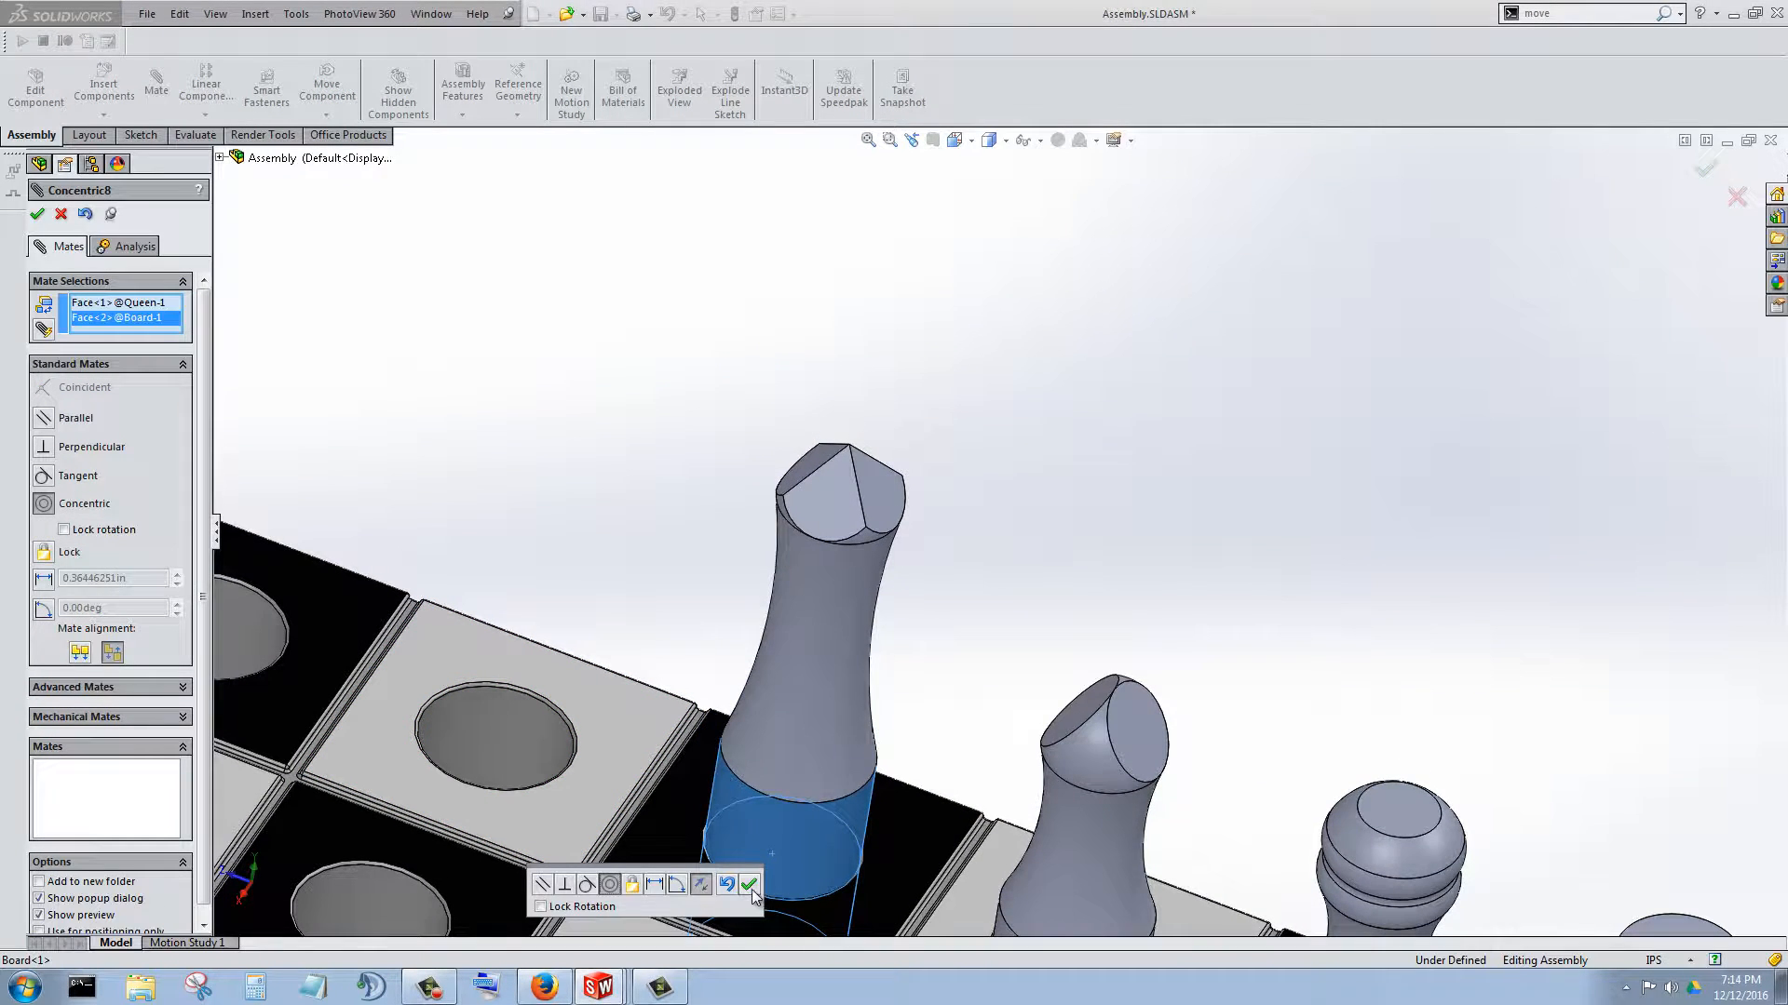
left_click(749, 883)
- Pull the queen clear of the board and mate its bottom face coincident with the floor of its hole
left_click_drag(931, 559, 1023, 209)
middle_click_drag(696, 890, 1053, 472)
left_click(790, 866)
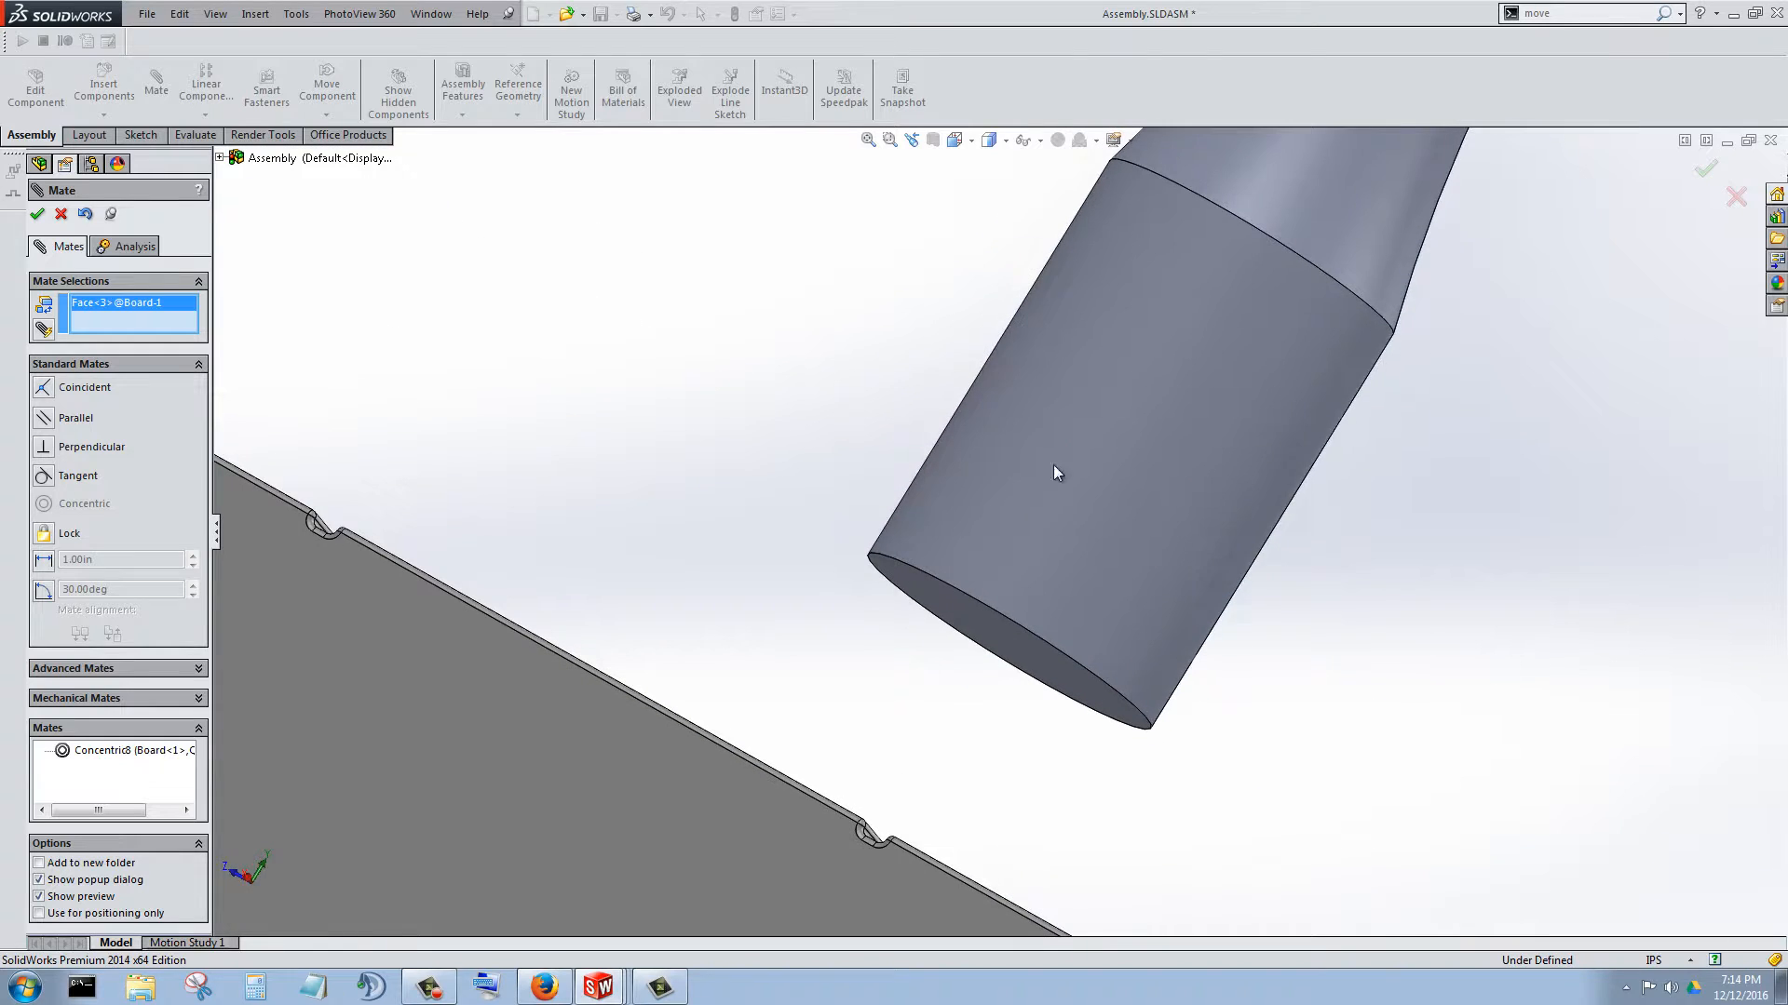
left_click(994, 628)
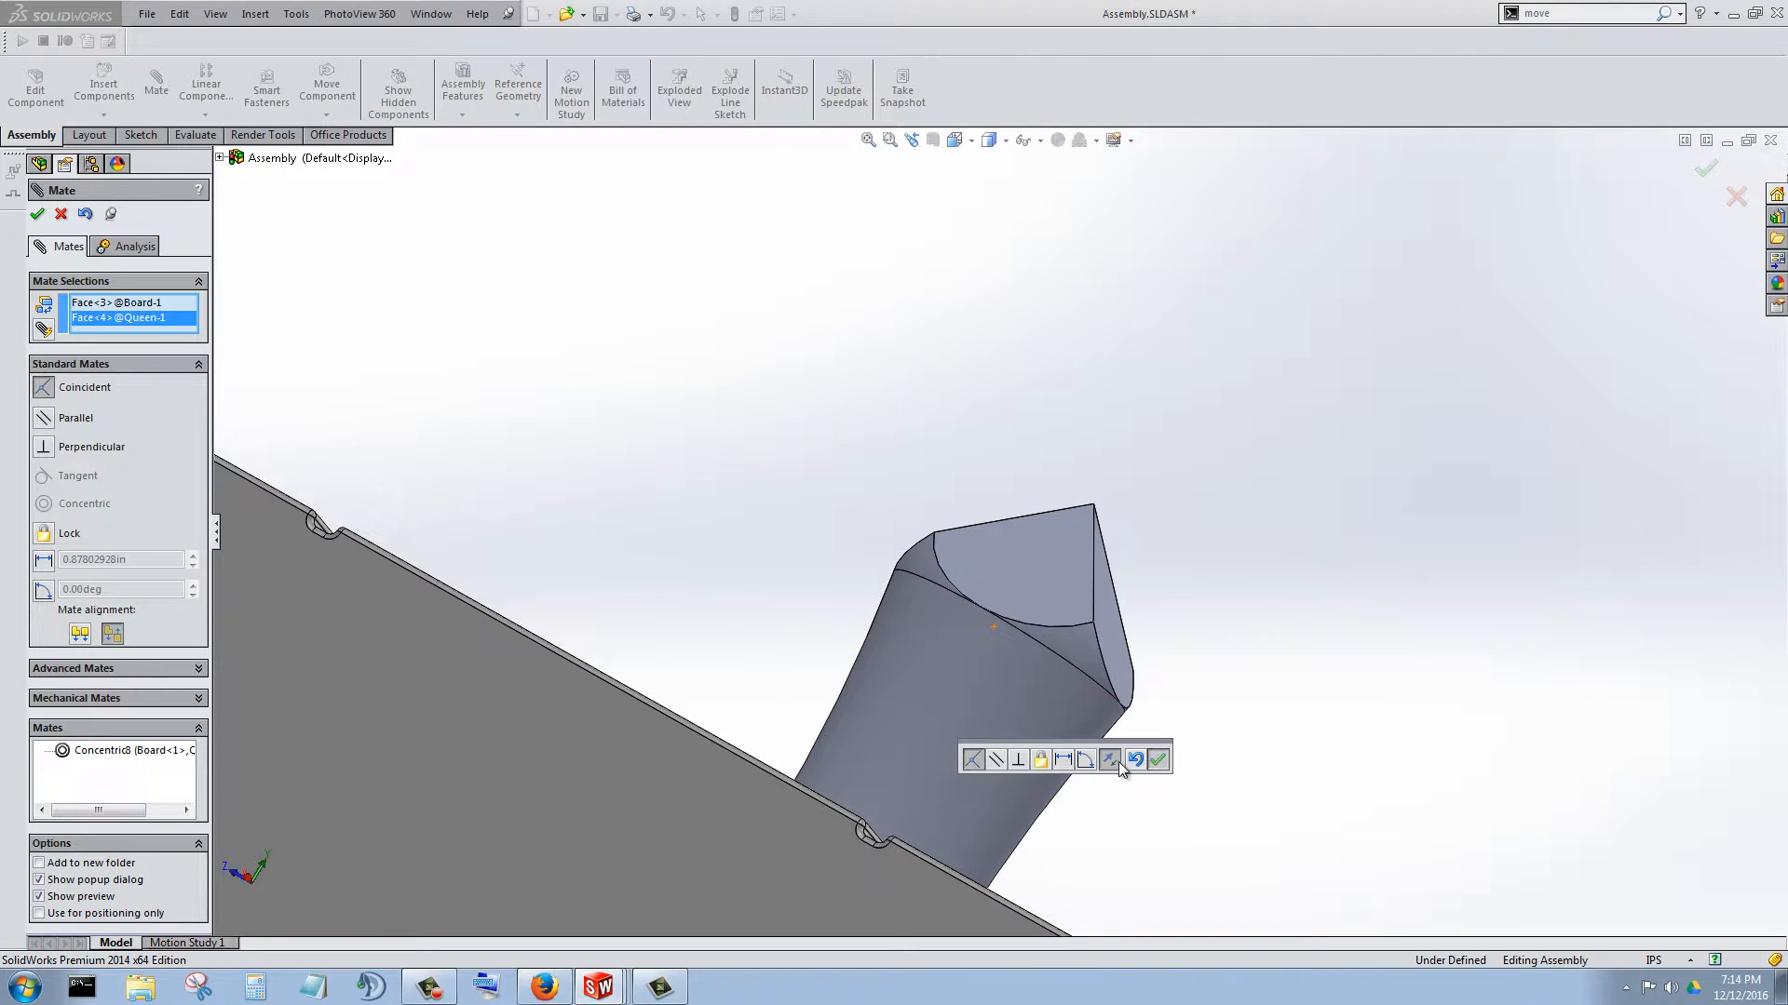
left_click(1158, 760)
left_click(39, 215)
- Compare the queen's height and head shape with the bishop beside it in a side view
middle_click_drag(974, 678, 808, 581)
scroll(808, 581, "up", 3)
middle_click_drag(1030, 670, 1129, 600)
scroll(1089, 684, "down", 3)
scroll(1076, 516, "down", 3)
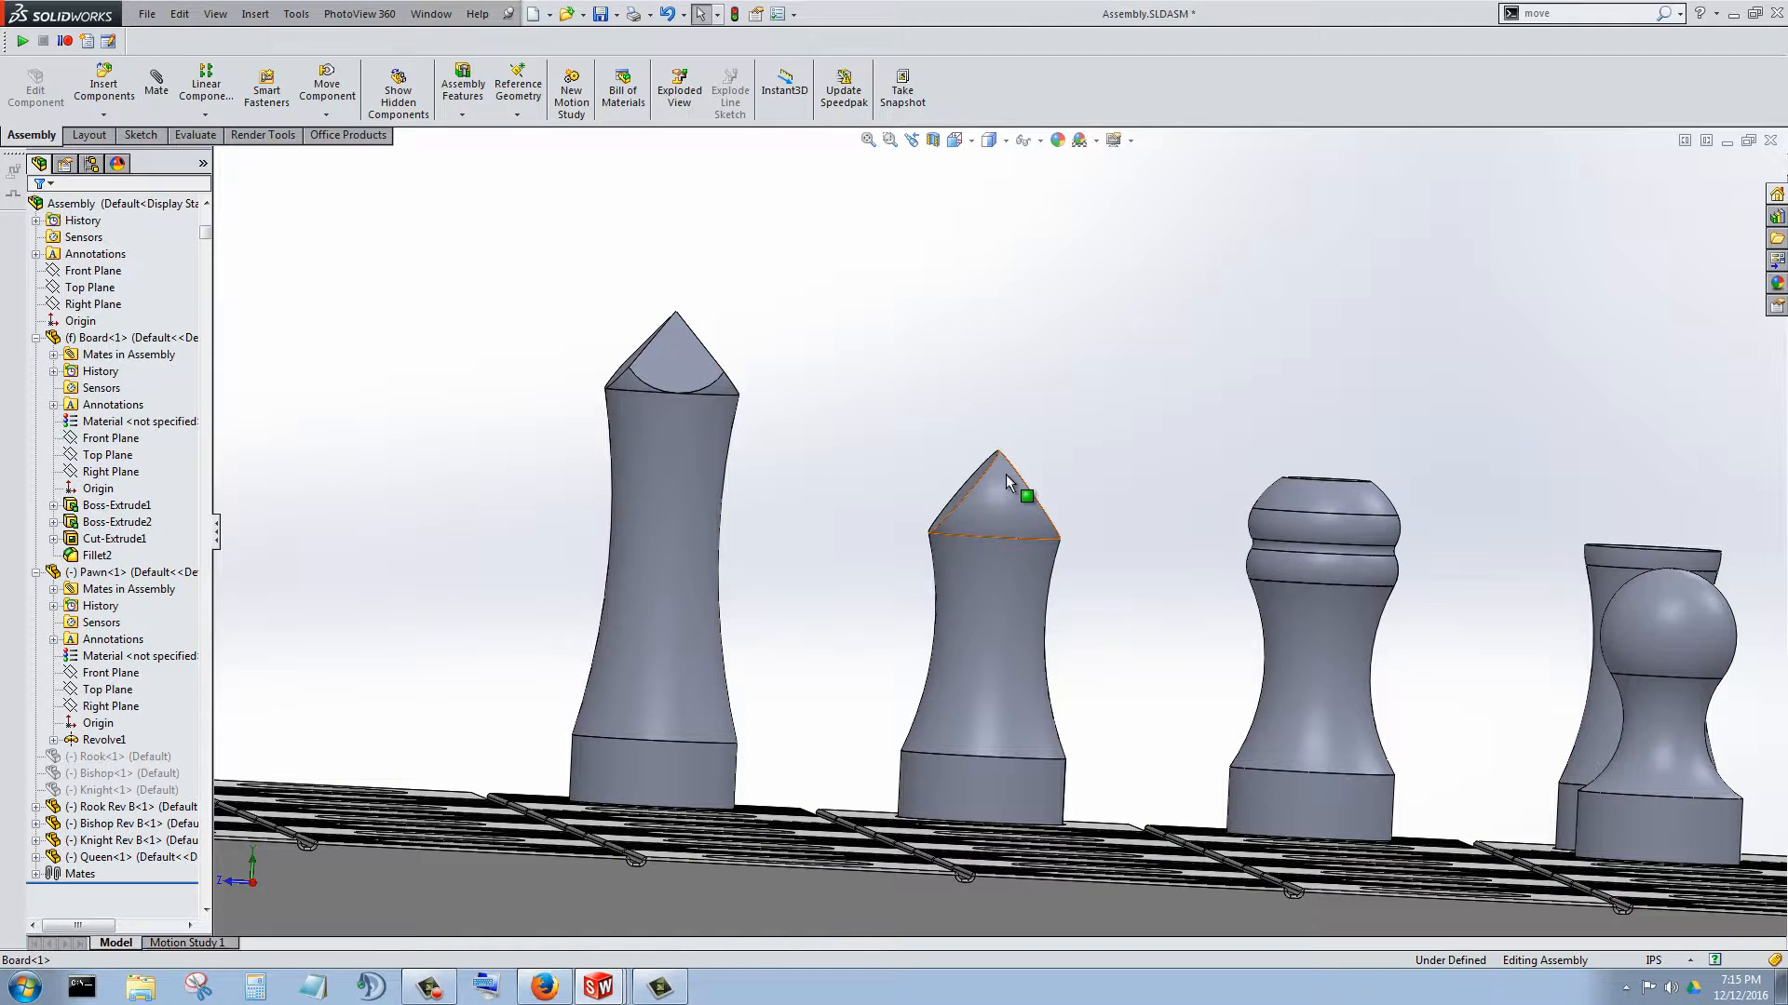
middle_click_drag(1098, 676, 1082, 668)
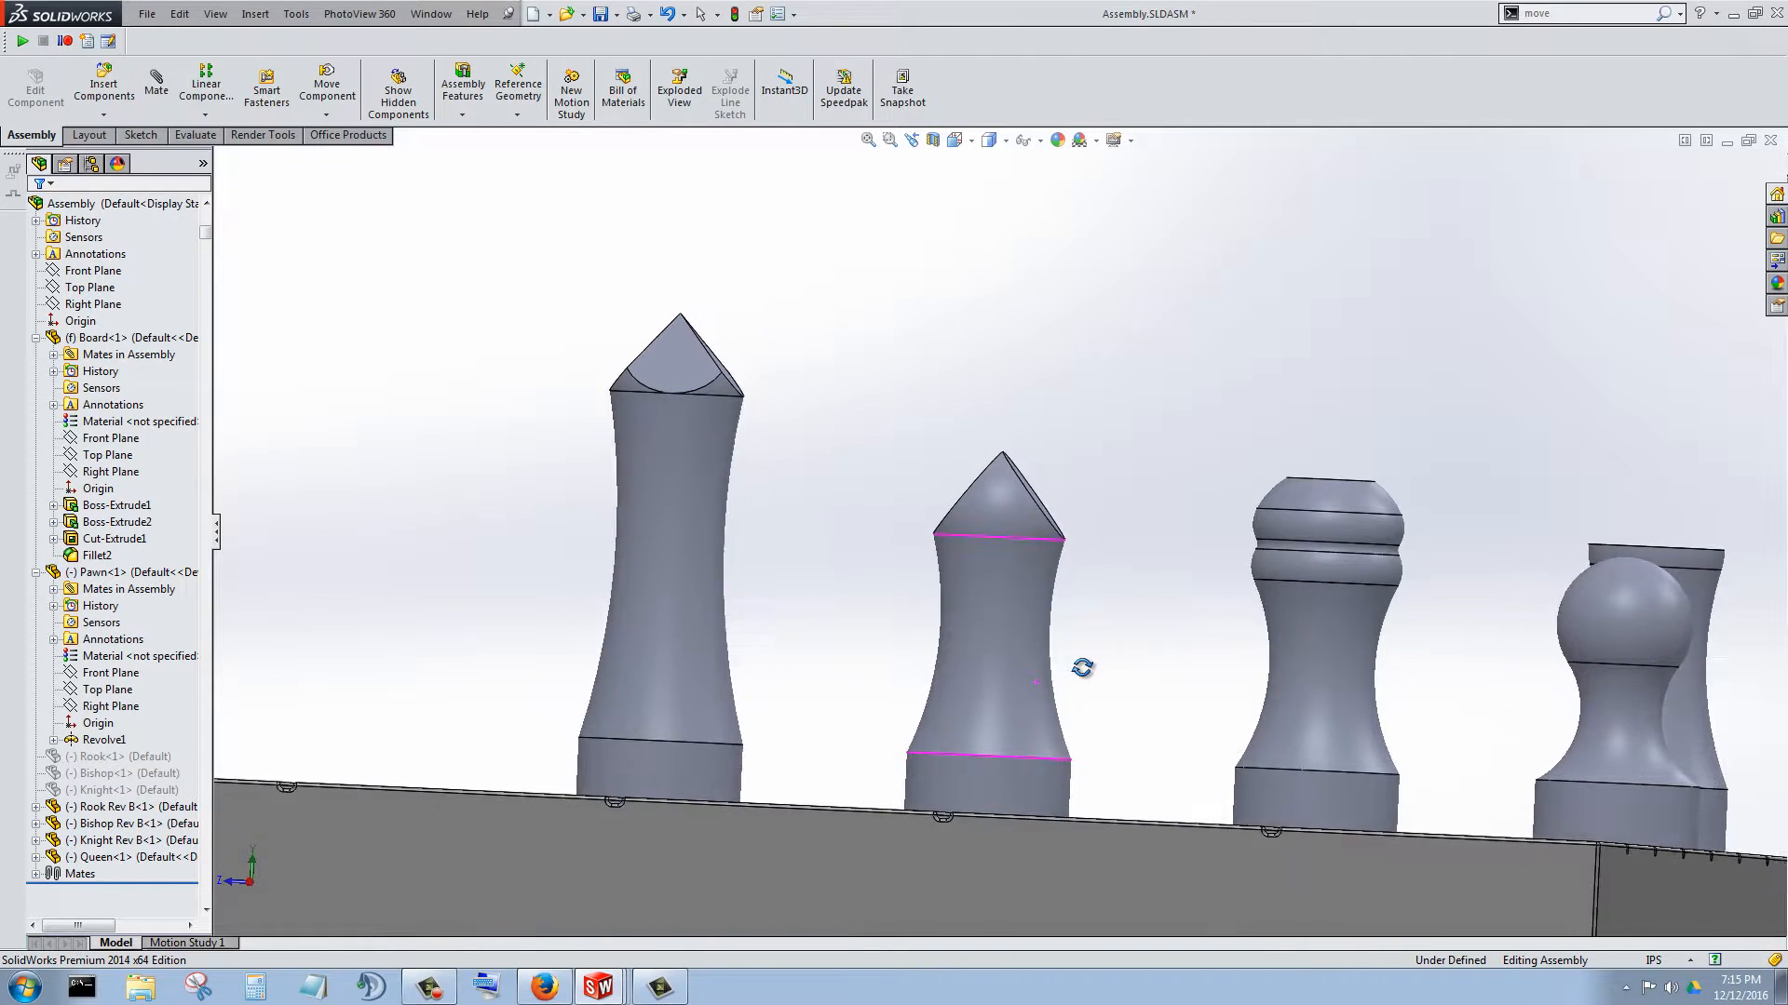
scroll(1082, 668, "up", 3)
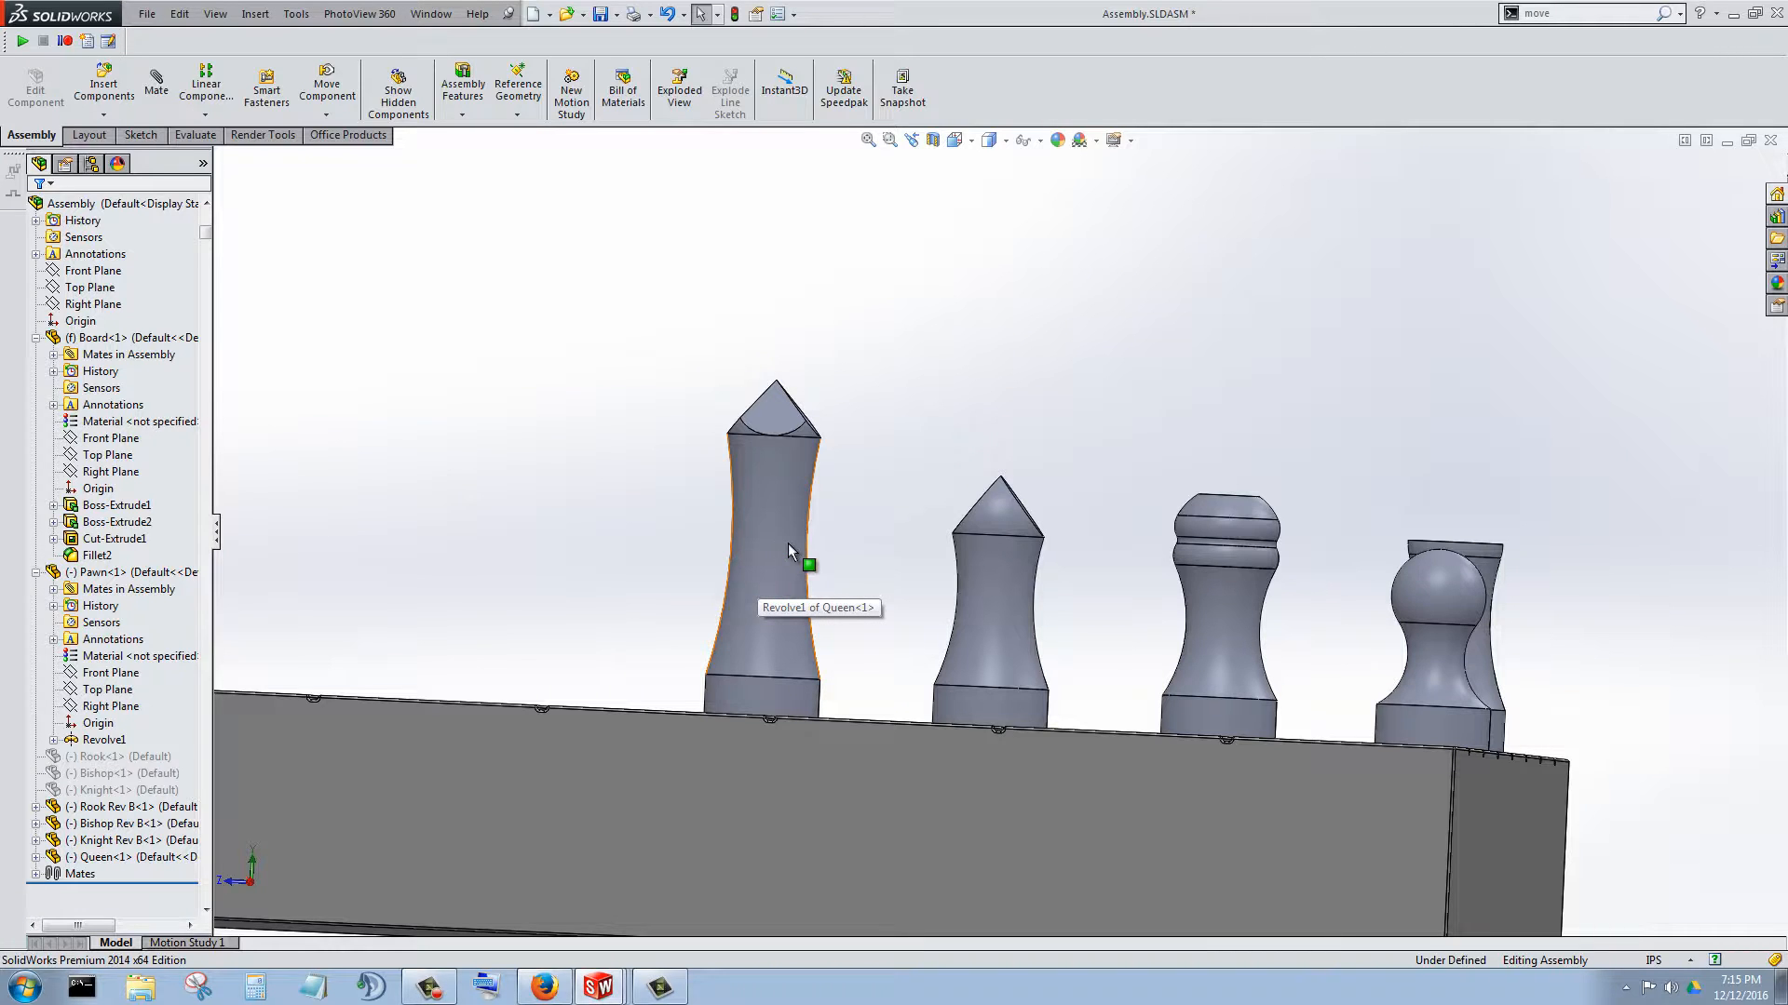
- Inspect the row of pawn, rook, knight, bishop and queen on the board from above and from the front corner
middle_click_drag(823, 542, 1108, 662)
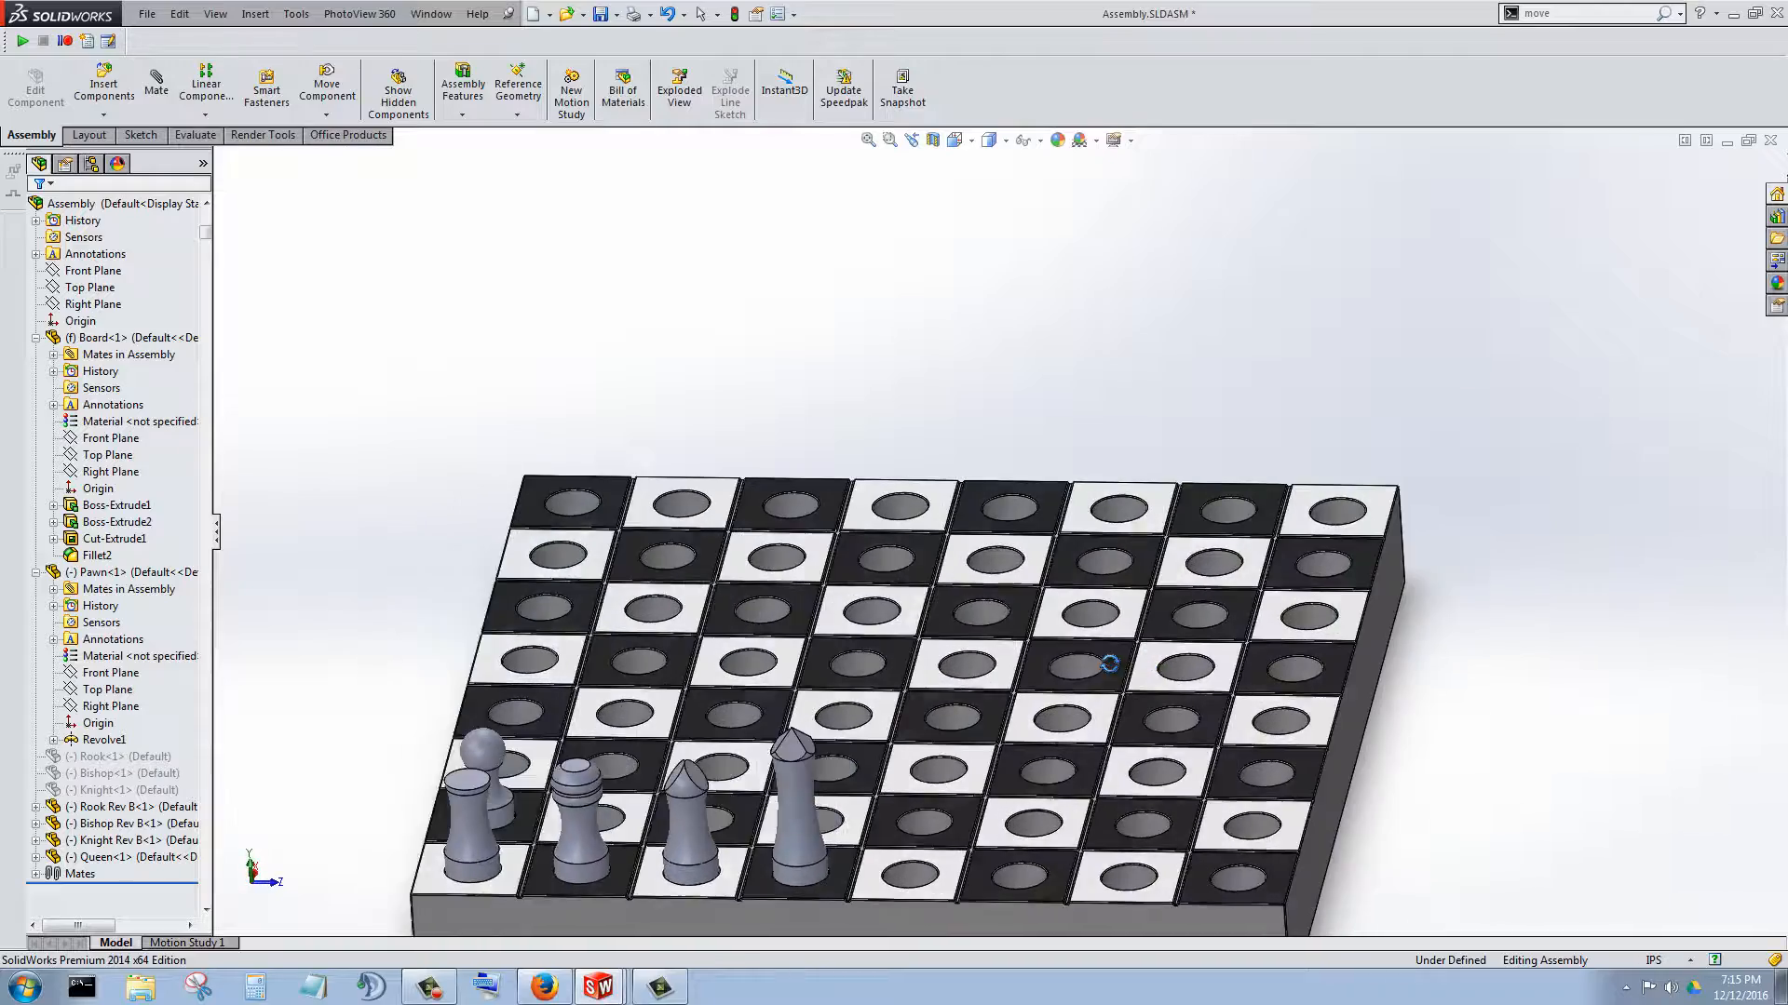
scroll(1031, 712, "up", 3)
scroll(914, 644, "down", 5)
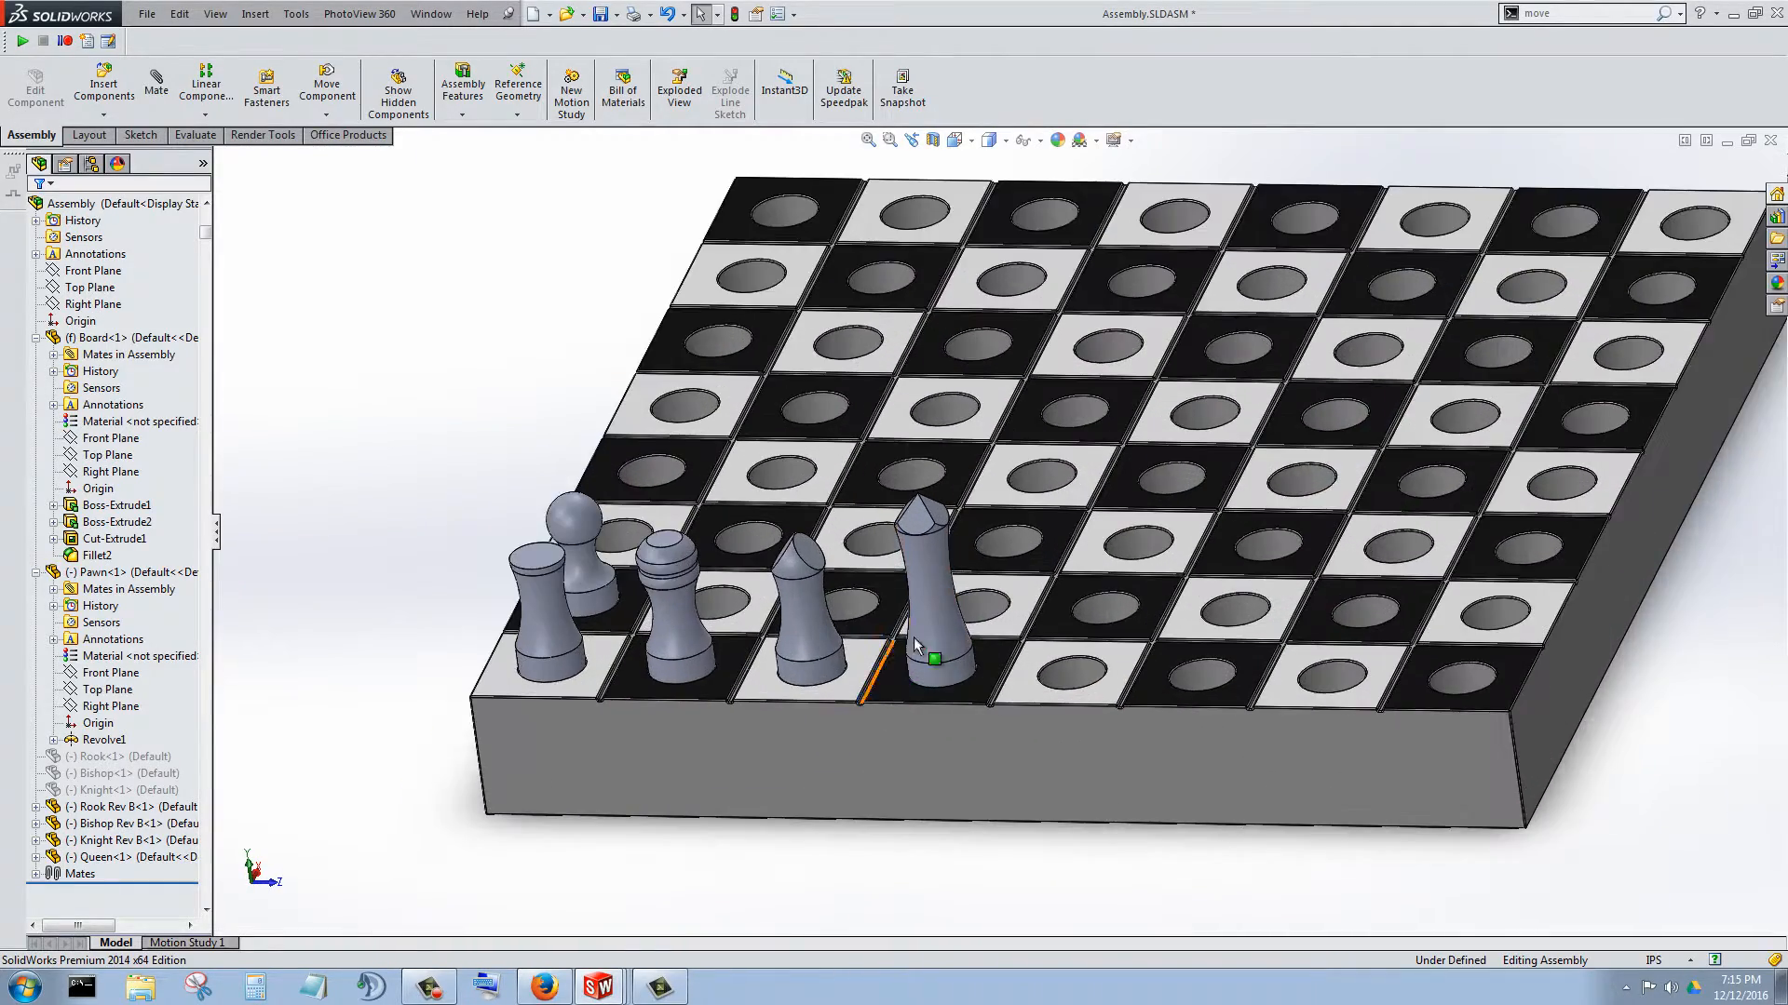
scroll(934, 626, "down", 4)
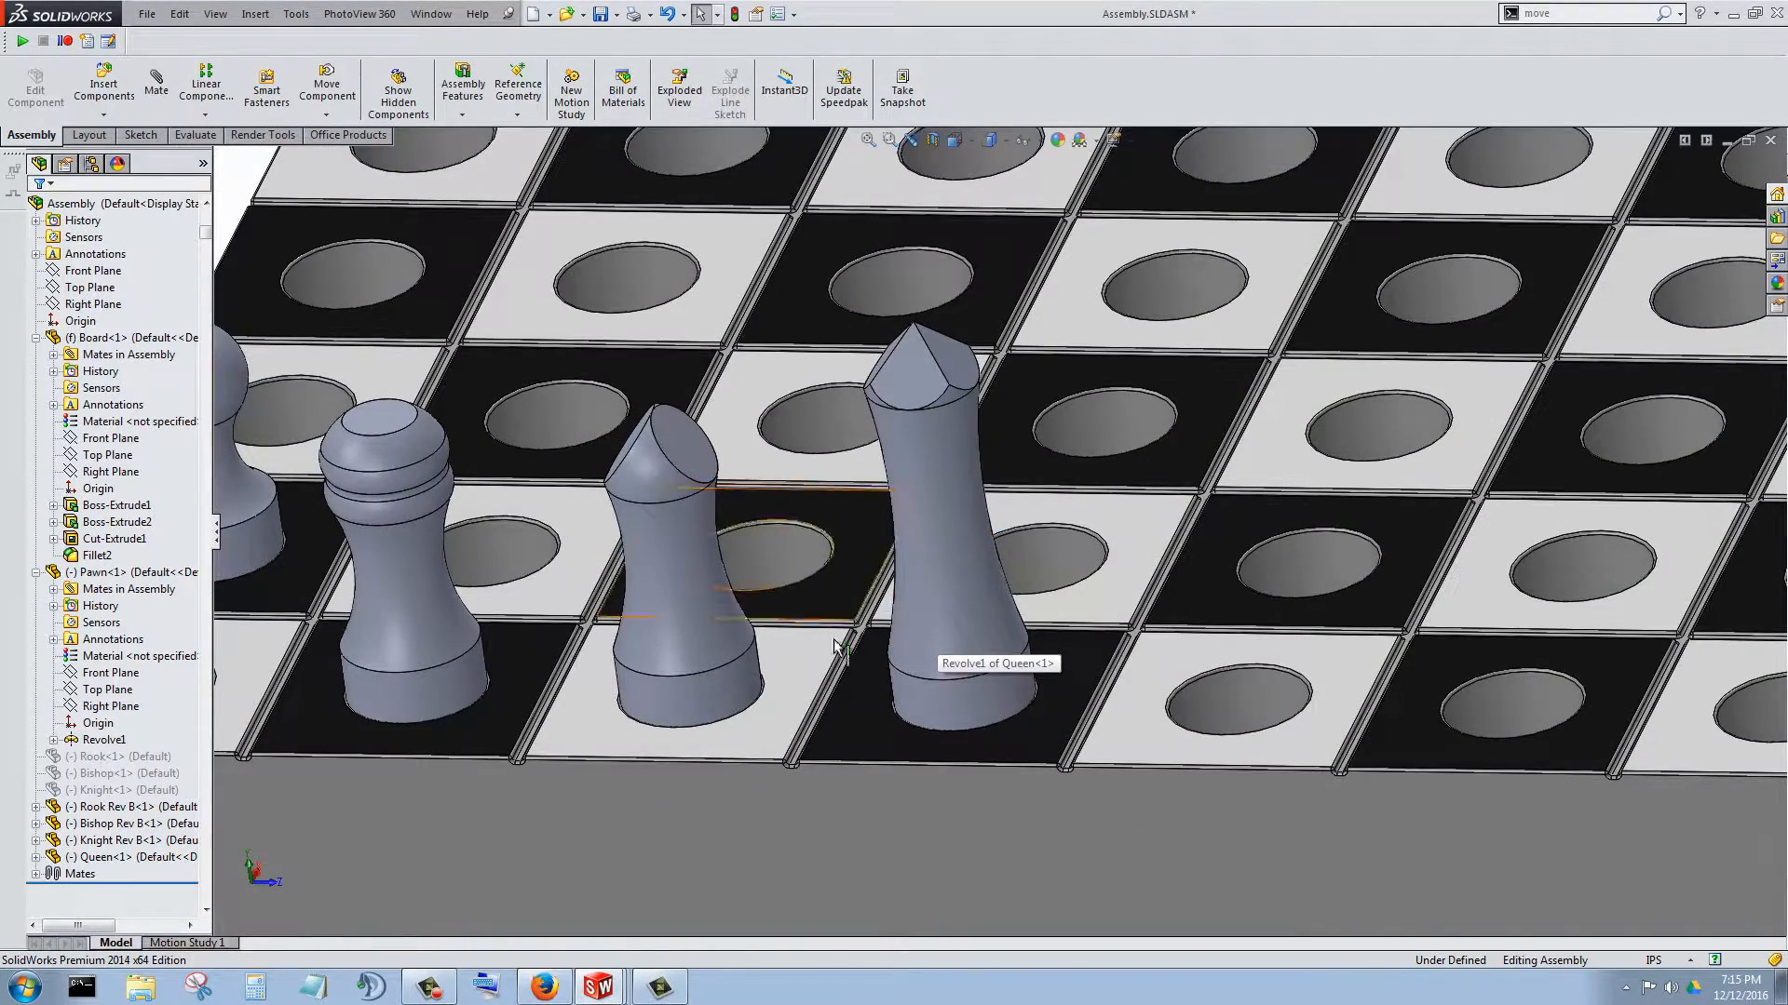
scroll(823, 657, "up", 3)
scroll(678, 539, "down", 2)
scroll(678, 539, "down", 2)
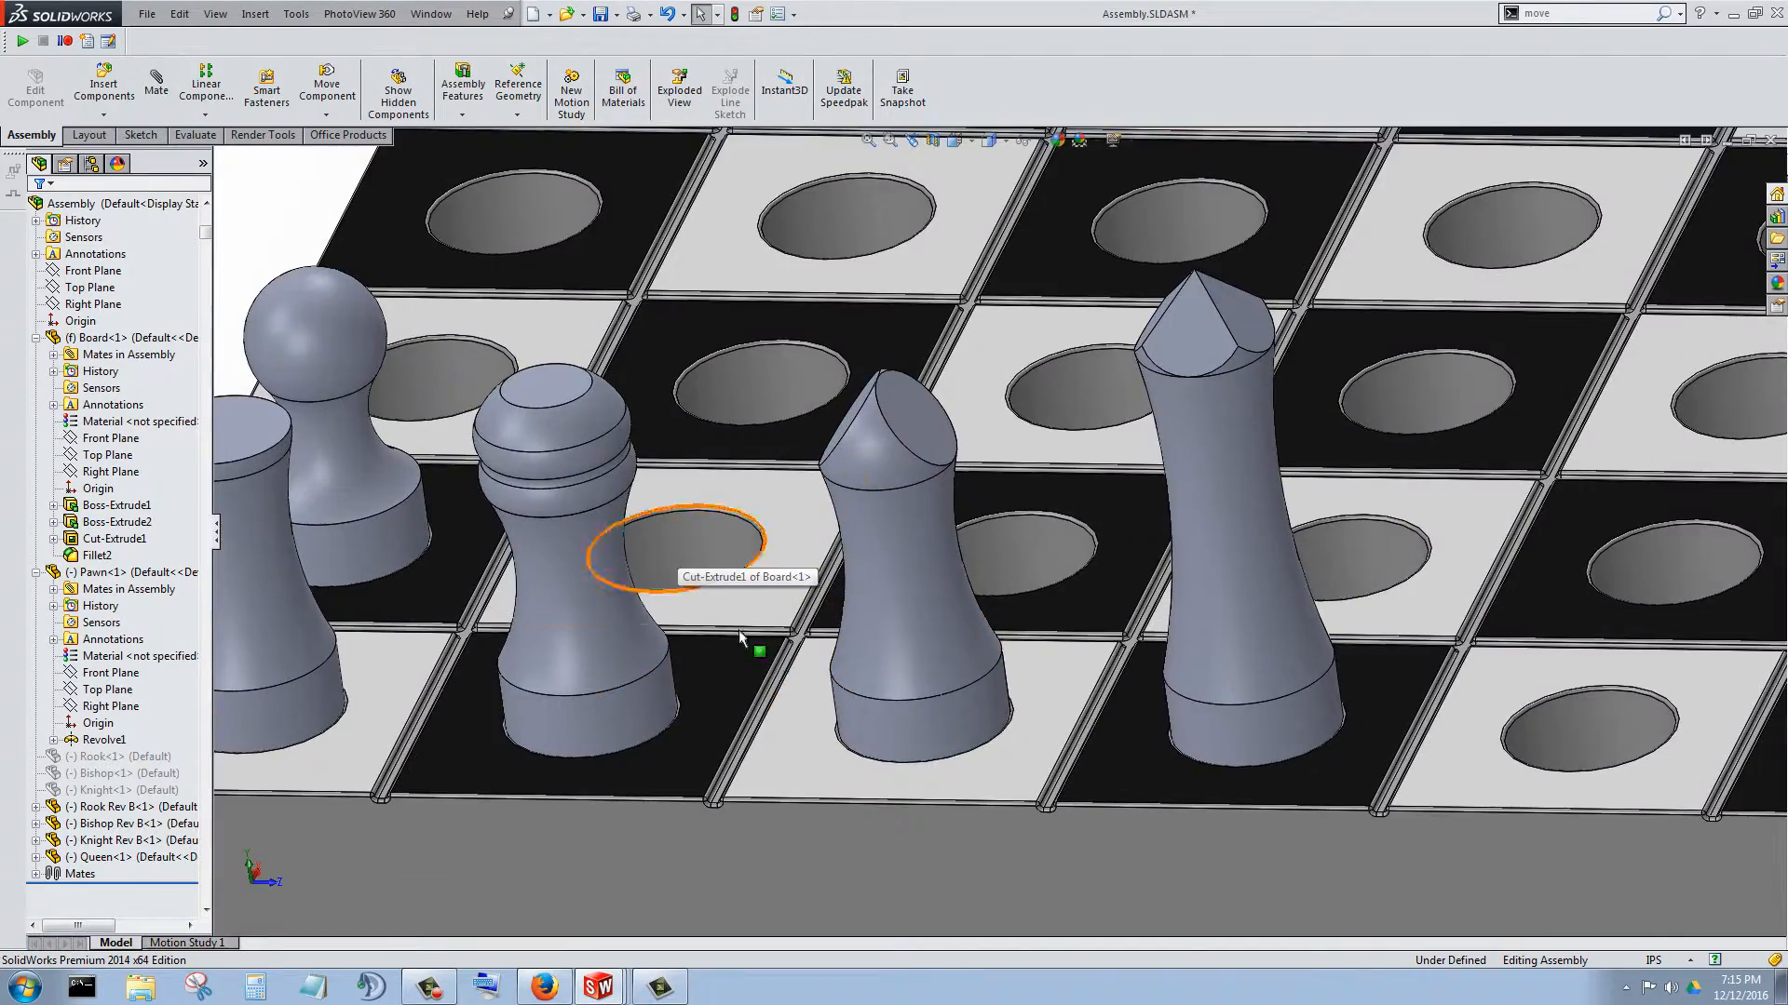
scroll(1017, 644, "up", 2)
middle_click_drag(991, 649, 1081, 606)
scroll(1081, 606, "up", 3)
scroll(892, 549, "down", 5)
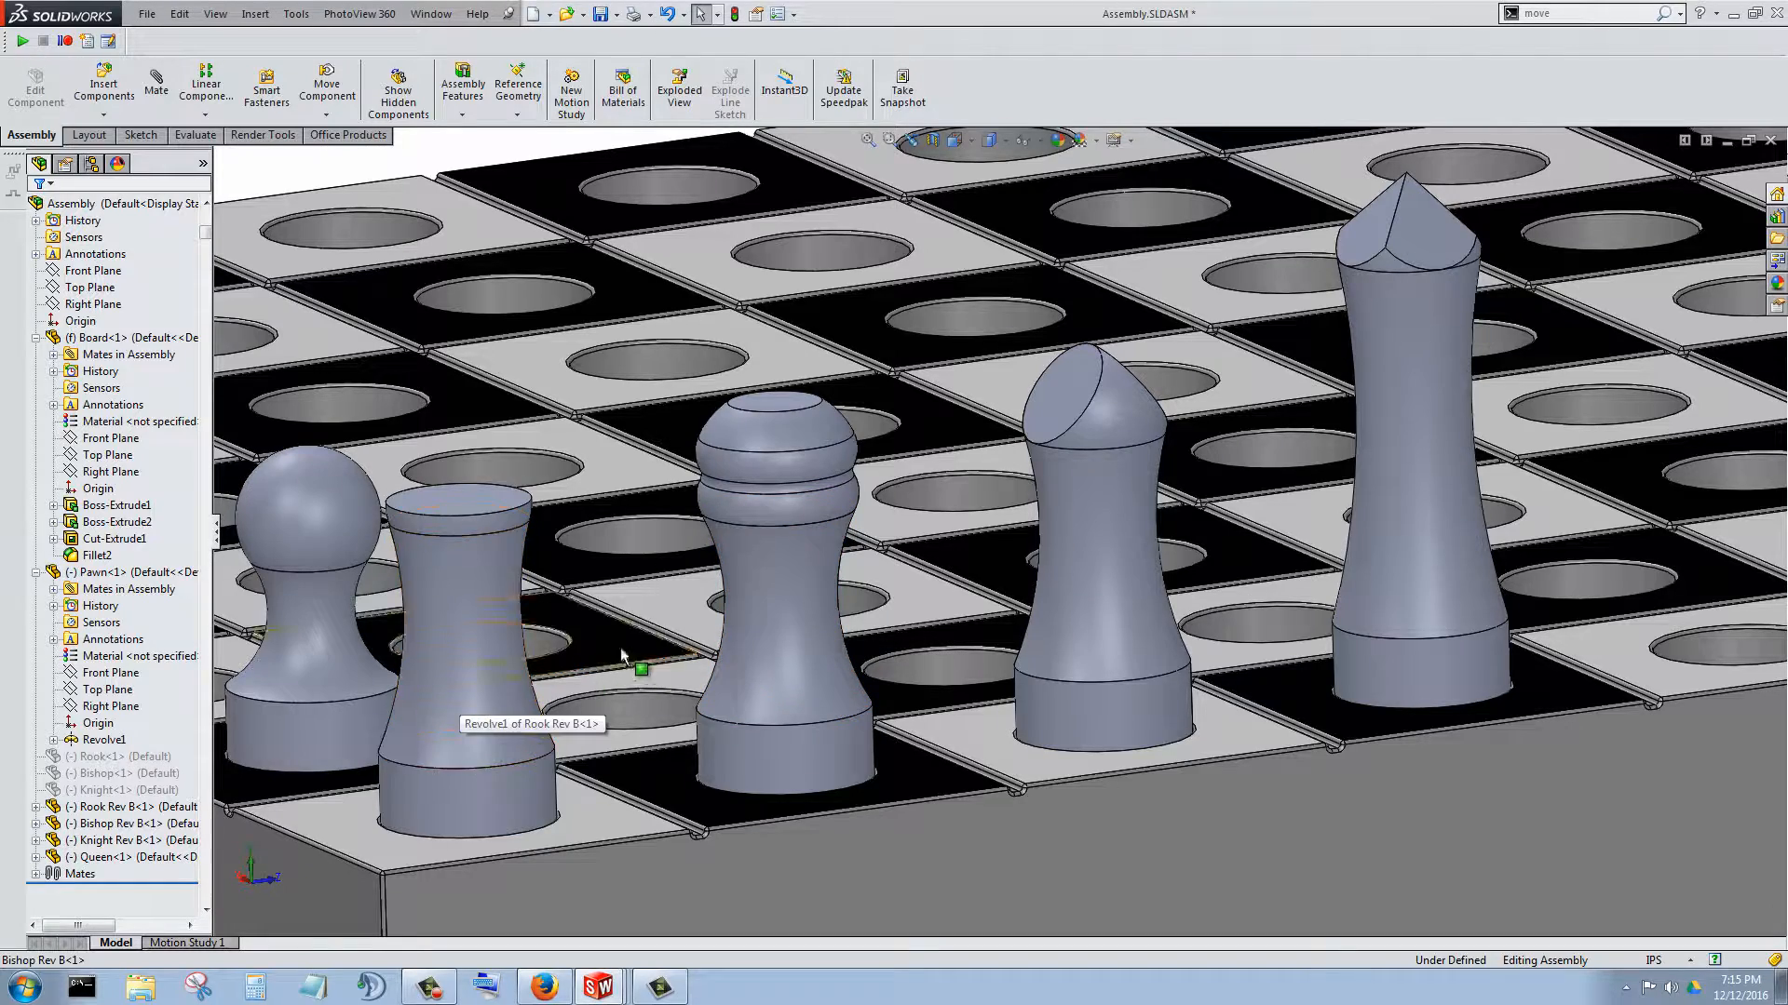
scroll(778, 639, "up", 2)
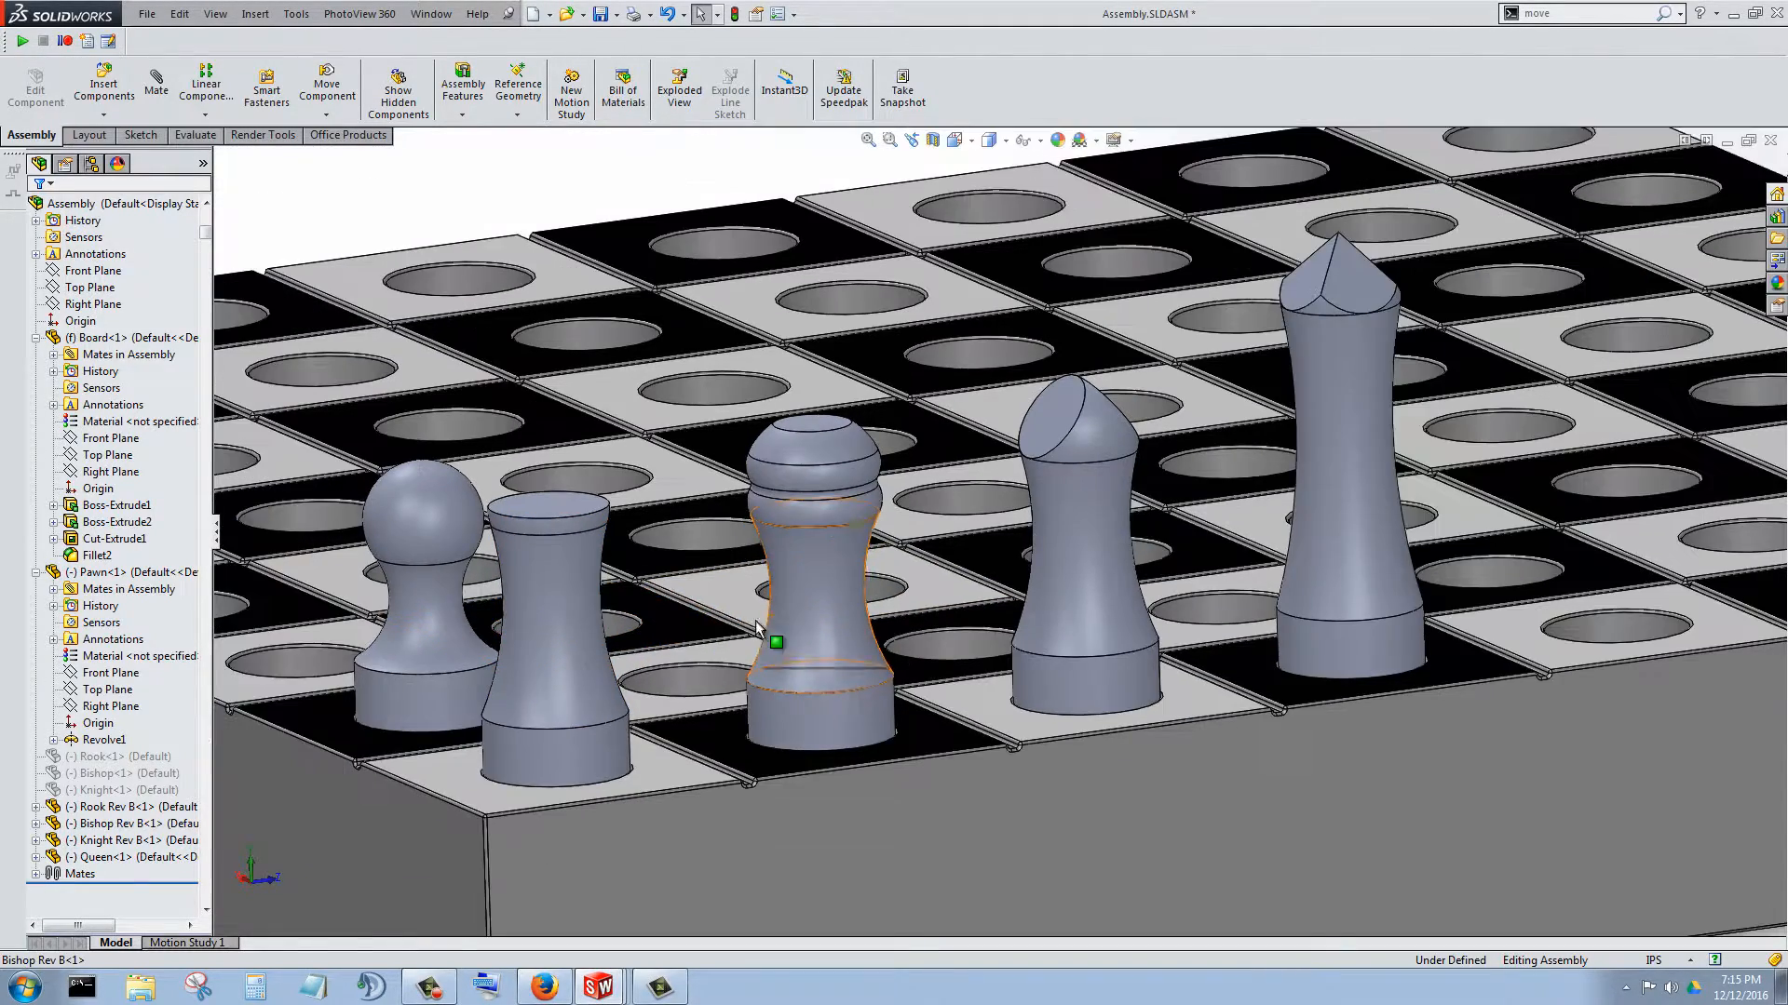
scroll(844, 635, "down", 5)
scroll(844, 633, "up", 5)
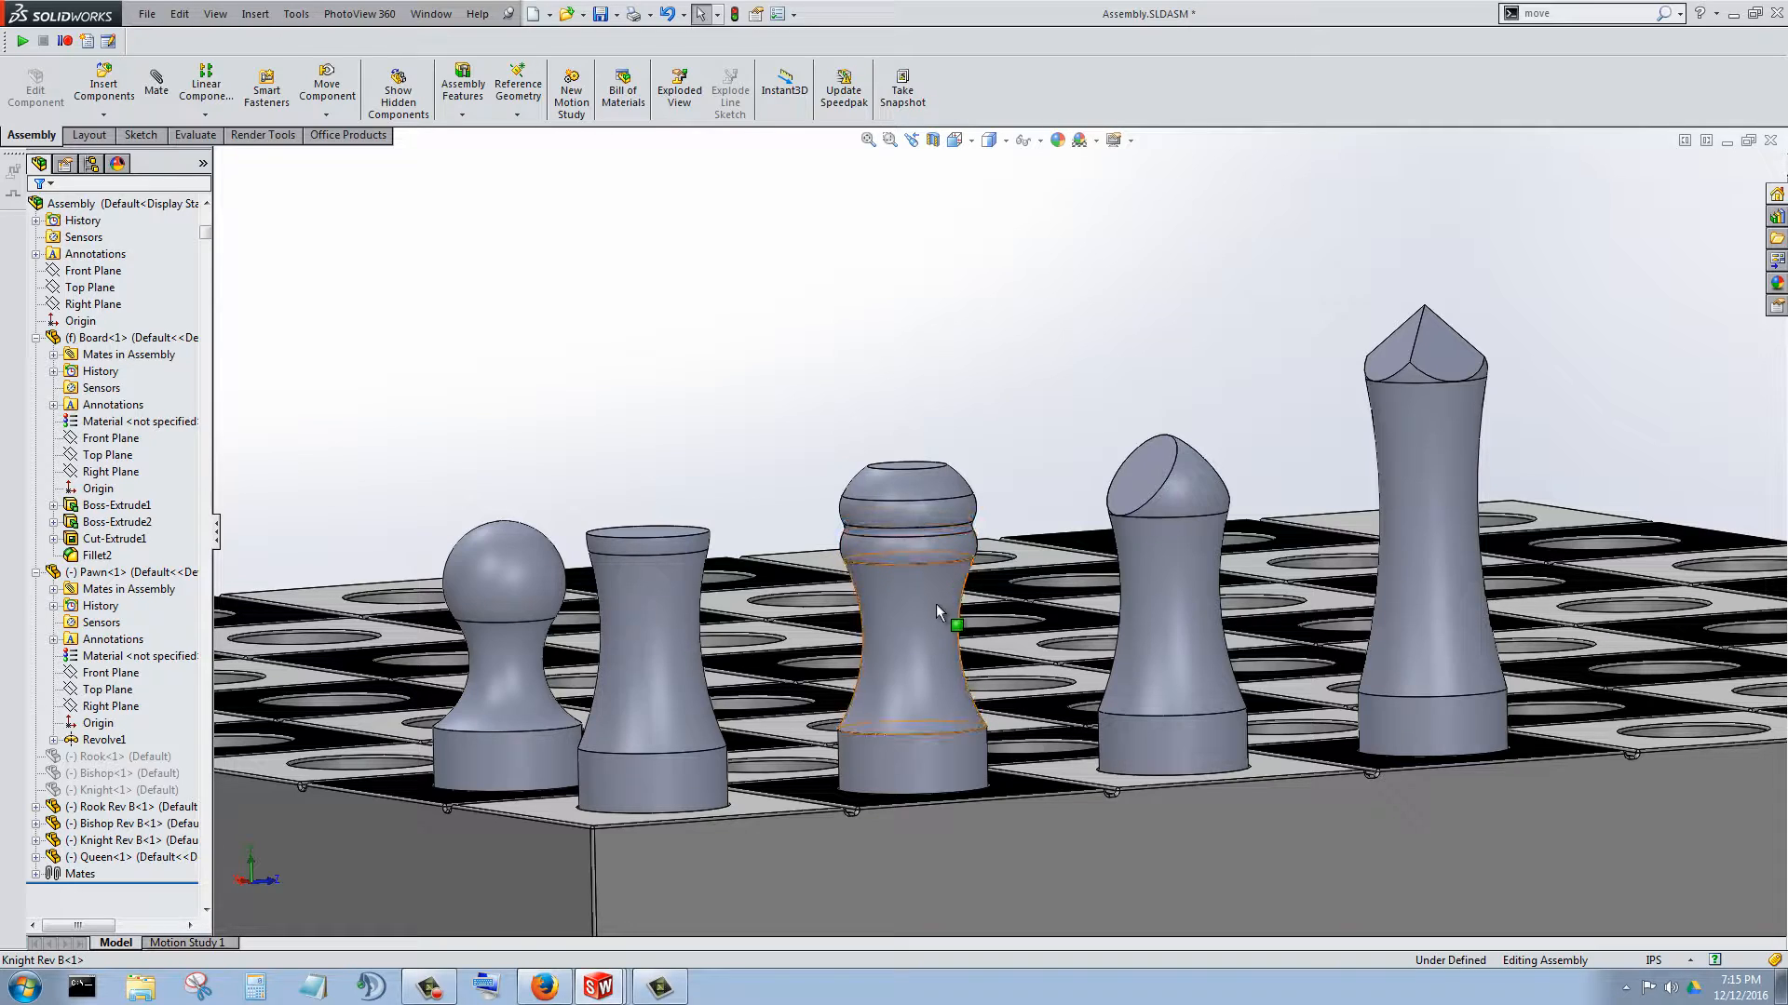
- Examine the knight's head up close and compare the five pieces on the board from the front and rear sides
scroll(917, 521, "down", 2)
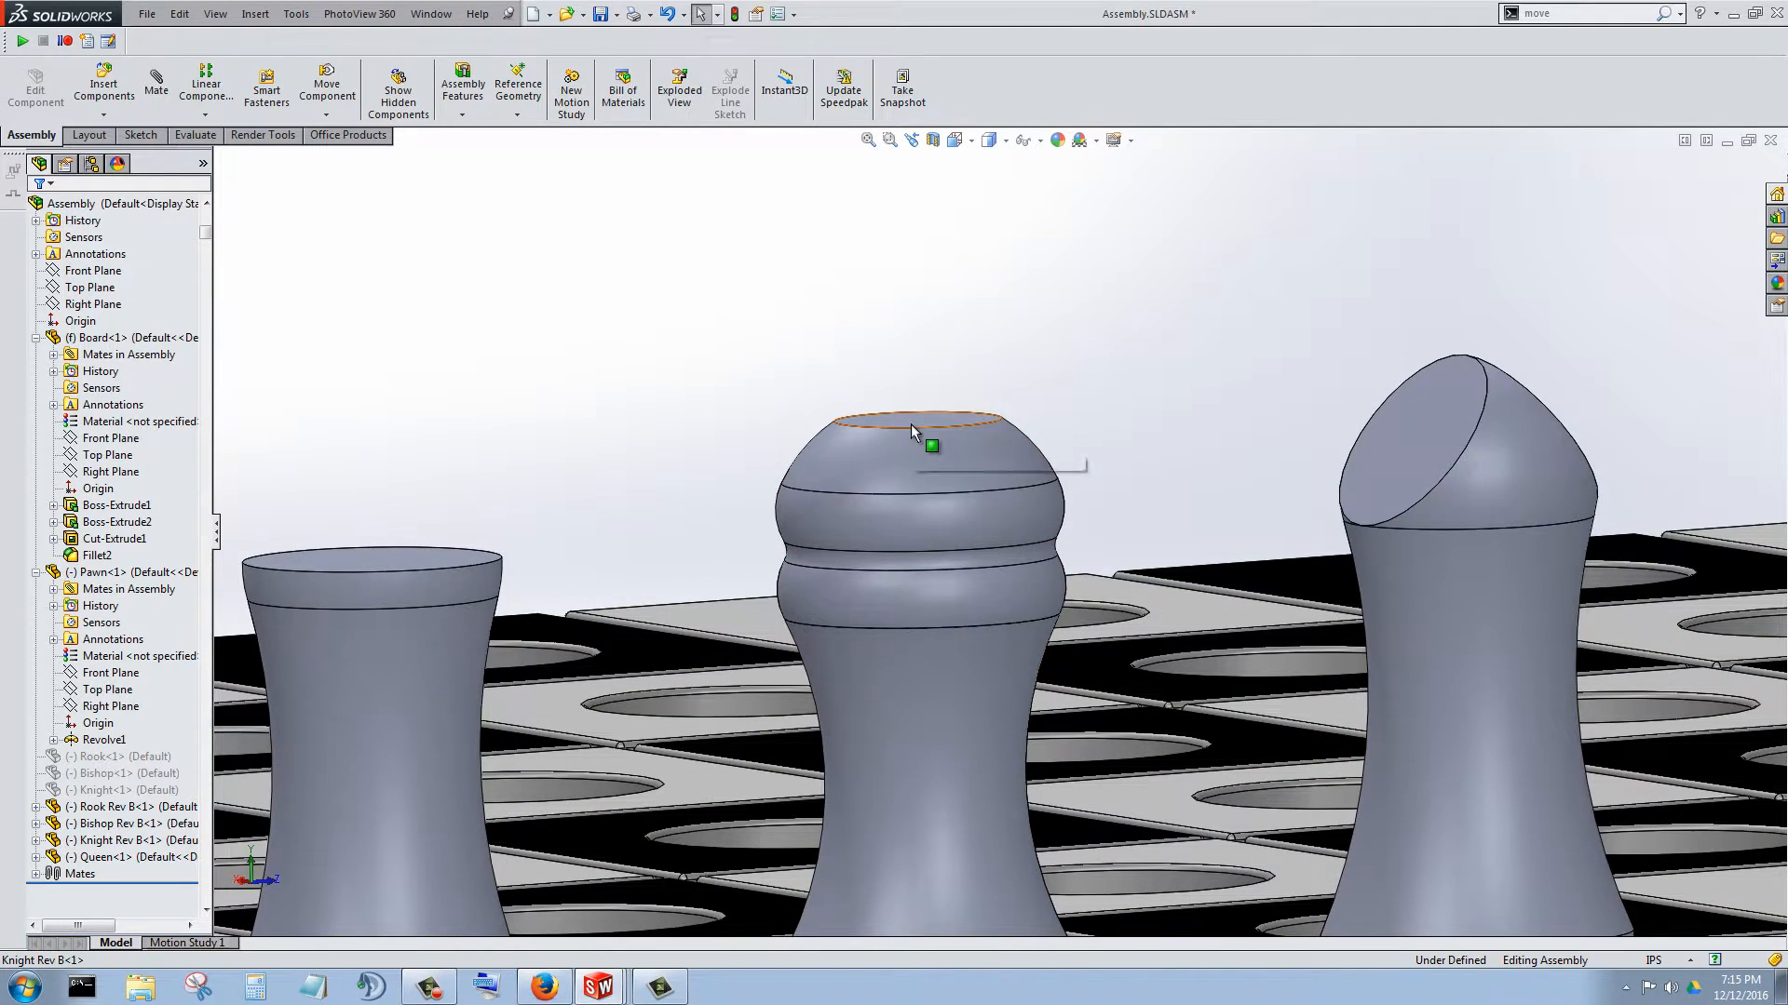
scroll(911, 423, "down", 3)
scroll(931, 507, "down", 3)
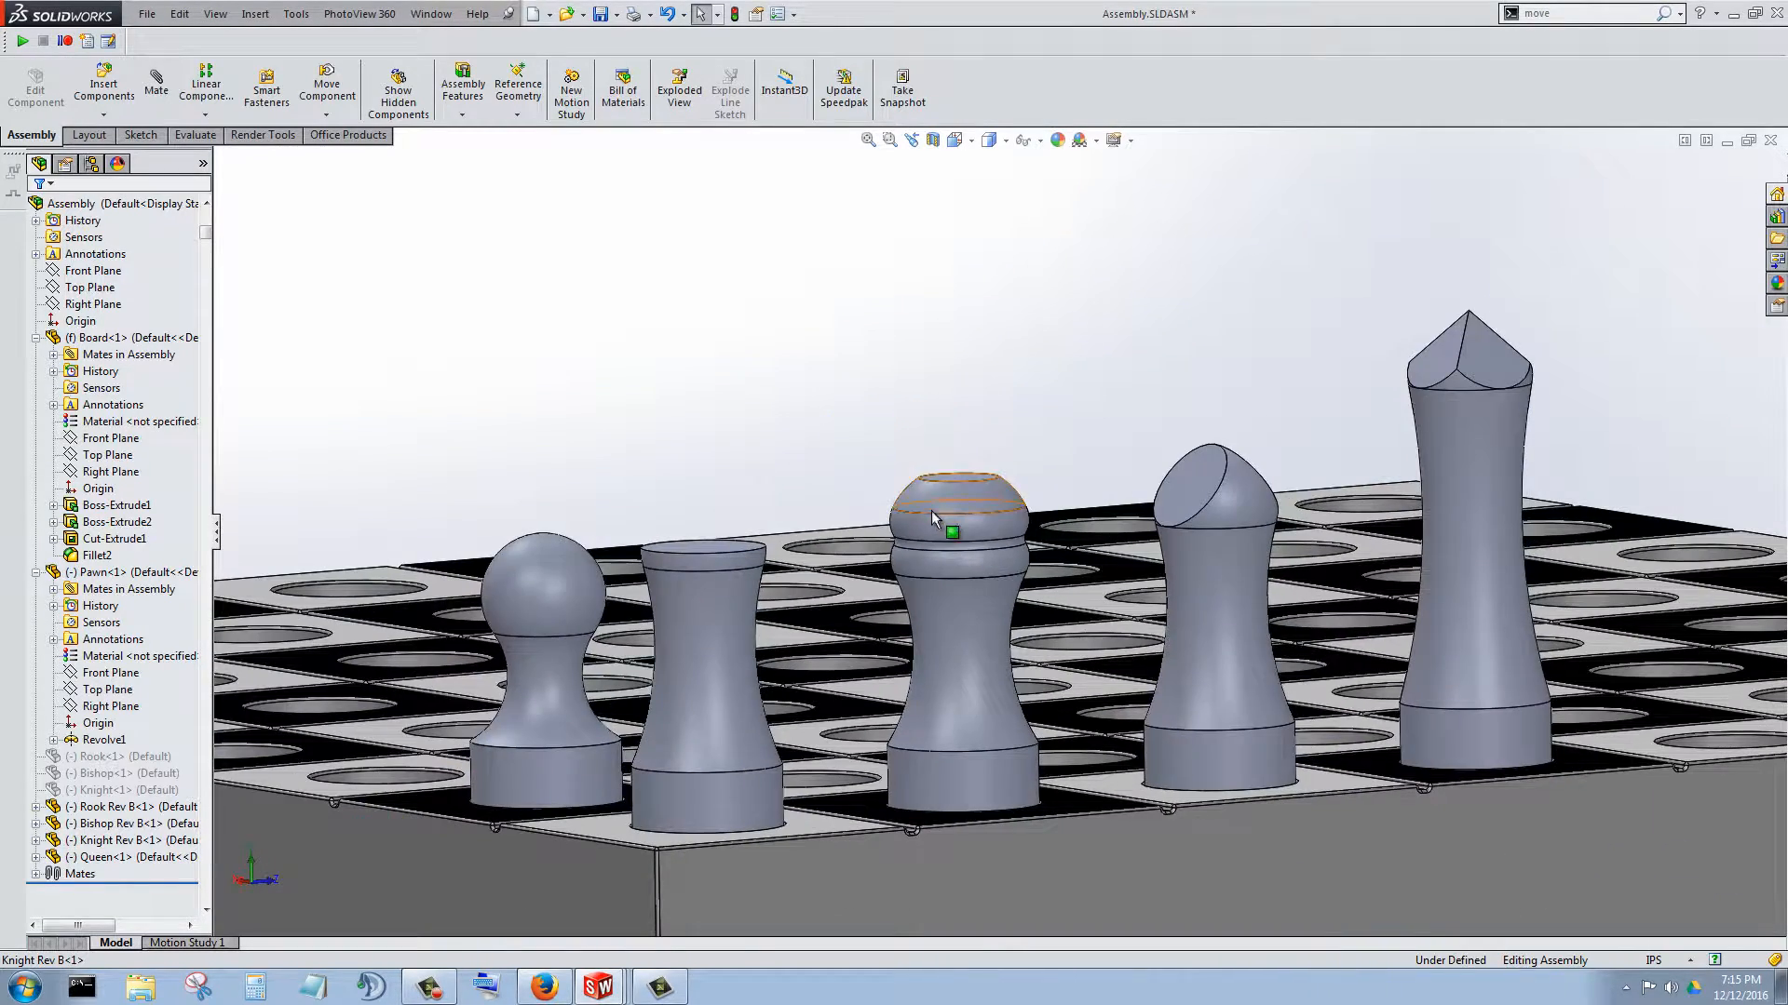
scroll(936, 522, "down", 2)
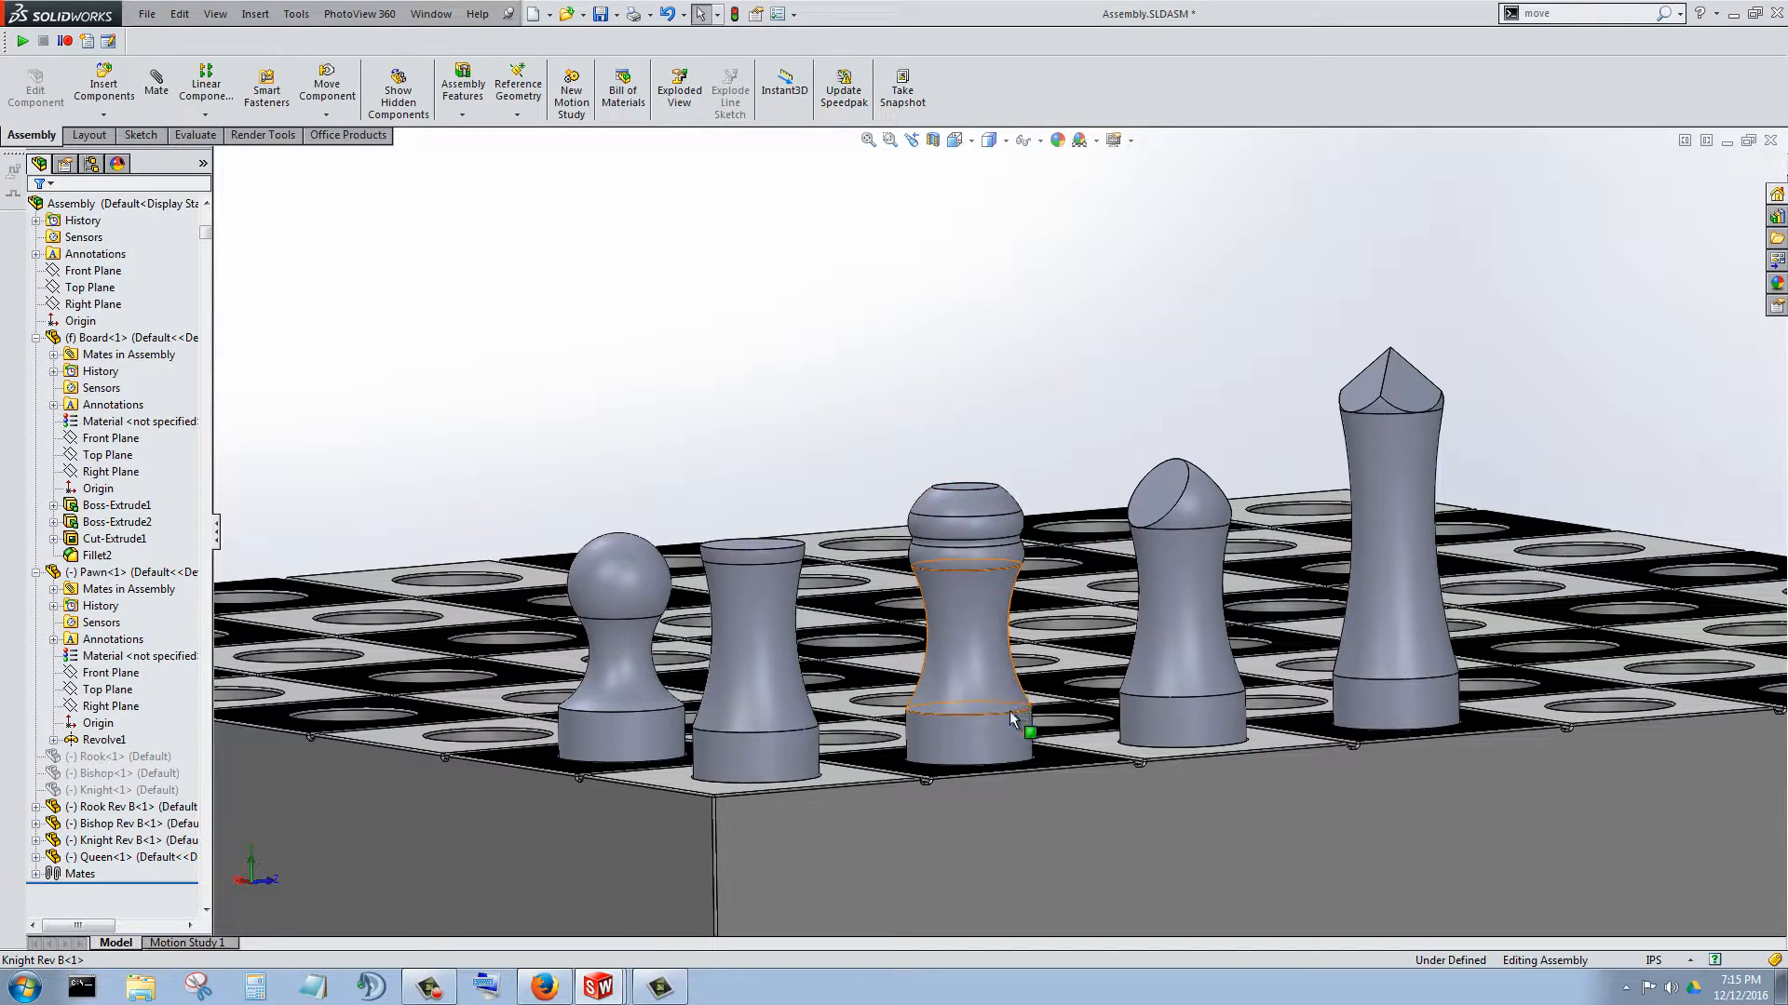
middle_click_drag(1355, 710, 1213, 777)
scroll(1215, 775, "up", 5)
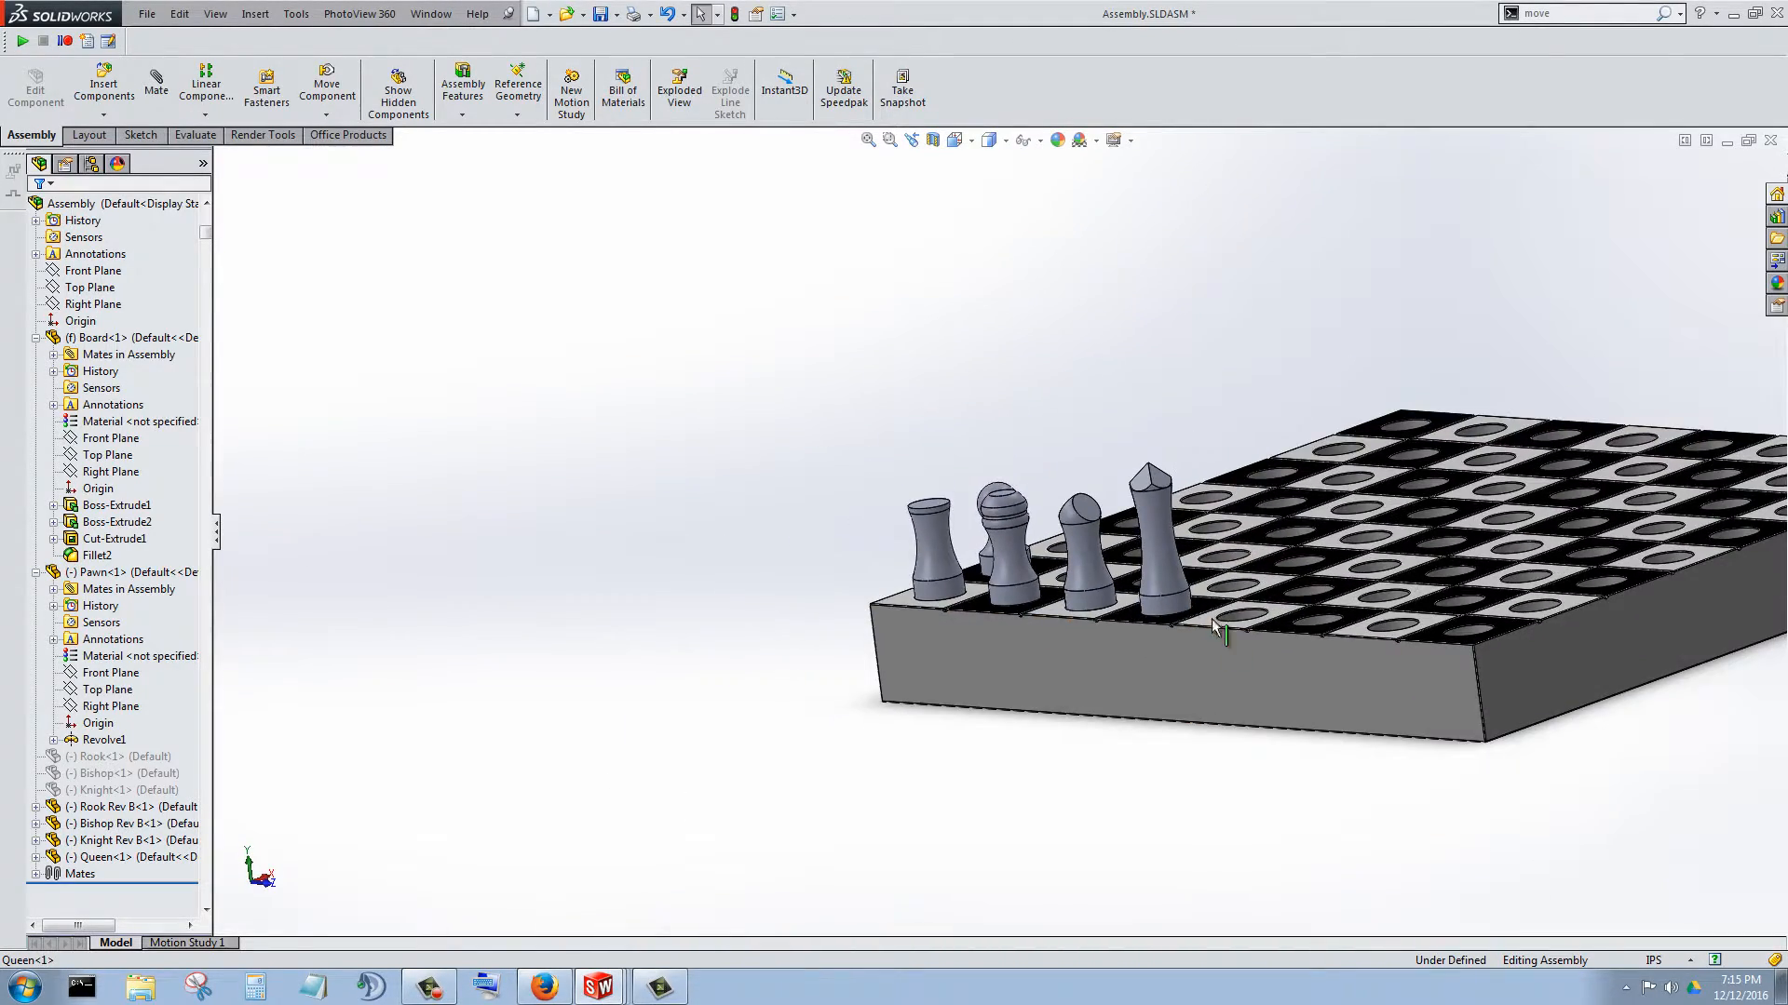
mouse_move(1223, 626)
middle_mouse_down()
mouse_move(1239, 565)
mouse_move(1247, 611)
middle_mouse_up()
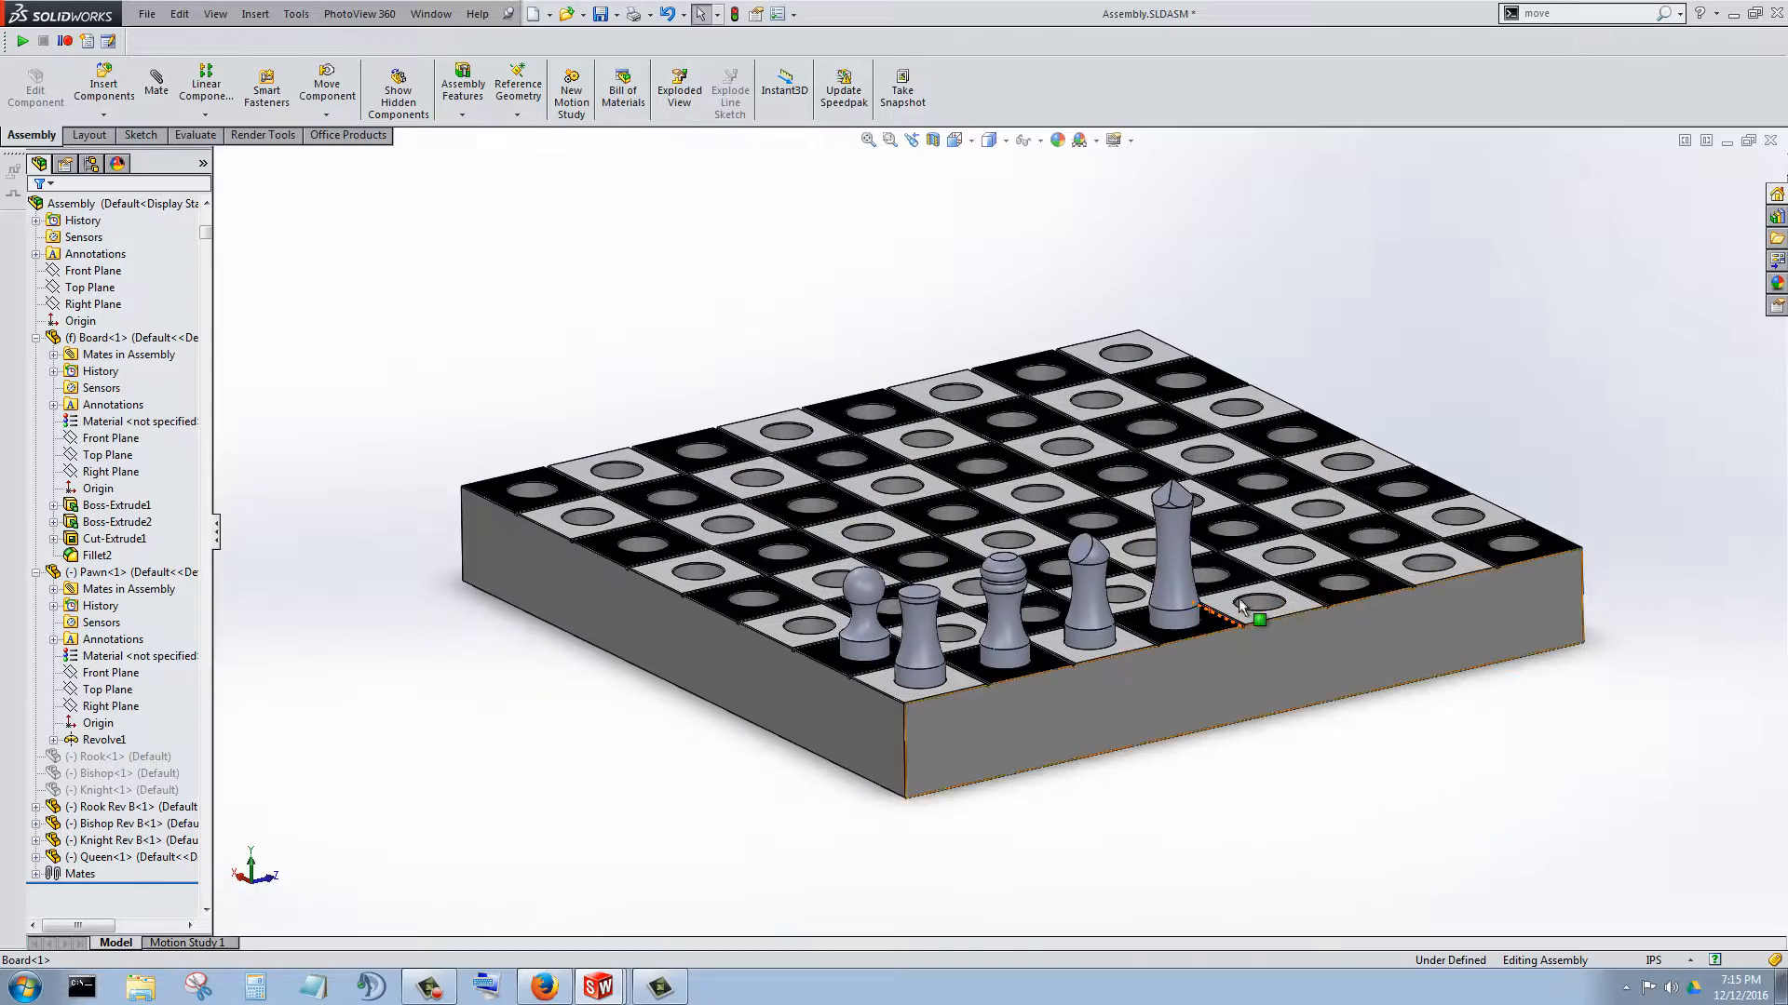
scroll(1145, 570, "up", 5)
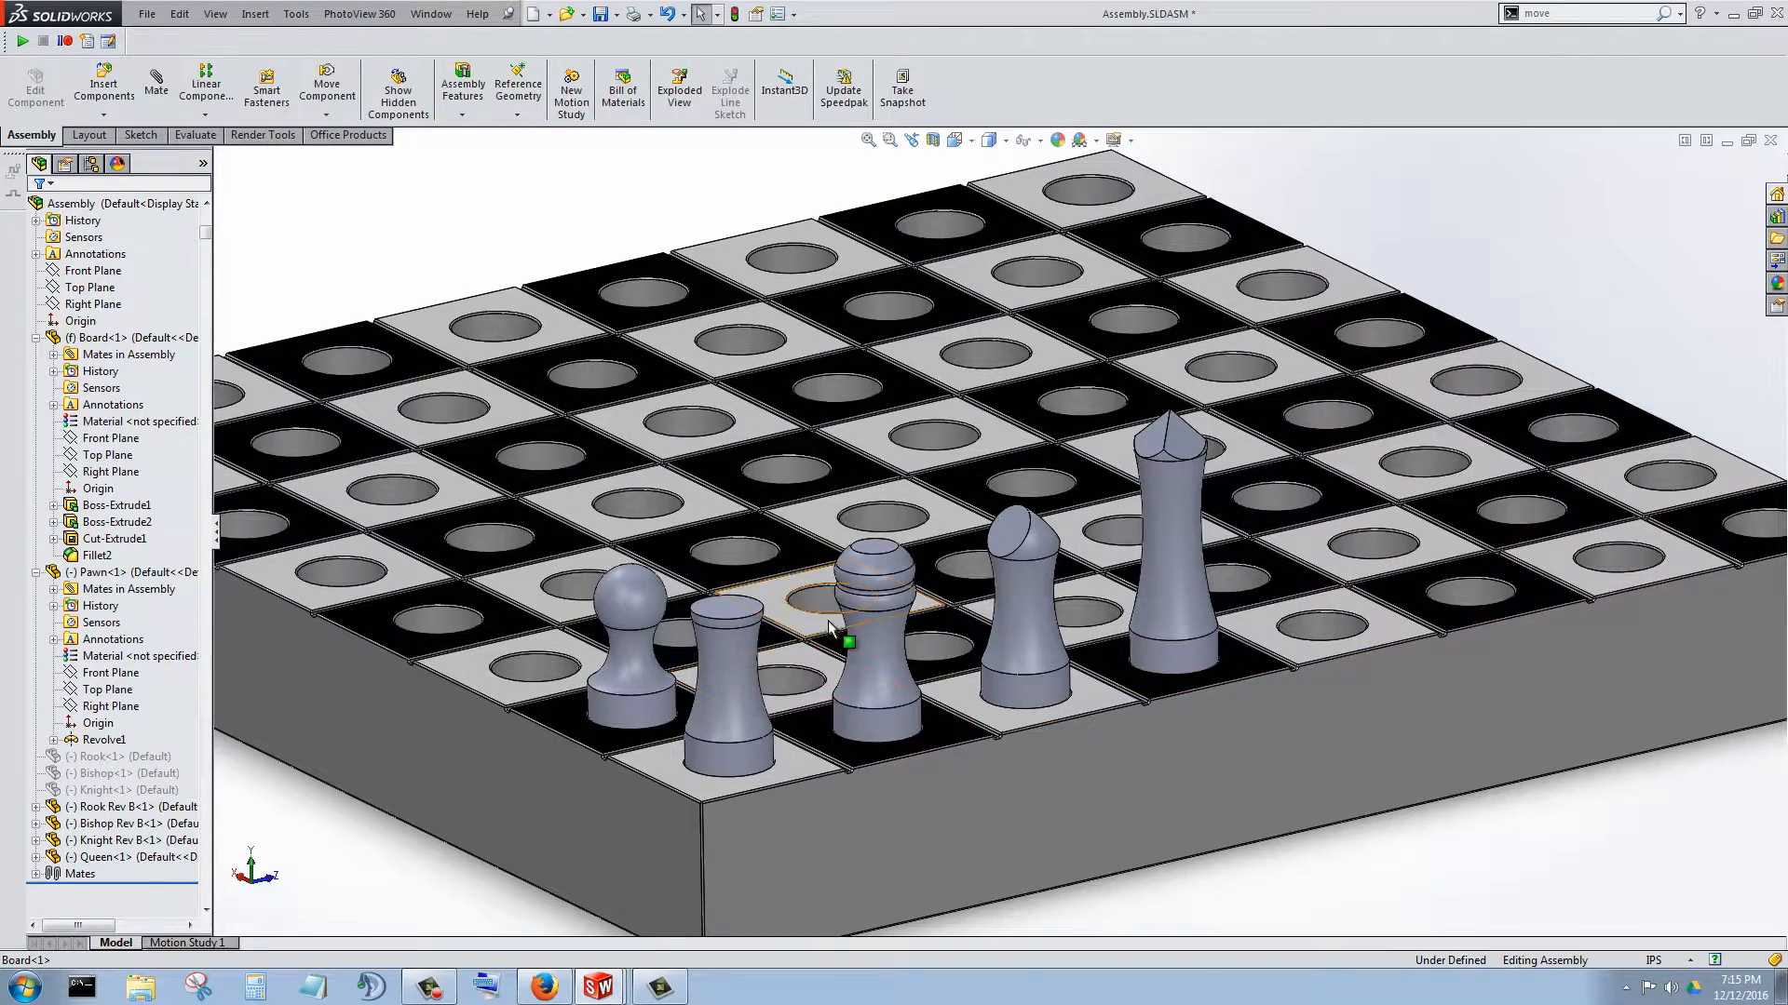
middle_click_drag(780, 657, 1158, 695)
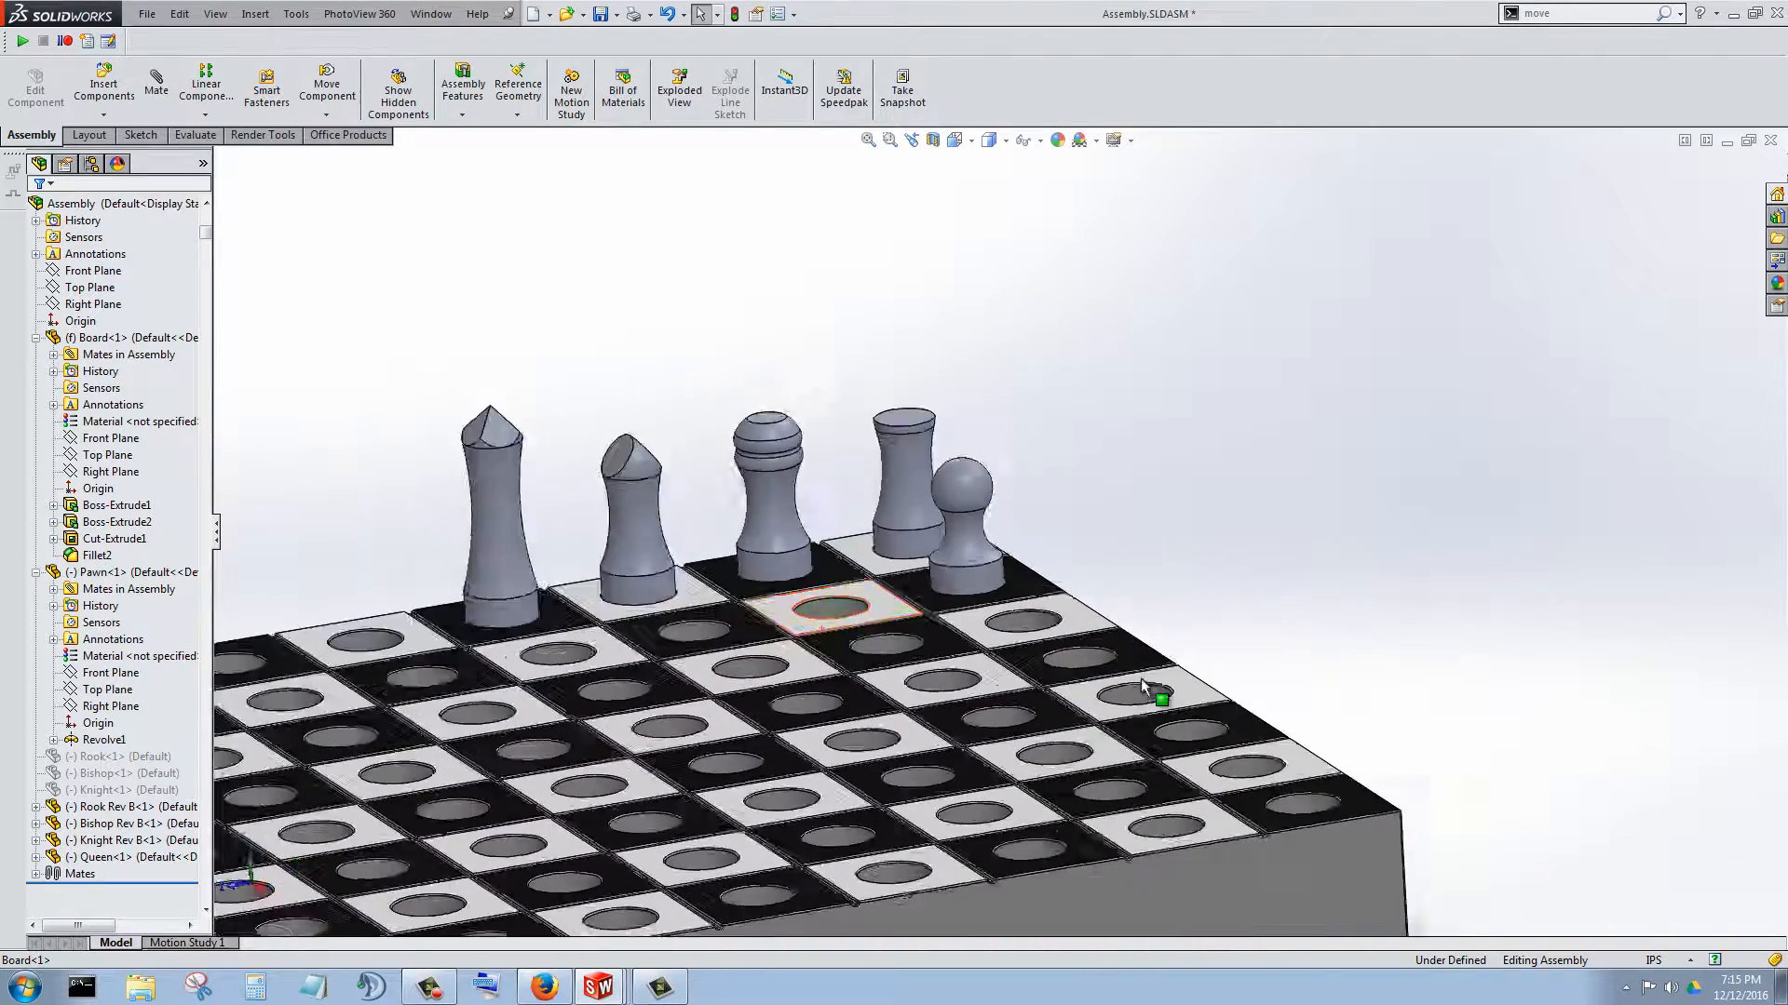
scroll(1155, 693, "up", 4)
scroll(756, 571, "down", 3)
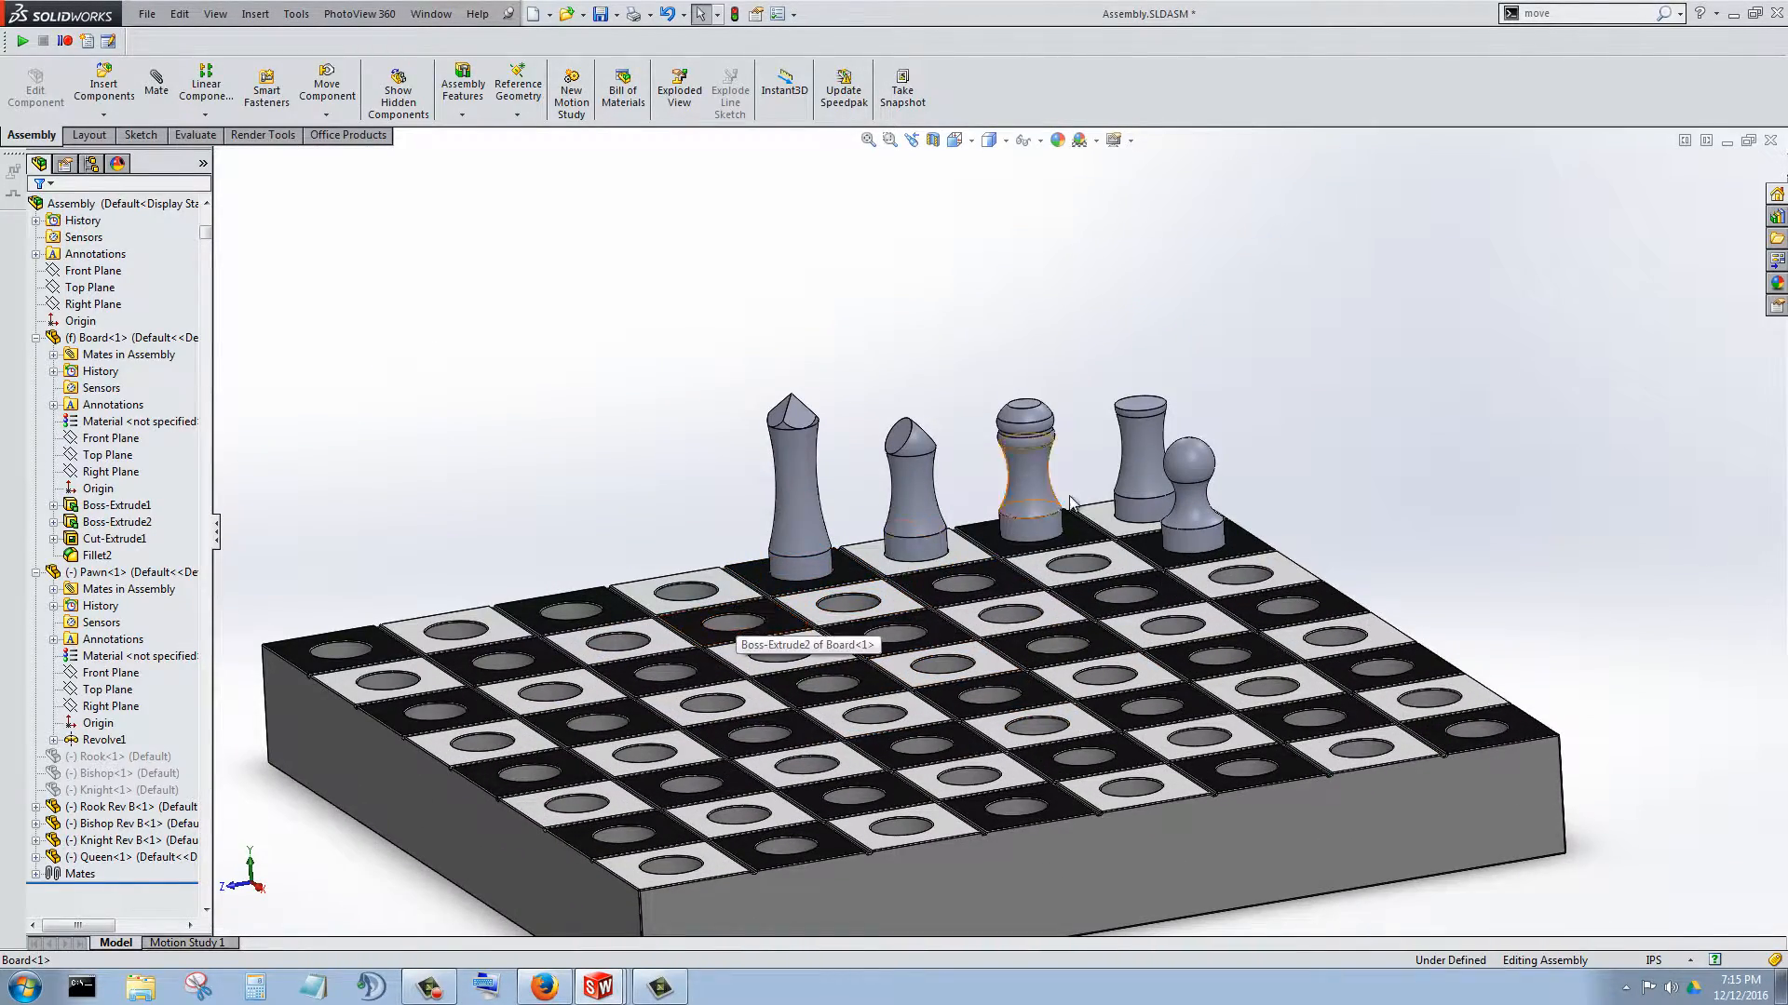
scroll(1112, 496, "down", 2)
left_click(1212, 575)
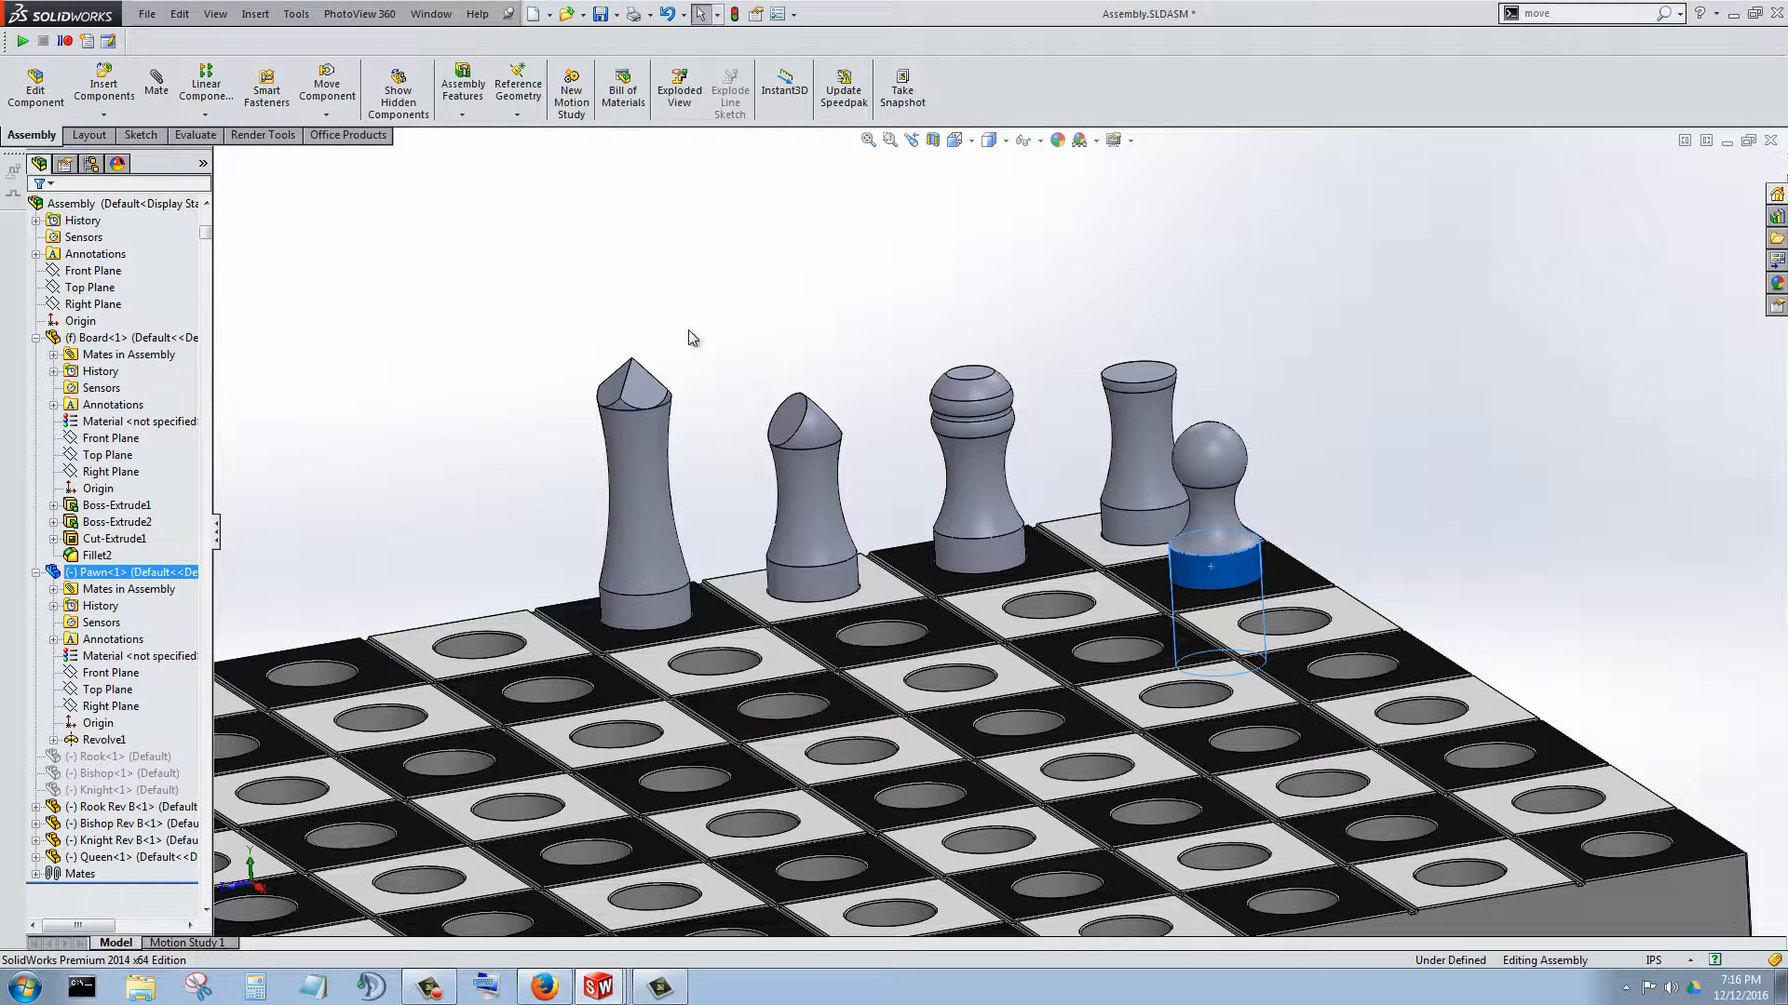
- Insert seven more copies of the Pawn part in a row beside the board's back edge, keeping the Insert Component command pinned
left_click(123, 115)
left_click(164, 142)
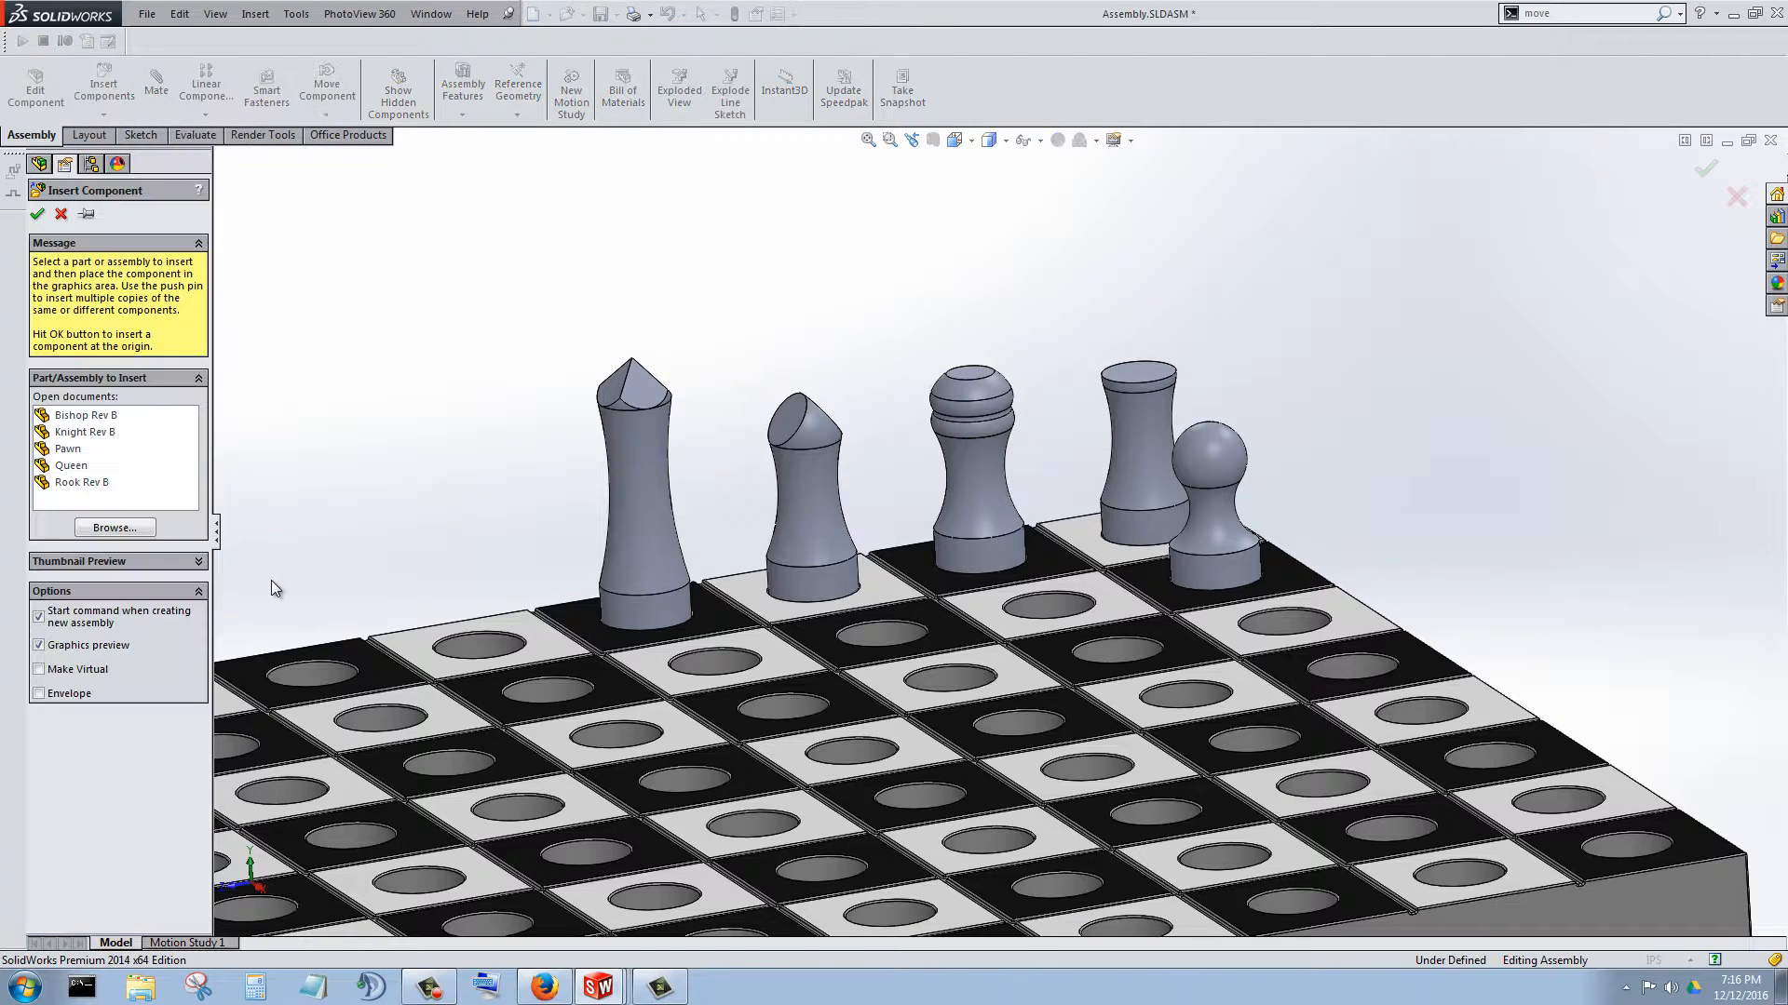
left_click(89, 213)
left_click(69, 450)
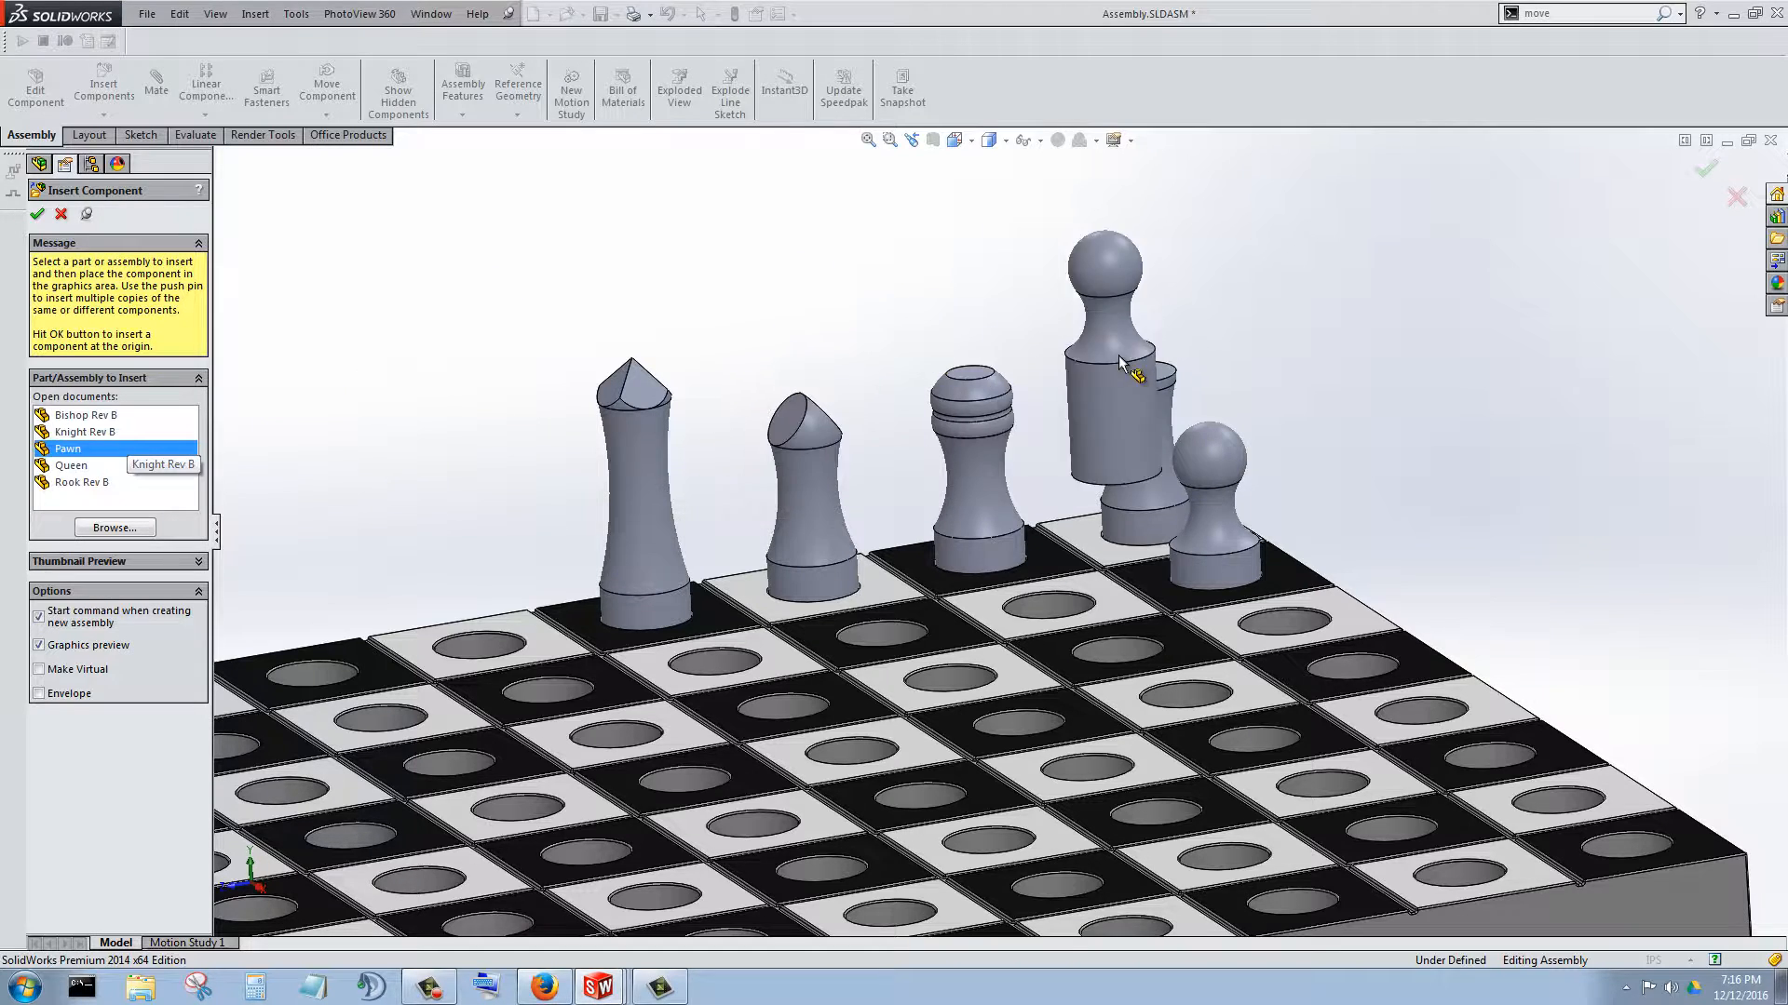
left_click(1029, 397)
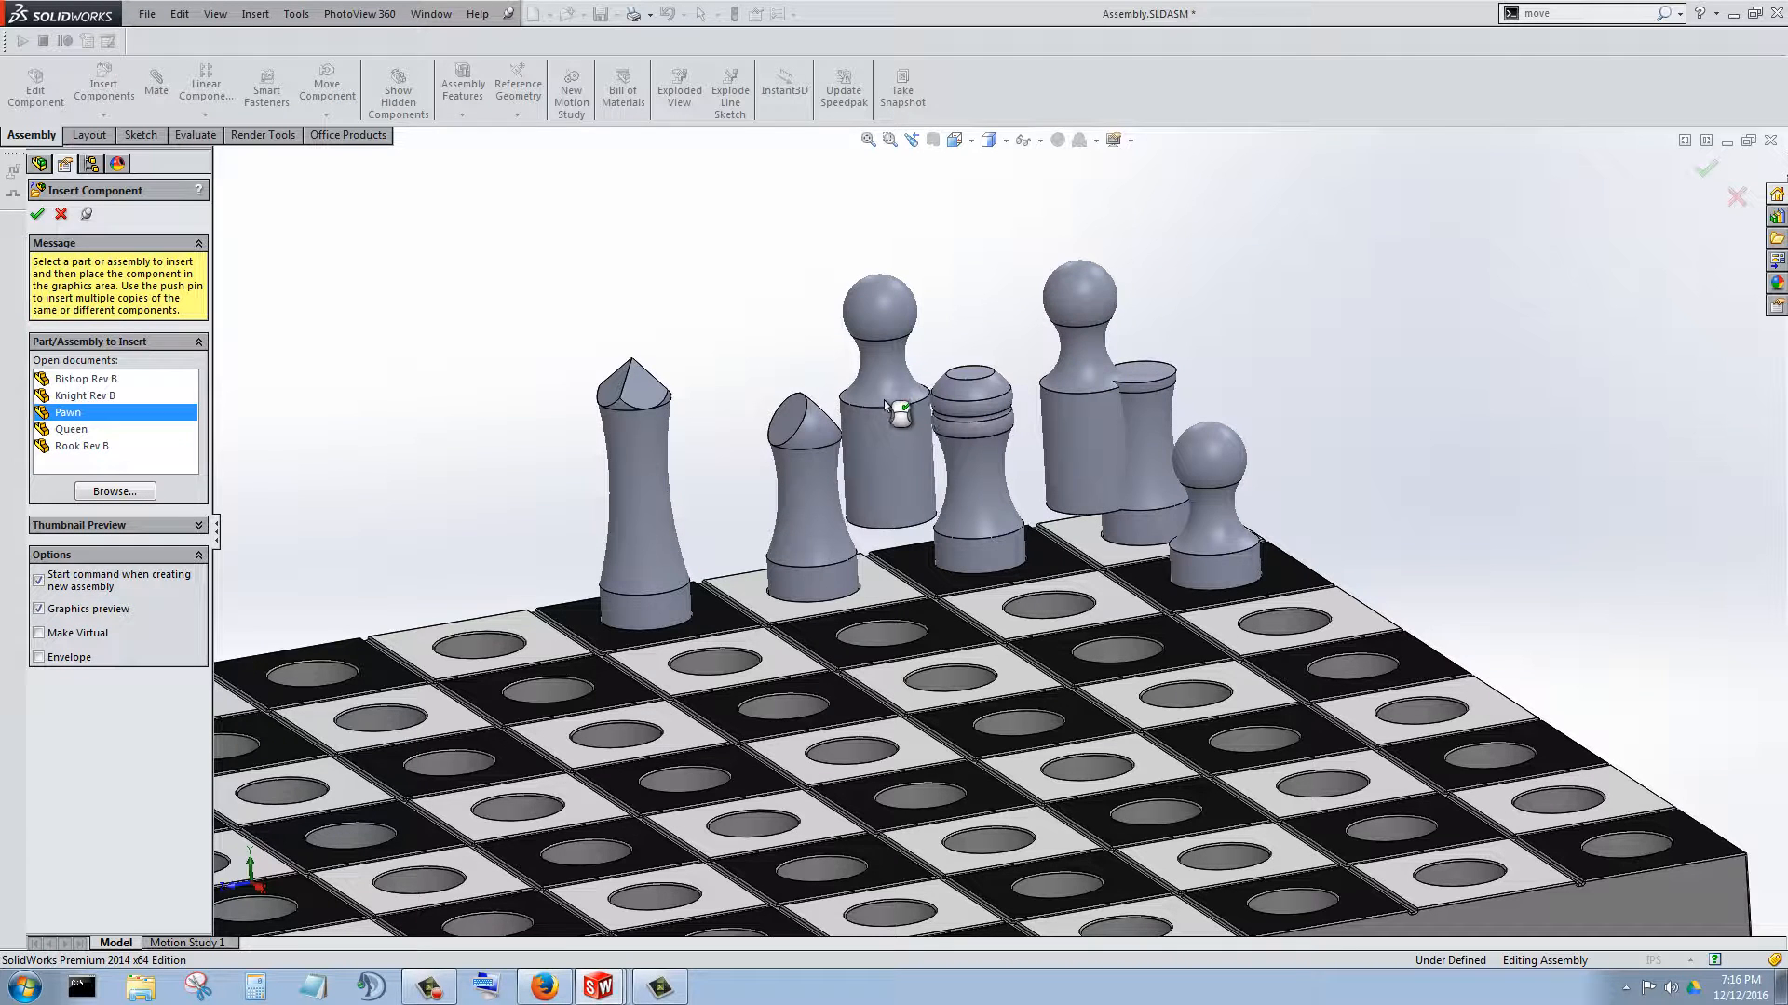
left_click(891, 411)
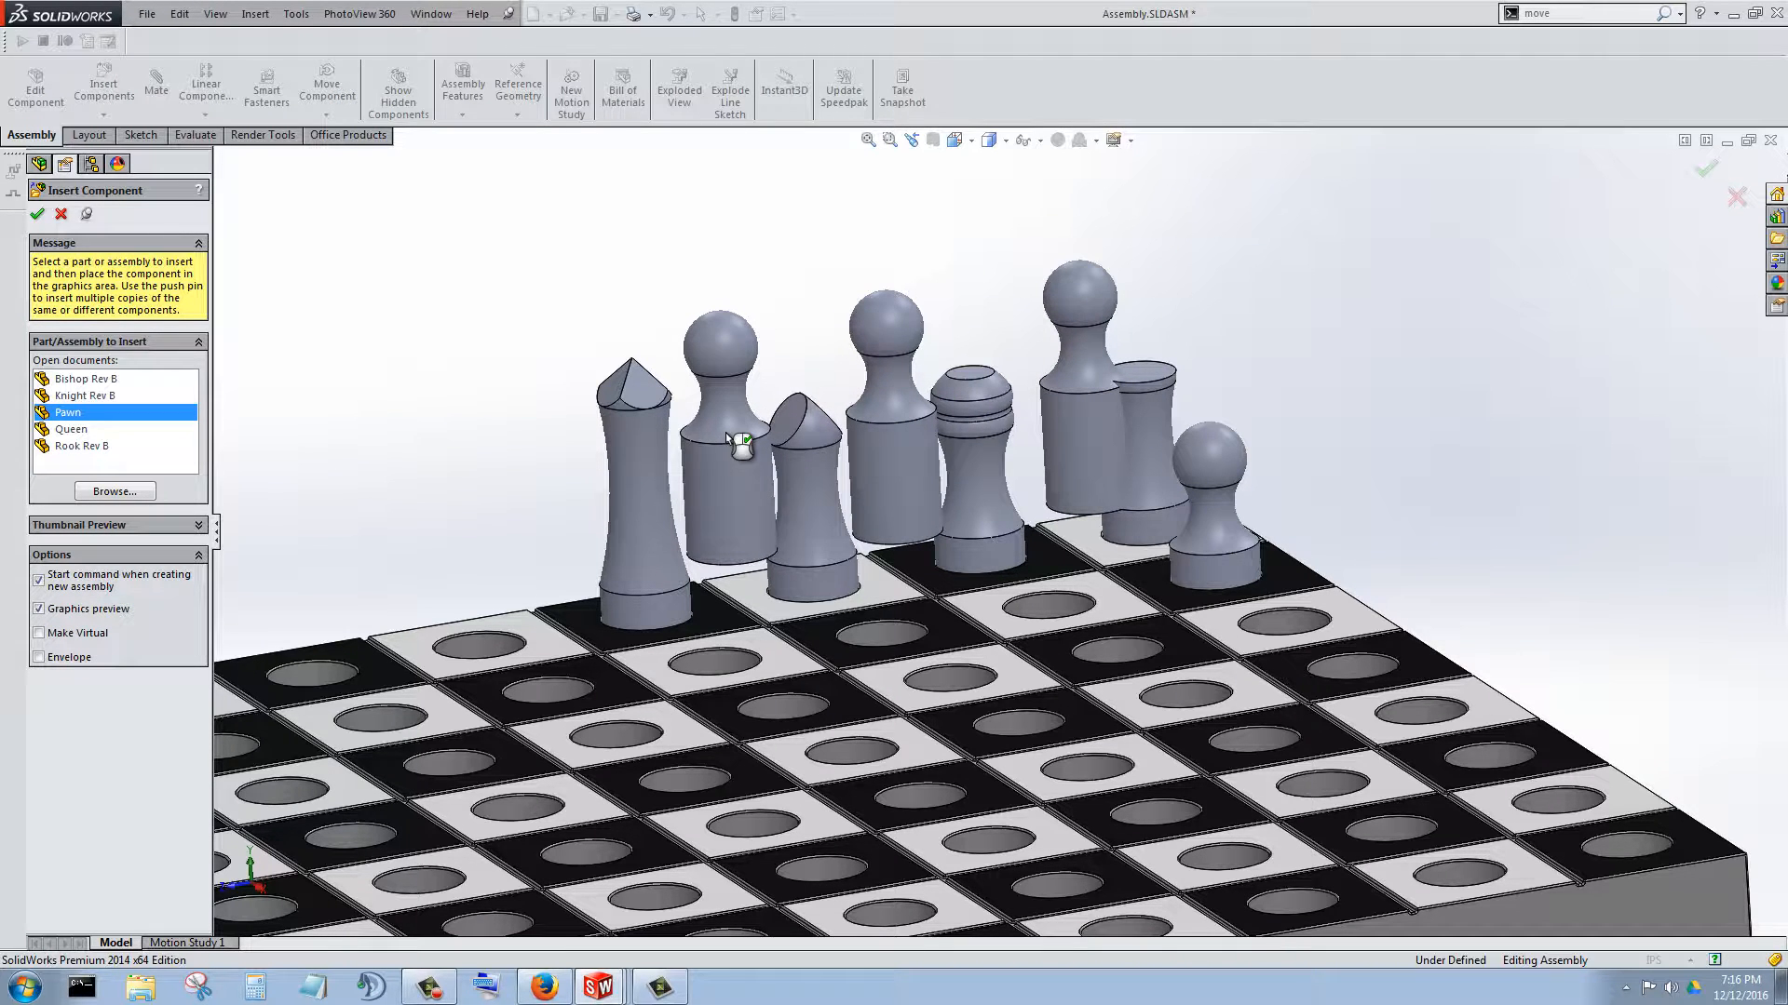
left_click(733, 436)
left_click(470, 477)
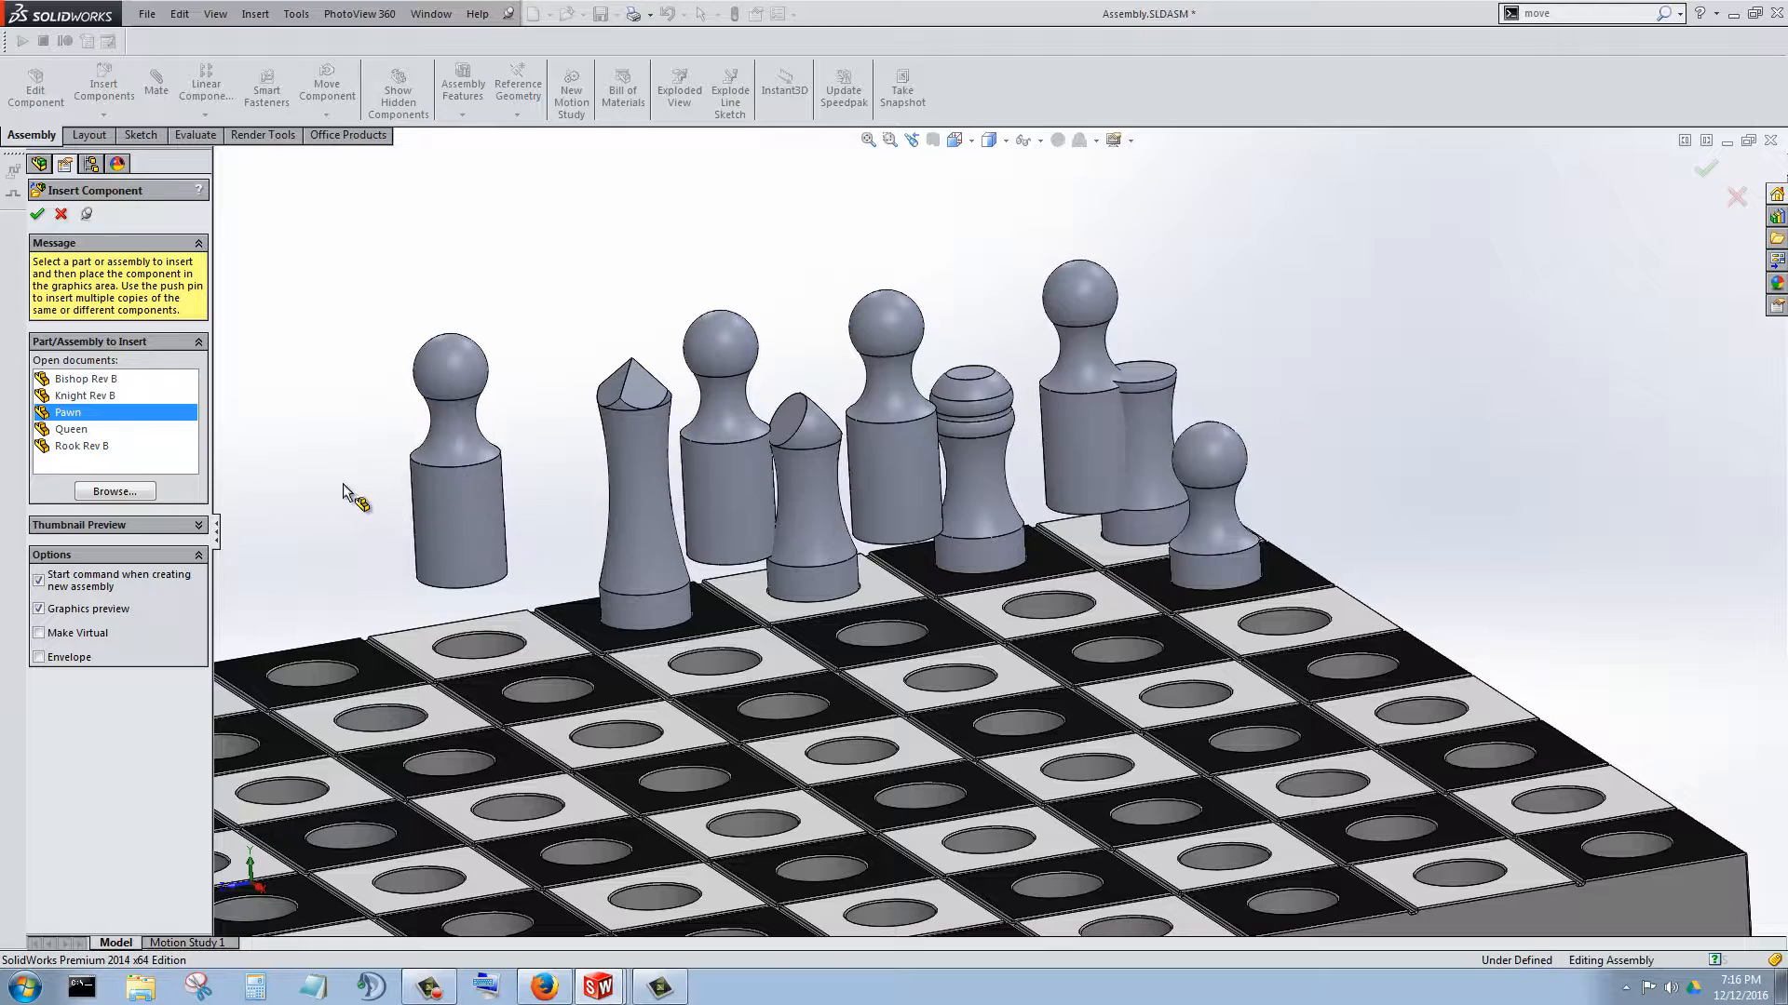
scroll(354, 519, "up", 2)
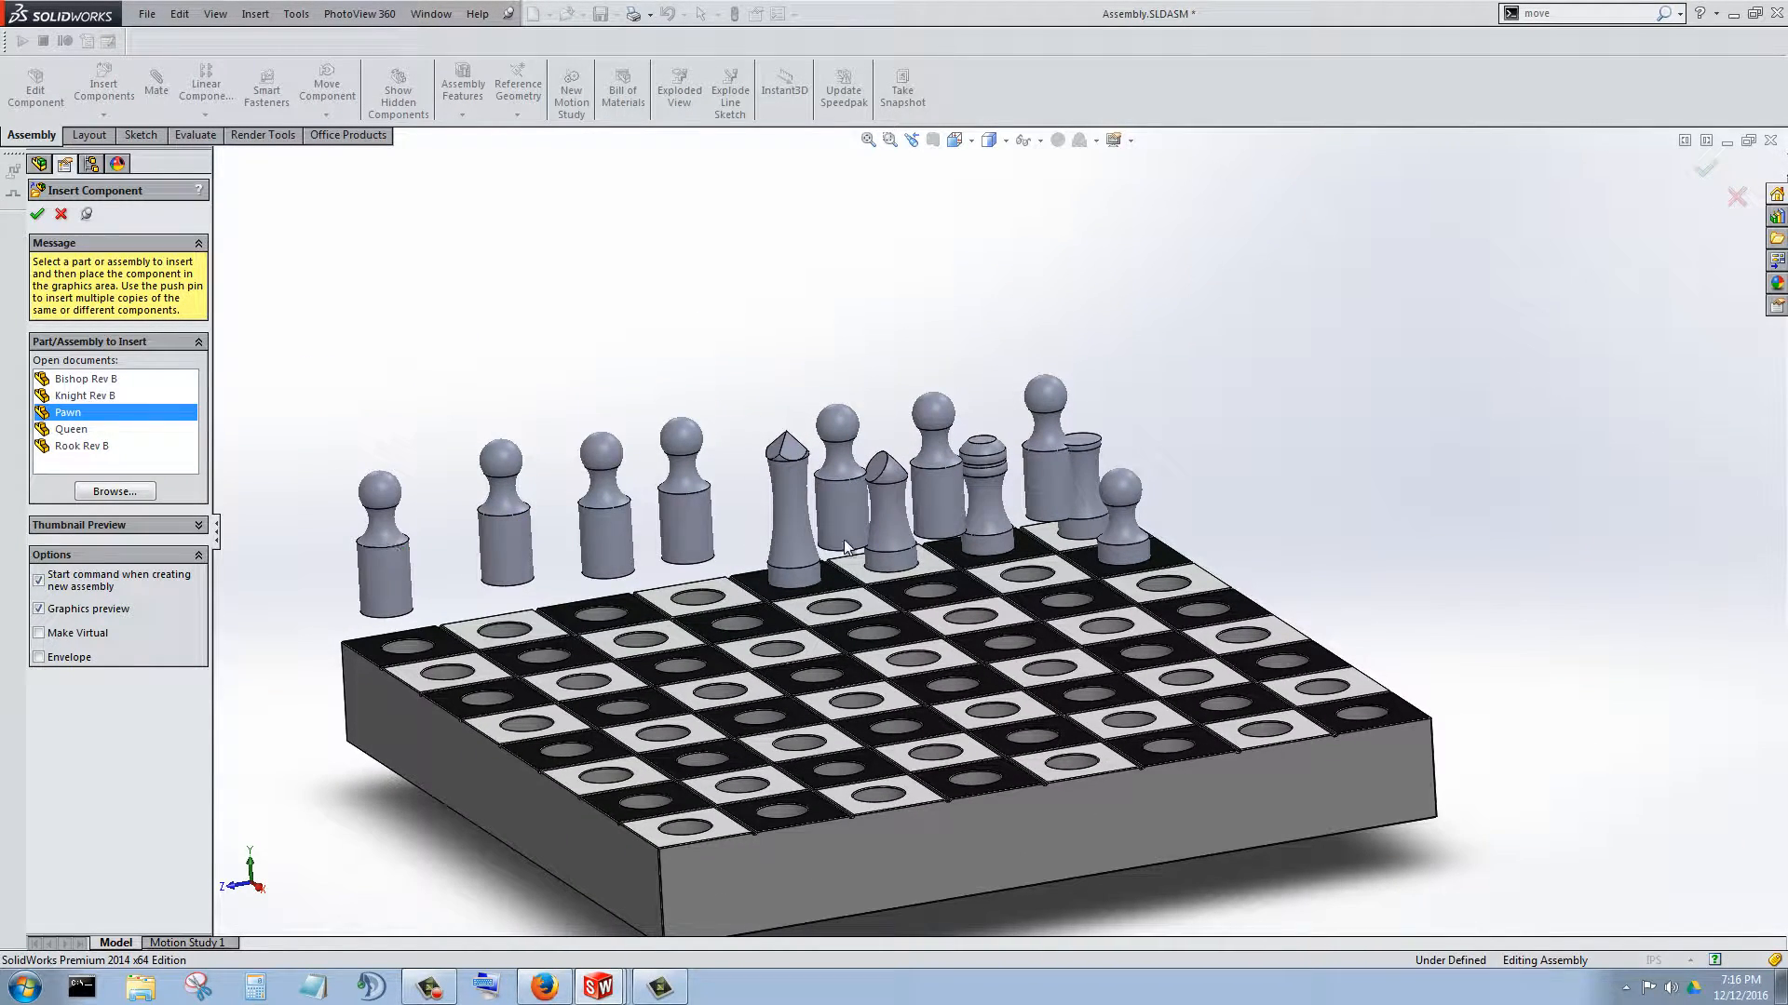
middle_click_drag(846, 595, 844, 759)
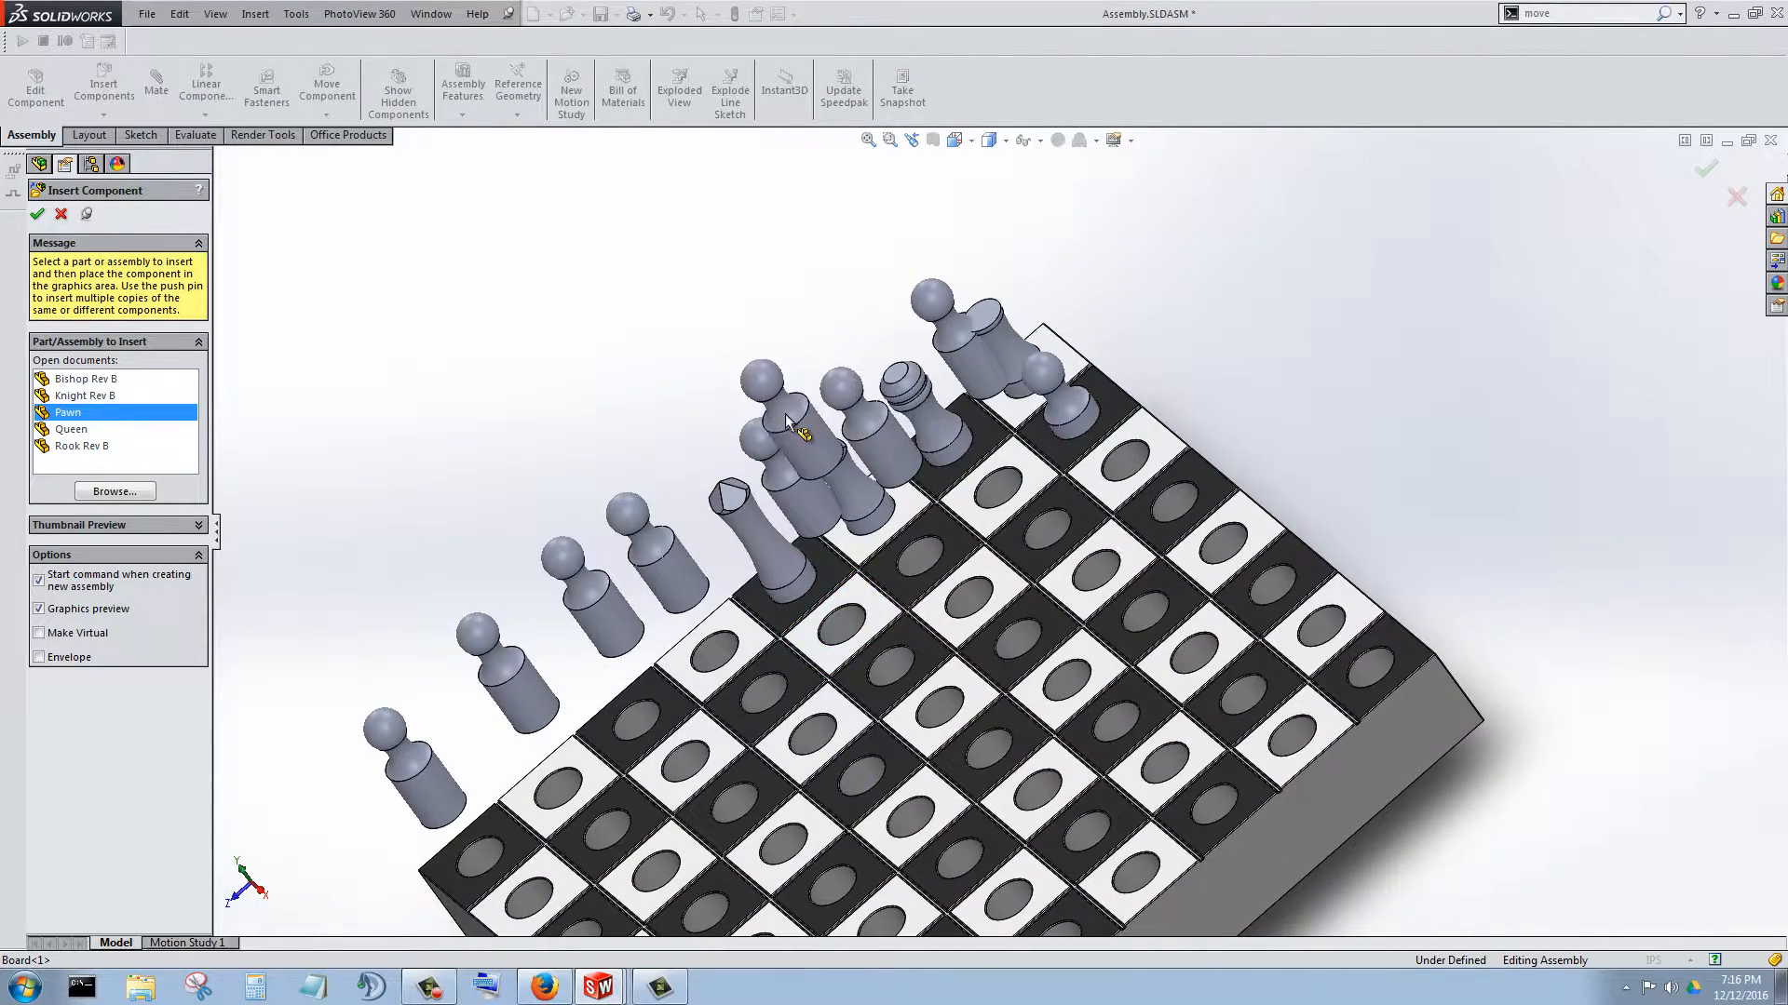
left_click(504, 678)
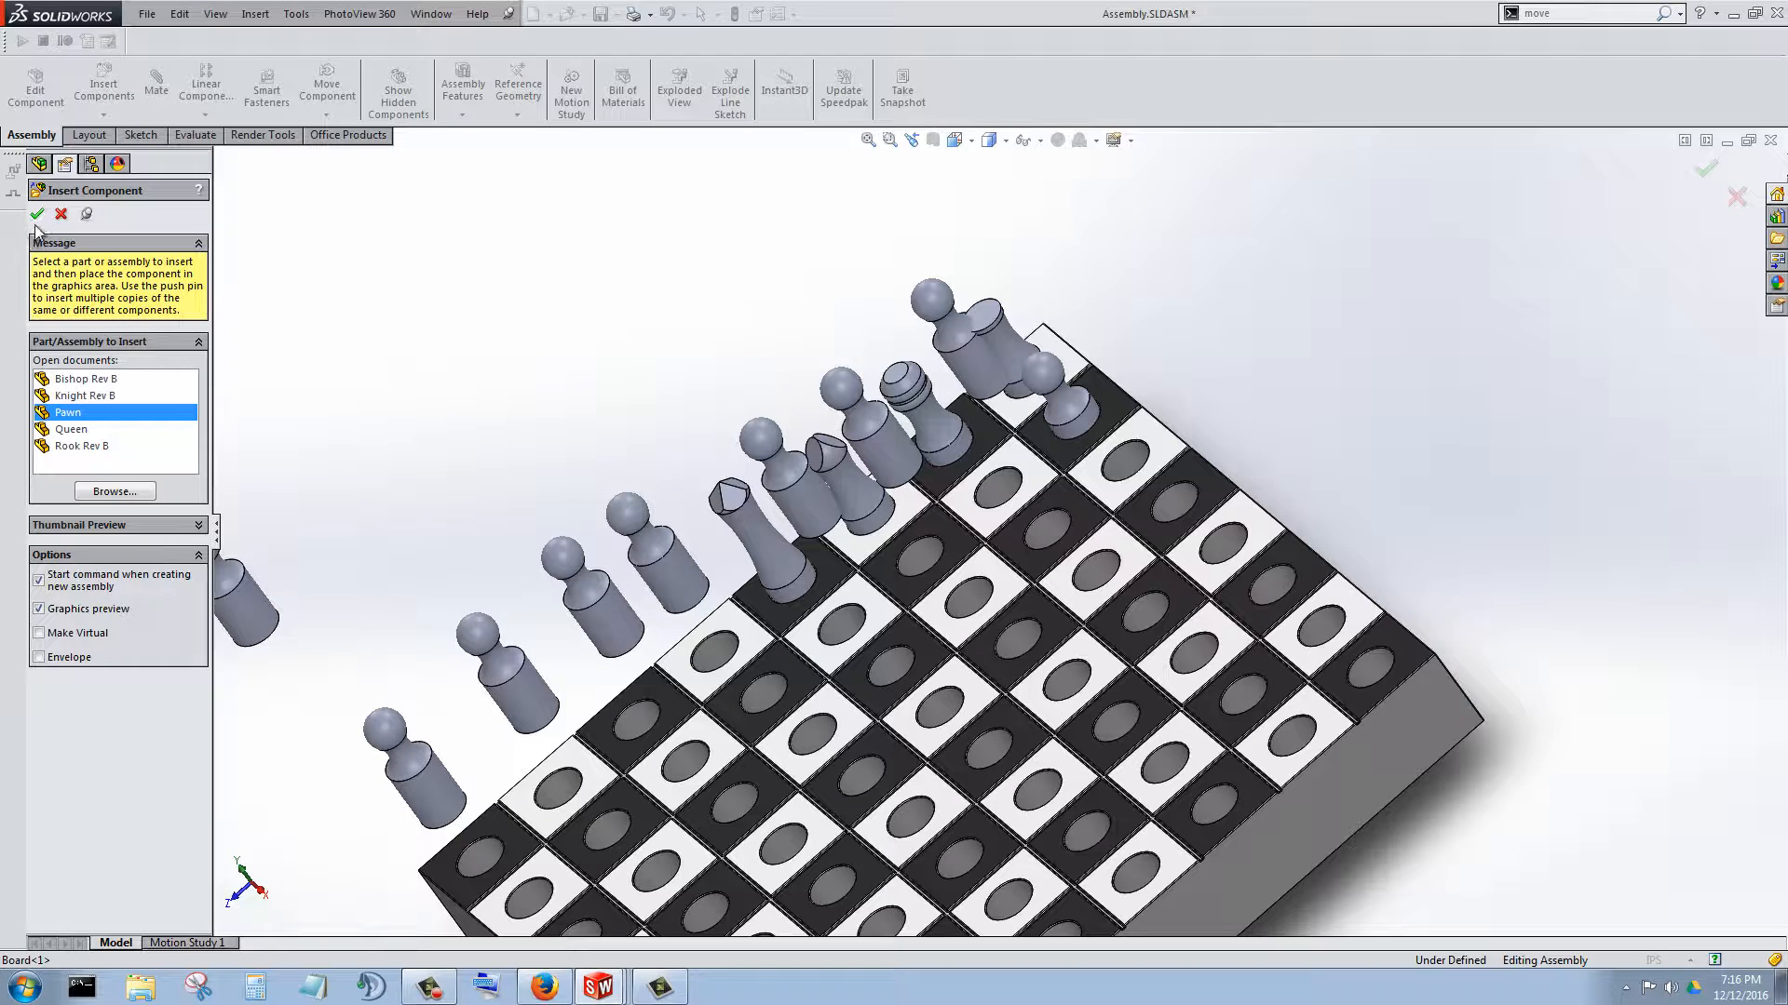
- Insert one more copy each of Knight Rev B, Bishop Rev B and Rook Rev B beside the board's empty end
left_click(93, 396)
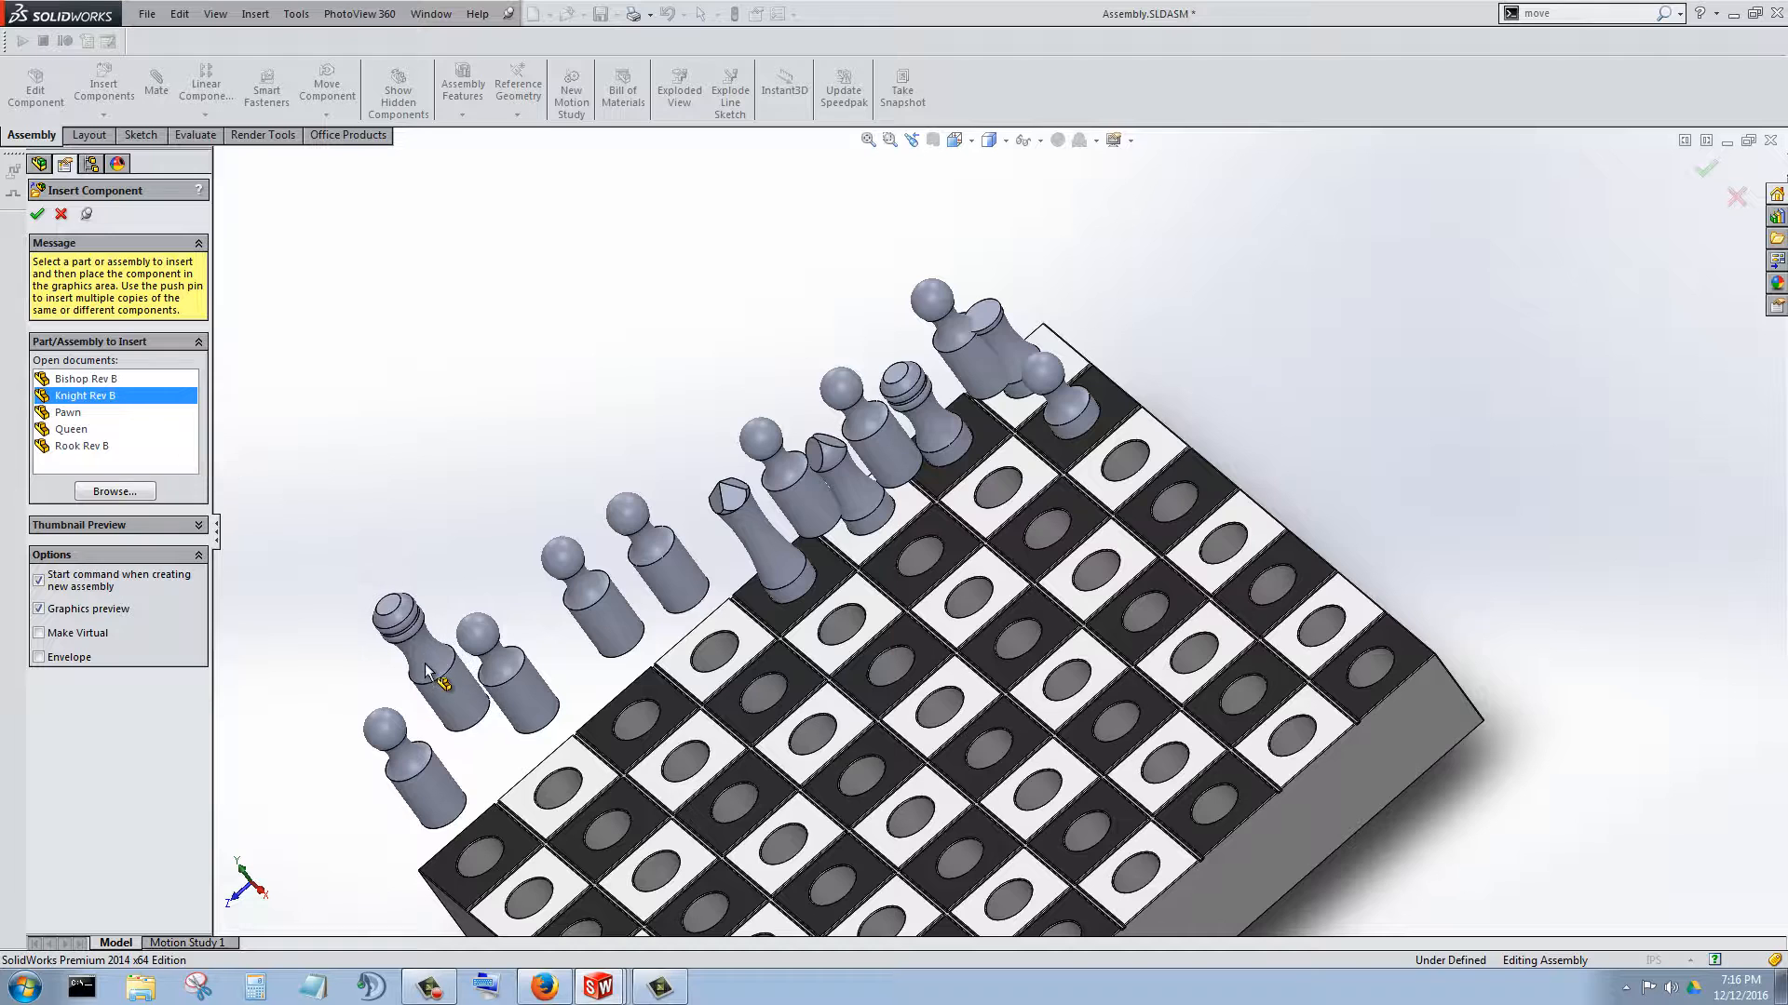
left_click(130, 379)
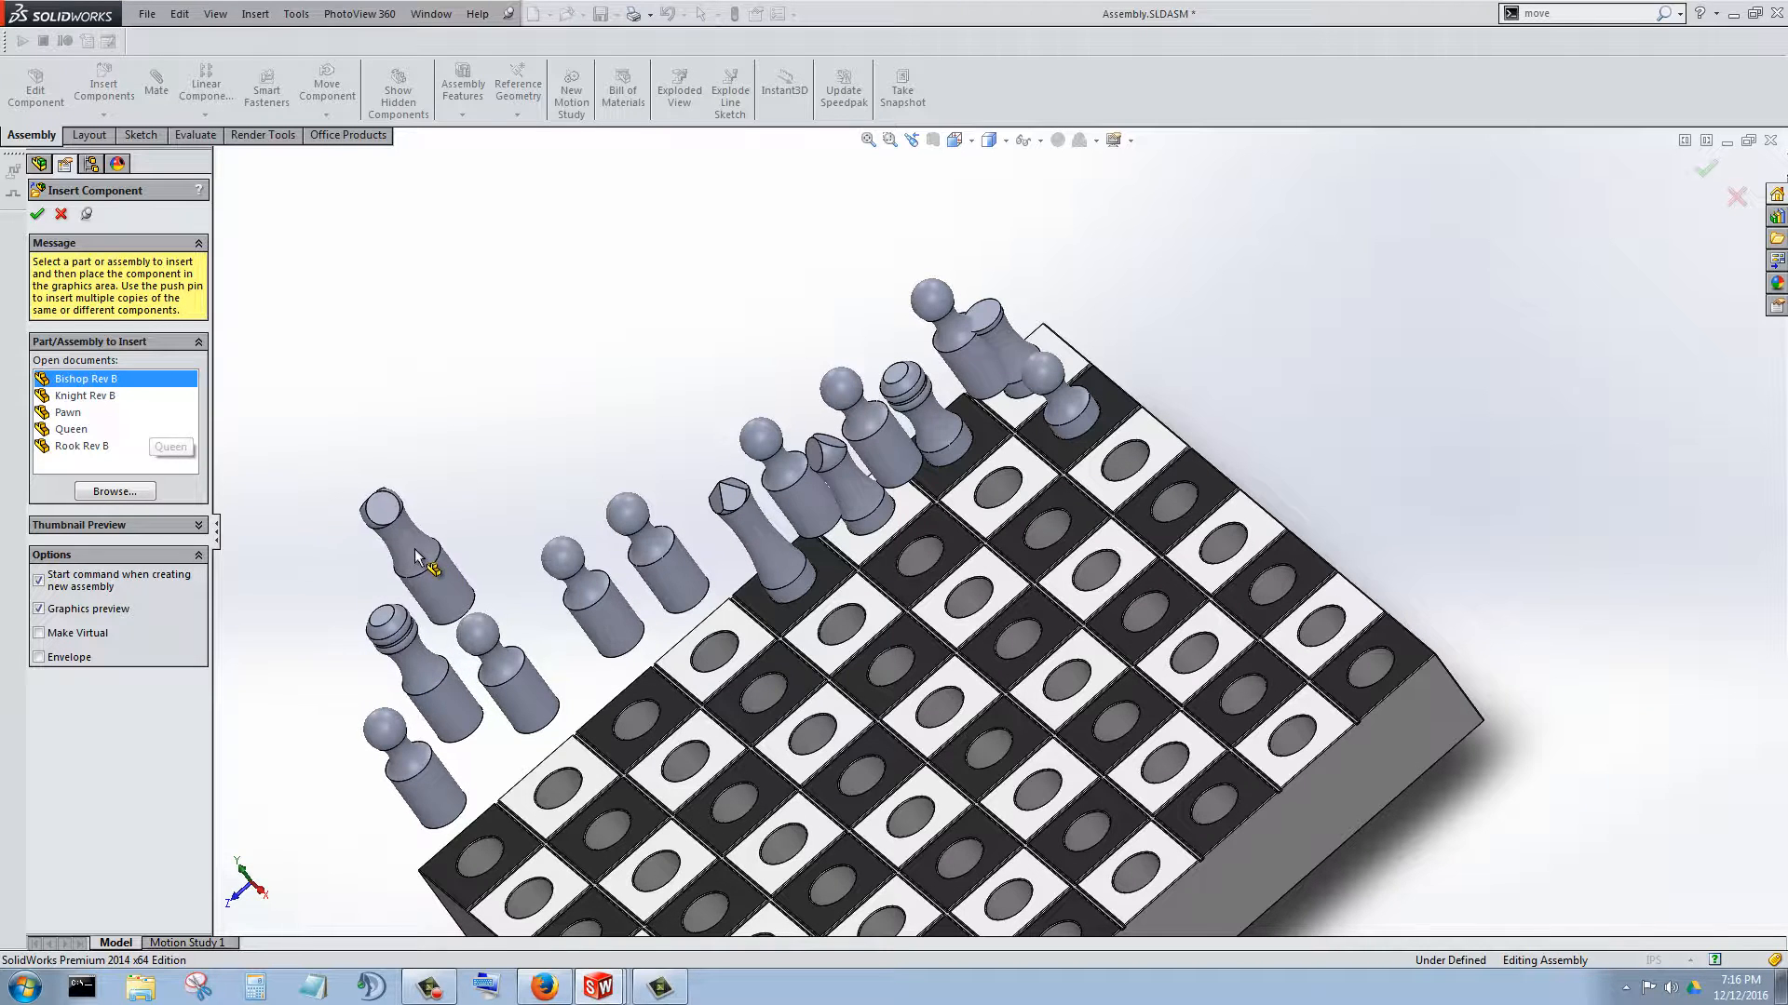
left_click(107, 447)
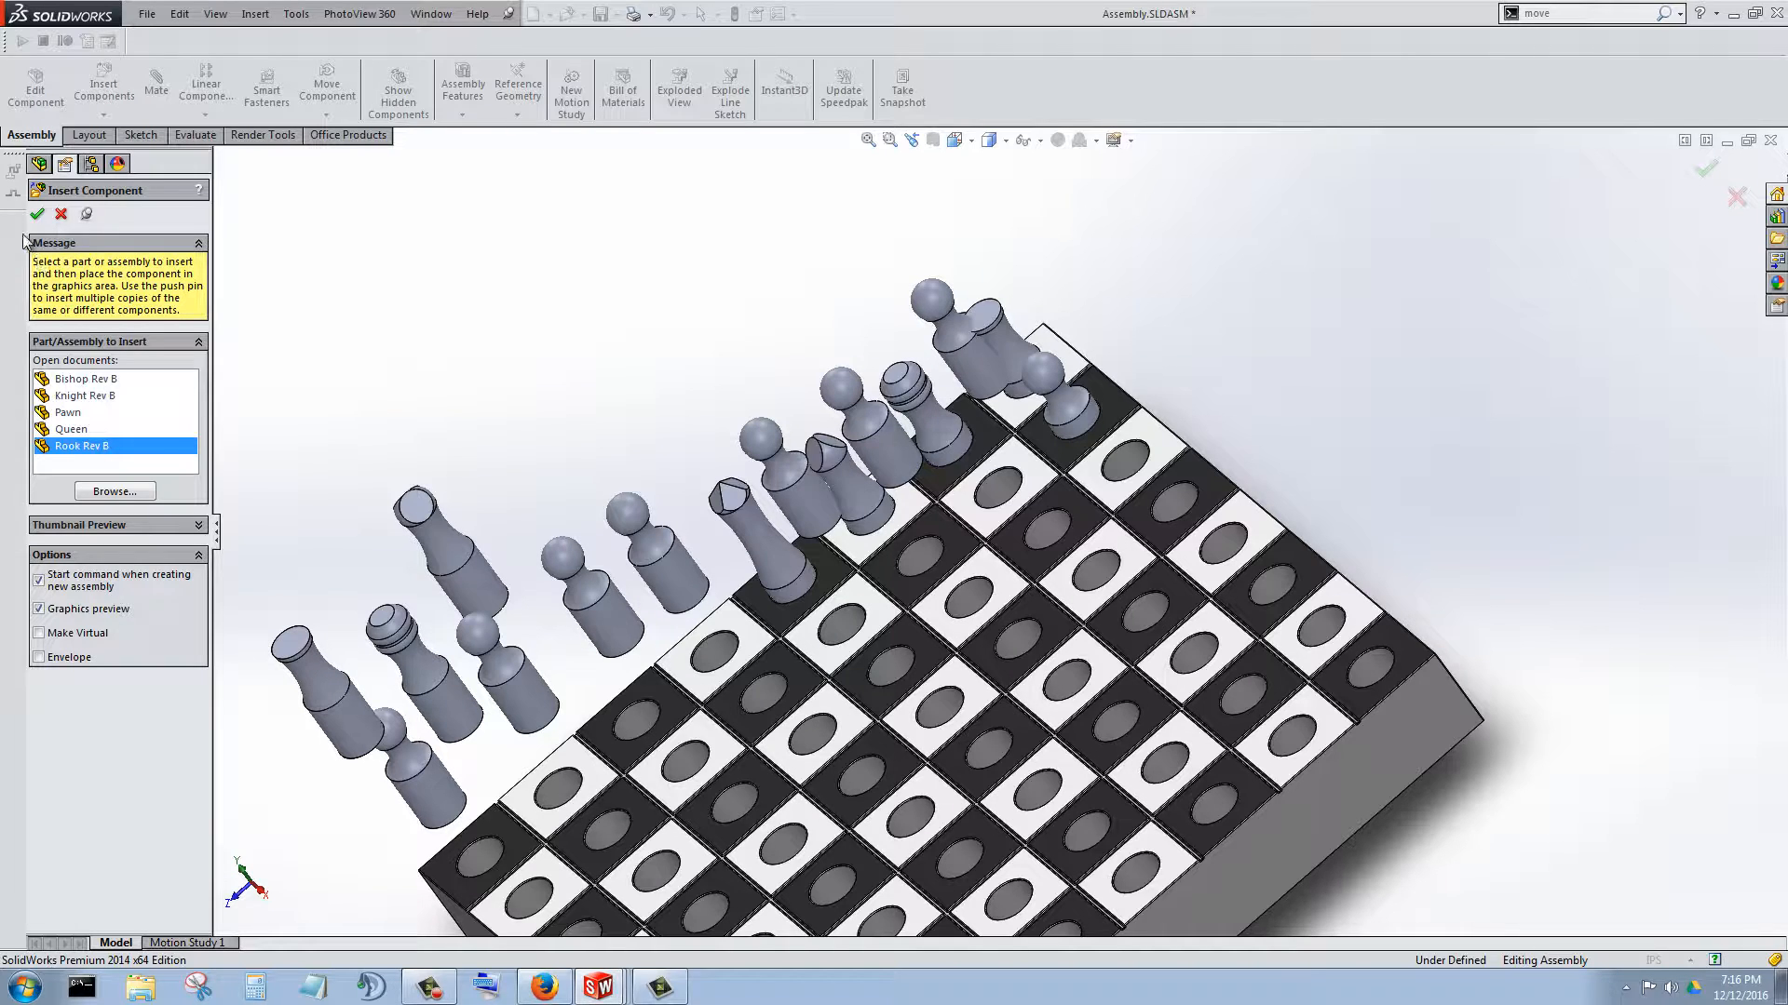
scroll(1027, 531, "up", 3)
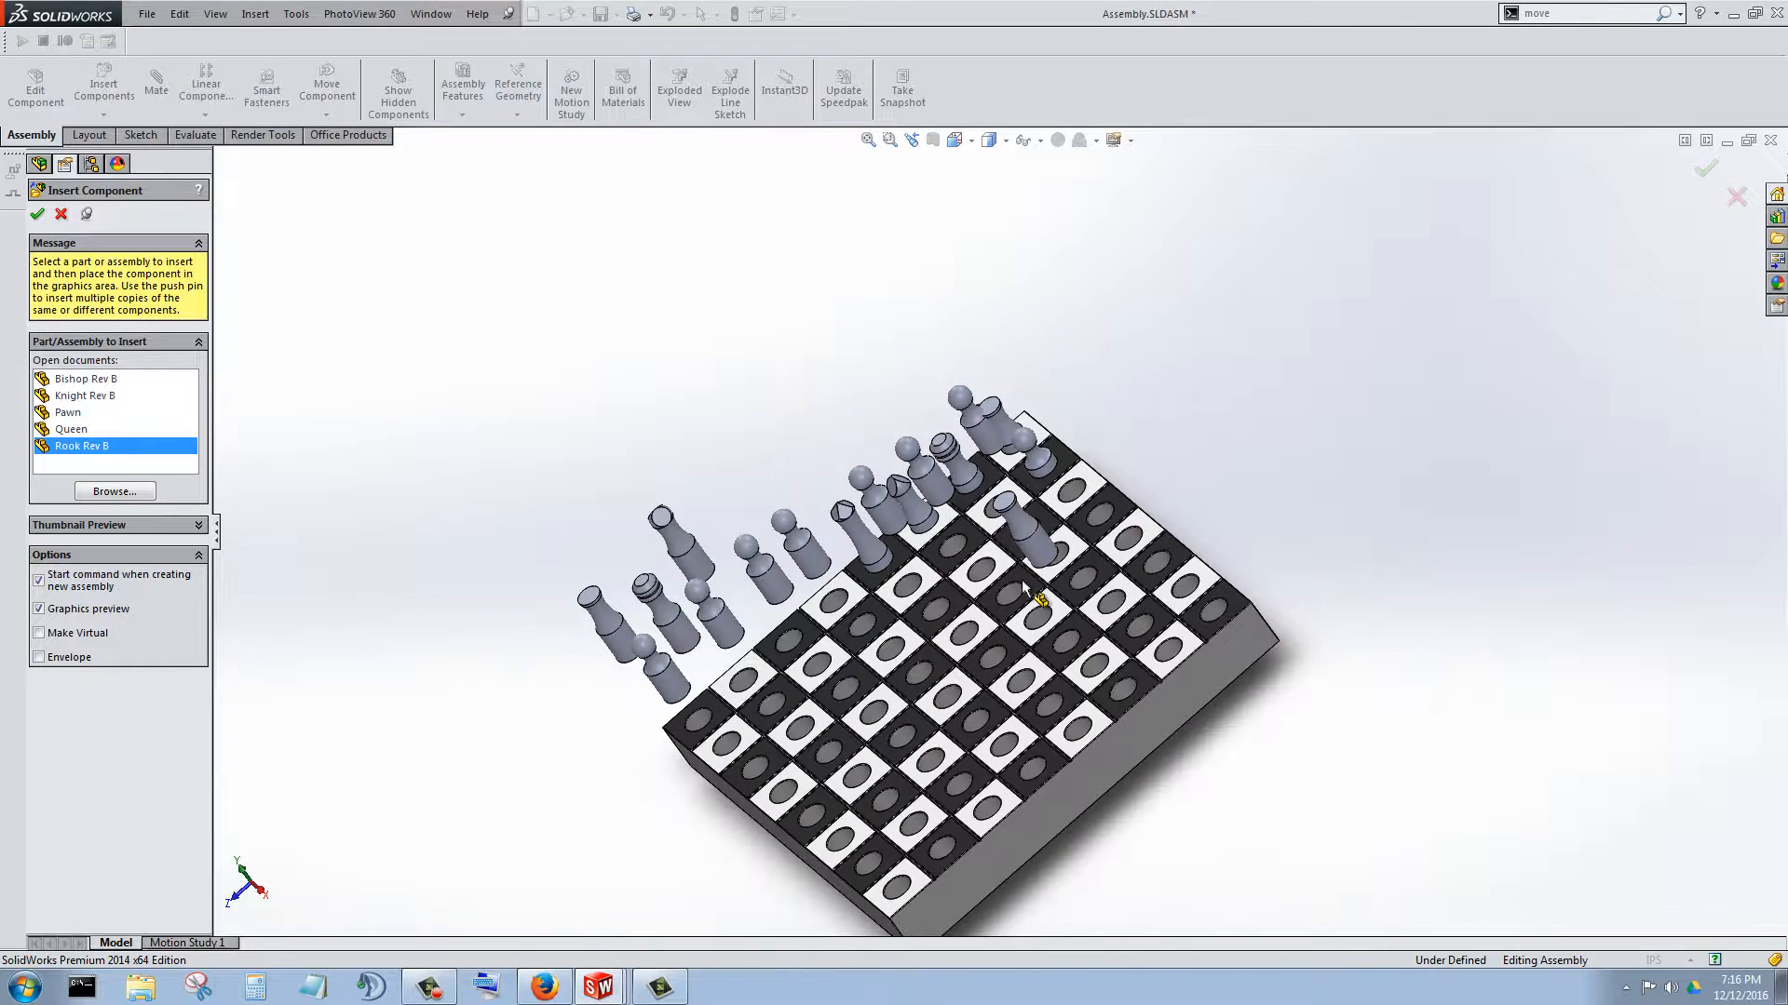
left_click(36, 214)
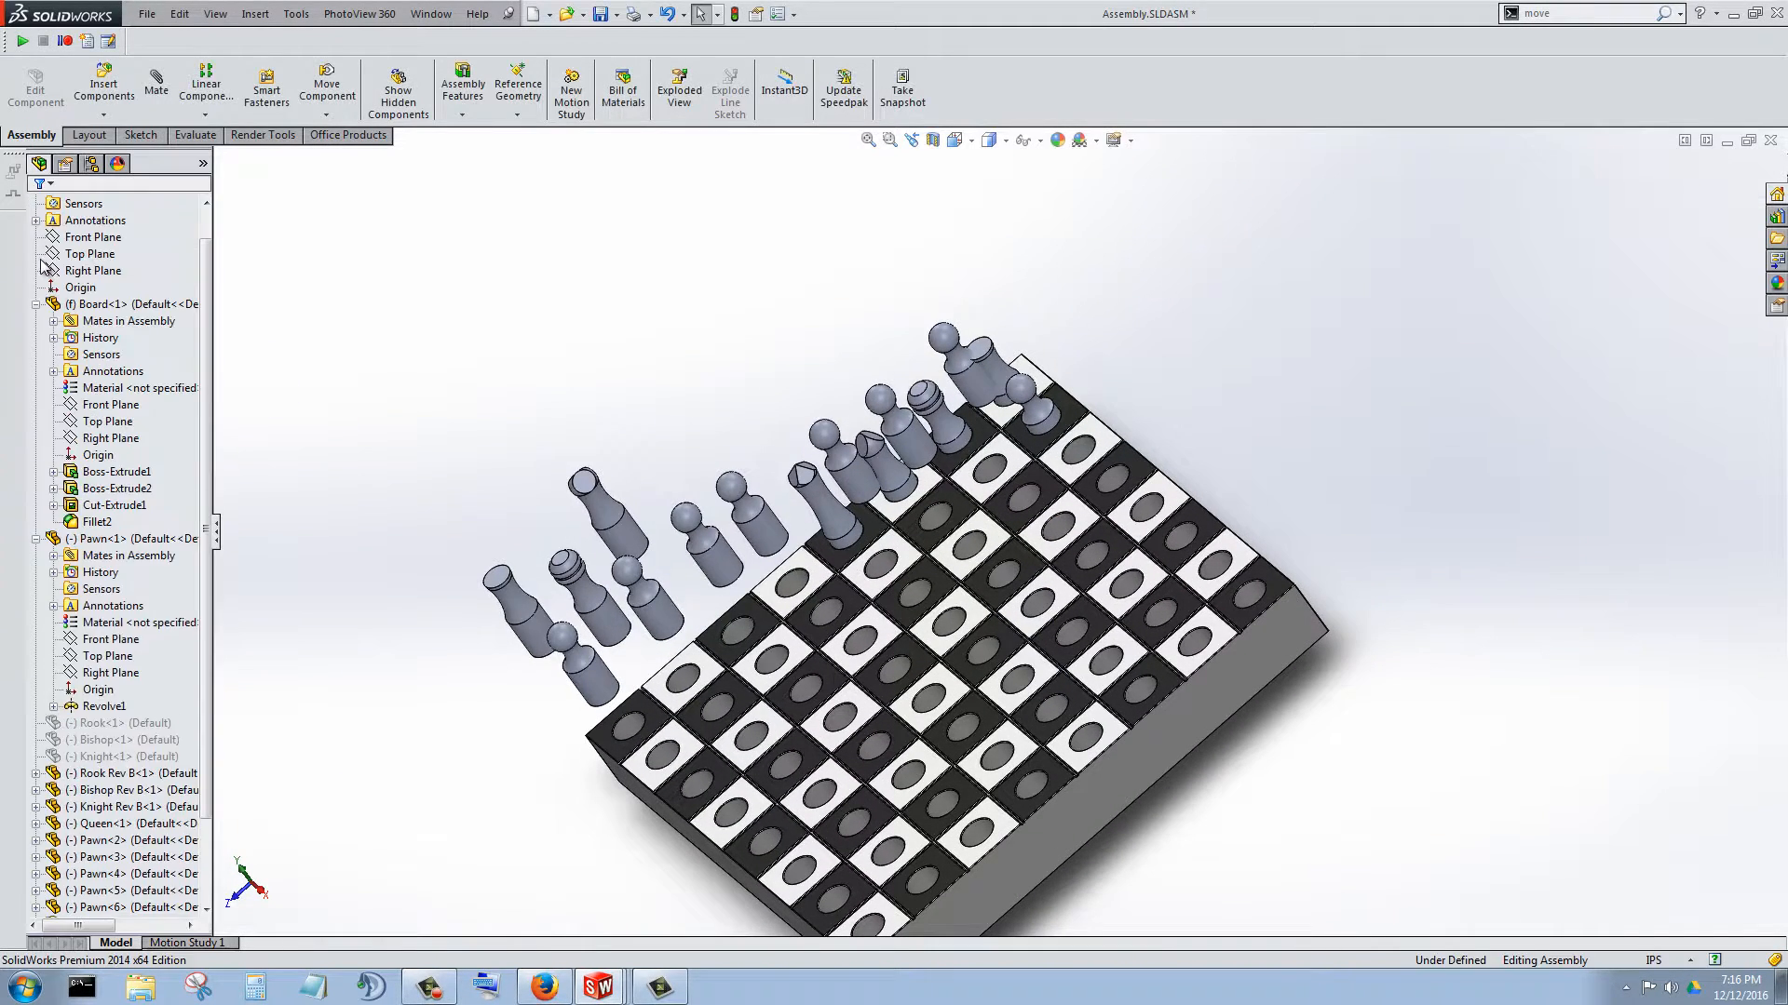
- Mate two loose pawns concentric with the second-row black and white holes diagonally ahead of the queen, toward the empty end
middle_click_drag(718, 684, 766, 611)
scroll(762, 612, "down", 5)
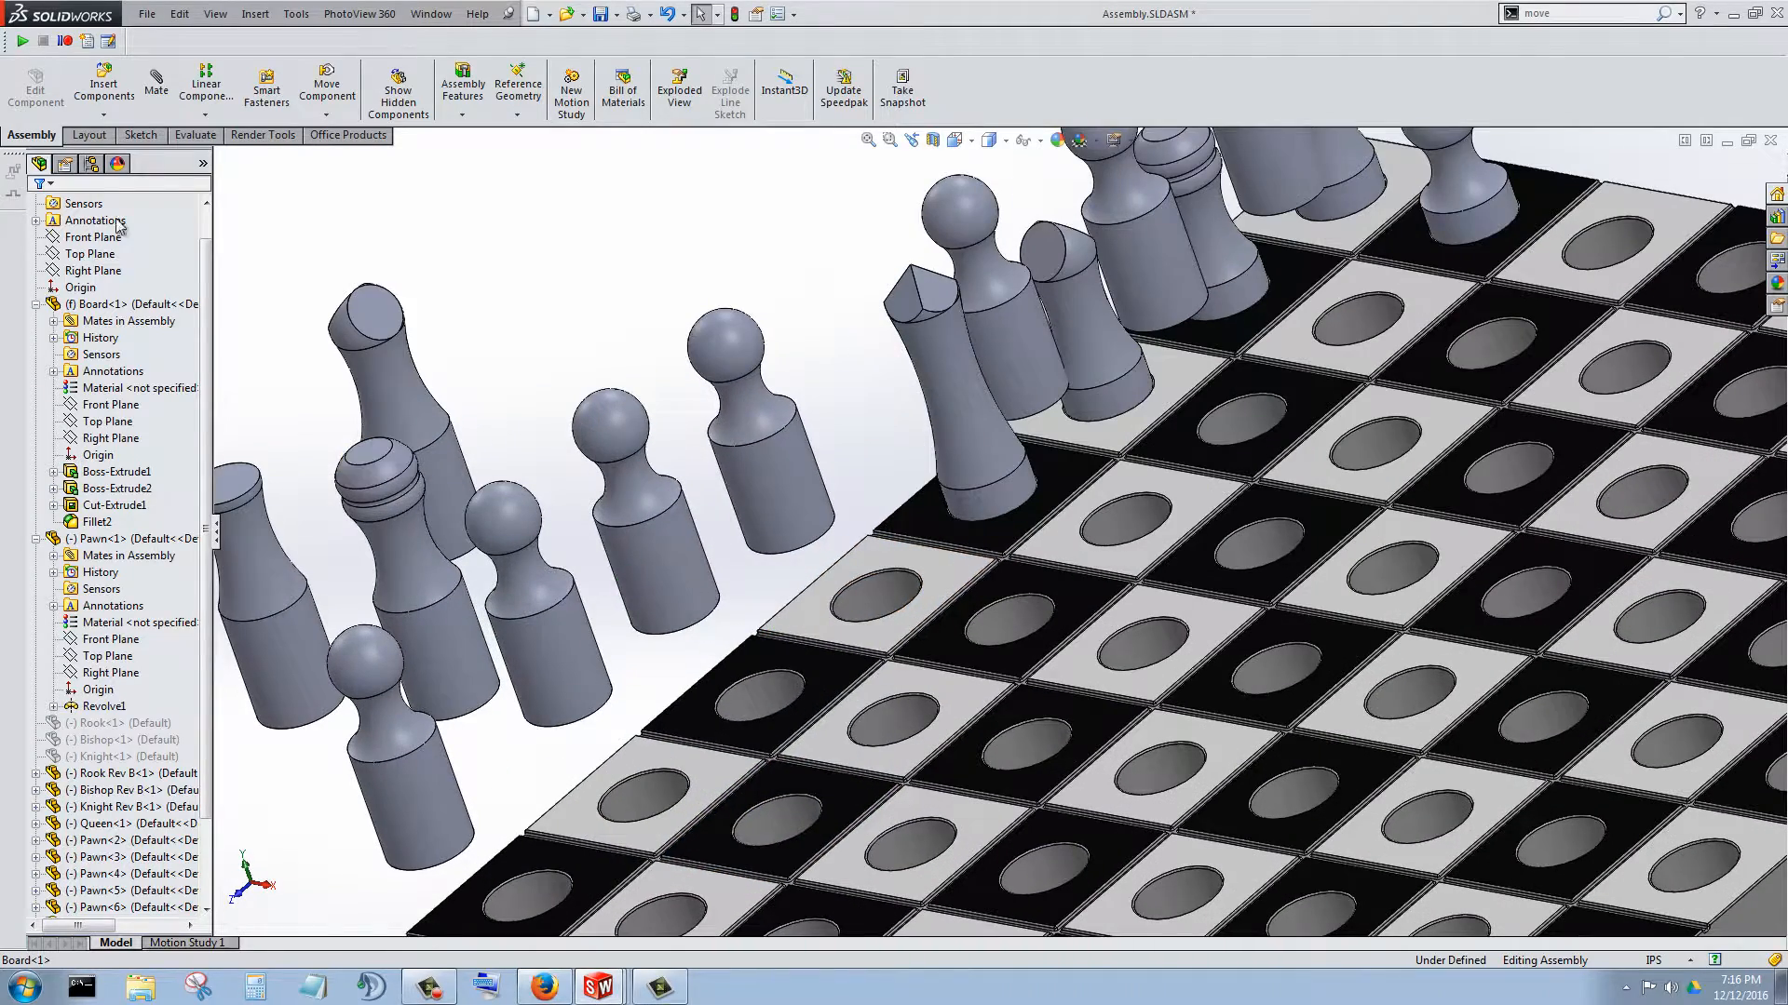
left_click(768, 474)
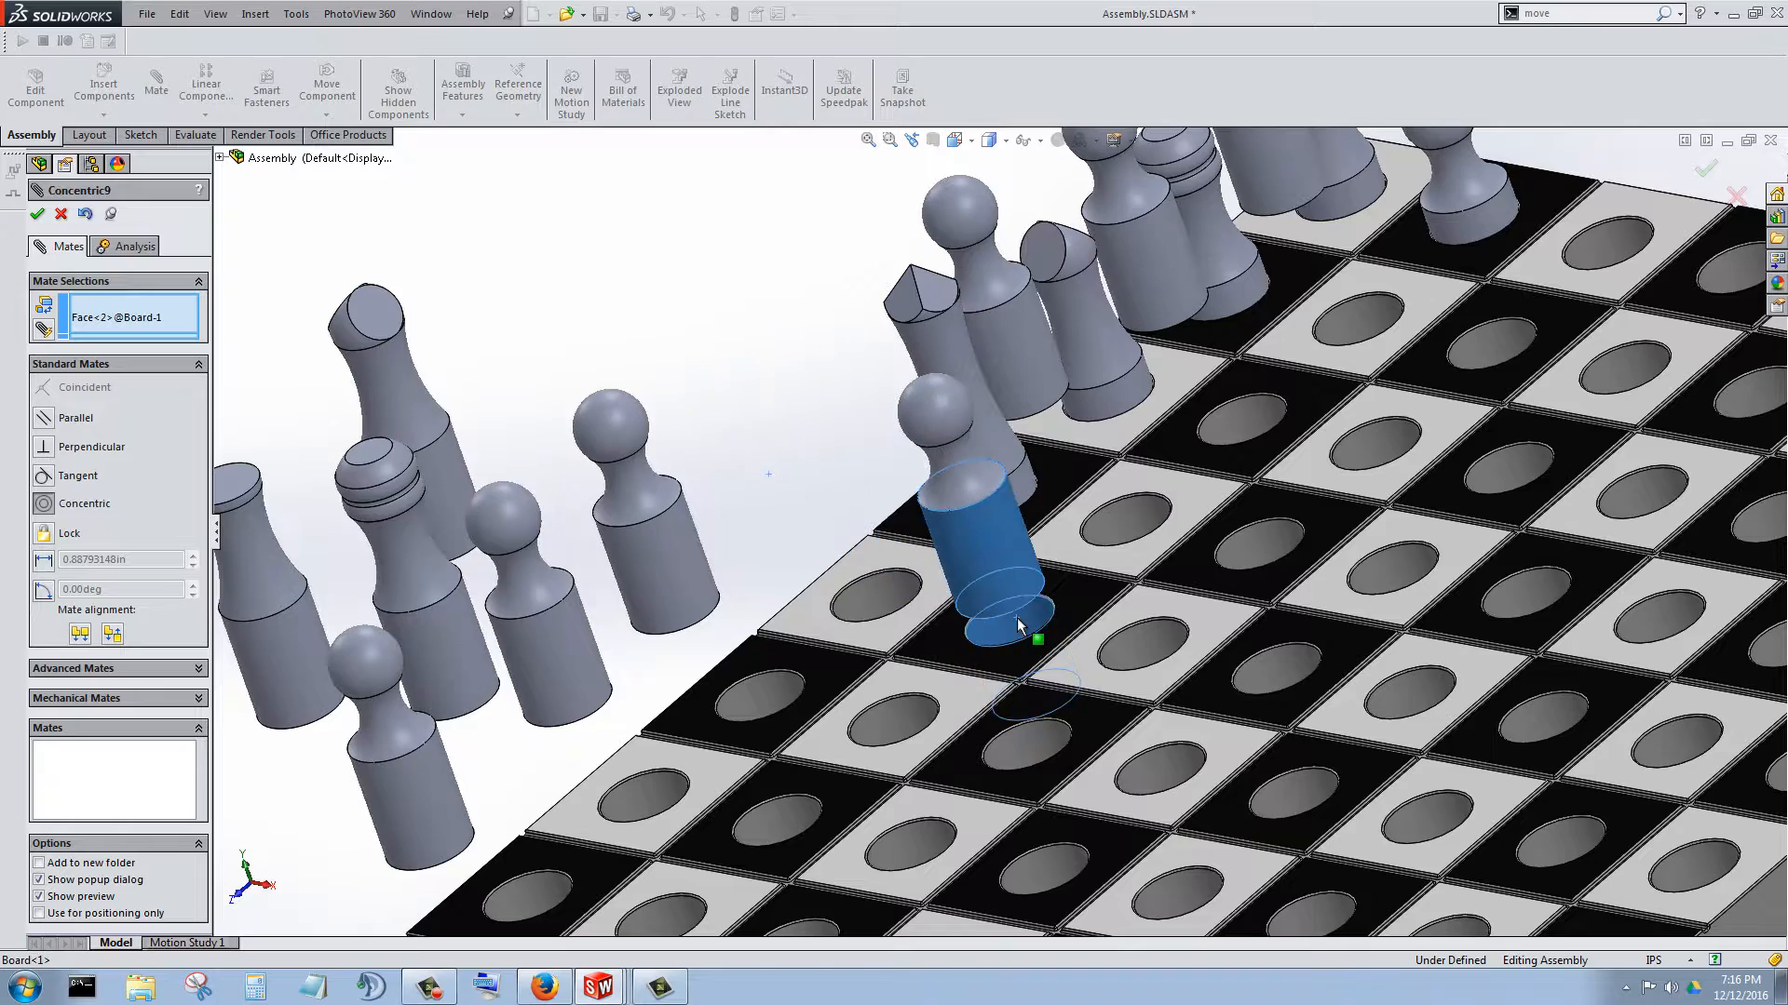
left_click(1249, 649)
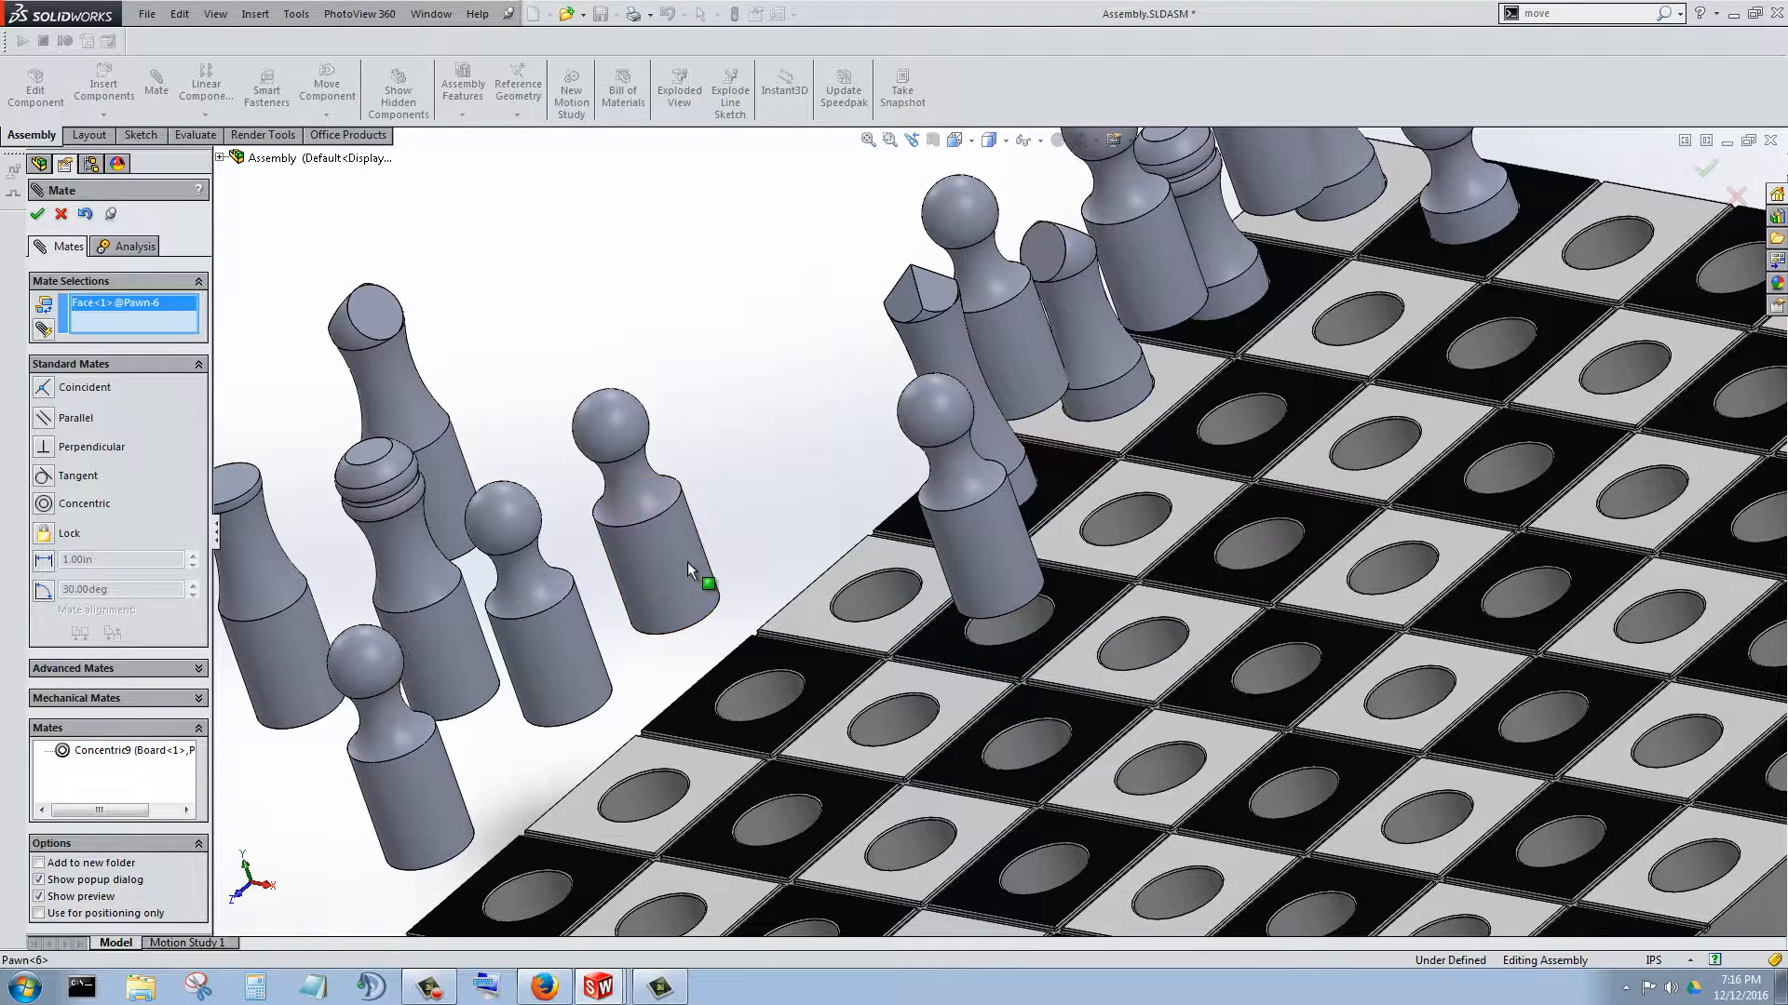
left_click(917, 730)
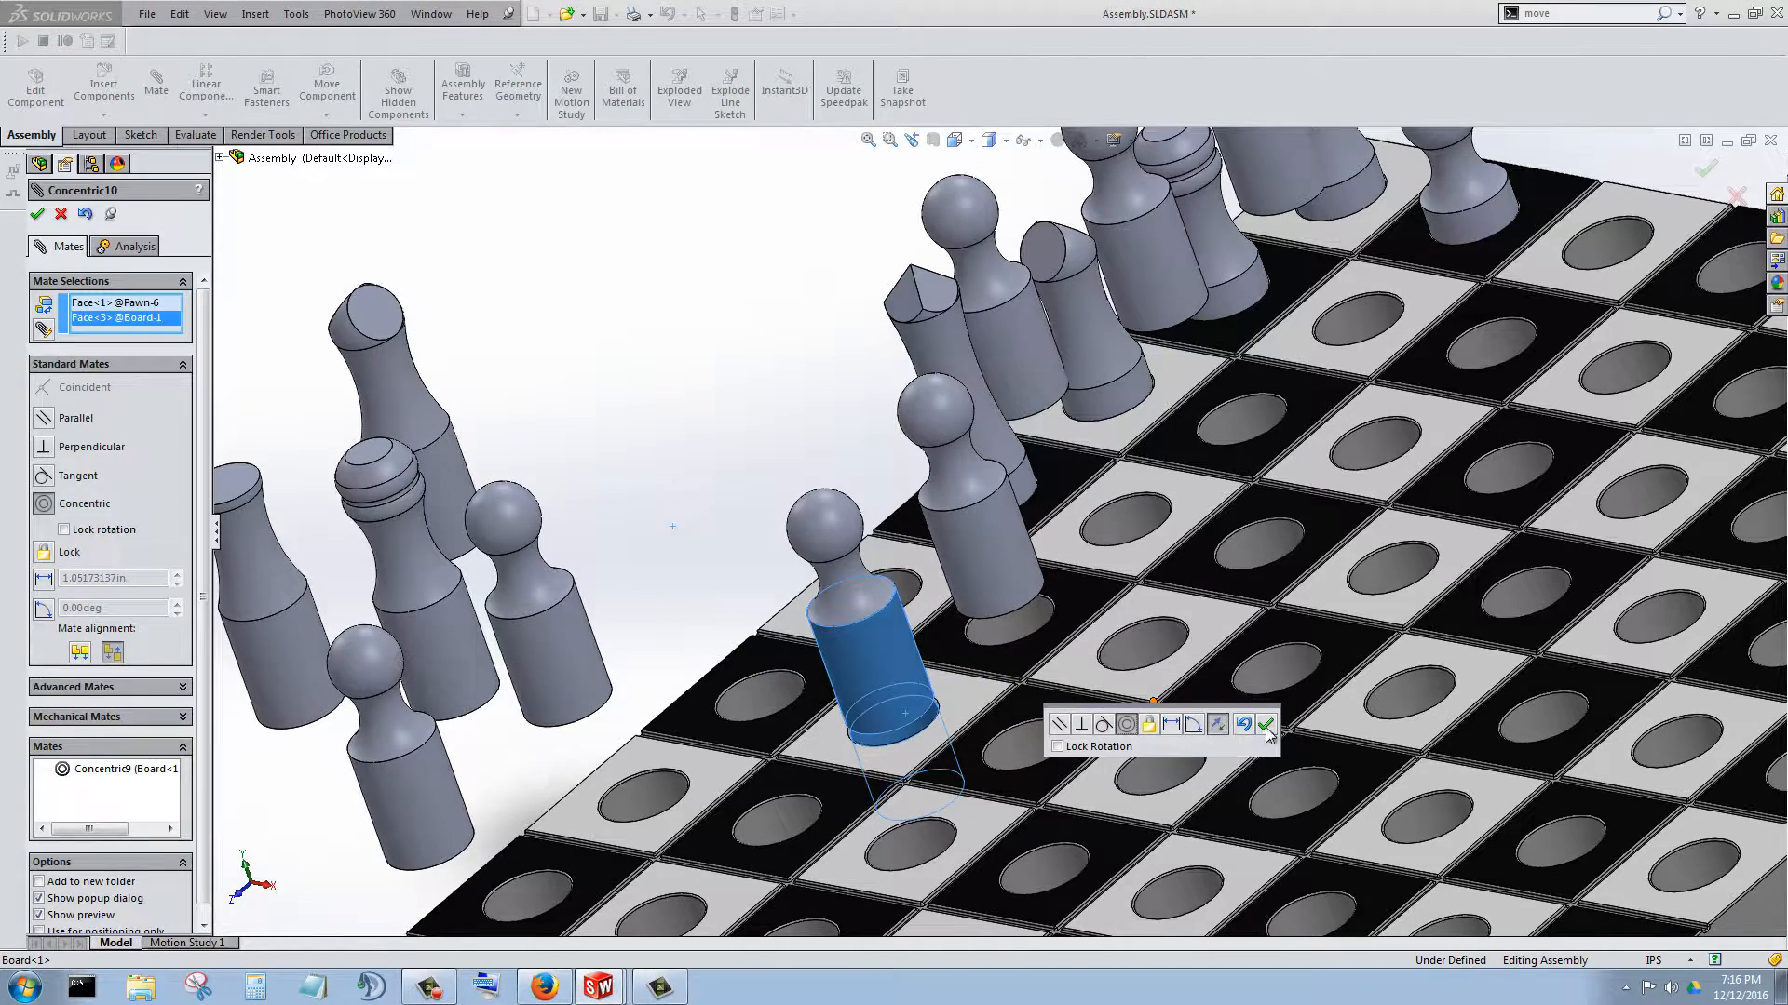
left_click(1265, 727)
- Mate the next two loose pawns concentric with the last two second-row holes at the board's empty end
left_click(600, 710)
left_click(781, 822)
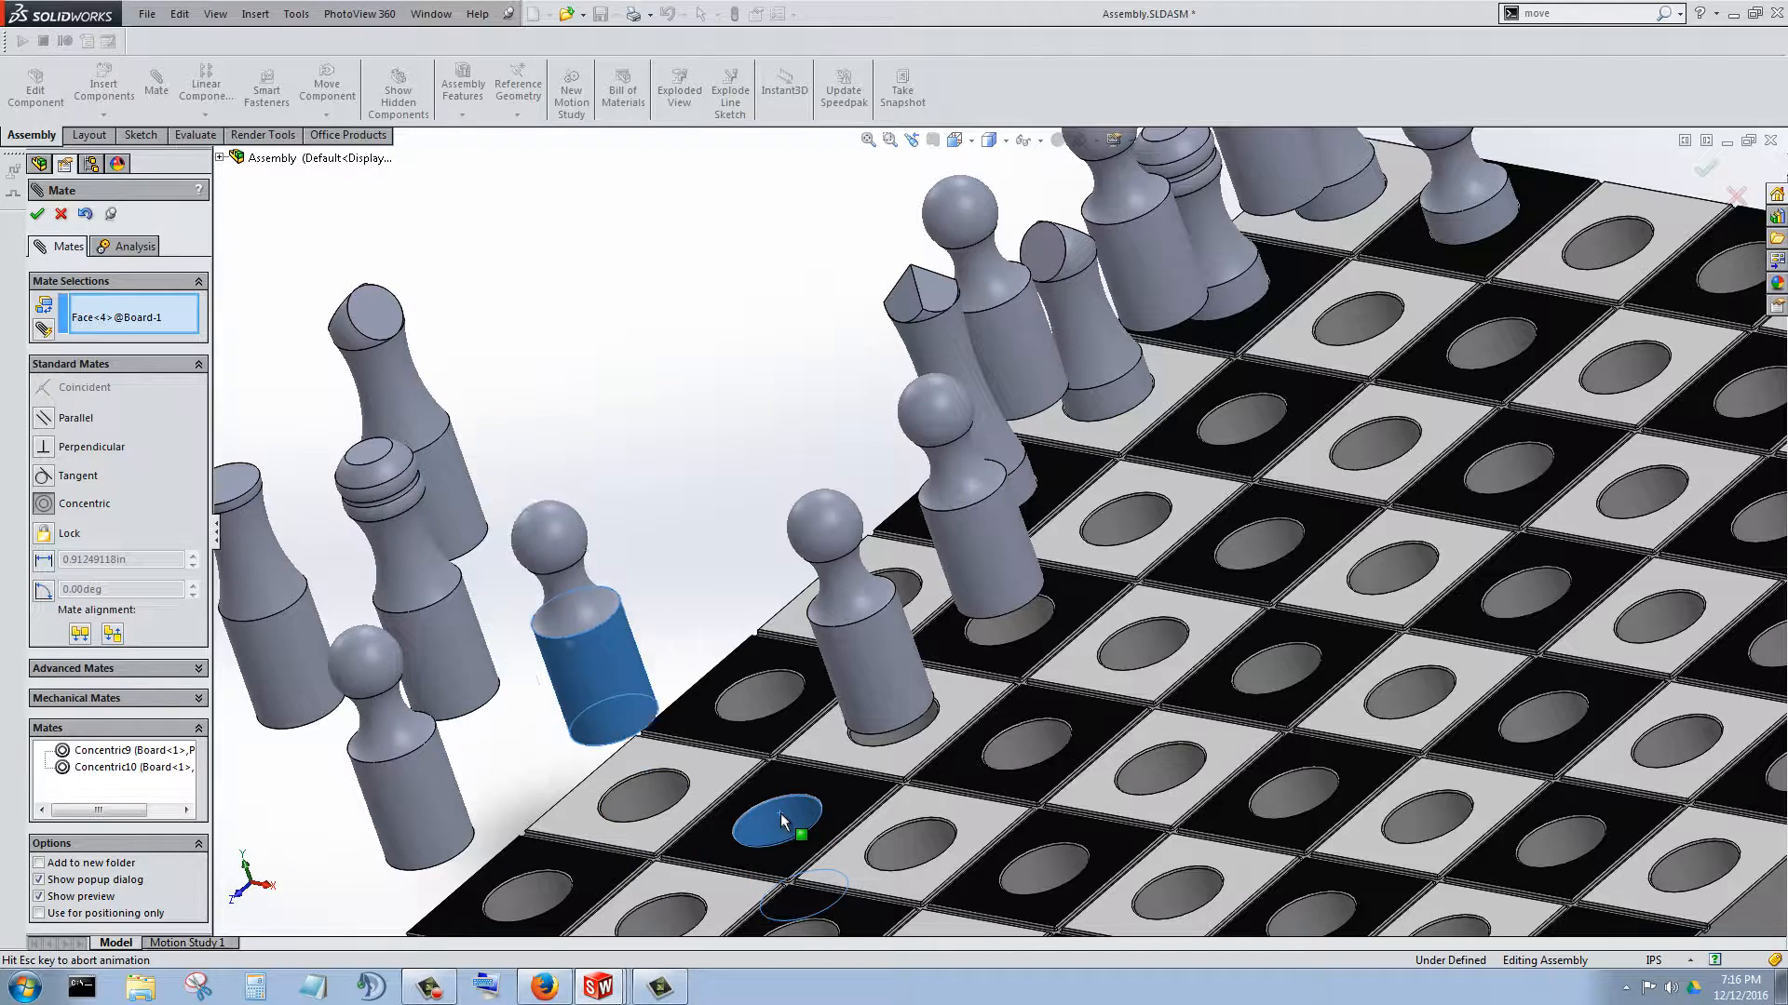
key("Return")
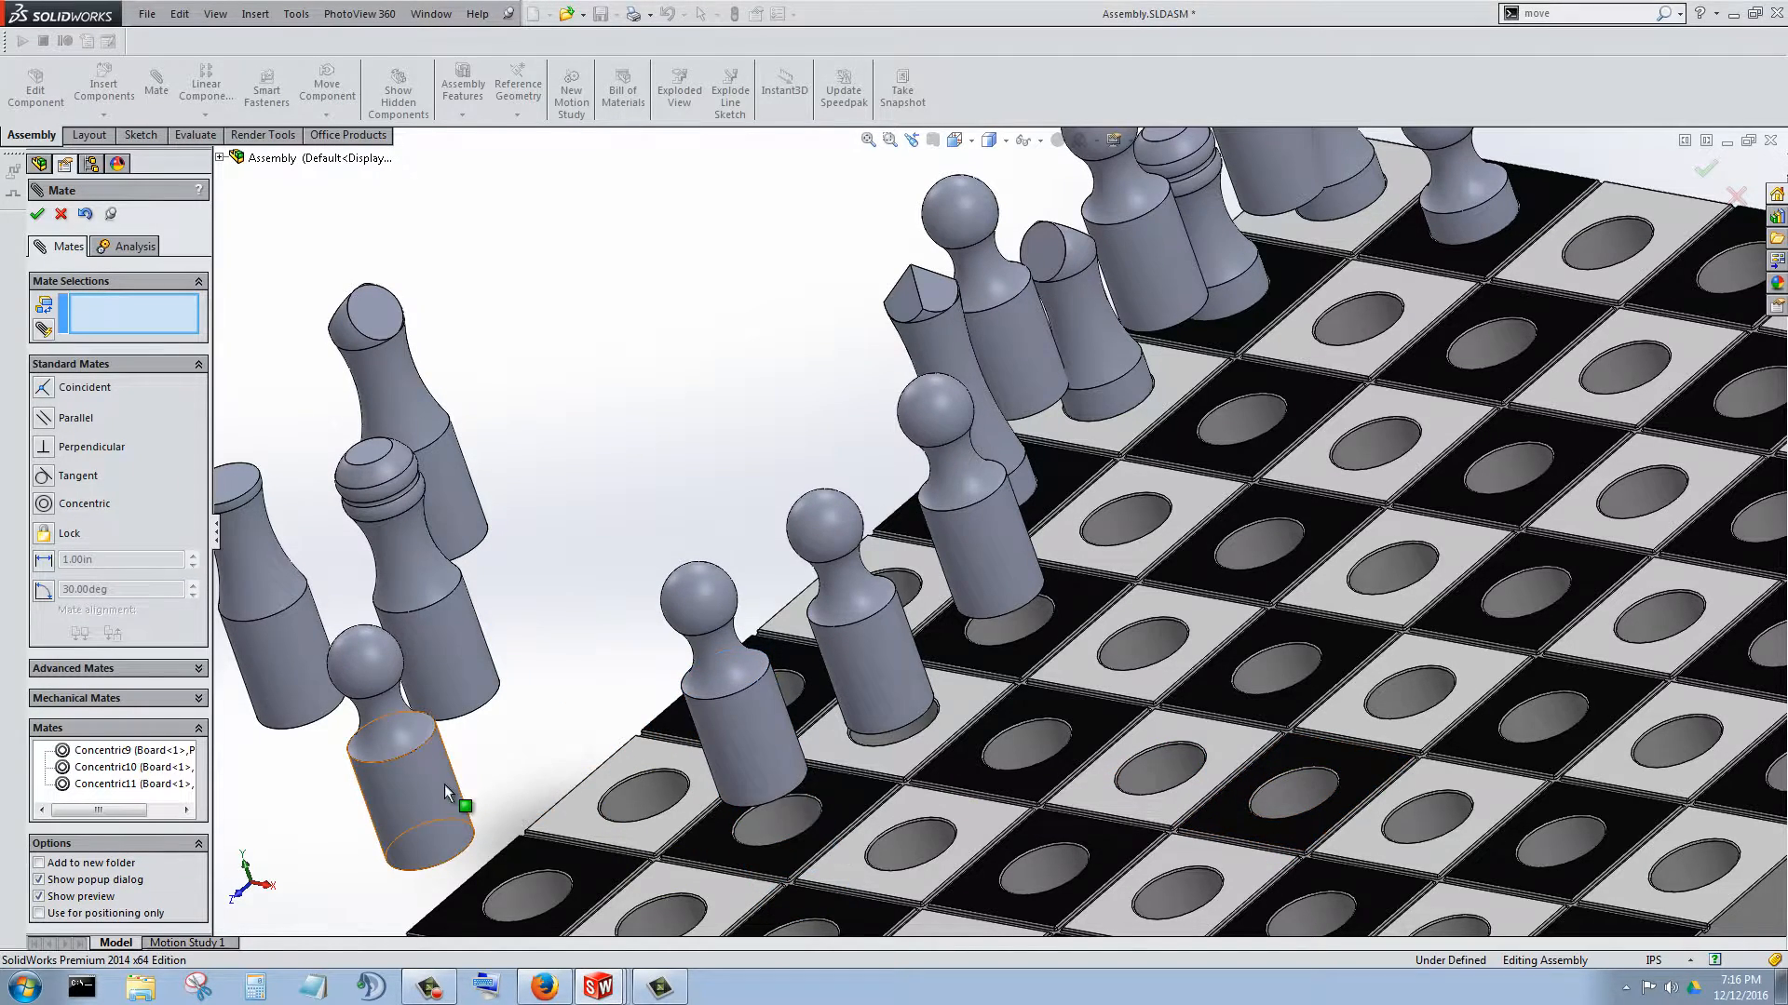
left_click(424, 801)
left_click(664, 926)
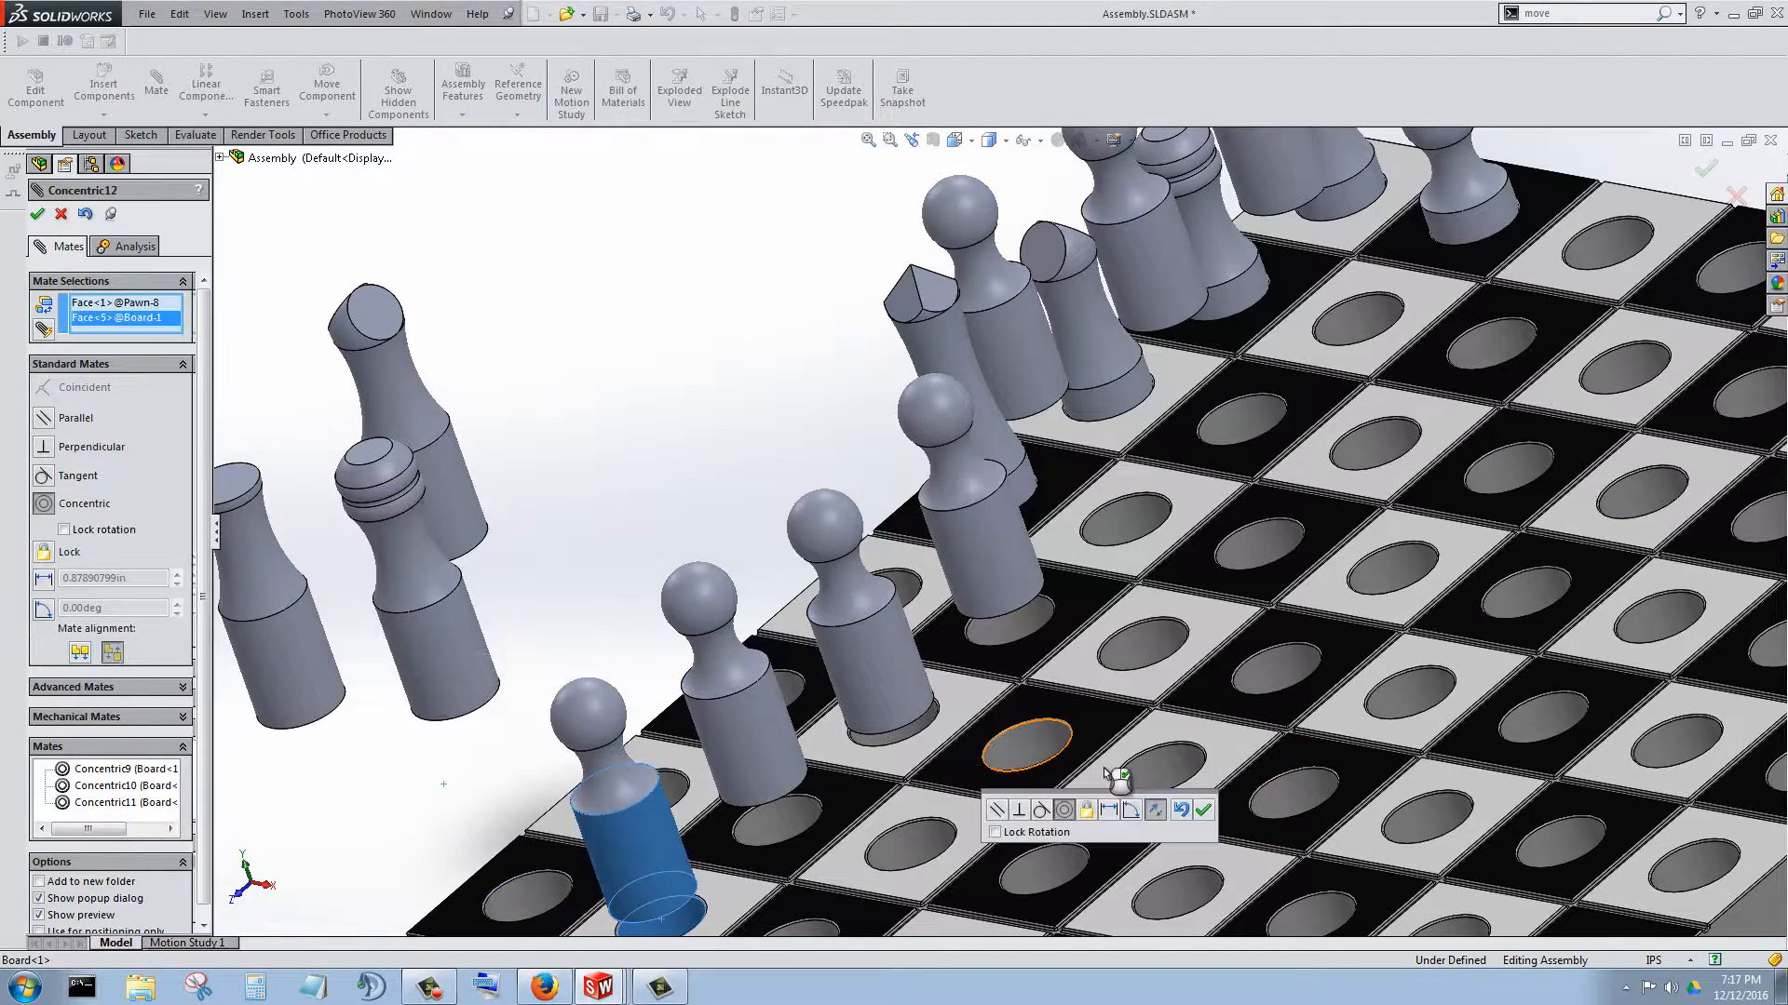
key("Return")
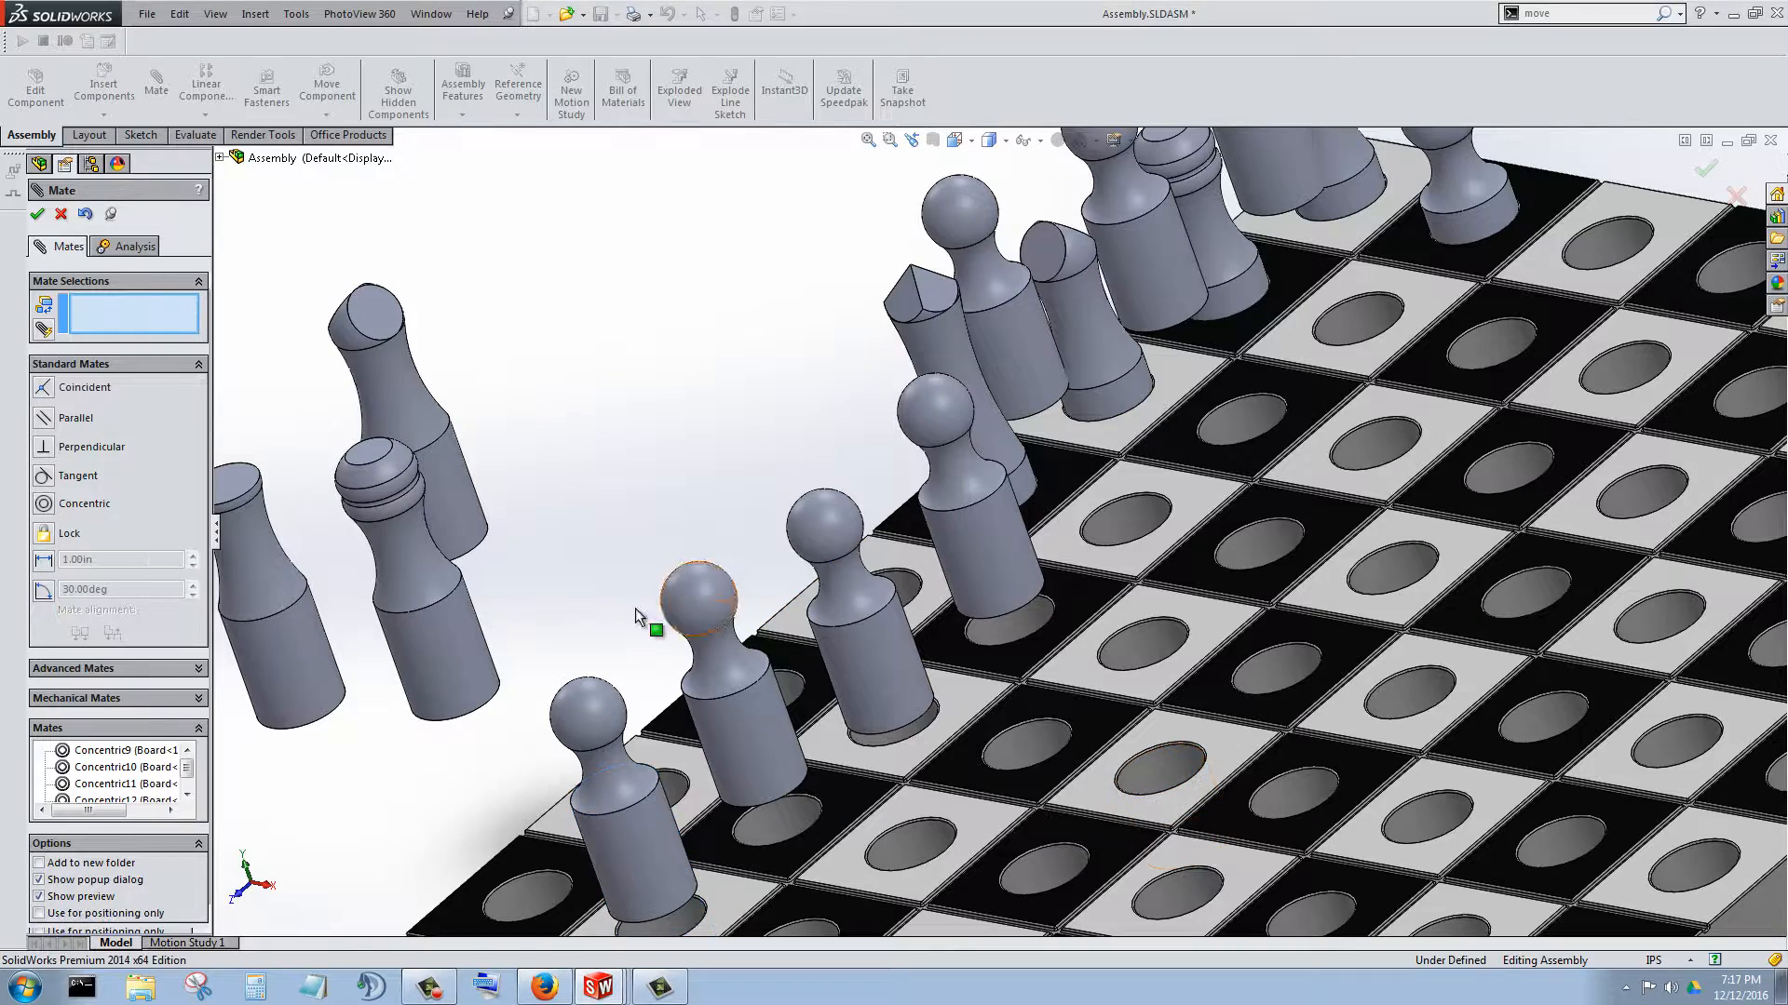
- Mate the second rook's cylindrical base concentric with the hole in the black corner square
left_click(280, 660)
left_click(521, 910)
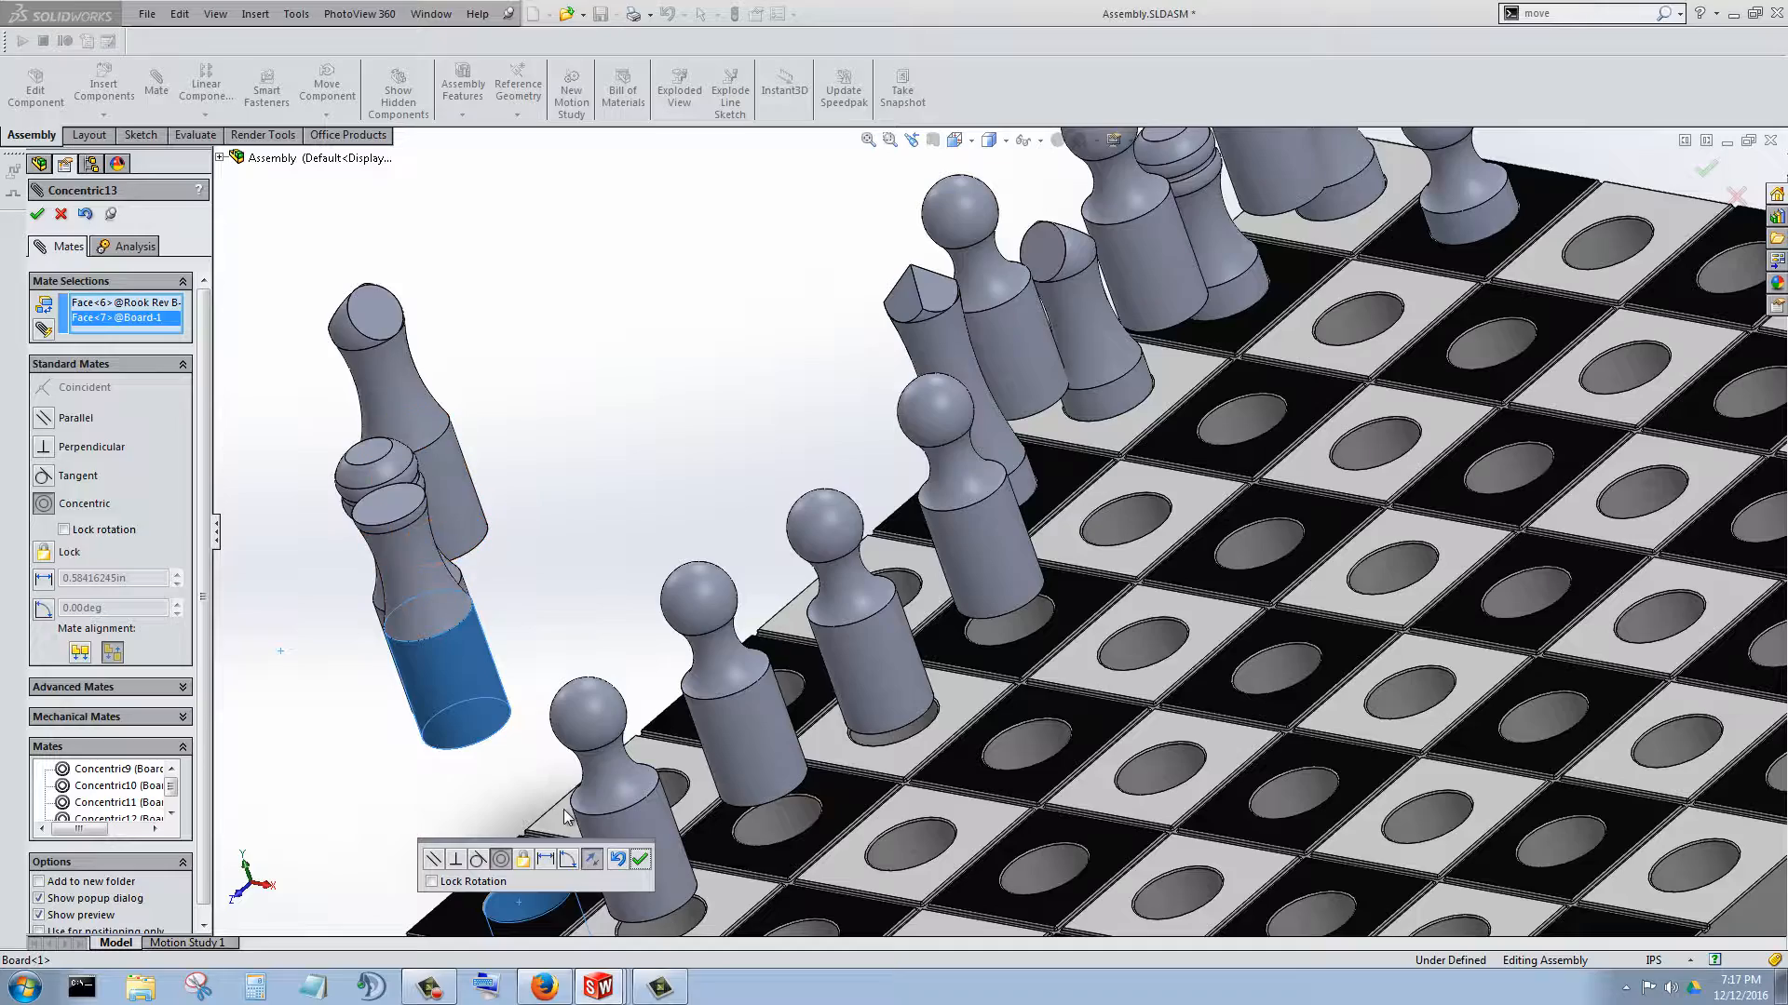
left_click(640, 861)
- Mate the second bishop and second knight concentric with their back-row holes, placing the knight on the white square beside the rook
middle_click_drag(477, 521, 586, 607)
left_click(763, 698)
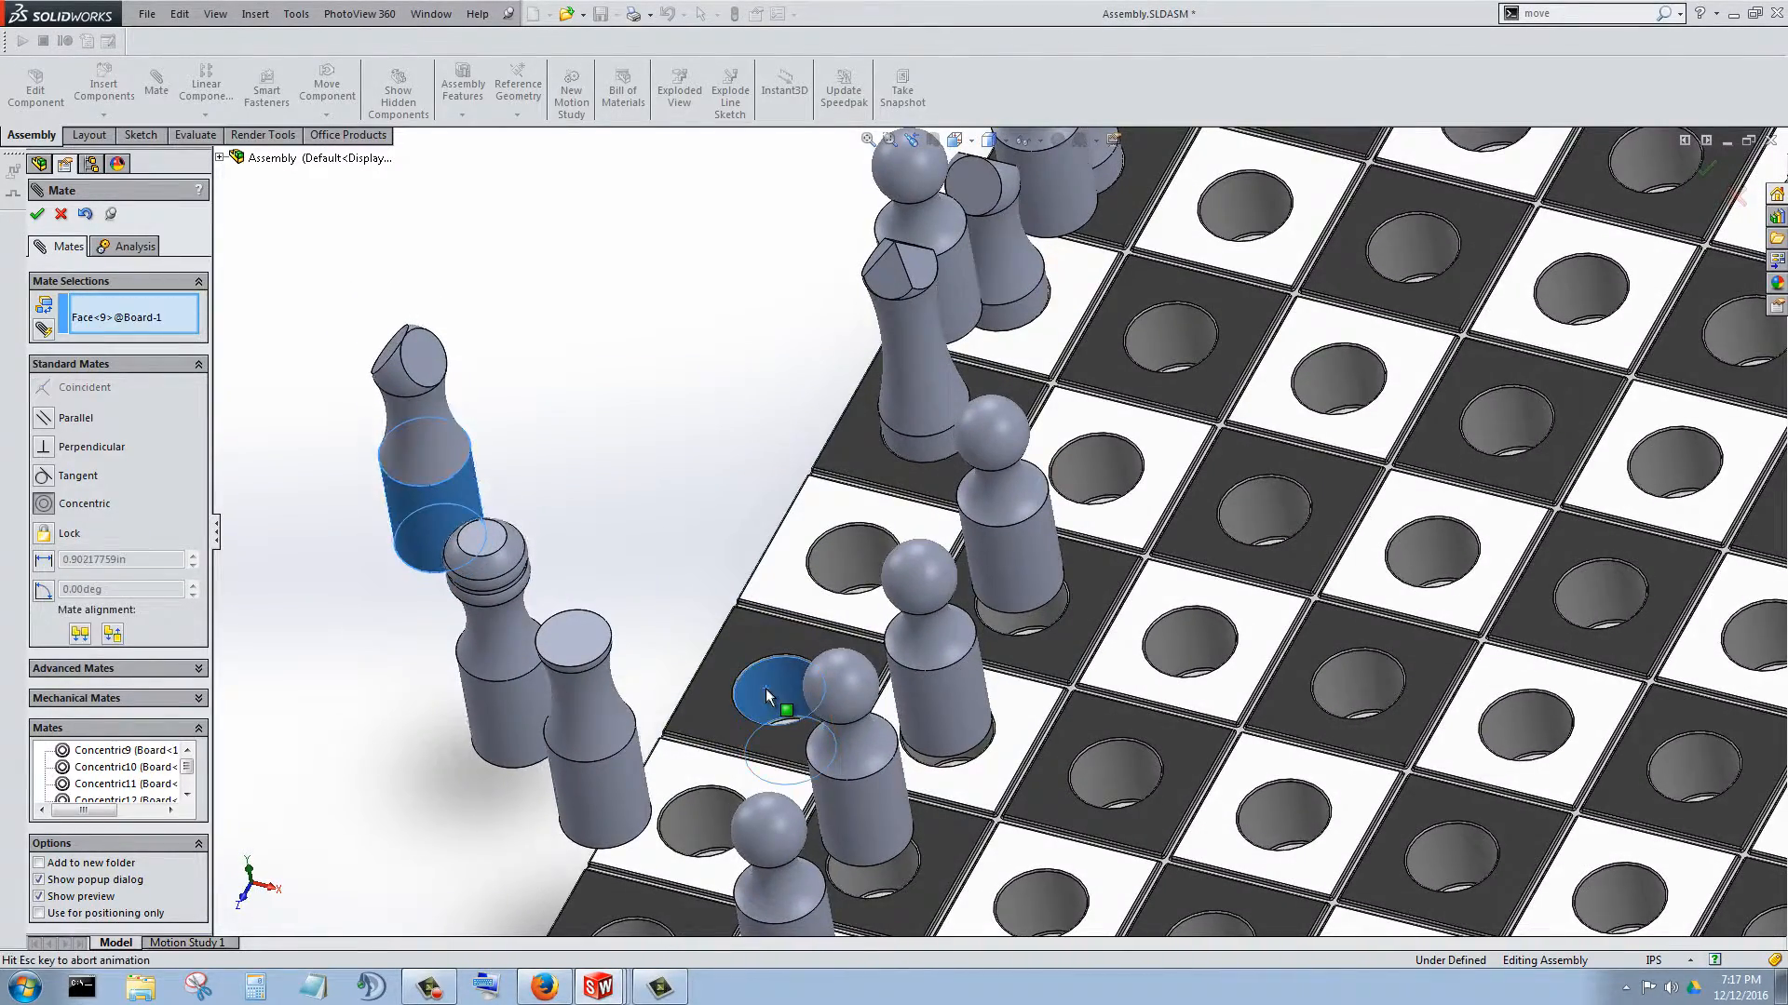
left_click(742, 719)
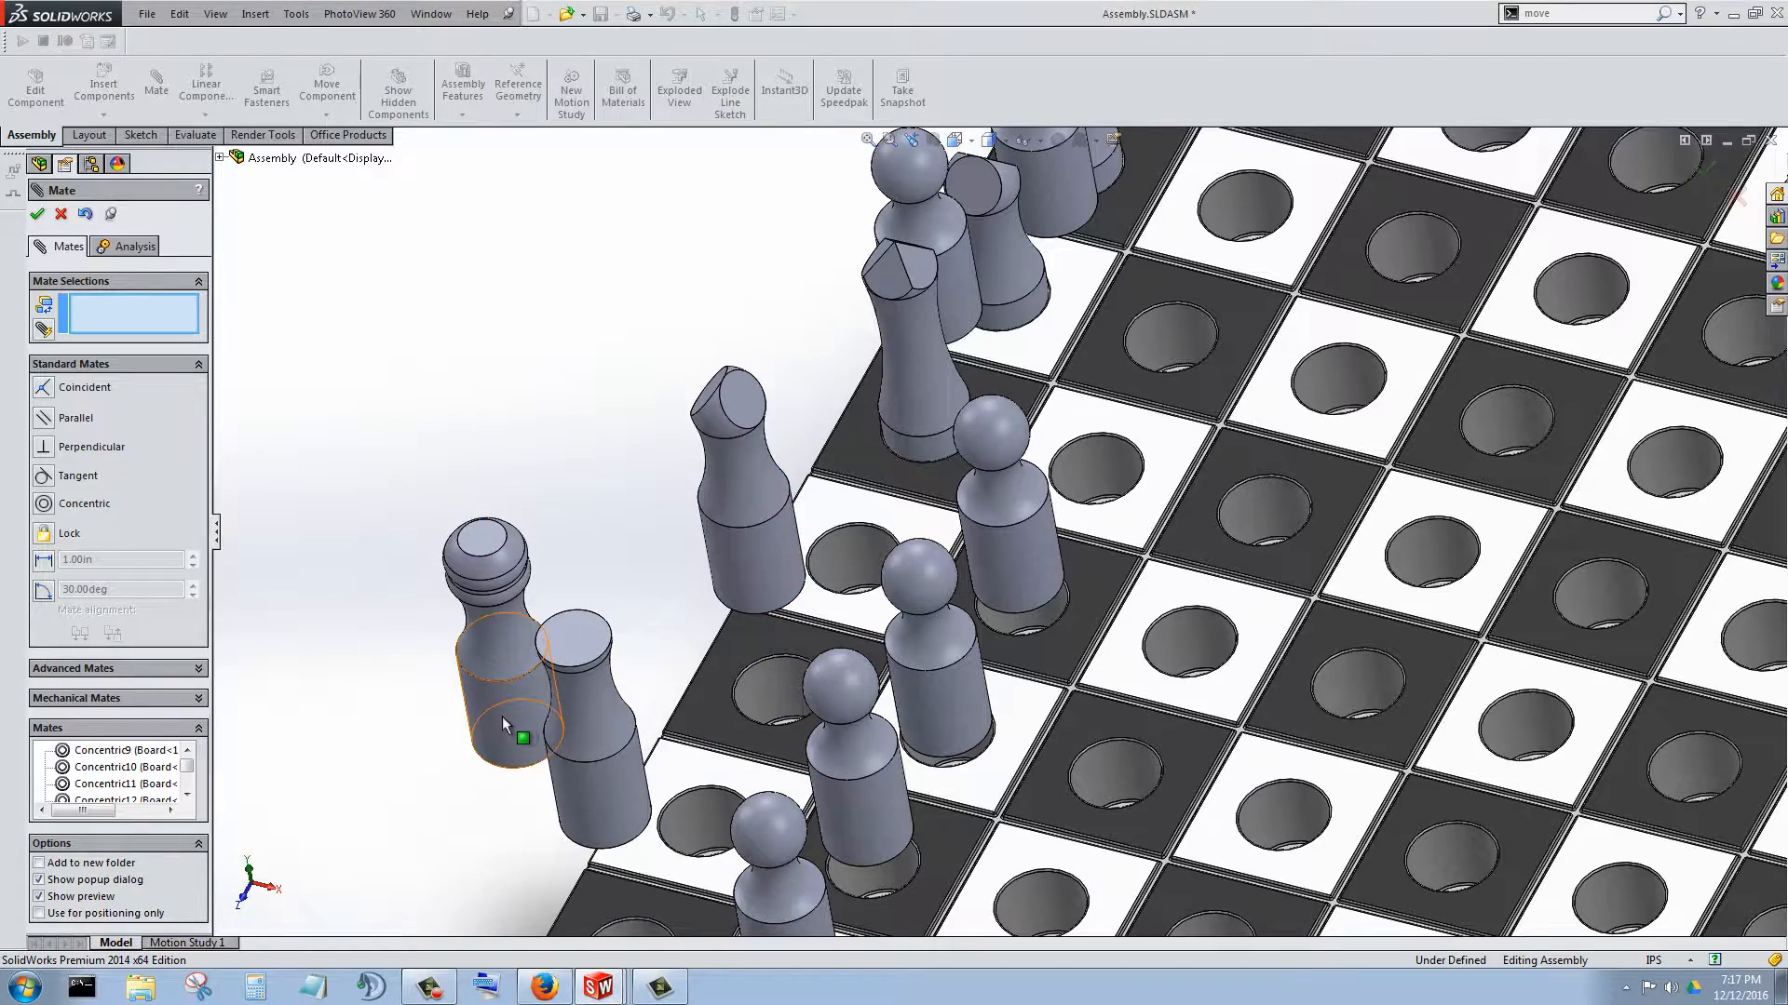
left_click(511, 713)
left_click(689, 815)
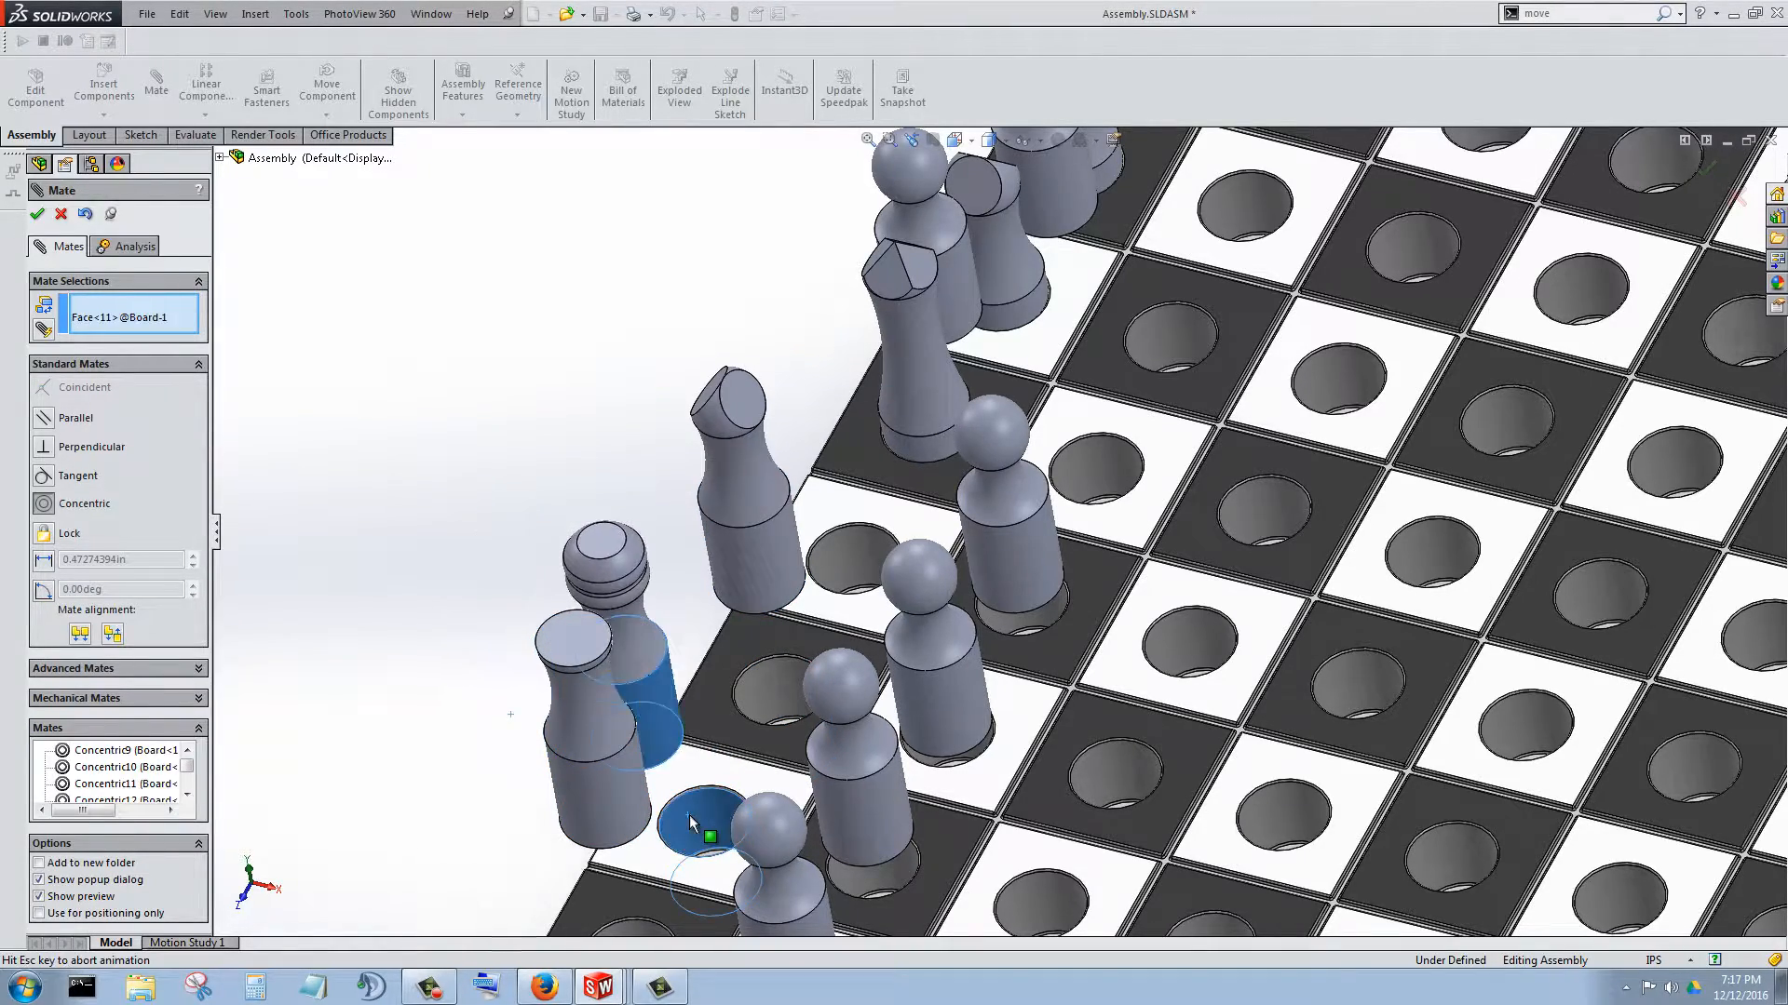
left_click(666, 845)
- Mate the bottom faces of the second rook and second knight coincident with the floors of their back-row holes
middle_click_drag(767, 738, 678, 719)
left_click(691, 423)
left_click(683, 693)
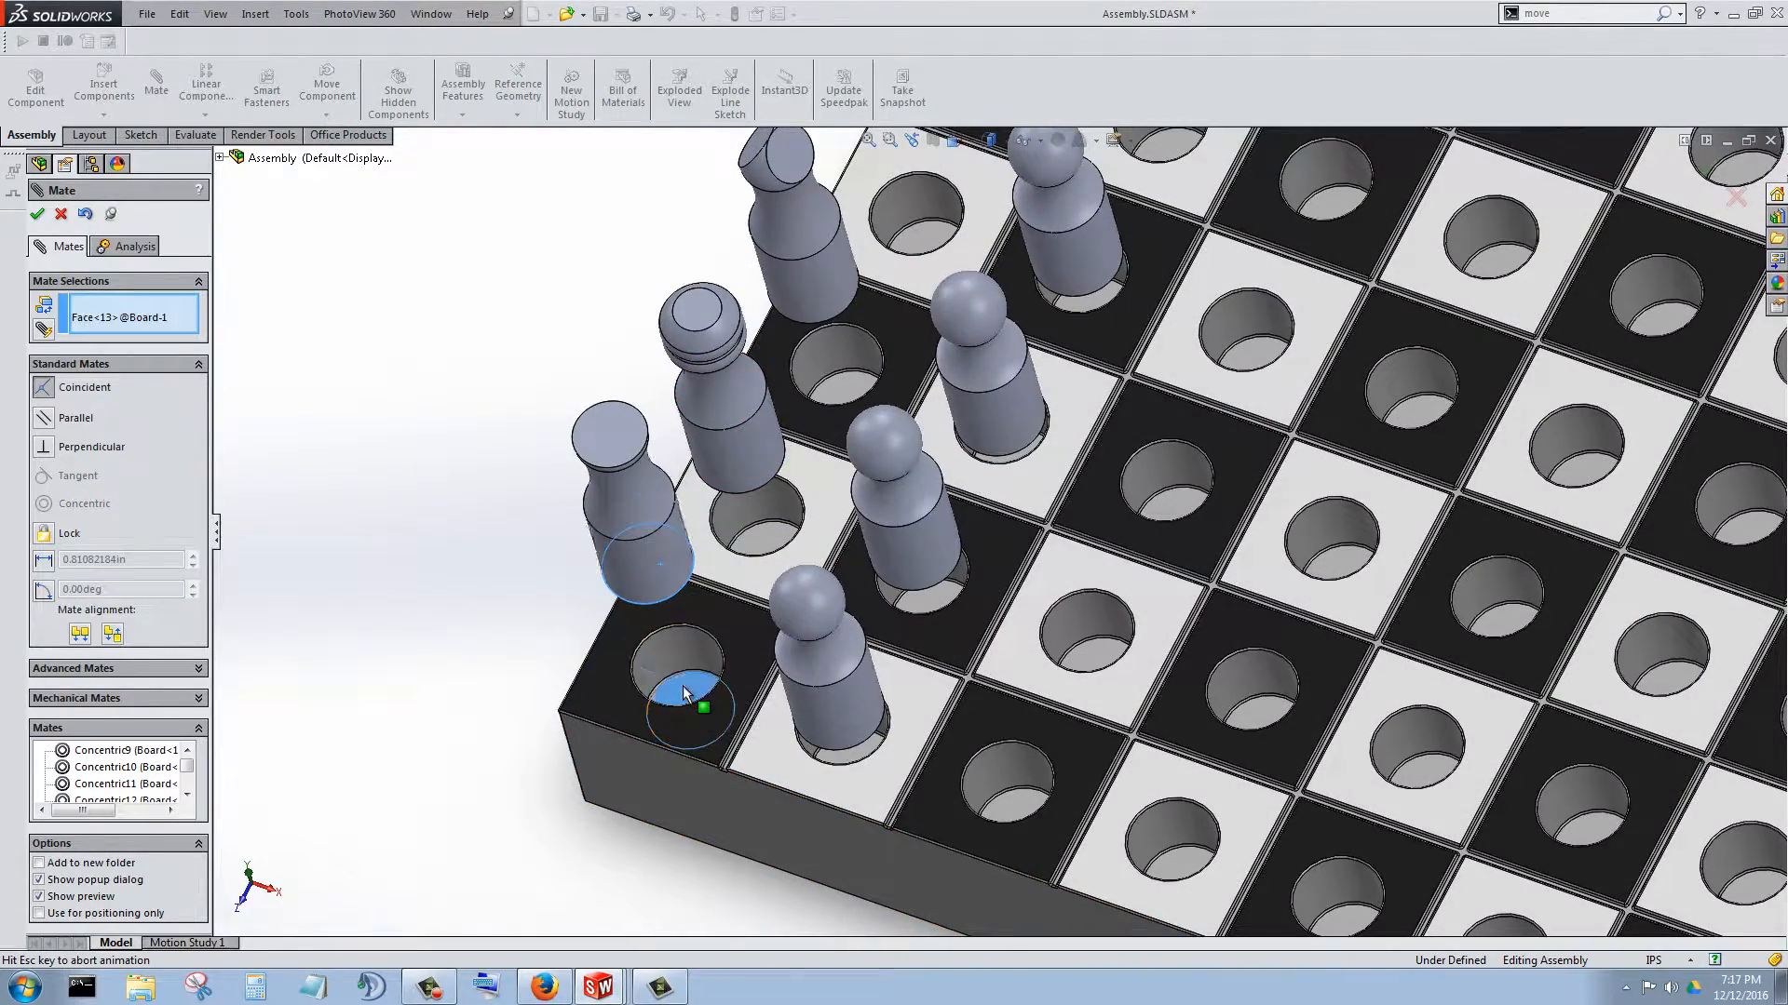
middle_click_drag(702, 664, 745, 533)
left_click(740, 488)
left_click(751, 513)
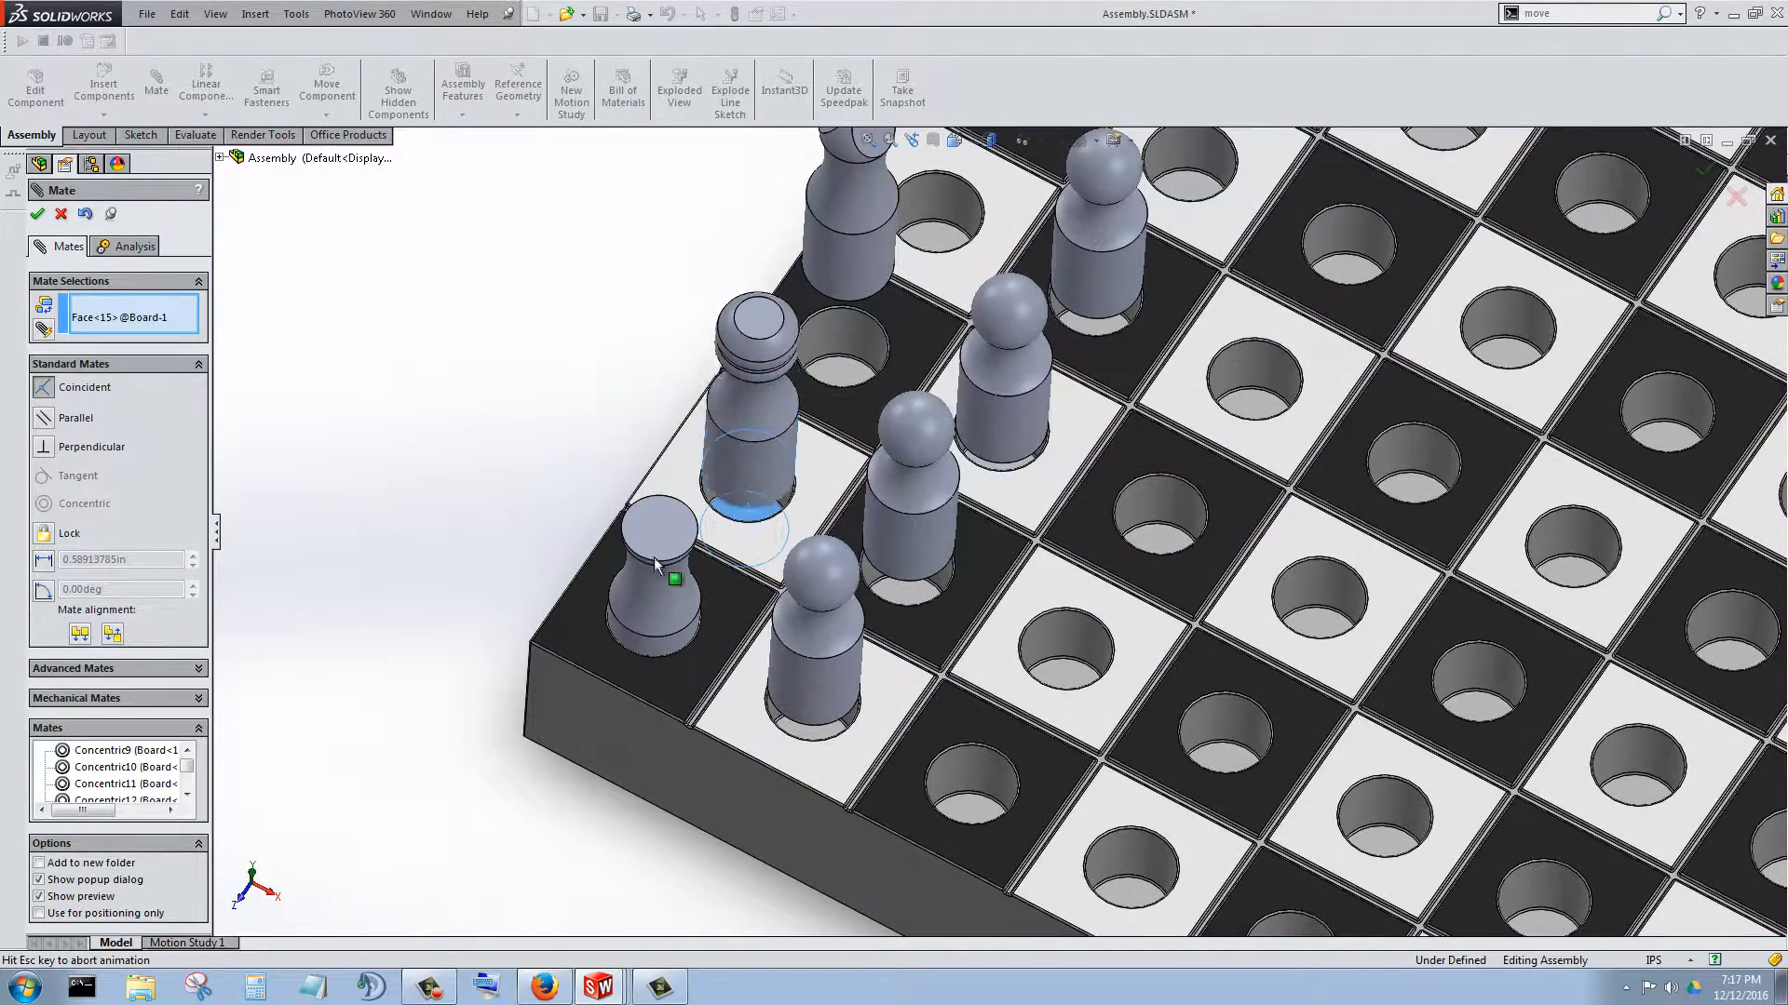
- Mate the bottom of the pawn in front of the second rook coincident with the floor of its white-square hole
middle_click_drag(841, 647, 819, 401)
left_click(793, 501)
scroll(862, 731, "down", 5)
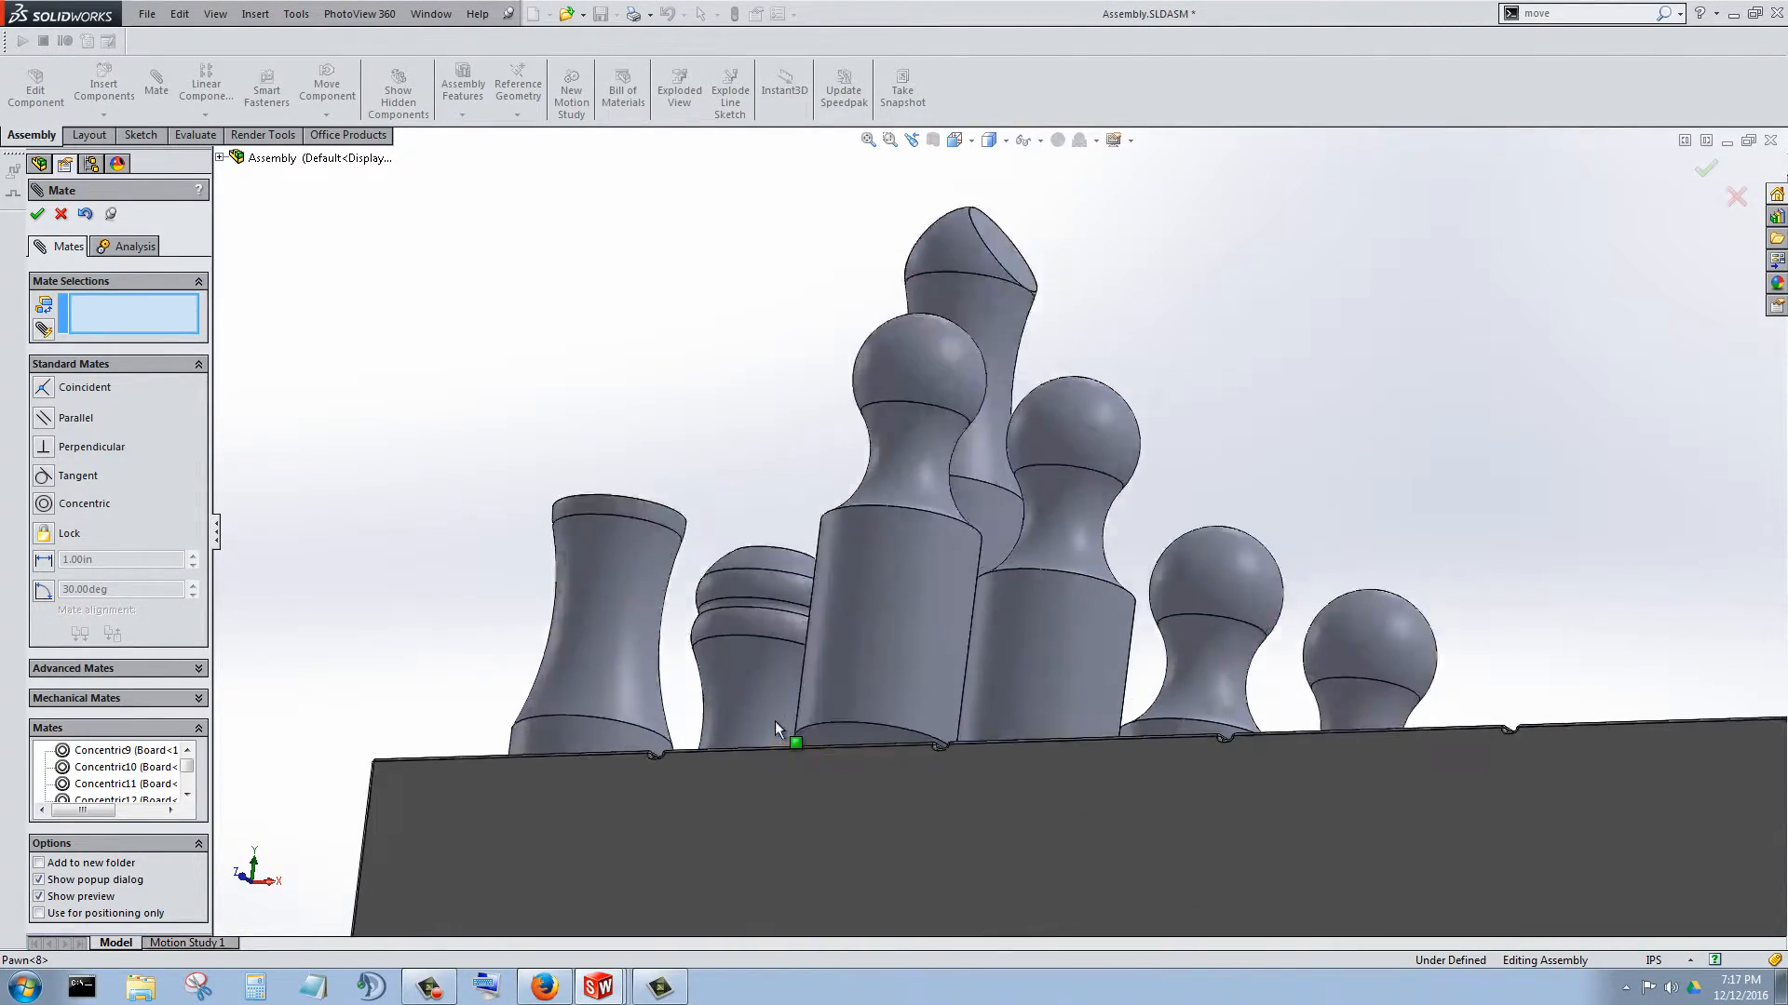
middle_click_drag(876, 719, 983, 705)
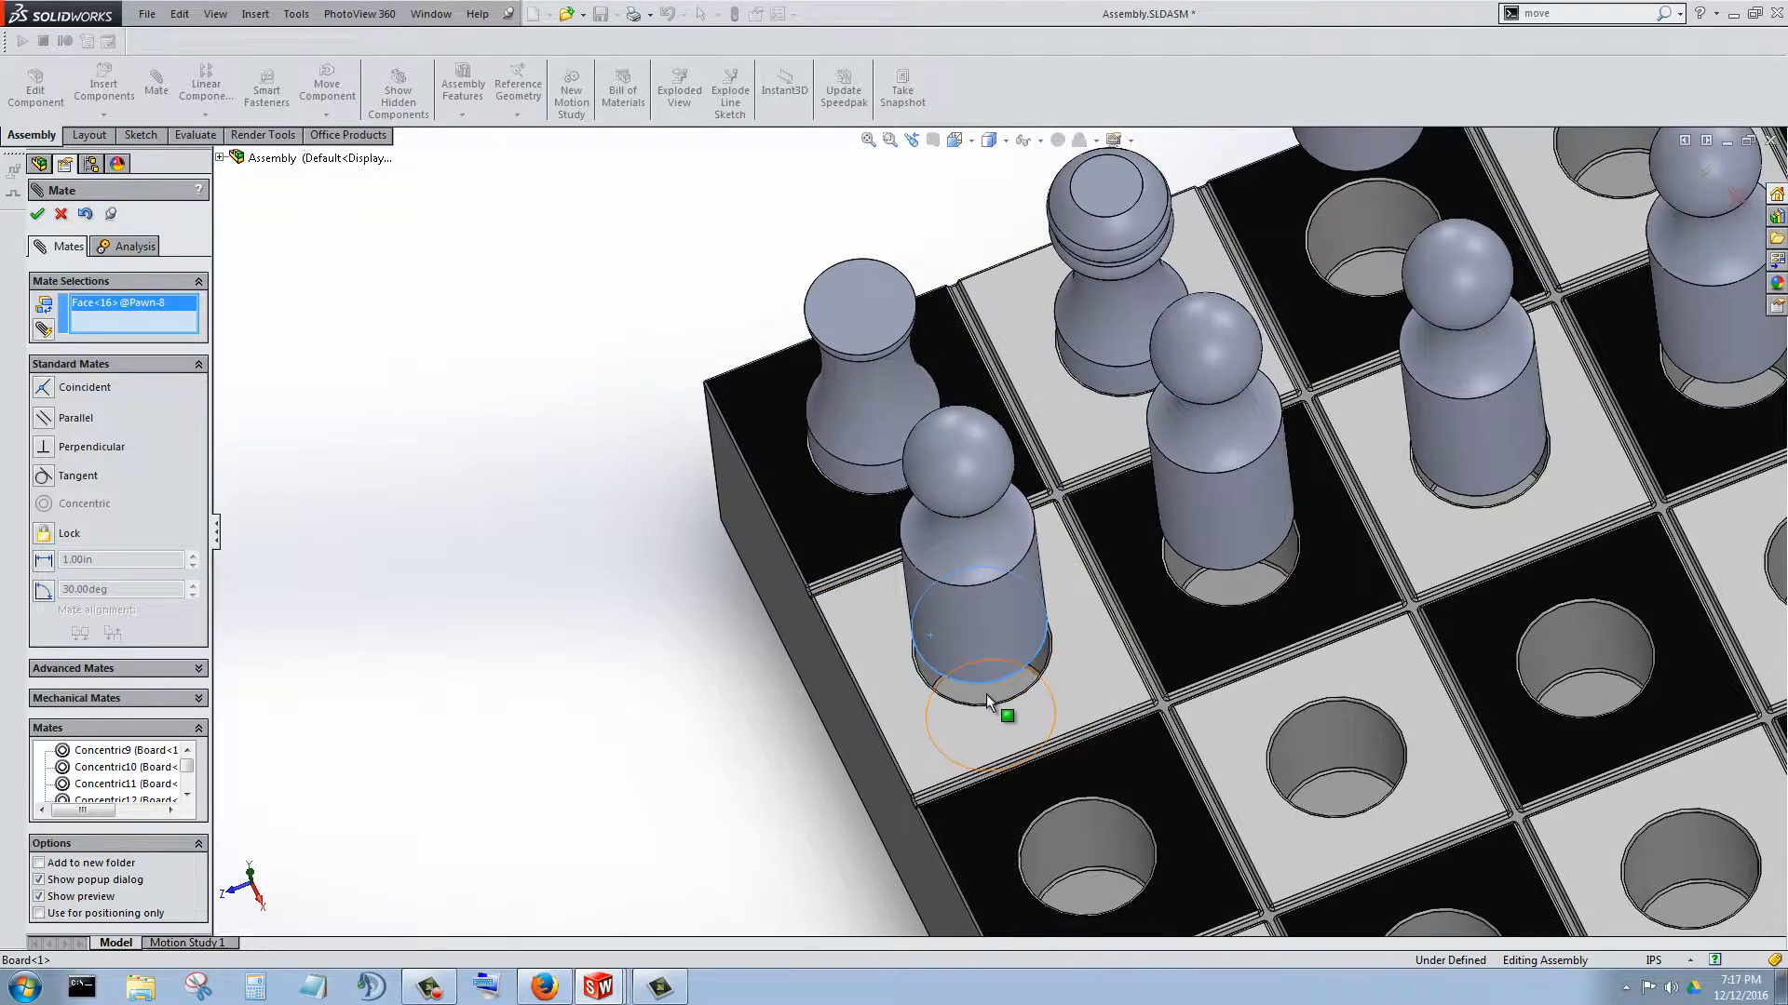
left_click(989, 703)
middle_click_drag(1154, 652, 1233, 343)
left_click(1397, 625)
- Mate the bottom of the pawn in front of the second knight coincident with the floor of its black-square hole
middle_click_drag(1270, 499, 1278, 483)
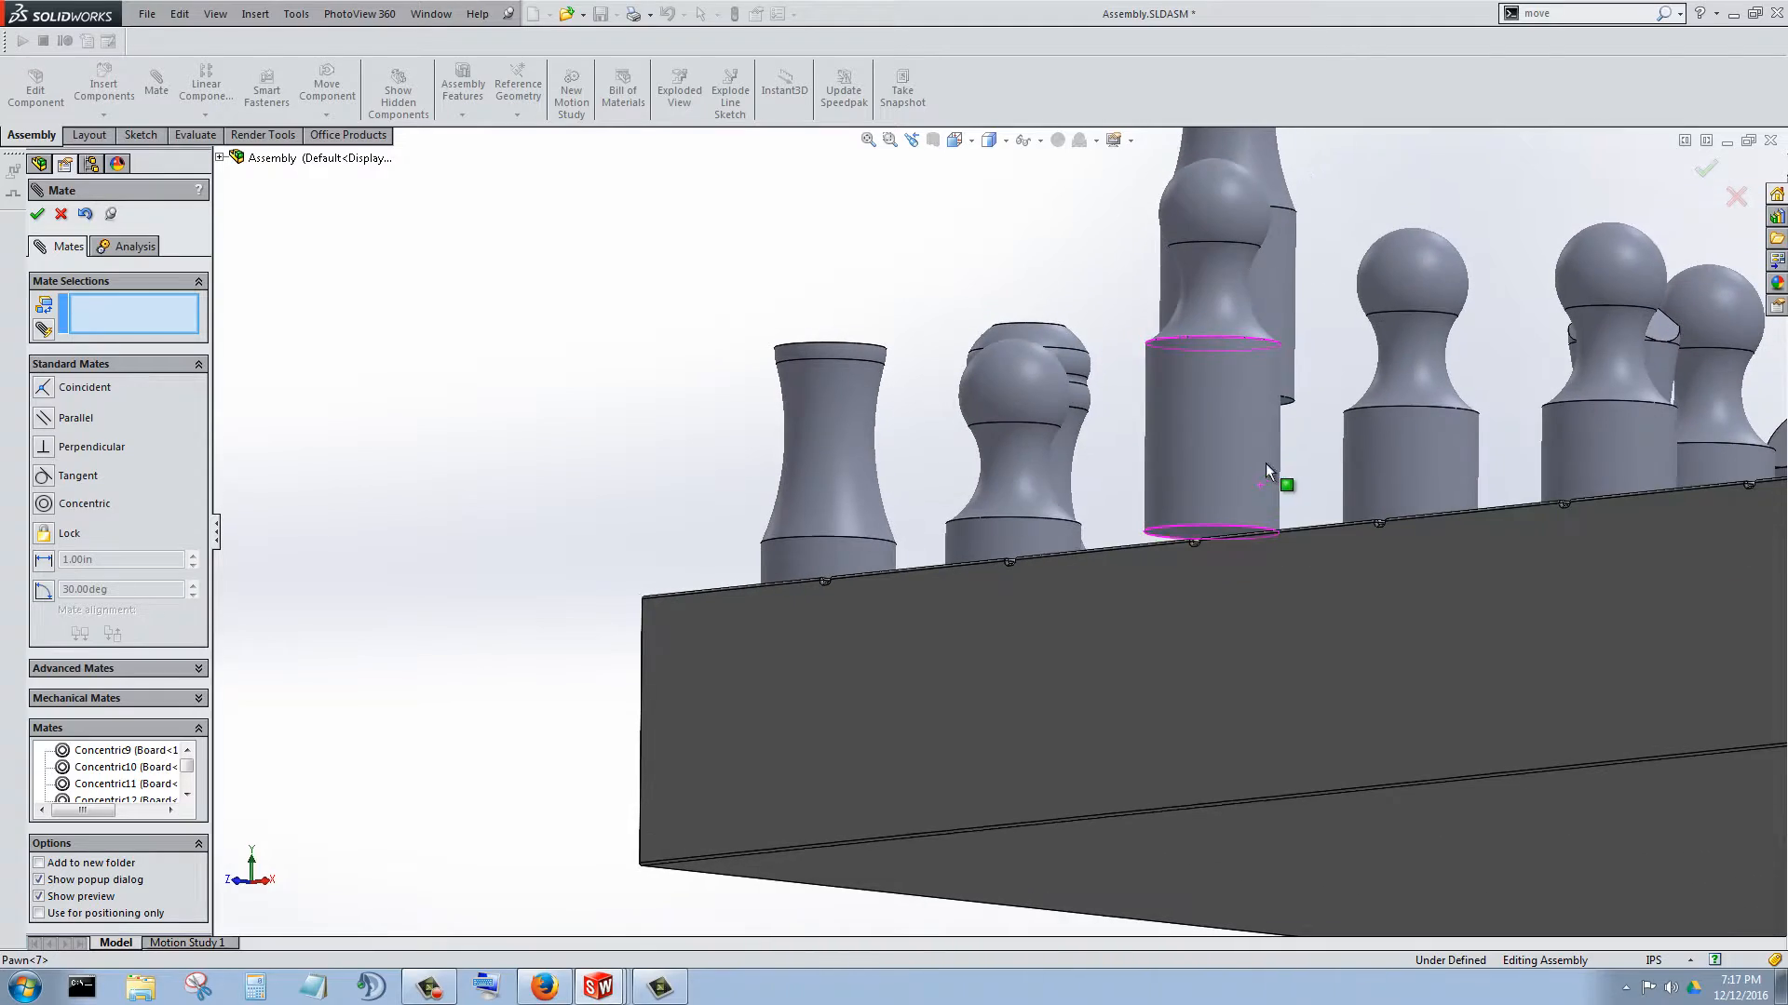
scroll(1198, 540, "down", 5)
left_click(1145, 533)
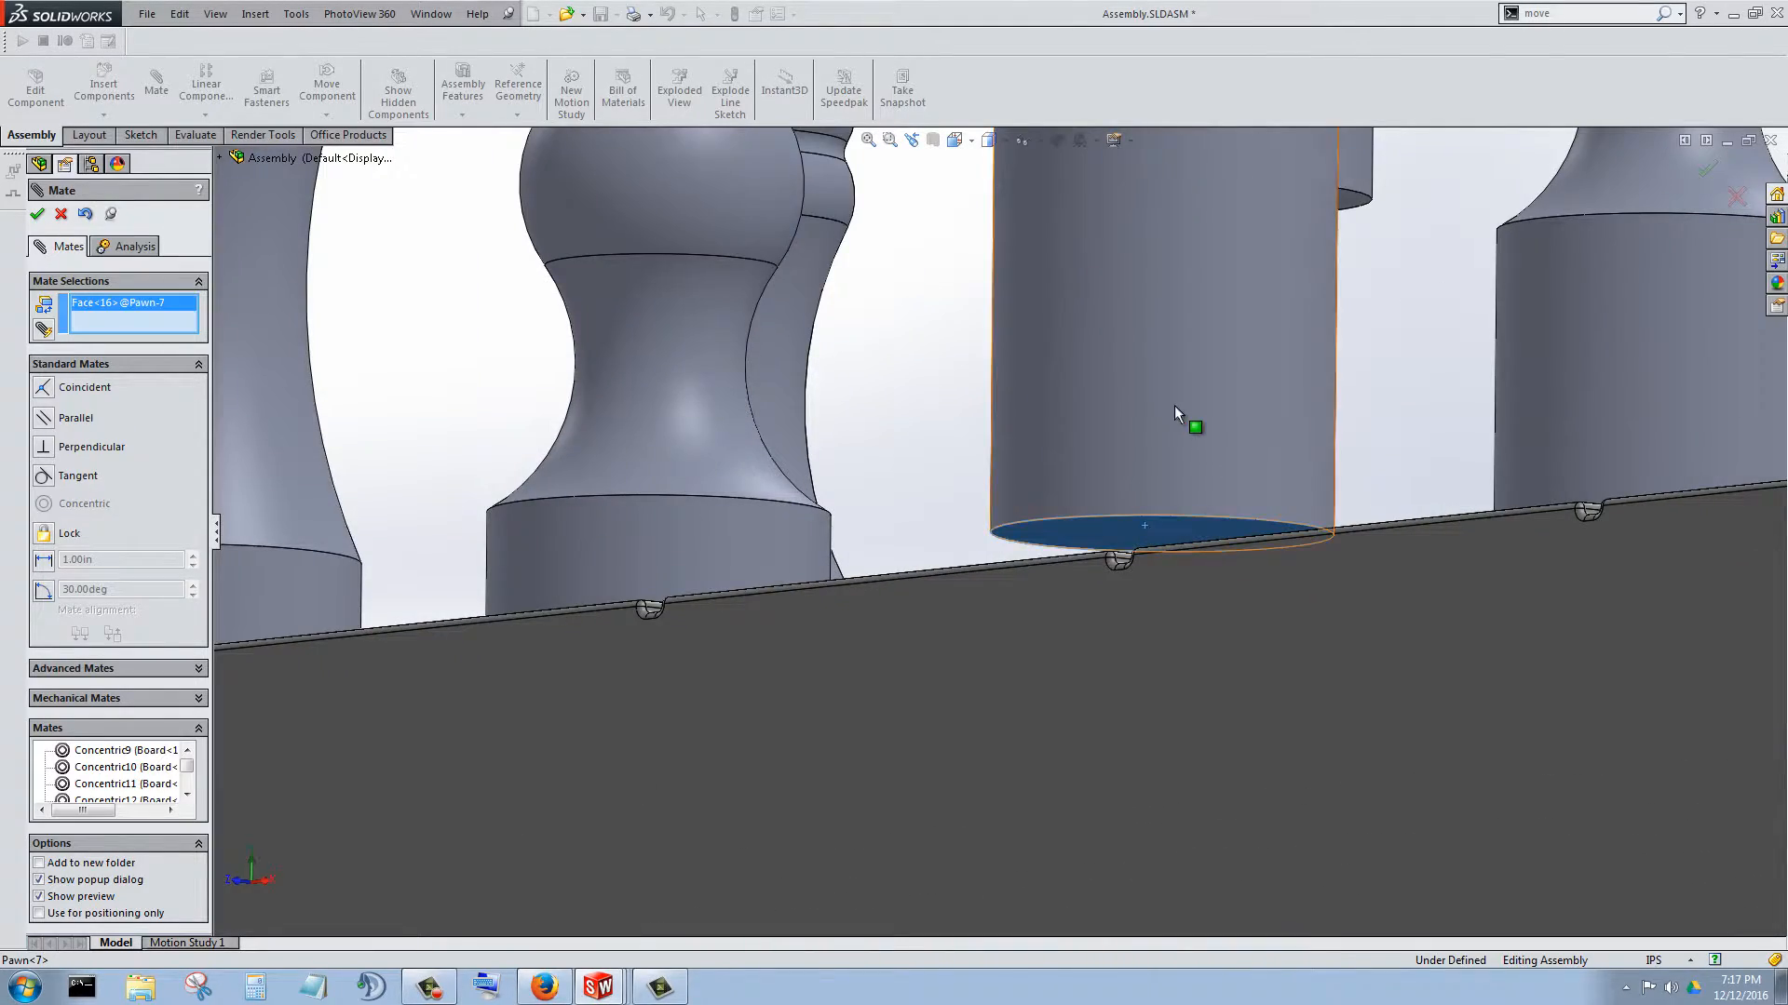
middle_click_drag(1121, 410, 1229, 555)
left_click(1229, 556)
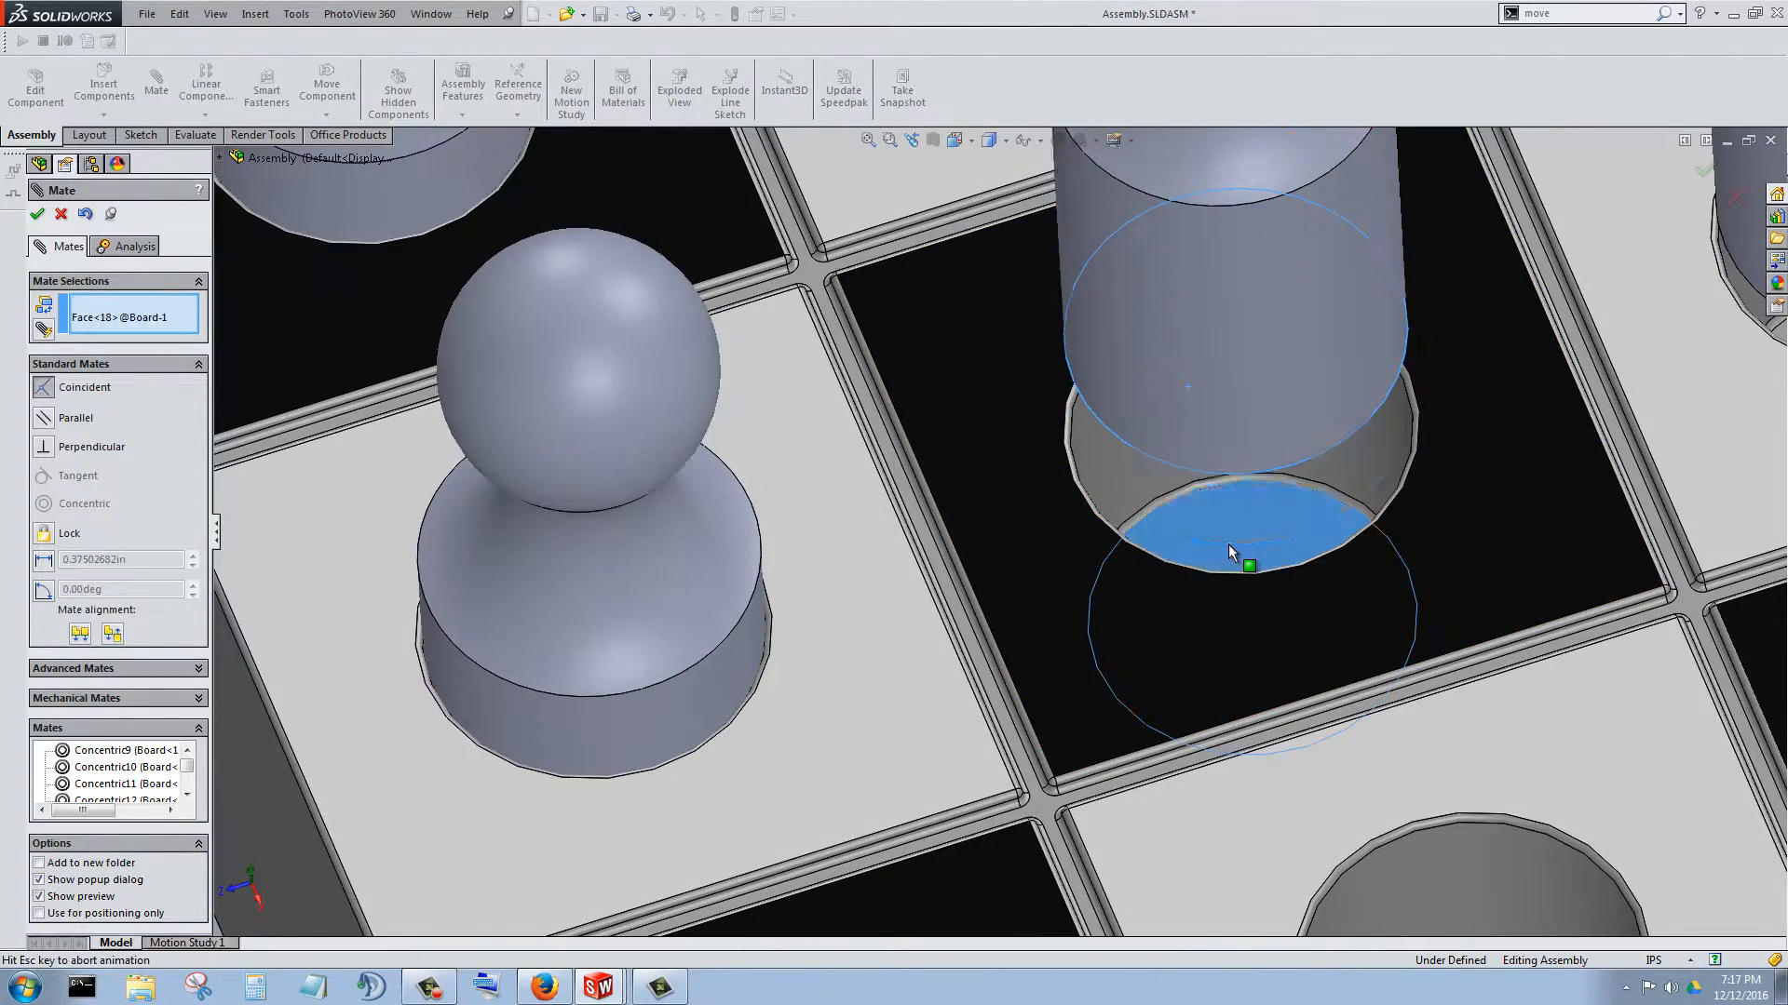
left_click(1449, 584)
- Mate the second bishop's bottom face coincident with the floor of its black back-row hole
scroll(1404, 426, "up", 6)
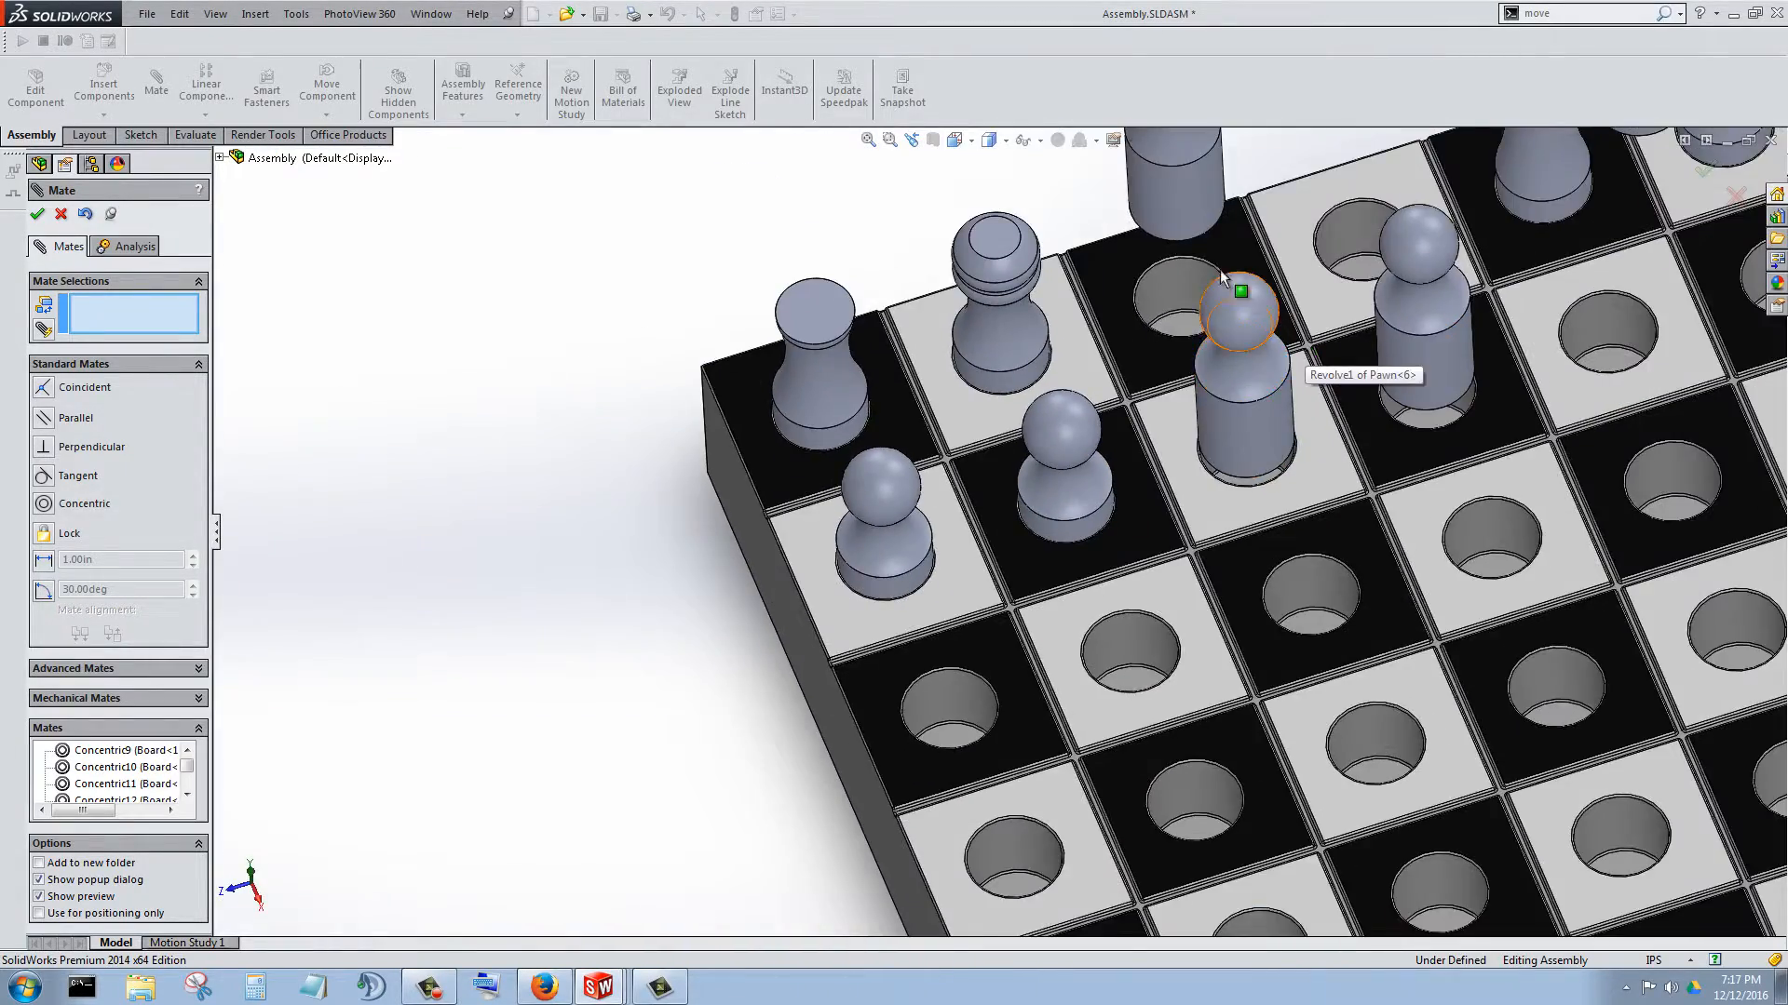
scroll(1103, 438, "down", 4)
middle_click_drag(1093, 399, 1183, 266)
scroll(1167, 265, "up", 4)
scroll(807, 301, "down", 4)
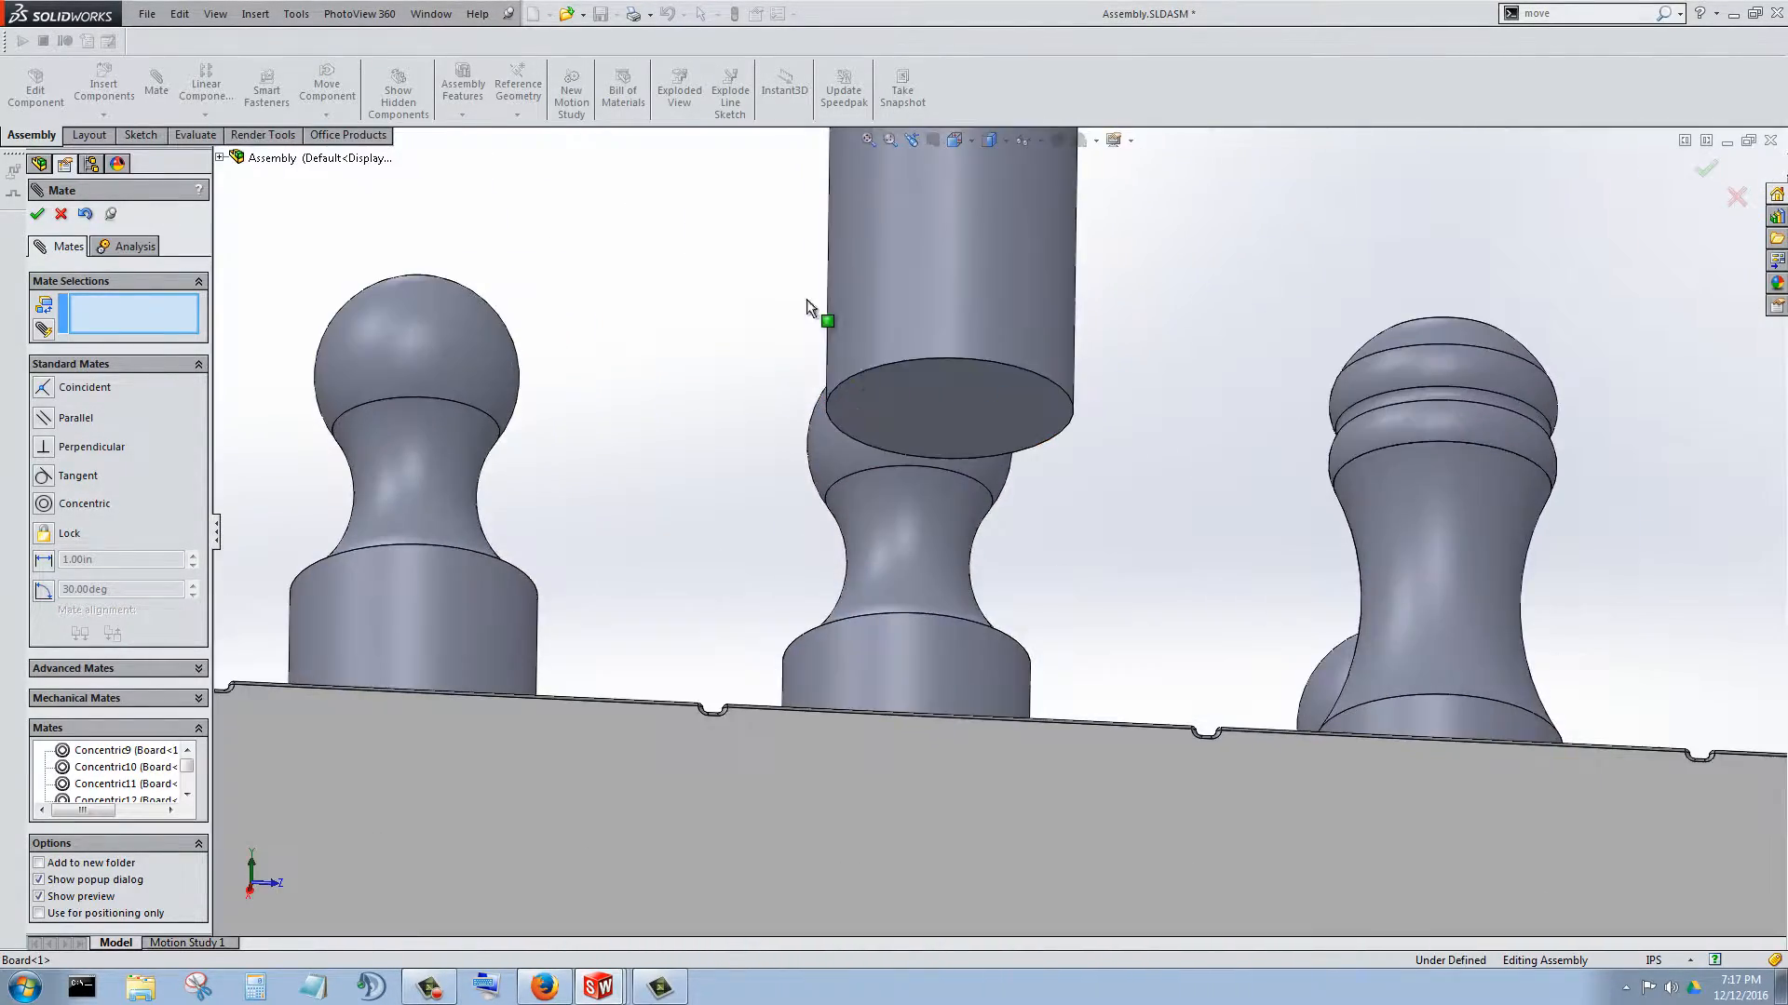
left_click(912, 375)
middle_click_drag(832, 445, 773, 814)
scroll(773, 814, "up", 4)
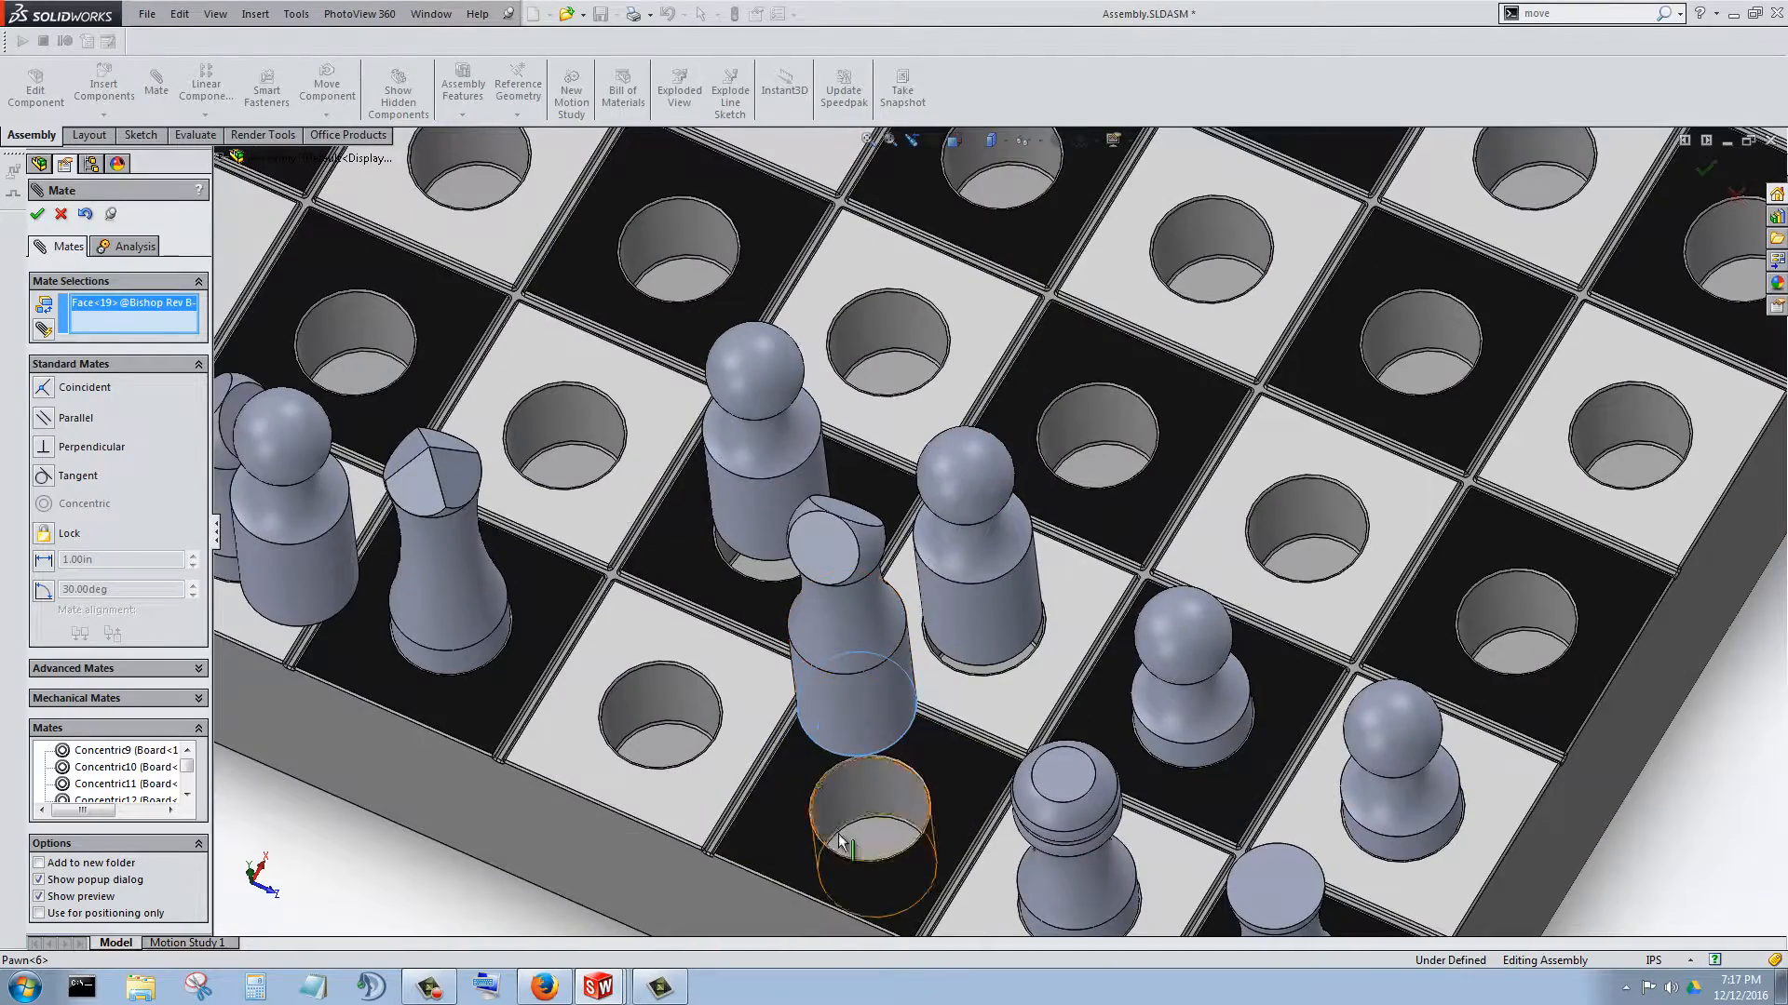
left_click(857, 836)
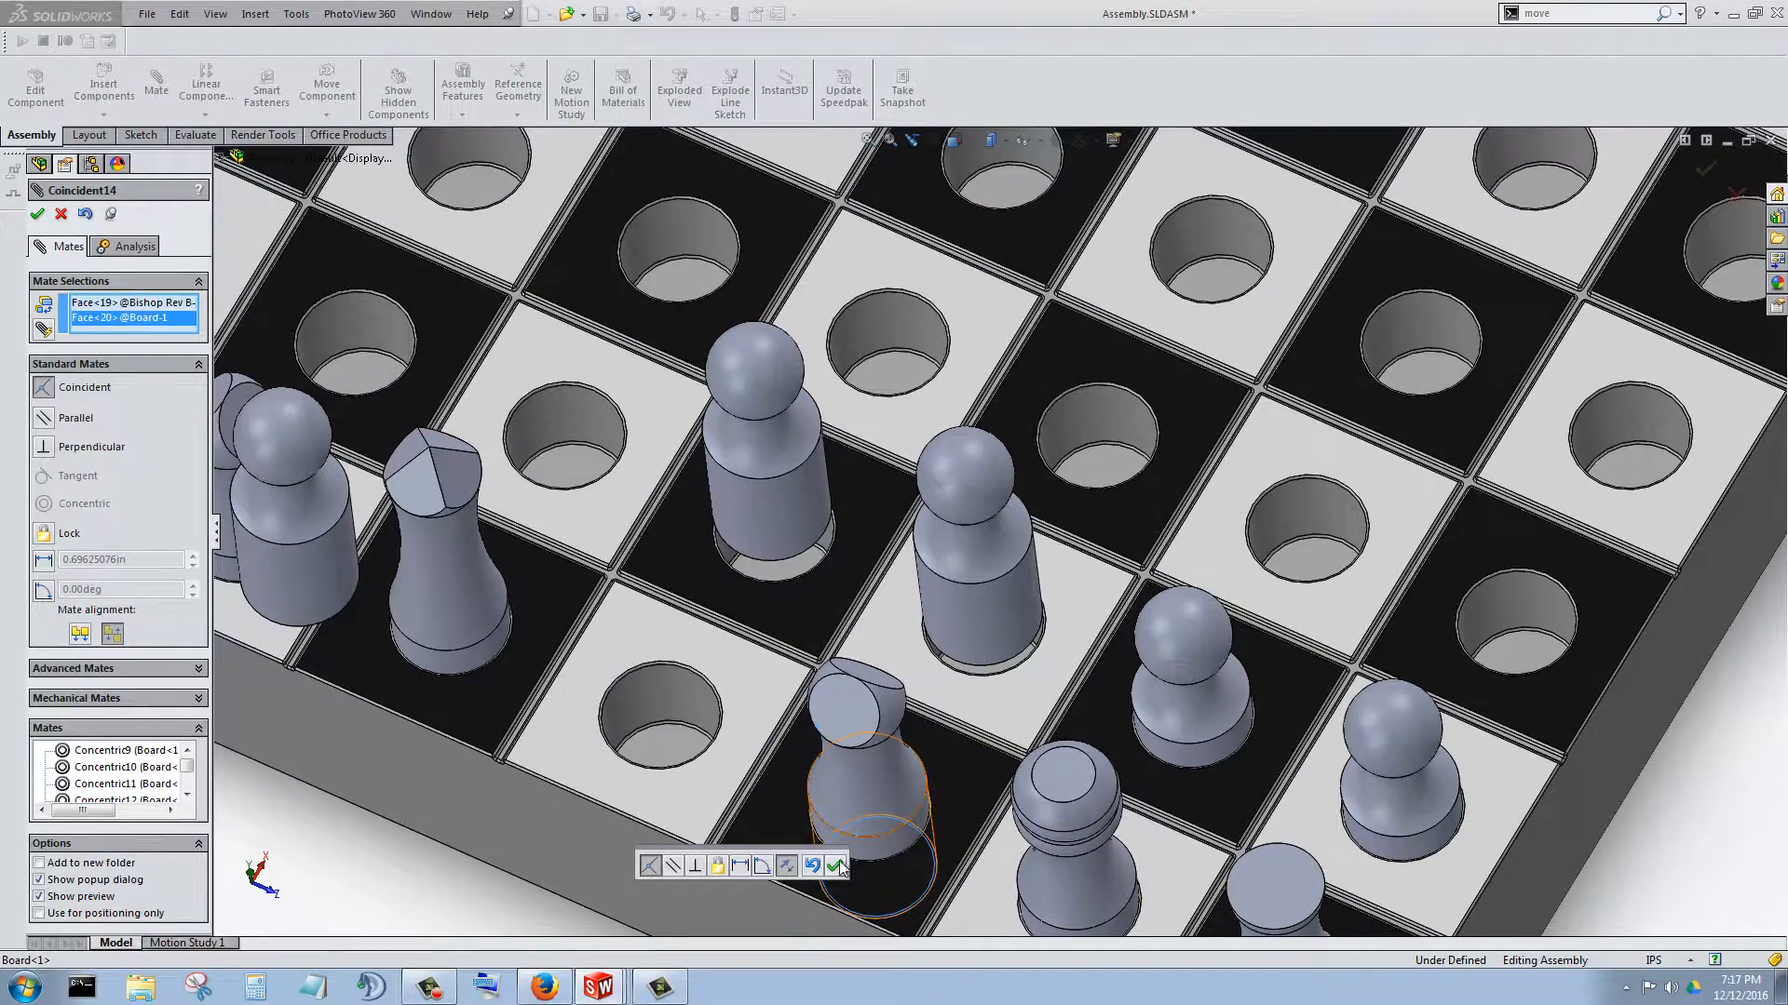
left_click(835, 866)
- Mate the bottom of the pawn ahead of the empty back-row square coincident with the floor of its black-square hole
middle_click_drag(745, 573, 886, 572)
scroll(847, 558, "down", 3)
left_click(858, 563)
left_click(939, 568)
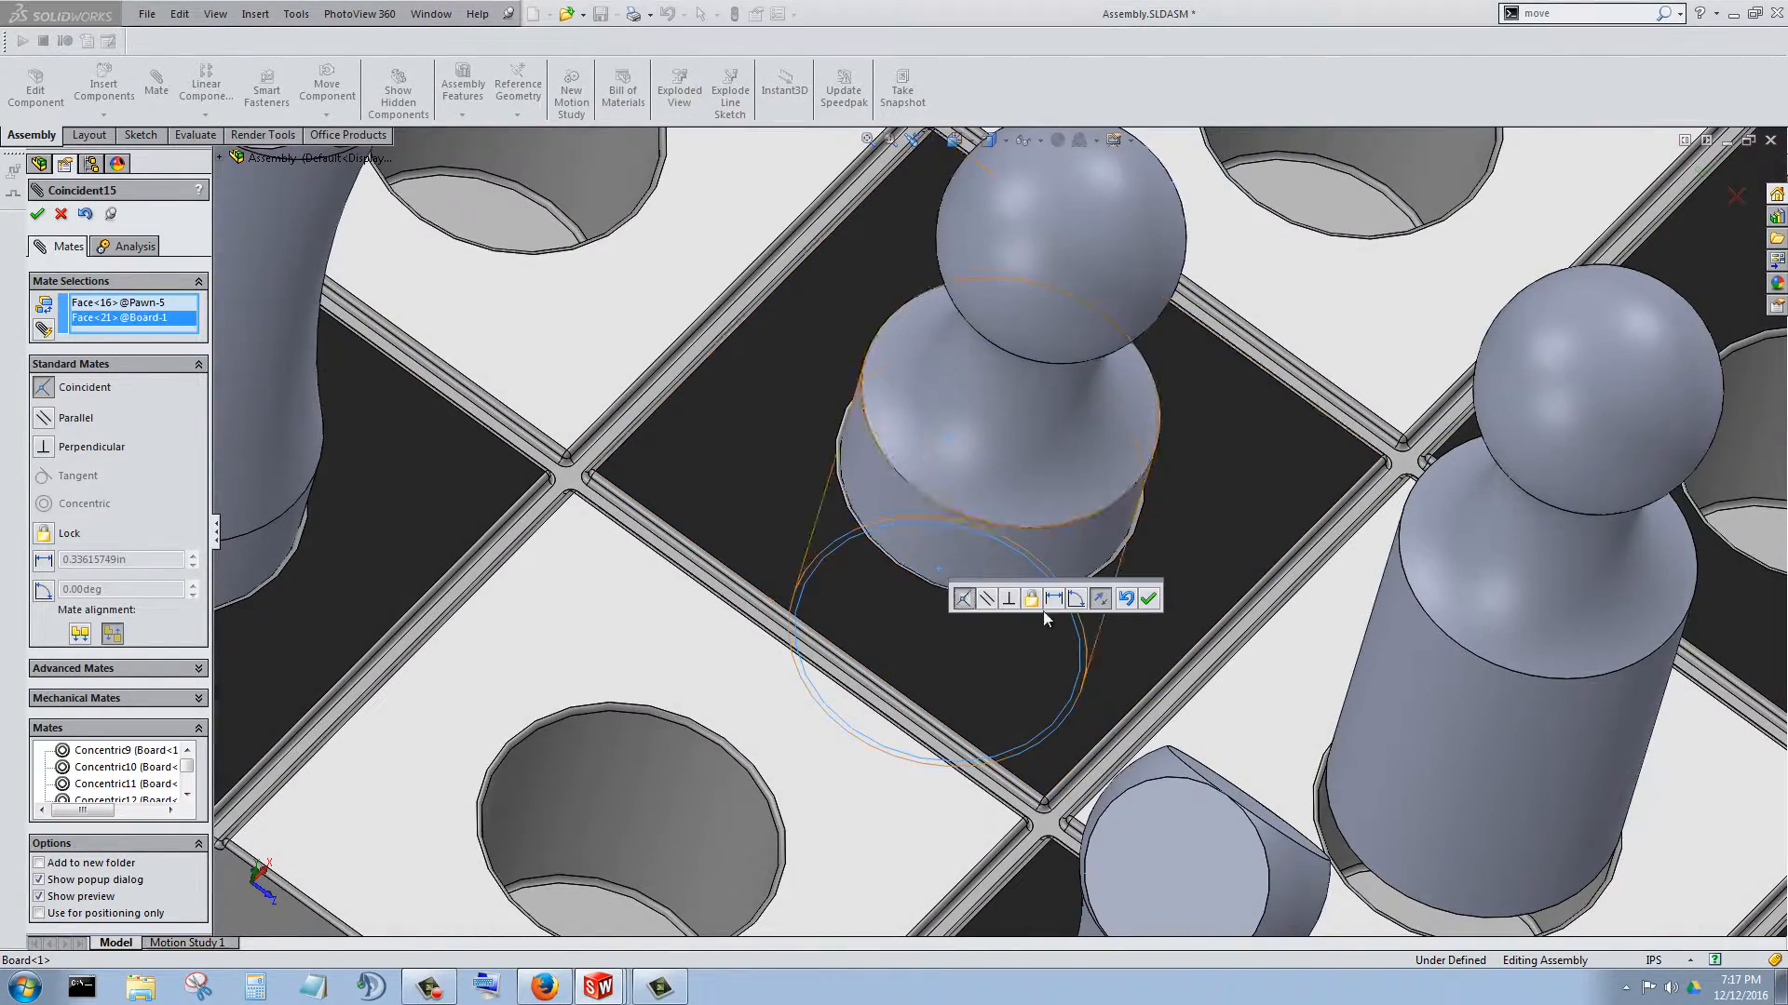
scroll(735, 549, "up", 5)
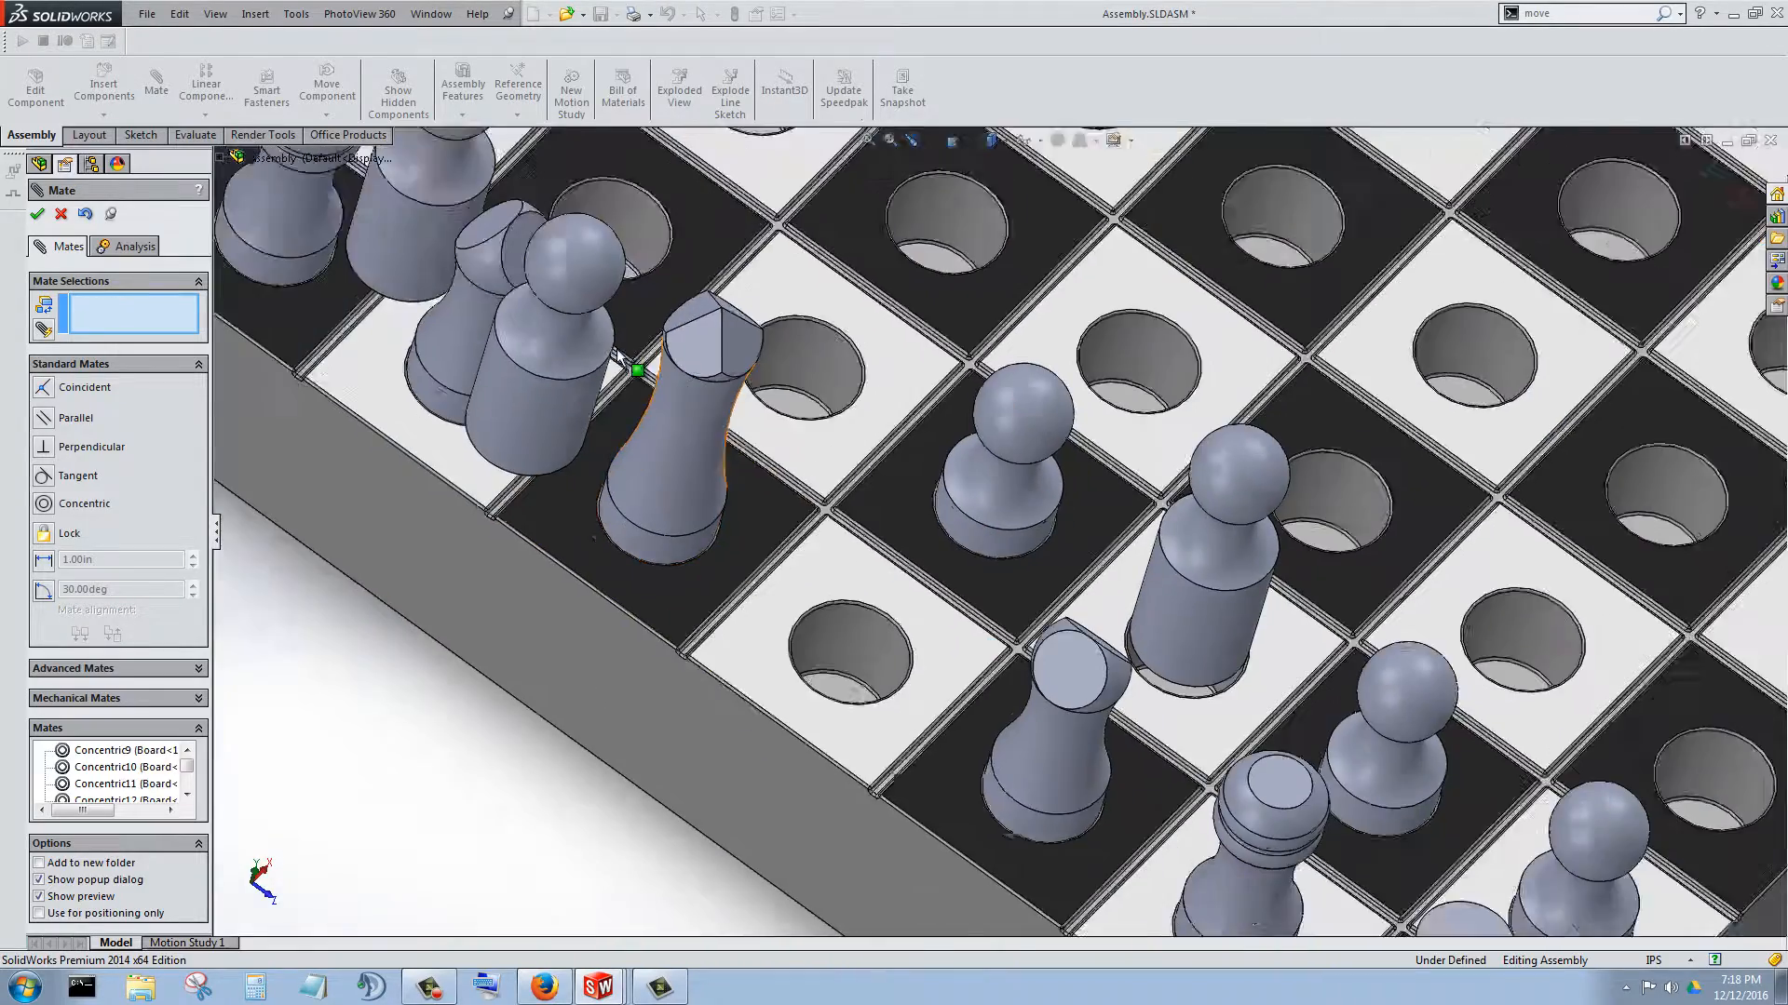
- Mate a loose pawn's cylindrical base concentric with the white second-row hole in front of the queen
scroll(618, 352, "down", 3)
middle_click_drag(705, 585, 714, 551)
scroll(713, 551, "up", 3)
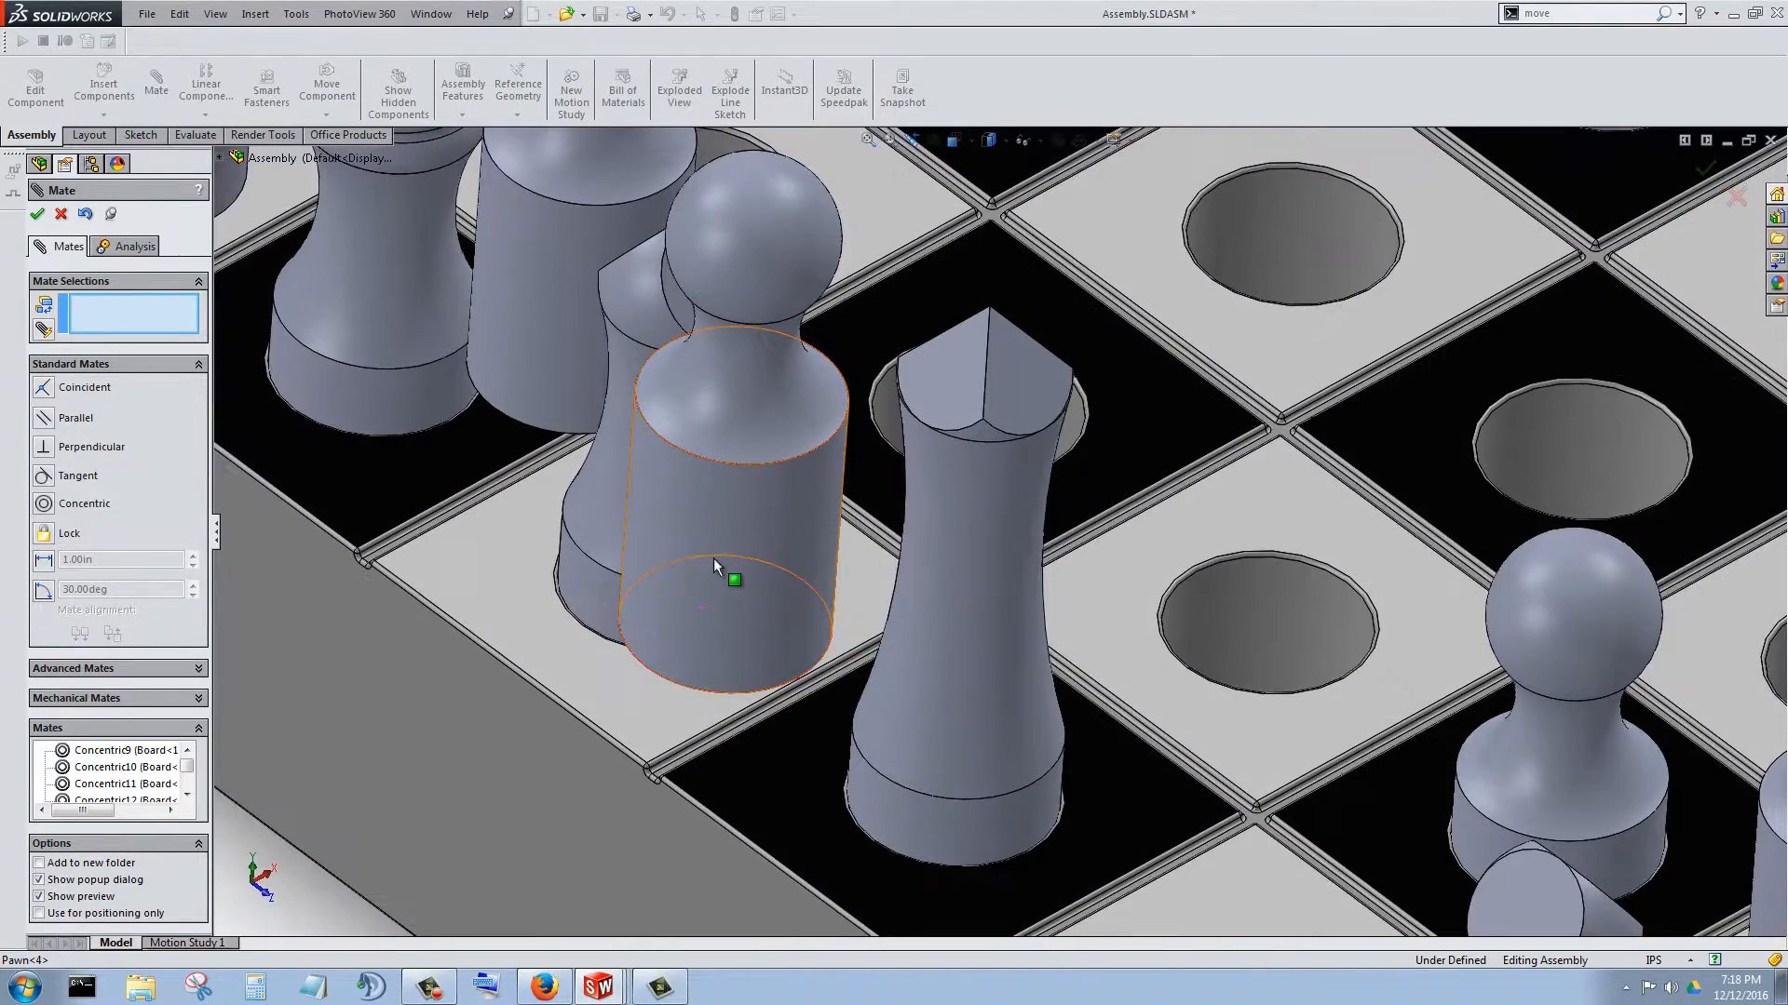
left_click(713, 557)
left_click(1245, 629)
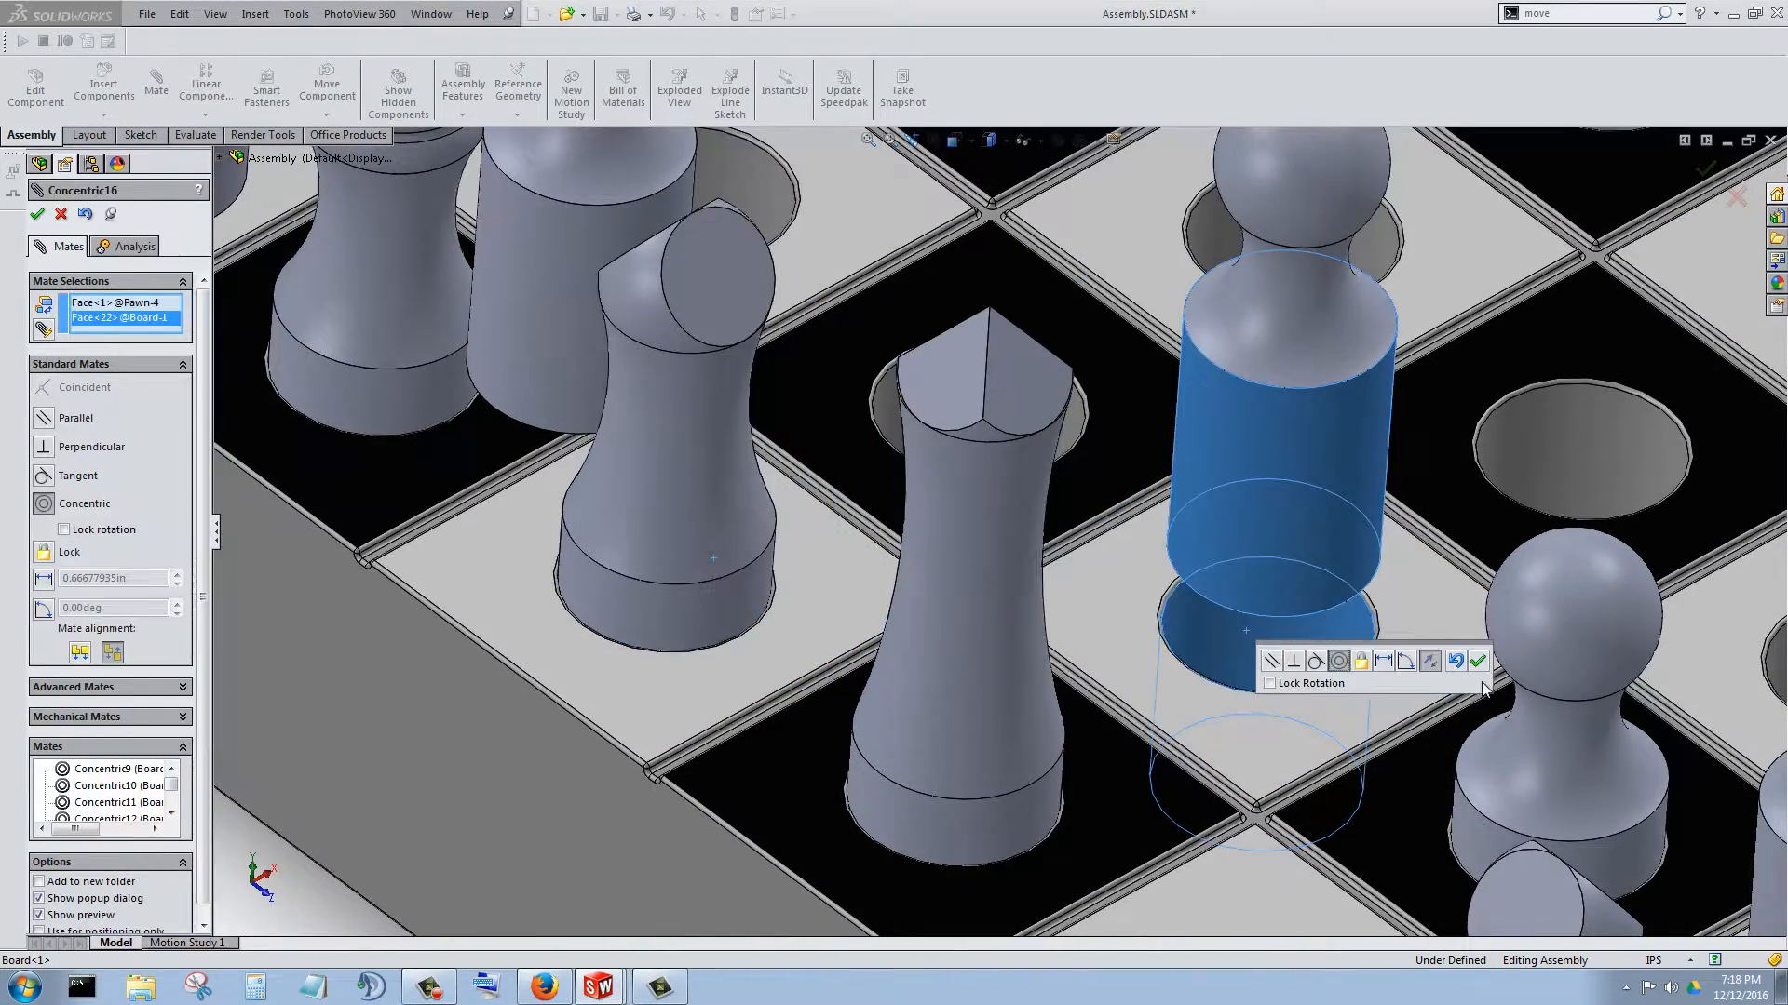
left_click(1479, 661)
- Mate the next loose pawn concentric with the black second-row hole in front of the first bishop
scroll(889, 377, "up", 5)
scroll(847, 391, "down", 5)
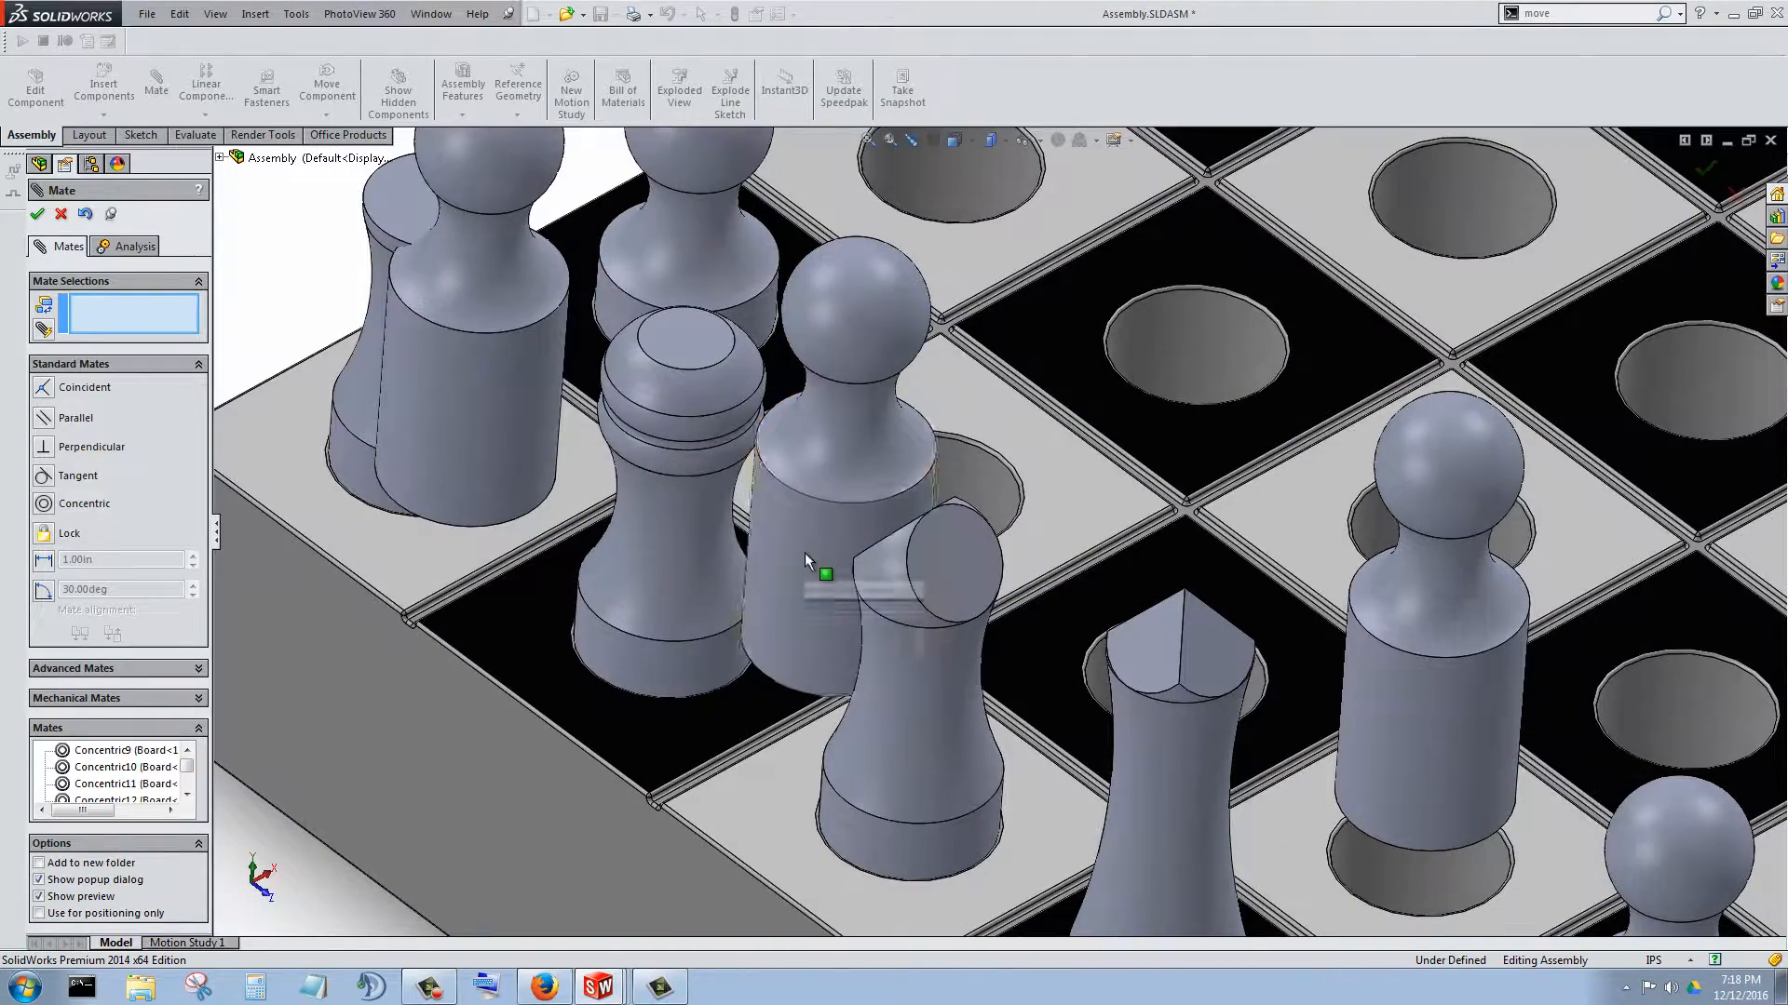
left_click(821, 563)
middle_click_drag(1077, 659, 1051, 707)
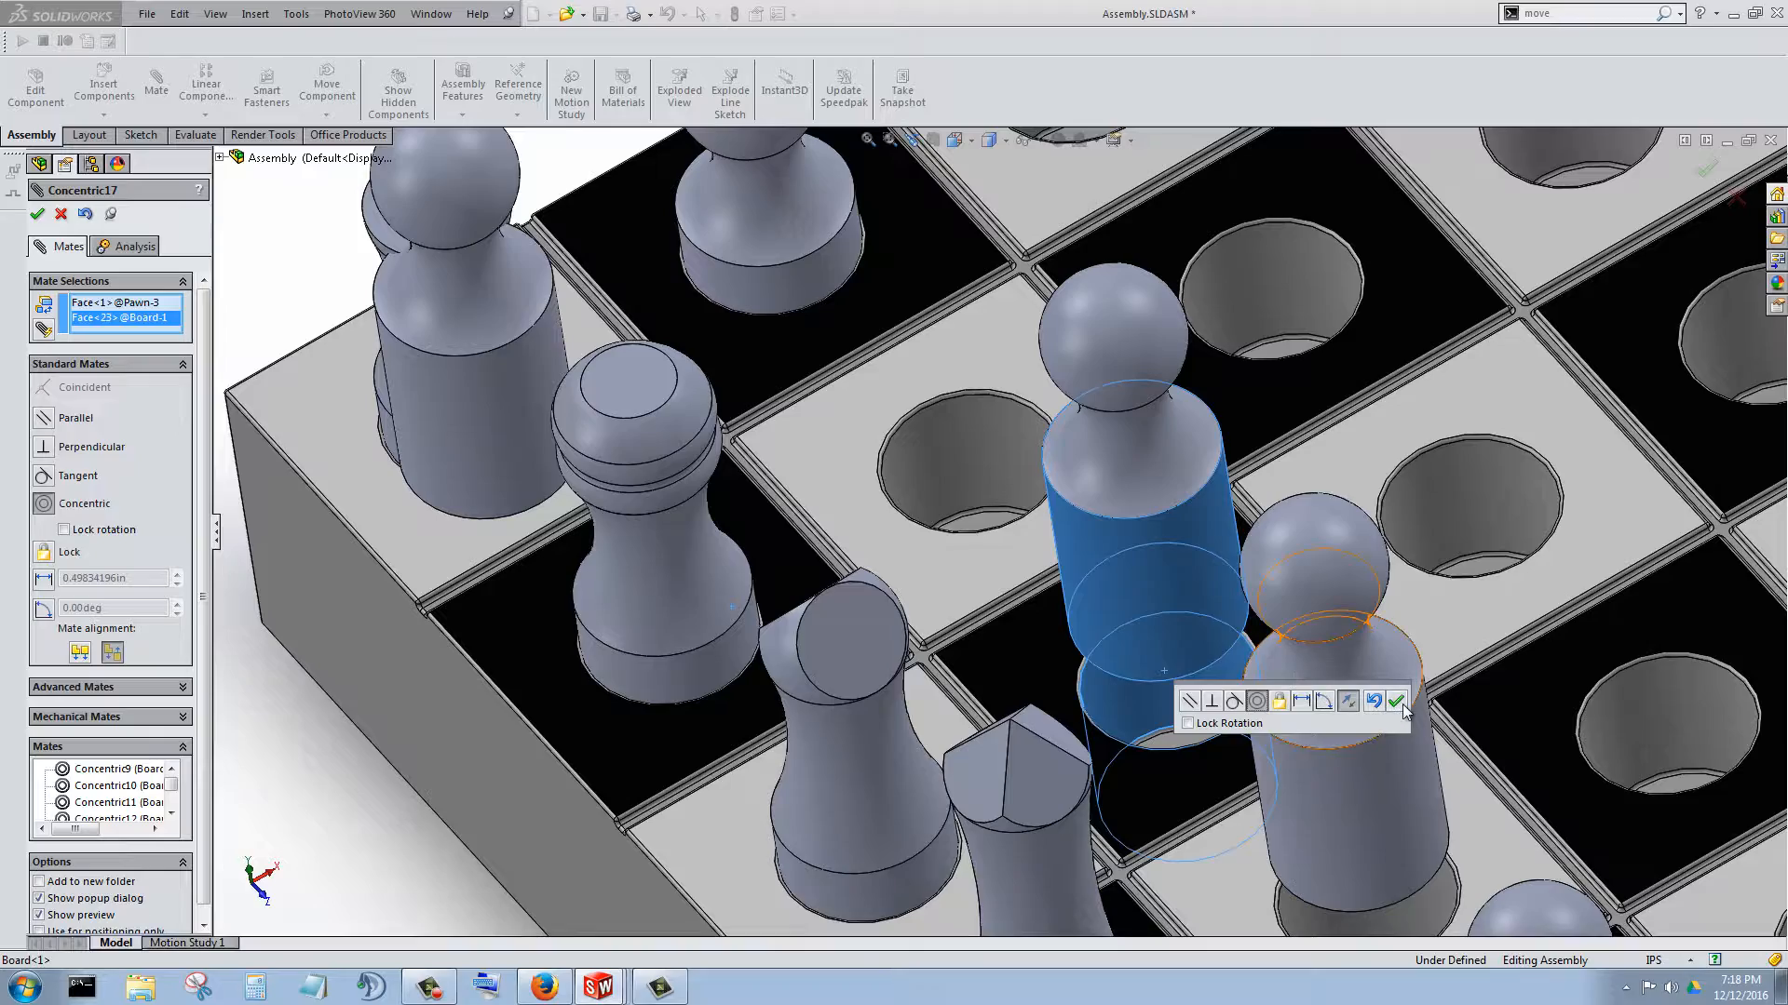
left_click(1394, 704)
- Mate the loose pawn near the first rook concentric with the white second-row hole in front of the first knight
scroll(1024, 470, "up", 5)
scroll(842, 399, "down", 7)
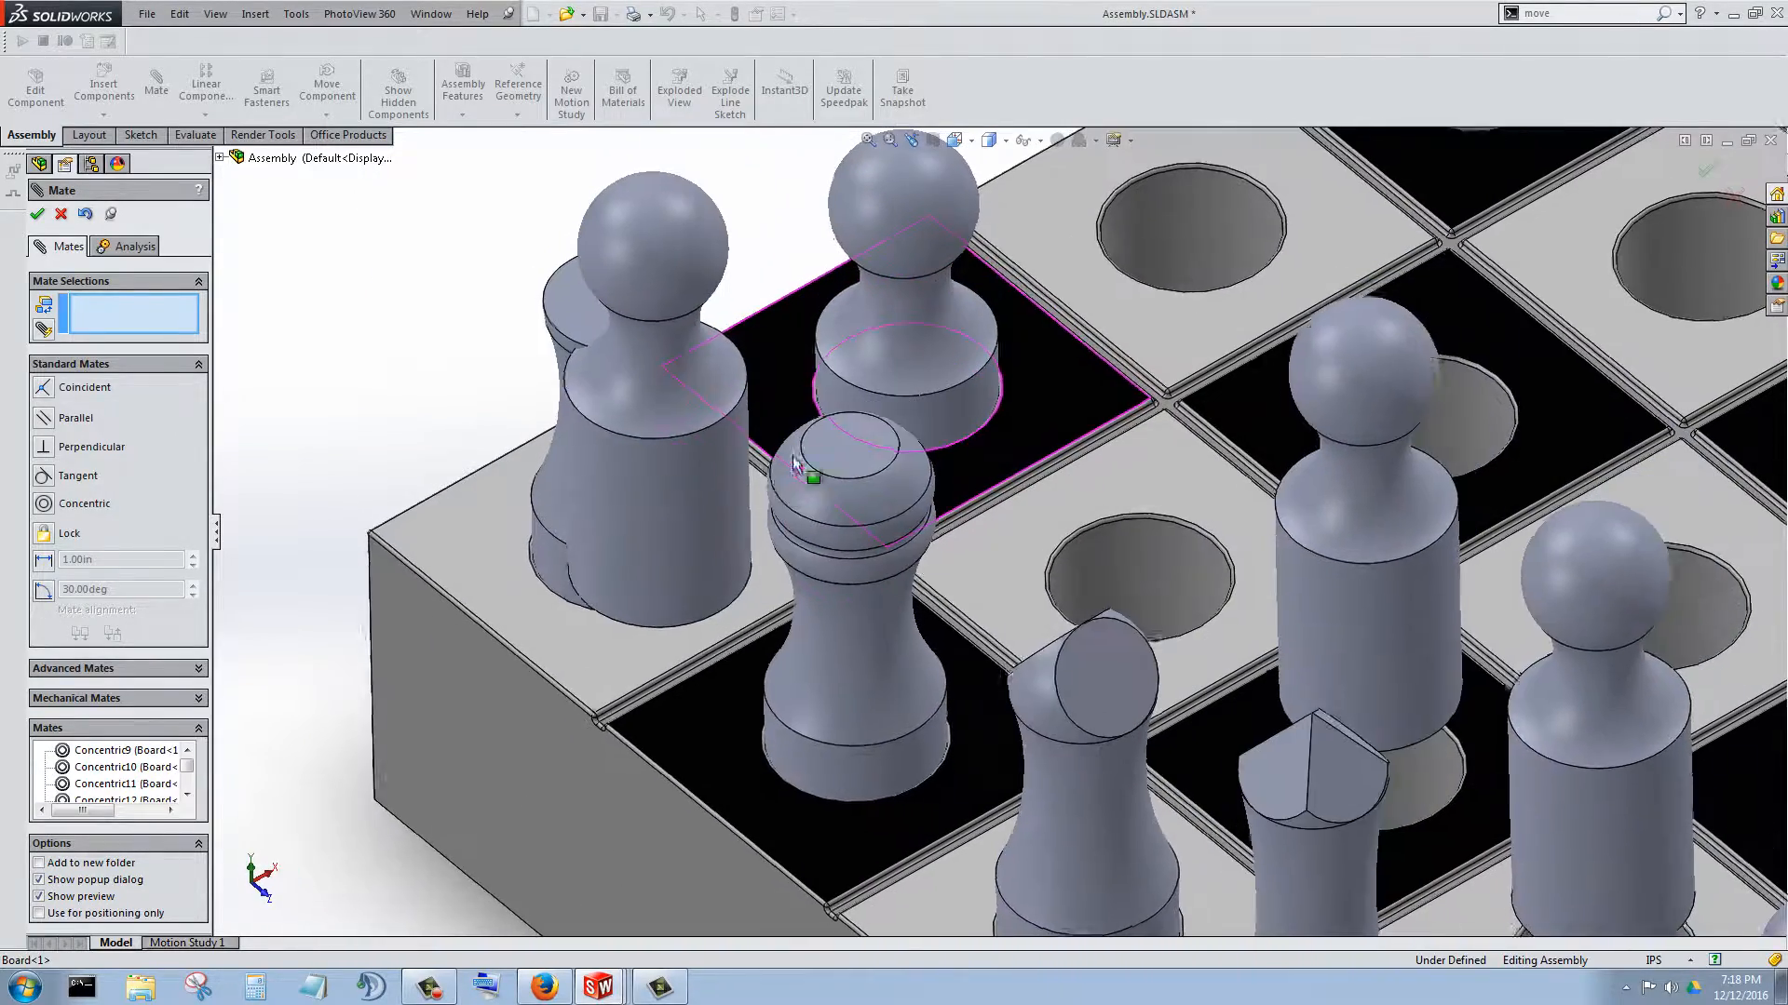
left_click(689, 559)
left_click(1145, 599)
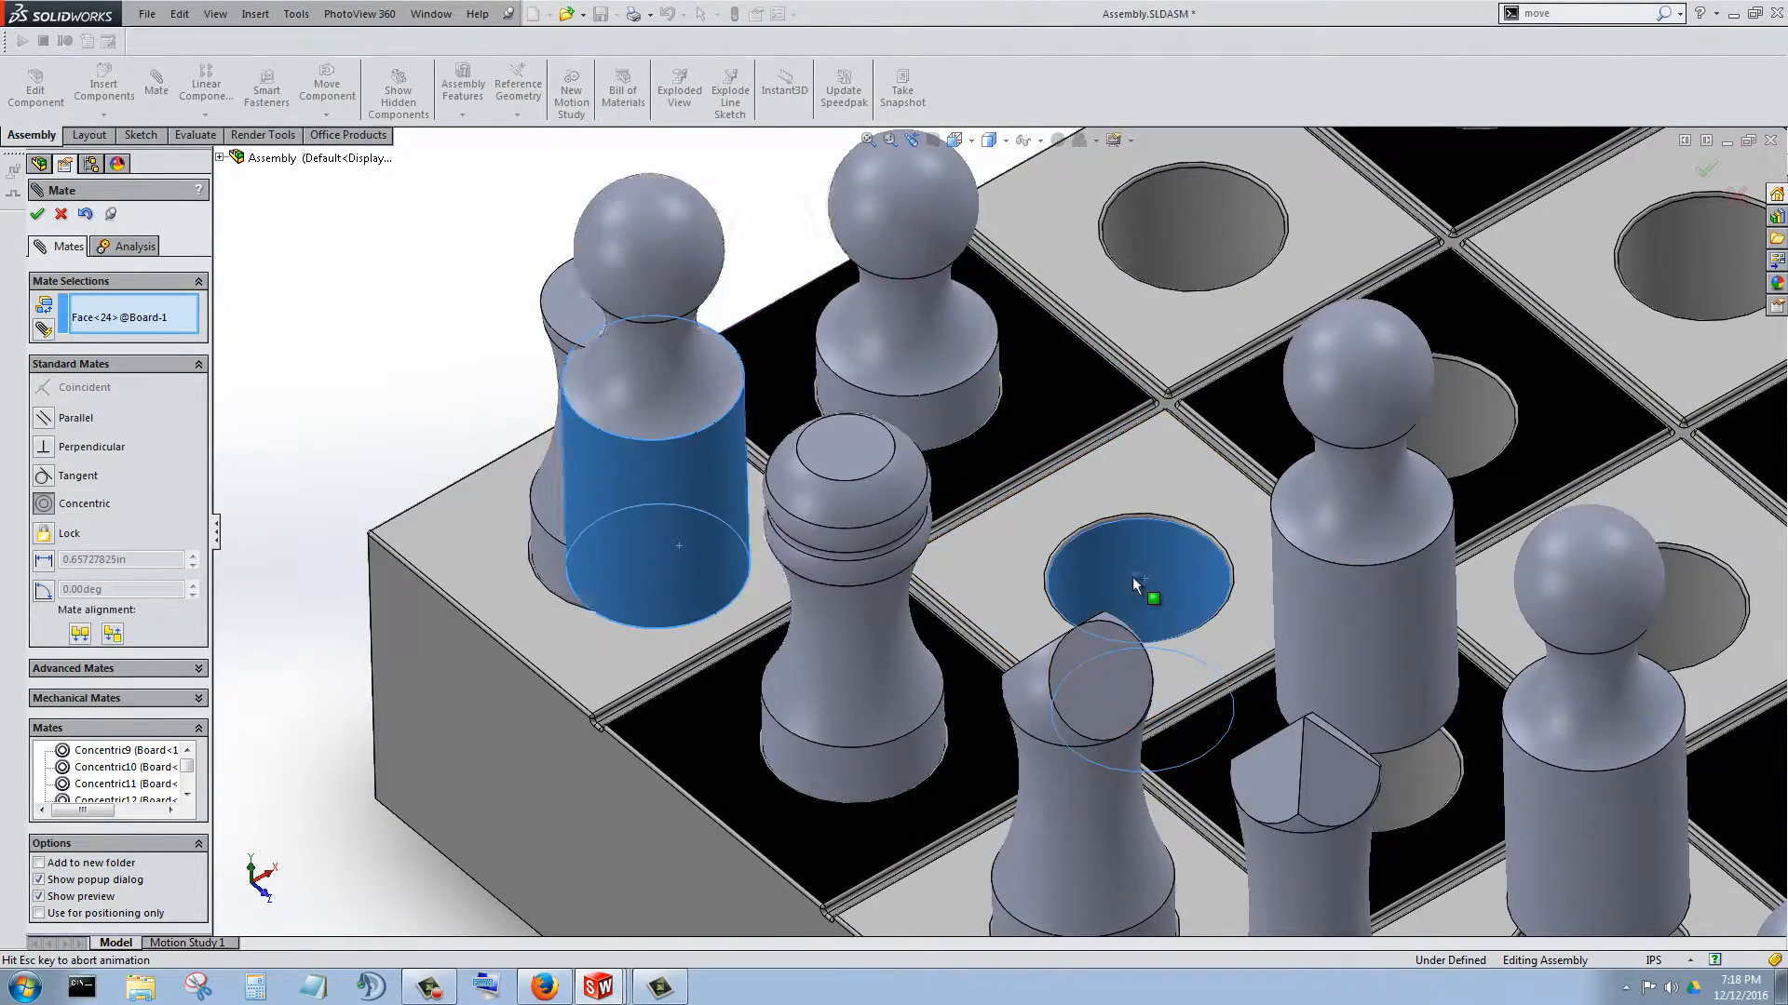
left_click(1363, 605)
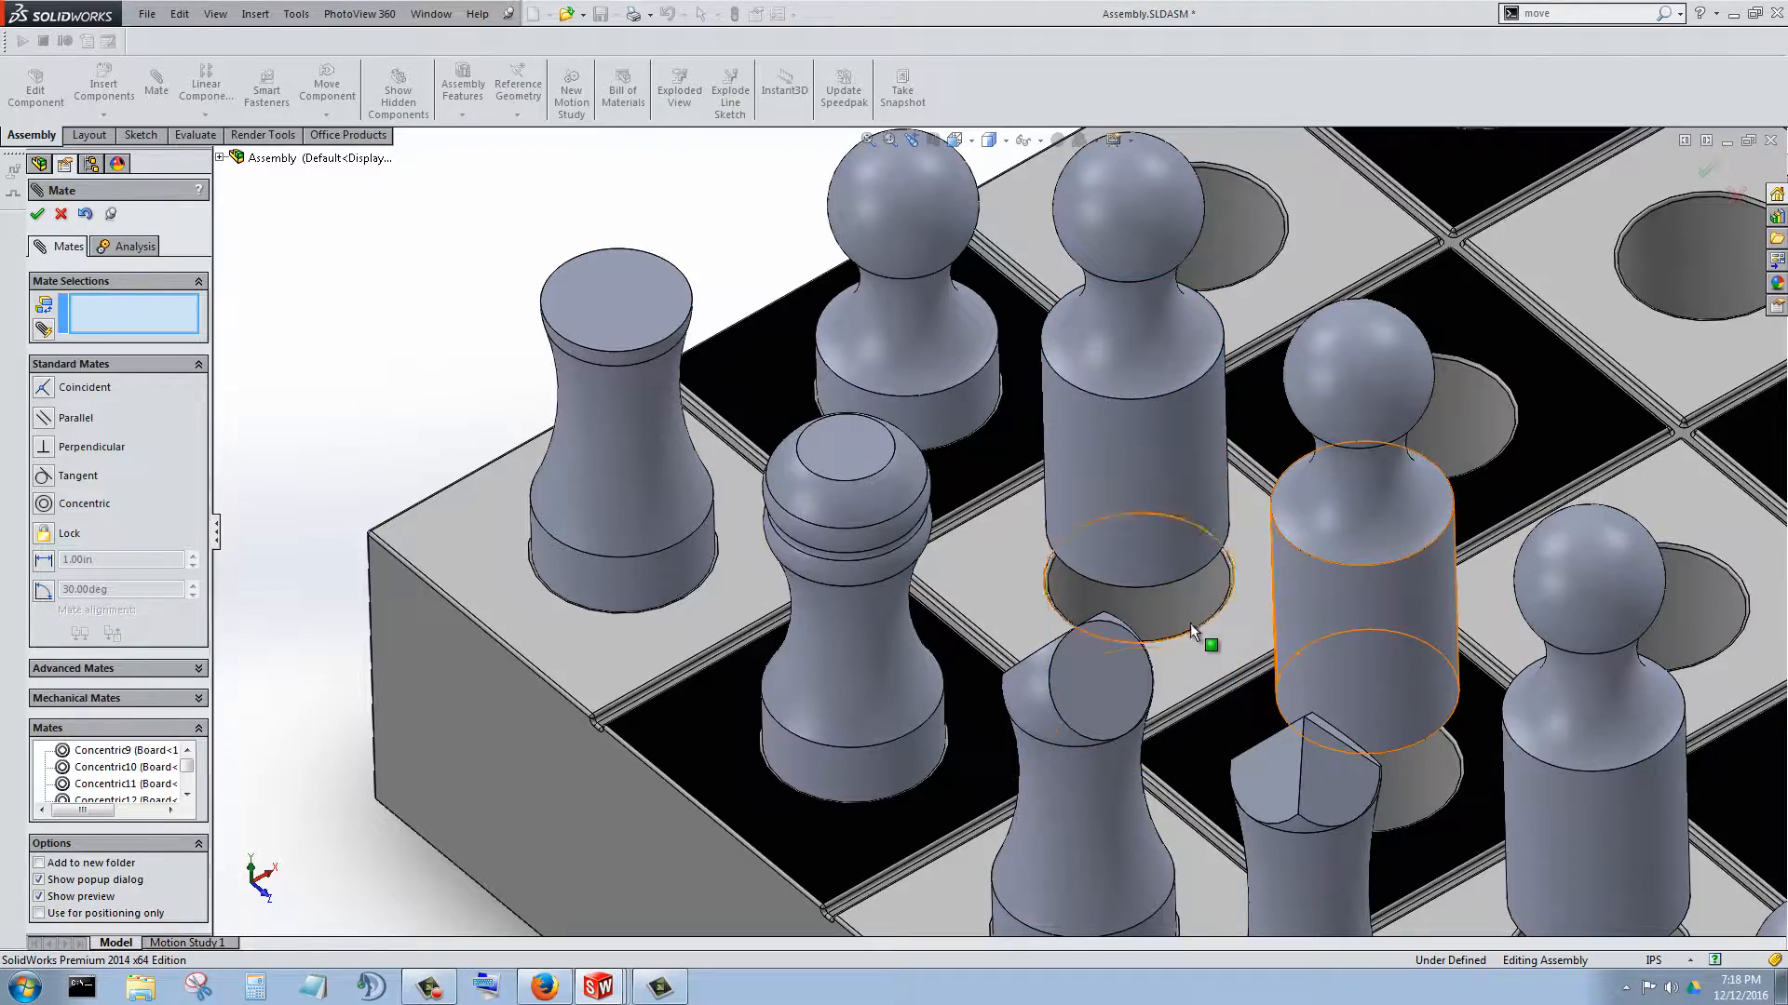
- Mate the bottom of the pawn in front of the first knight coincident with the floor of its hole
middle_click_drag(1180, 625, 1234, 410)
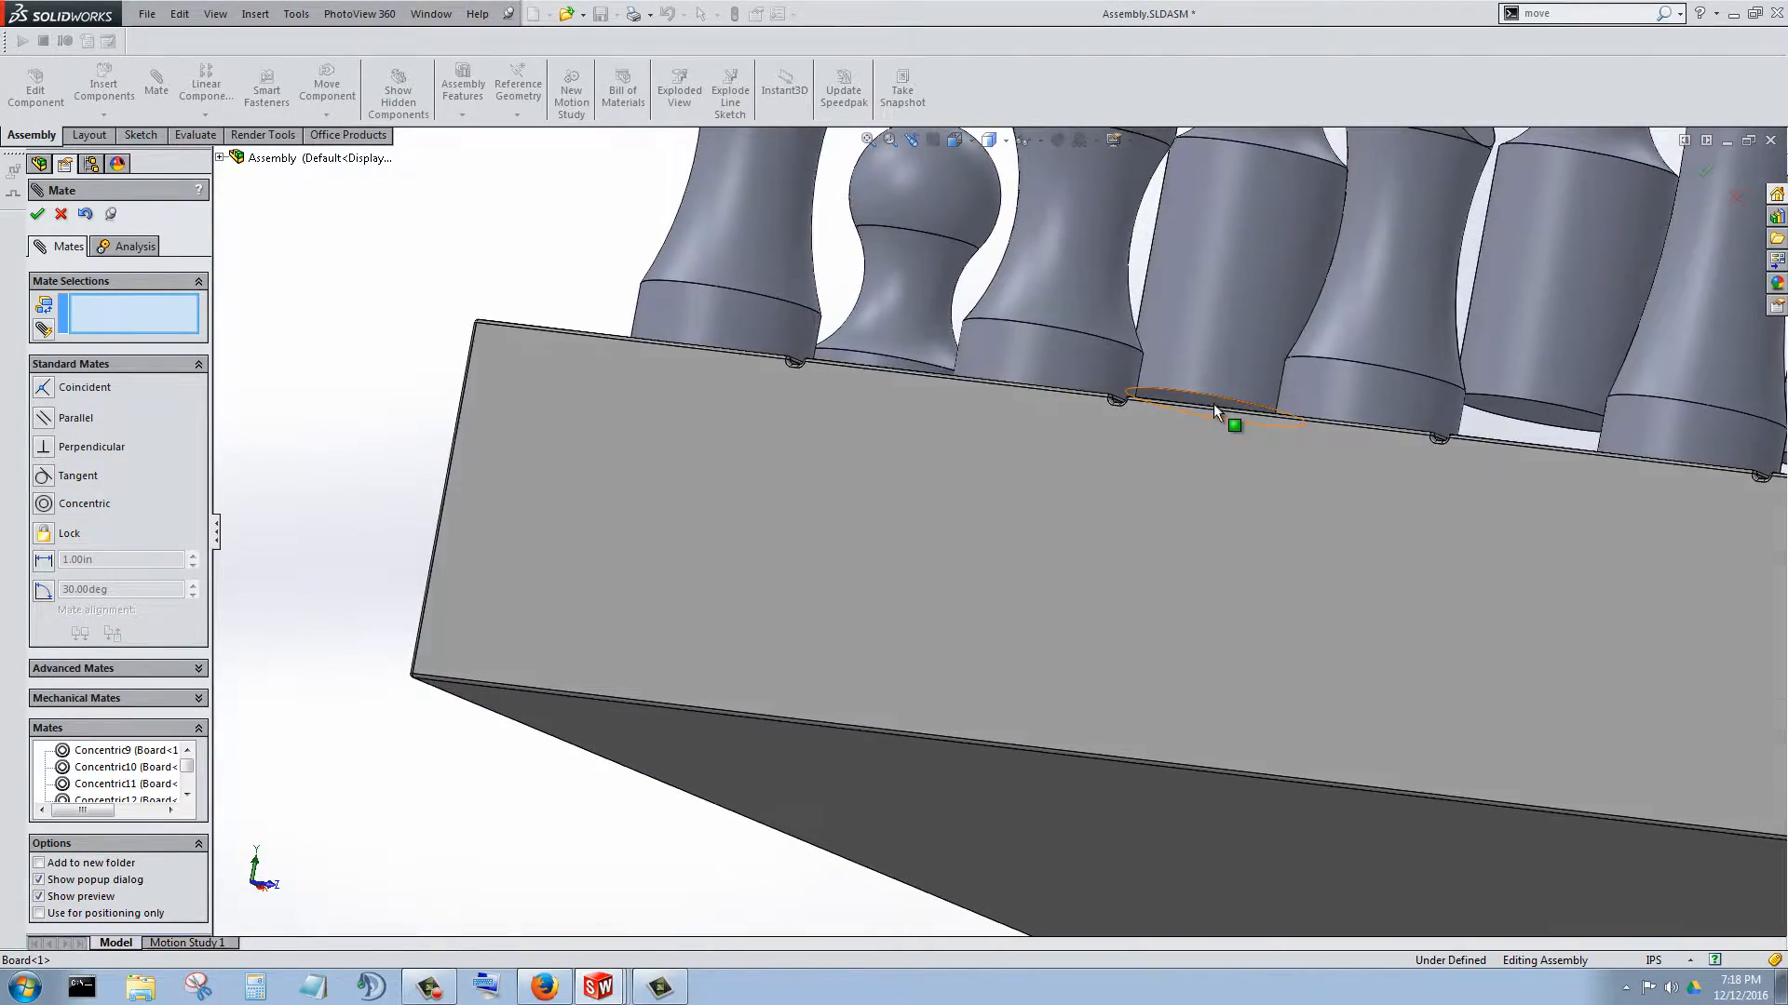
scroll(1106, 447, "down", 5)
left_click(1106, 447)
middle_click_drag(1106, 447, 1181, 439)
left_click(1180, 439)
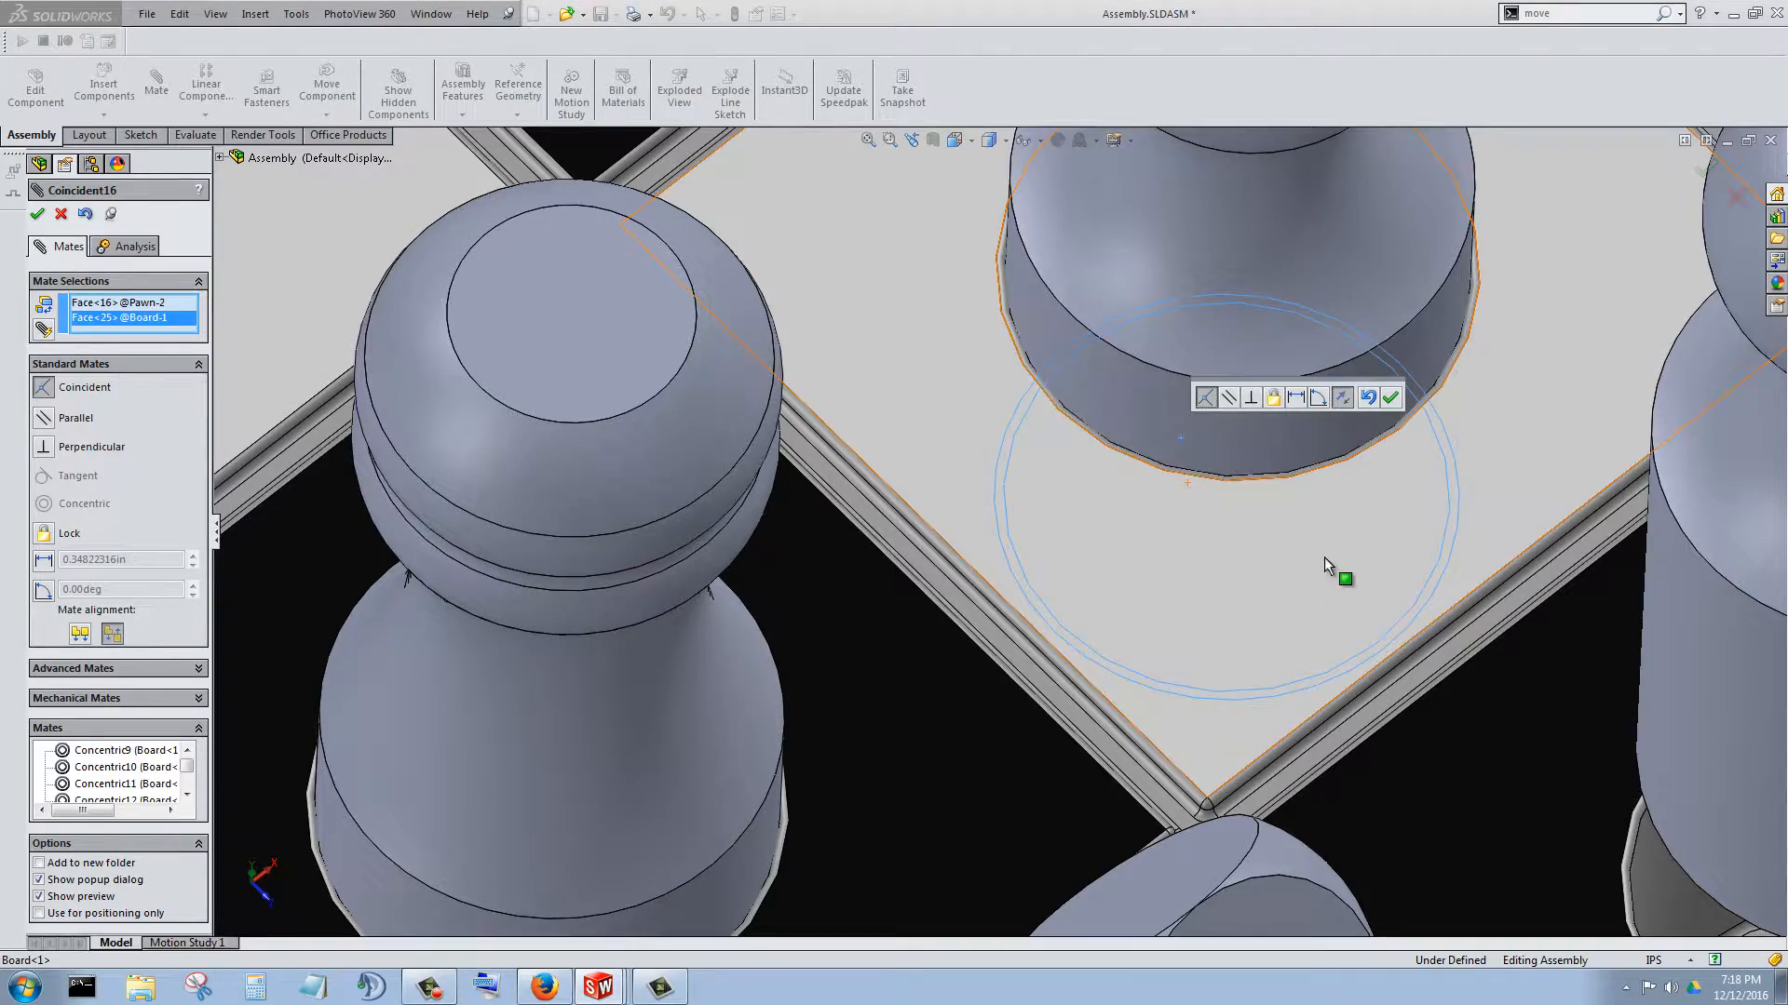
left_click(1378, 407)
- Mate the bottom of the pawn in front of the first bishop coincident with the floor of its black-square hole
middle_click_drag(1380, 471, 1389, 700)
scroll(1396, 615, "down", 5)
left_click(1336, 688)
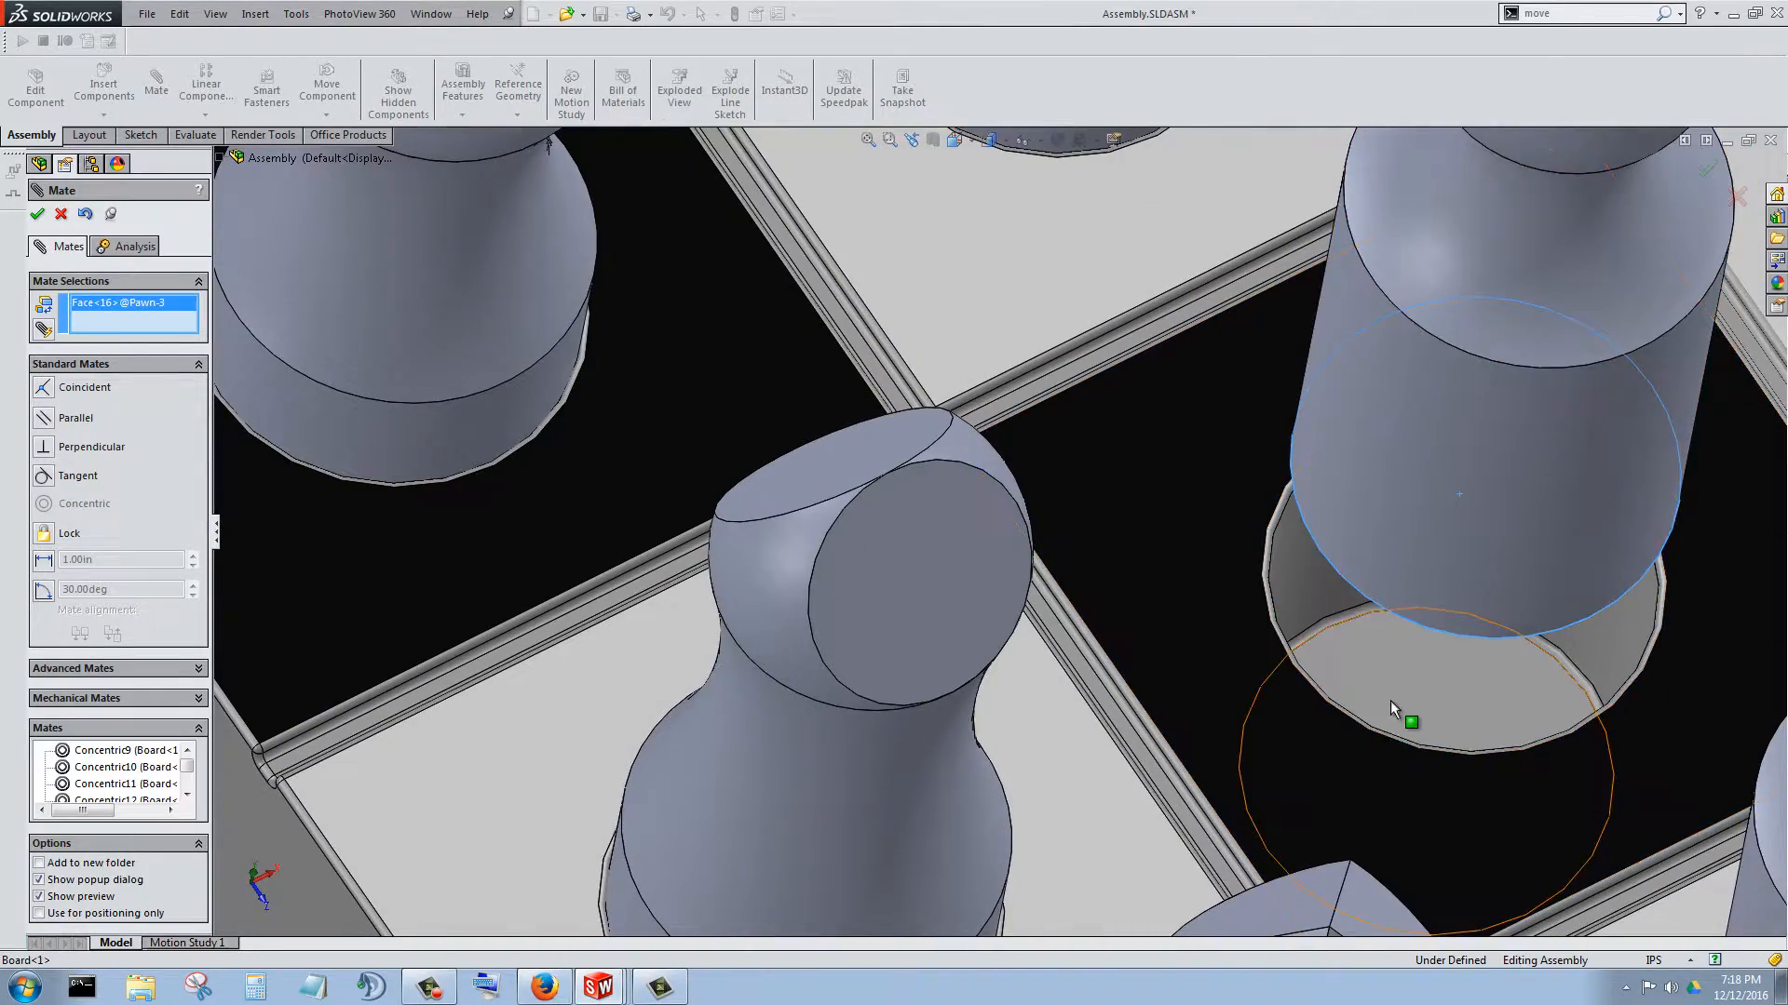
left_click(1469, 703)
scroll(1540, 726, "up", 3)
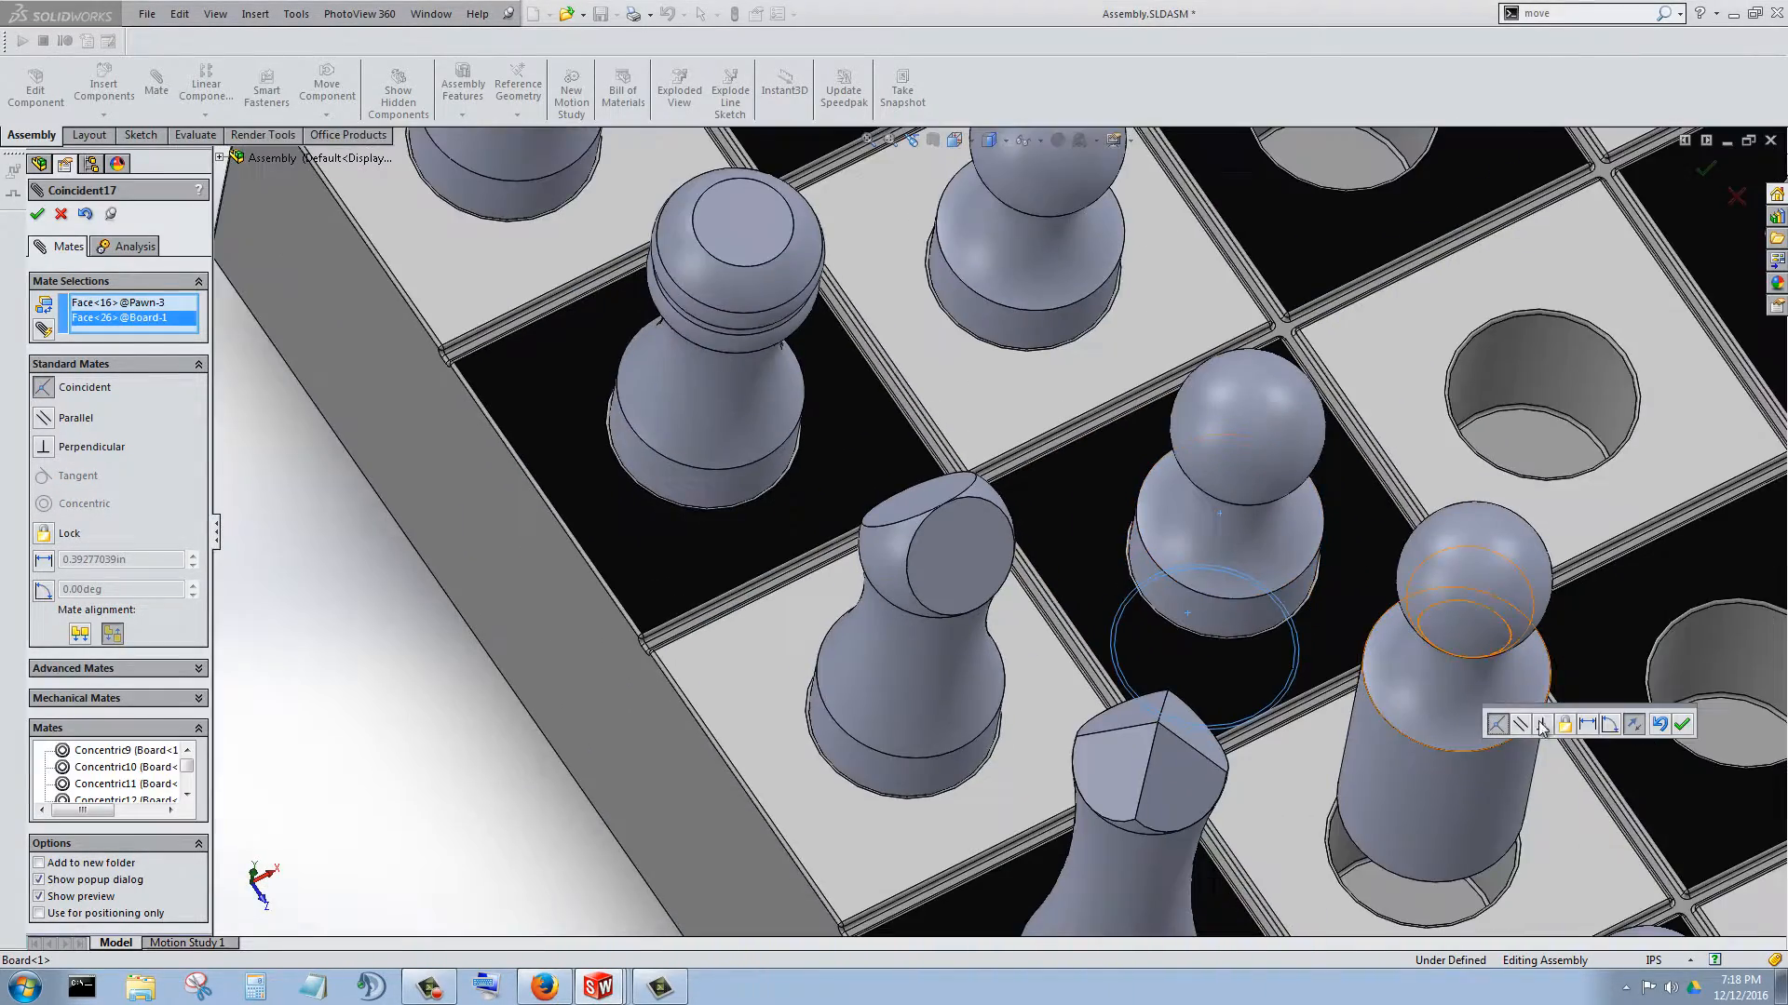
left_click(1683, 726)
- Mate the bottom of the pawn in front of the queen coincident with the floor of its white-square hole
middle_click_drag(1461, 776, 1348, 818)
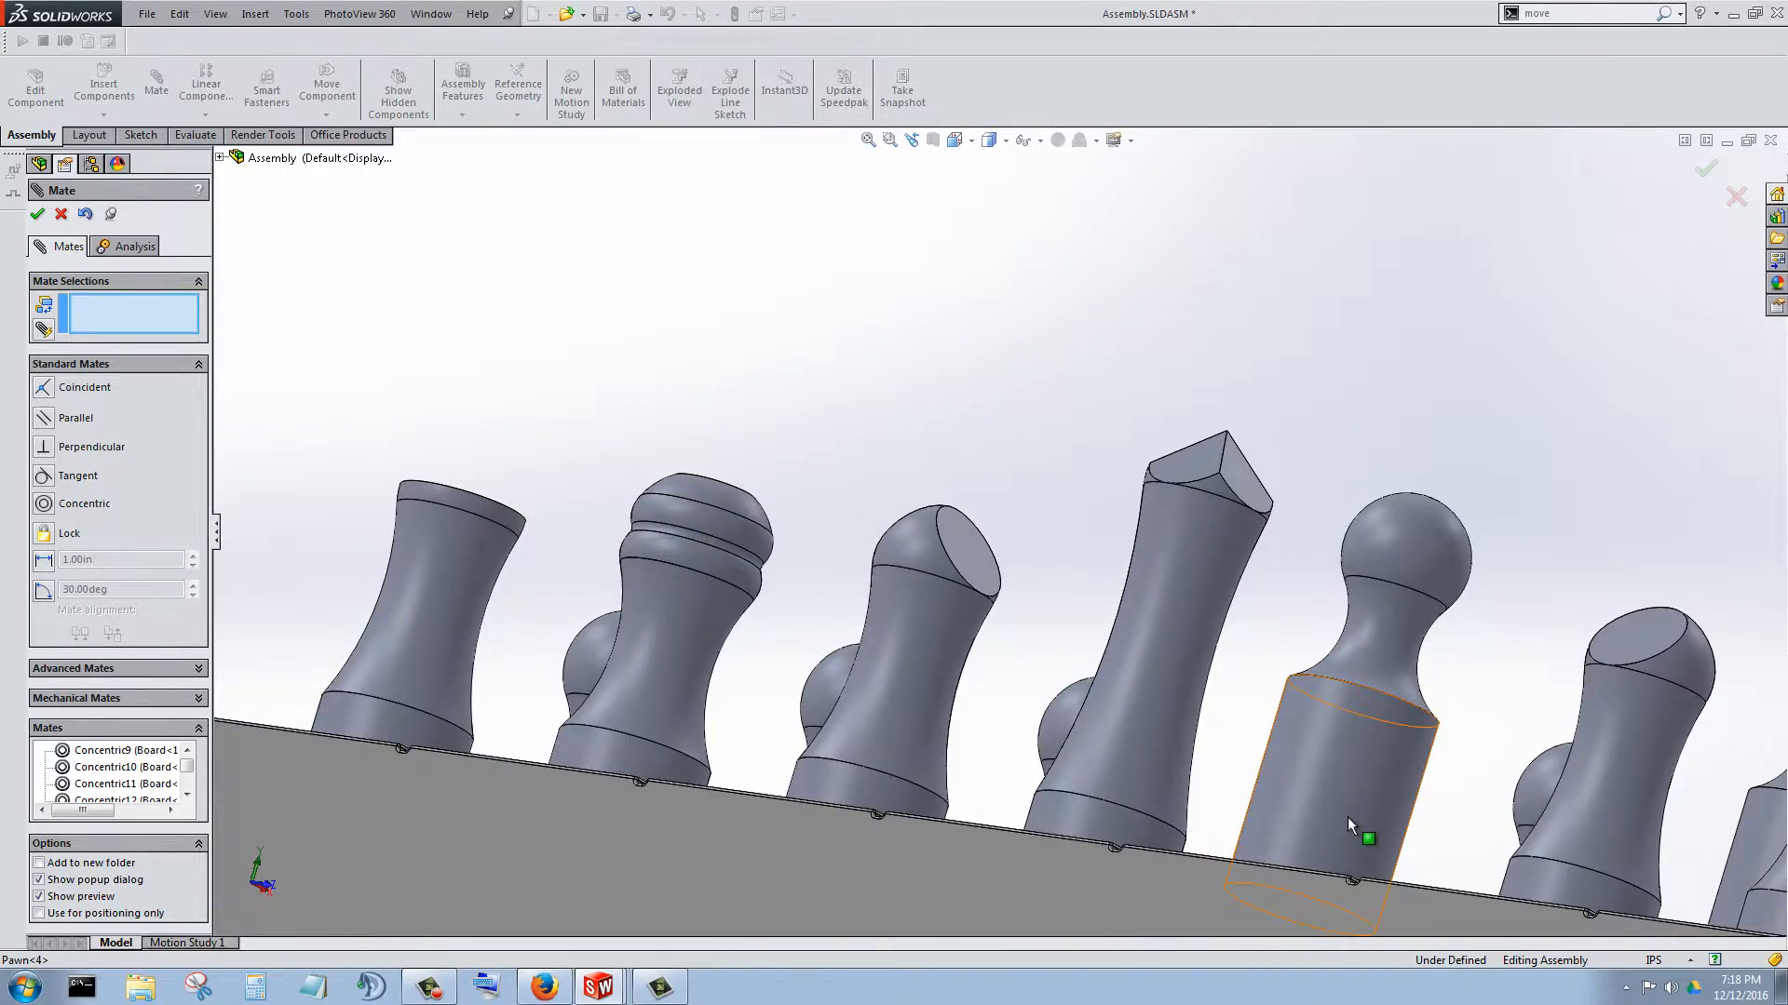
scroll(1236, 740, "down", 5)
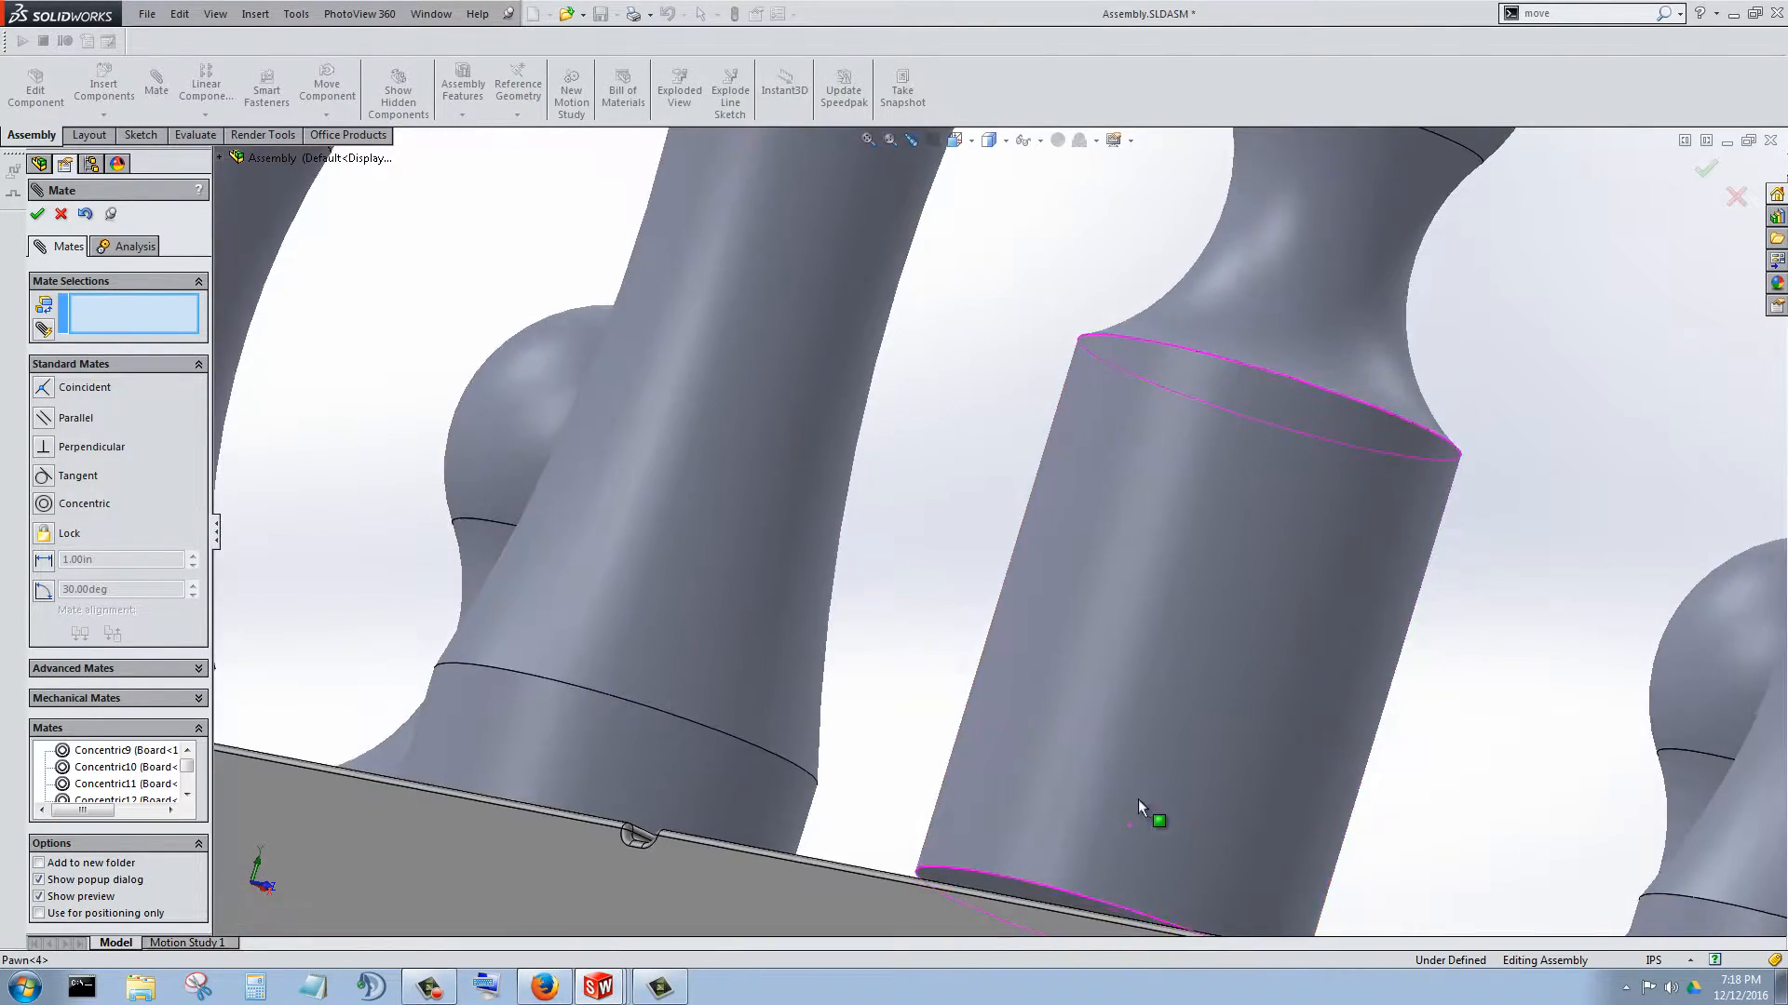
scroll(1138, 799, "up", 5)
scroll(1093, 813, "down", 5)
left_click(903, 644)
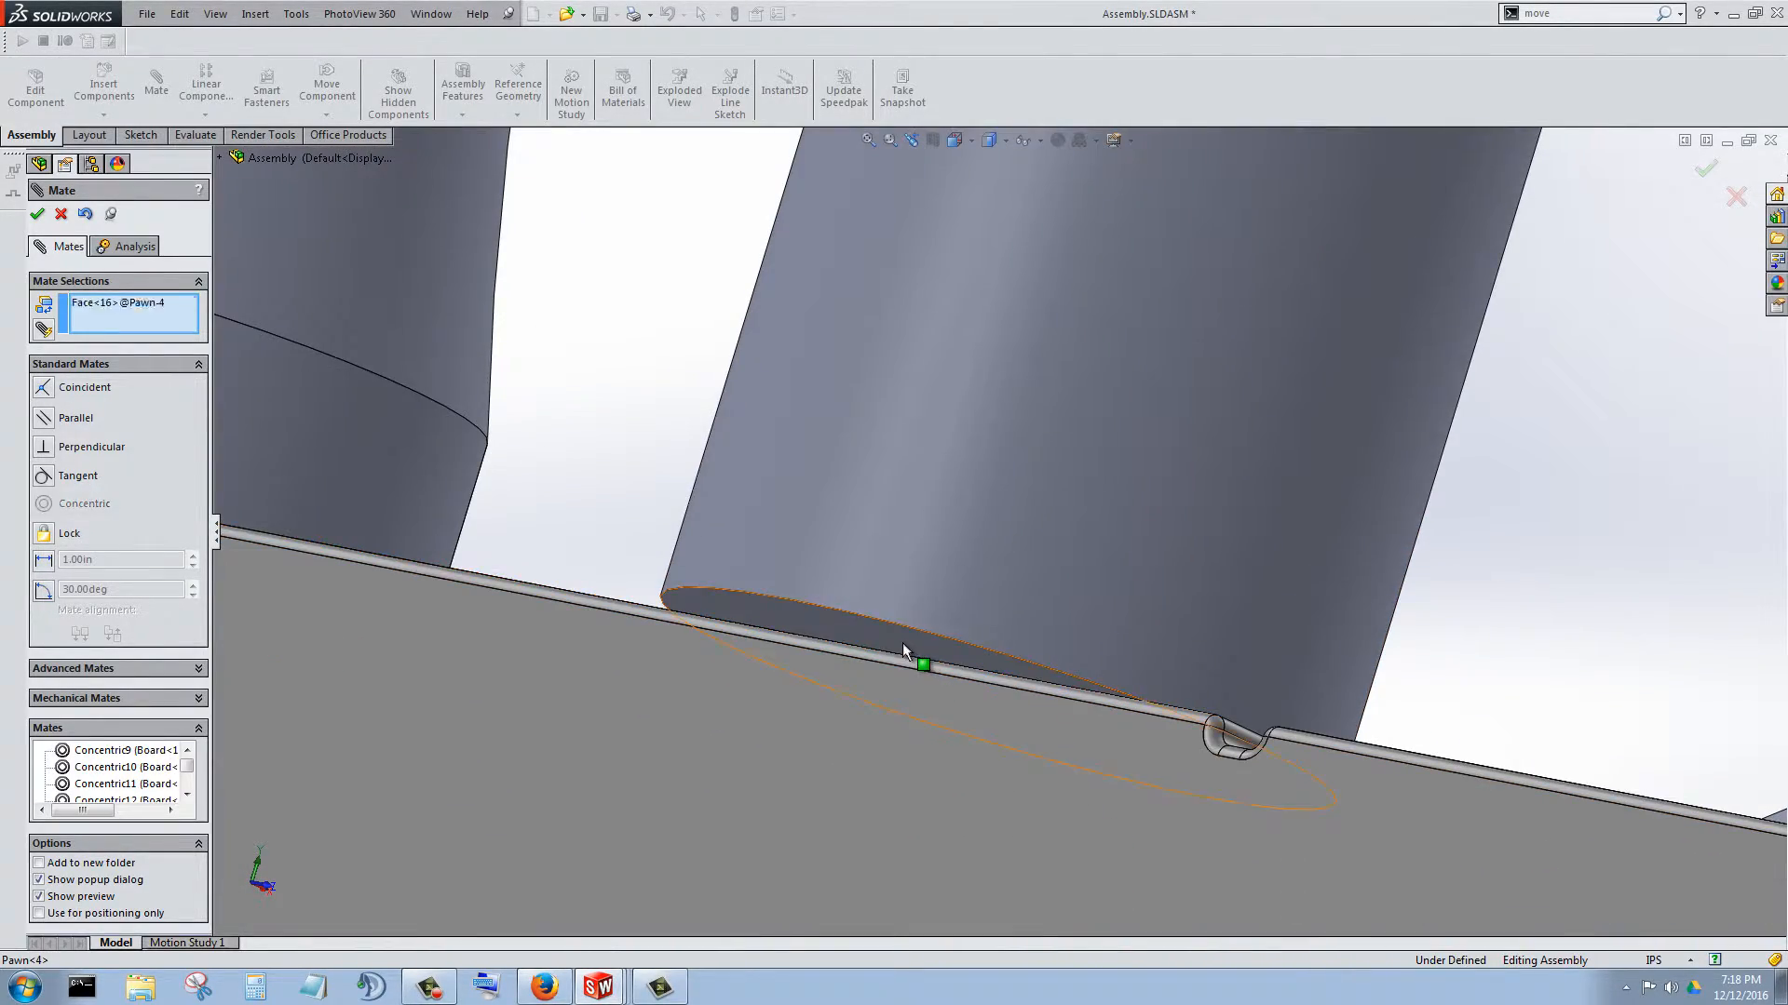
middle_click_drag(1106, 478, 1009, 772)
left_click(1087, 713)
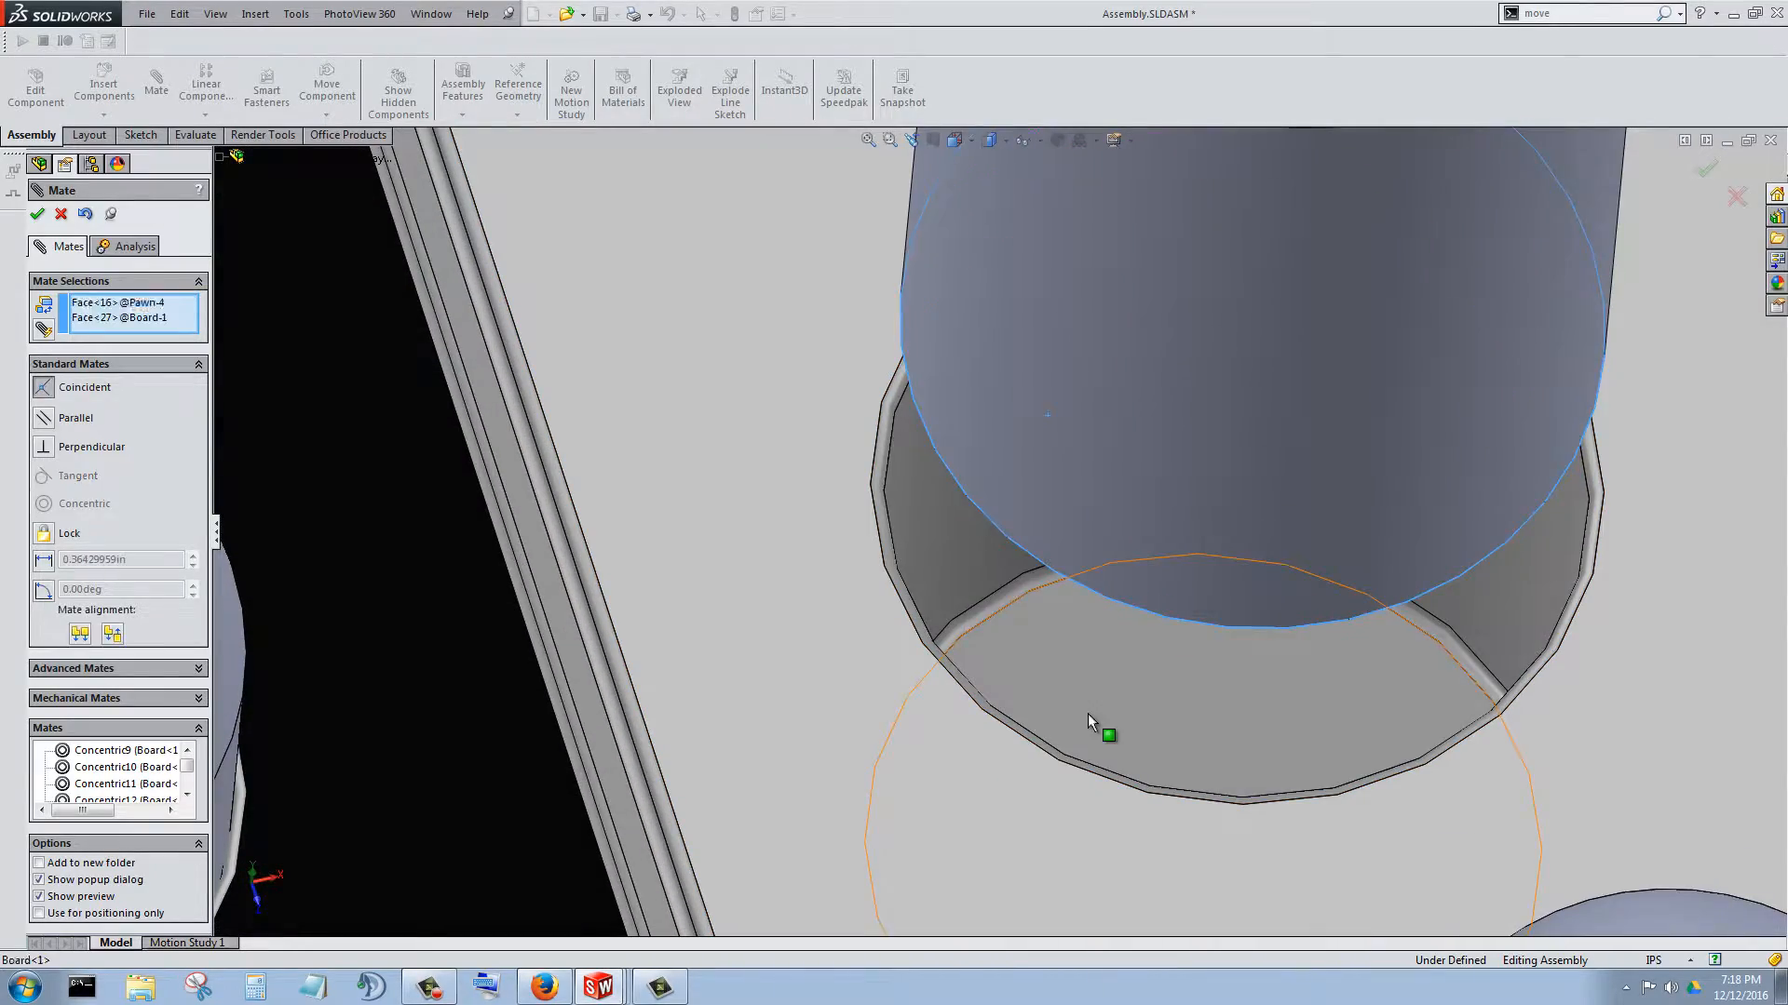
scroll(670, 690, "up", 5)
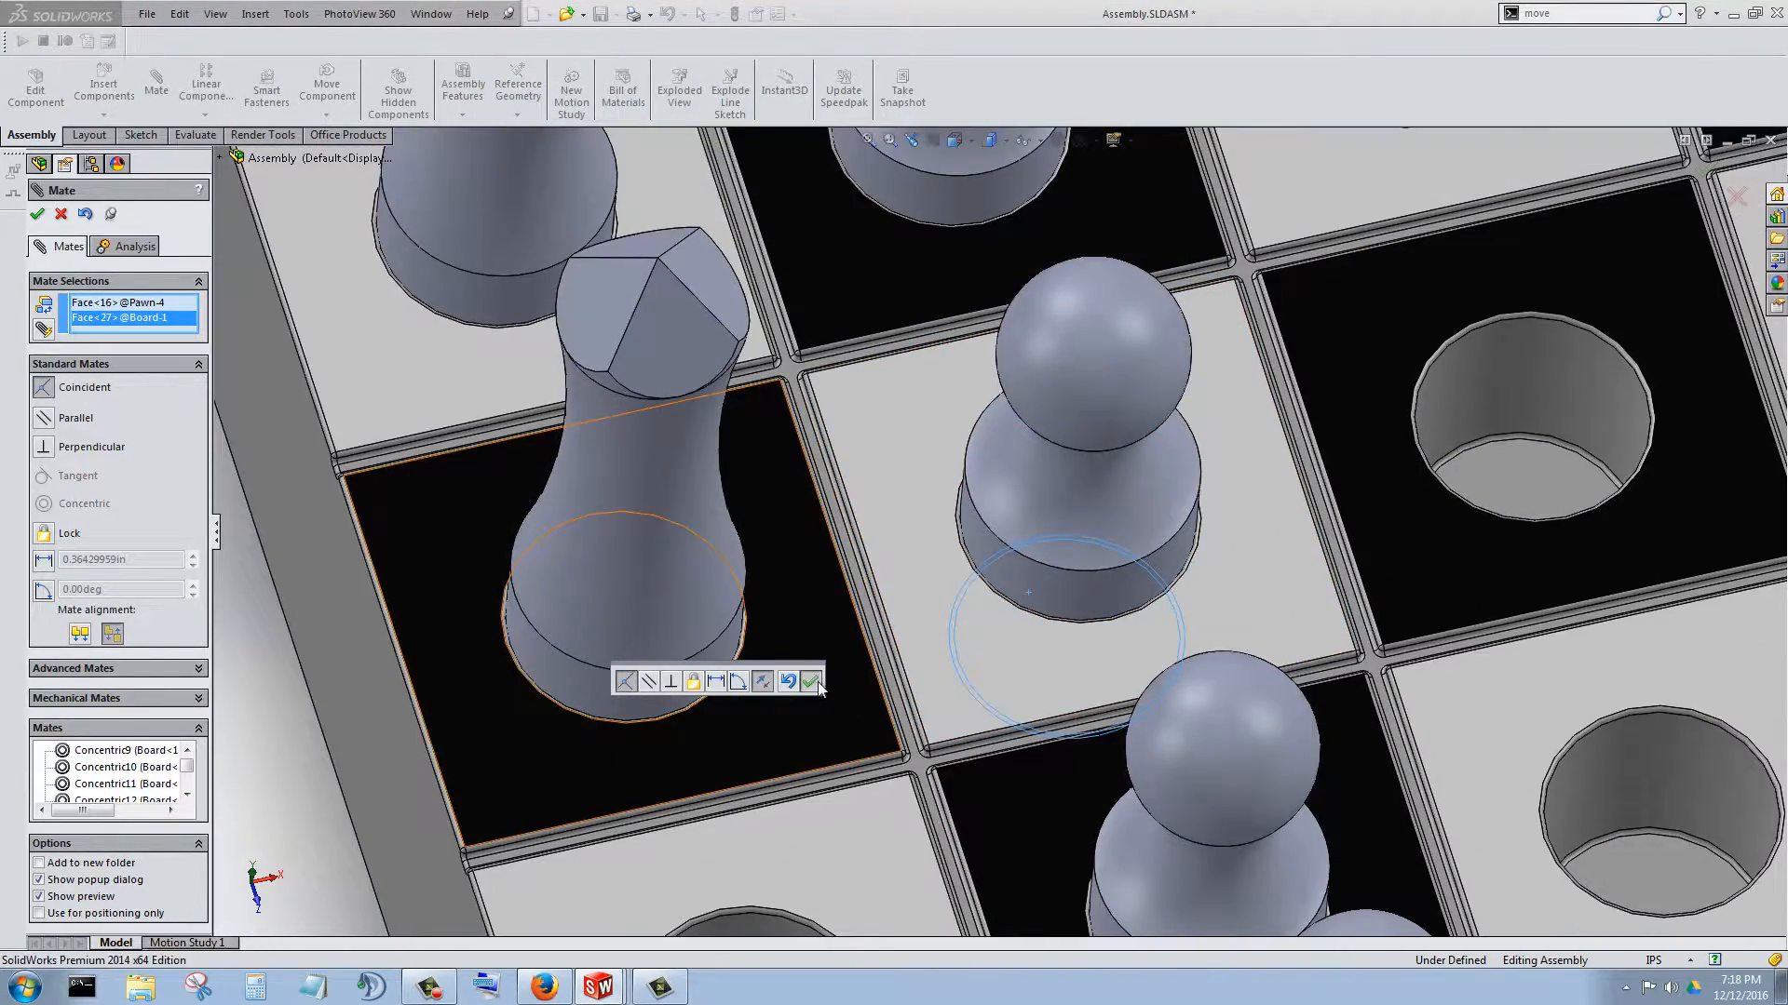
left_click(817, 686)
- Lift the pawn in front of the second bishop and mate its bottom coincident with the floor of its white-square hole
middle_click_drag(931, 651, 1129, 475)
scroll(1129, 475, "up", 5)
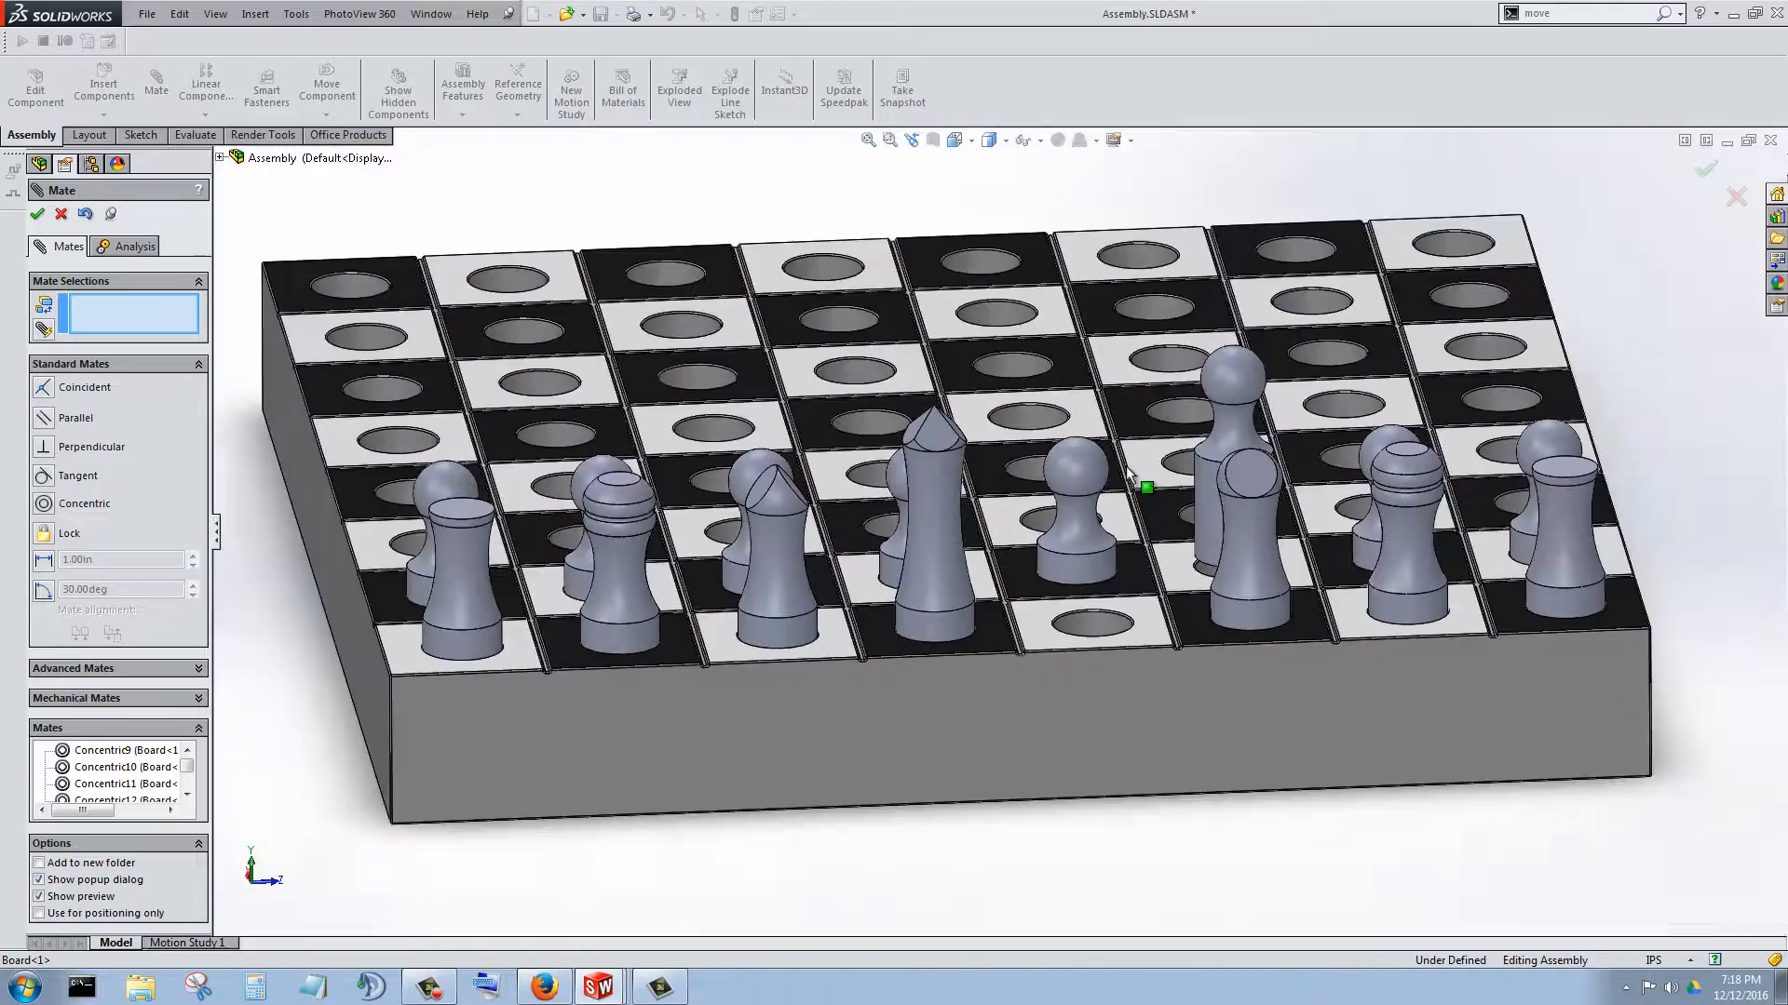
middle_click_drag(948, 563, 732, 537)
scroll(596, 521, "down", 6)
left_click_drag(640, 477, 768, 228)
middle_click_drag(645, 452, 618, 724)
scroll(785, 885, "down", 6)
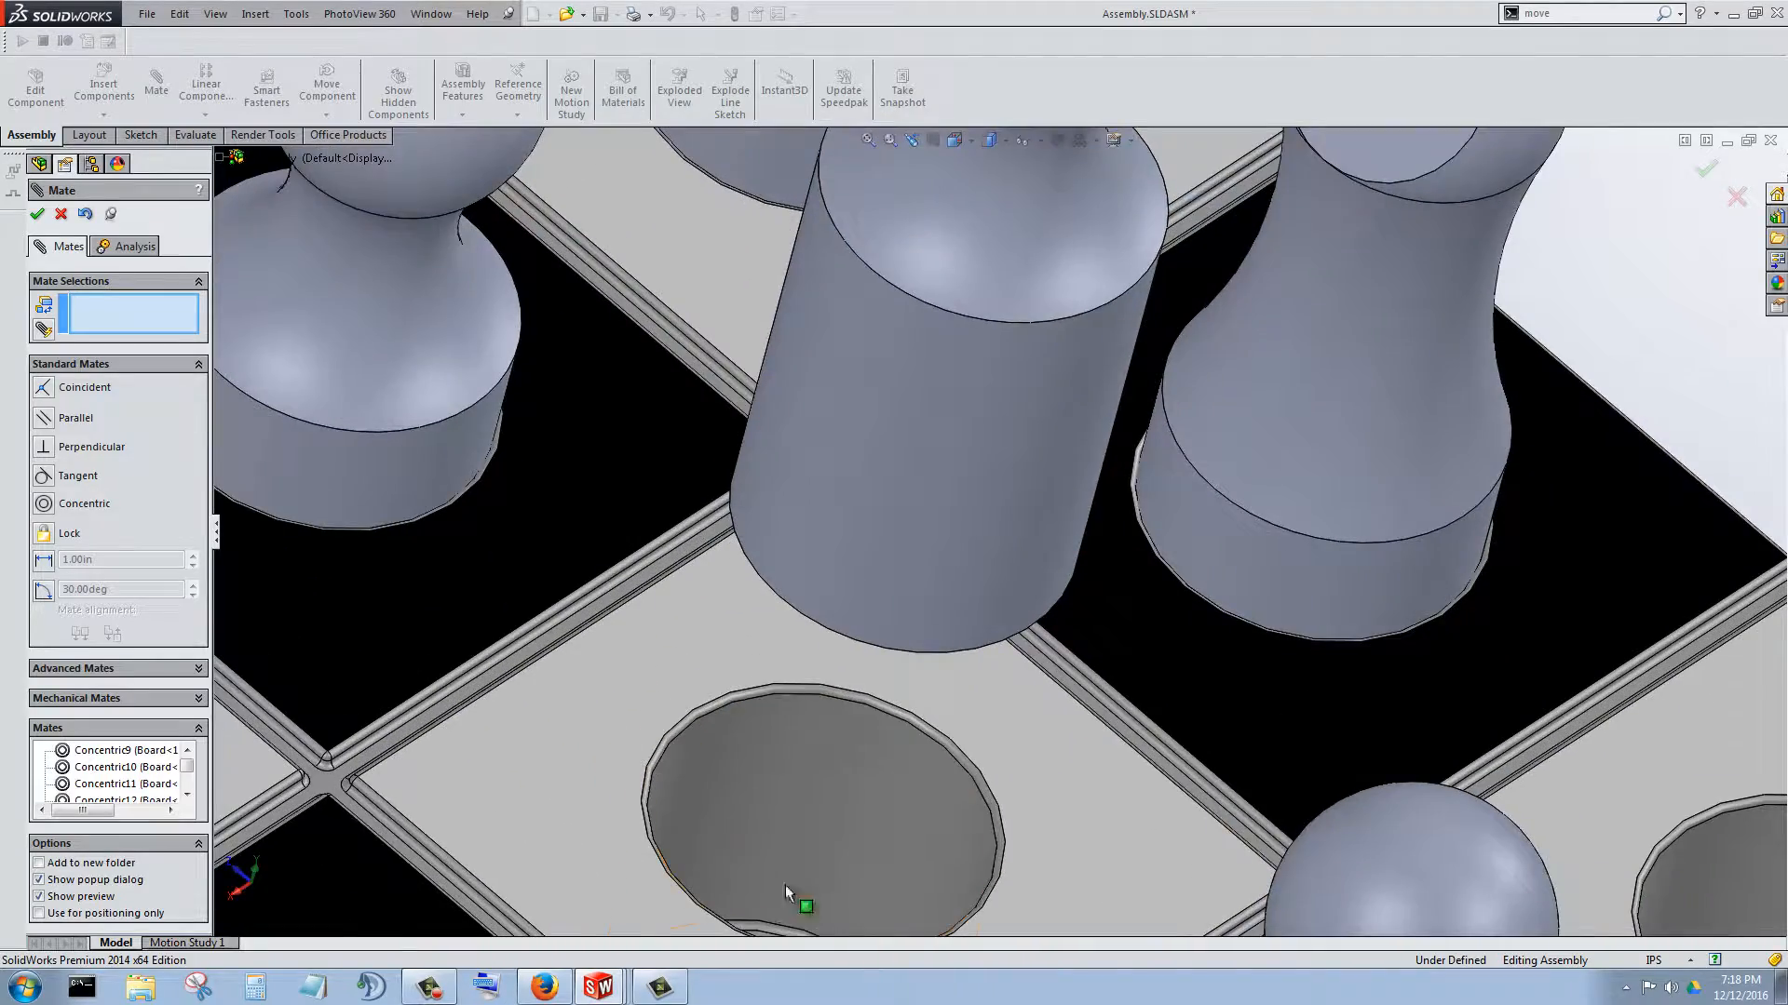
left_click(791, 926)
middle_click_drag(792, 927, 1089, 543)
scroll(866, 704, "down", 3)
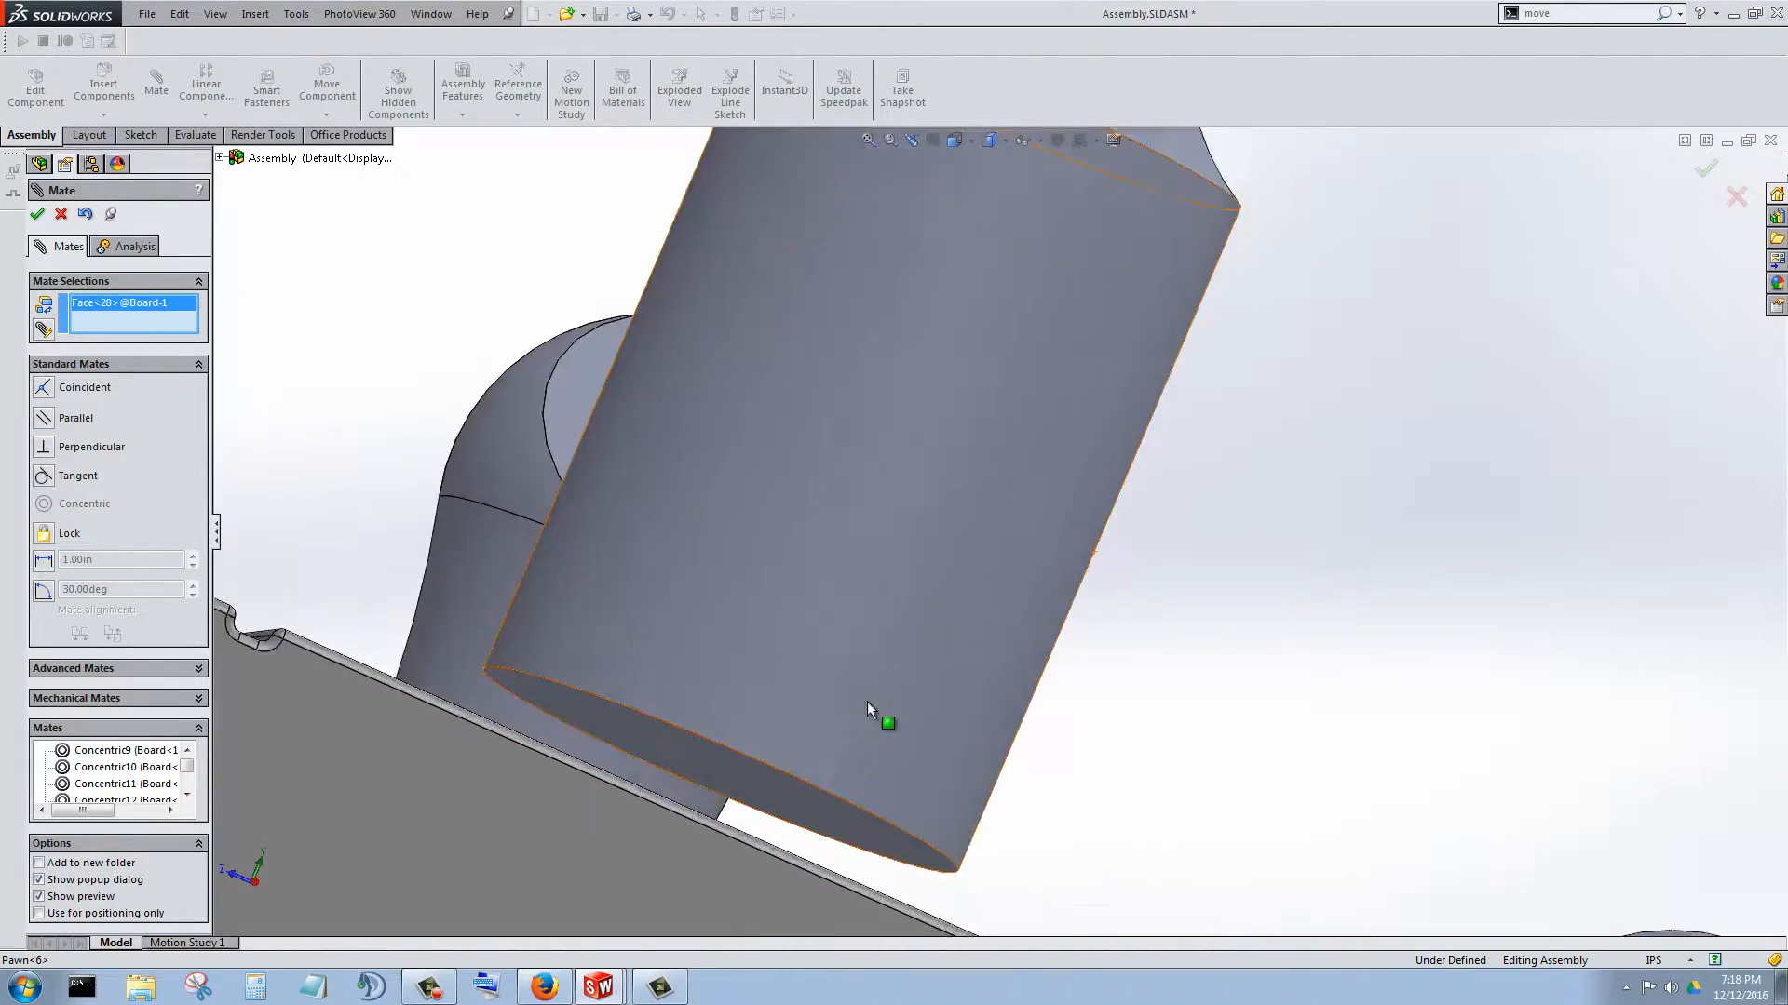
left_click(742, 782)
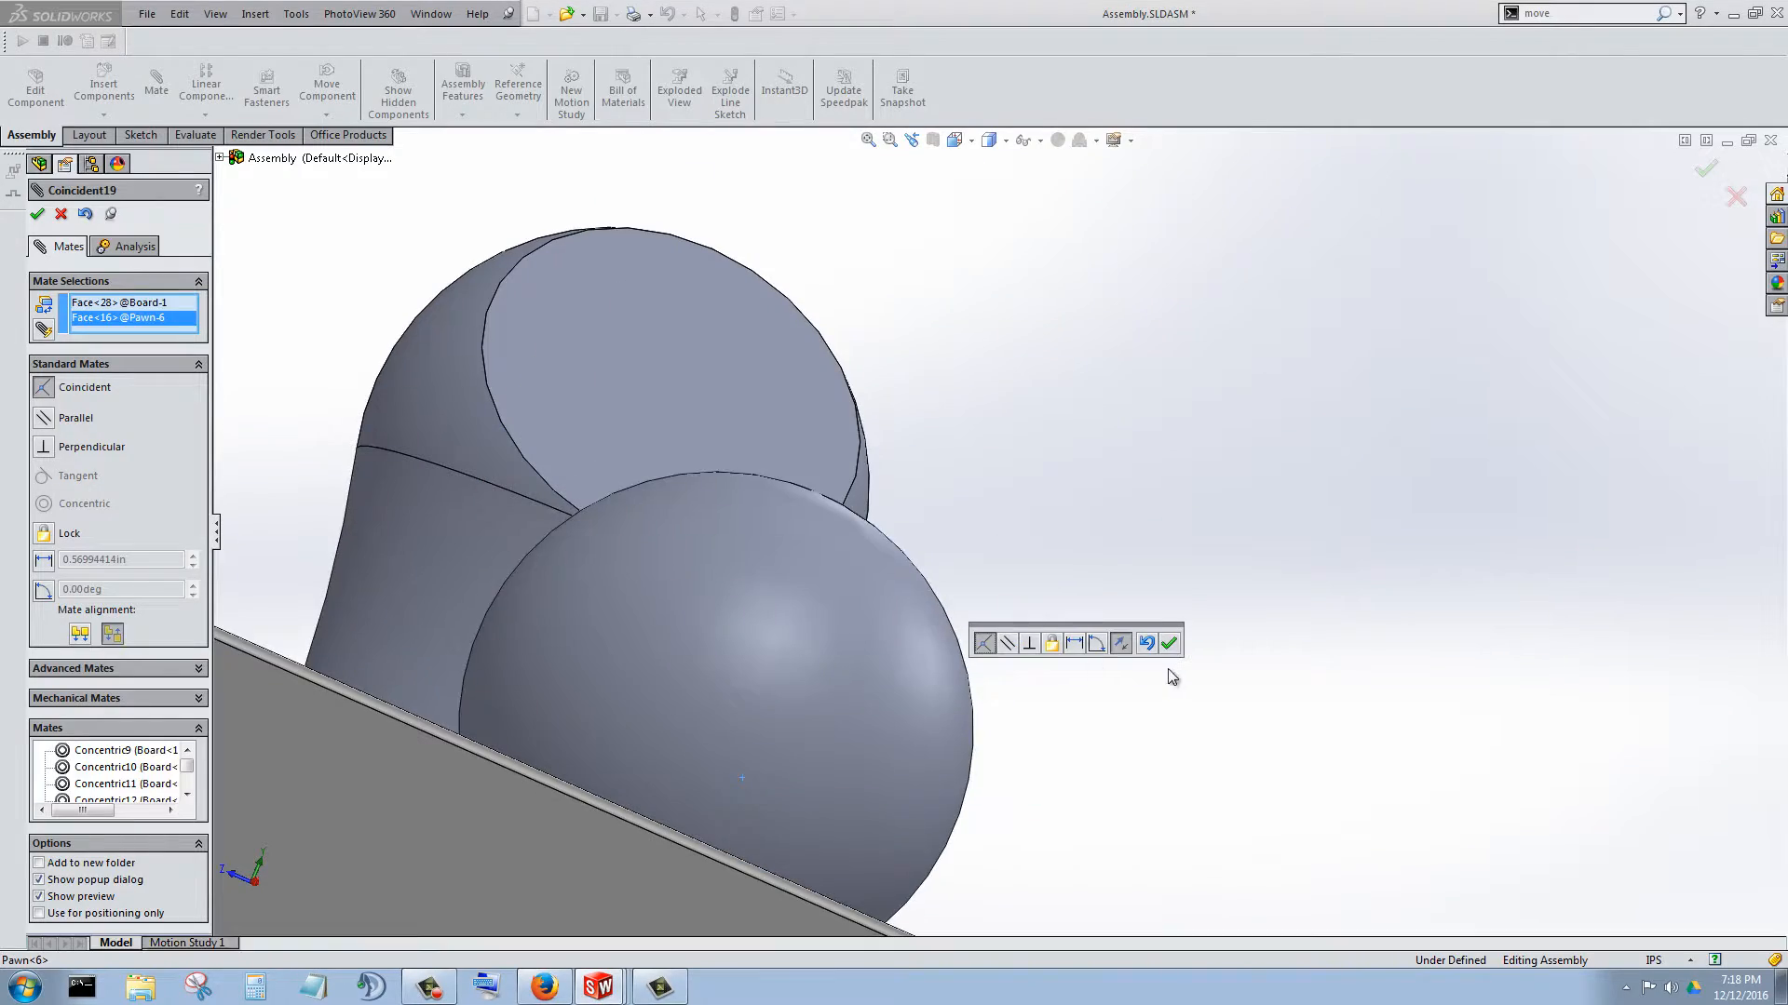
left_click(1173, 644)
- Rotate the second bishop about its axis in its hole so its slanted top faces another direction
scroll(1151, 703, "up", 6)
middle_click_drag(1142, 623, 1076, 684)
scroll(1078, 680, "up", 3)
scroll(1194, 600, "down", 3)
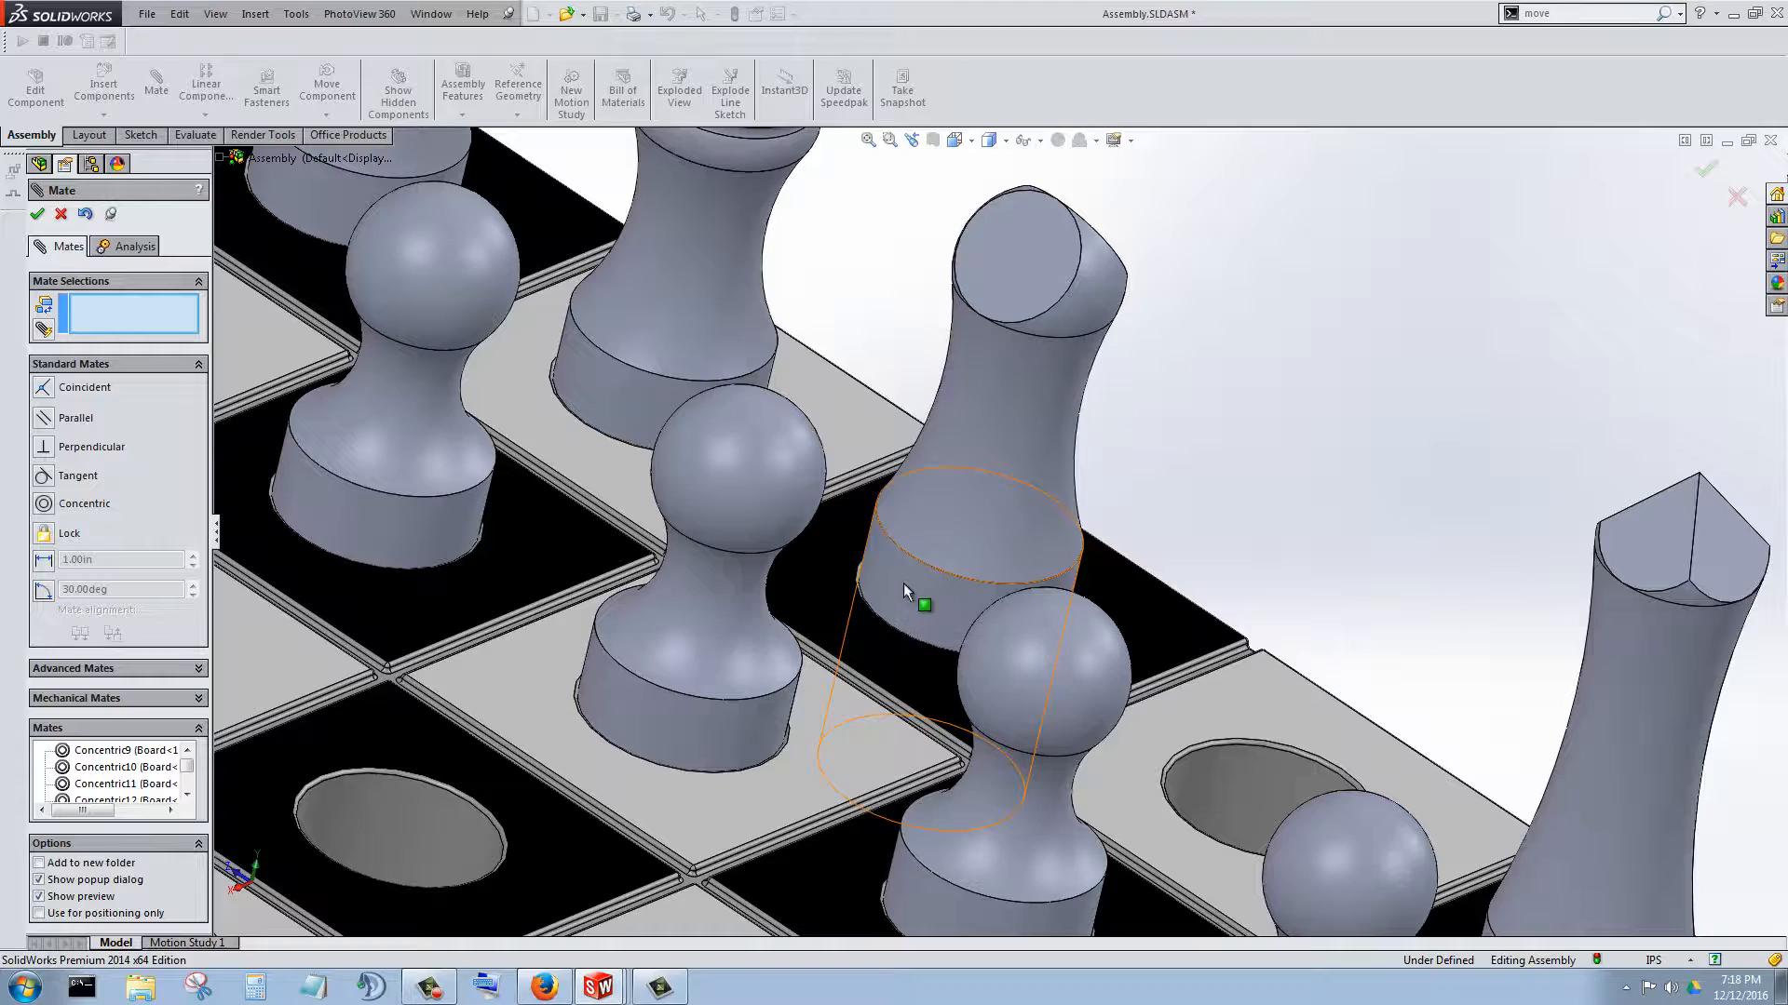
left_click_drag(903, 583, 1037, 612)
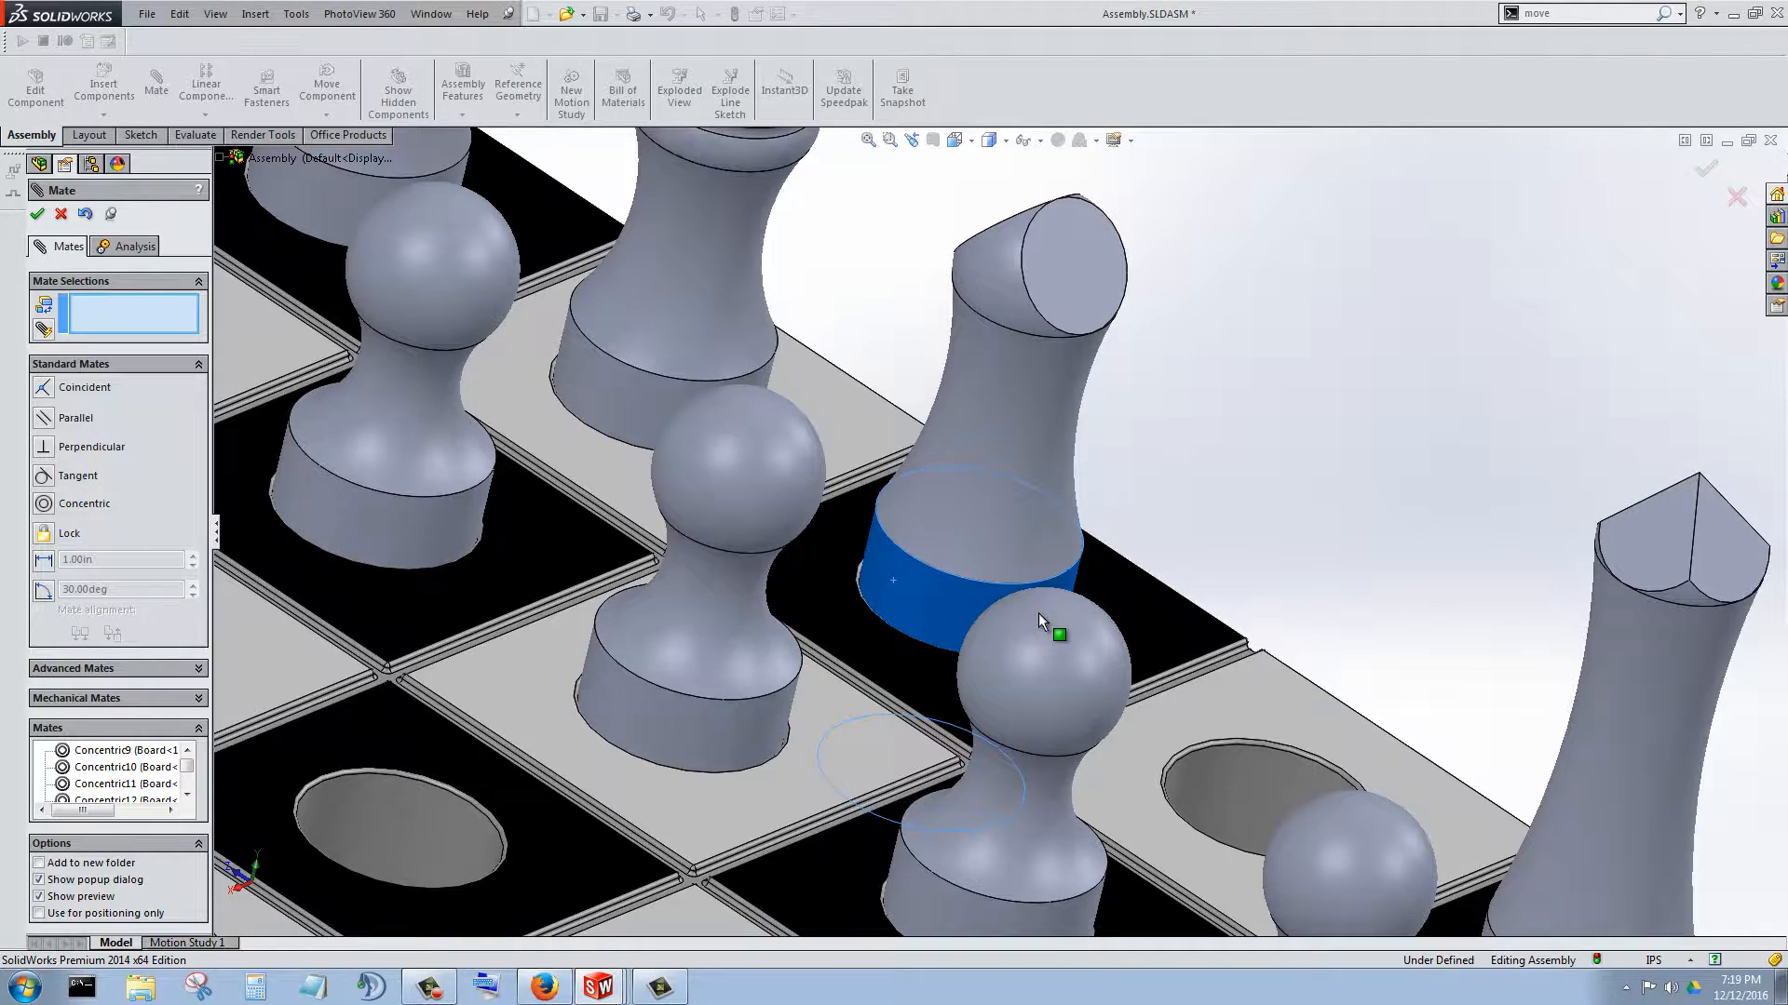
- Finish mating and save the assembly together with its modified bishop, knight and queen parts, rebuilding before the save
scroll(1098, 596, "up", 5)
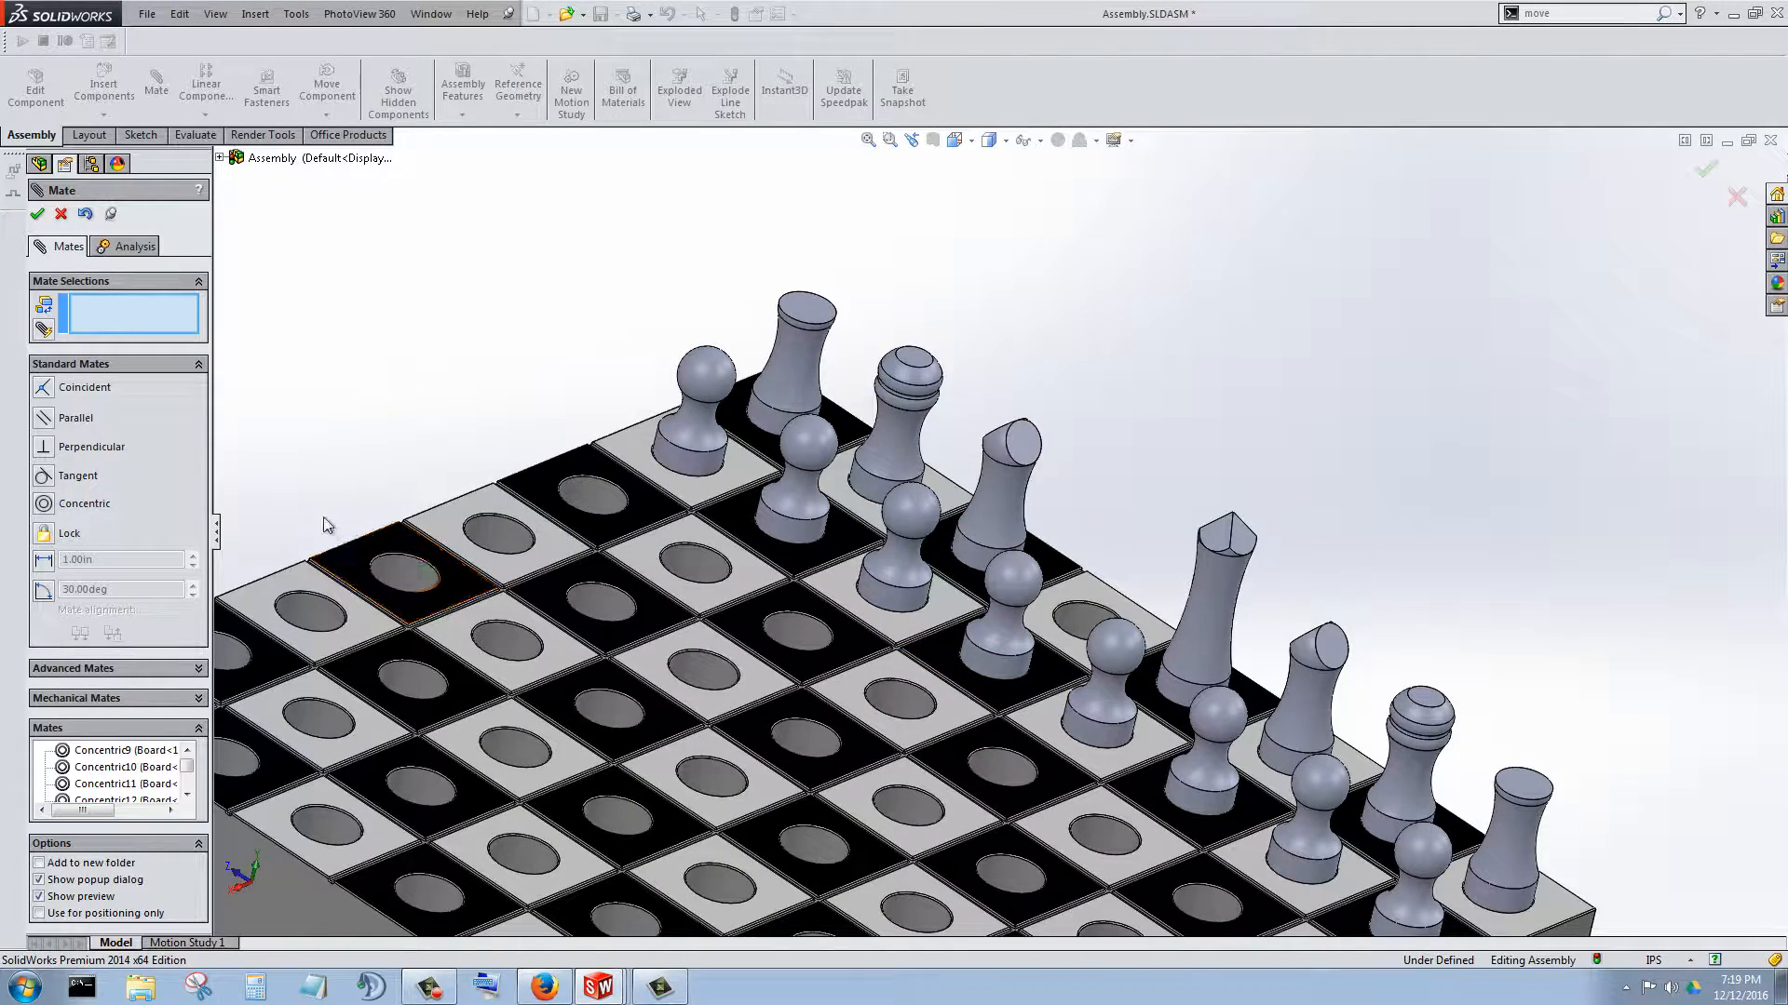
left_click(40, 215)
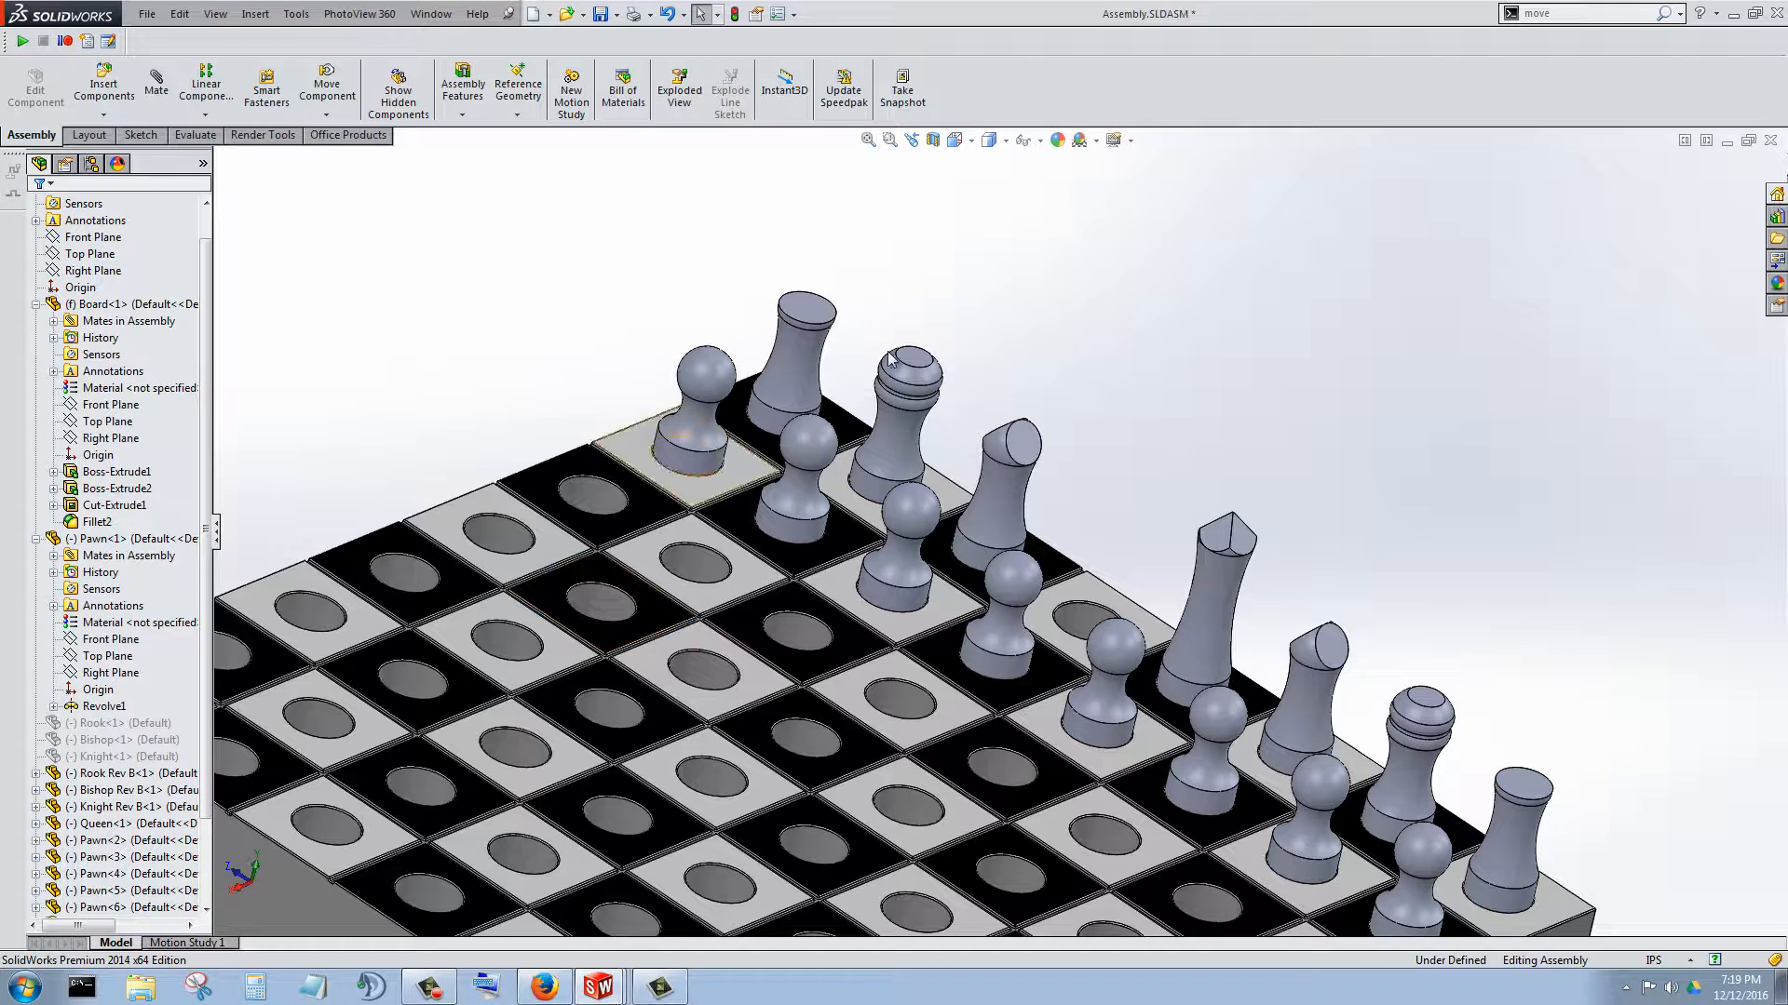
left_click(600, 15)
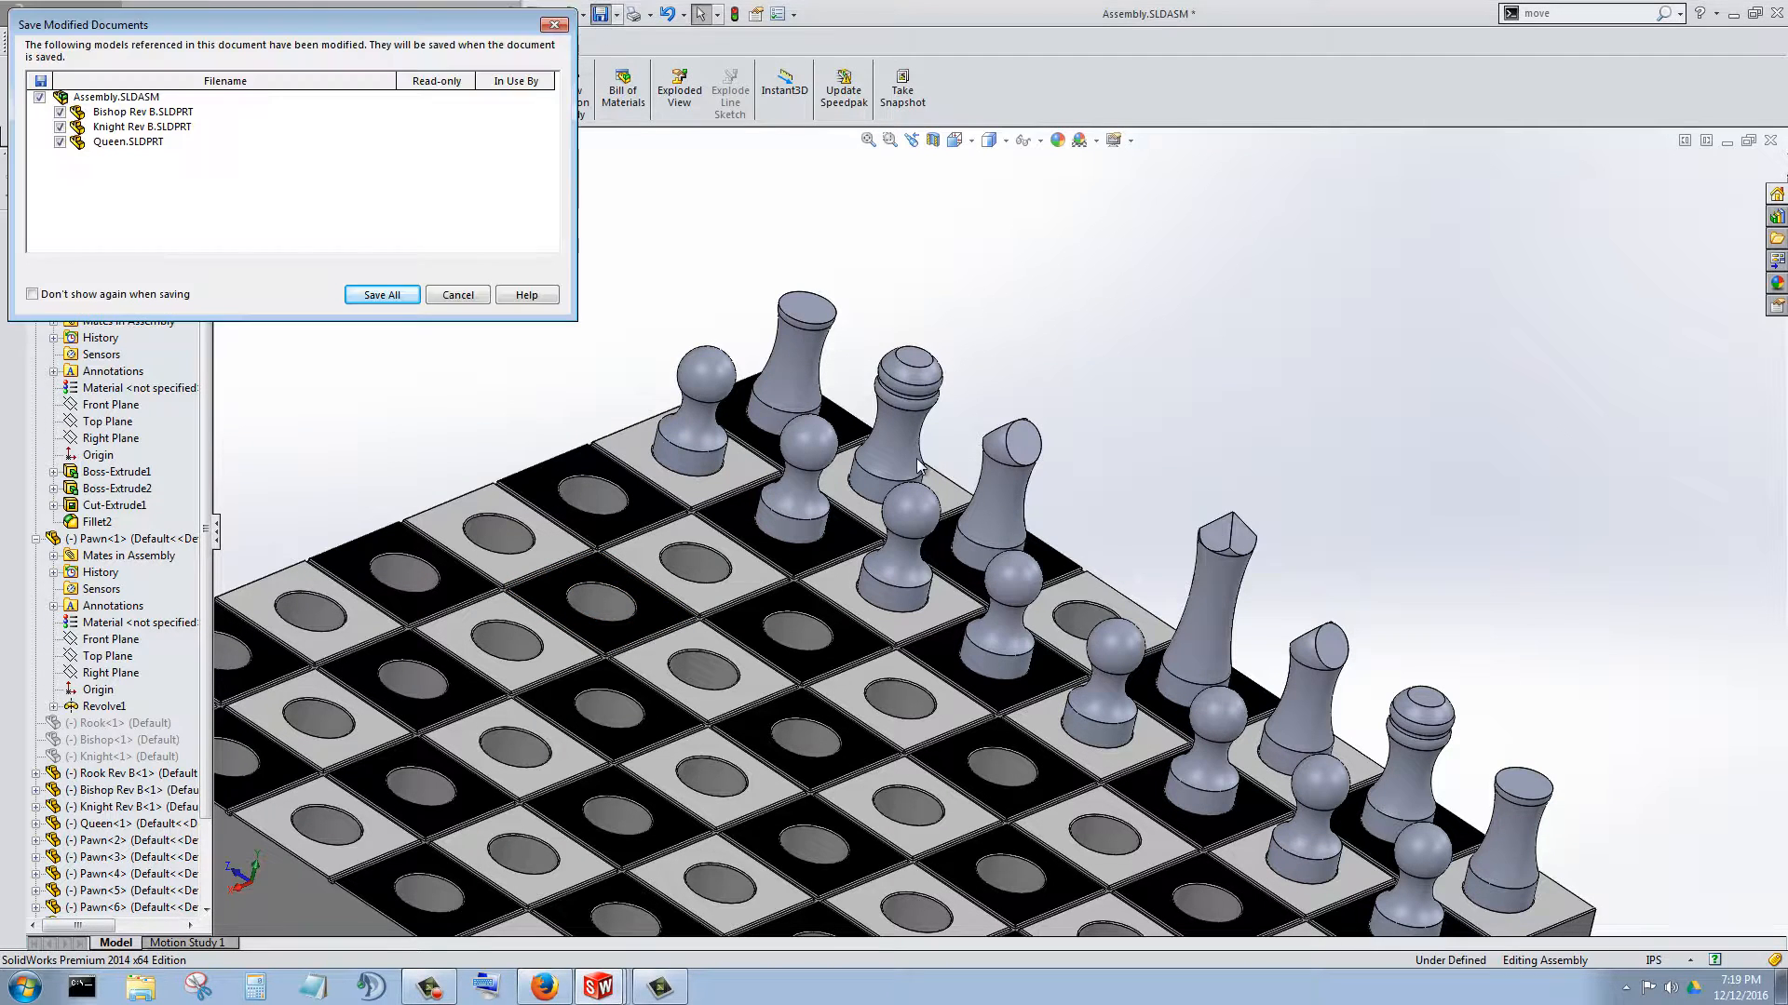
left_click(373, 296)
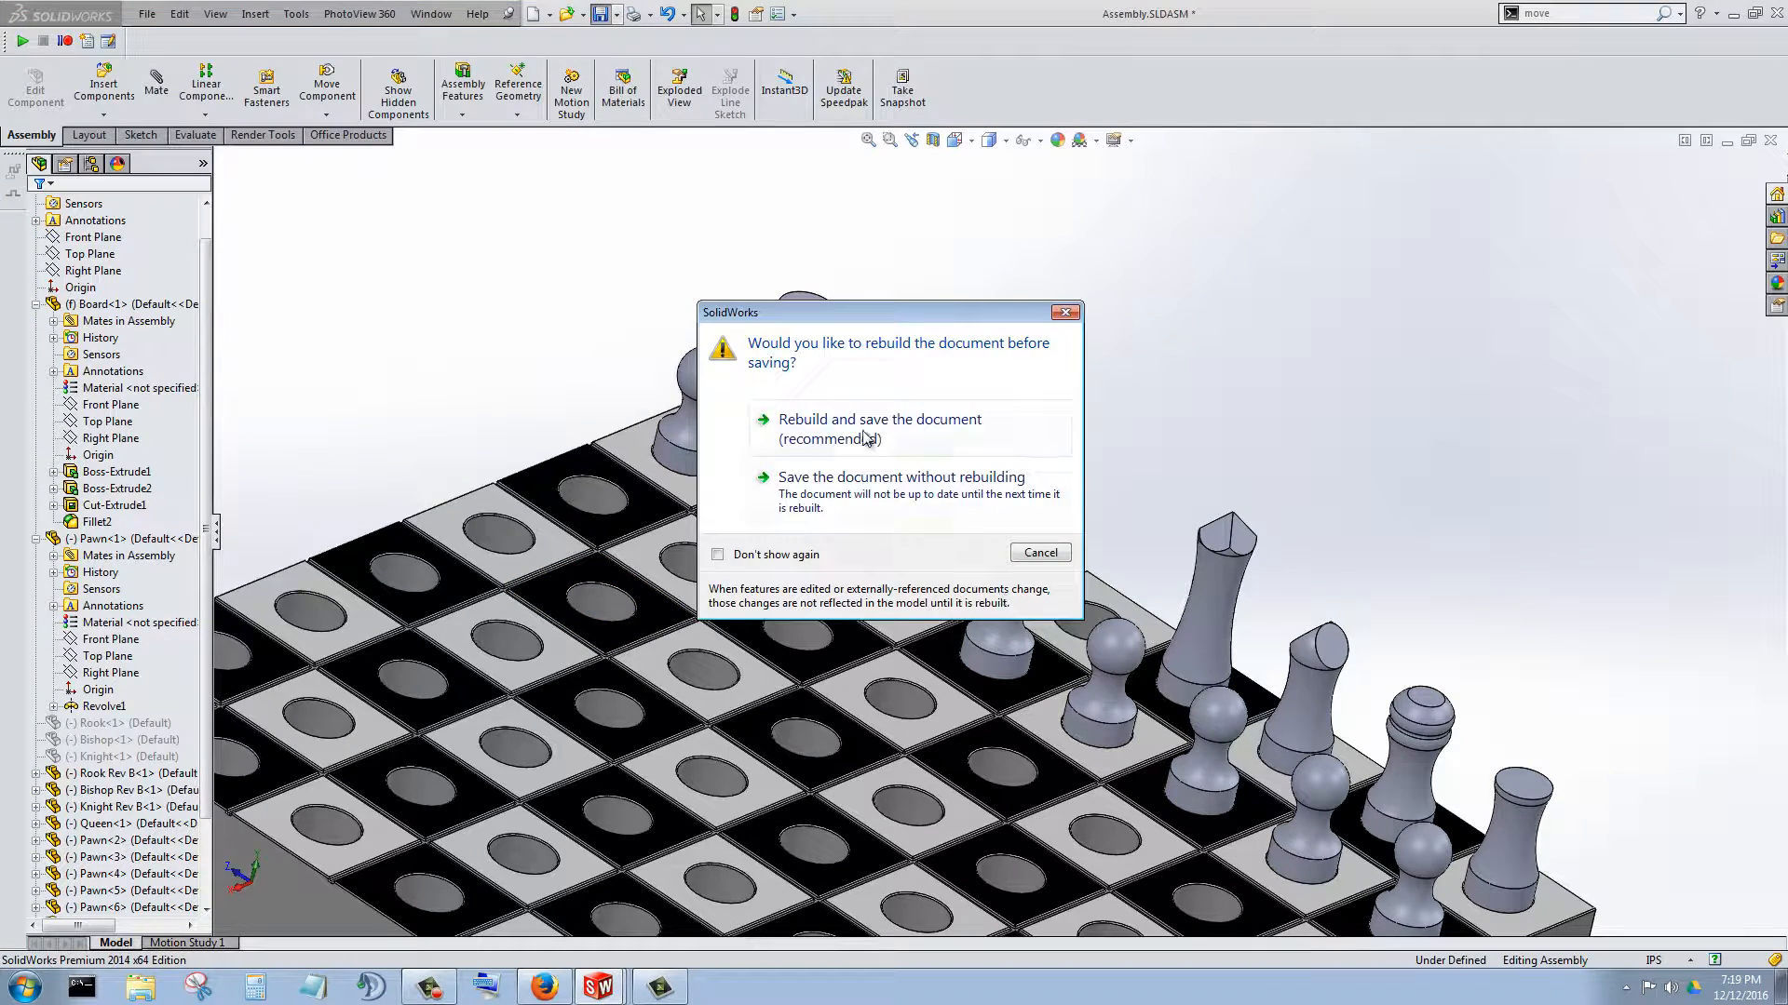
left_click(831, 437)
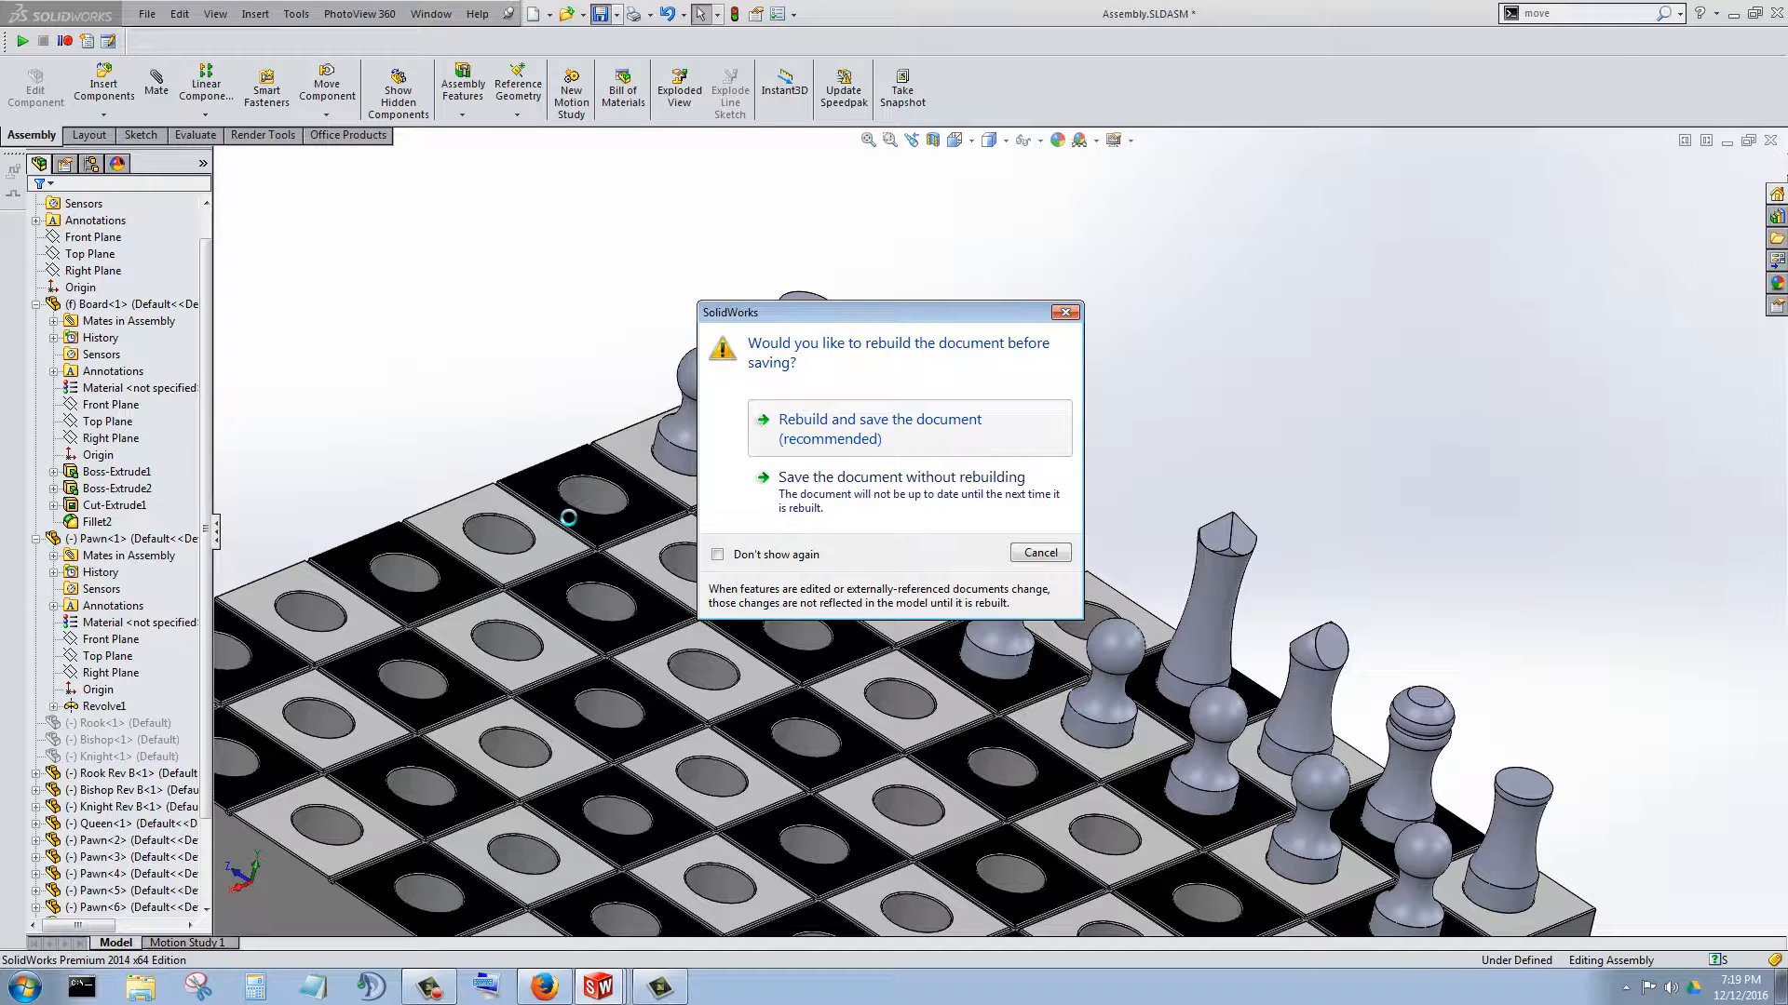
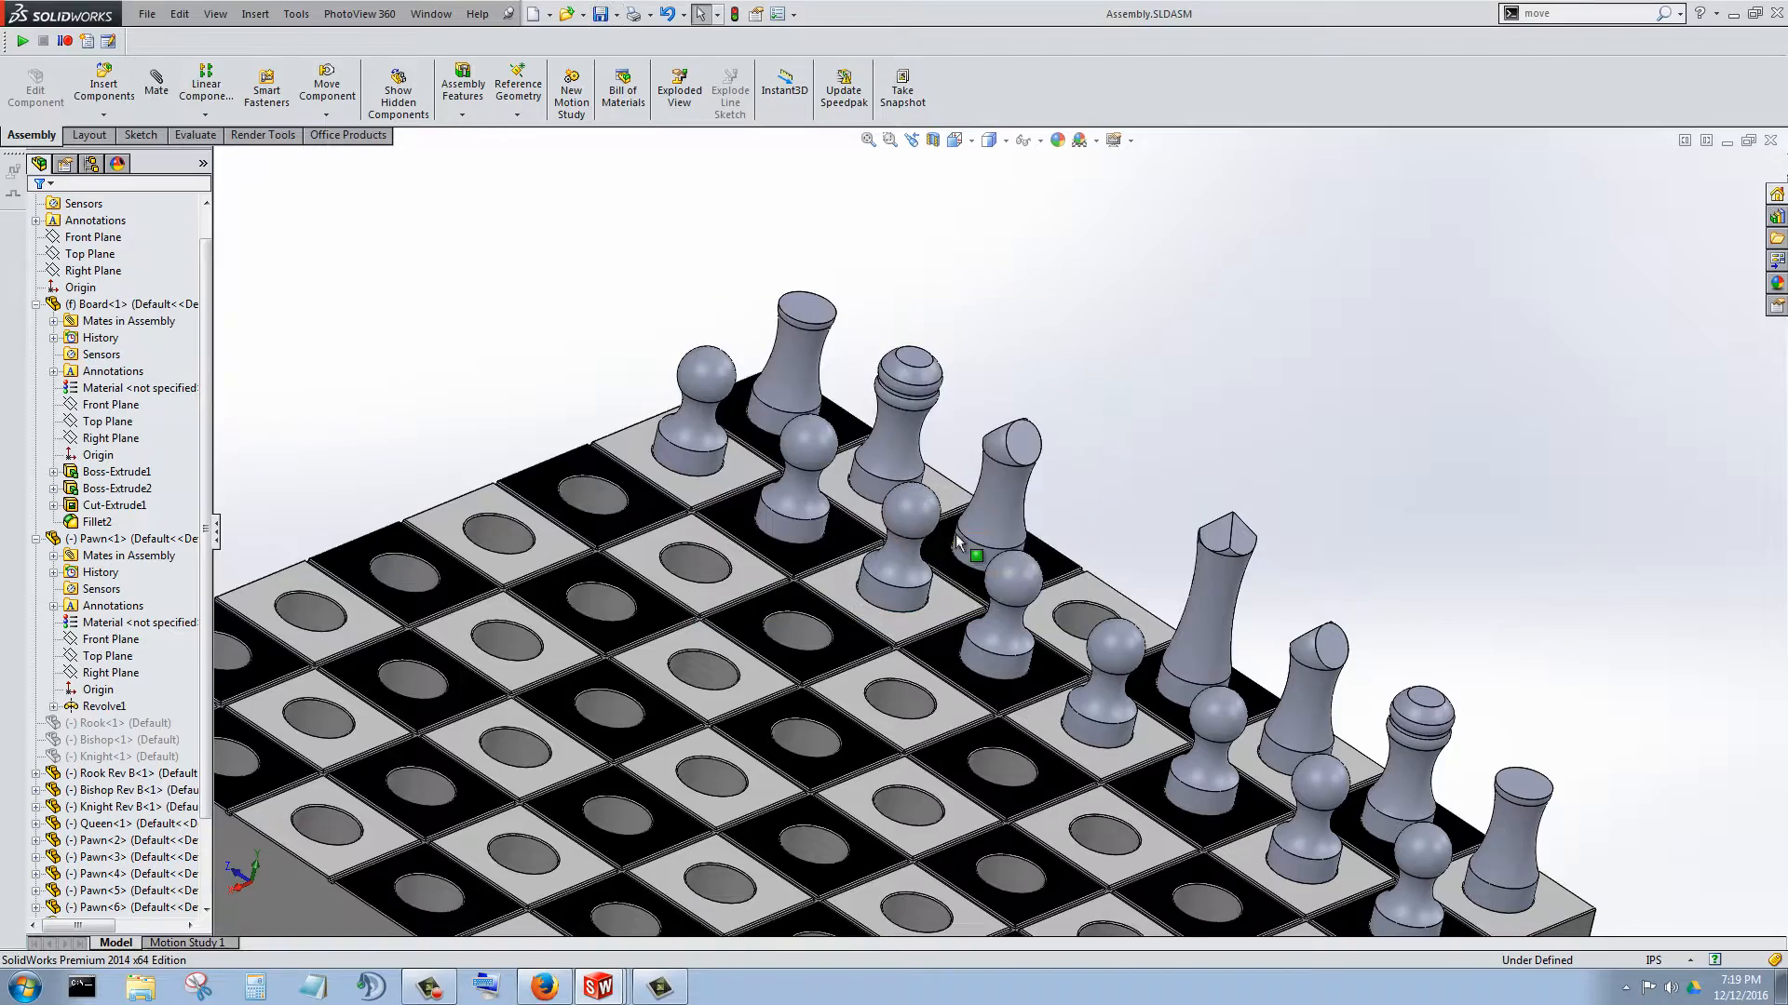
- Turn on perspective display for the chessboard assembly
scroll(1252, 633, "down", 4)
scroll(1096, 579, "up", 4)
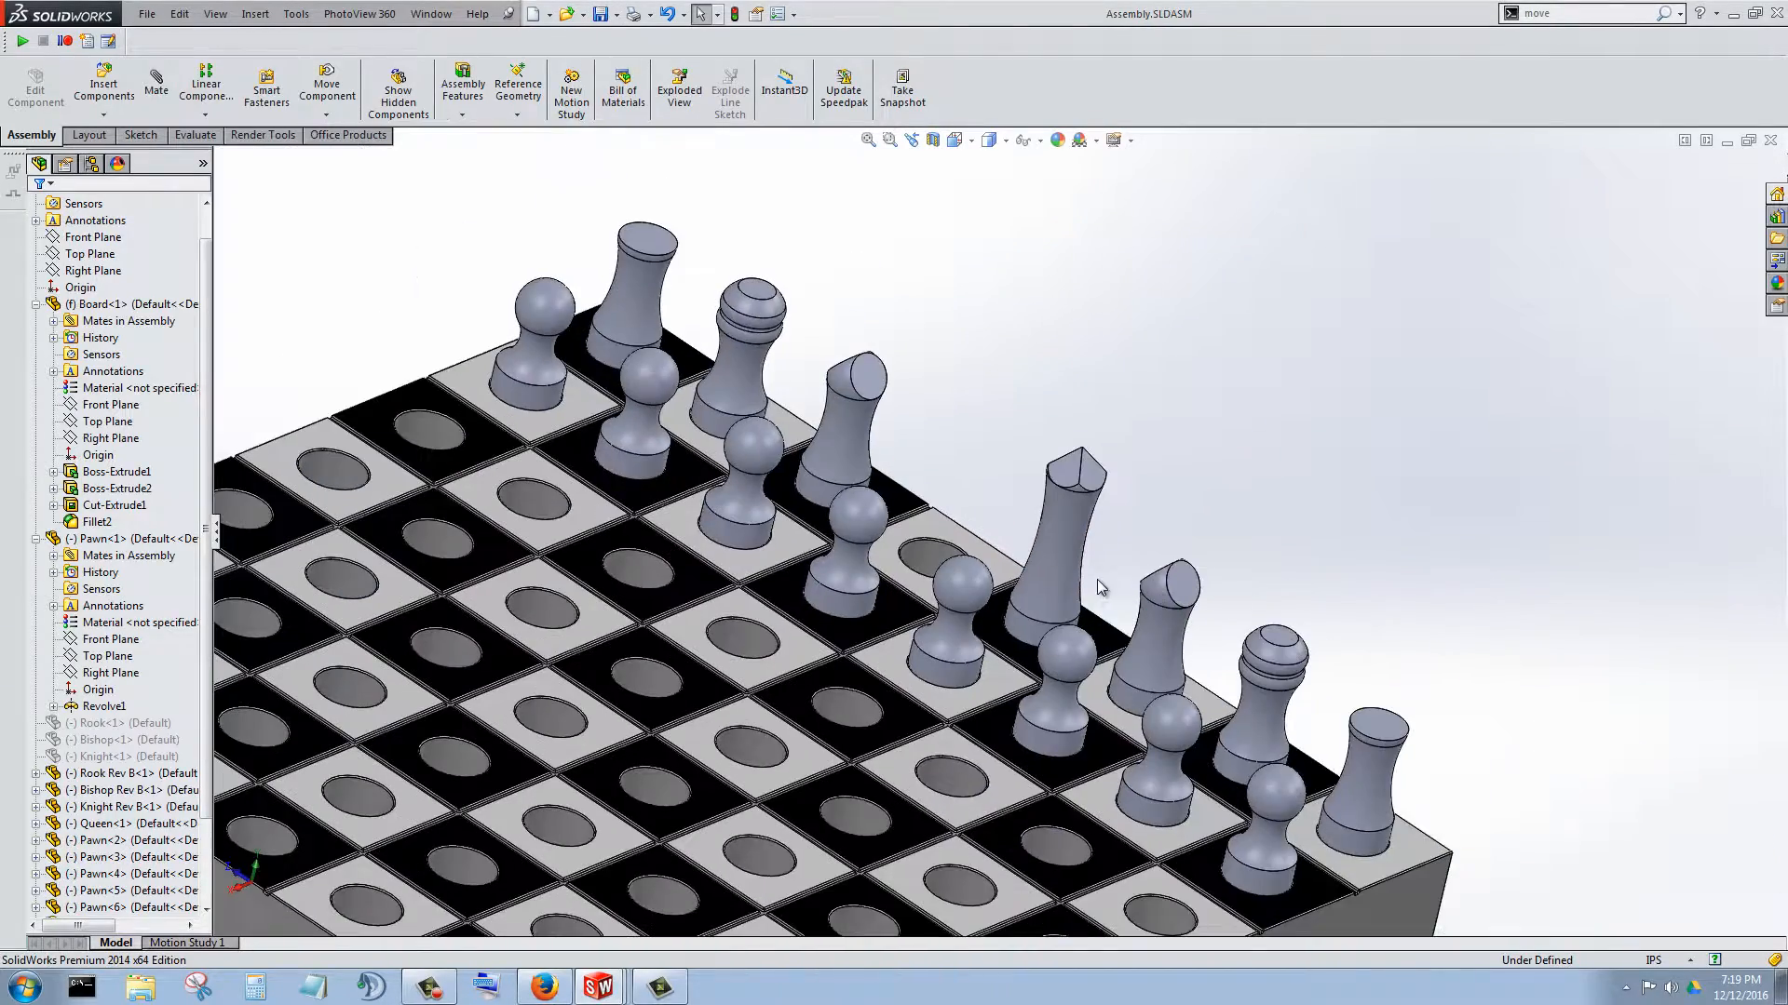
middle_click_drag(1070, 771, 657, 615)
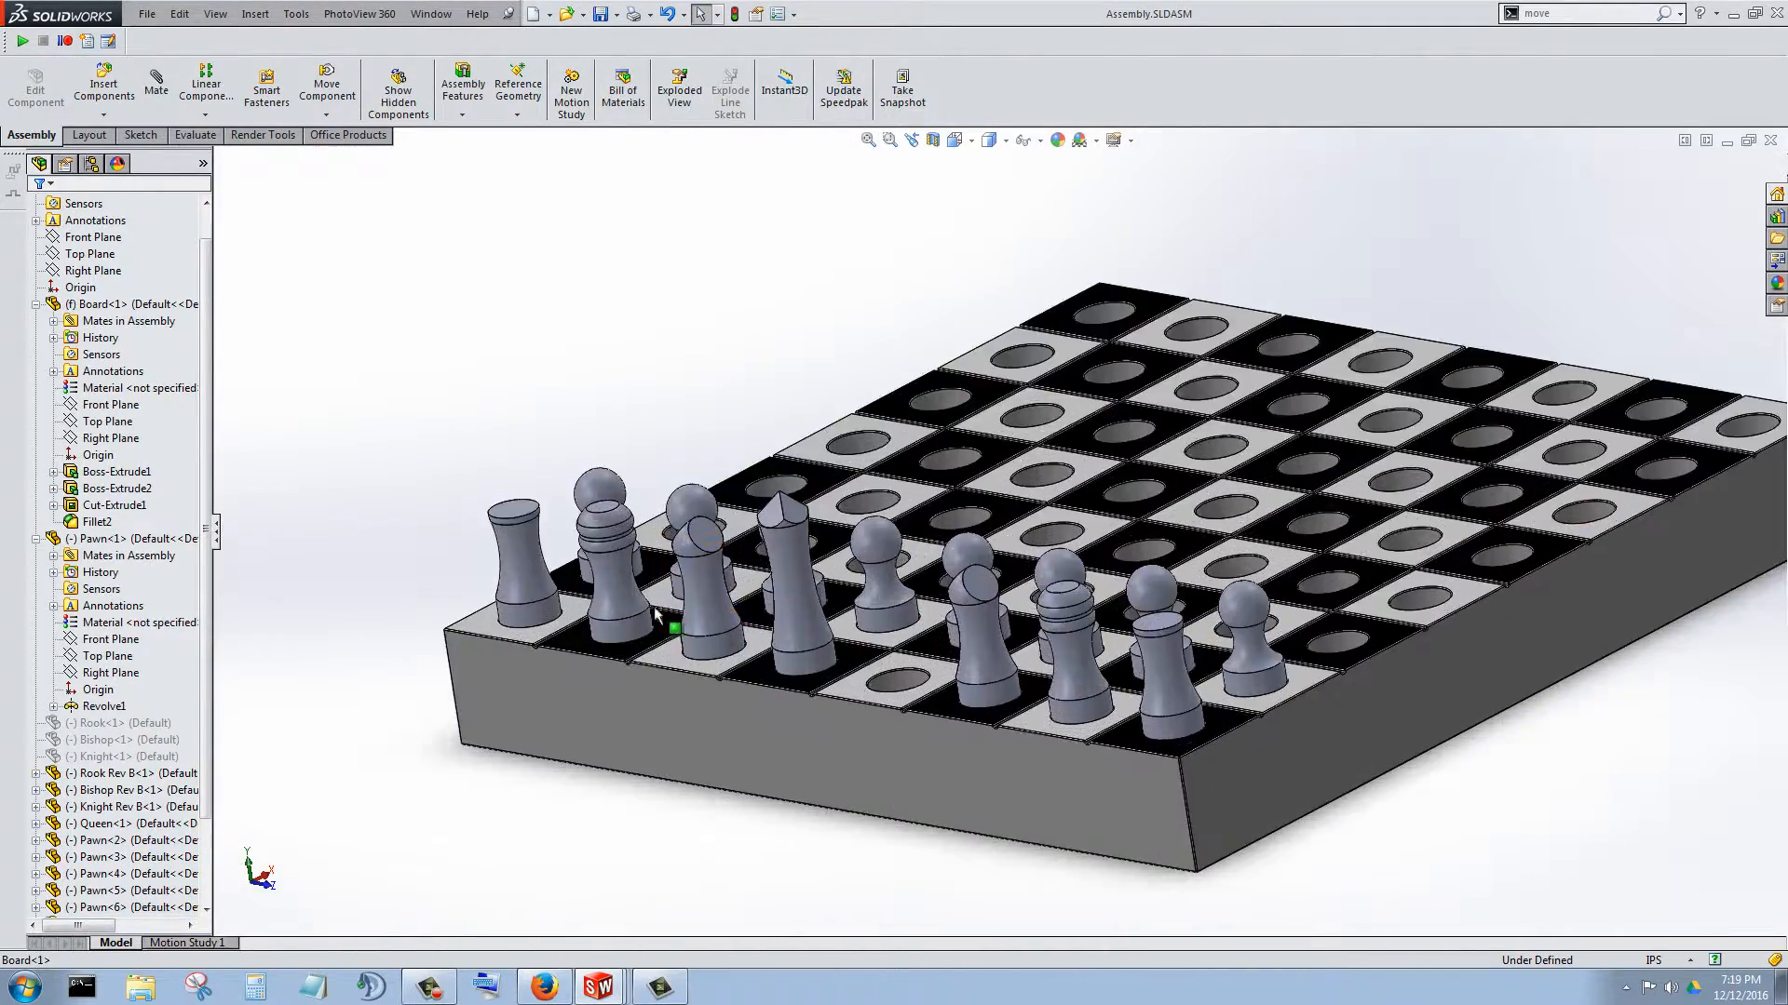
left_click(1128, 141)
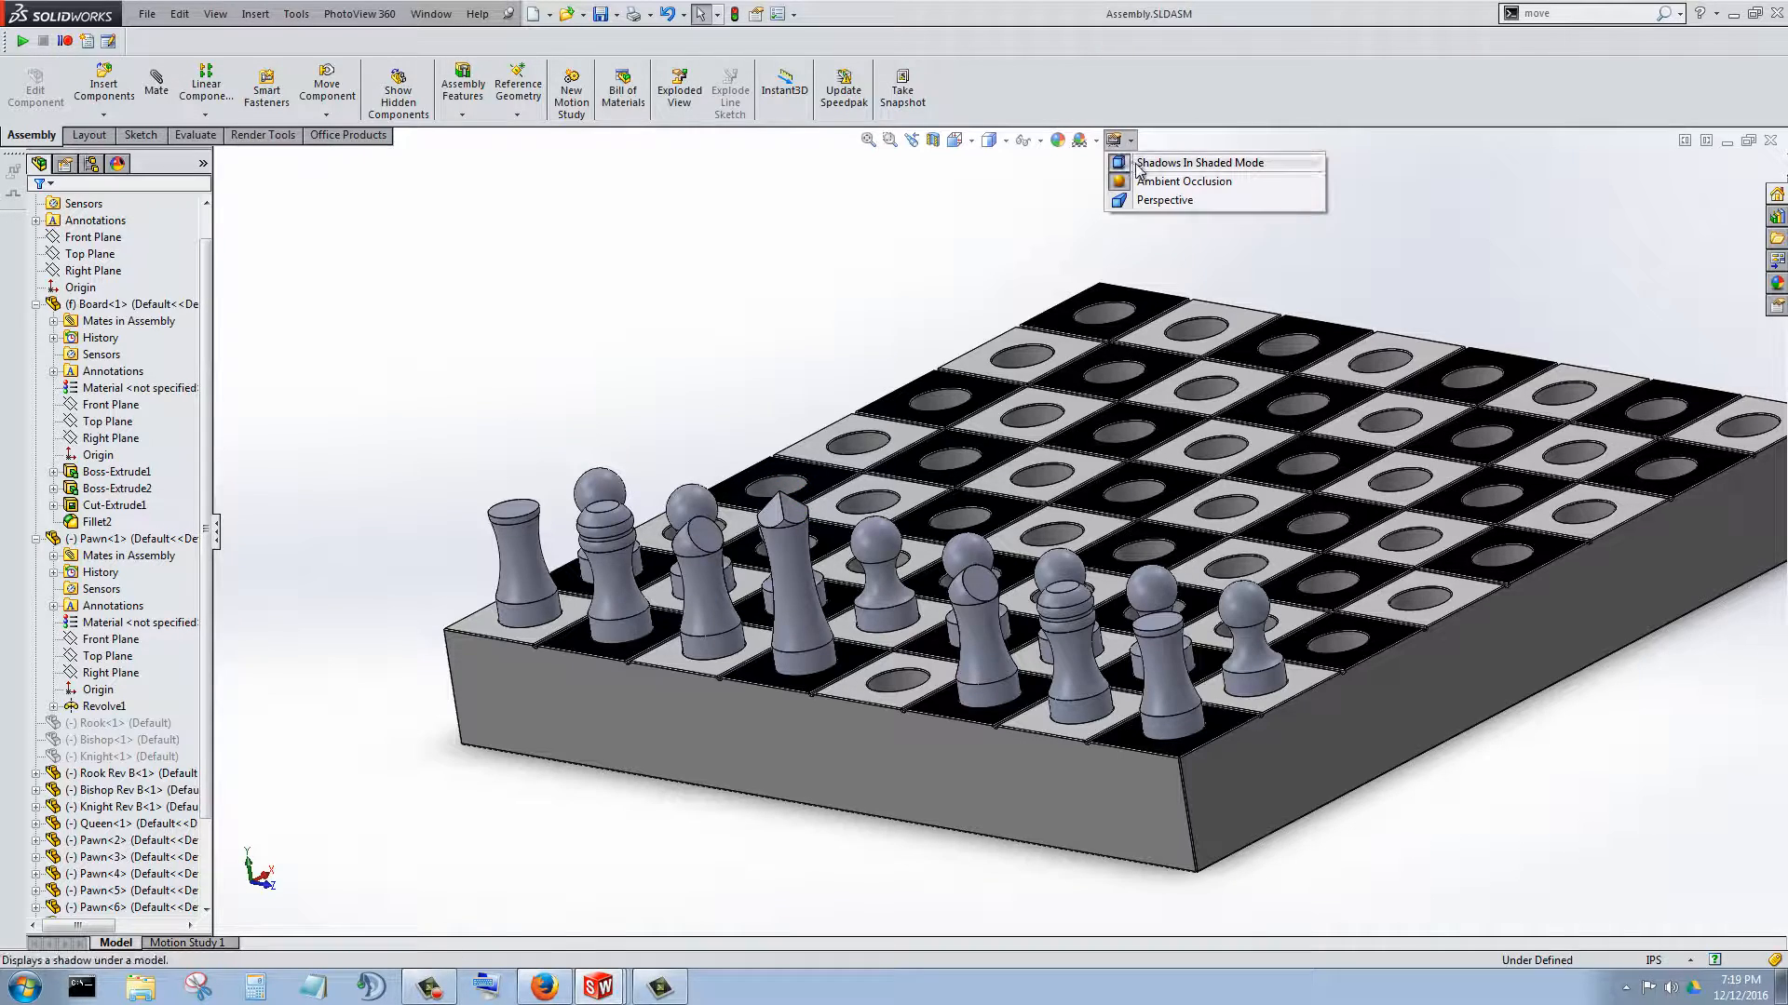
left_click(1164, 200)
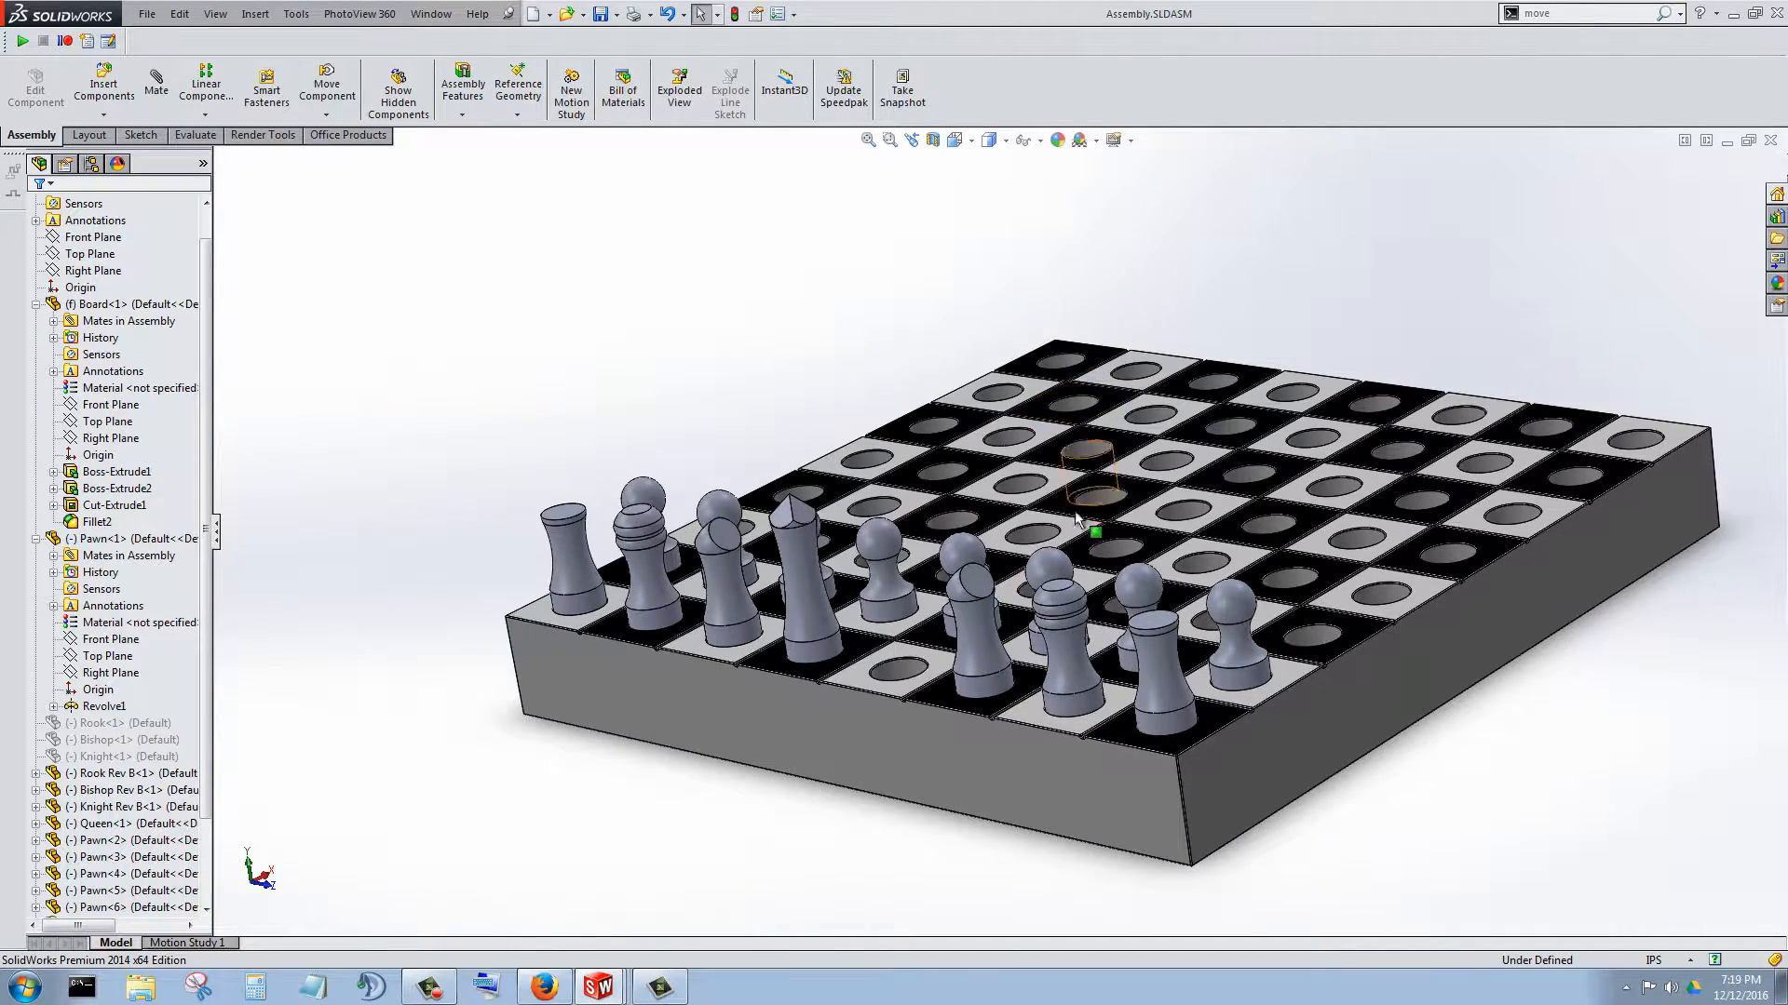
scroll(968, 610, "up", 2)
scroll(938, 599, "down", 5)
scroll(968, 568, "up", 2)
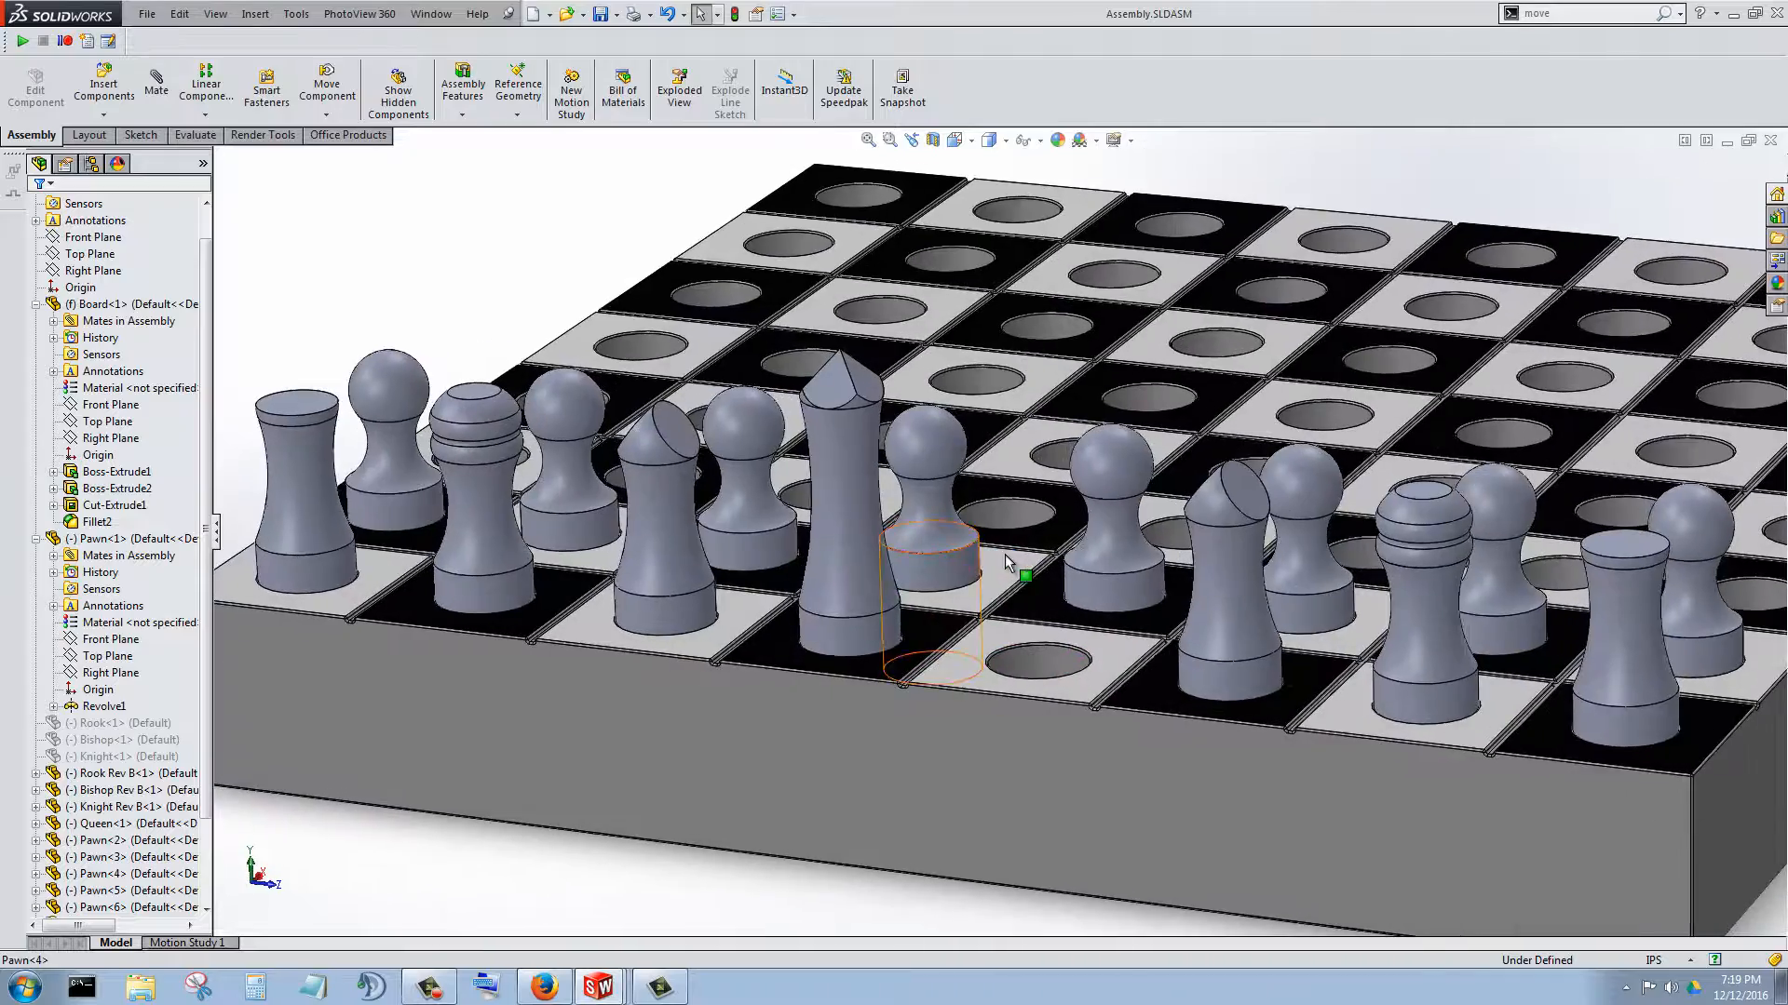
scroll(931, 546, "down", 6)
scroll(801, 578, "up", 6)
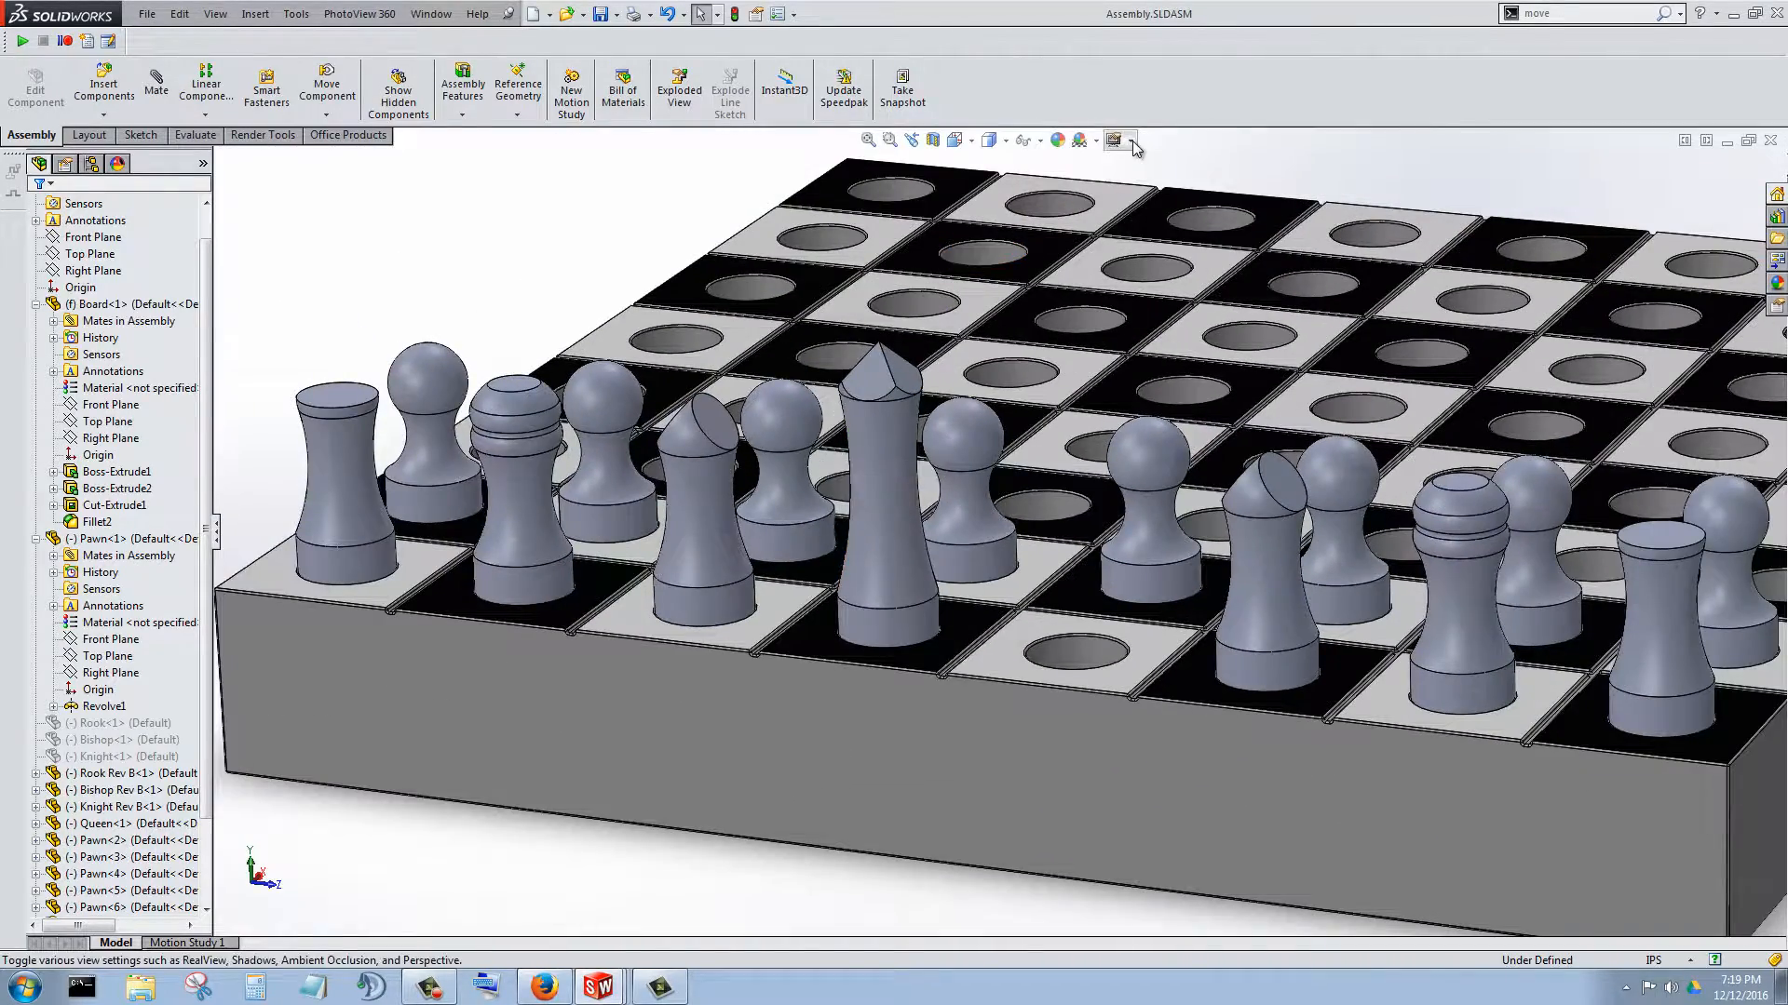
- Try the Plain White scene behind the chessboard assembly
left_click(1132, 142)
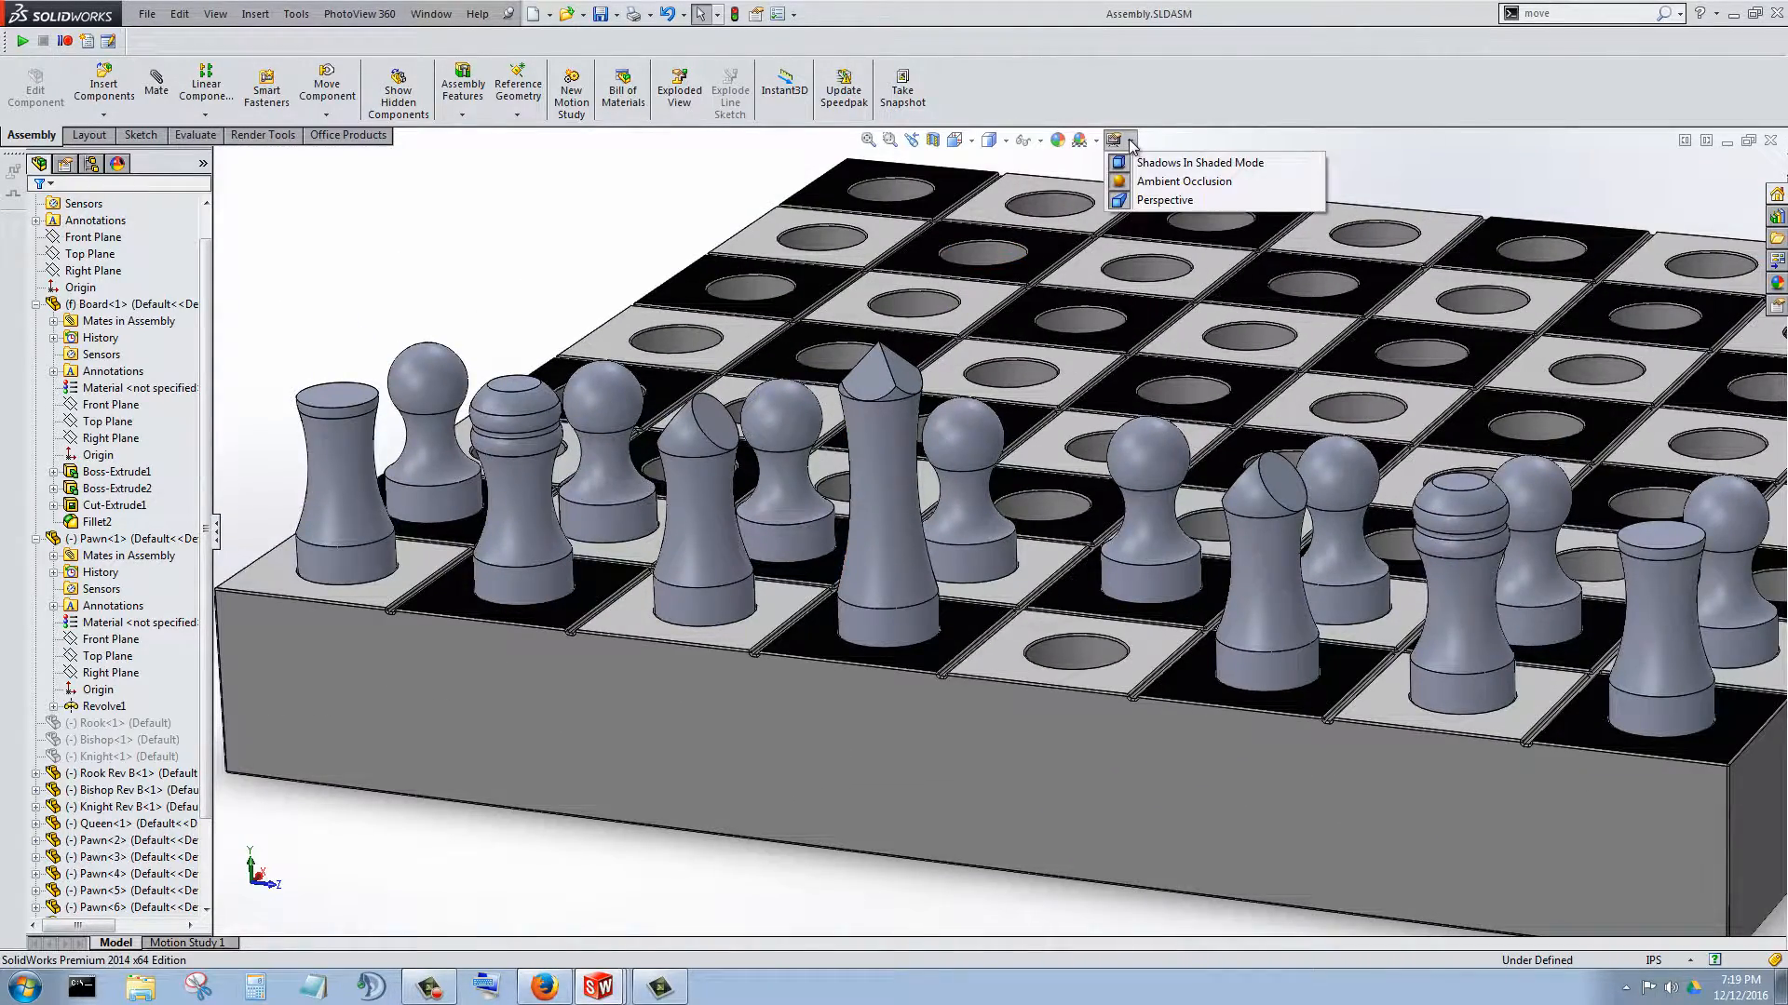
left_click(1096, 141)
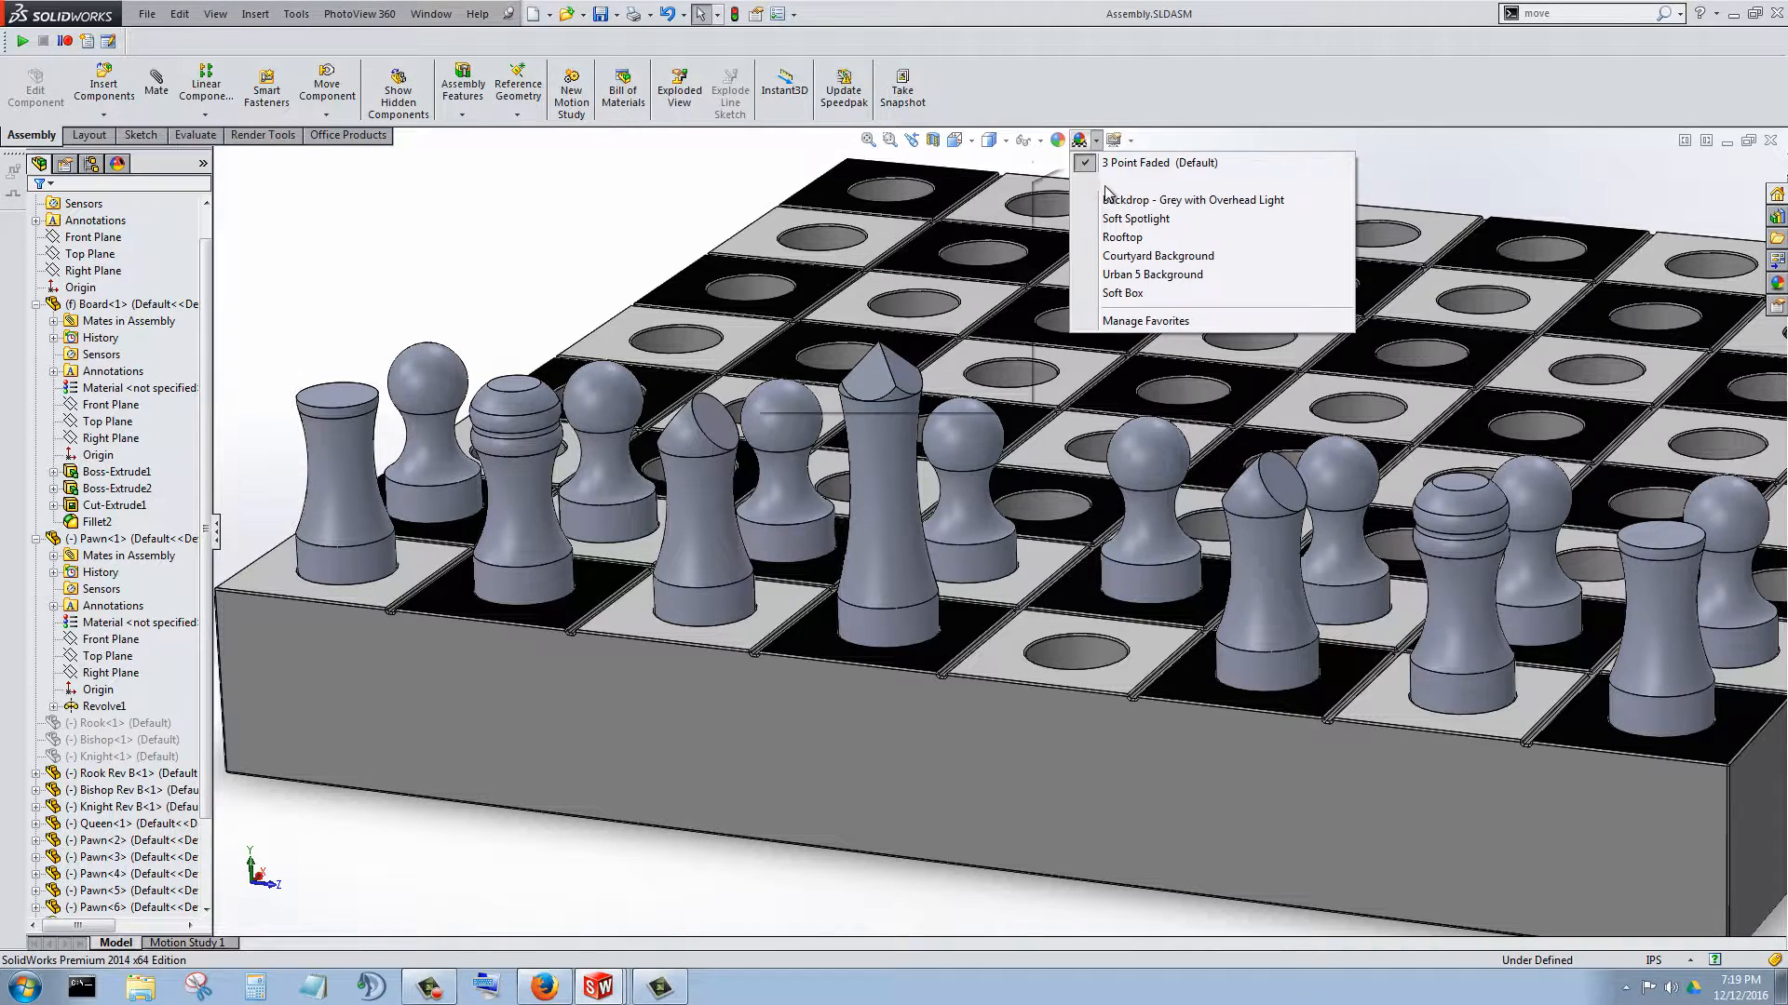
left_click(1109, 183)
scroll(1151, 359, "up", 2)
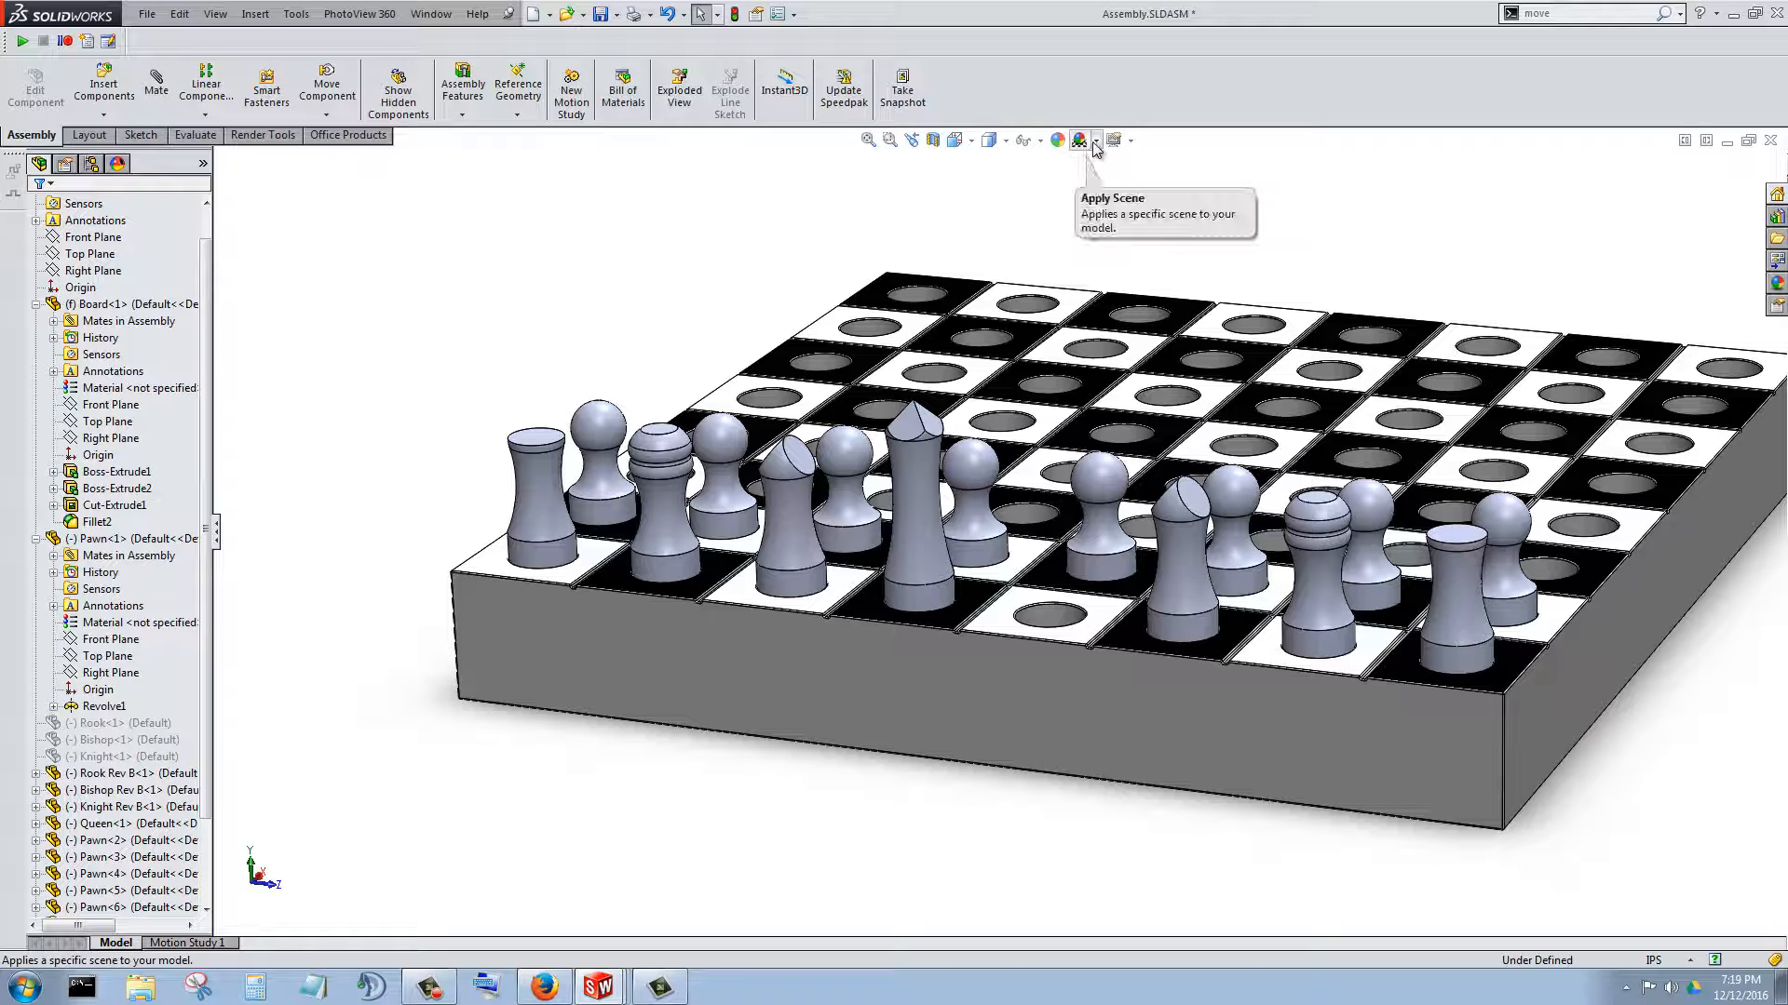
- Set the display style of the assembly to shaded without edges
left_click(1006, 142)
left_click(990, 212)
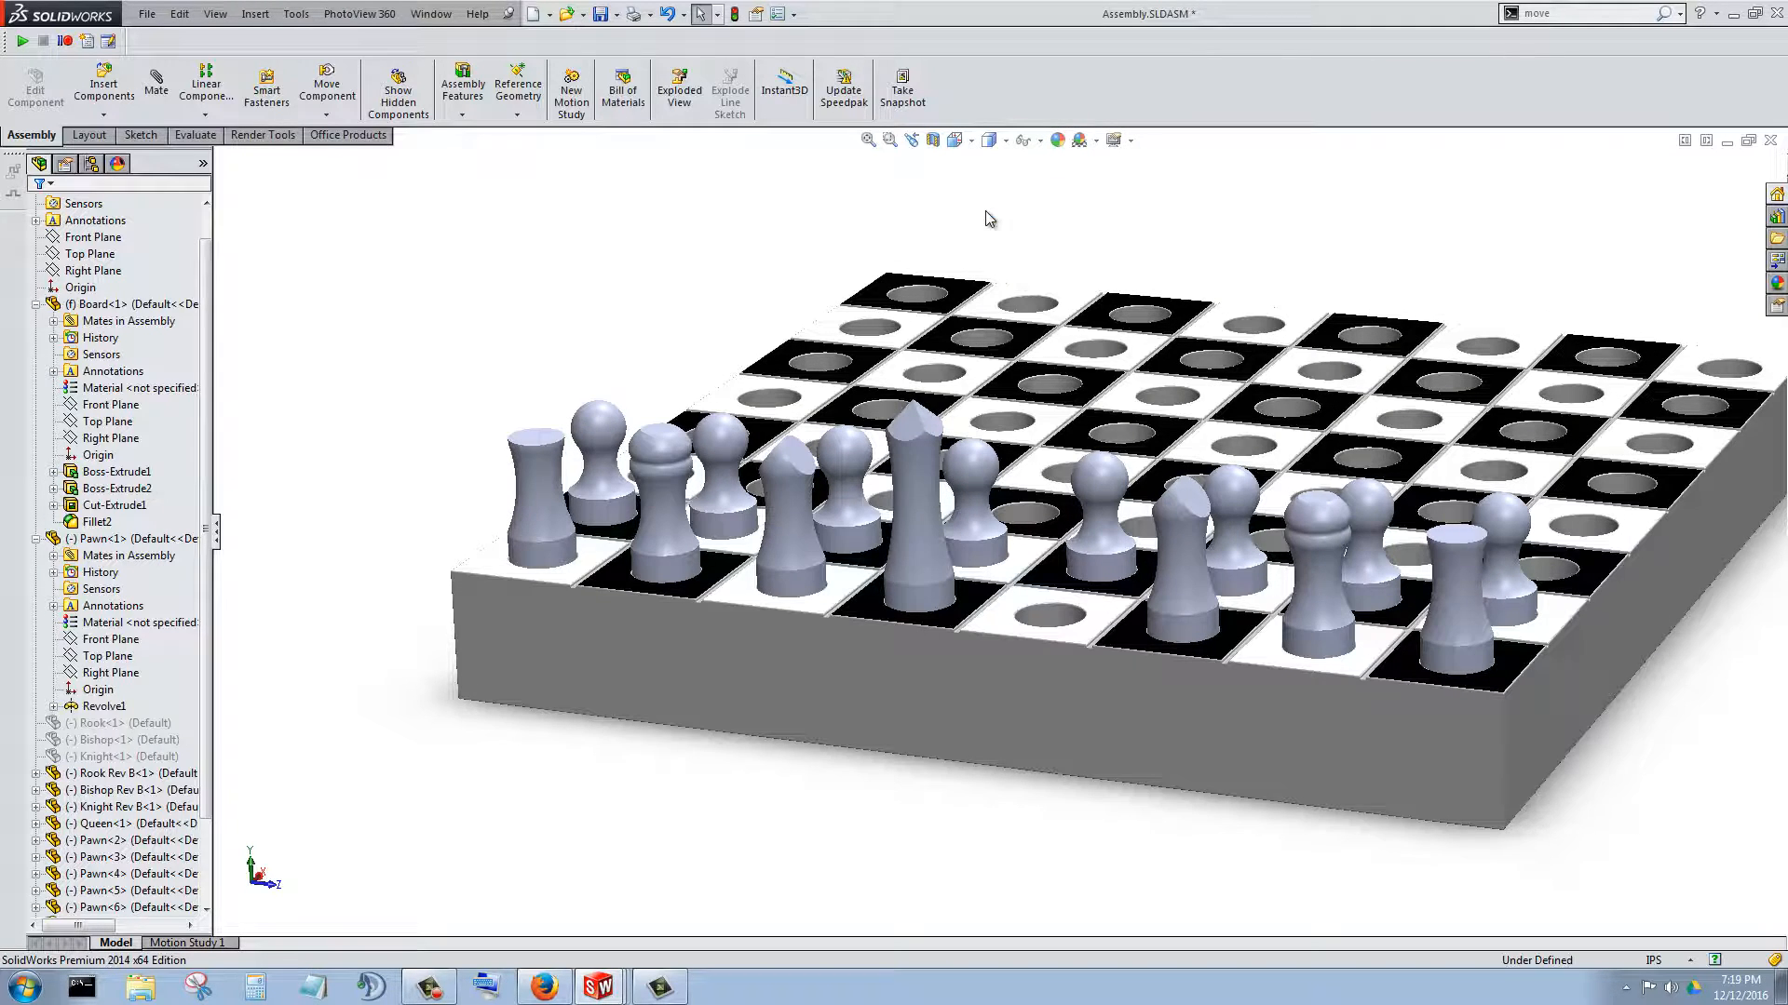
scroll(1237, 415, "down", 1)
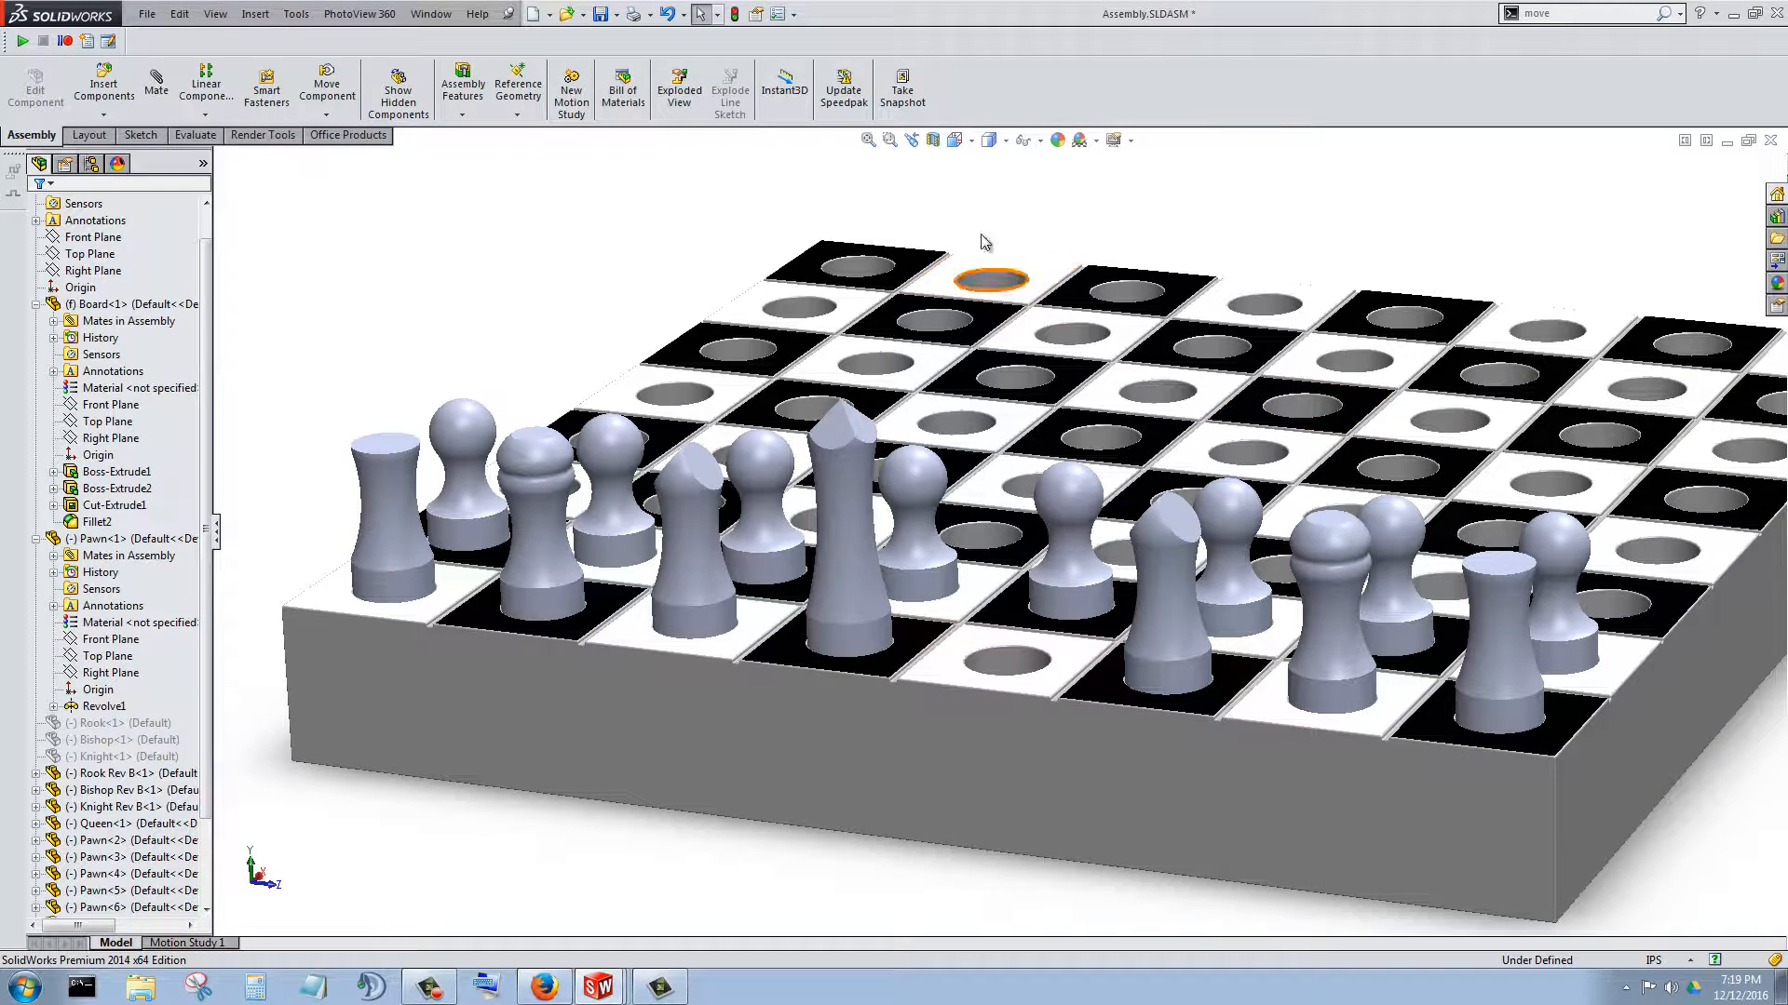
- Try the Courtyard Background scene and view the chessboard within it from afar and close up
left_click(1097, 142)
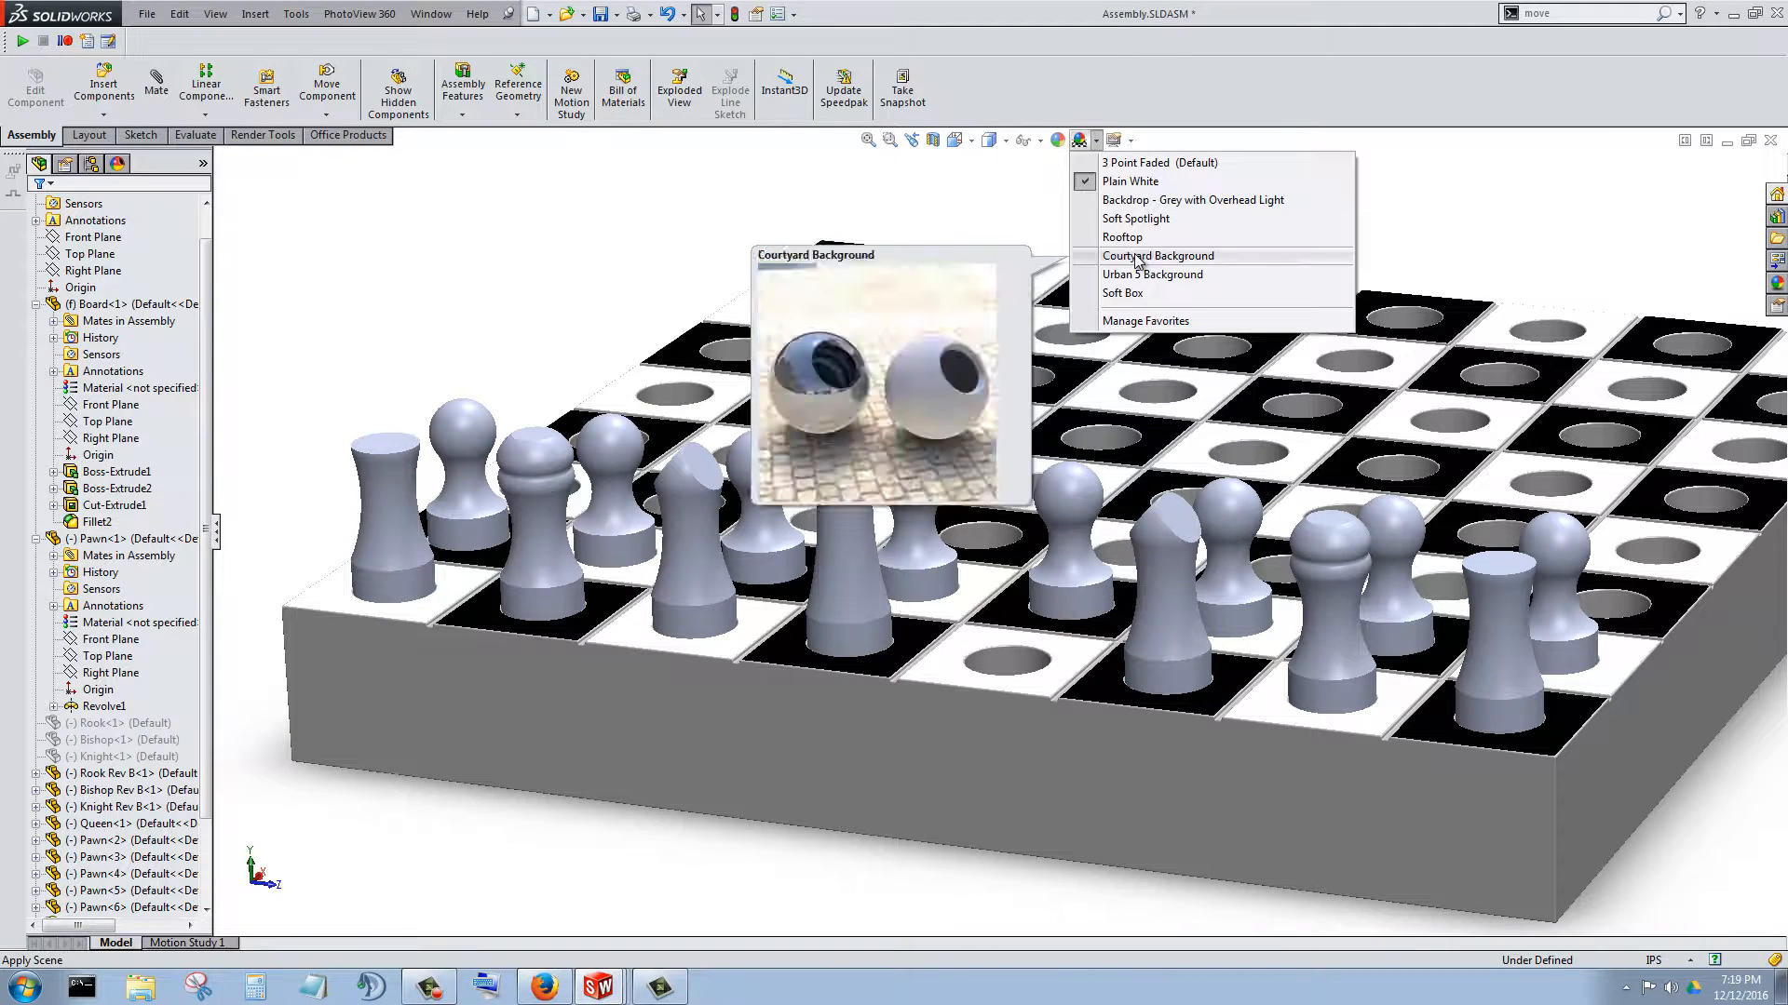
scroll(1159, 333, "up", 12)
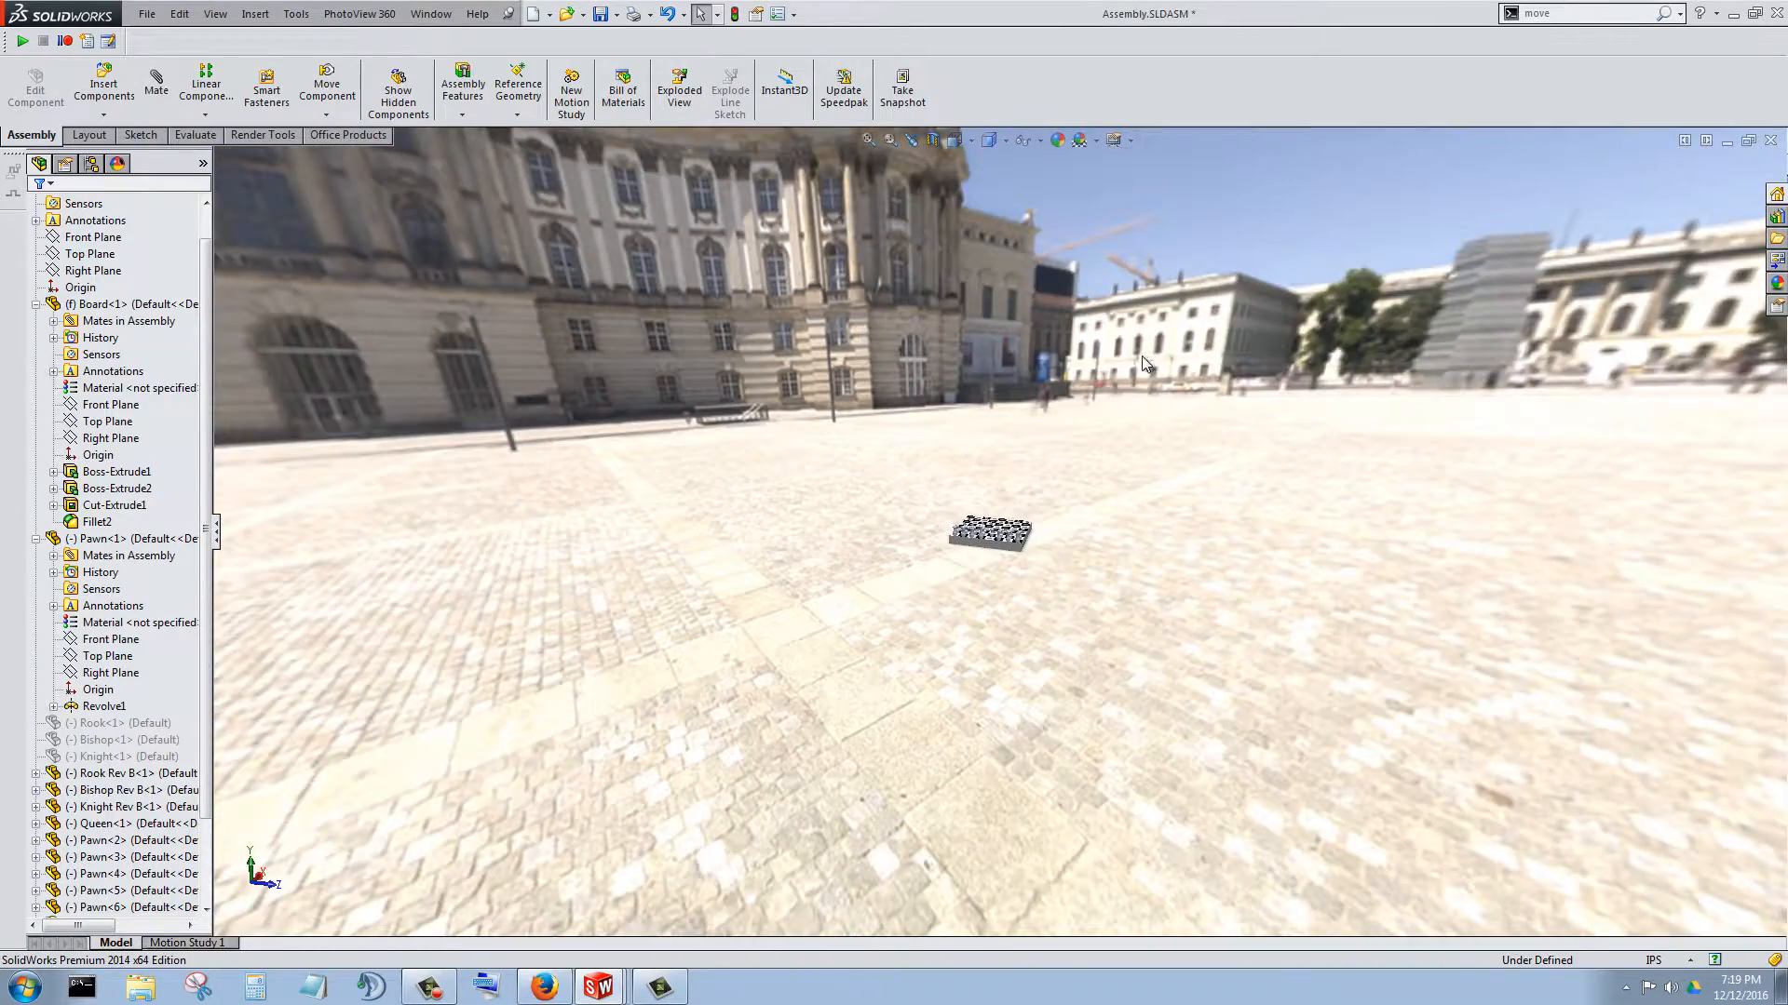
middle_click_drag(1142, 356, 1012, 434)
scroll(1012, 435, "down", 6)
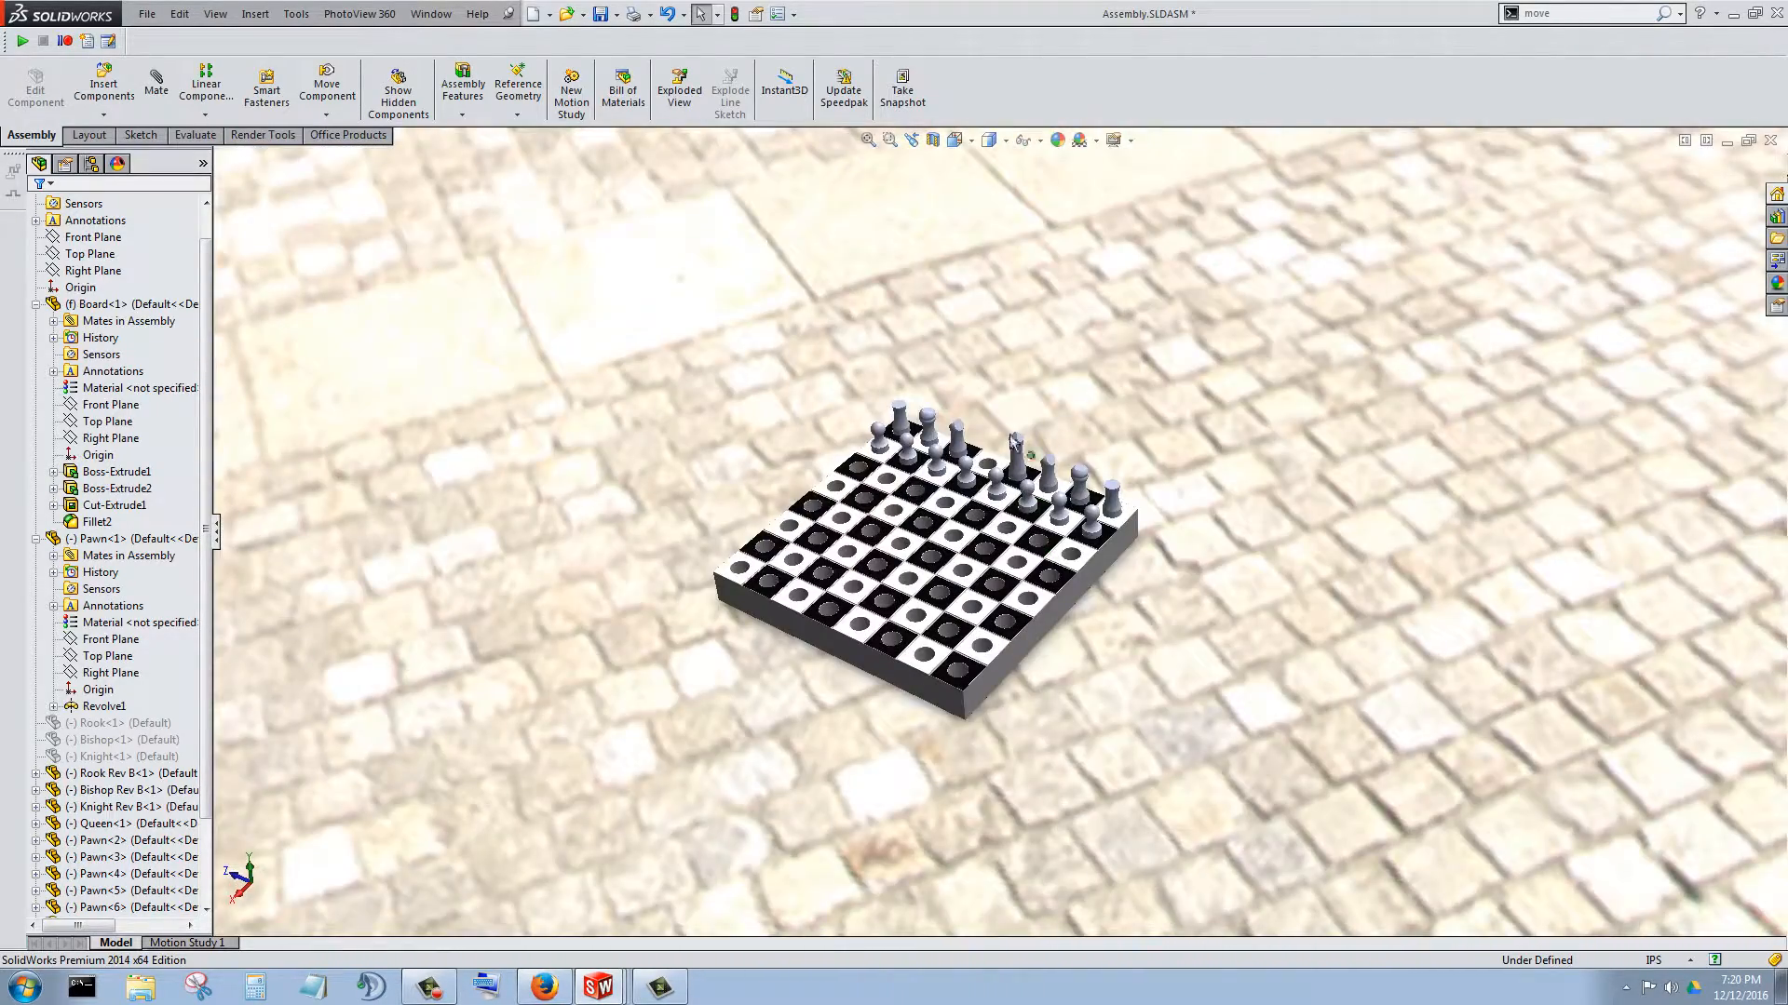
scroll(861, 579, "down", 4)
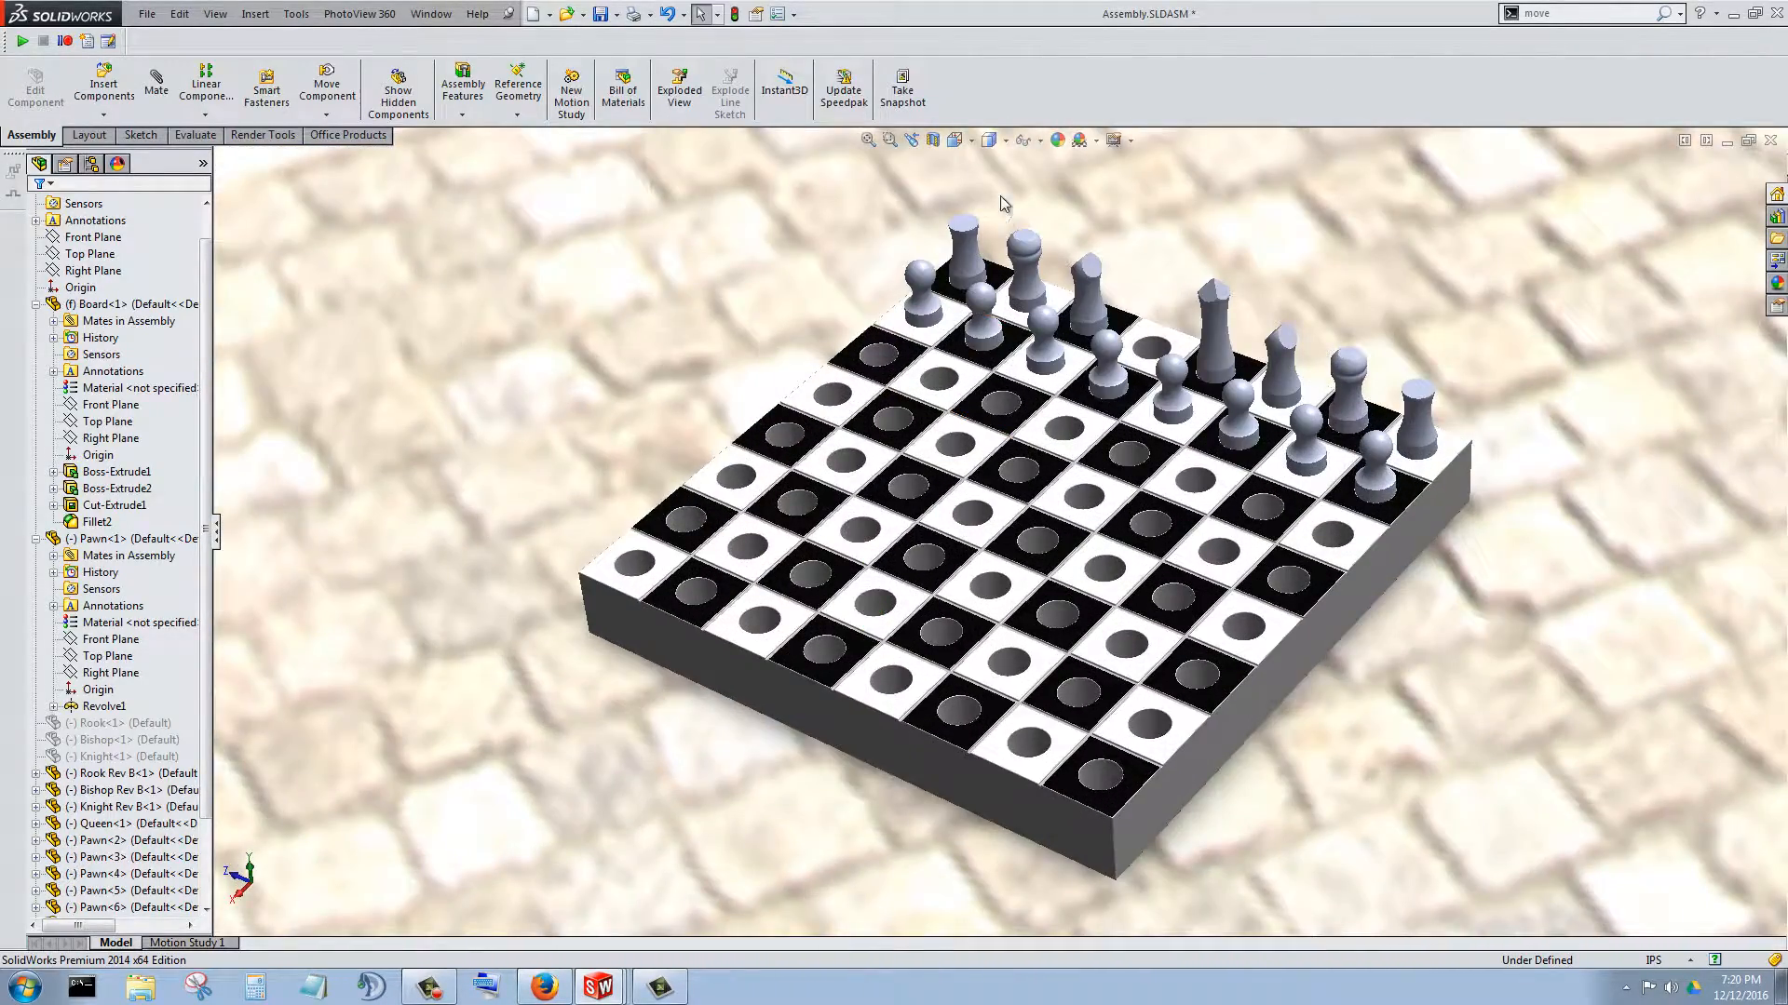
- Try the Urban 5 Background scene and view the chessboard within it from several angles and distances
left_click(1094, 146)
left_click(1122, 279)
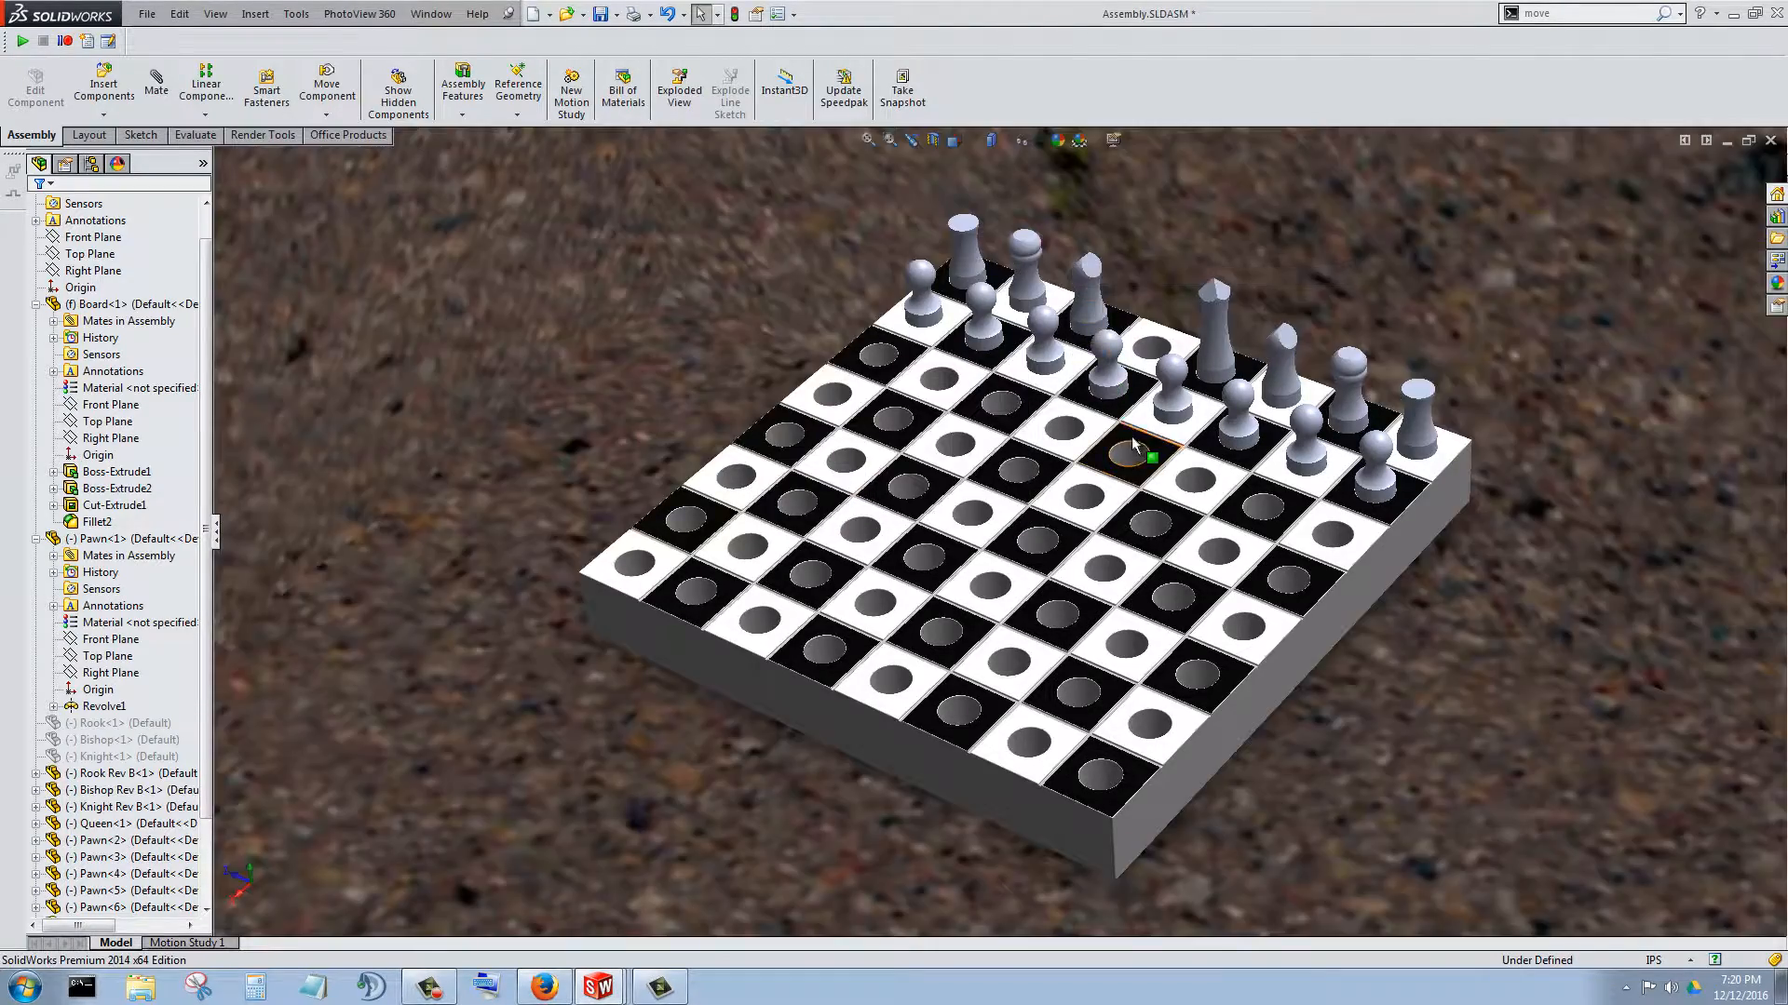
scroll(1118, 419, "up", 6)
middle_click_drag(925, 343, 1043, 242)
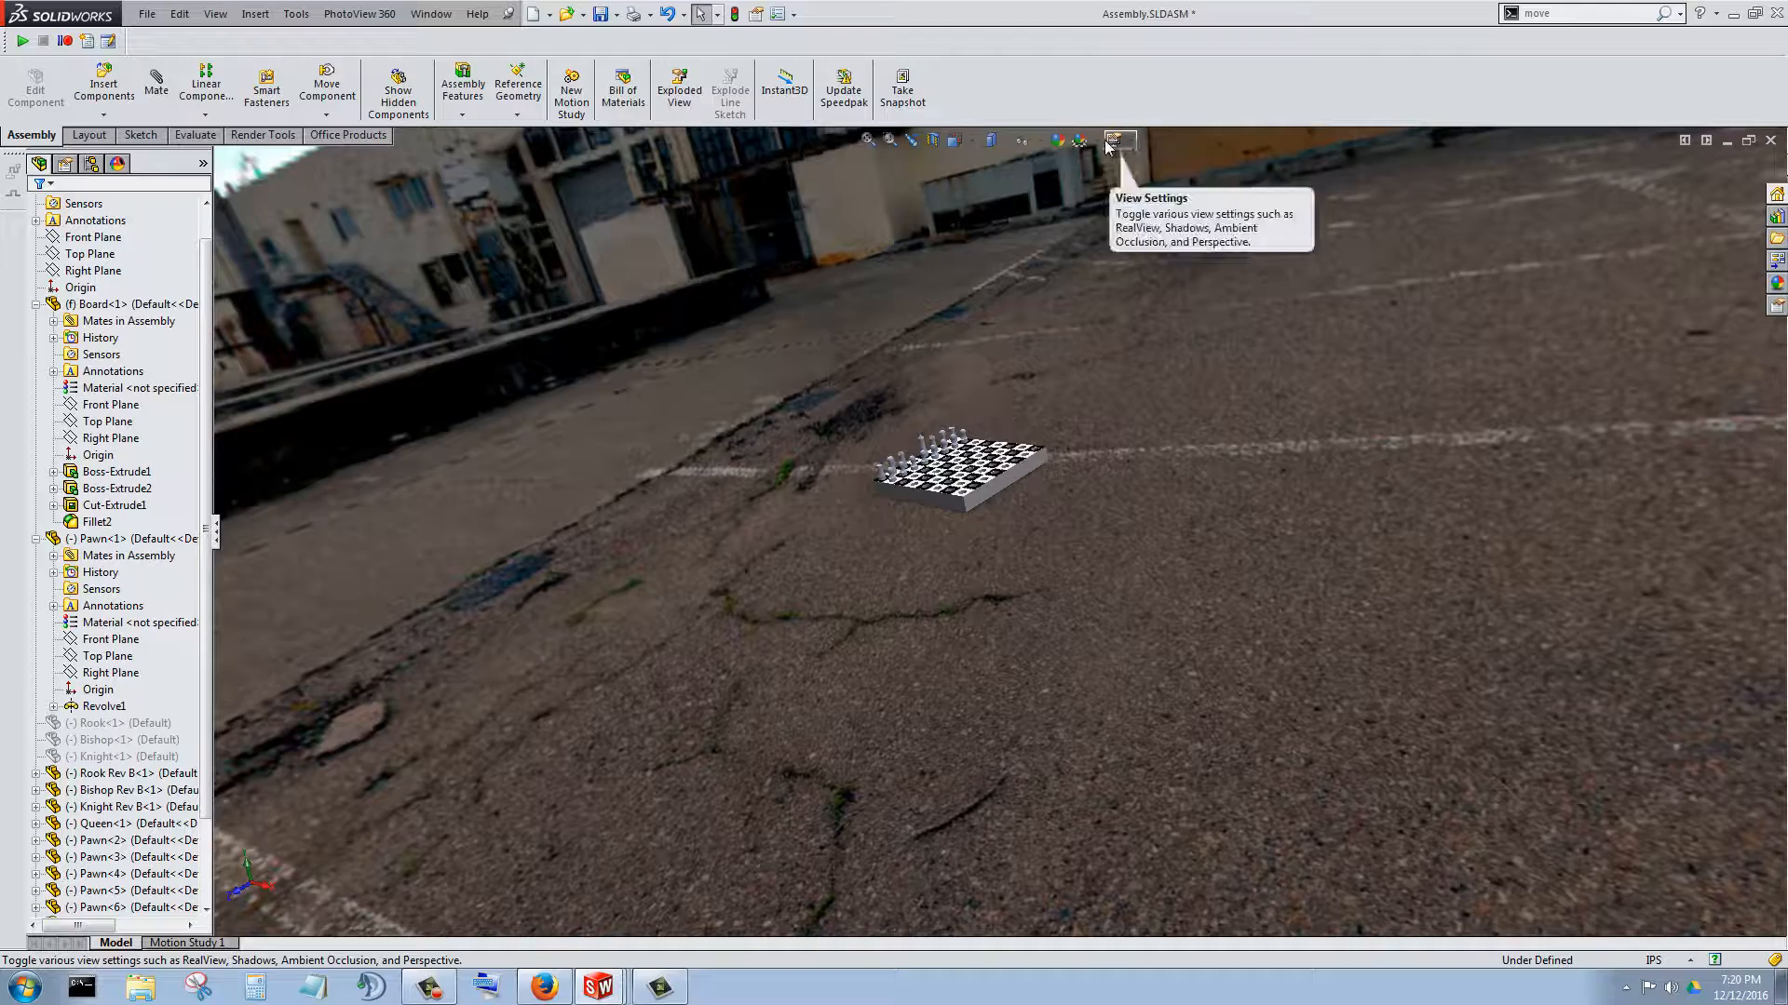
middle_click_drag(995, 491, 1004, 571)
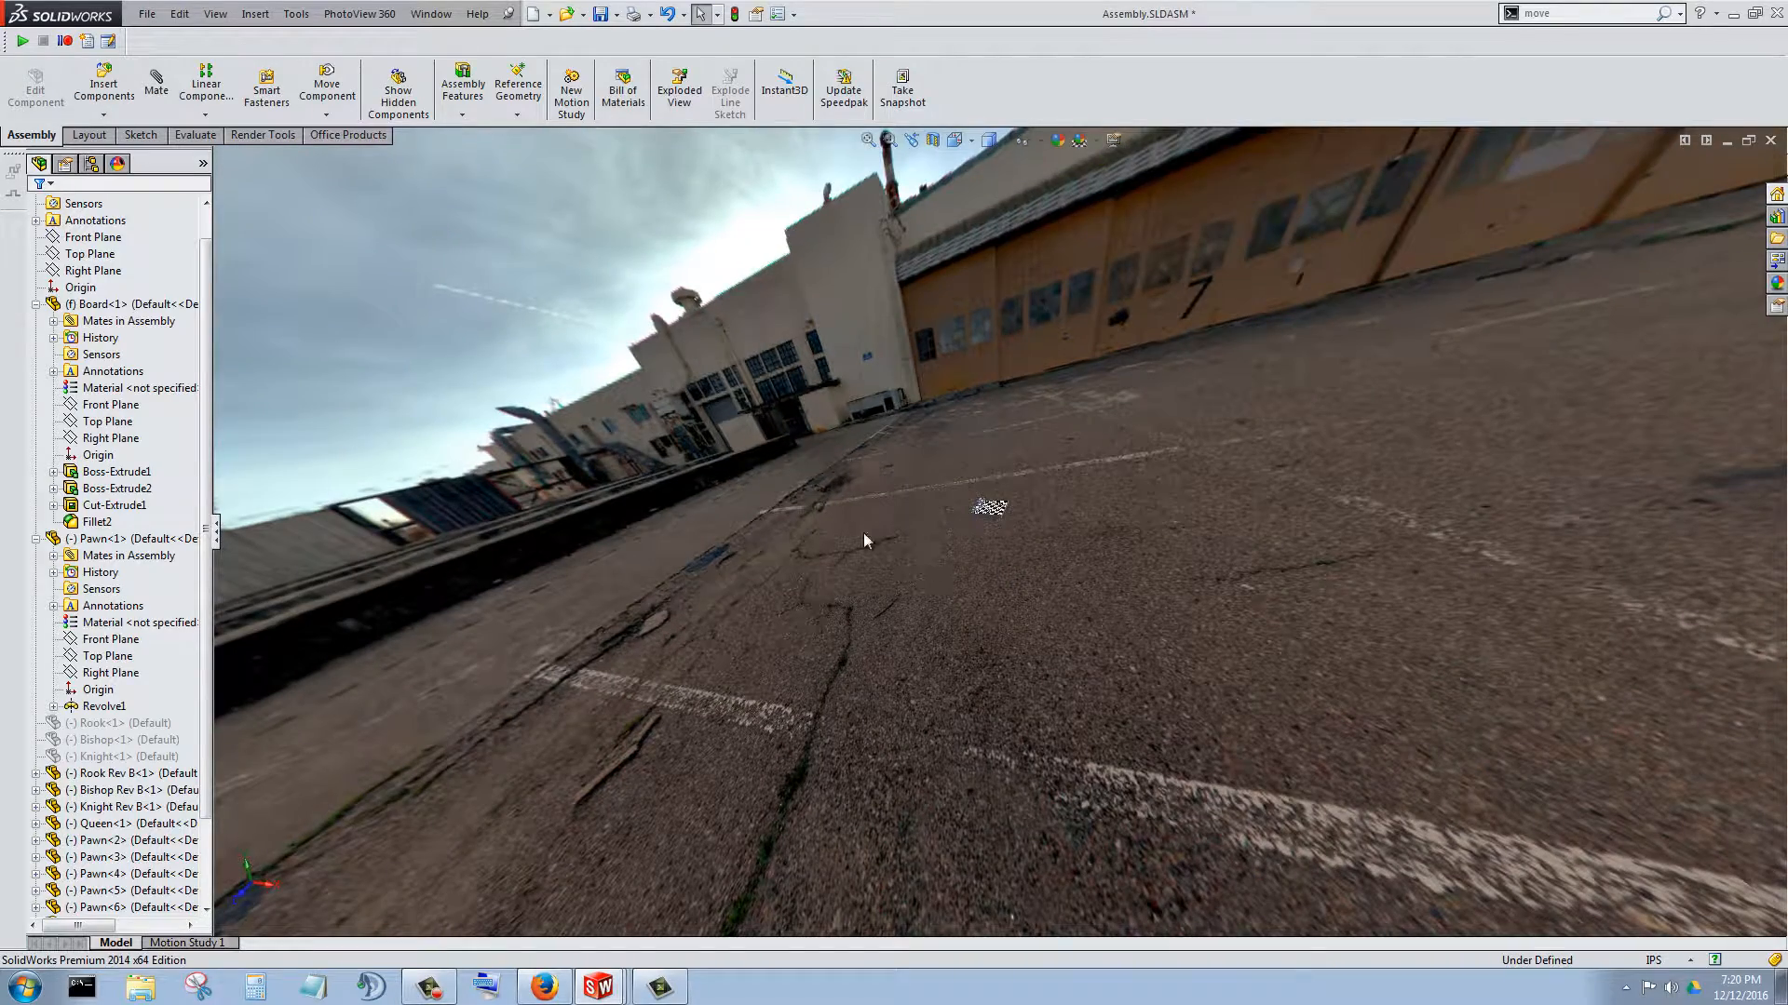
scroll(976, 524, "down", 5)
scroll(1095, 487, "down", 4)
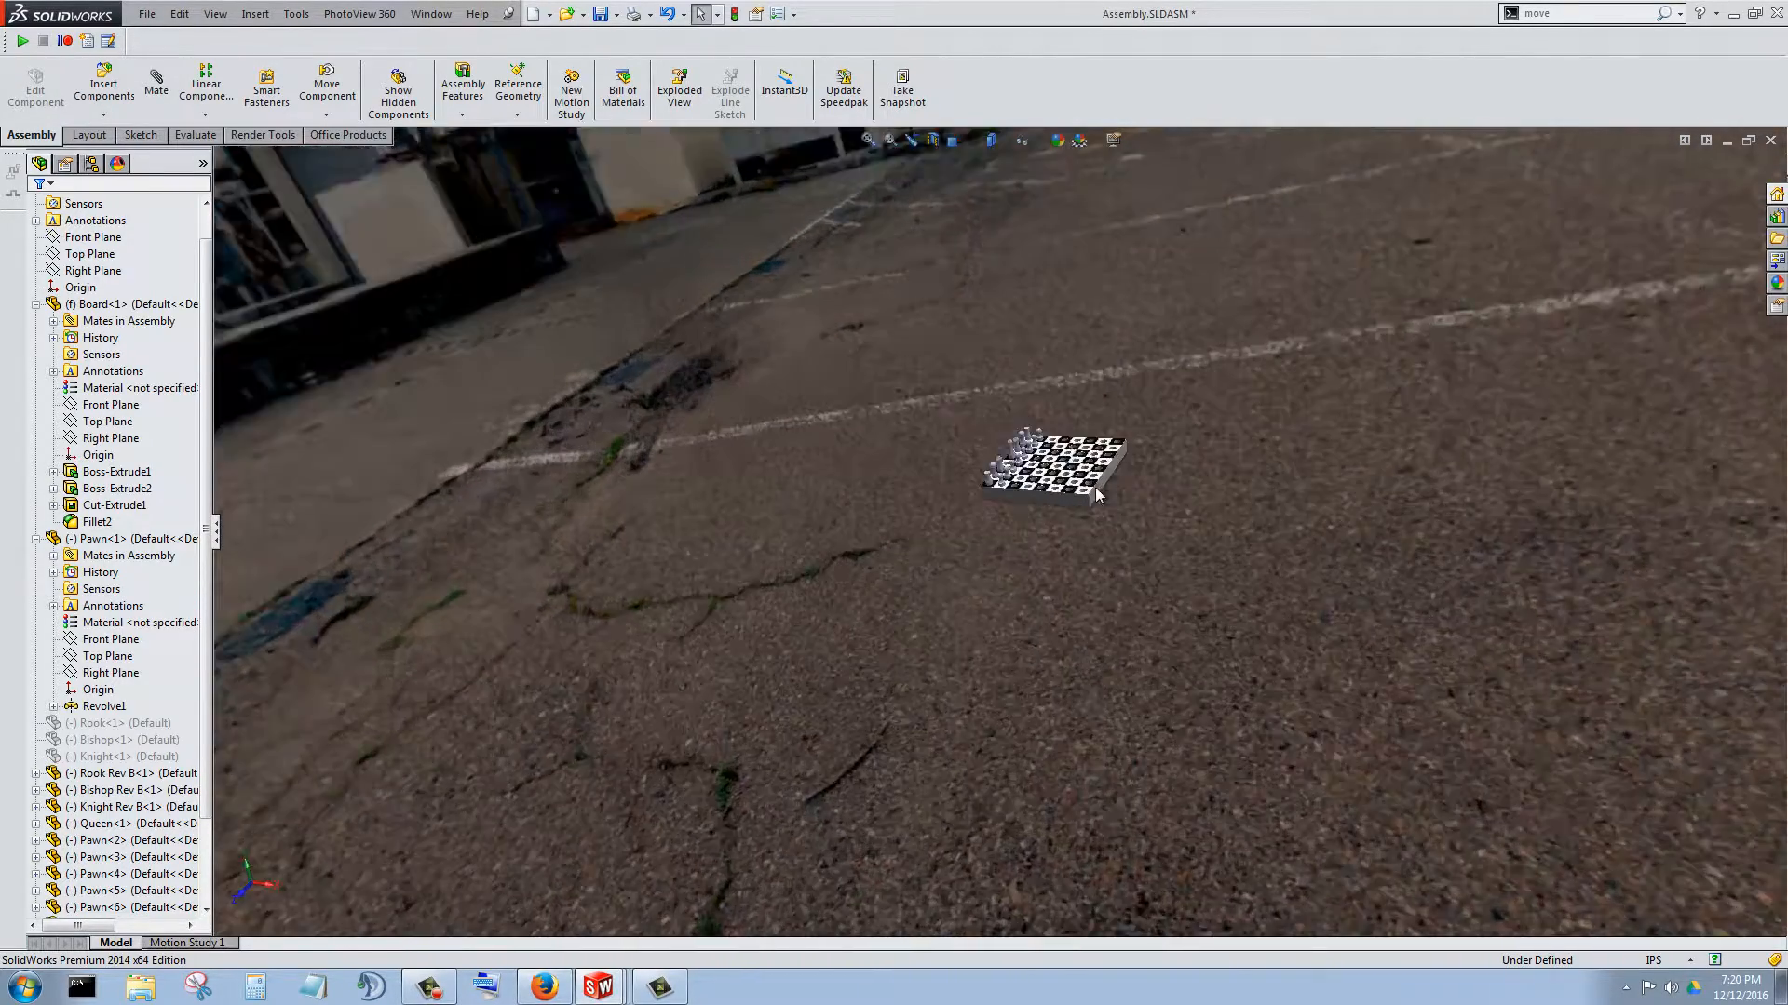
middle_click_drag(1053, 290, 1063, 208)
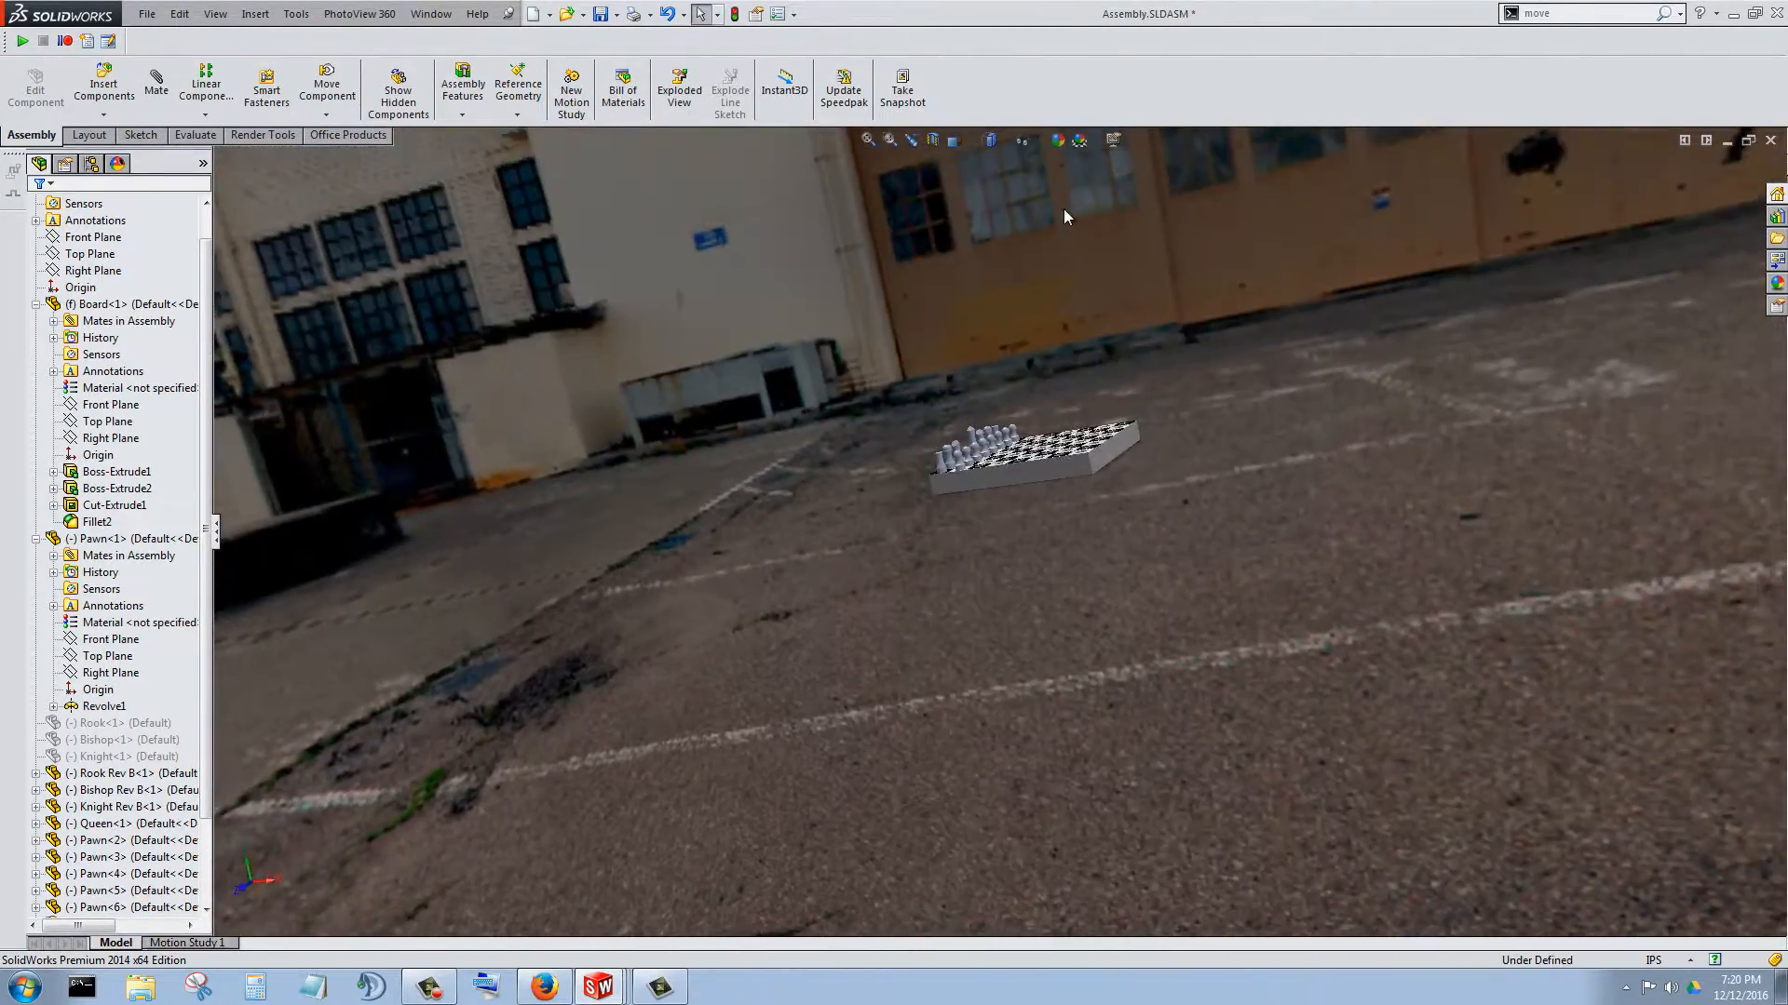
- Try the Soft Spotlight scene and view the chessboard from another angle
left_click(1101, 143)
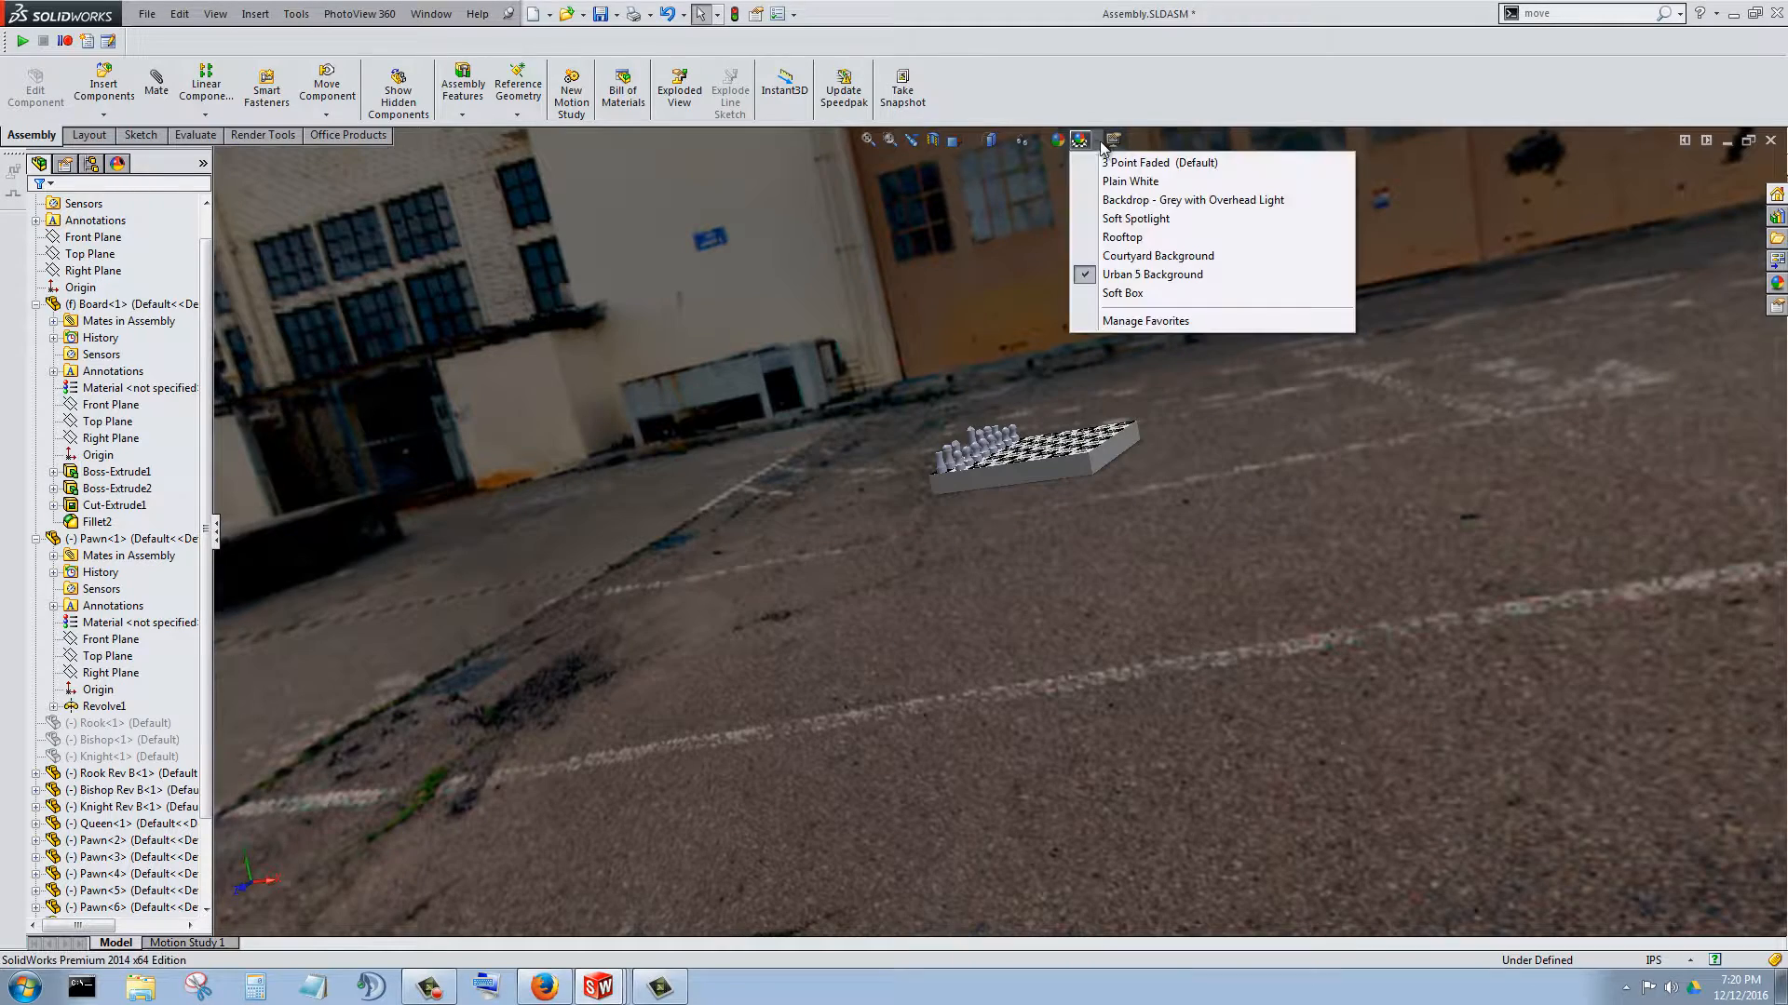
left_click(1136, 218)
middle_click_drag(1147, 439, 1124, 370)
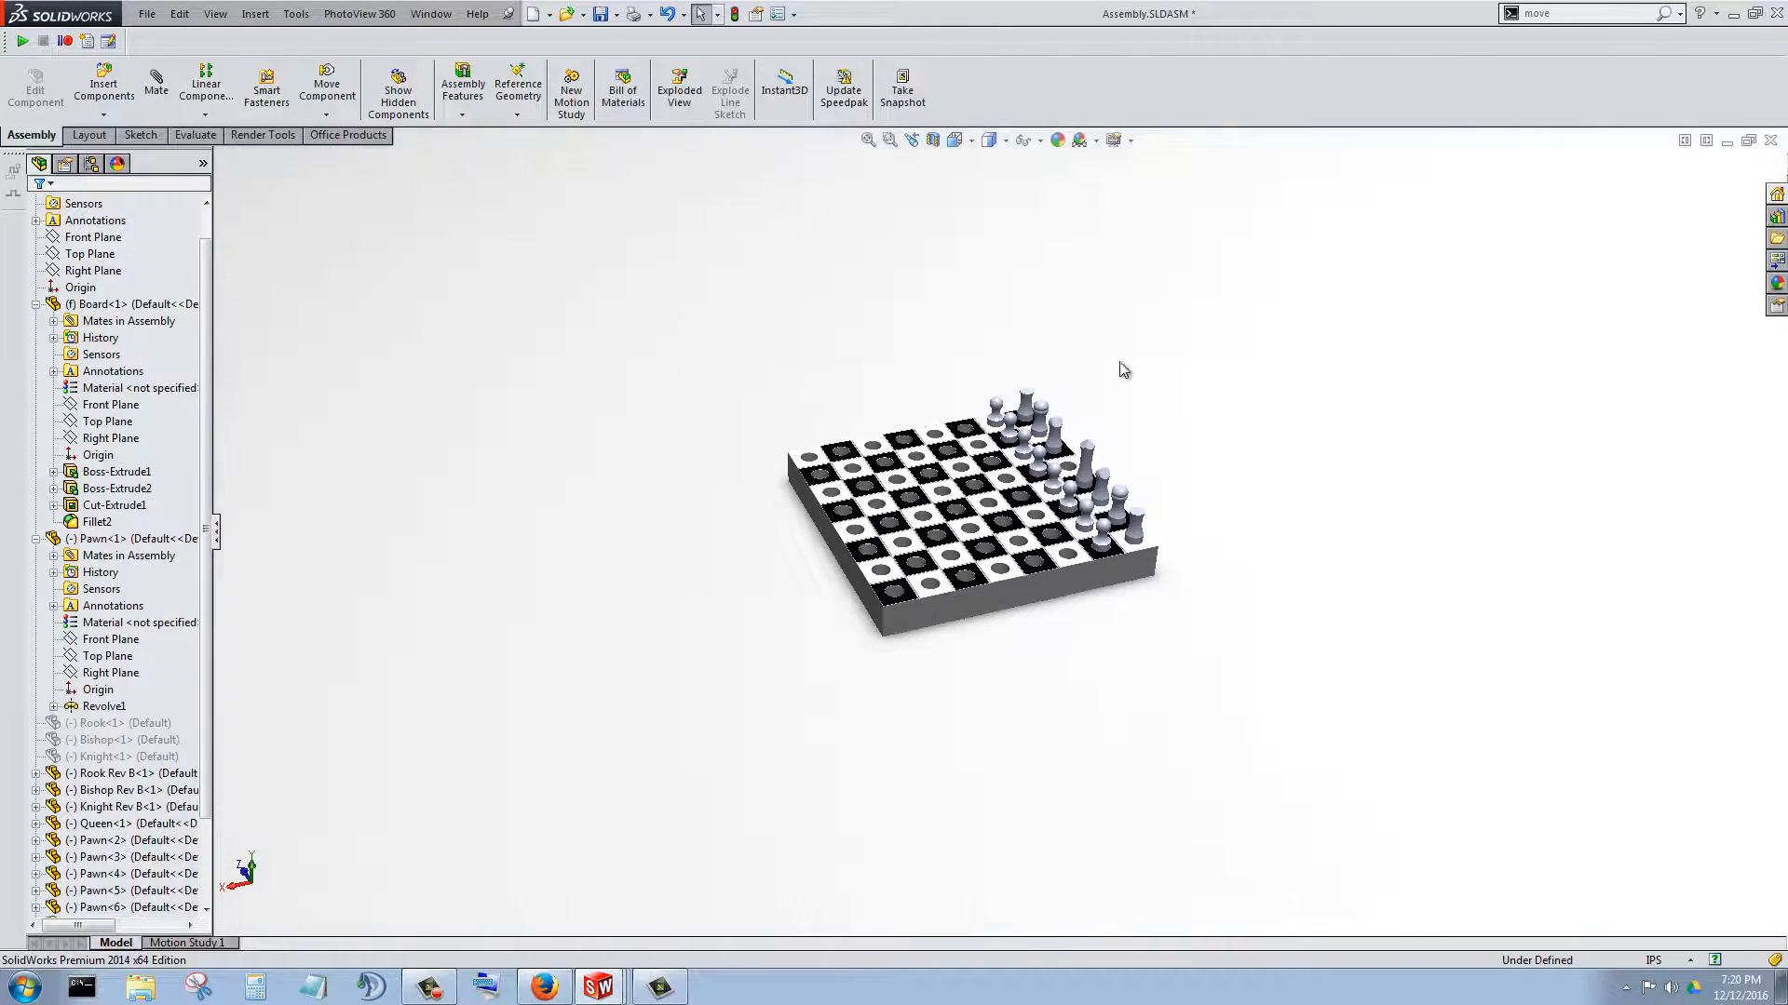
- Apply the default 3 Point Faded scene to the chessboard assembly
left_click(1097, 141)
left_click(1126, 141)
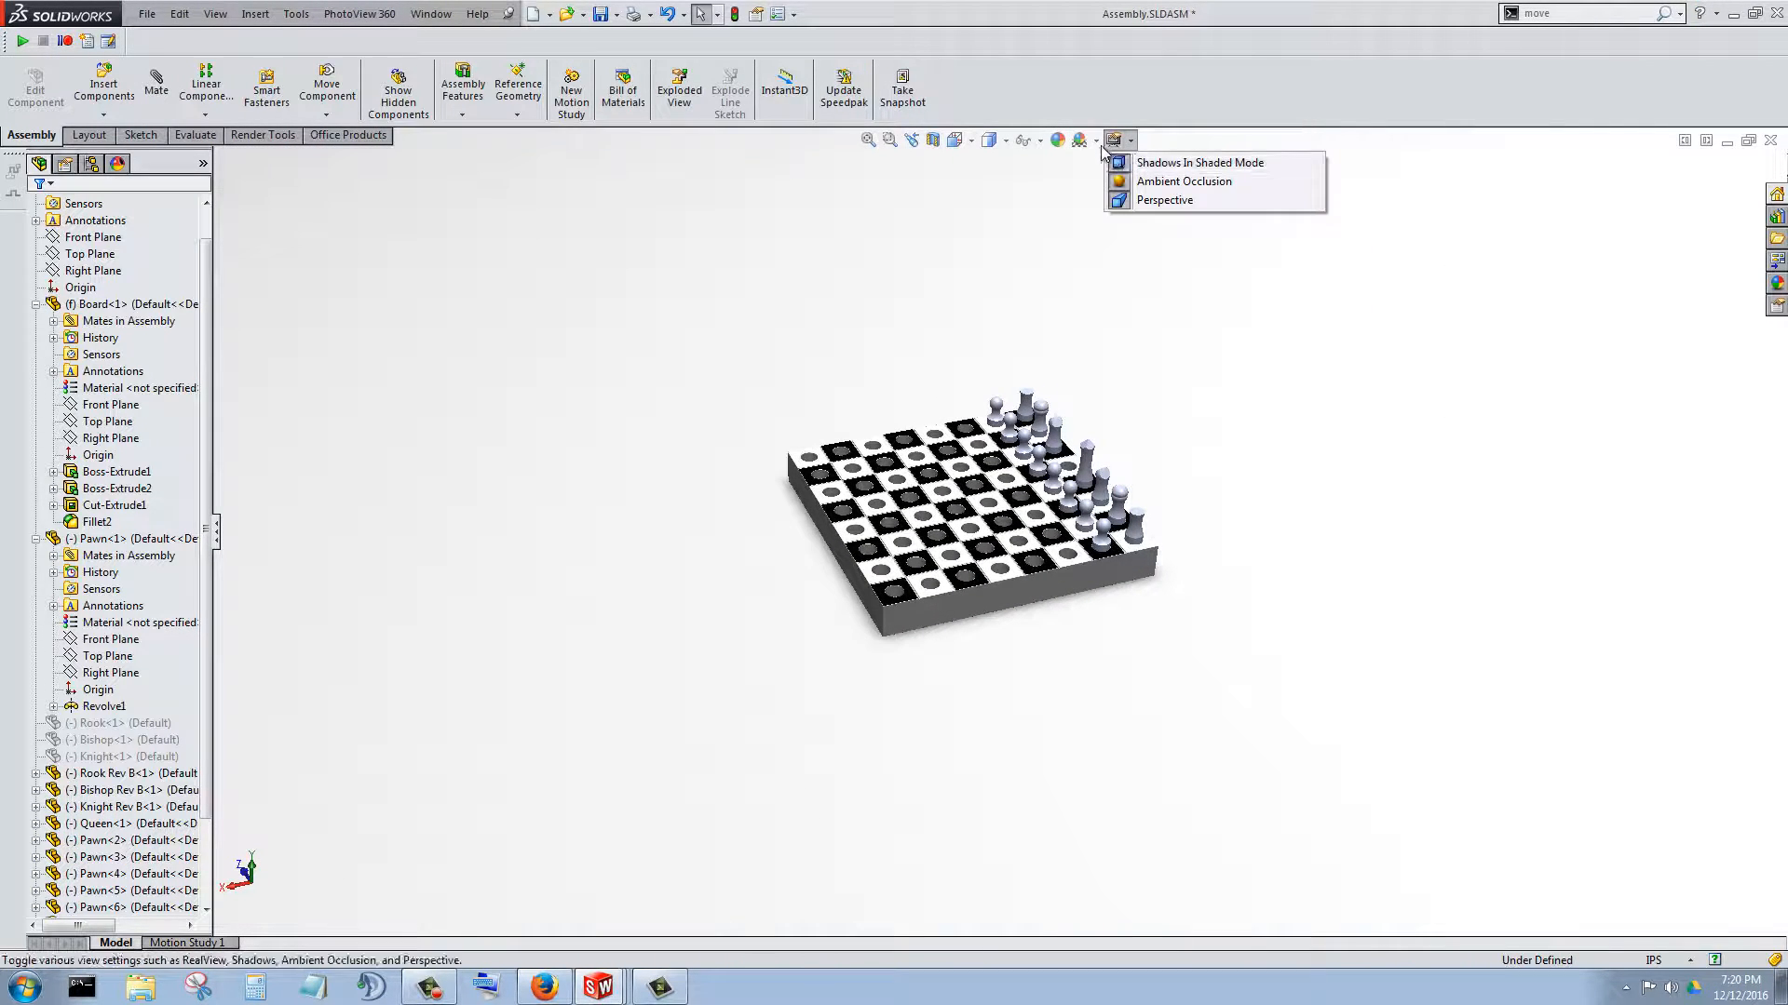
left_click(1097, 141)
left_click(1121, 162)
- Examine the seated chess pieces and the board from several sides and distances
scroll(1005, 554, "down", 2)
middle_click_drag(1010, 568, 956, 407)
scroll(956, 407, "down", 2)
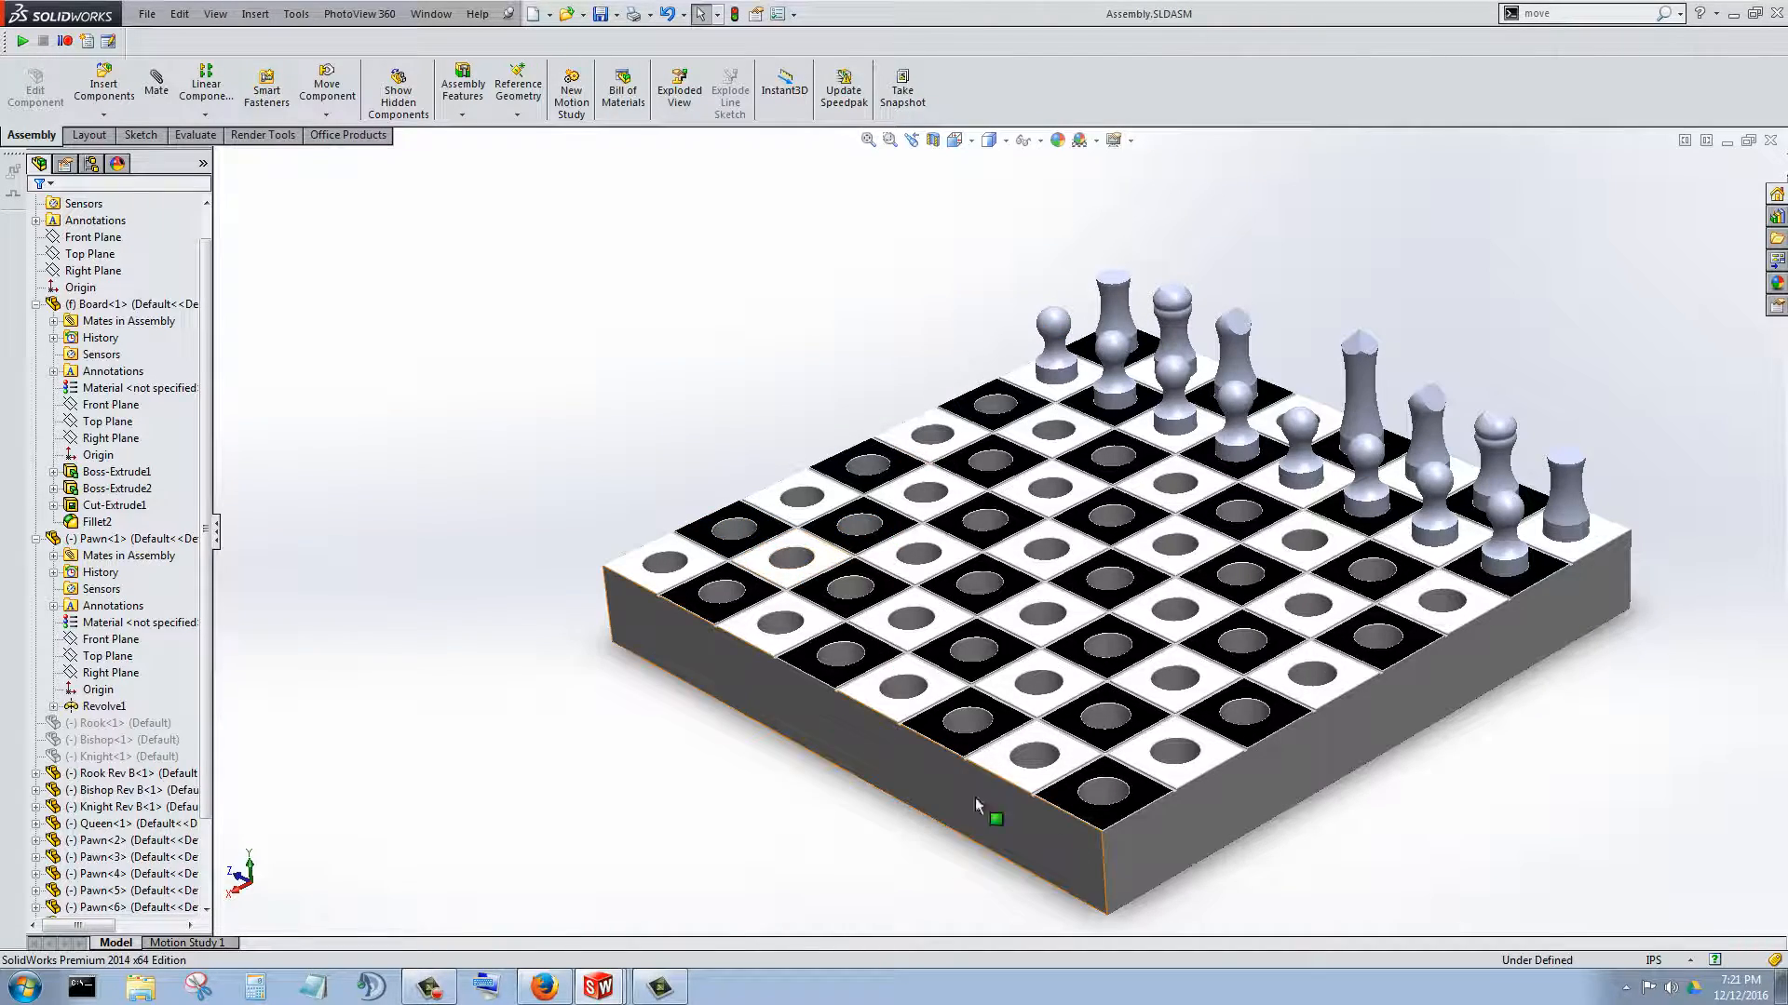
scroll(1324, 500, "down", 2)
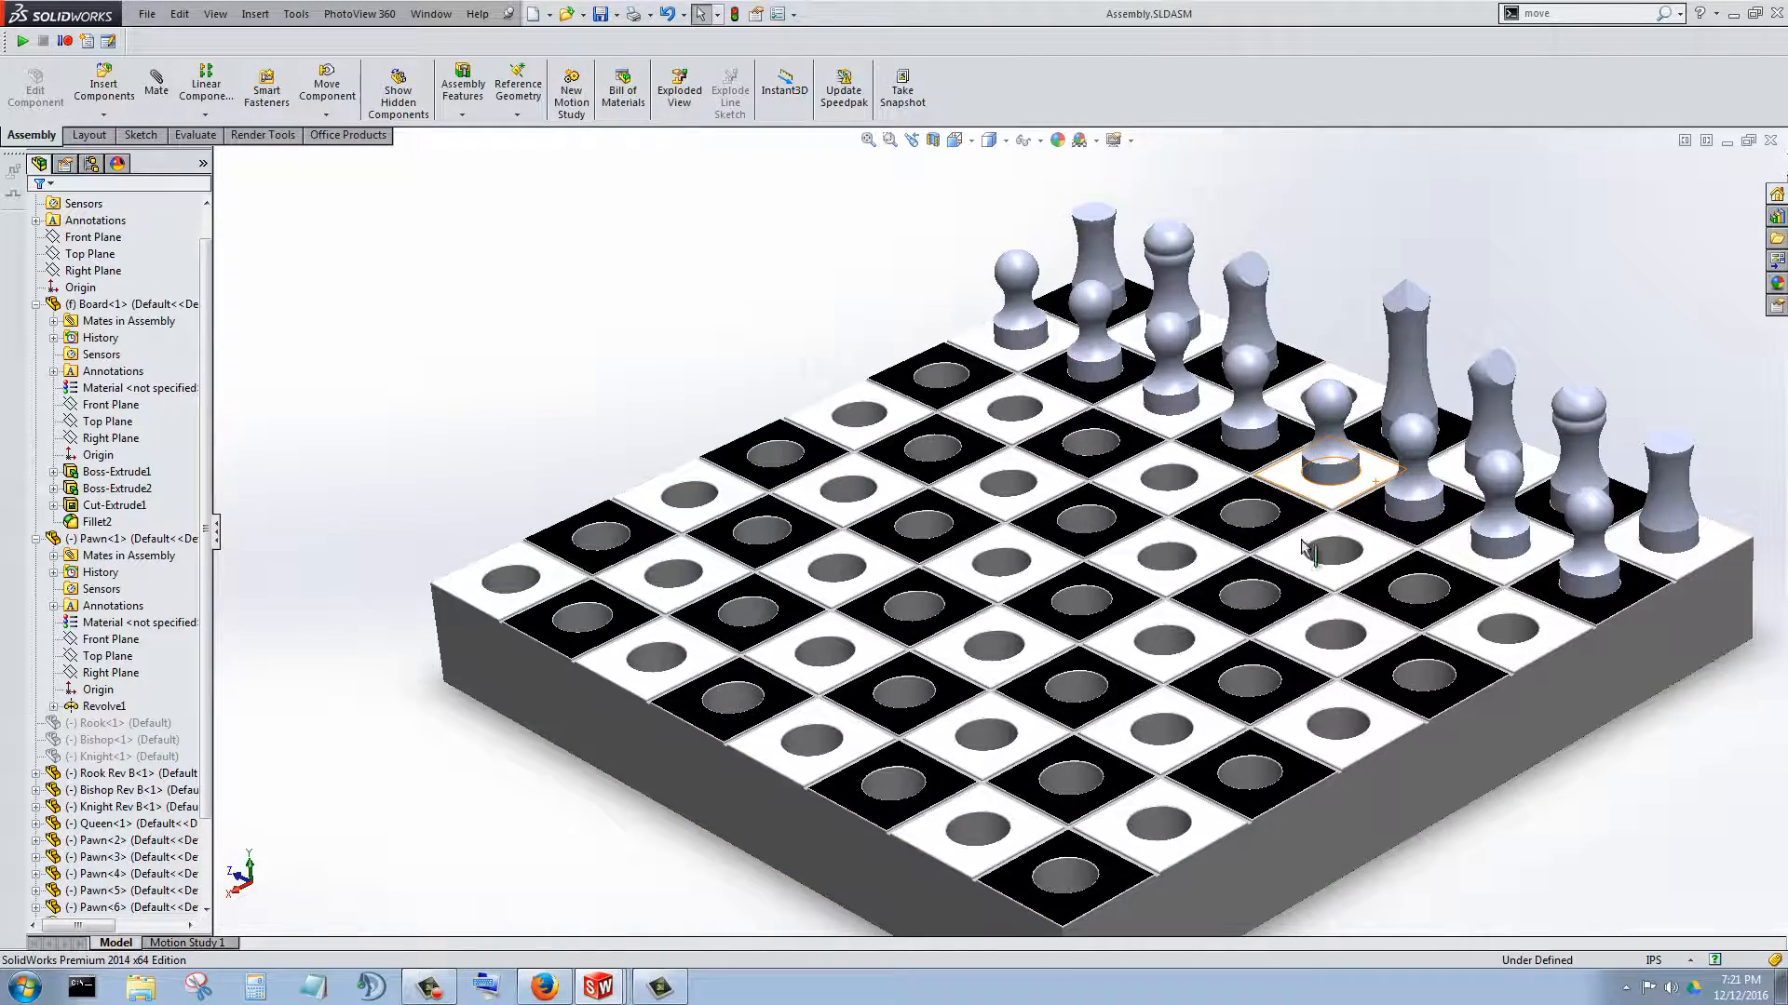
left_click(1229, 668)
middle_click_drag(1229, 668, 1022, 827)
scroll(1024, 826, "up", 2)
scroll(1332, 633, "down", 3)
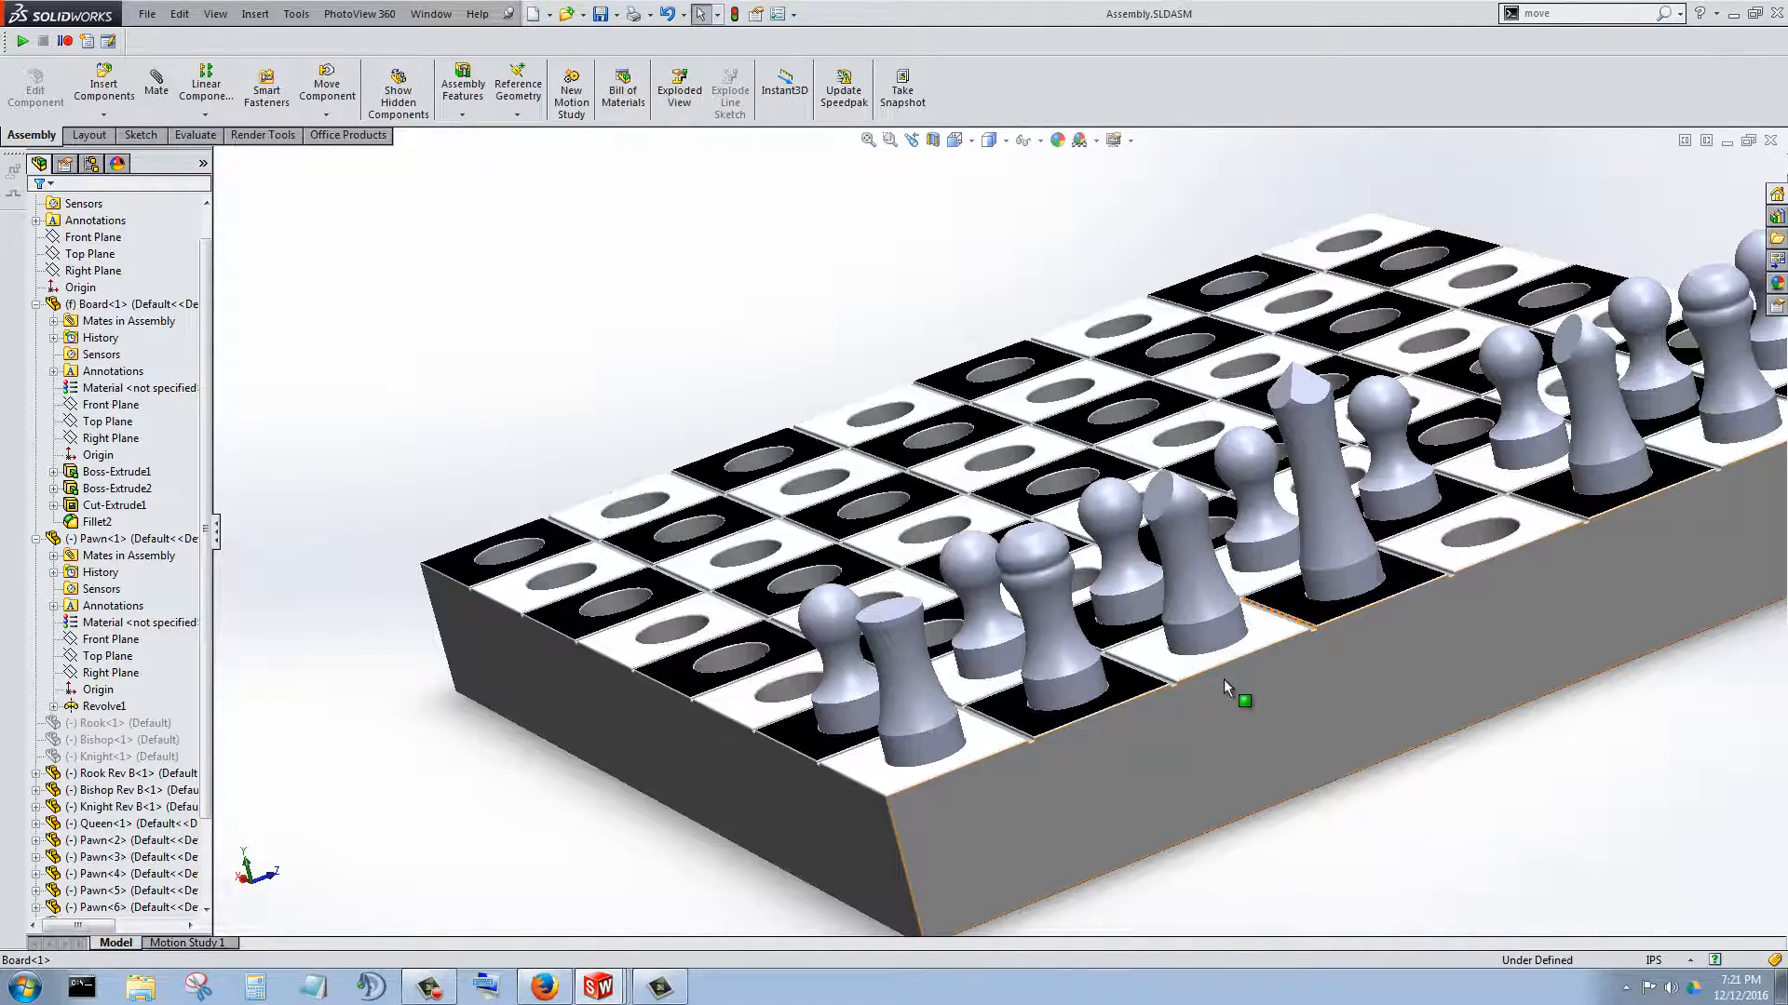
middle_click_drag(1216, 729, 1297, 750)
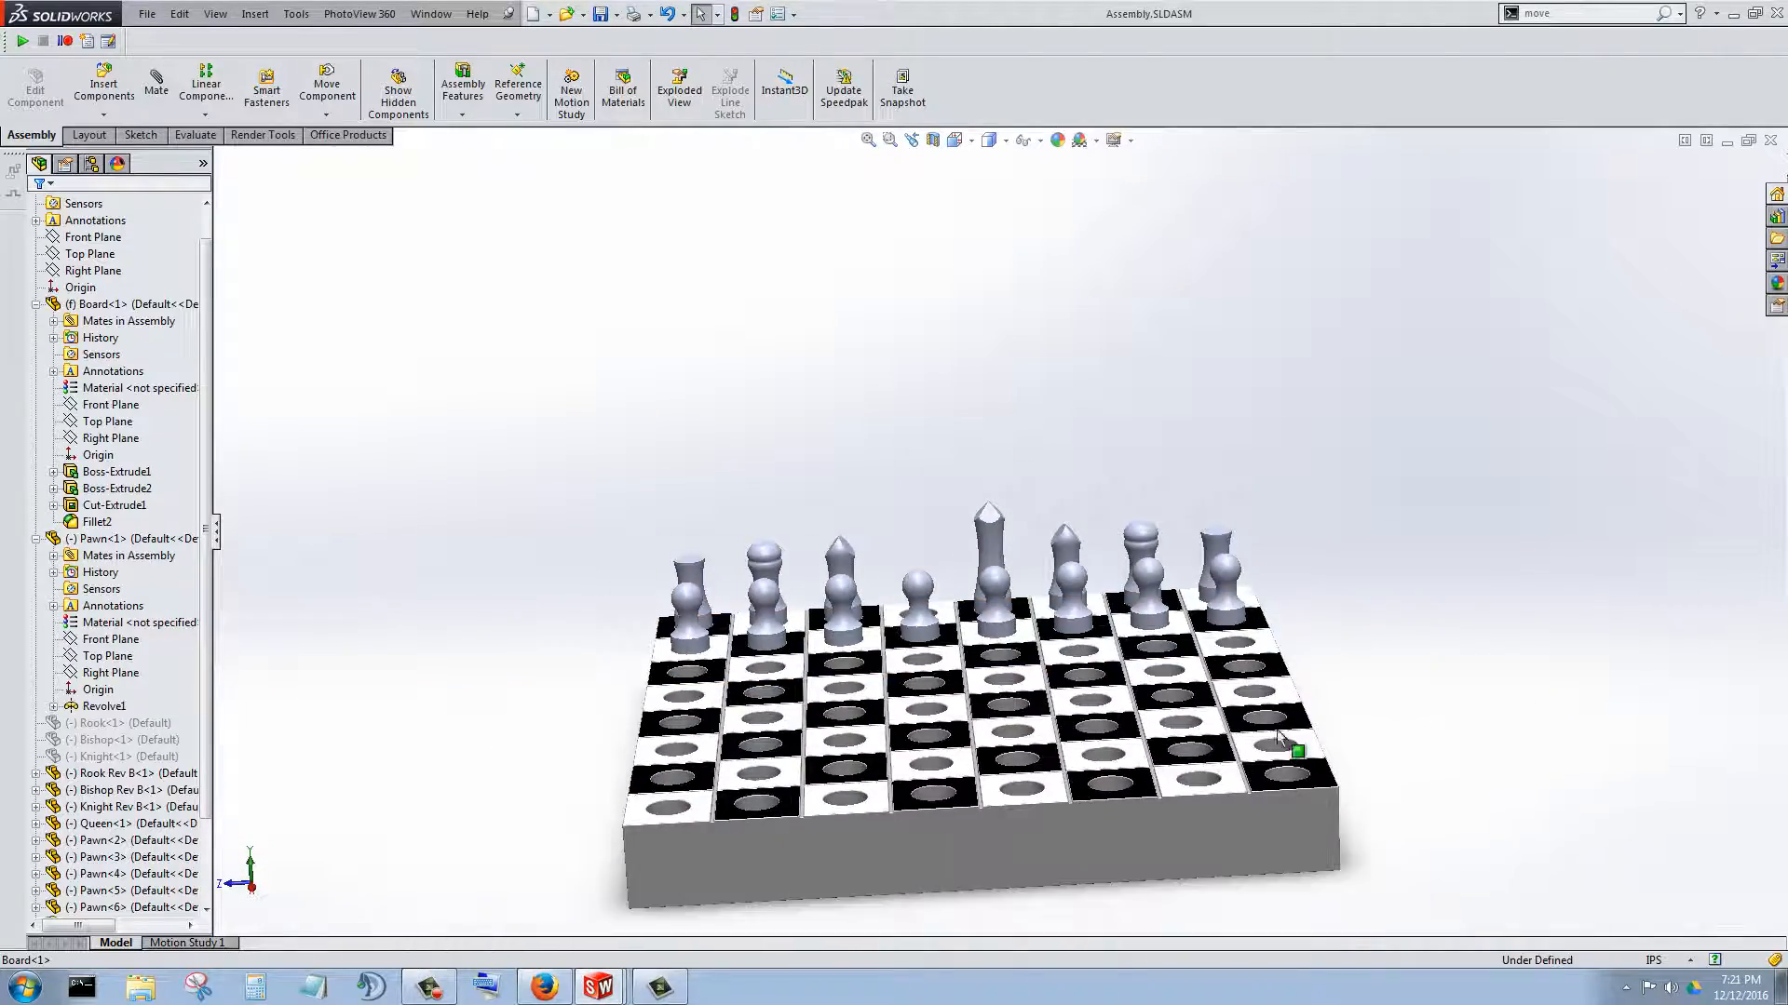
scroll(835, 699, "down", 4)
middle_click_drag(836, 698, 931, 756)
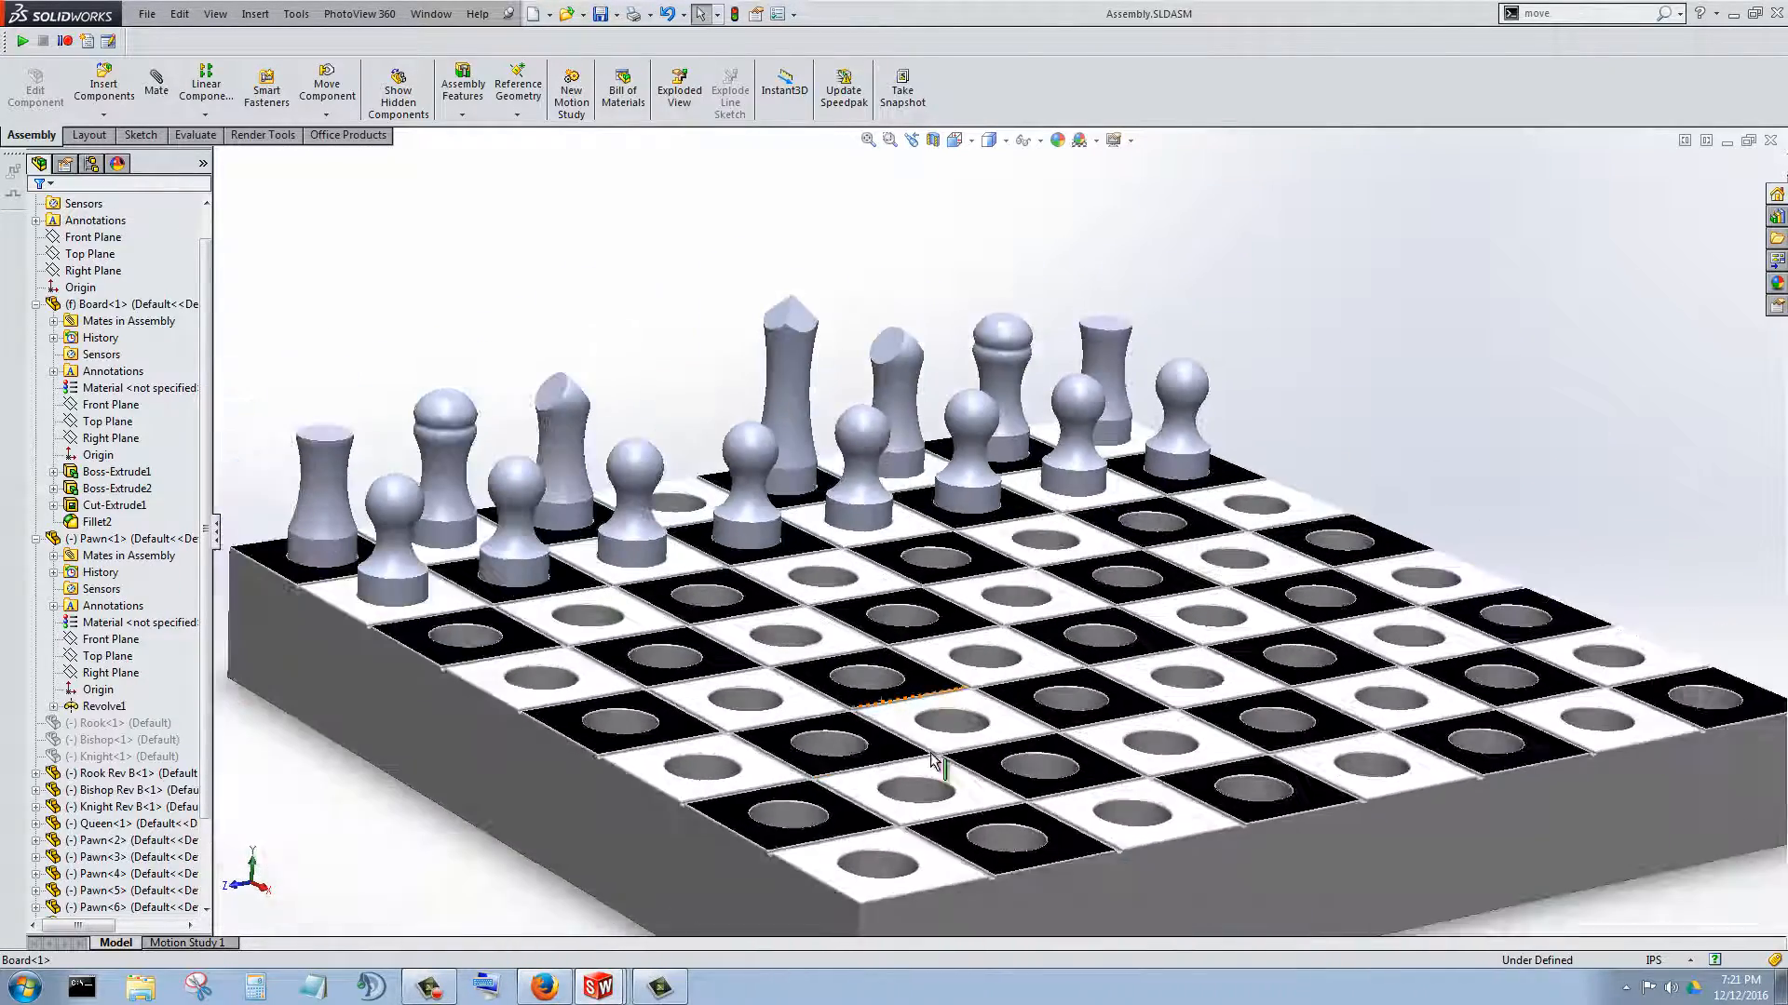
scroll(875, 697, "up", 1)
scroll(875, 696, "down", 1)
scroll(910, 735, "up", 2)
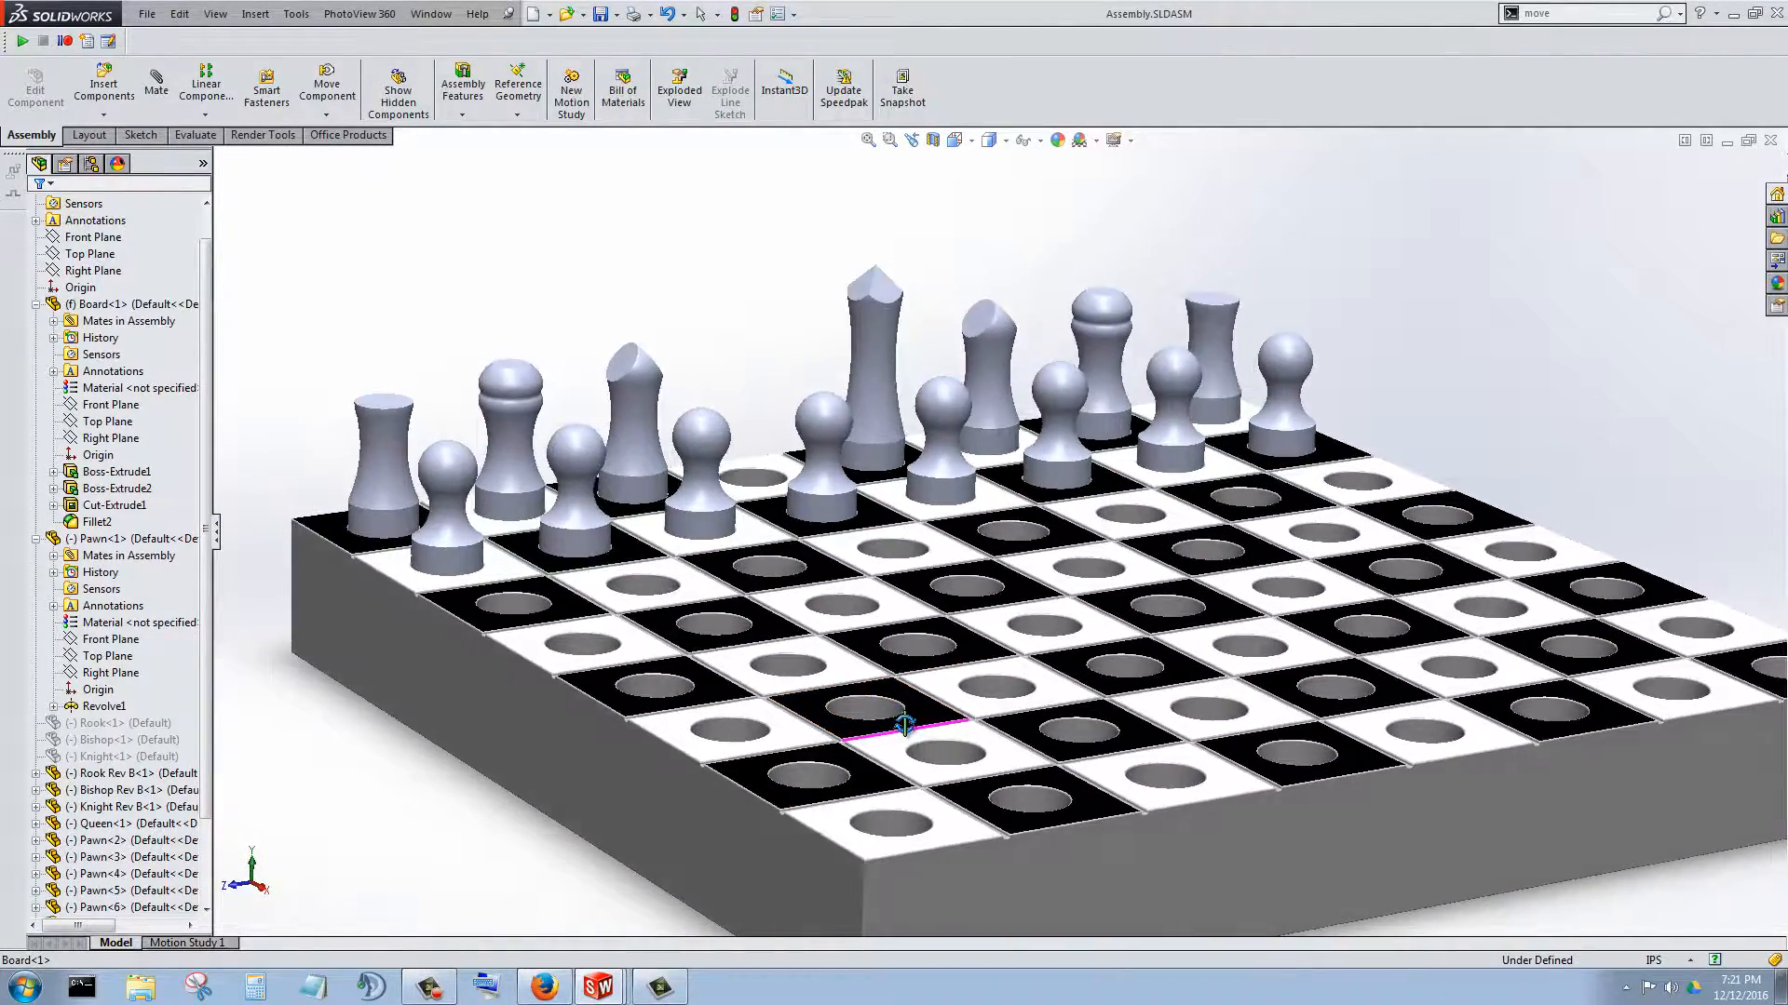
scroll(949, 599, "up", 3)
scroll(941, 642, "down", 5)
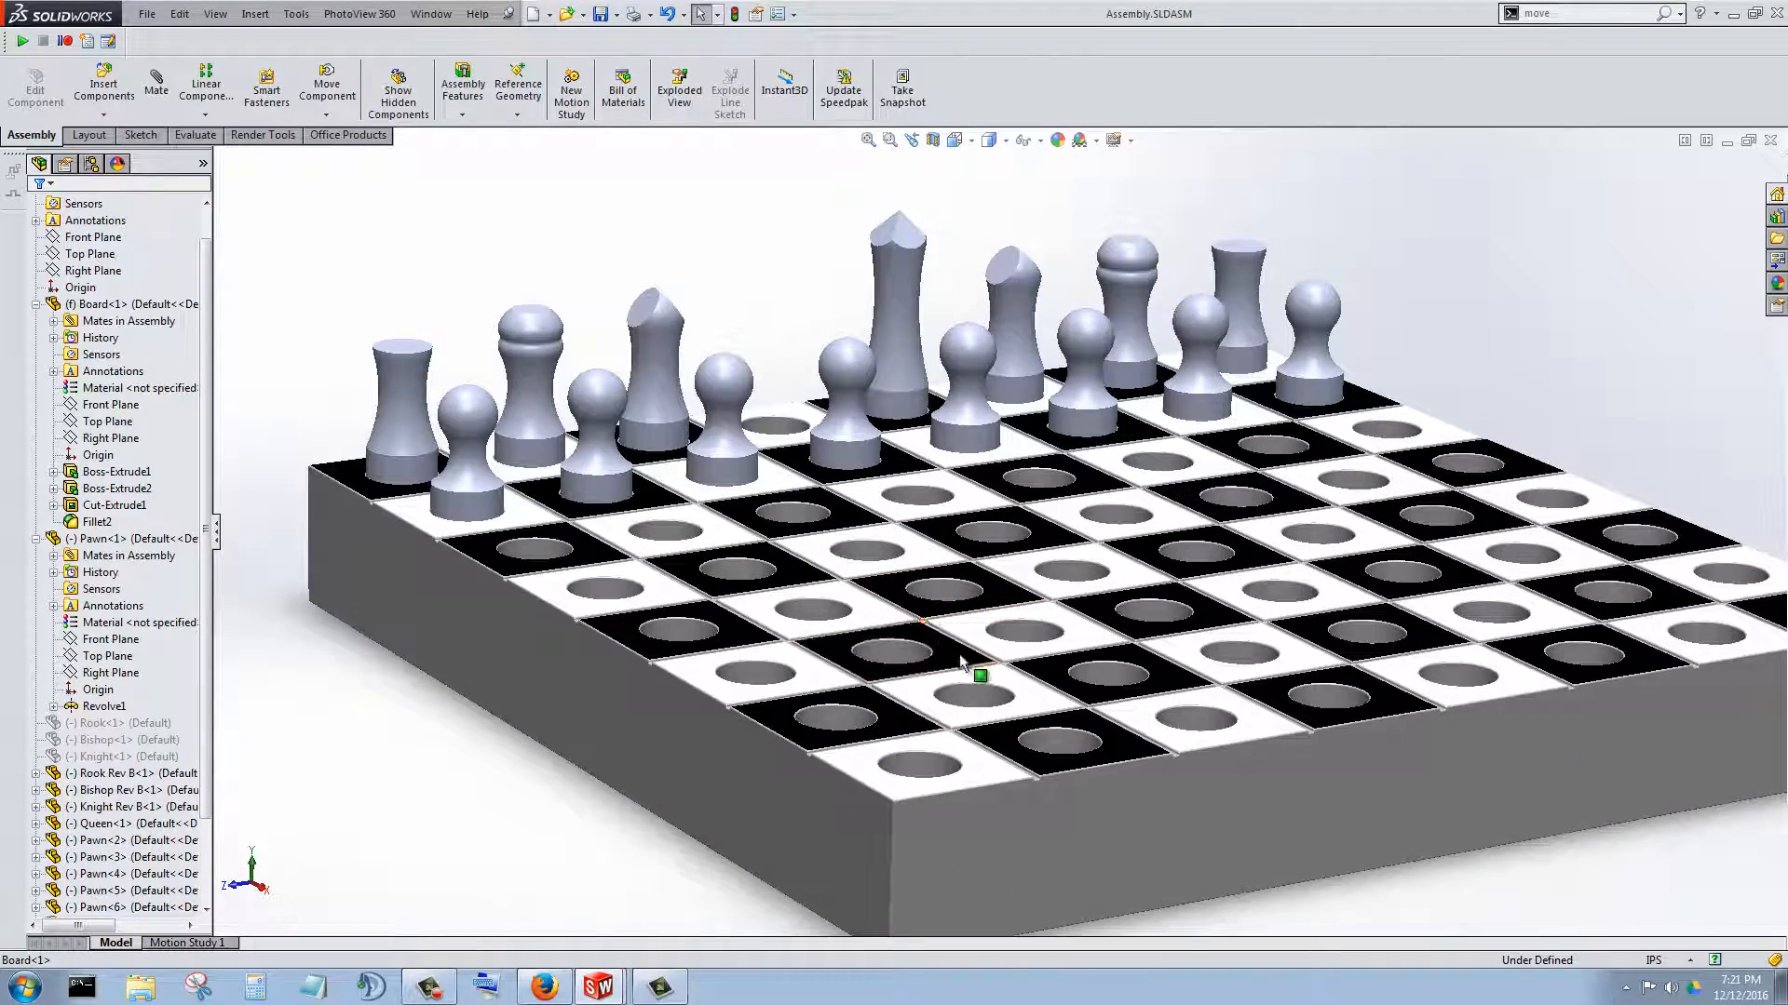
middle_click_drag(962, 668, 944, 712)
scroll(977, 568, "up", 2)
scroll(986, 540, "down", 2)
middle_click_drag(984, 643, 1005, 586)
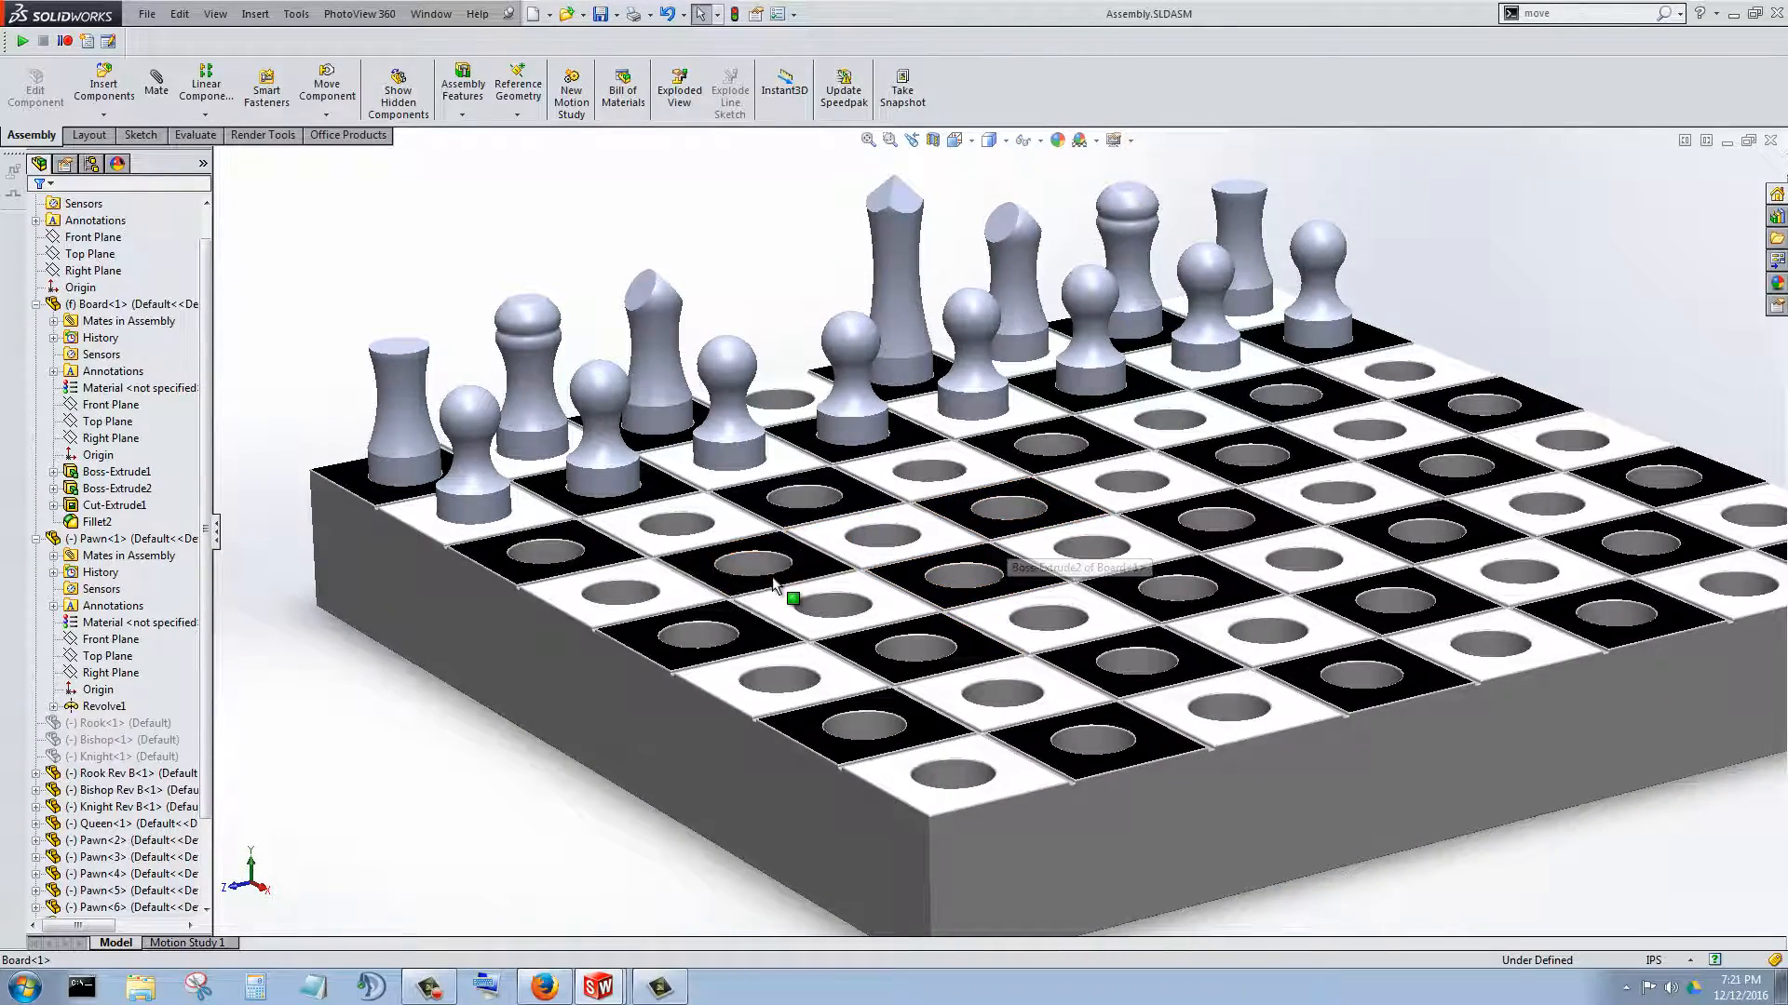
scroll(801, 550, "up", 2)
scroll(932, 426, "down", 2)
middle_click_drag(871, 572, 820, 542)
scroll(937, 503, "up", 2)
scroll(954, 483, "down", 2)
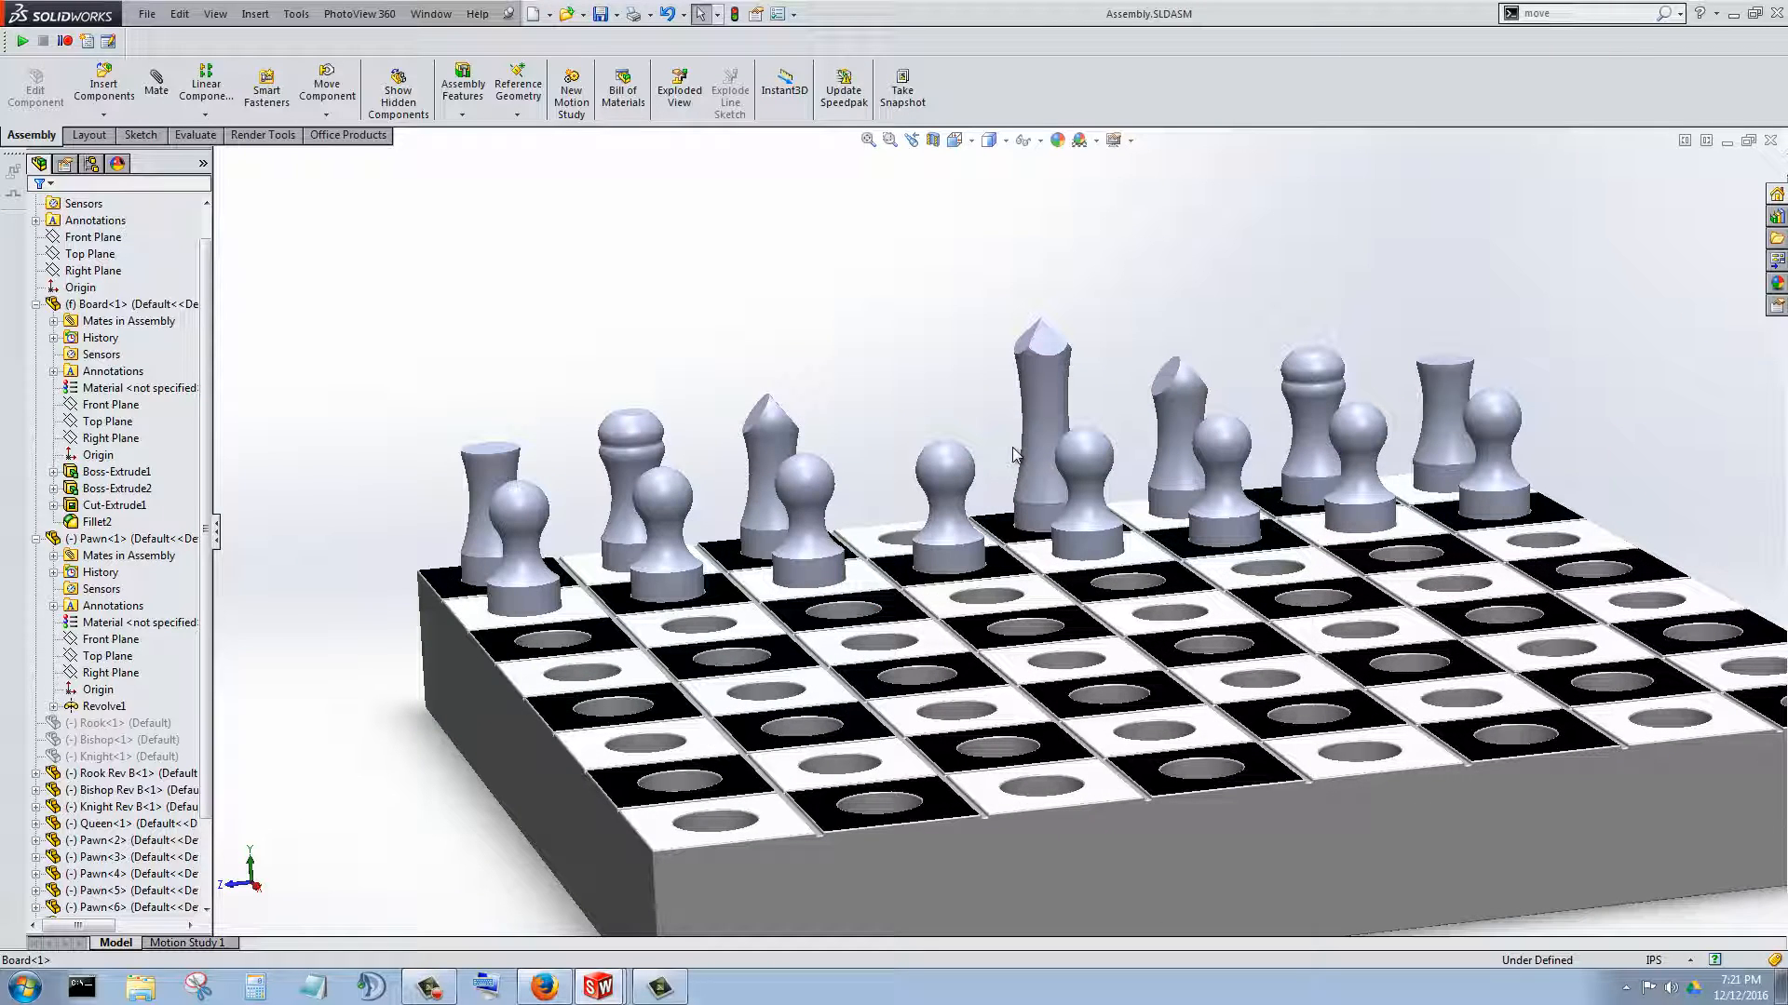